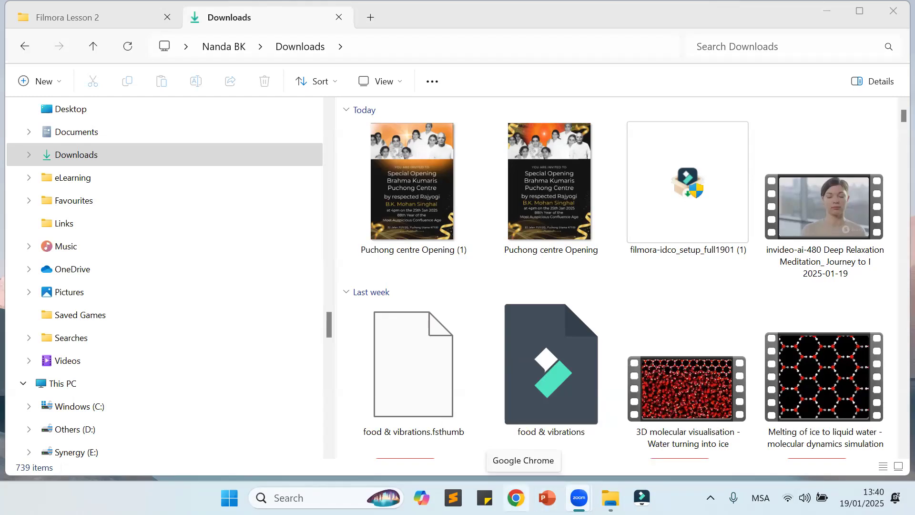
Step: Switch to Google Chrome with the second user profile, search Google for "pexels" and open the Pexels website
click(516, 498)
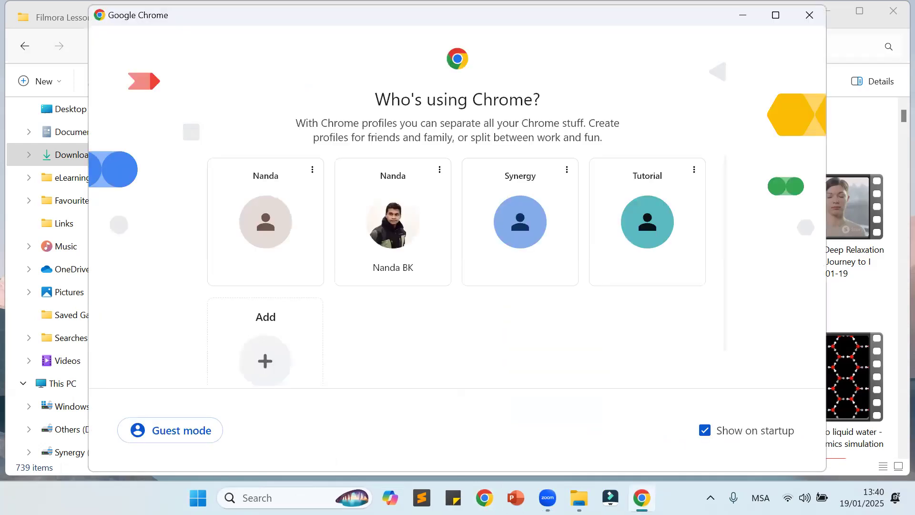
click(423, 238)
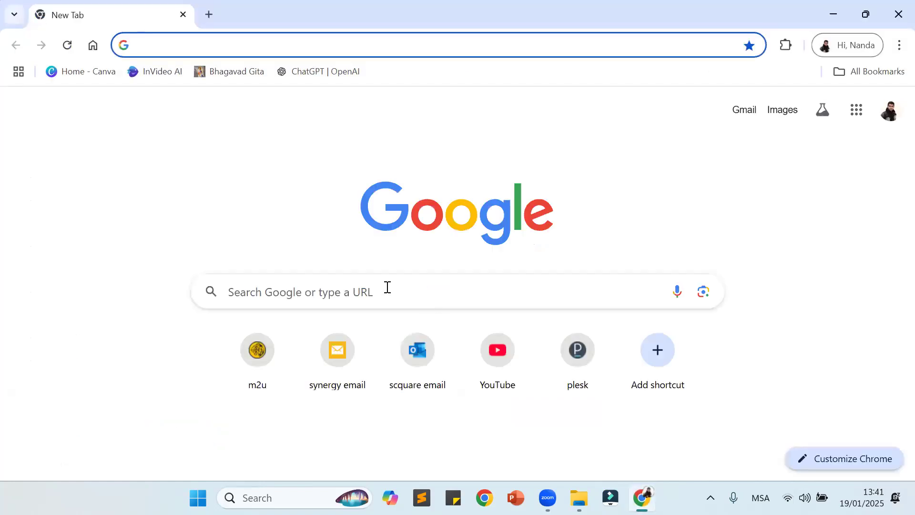
click(387, 287)
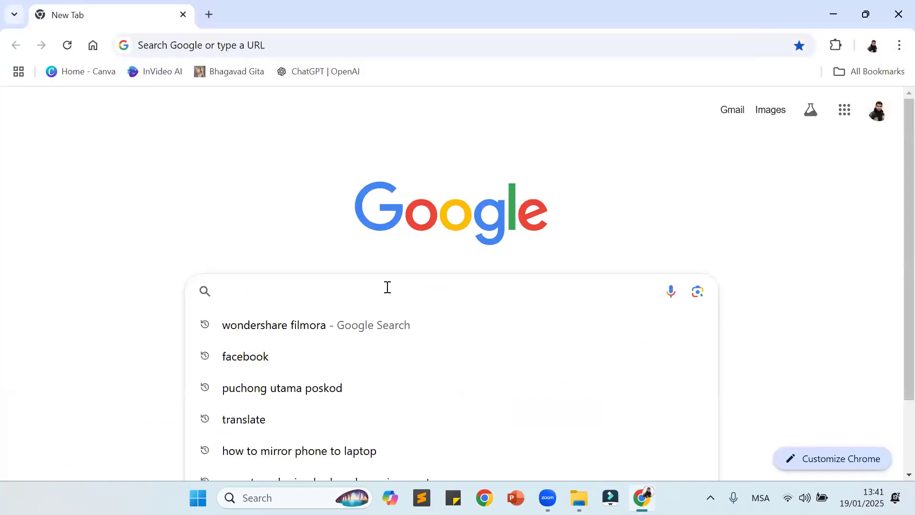
text(pexels)
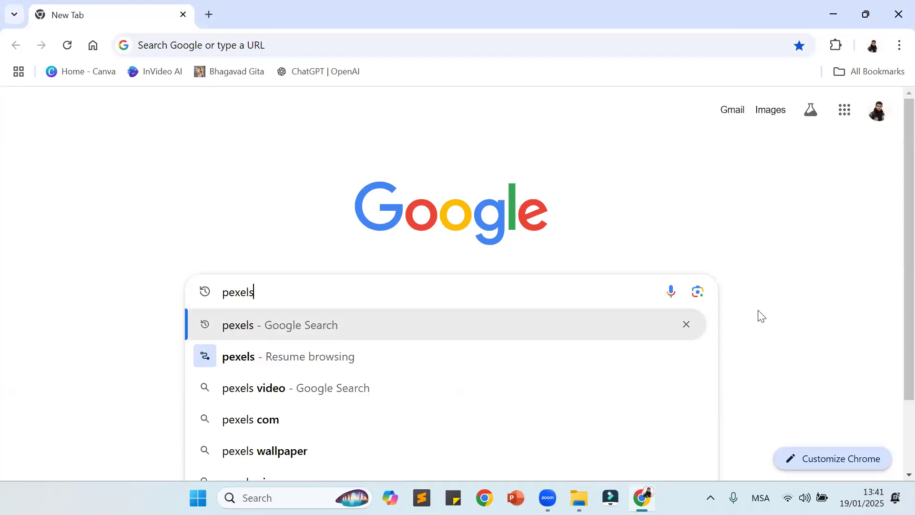
key(Return)
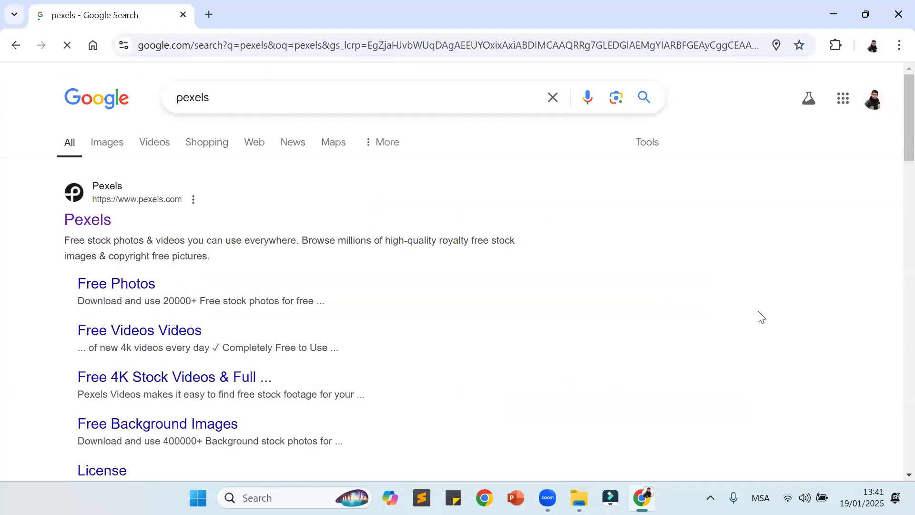
click(98, 227)
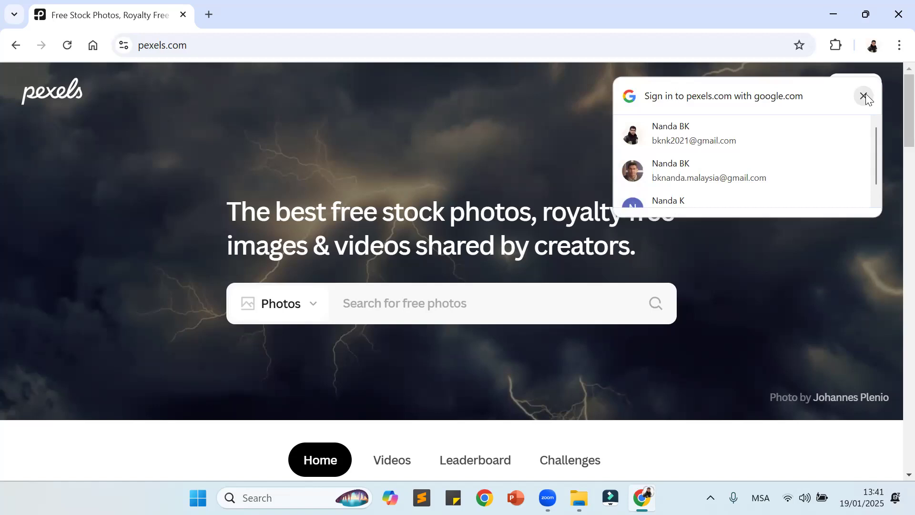
Step: Try to sign in to Pexels with the first suggested Google account and run the recent photo search "Thinking"
click(693, 137)
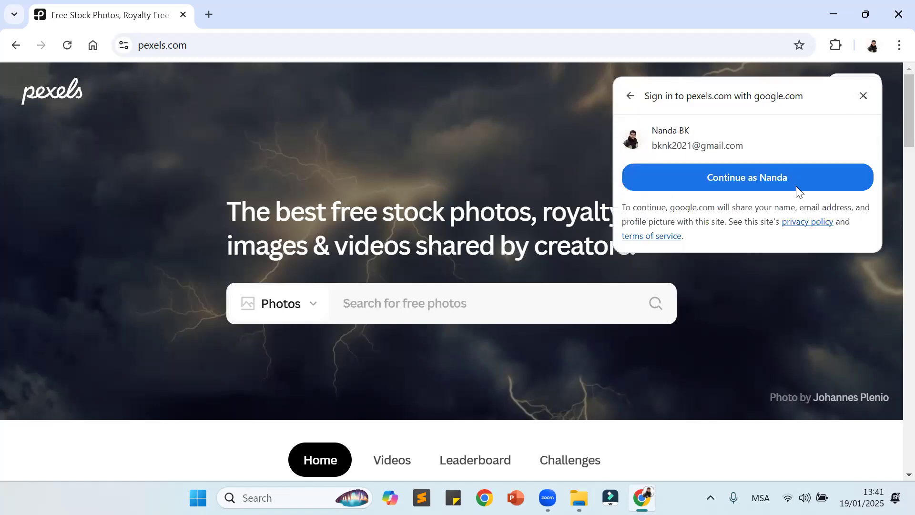
click(809, 180)
click(406, 306)
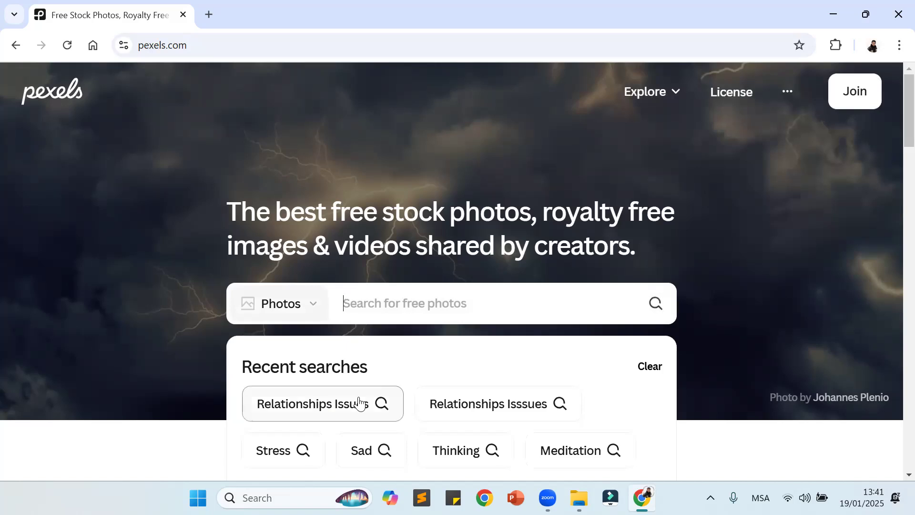
scroll(357, 400, down, 1)
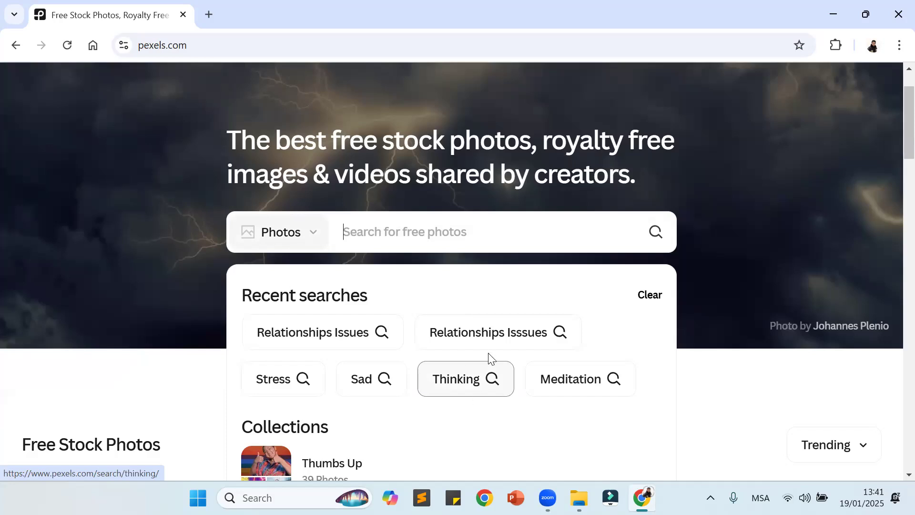
click(464, 381)
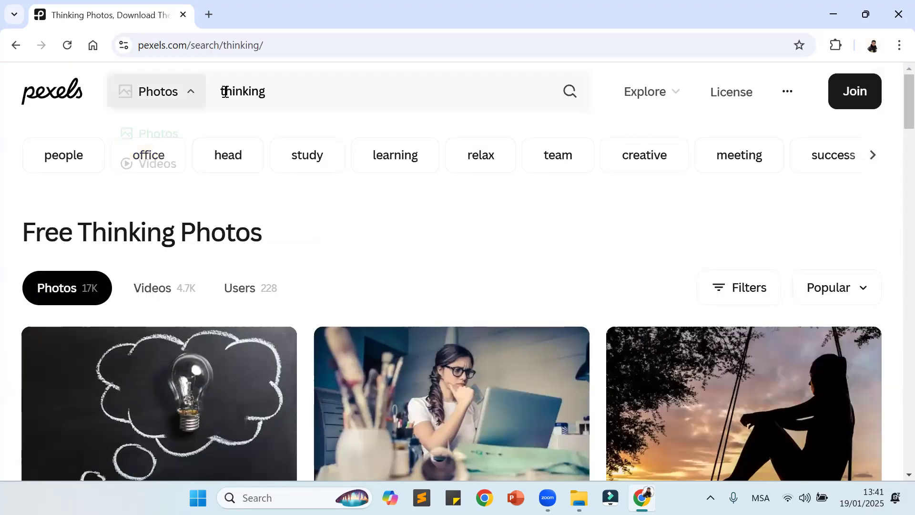
Step: Select the full web address of the Thinking photos page, switch to the Zoom window and return to the browser
double_click(143, 44)
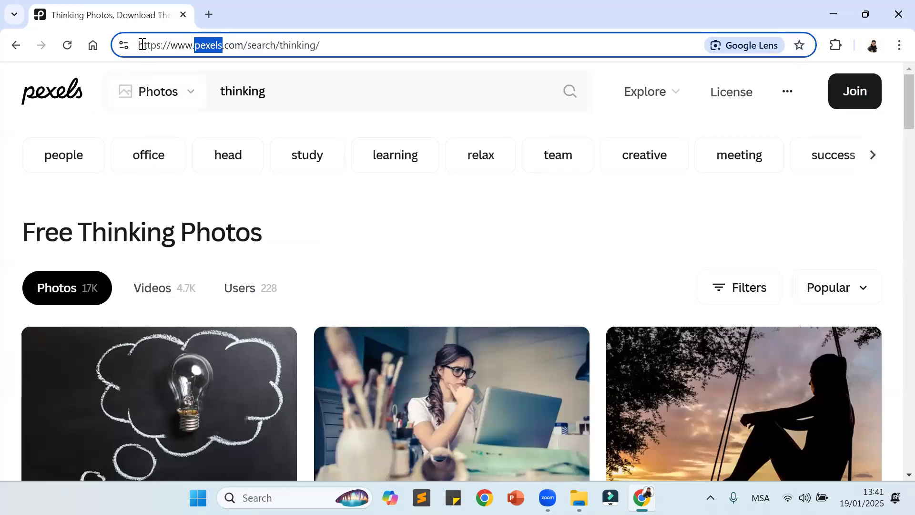
drag(140, 44, 350, 55)
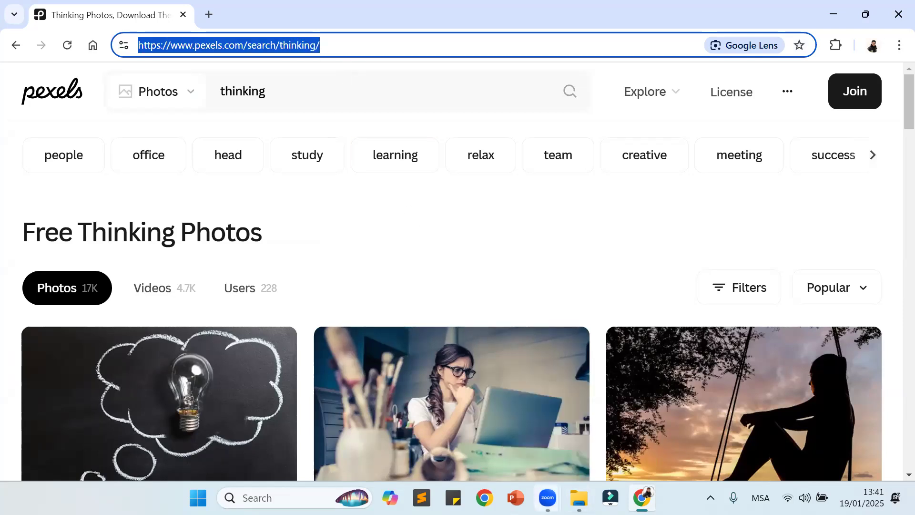
mouse_move(548, 497)
click(573, 434)
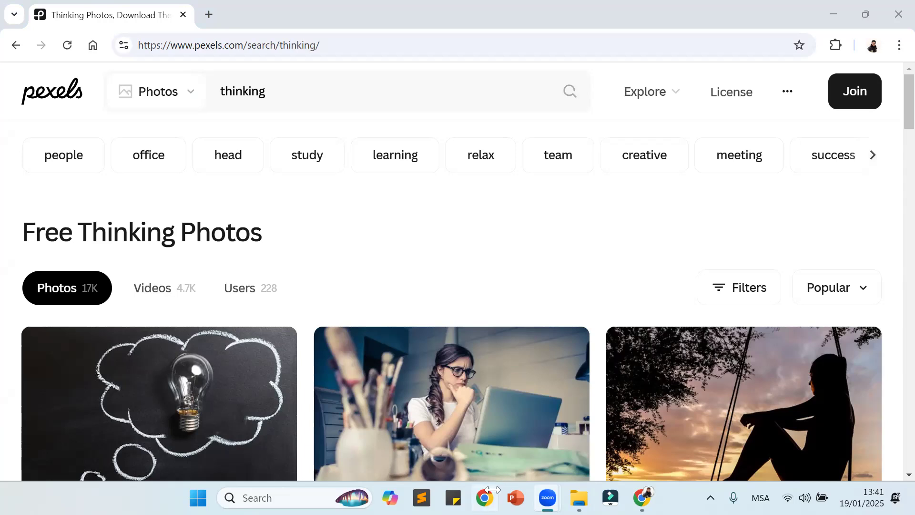
key(alt+Tab)
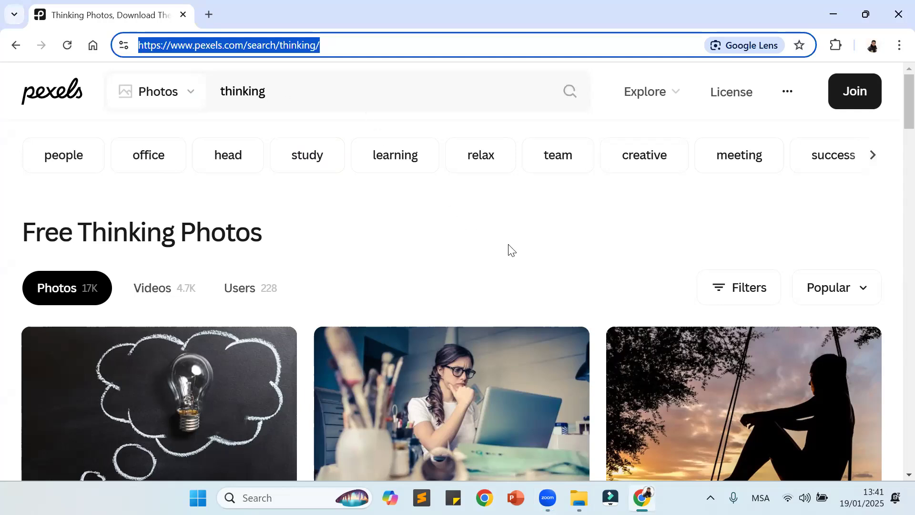
Step: Download the photo of the thinking woman with glasses at a laptop from the Thinking photo results
scroll(498, 247, down, 2)
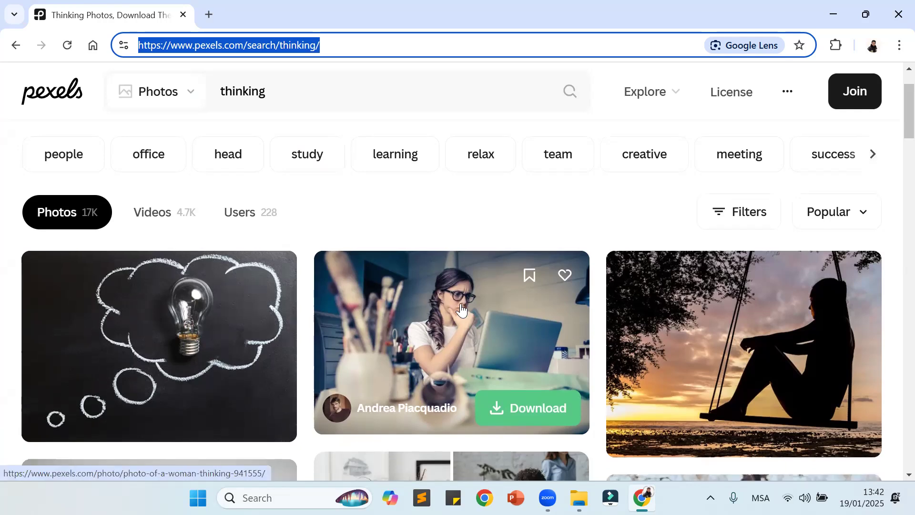
scroll(462, 310, down, 5)
scroll(461, 310, up, 5)
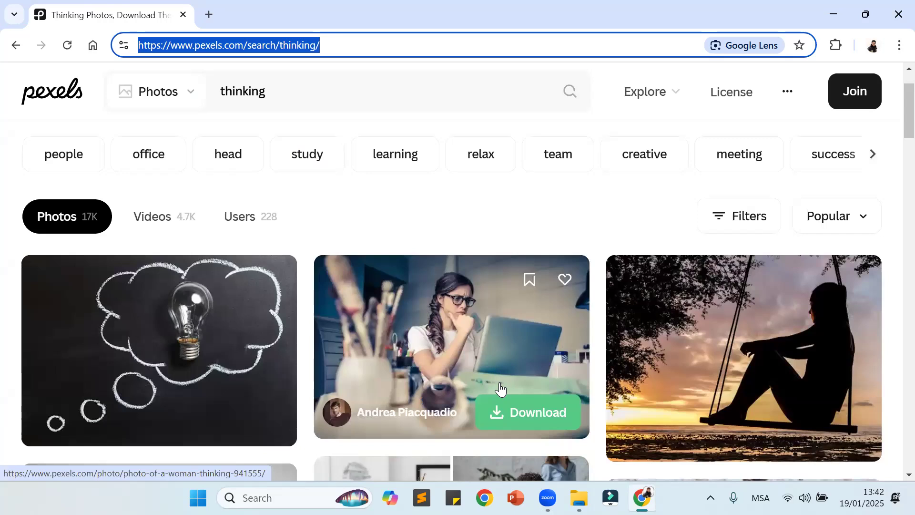
click(542, 413)
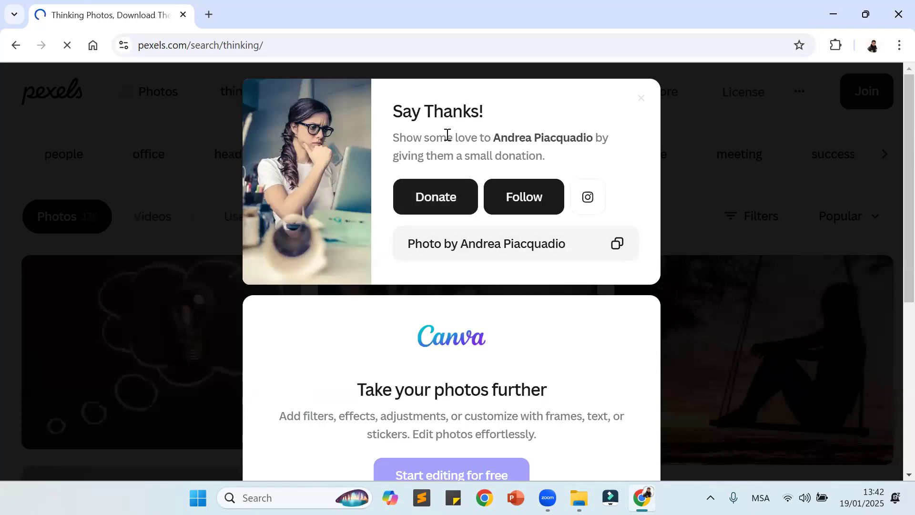
Step: Look over the thank-you window for the downloaded photo and the sign-up form for following its photographer
scroll(508, 293, down, 6)
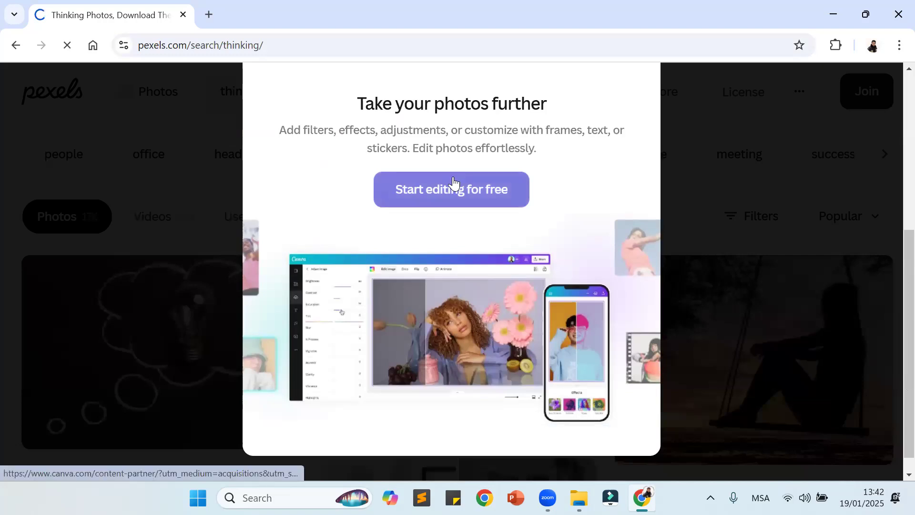
scroll(463, 200, up, 6)
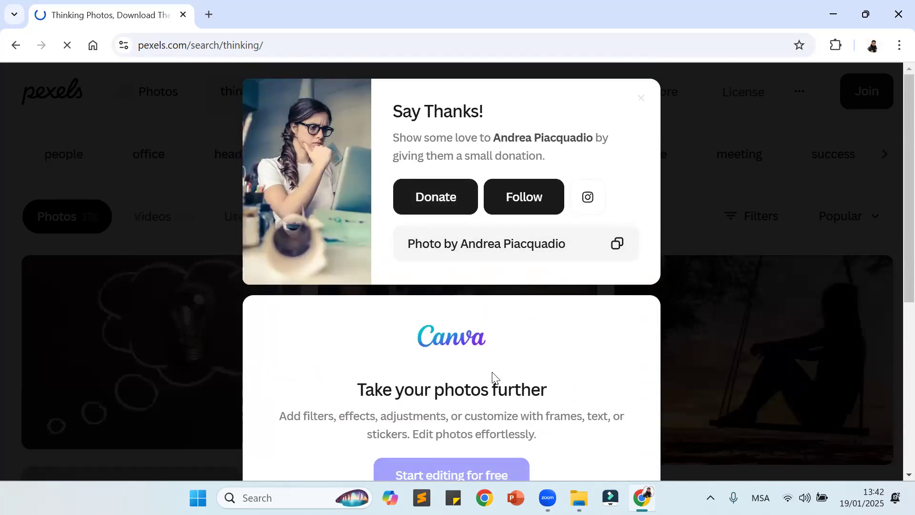
scroll(491, 374, down, 2)
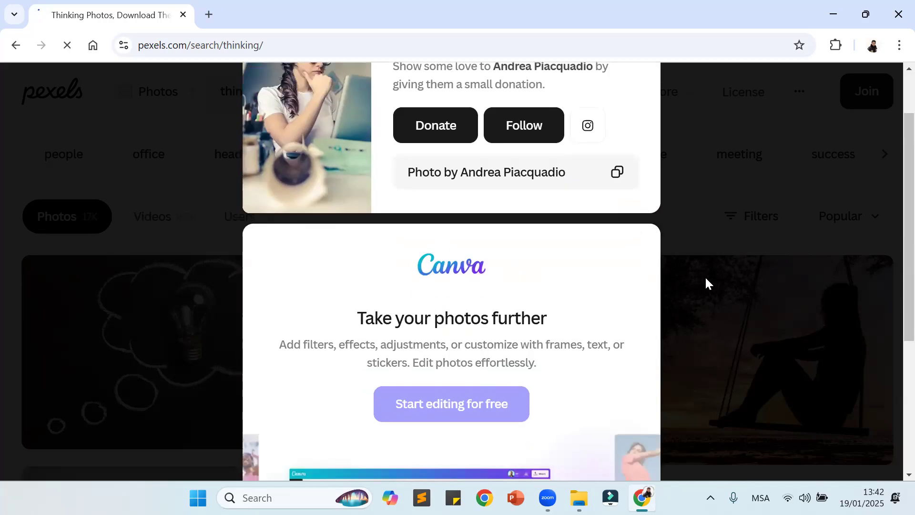
scroll(715, 277, up, 2)
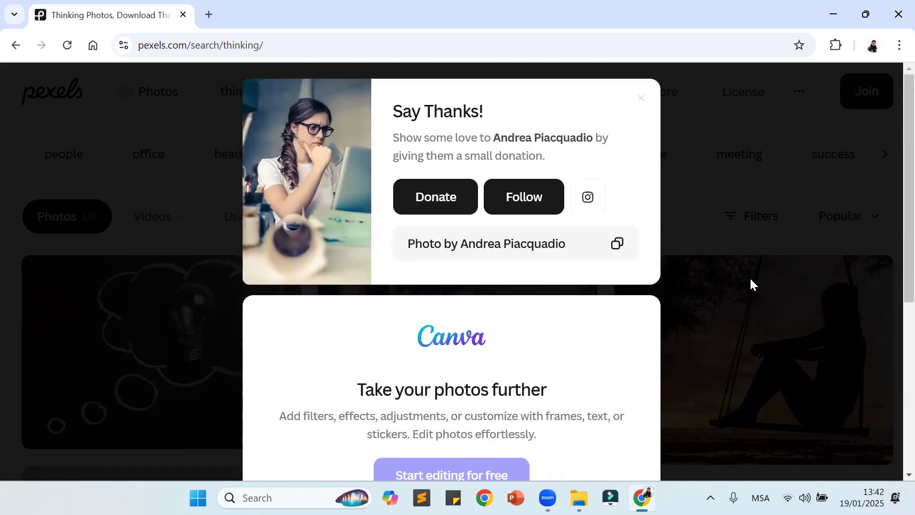
click(523, 199)
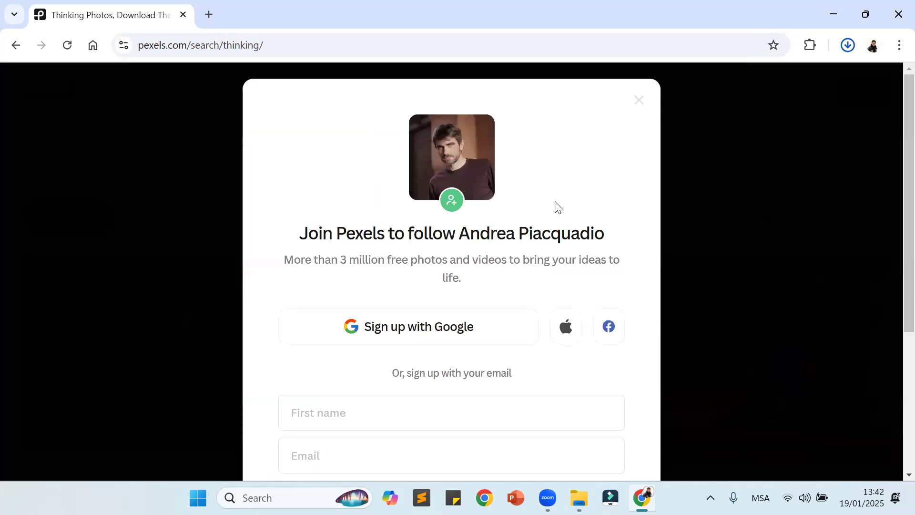
click(636, 105)
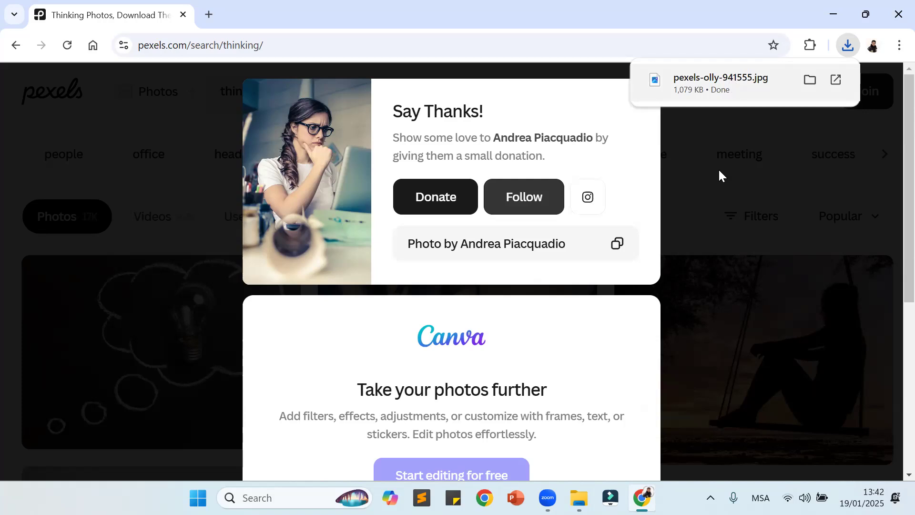
Step: Return to the Pexels home page, run the recent photo search "Relationships Issues" and browse the photos
click(15, 45)
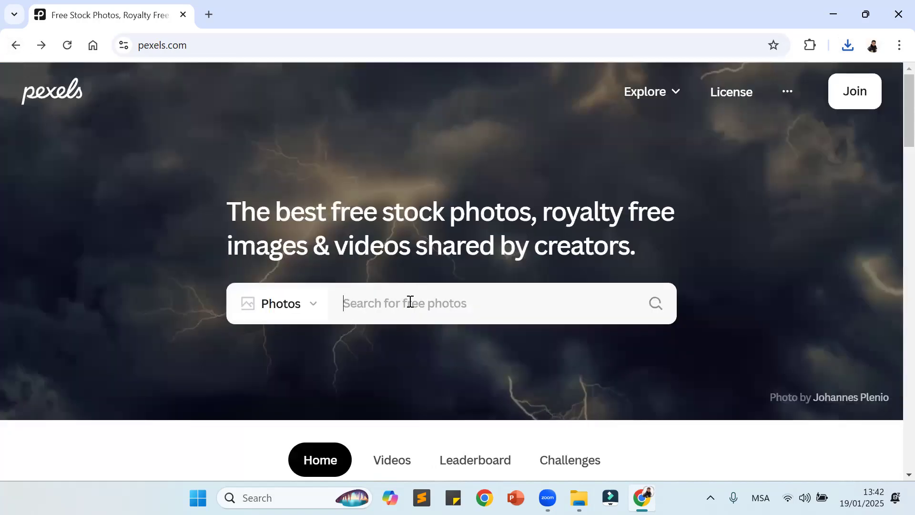
click(409, 304)
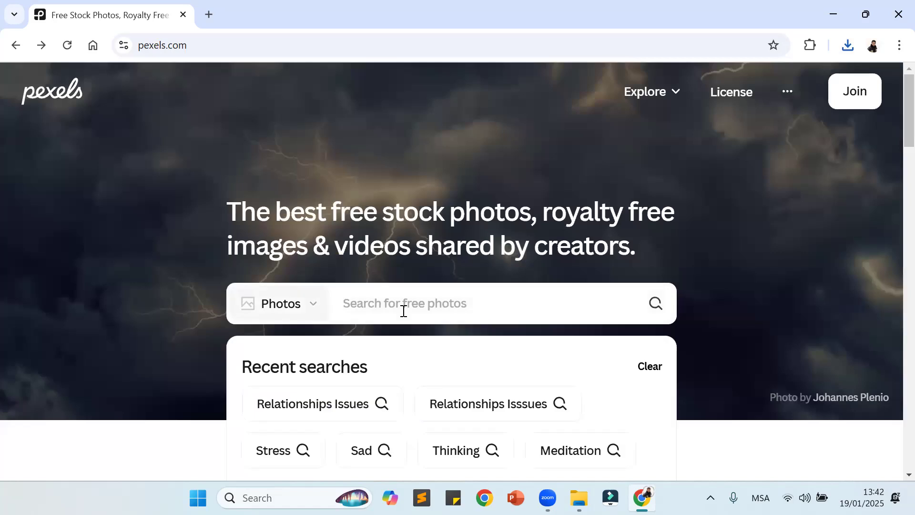
click(333, 418)
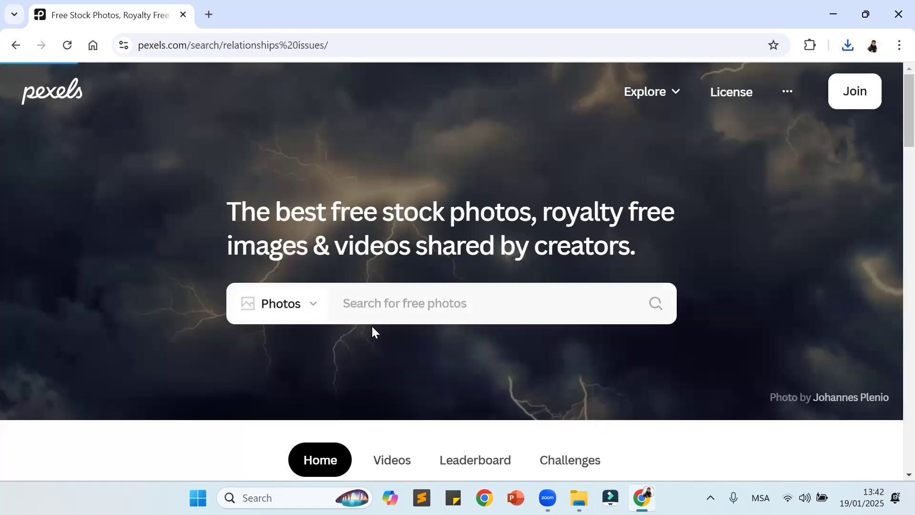
scroll(370, 330, down, 2)
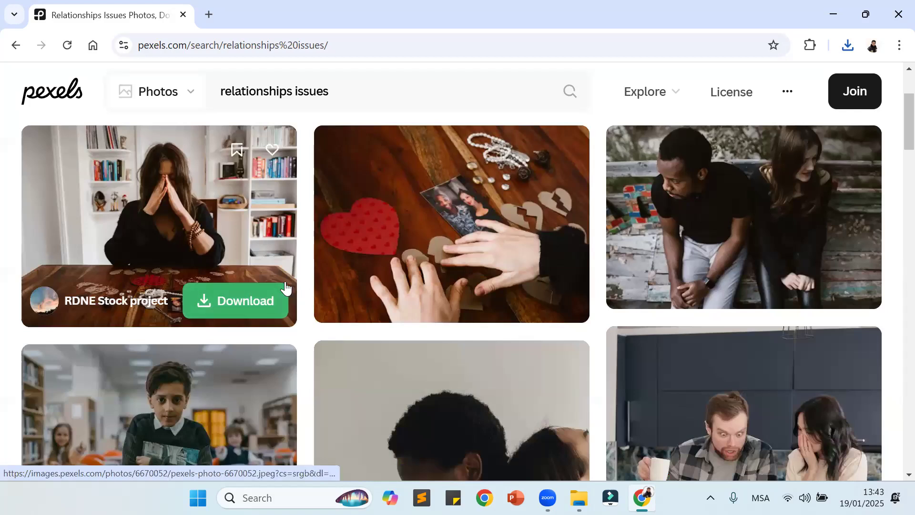
scroll(286, 286, down, 3)
scroll(286, 286, down, 3)
scroll(598, 313, up, 9)
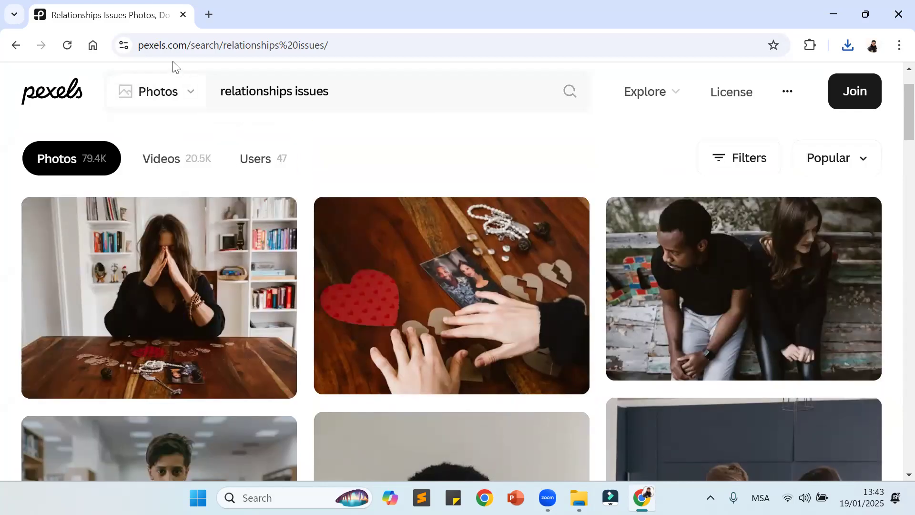
Step: Change the search type to Videos, search again for "relationships issues" and browse the videos
click(172, 93)
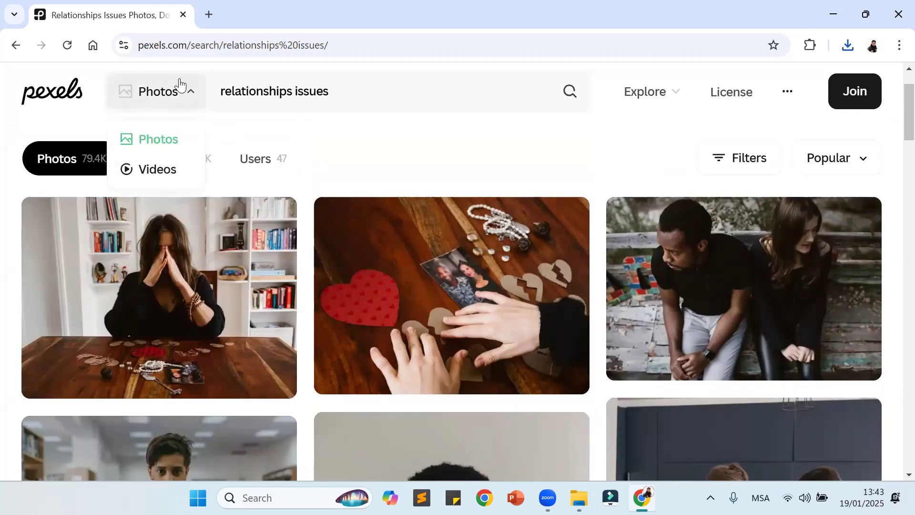
click(167, 176)
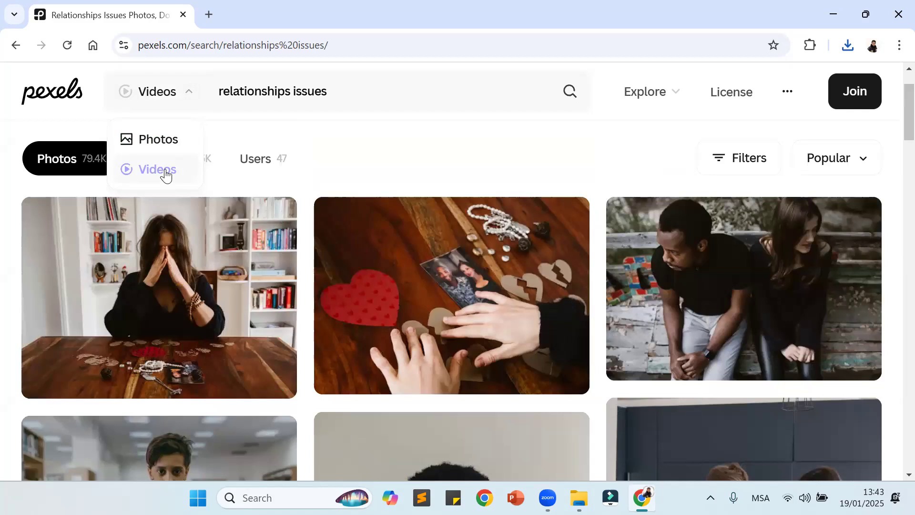
click(391, 91)
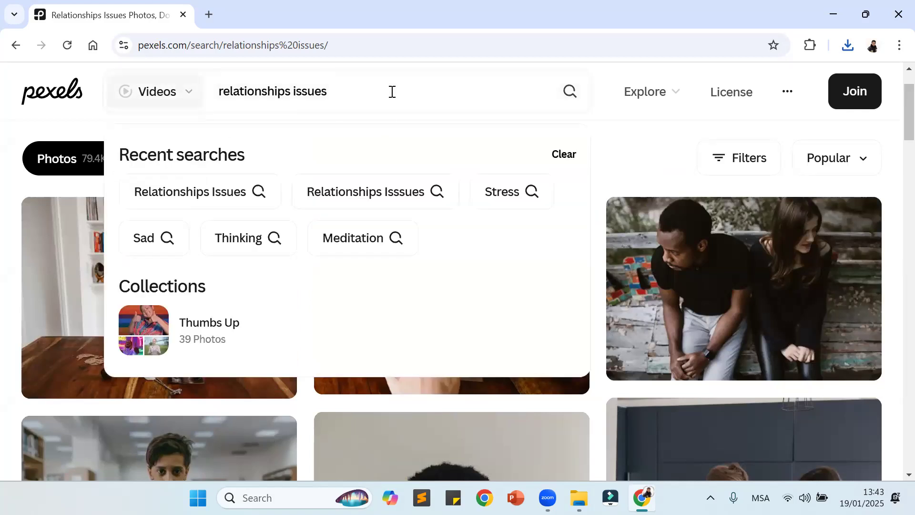
key(Return)
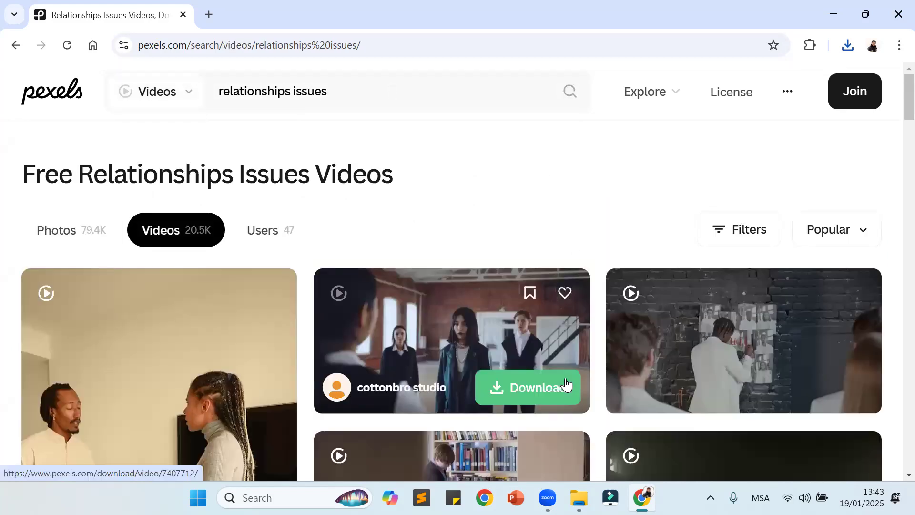
scroll(564, 379, down, 1)
scroll(564, 380, down, 8)
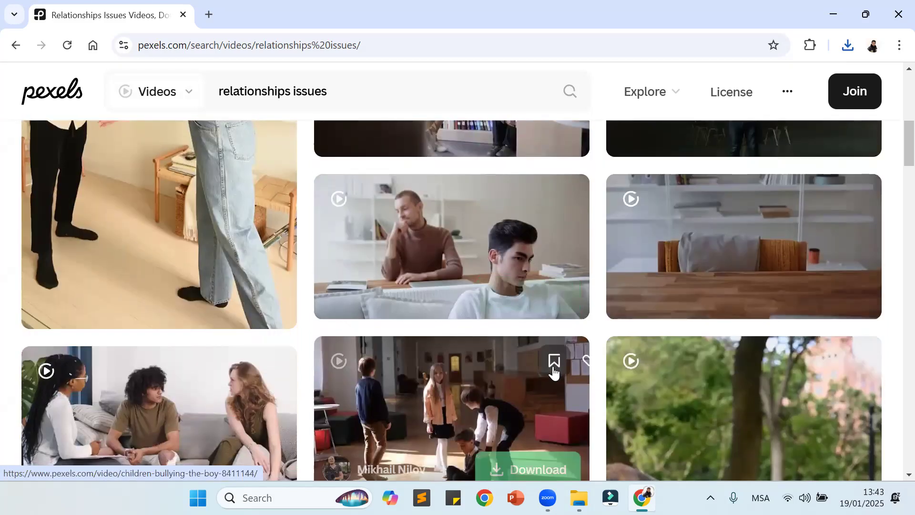
Step: Clear the video search text and browse the relationships issues videos further
scroll(553, 373, up, 6)
drag(339, 89, 228, 82)
key(BackSpace)
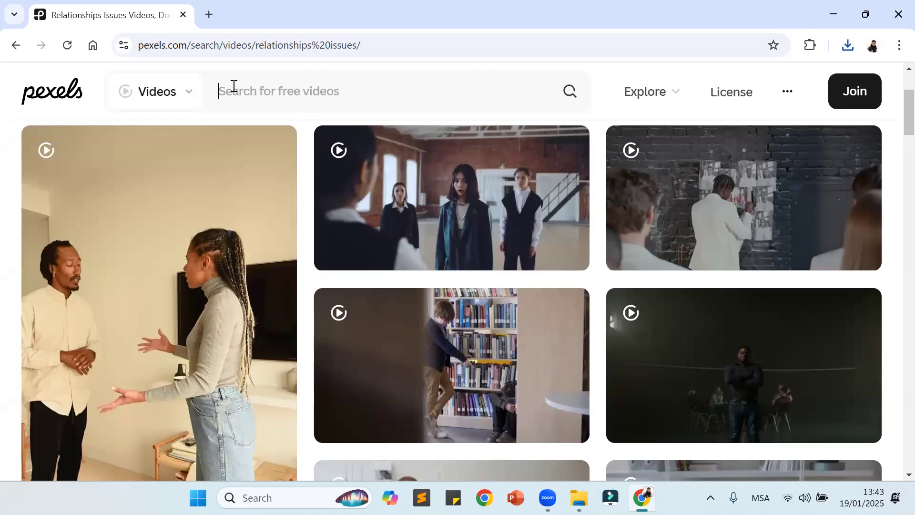
scroll(605, 289, down, 5)
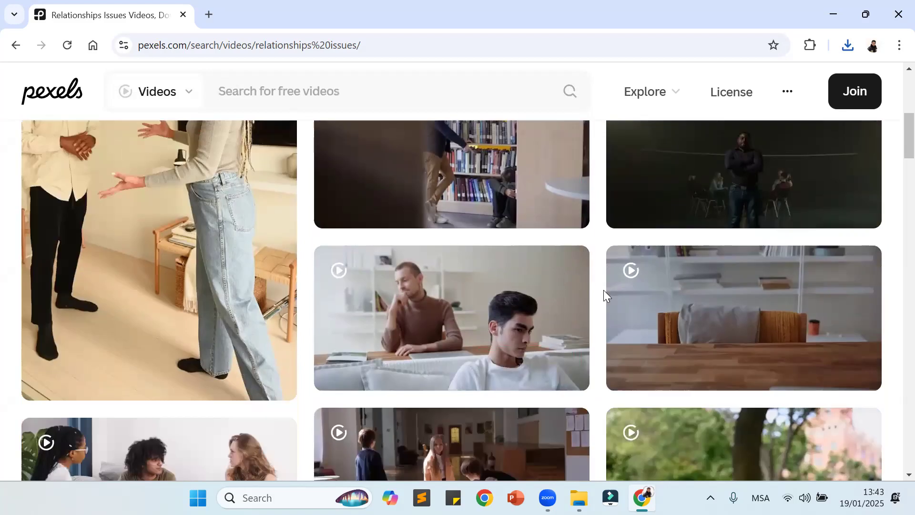
Step: Finish browsing the relationships issues videos, close the Pexels page and launch Filmora
scroll(603, 289, down, 3)
scroll(603, 289, up, 12)
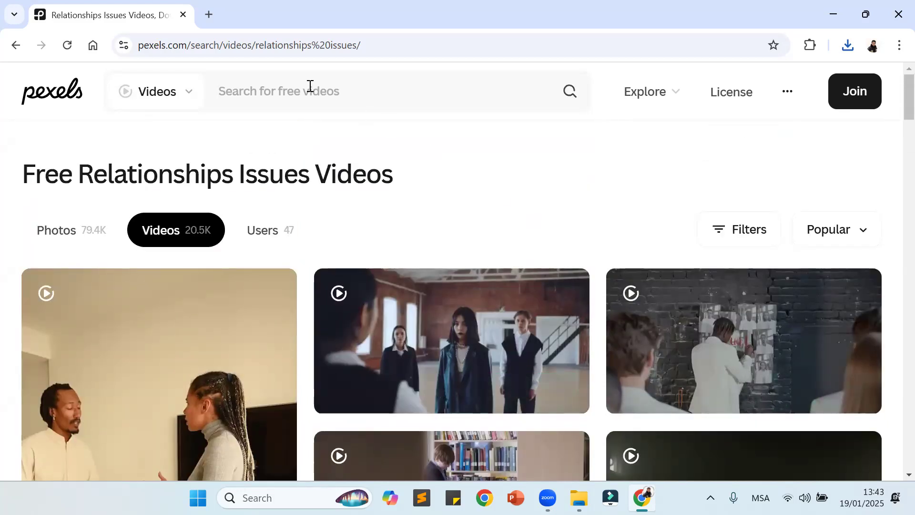
click(183, 16)
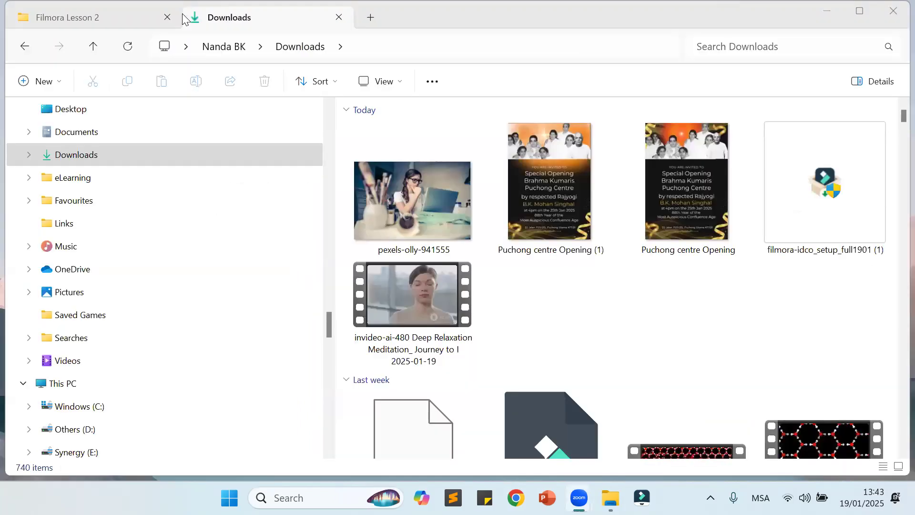
click(641, 497)
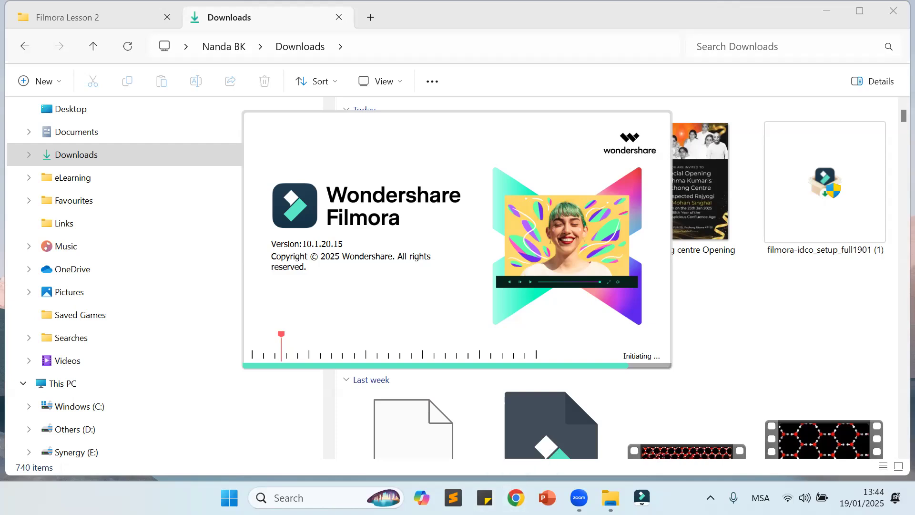
Step: Switch to Chrome, choose the browser profile and search Google Images for "brahma kumaris"
click(516, 497)
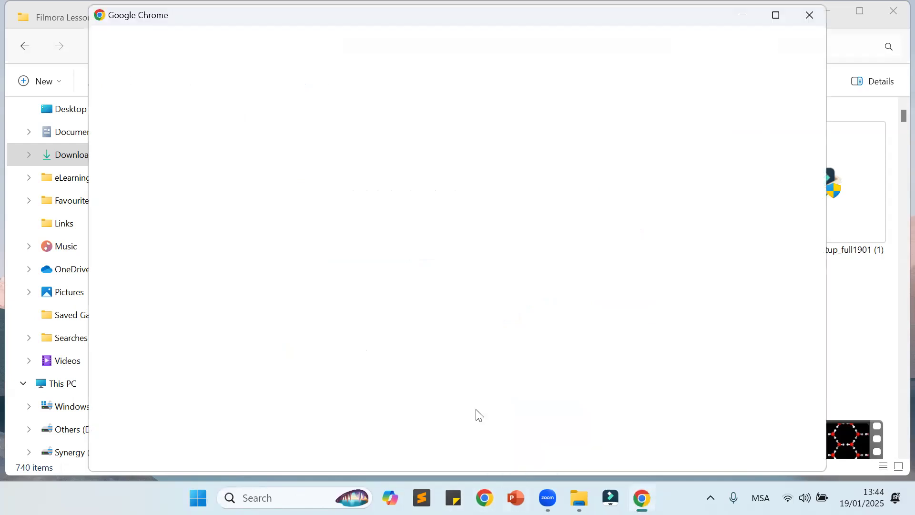
click(397, 235)
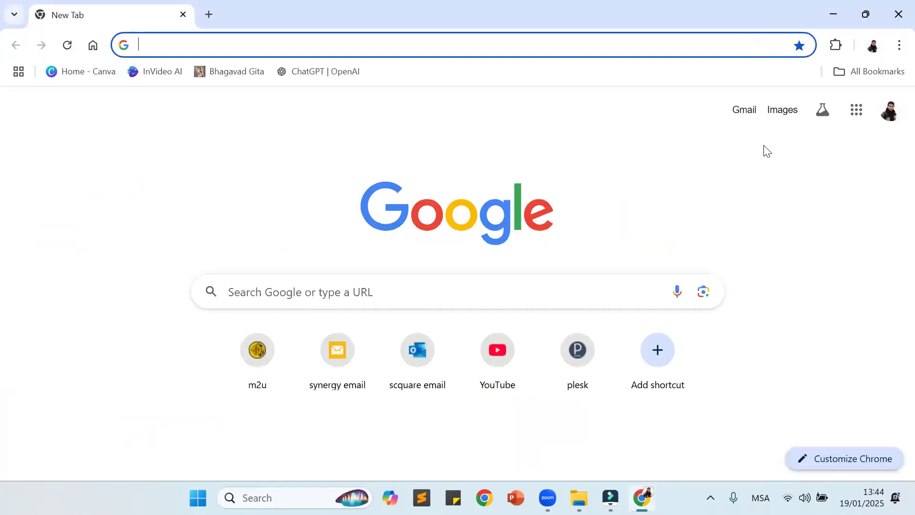
click(778, 113)
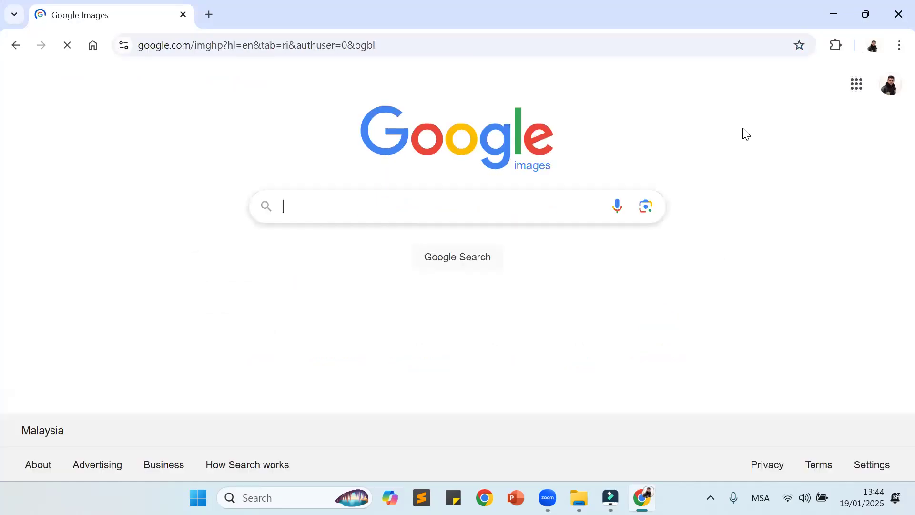
text(brah)
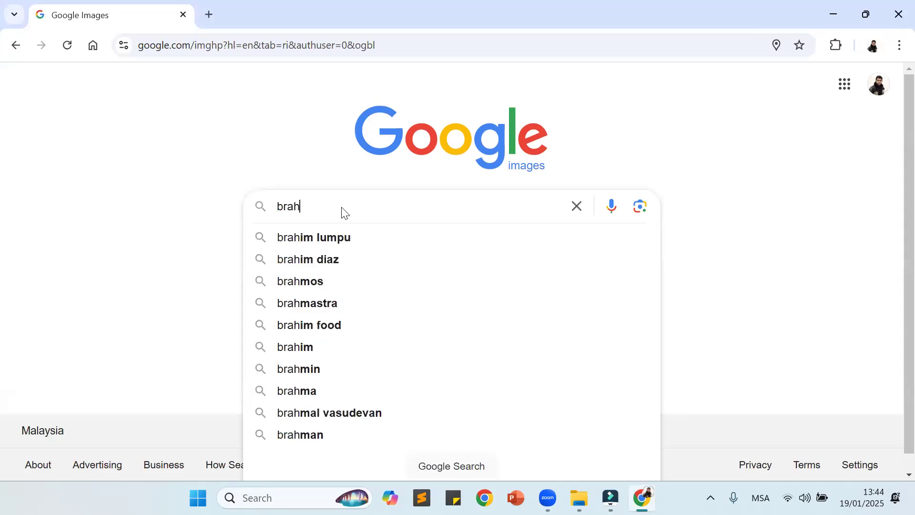
text(ma kumaris)
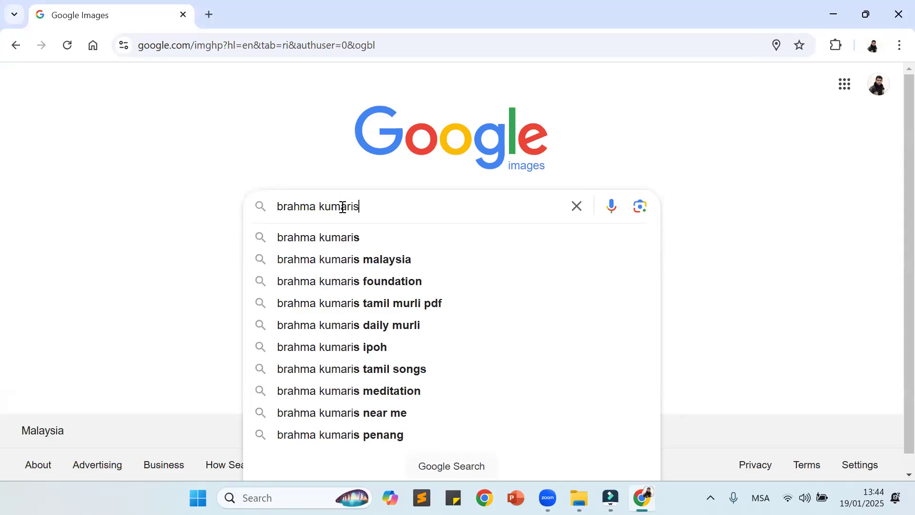
key(Return)
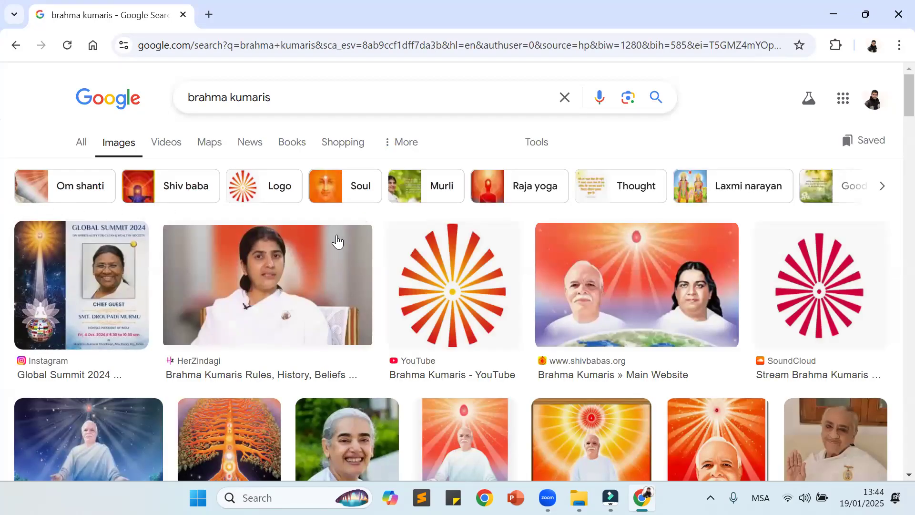
Step: Browse the Brahma Kumaris image results, narrow them to Soul and look through the soul images
scroll(338, 241, down, 12)
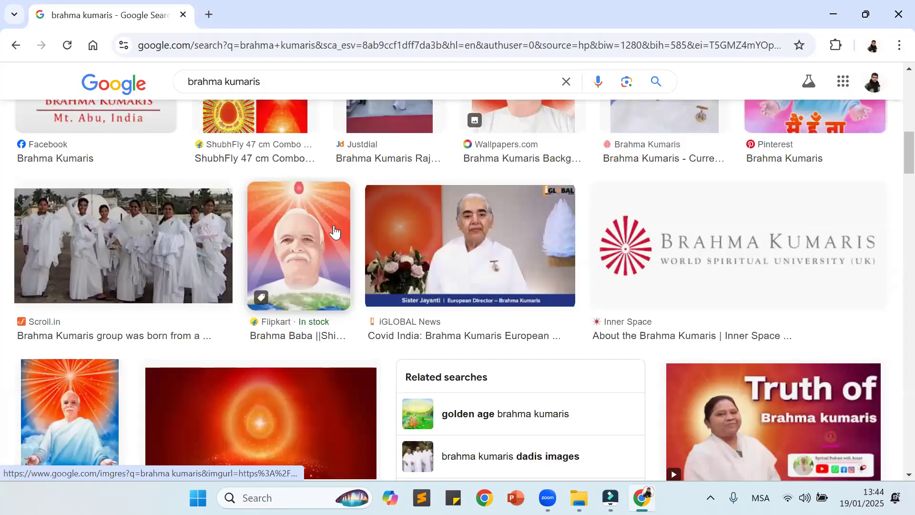
scroll(333, 231, up, 12)
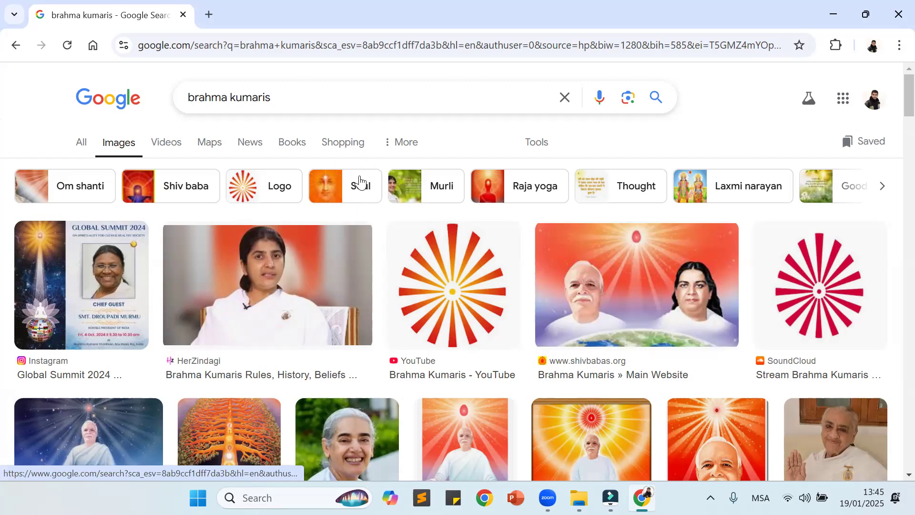
click(332, 192)
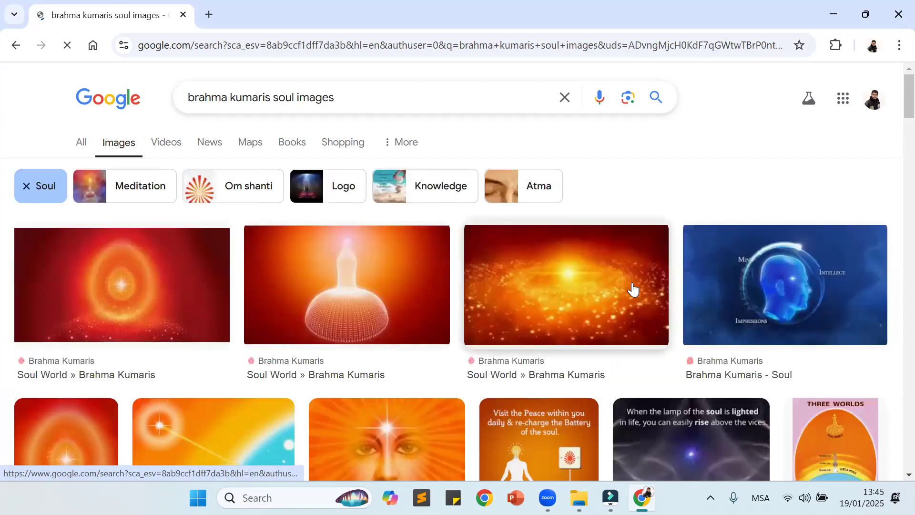
scroll(629, 289, down, 3)
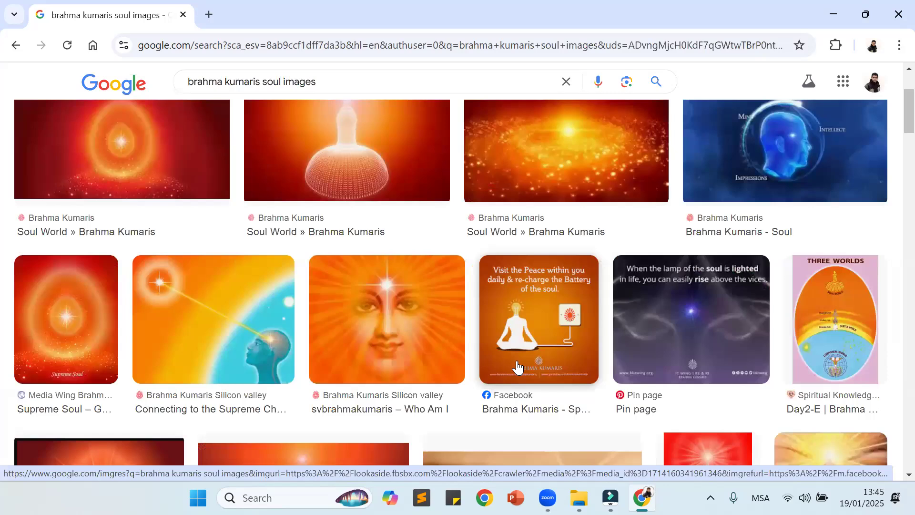
key(XF86AudioMute)
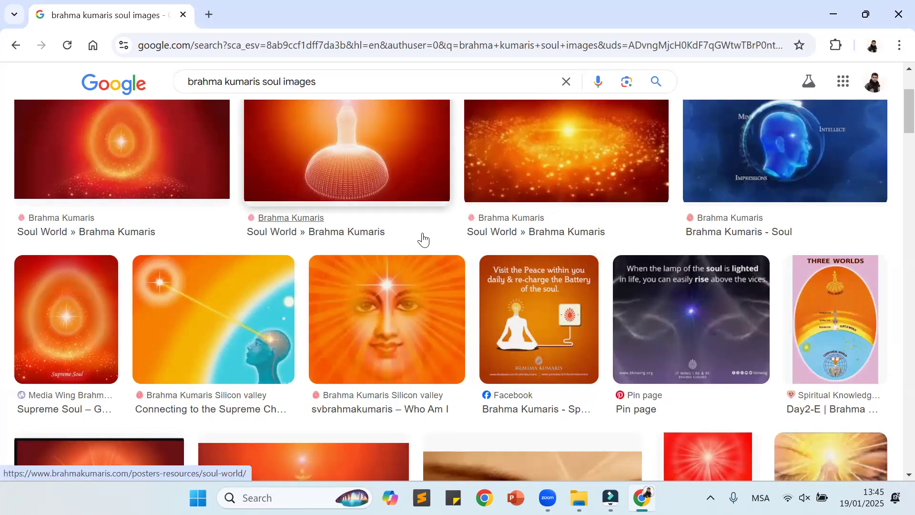
key(XF86AudioMute)
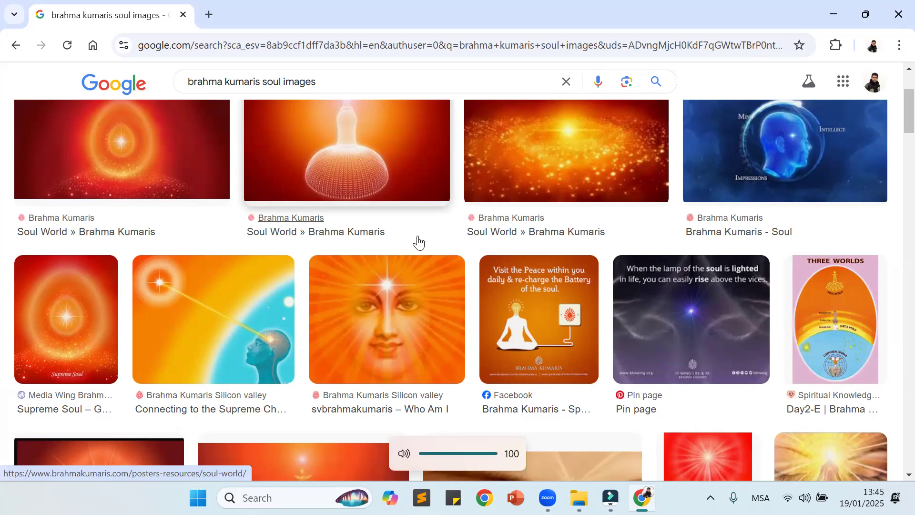
scroll(395, 216, down, 3)
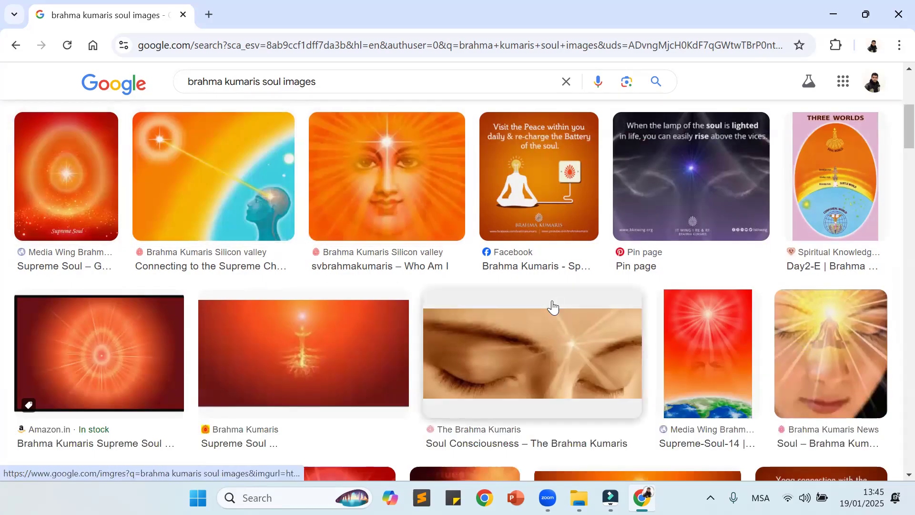
scroll(551, 306, down, 1)
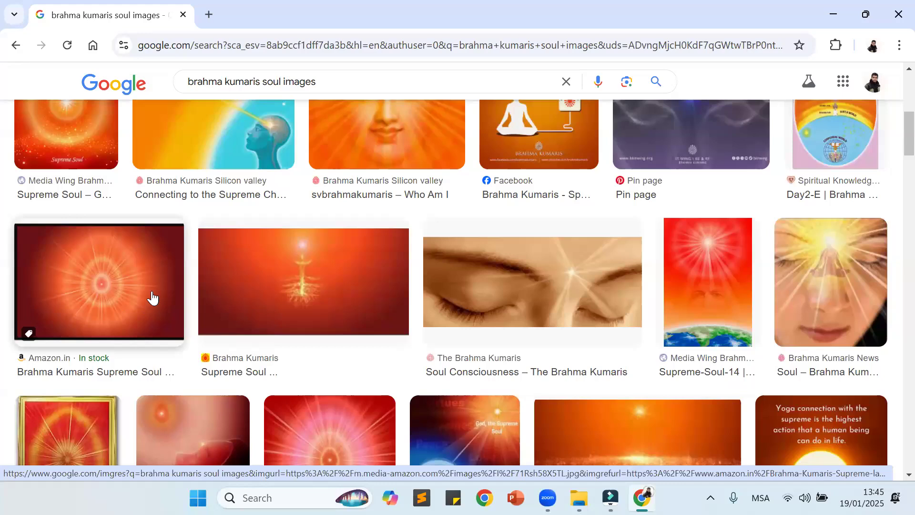
Step: Preview the red Supreme Soul image from Amazon.in and show the options available for saving it
click(101, 281)
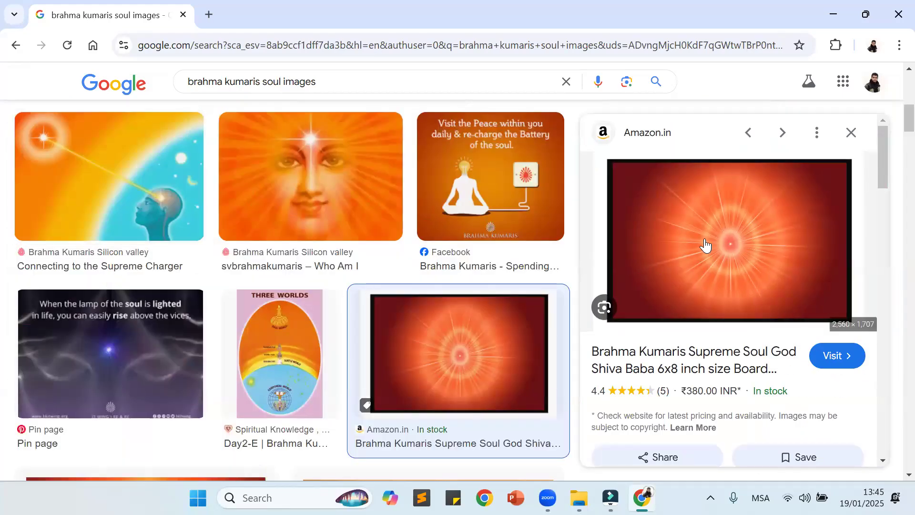
right_click(728, 234)
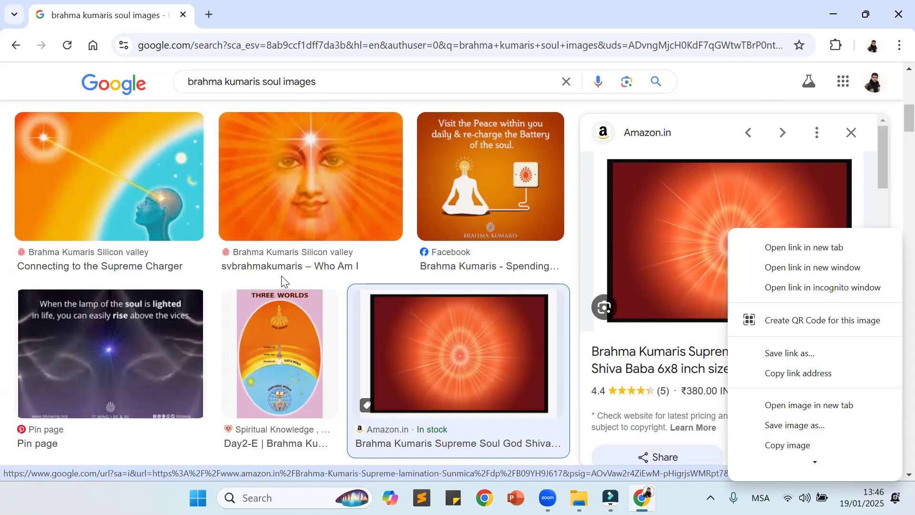
scroll(157, 220, up, 2)
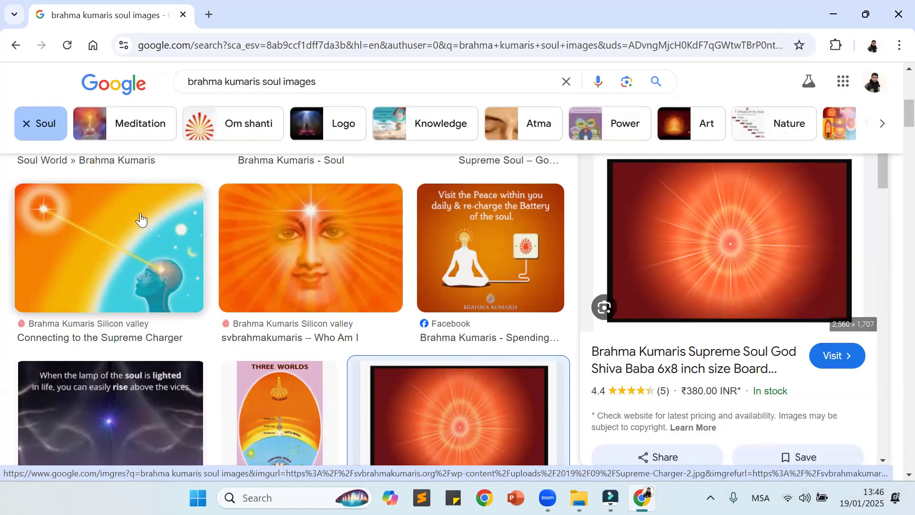
Step: Preview the "Connecting to the Supreme Charger" image and save it to Downloads as the JPG file Supreme-Charger-2
click(114, 246)
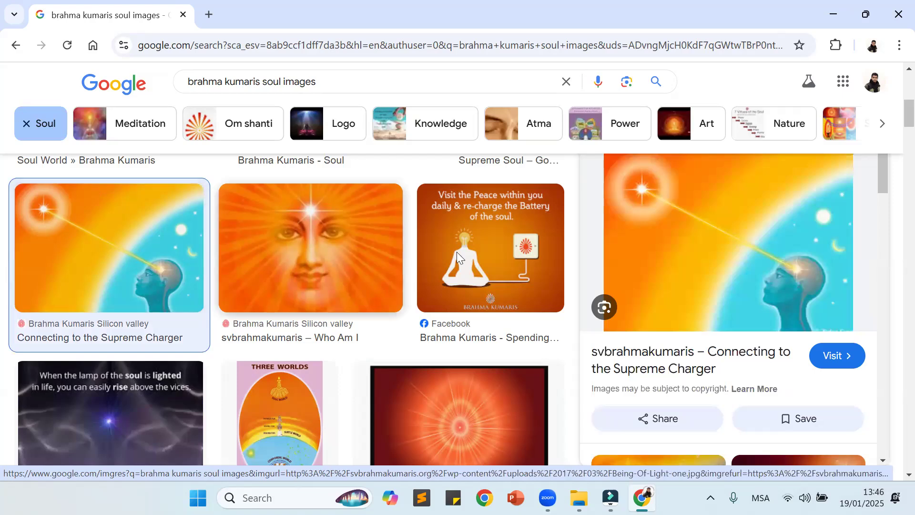
right_click(692, 228)
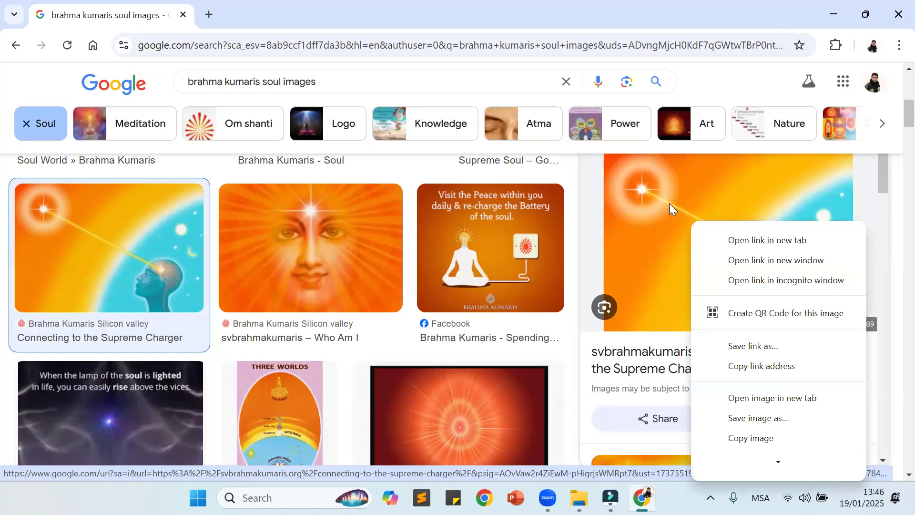
click(760, 420)
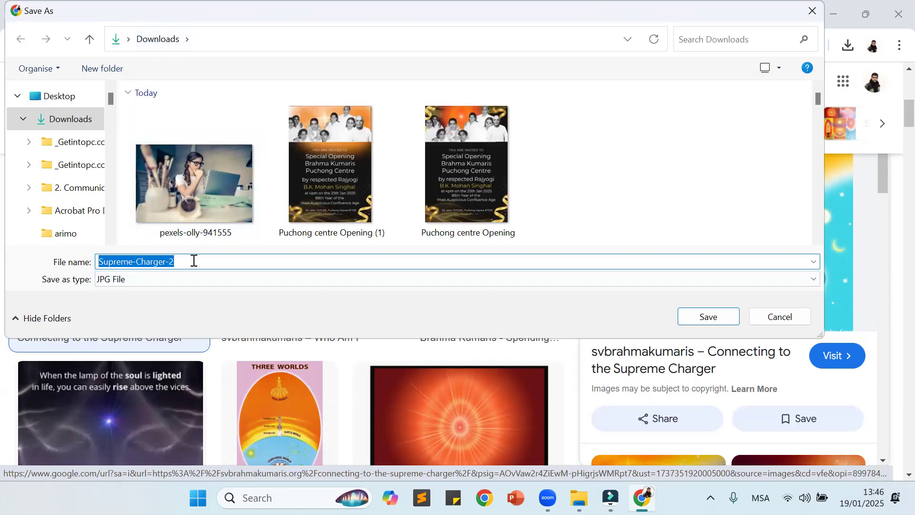
click(715, 321)
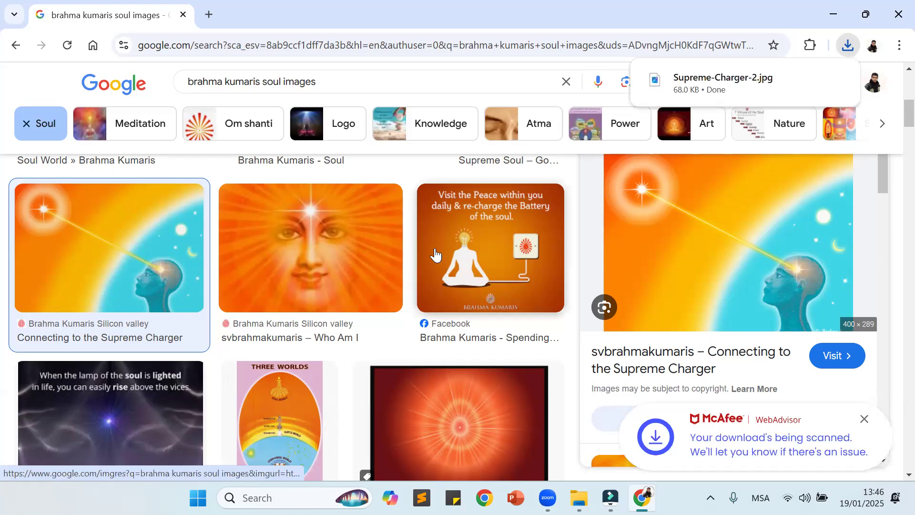
Step: Look through more soul images and go back through the visited pages to the browser's start page
scroll(435, 255, down, 7)
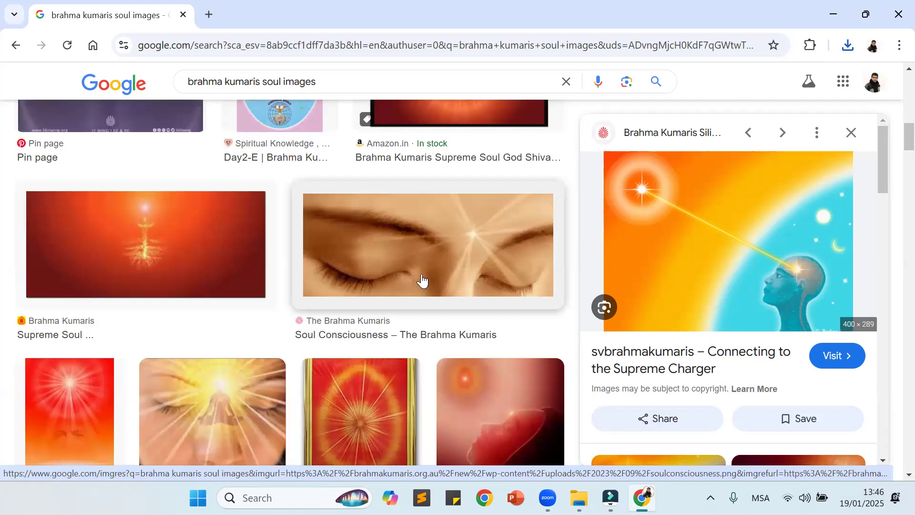
scroll(370, 224, up, 6)
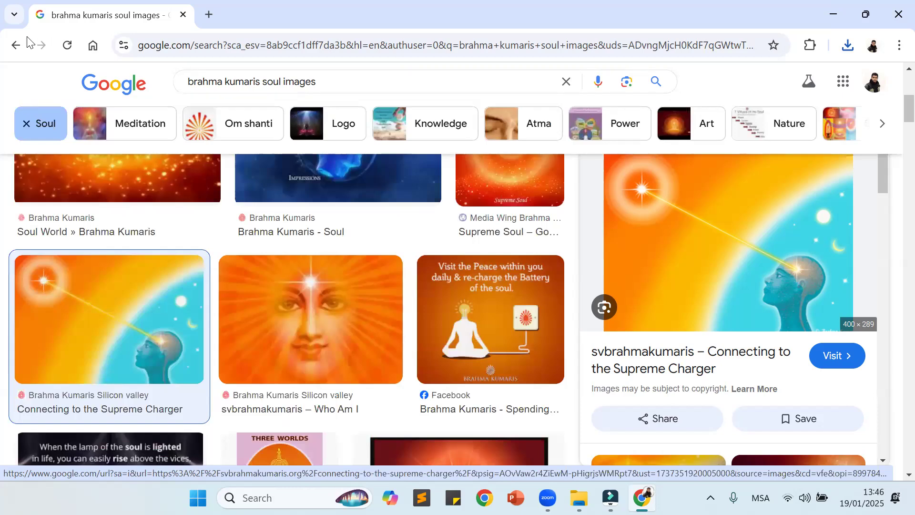
click(10, 47)
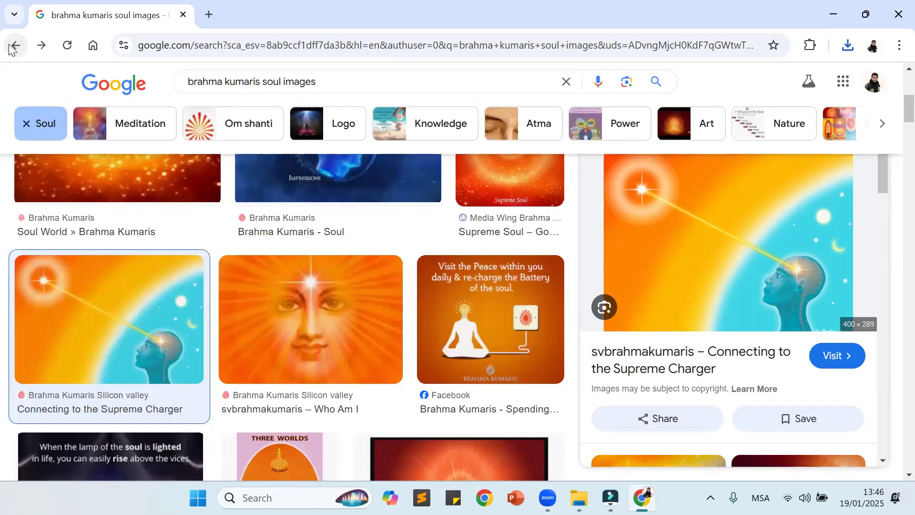
click(10, 48)
click(9, 48)
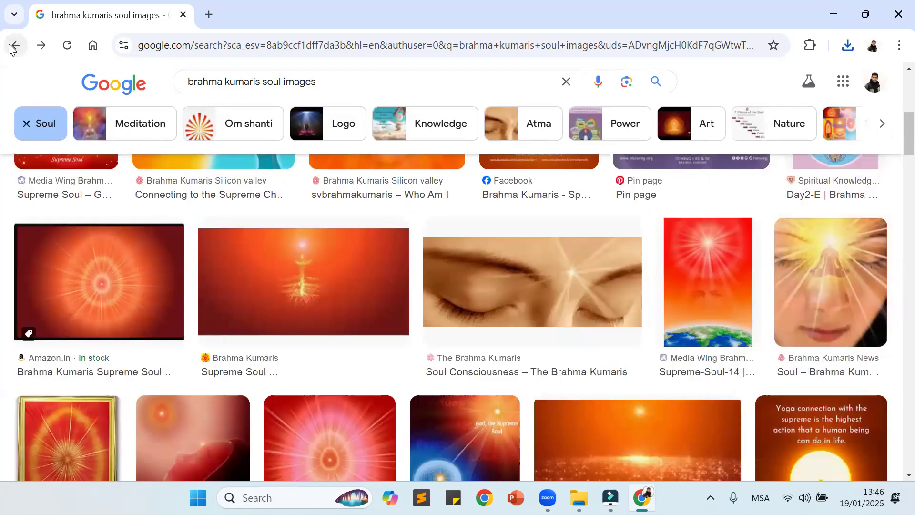
click(9, 48)
click(10, 48)
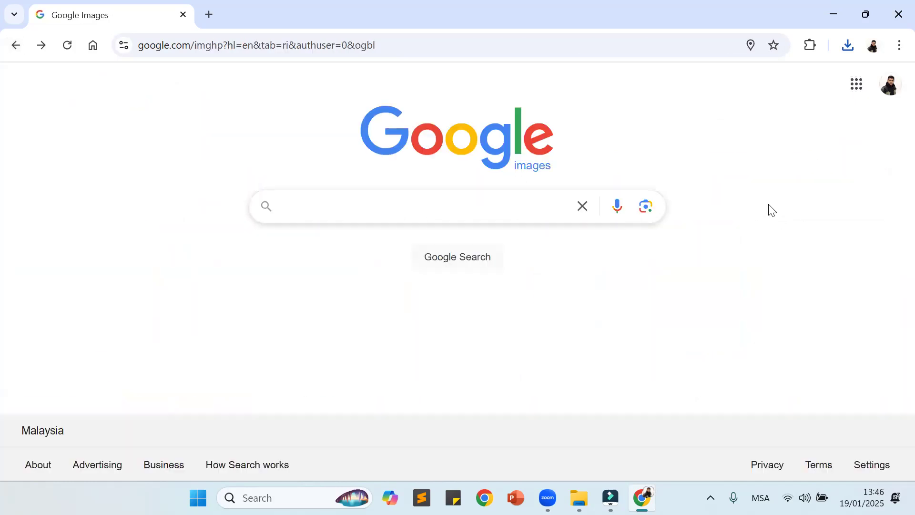
click(15, 48)
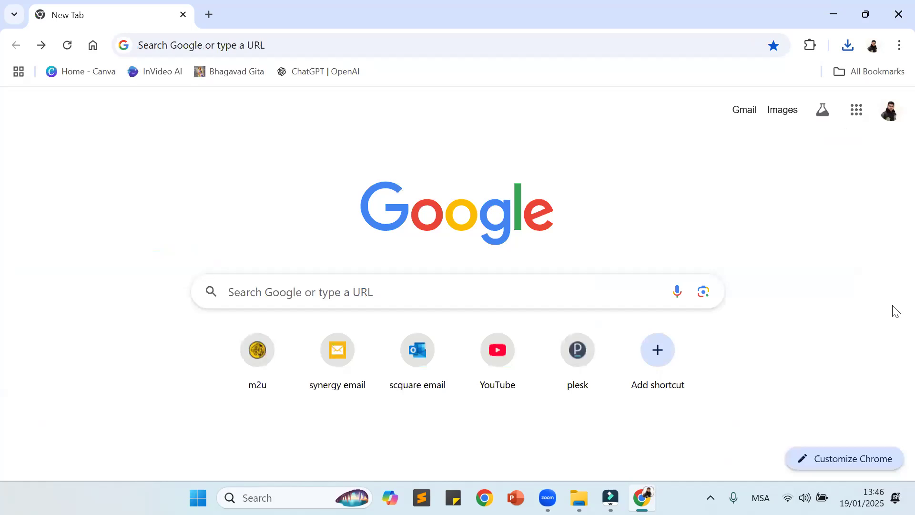
Step: Search Google Images for "brahma kumaris" again from the start page and narrow the results to Soul
click(784, 112)
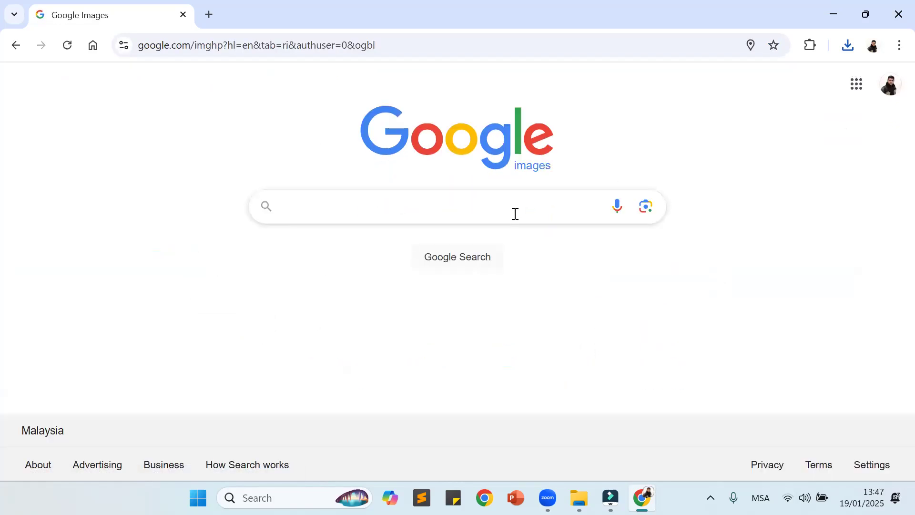
text(b)
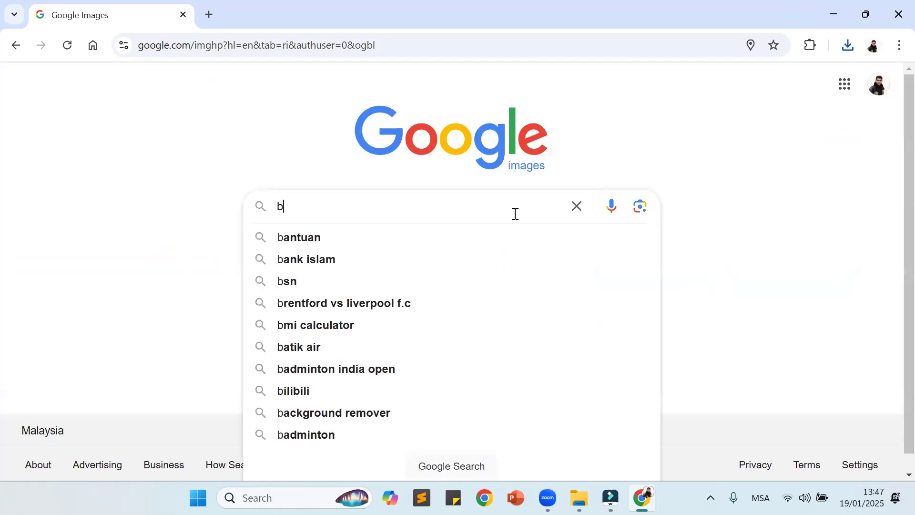
text(rahma kumaris)
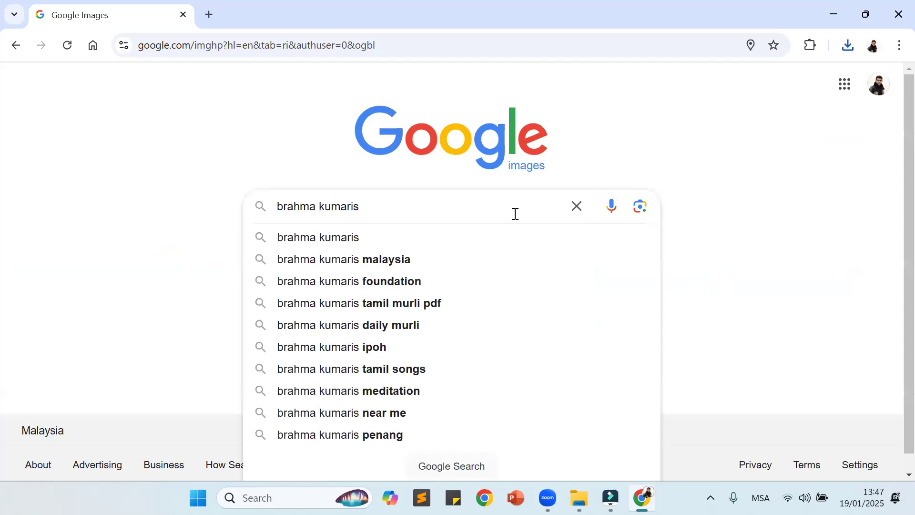
key(Return)
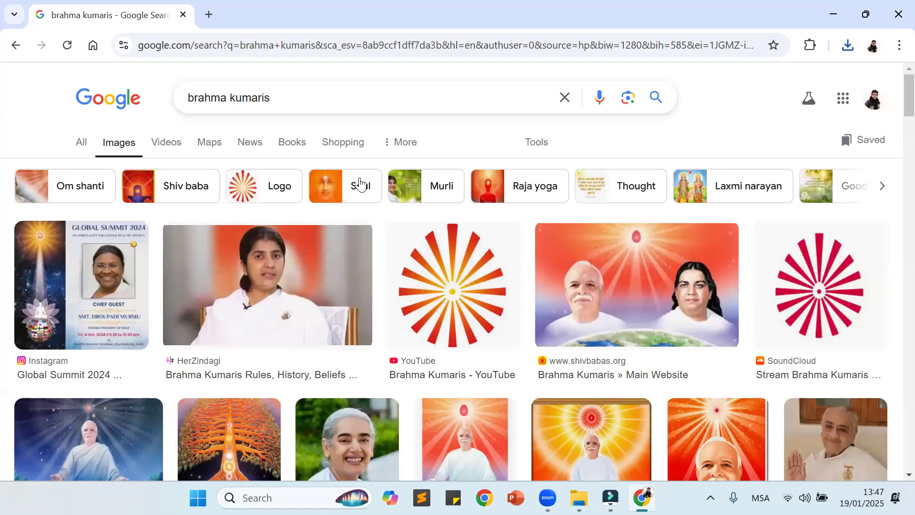
click(351, 191)
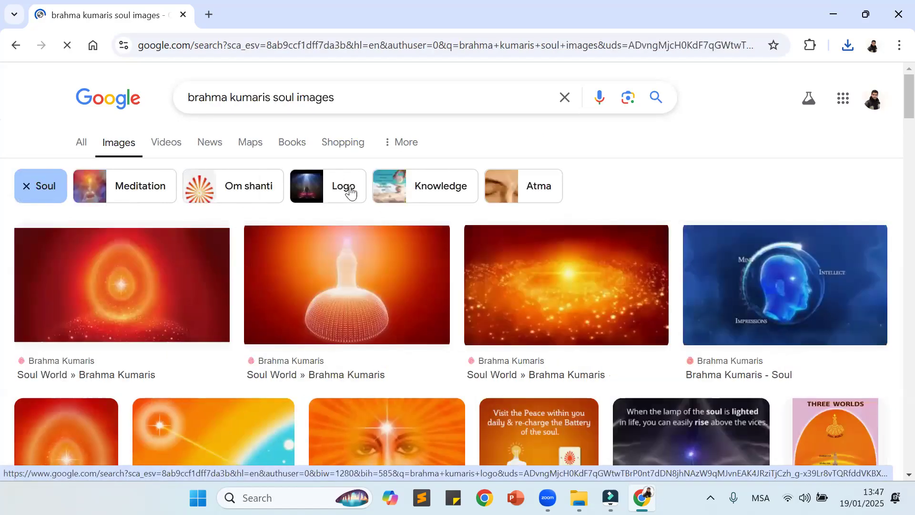
Step: Preview the closed-eyes "Soul Consciousness" image from The Brahma Kumaris and save it to Downloads as the PNG file soulconsciousness
scroll(620, 340, down, 1)
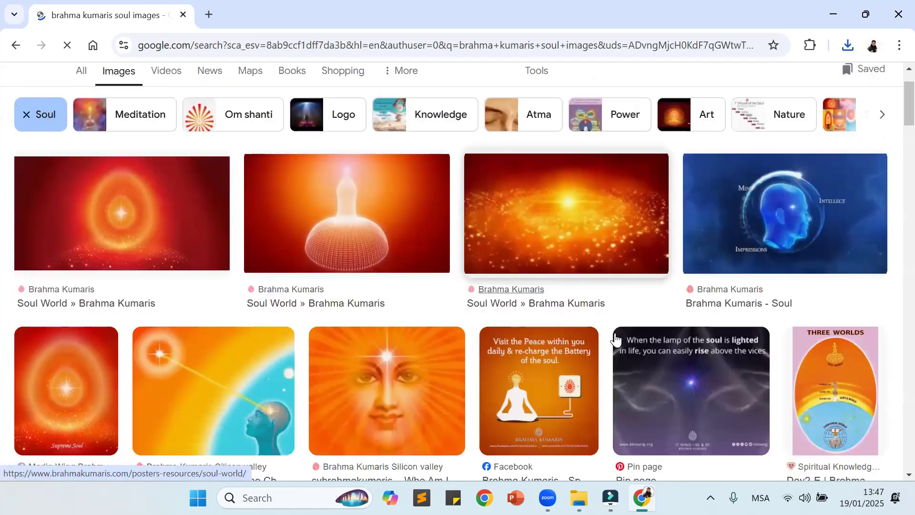
scroll(615, 339, down, 3)
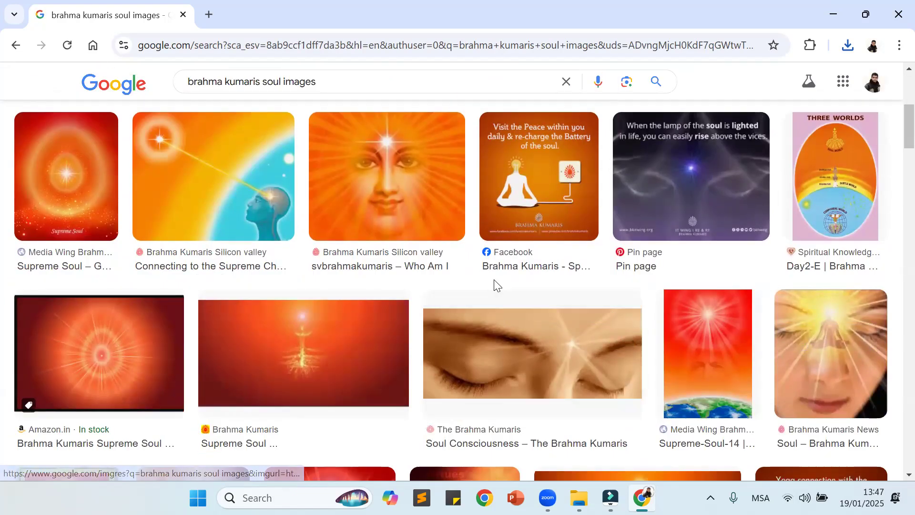
scroll(495, 285, down, 1)
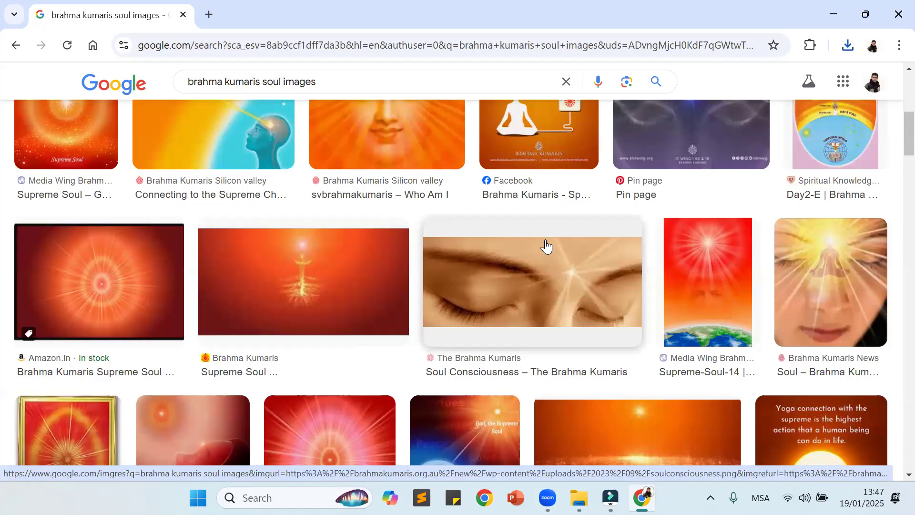
click(513, 235)
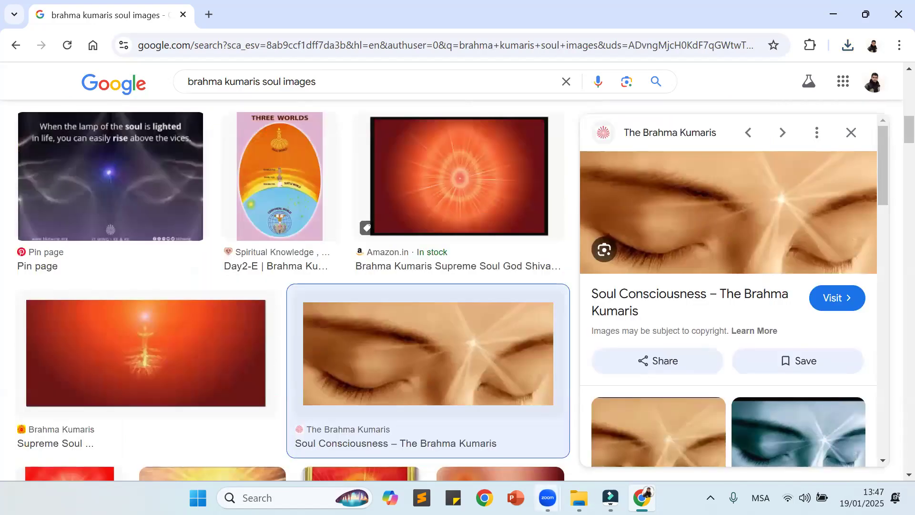
click(642, 497)
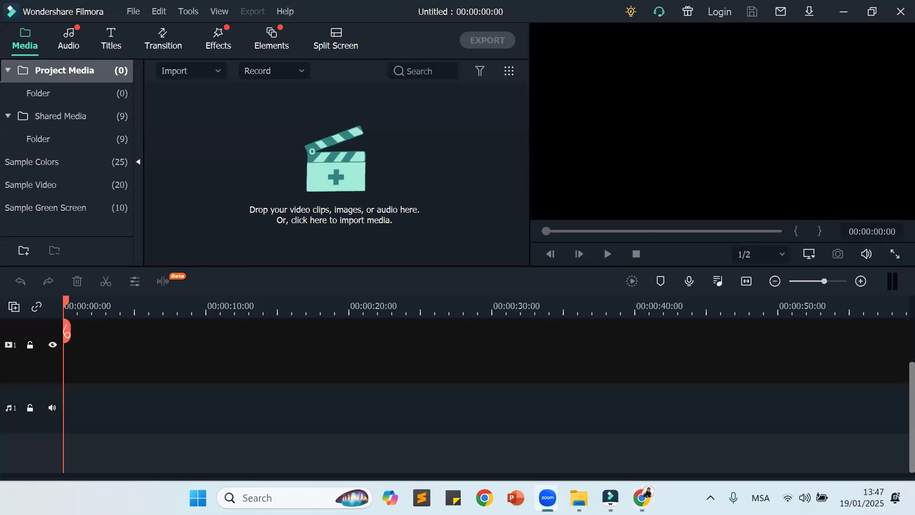
click(643, 497)
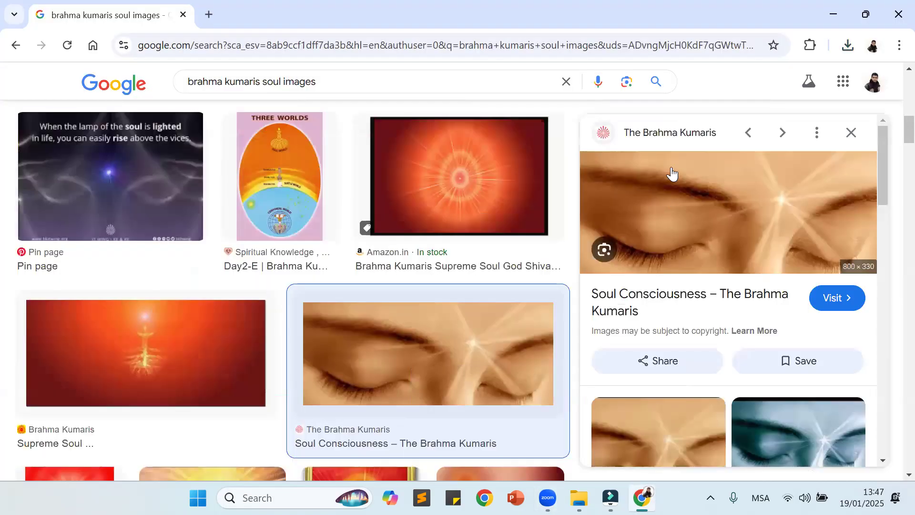
right_click(710, 192)
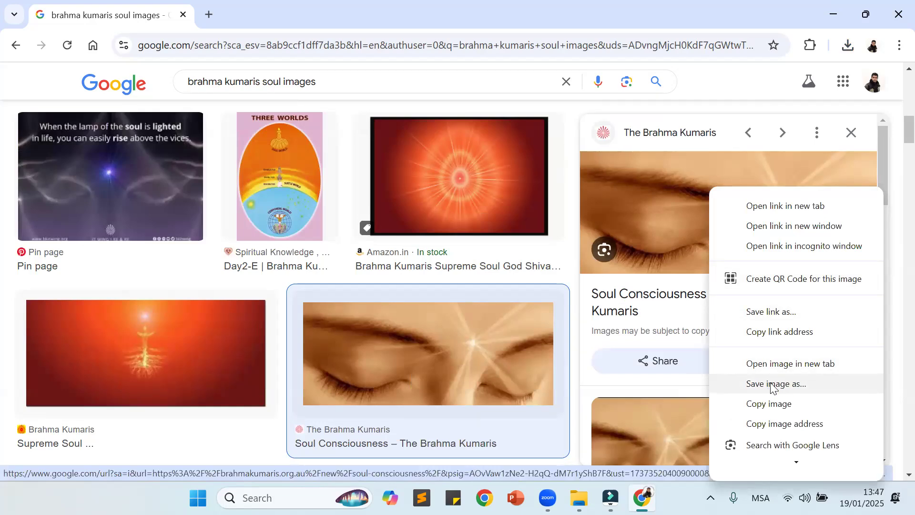
click(786, 386)
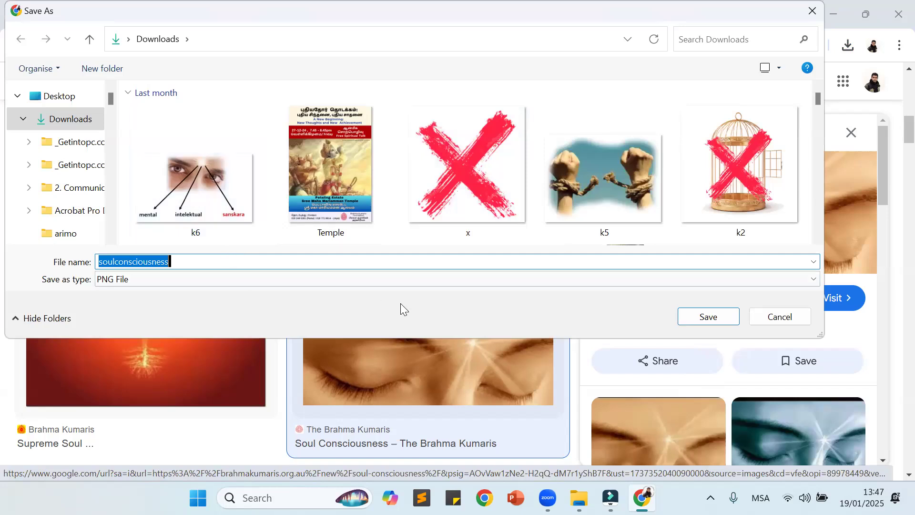
click(707, 316)
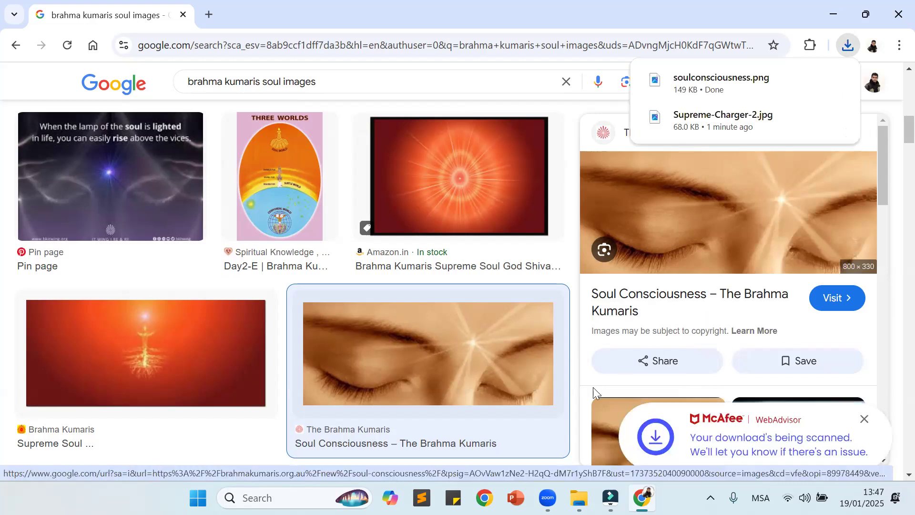
Step: Look through the remaining "brahma kumaris soul images" results for another suitable soul picture
scroll(278, 281, down, 5)
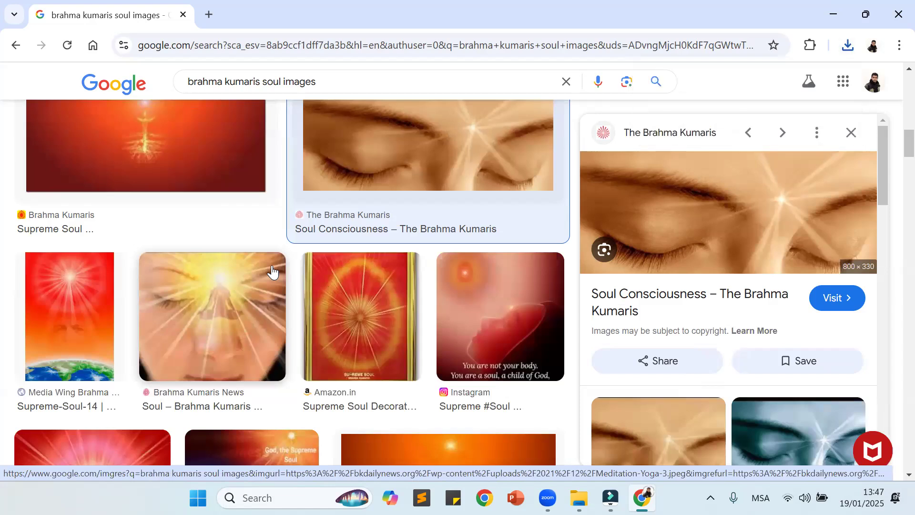
scroll(272, 272, down, 2)
scroll(270, 264, down, 5)
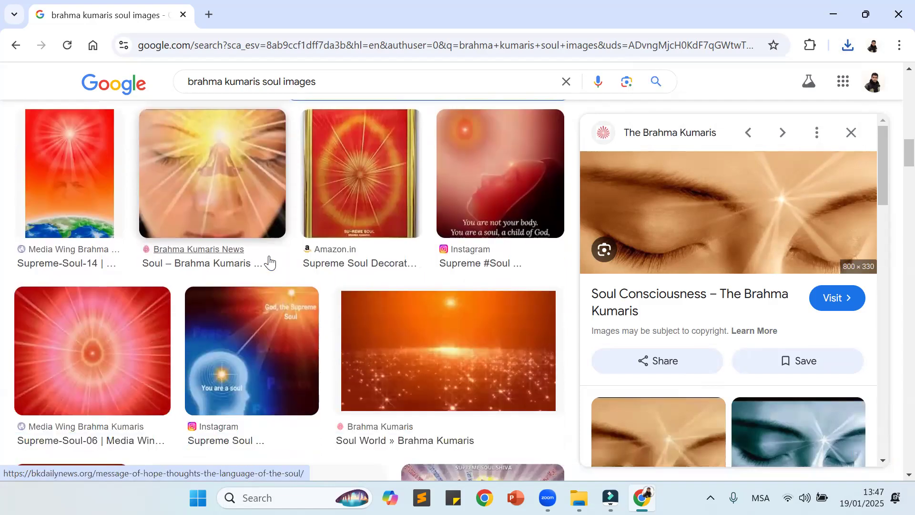
scroll(269, 261, down, 8)
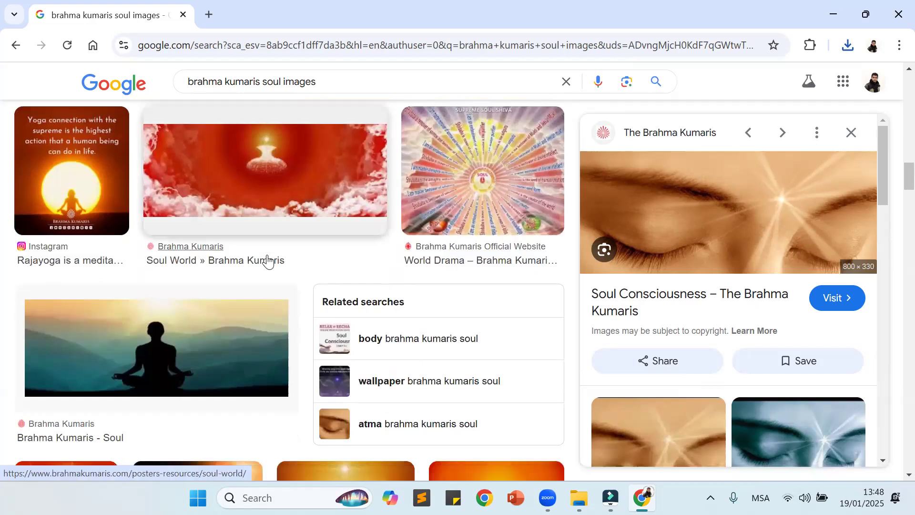
scroll(271, 259, up, 3)
scroll(270, 259, down, 10)
scroll(270, 260, up, 1)
scroll(270, 260, up, 7)
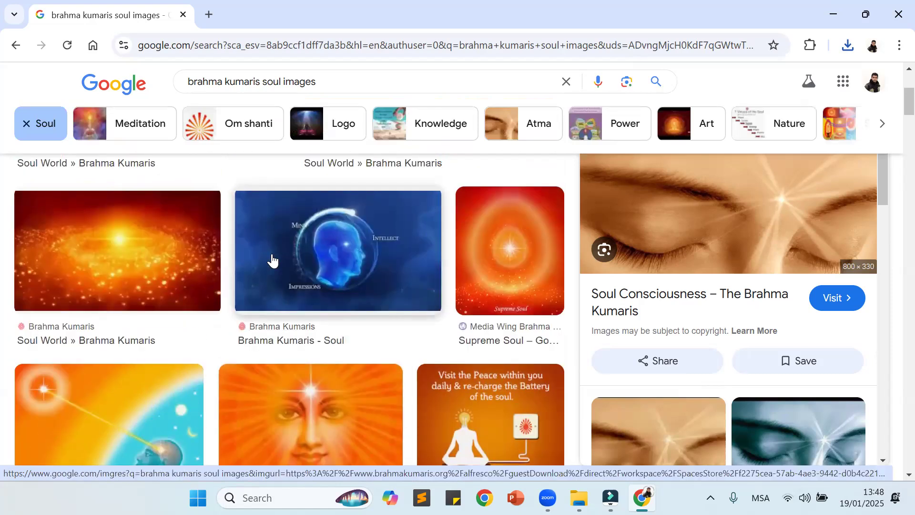
scroll(283, 250, up, 4)
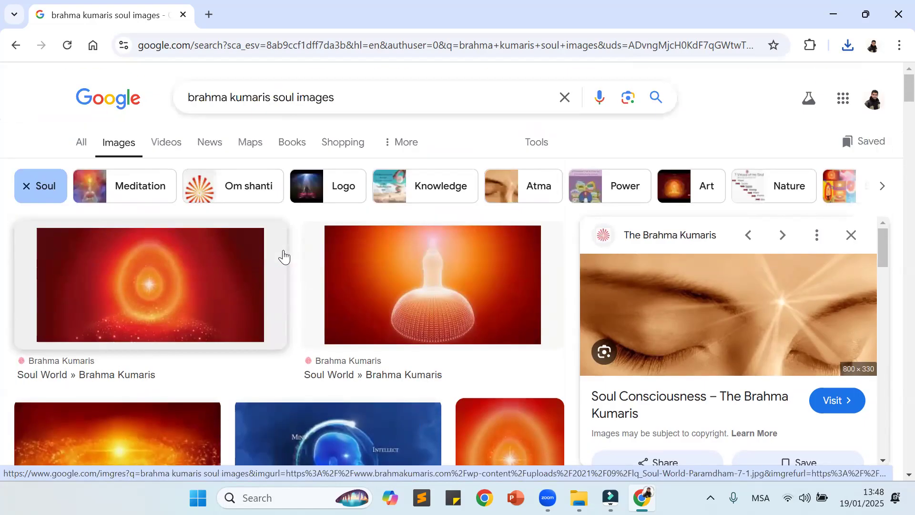
scroll(382, 241, down, 4)
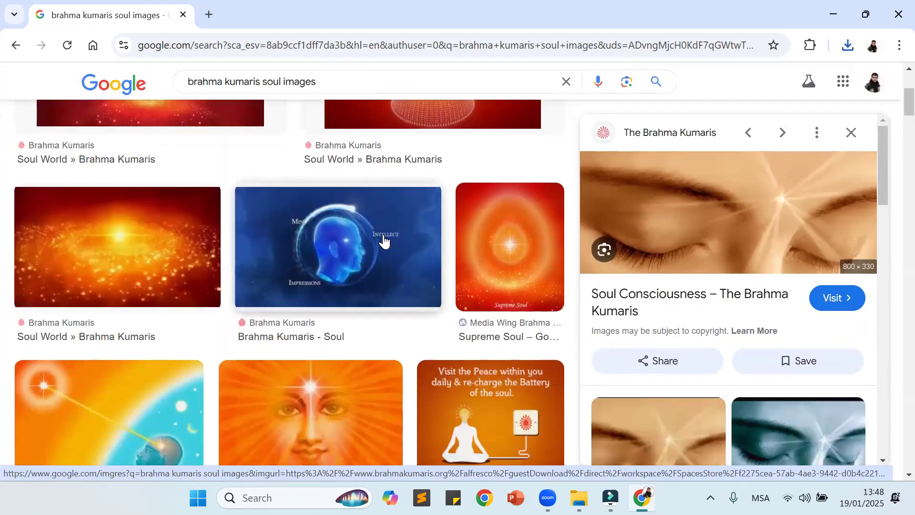
scroll(384, 241, down, 9)
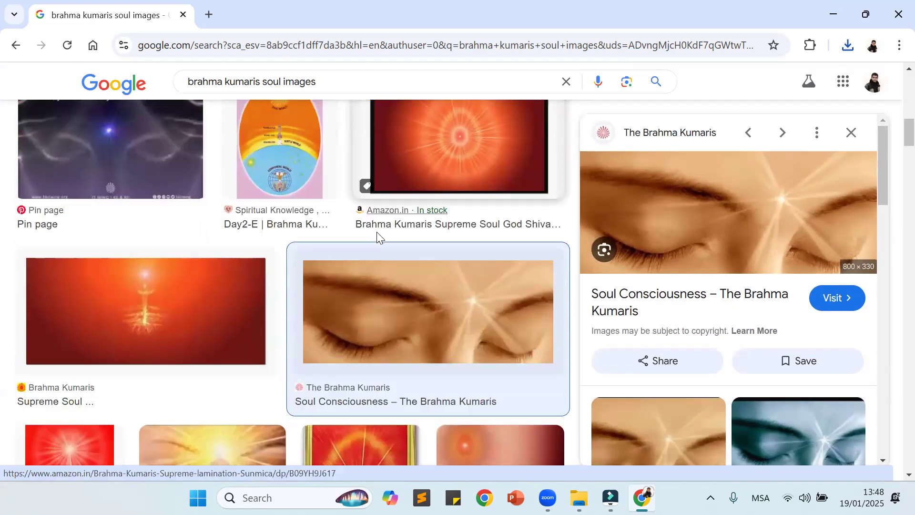
scroll(376, 231, down, 10)
scroll(377, 234, down, 5)
scroll(376, 236, down, 5)
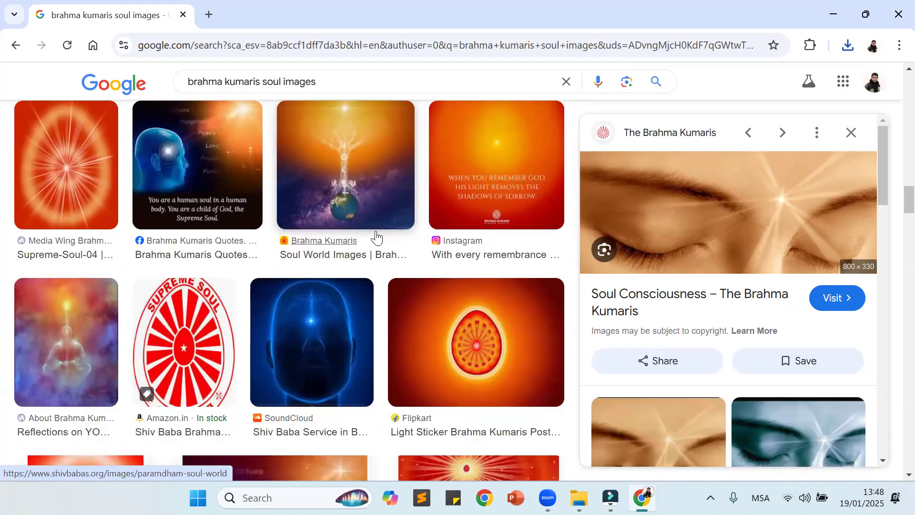
scroll(377, 234, down, 4)
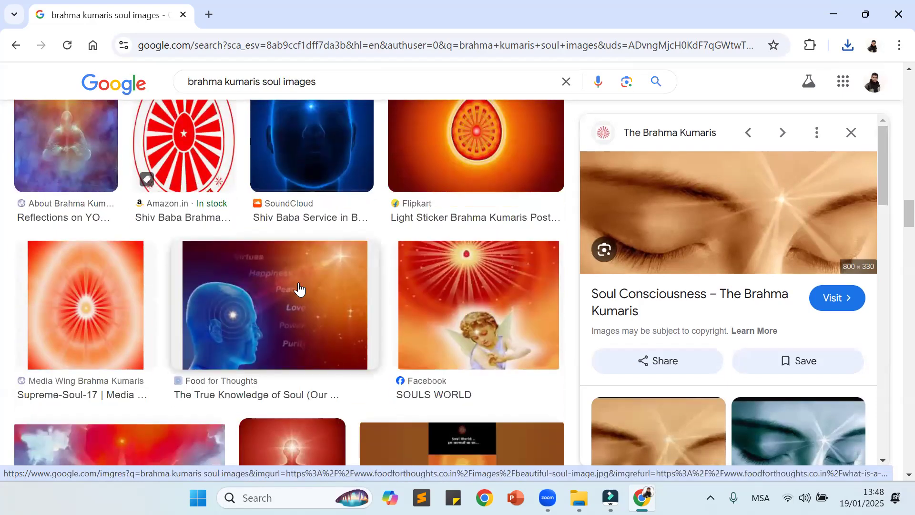
scroll(298, 288, down, 3)
scroll(234, 324, down, 2)
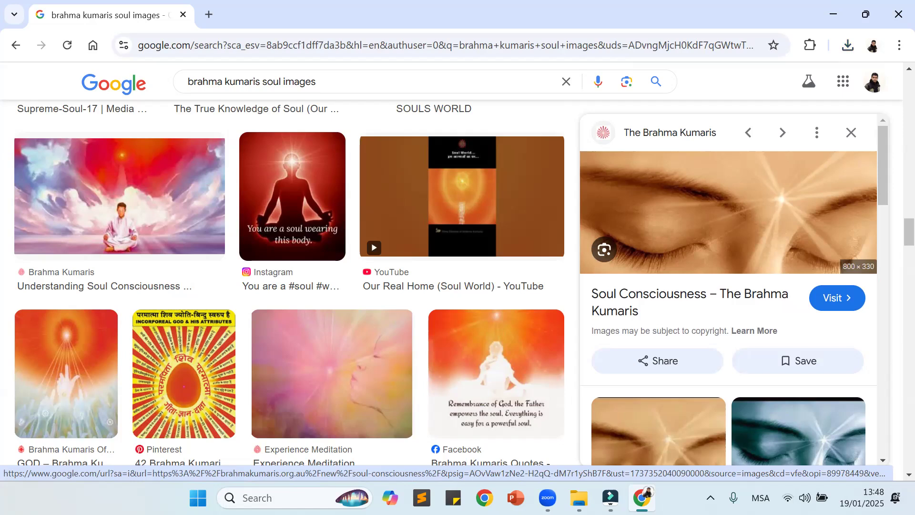
click(643, 491)
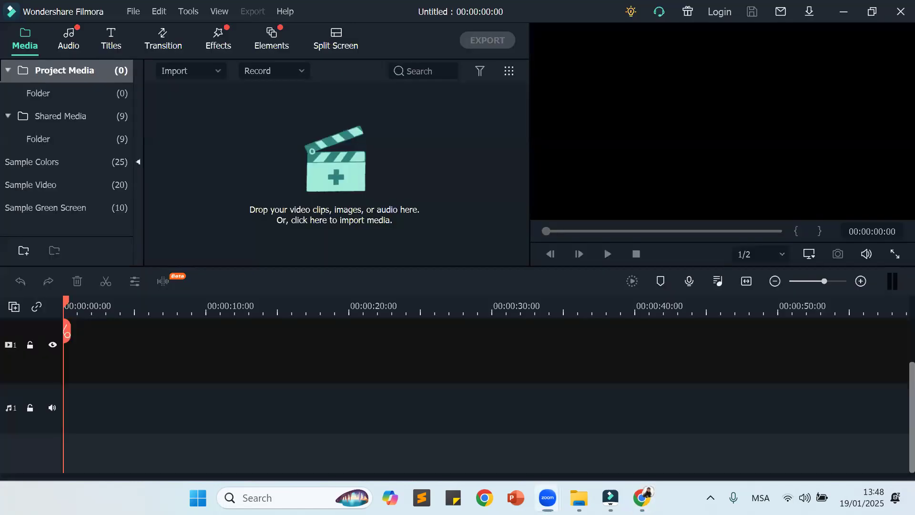
click(643, 491)
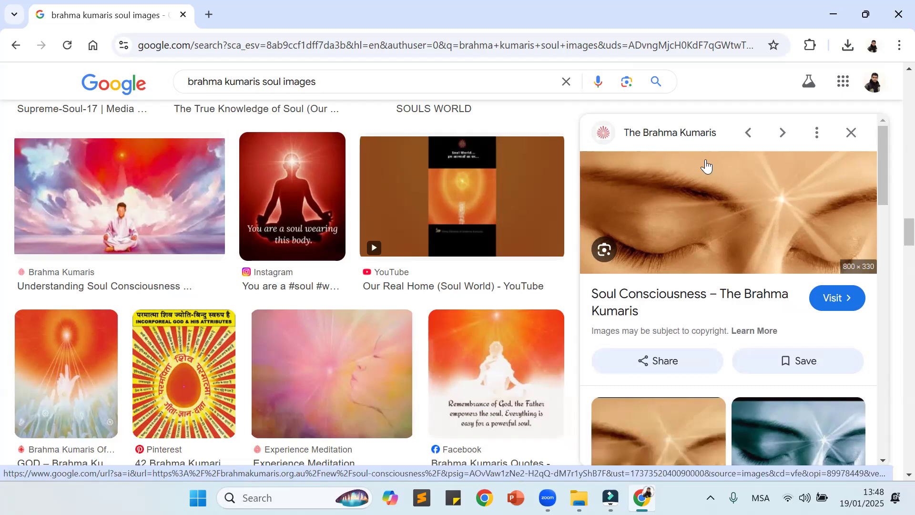
scroll(304, 224, down, 5)
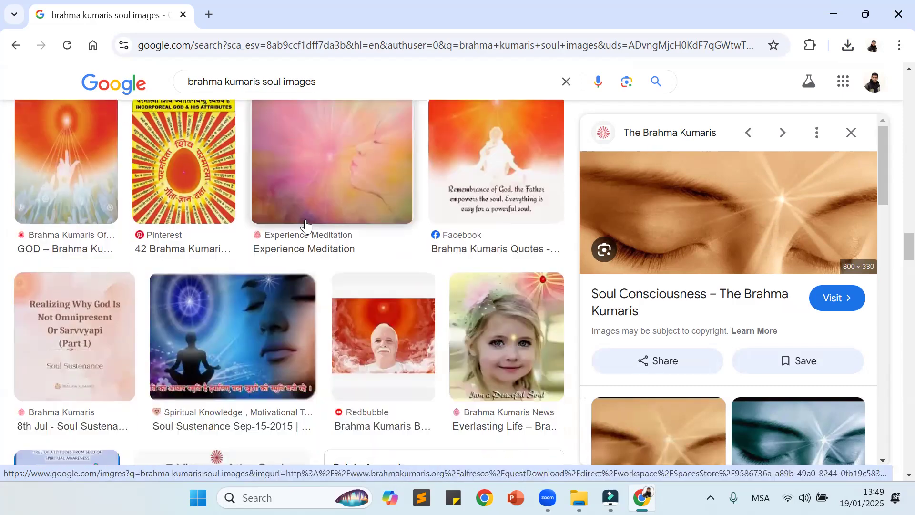
scroll(390, 252, down, 6)
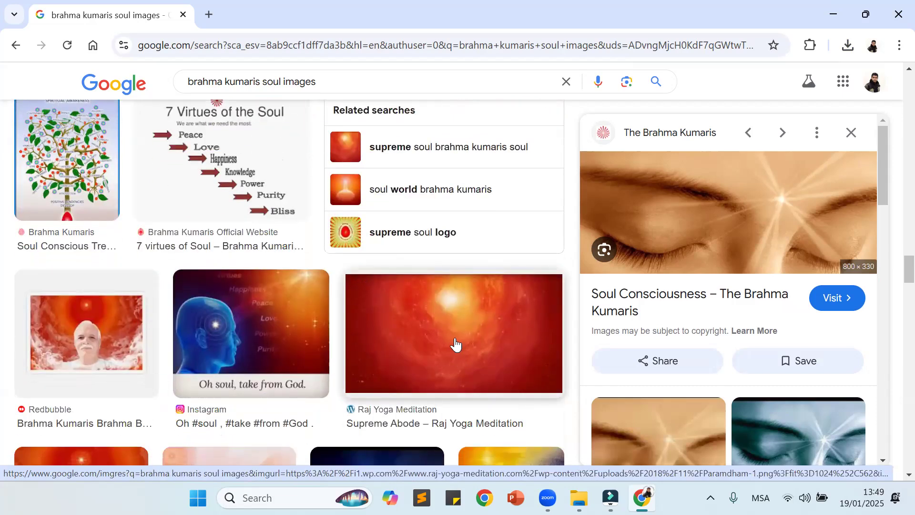
click(454, 344)
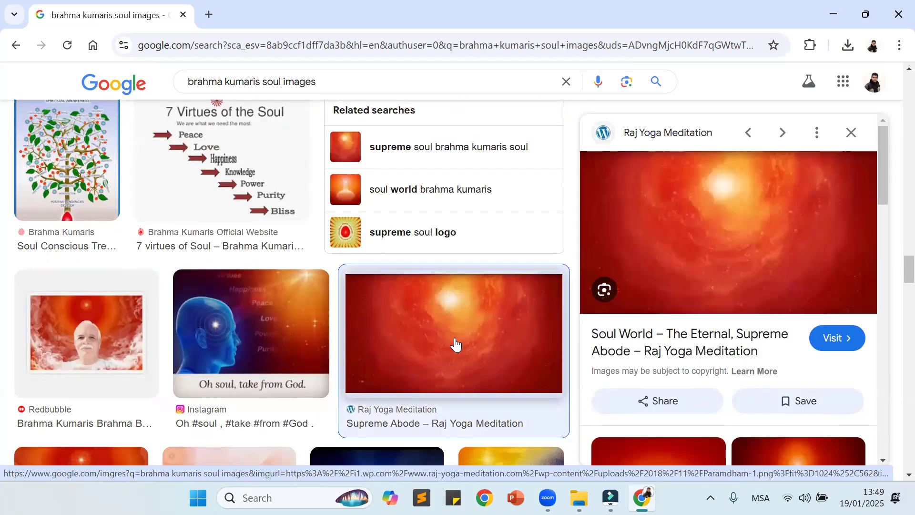
right_click(694, 198)
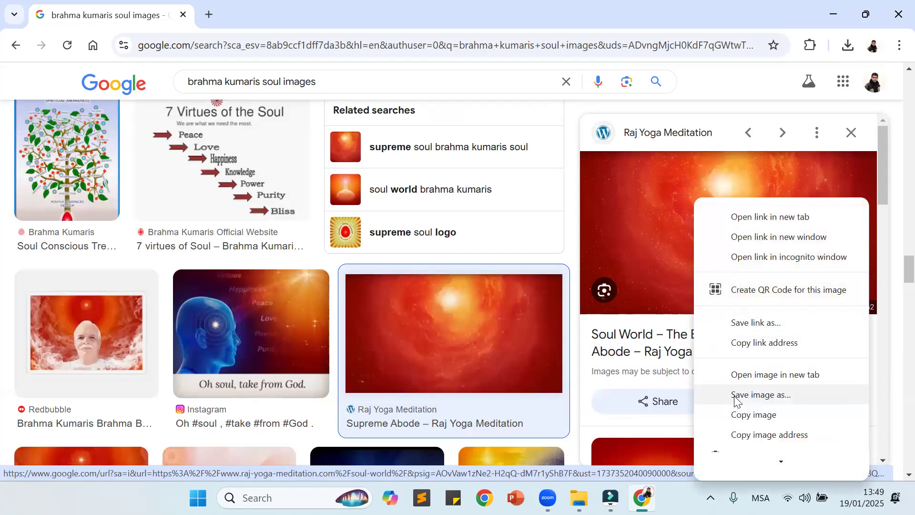
click(760, 395)
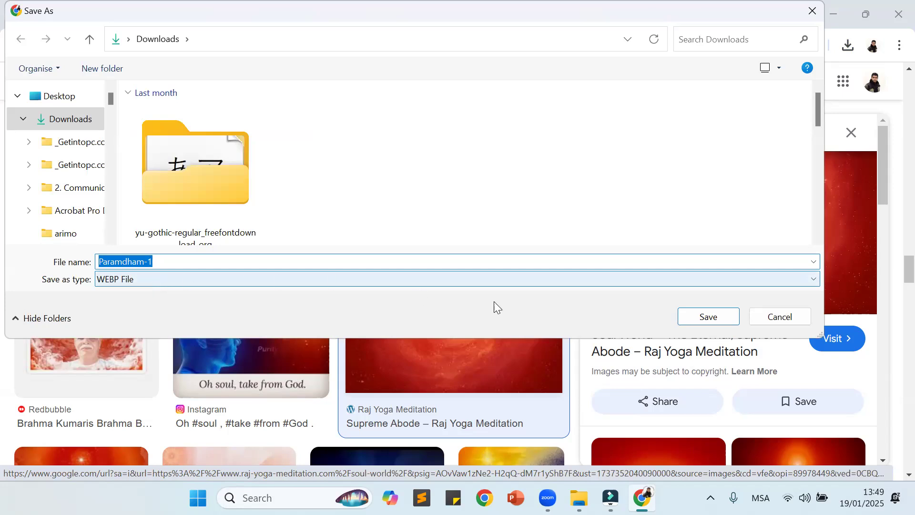
click(769, 318)
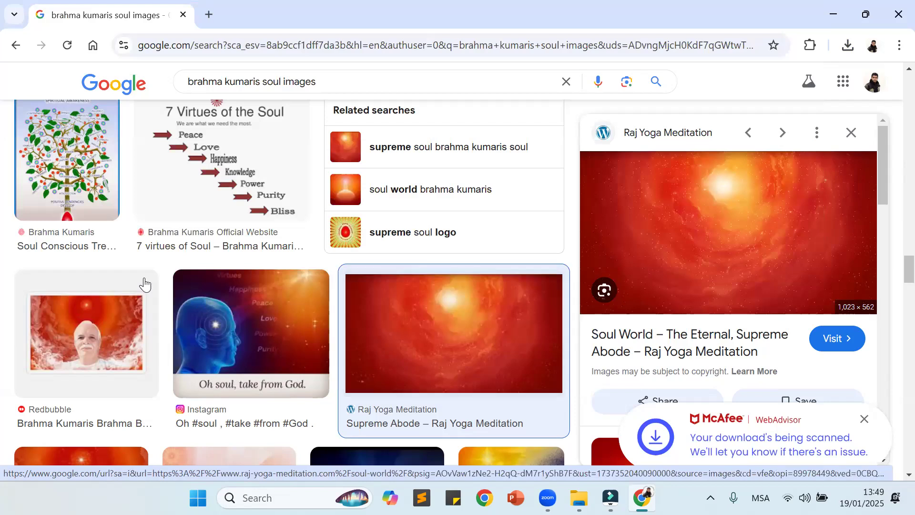
scroll(143, 286, down, 3)
scroll(148, 279, down, 4)
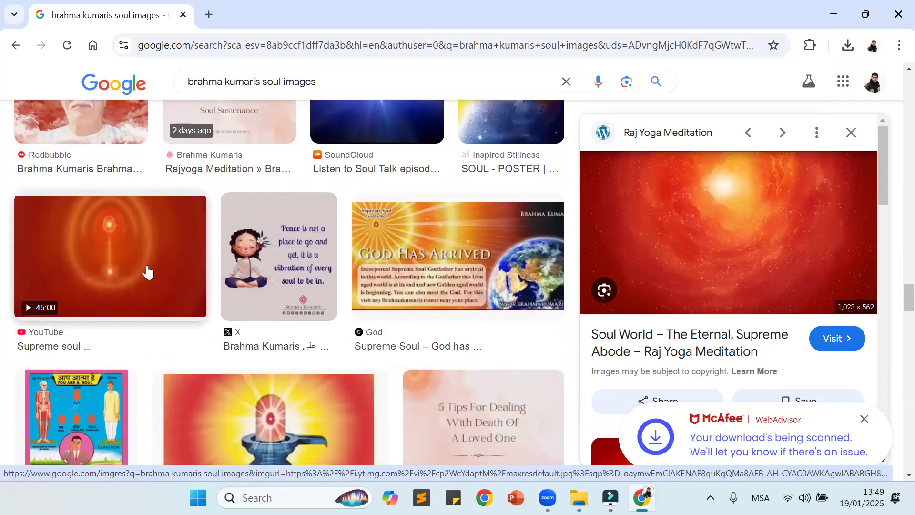
scroll(153, 261, up, 5)
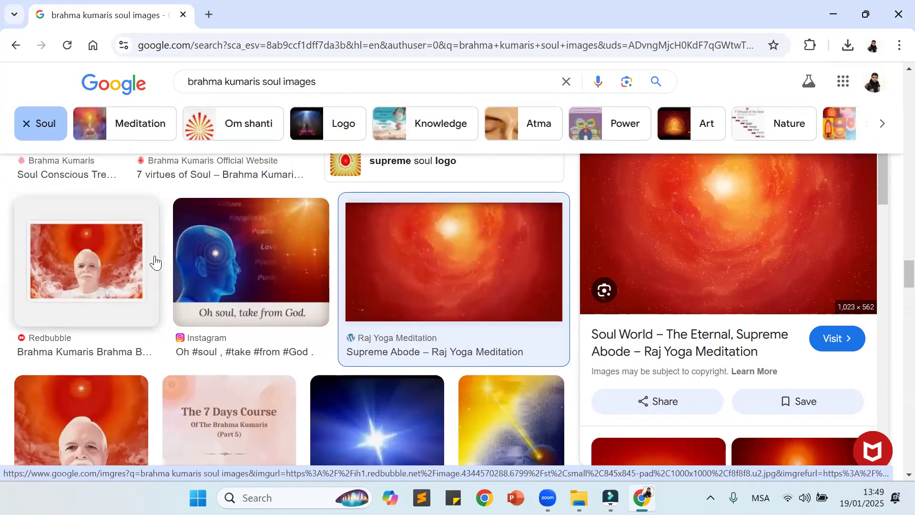
scroll(360, 377, down, 1)
click(368, 377)
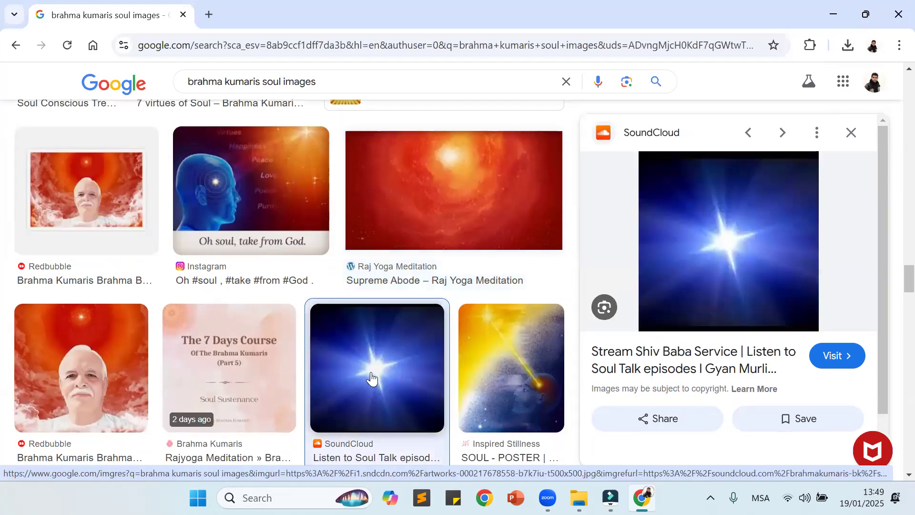
right_click(761, 216)
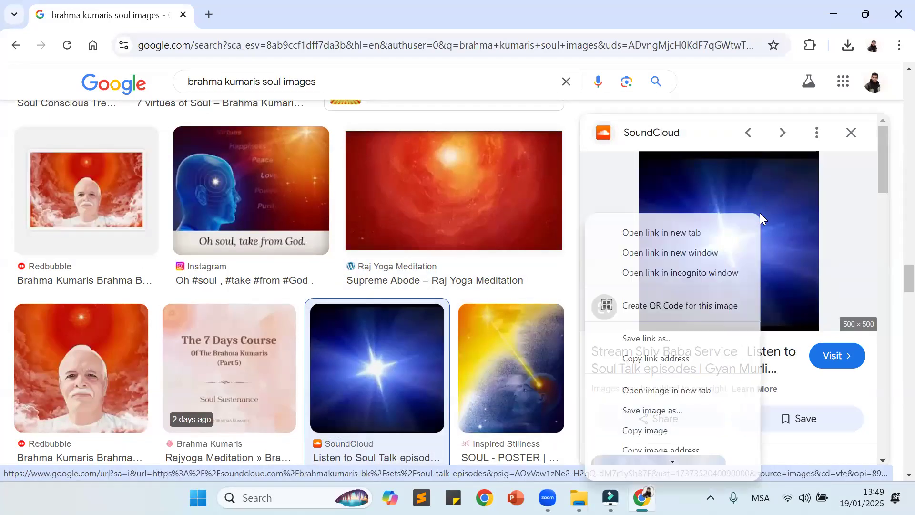
click(674, 409)
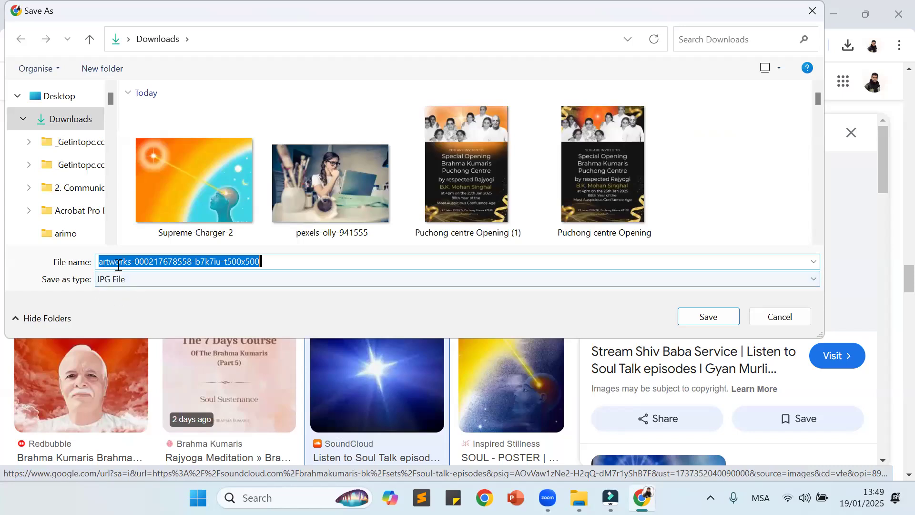
click(709, 316)
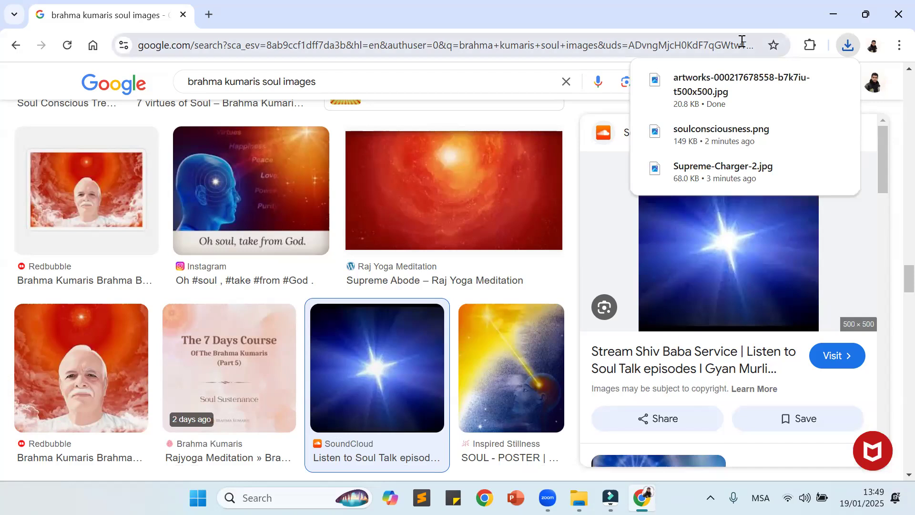
Step: Minimize the browser and switch to the empty Wondershare Filmora project
click(834, 14)
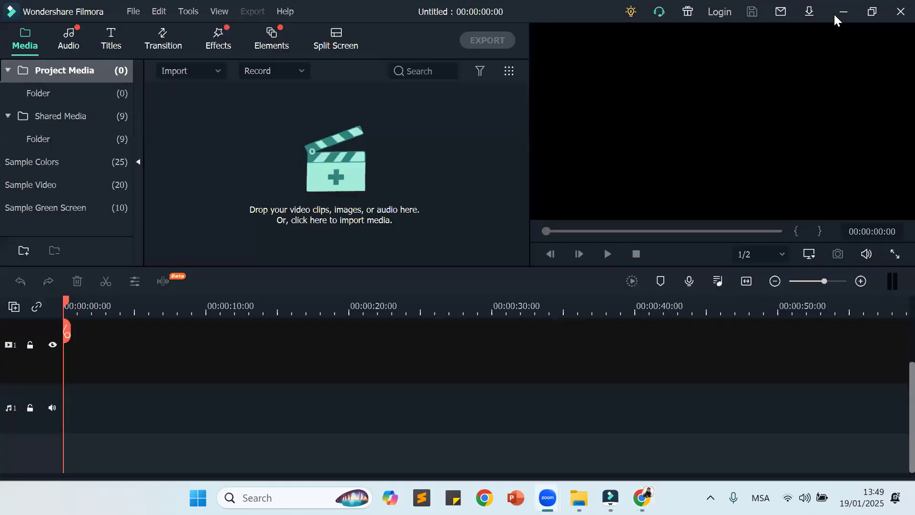
click(611, 498)
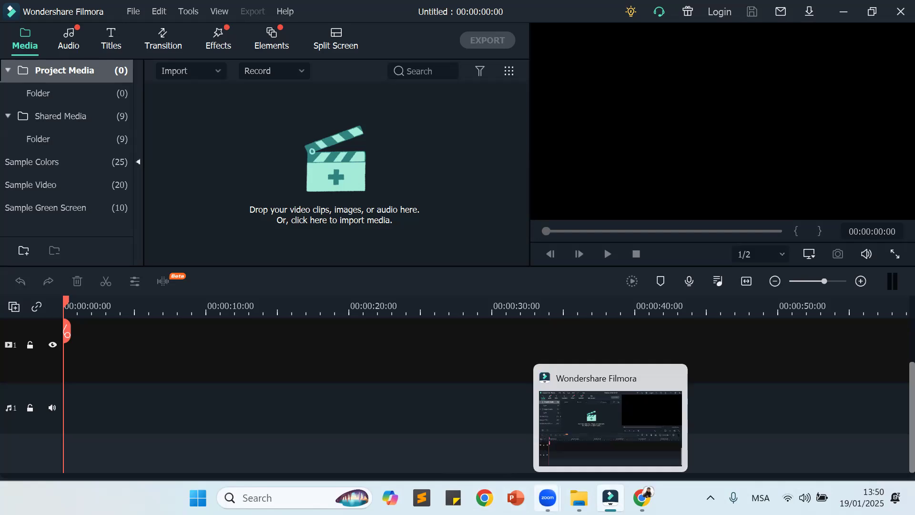
click(661, 425)
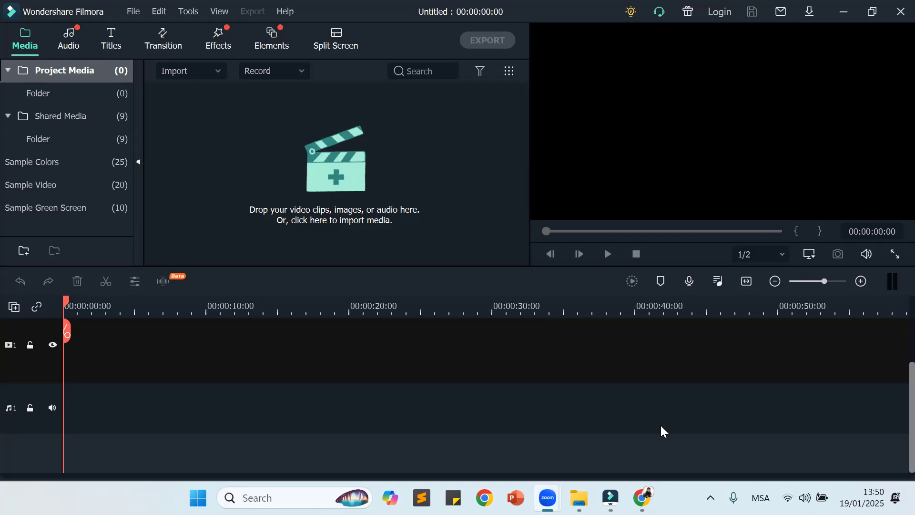
click(611, 497)
click(591, 416)
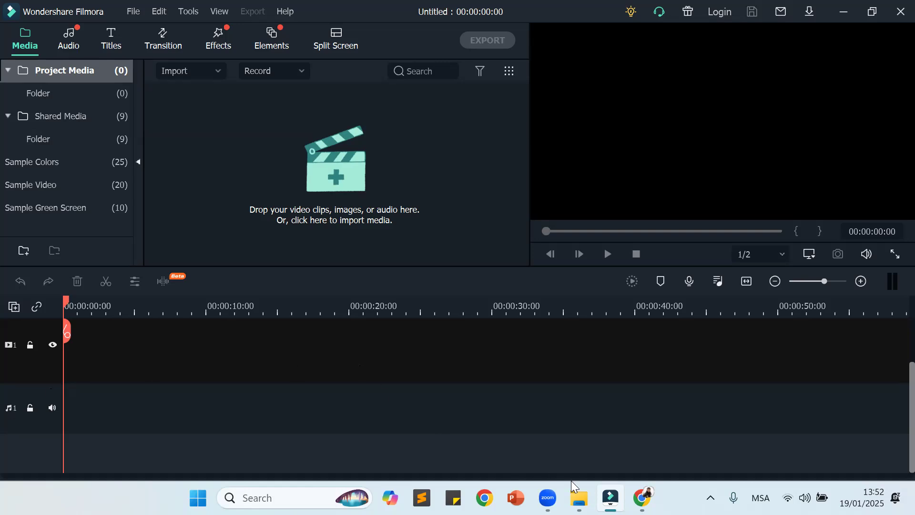
Step: Switch to Zoom, upload the Music 1 file from the Filmora Lesson 2 folder, and return to Filmora
mouse_move(578, 498)
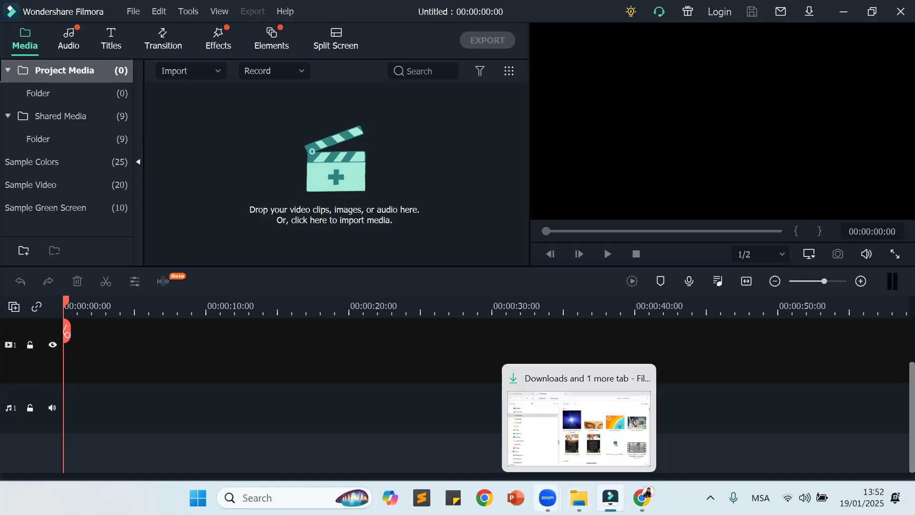
mouse_move(547, 497)
click(596, 423)
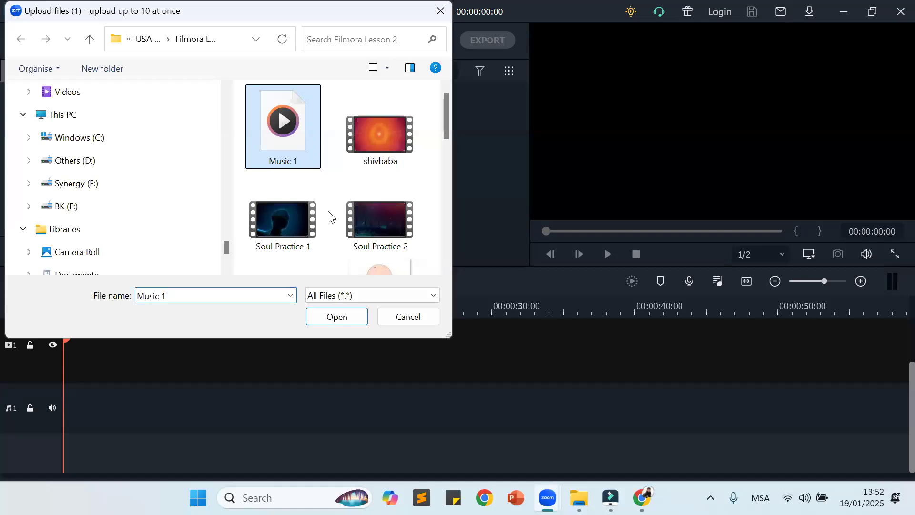
click(357, 320)
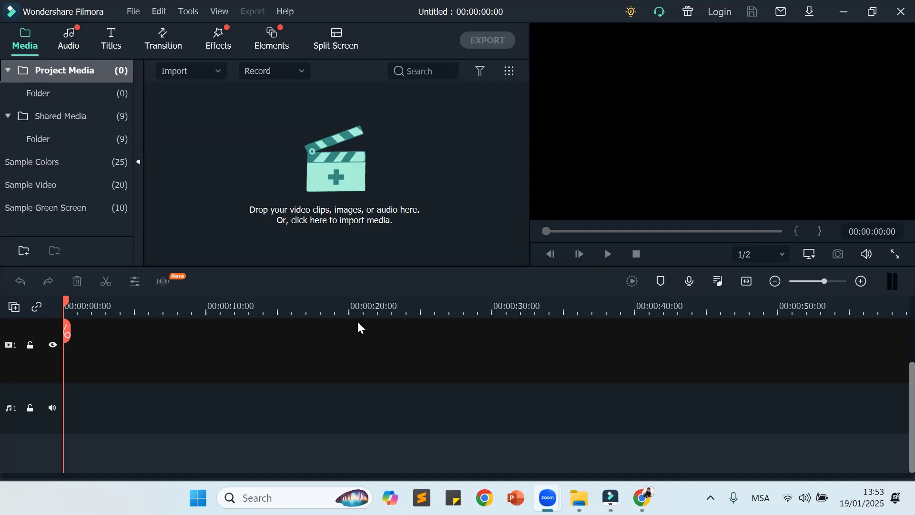
click(611, 498)
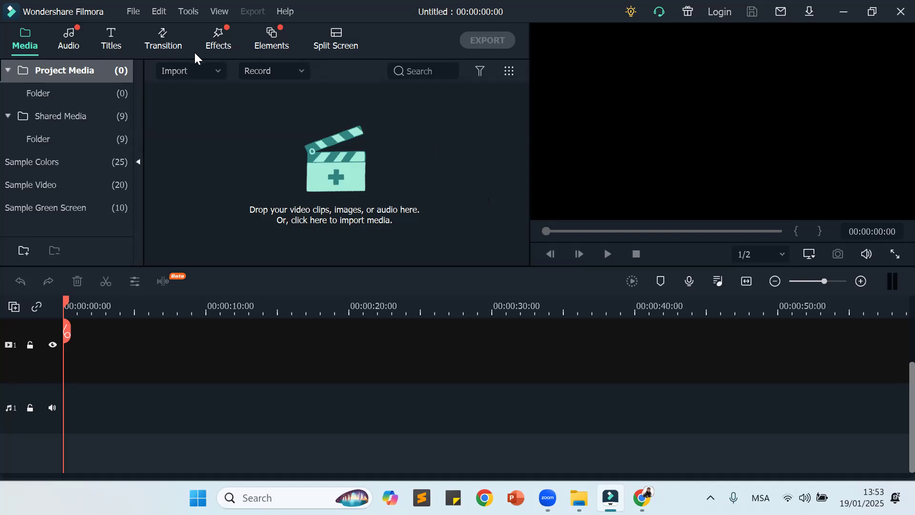
click(218, 72)
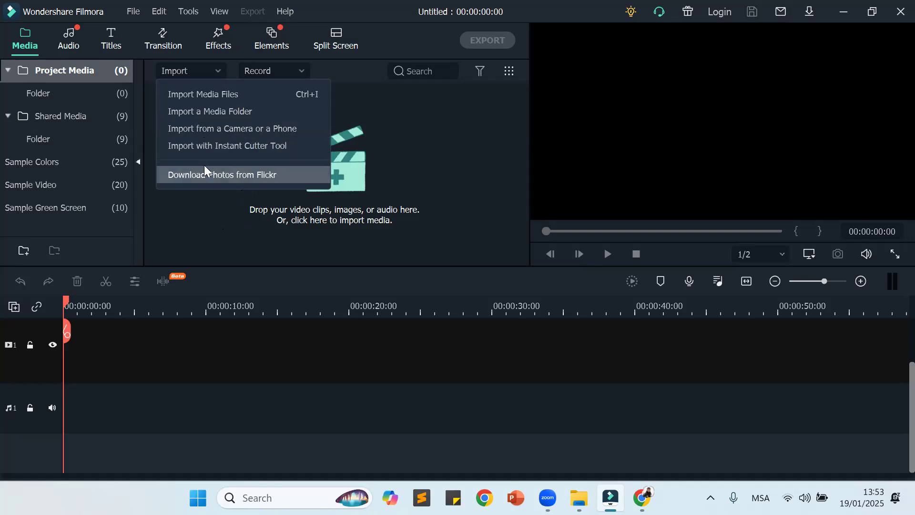
click(245, 94)
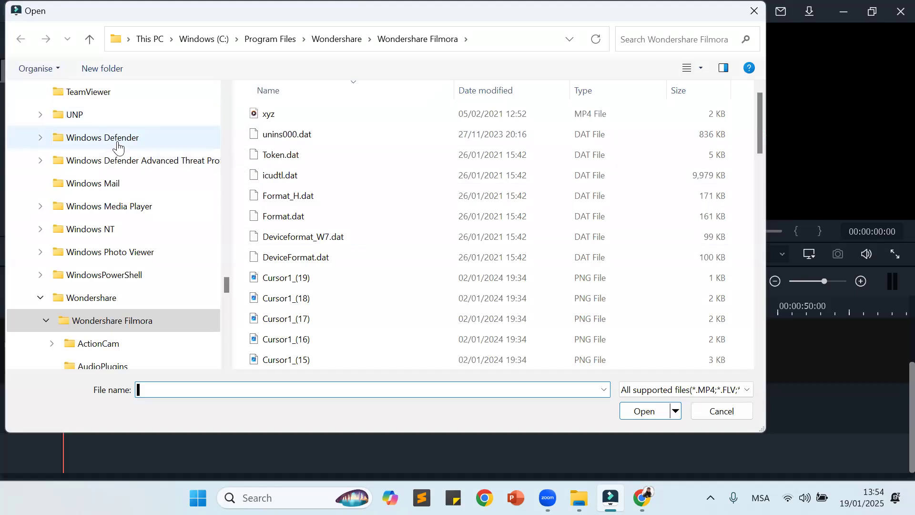
click(89, 42)
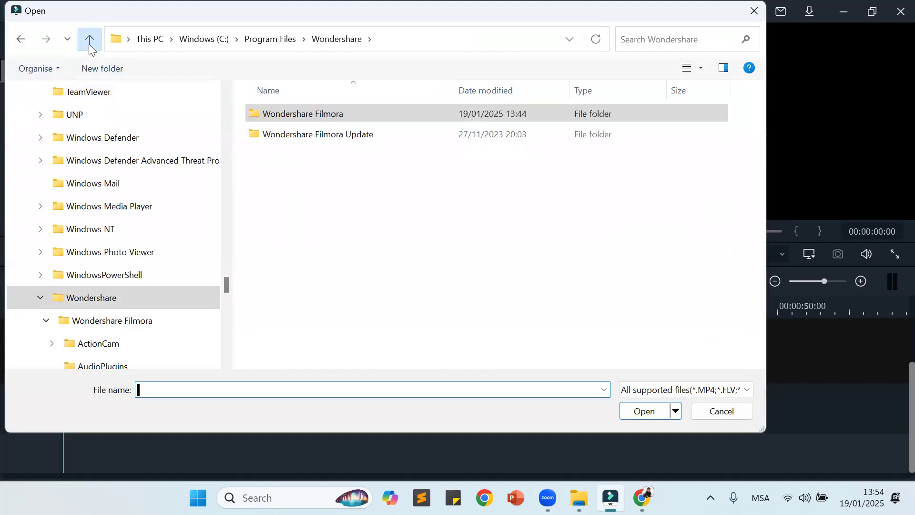
click(89, 39)
click(89, 39)
click(89, 39)
click(89, 42)
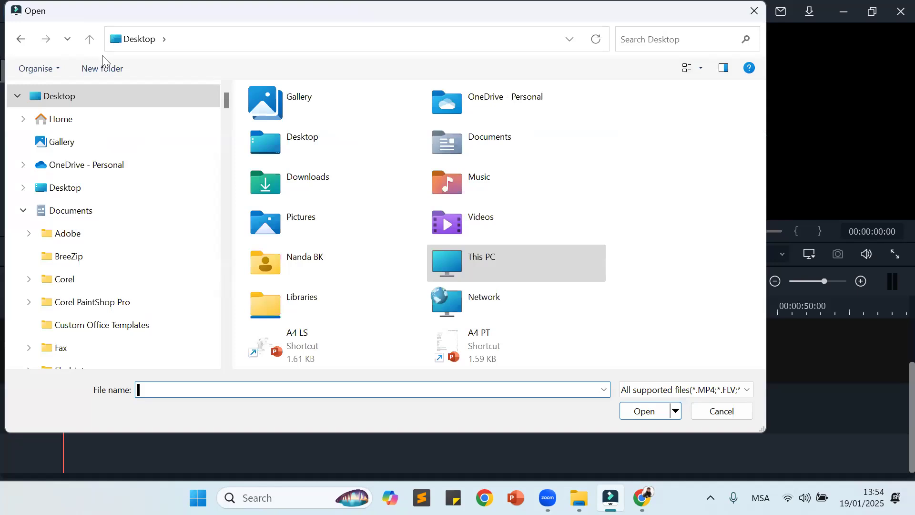
double_click(325, 177)
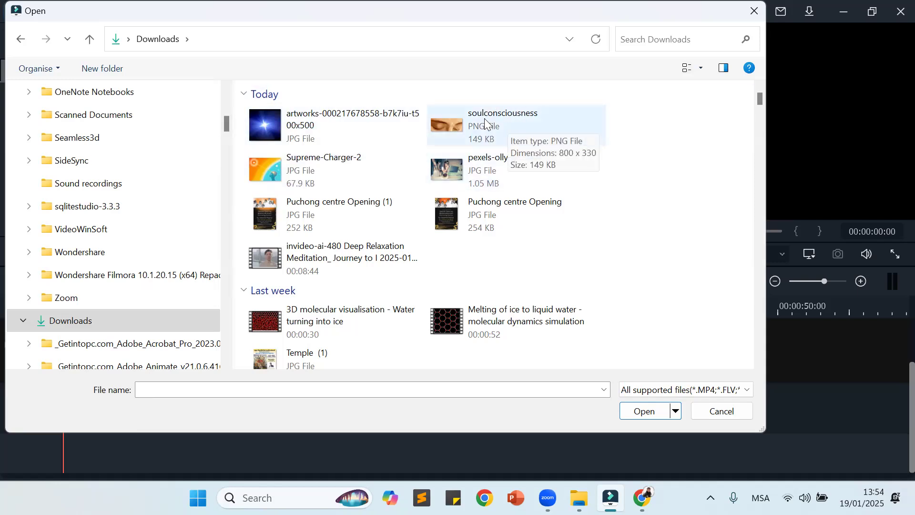
click(499, 126)
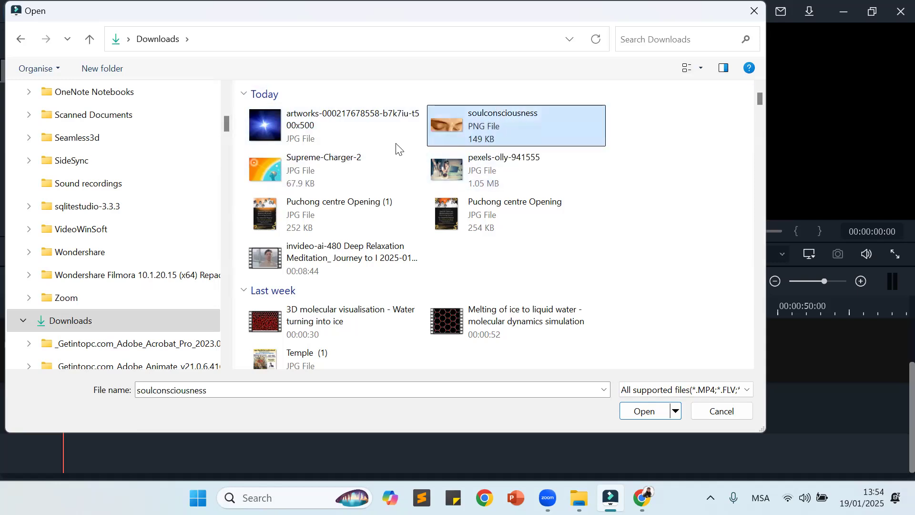
ctrl+click(310, 172)
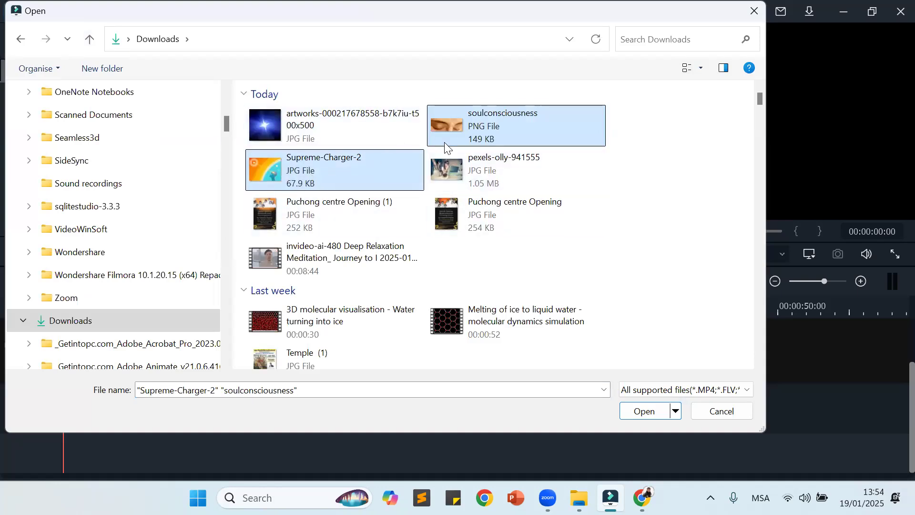
ctrl+click(306, 128)
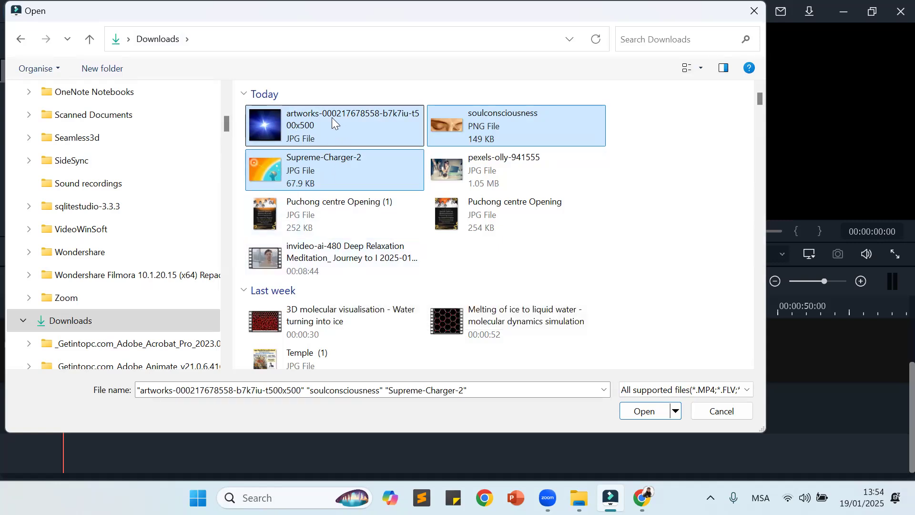
click(89, 34)
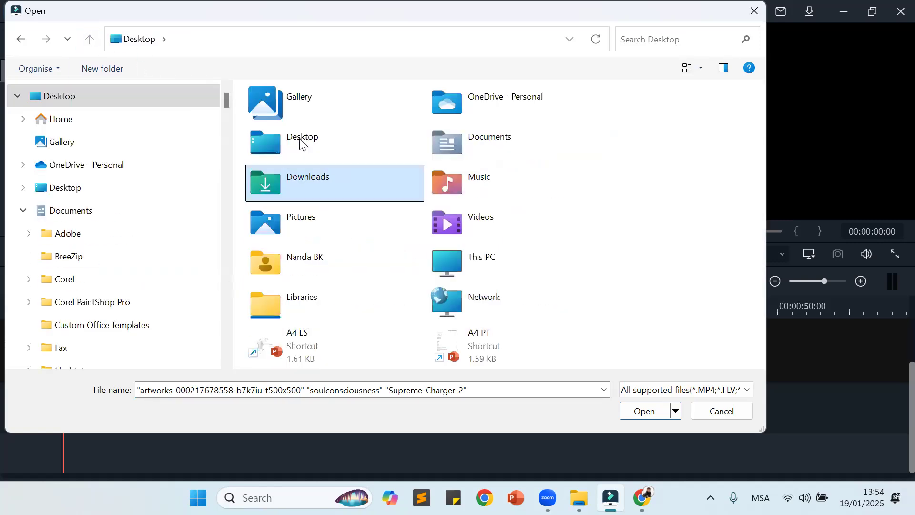
click(711, 409)
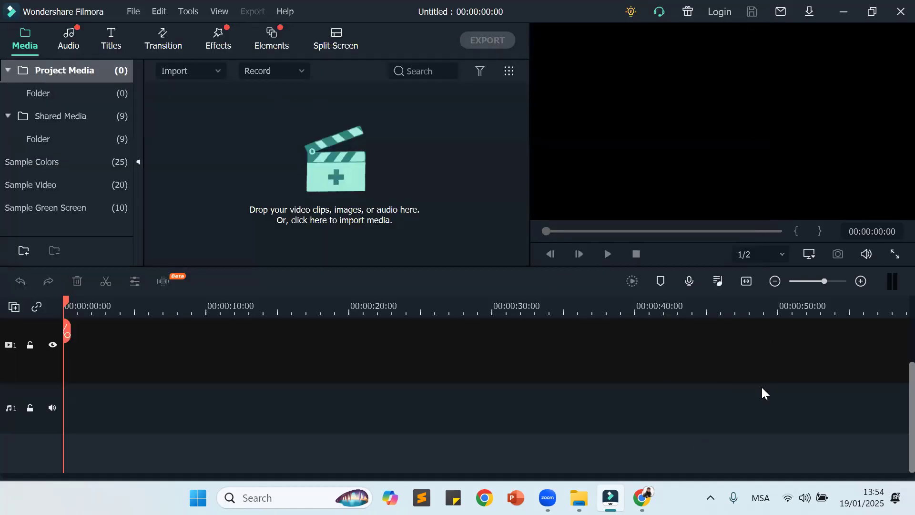
Step: Start a media file import and browse to the USA Service Projects > Filmora Lesson 2 folder on drive BK (F:)
click(217, 72)
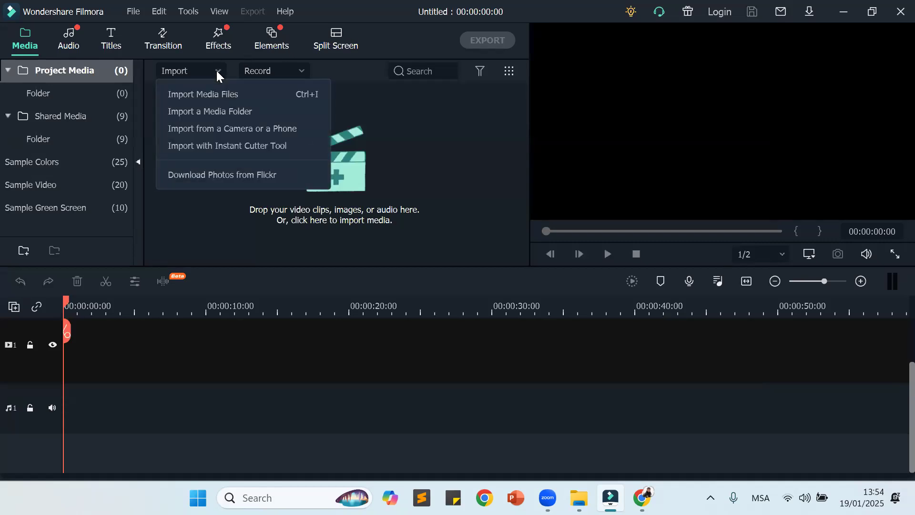
click(218, 94)
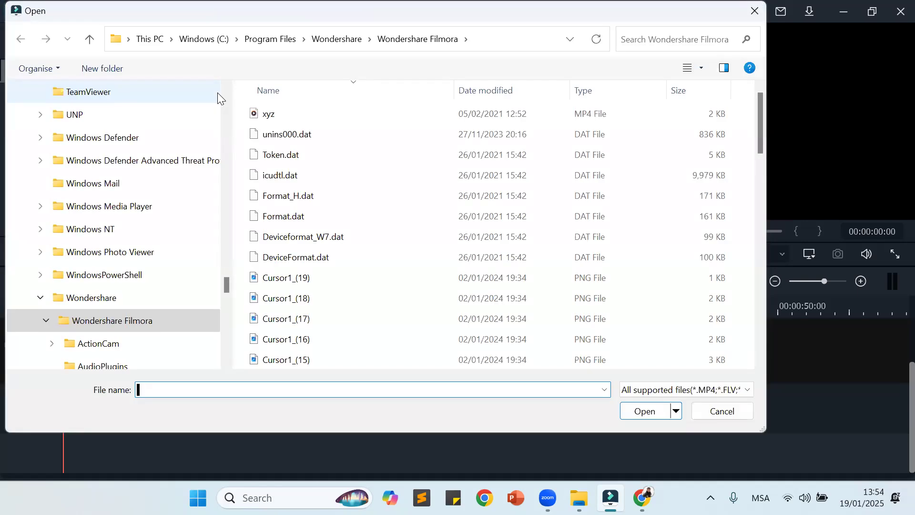
click(90, 39)
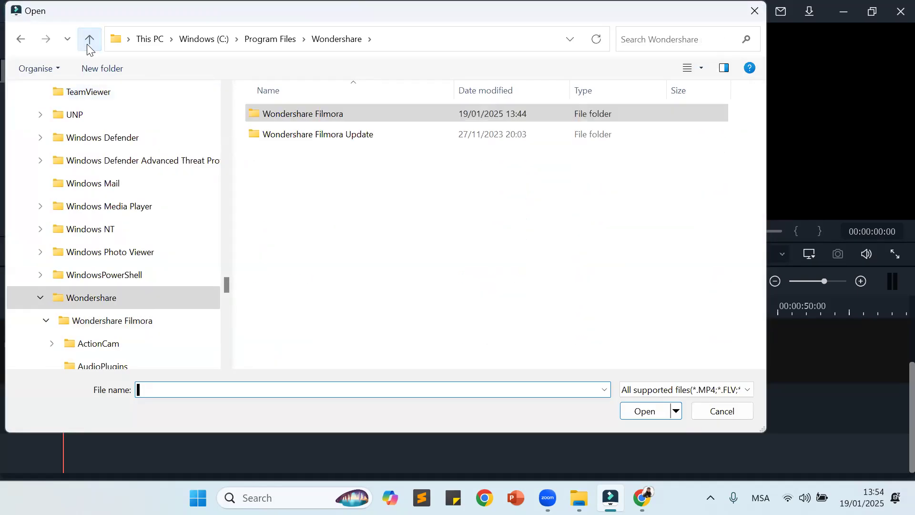
click(89, 42)
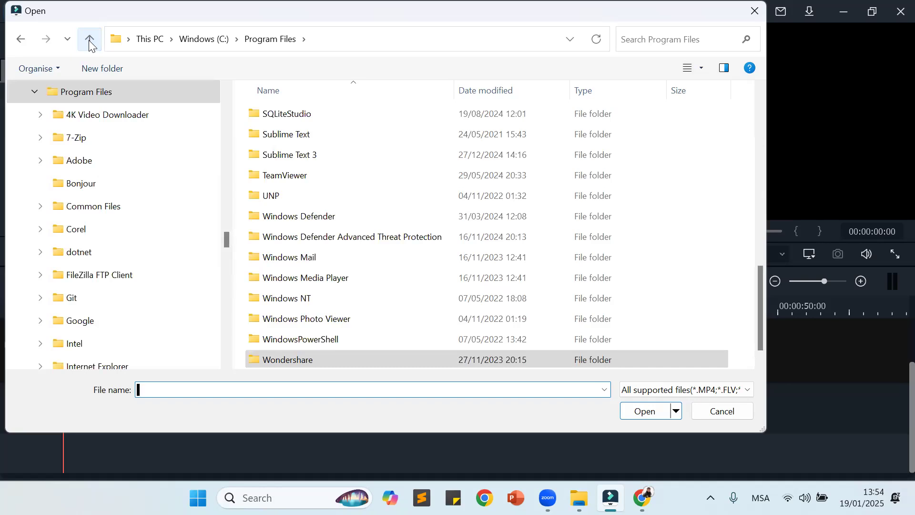
click(89, 40)
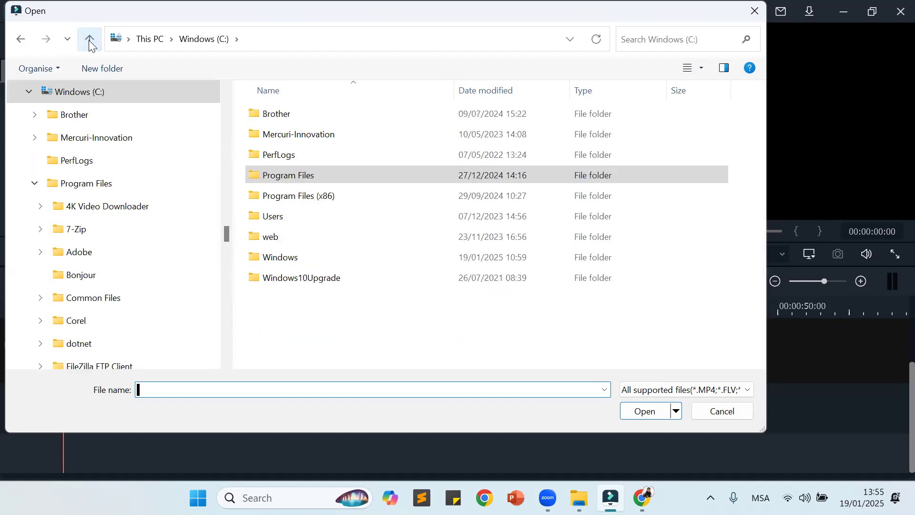
click(89, 40)
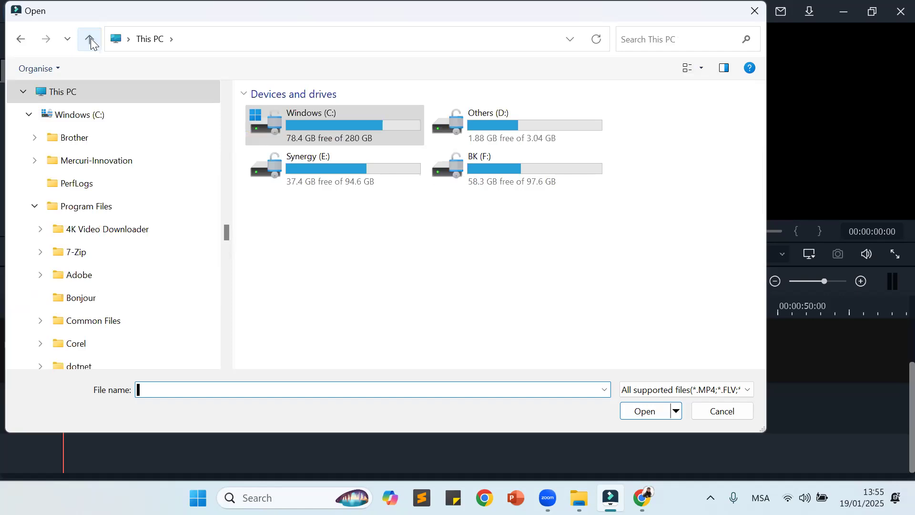
double_click(483, 162)
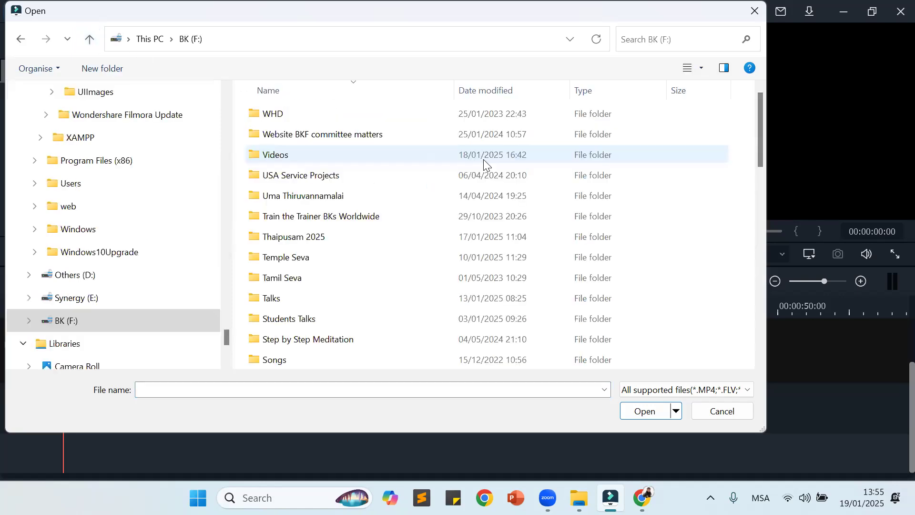
click(391, 172)
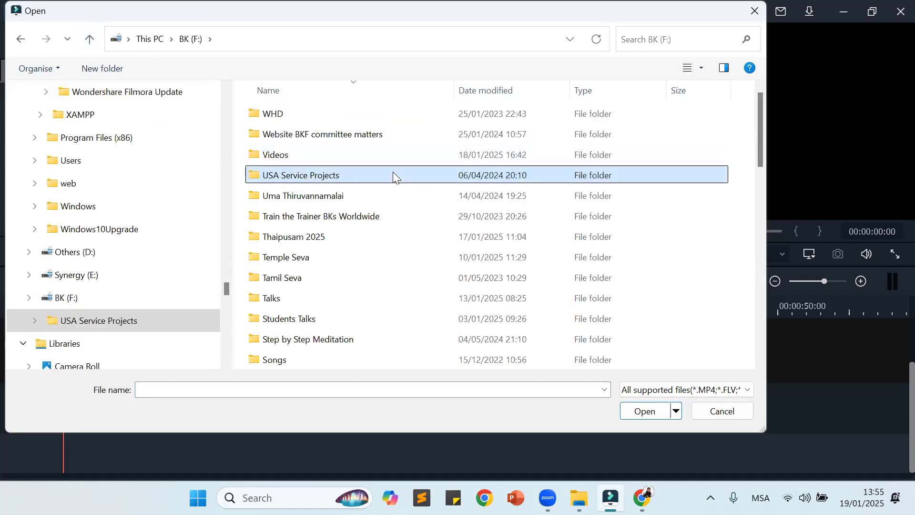
double_click(392, 172)
double_click(324, 116)
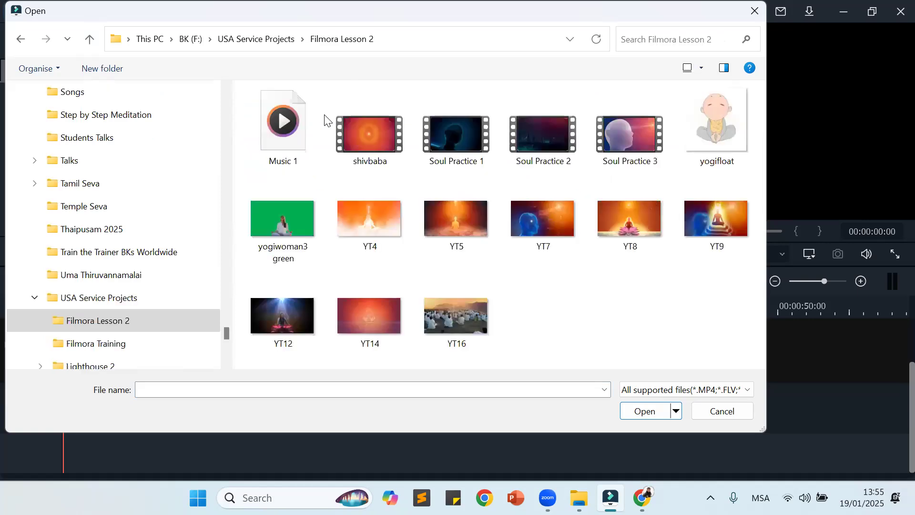
Step: Import the audio file Music 1 and the video clip Soul Practice 3 into the project media
click(275, 134)
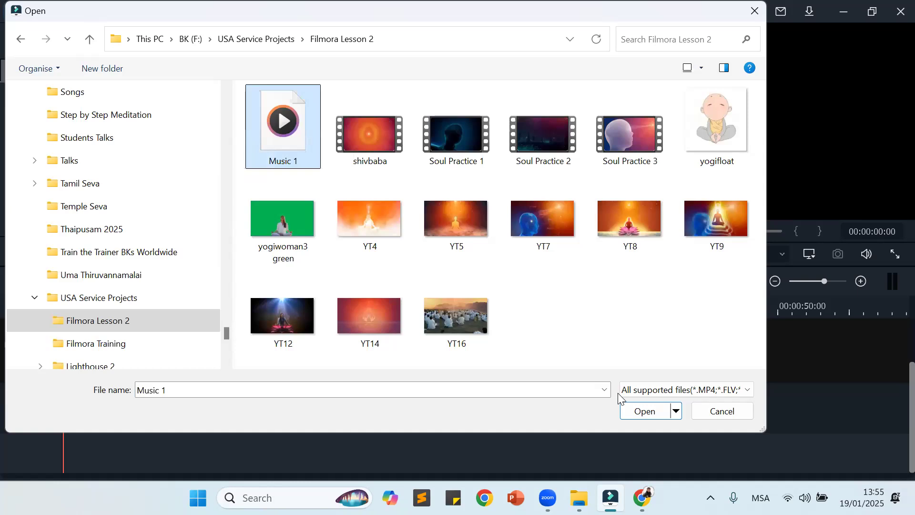
ctrl+click(637, 145)
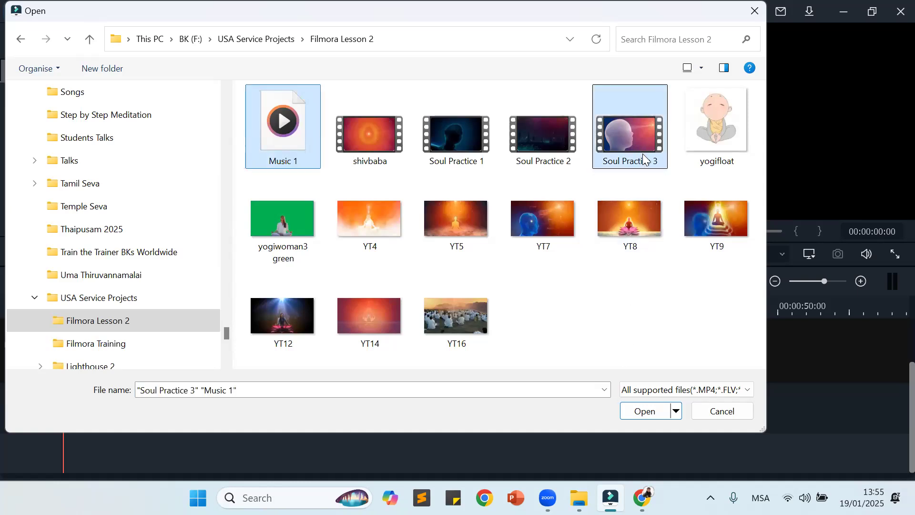
click(660, 418)
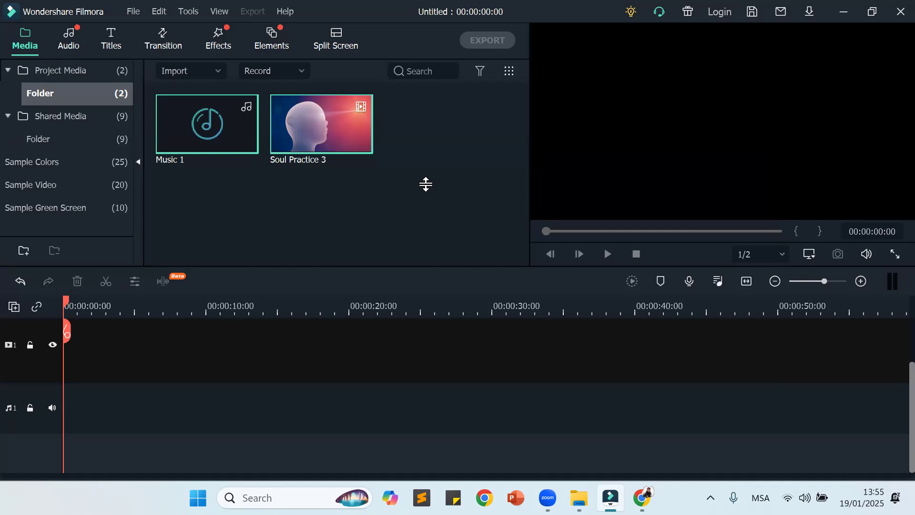
Step: Switch to Zoom and upload the Filmora Lesson 2 images yogiwoman3 green, YT4, YT5, YT7, YT8, YT9, YT12, YT14 and YT16
mouse_move(548, 498)
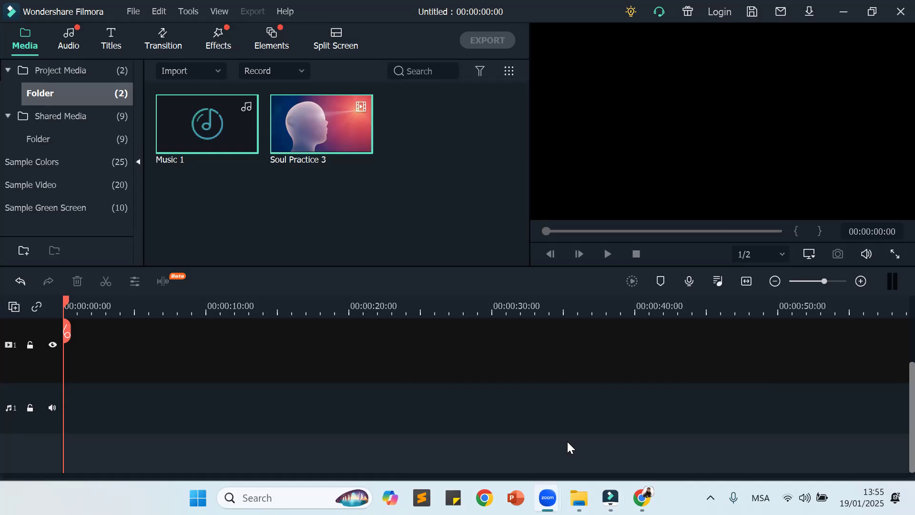
scroll(359, 179, down, 3)
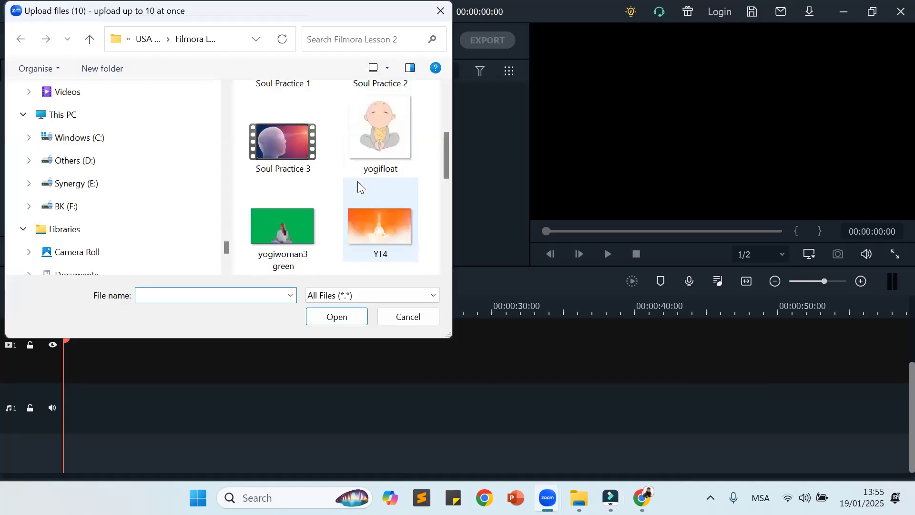
click(302, 234)
ctrl+click(378, 241)
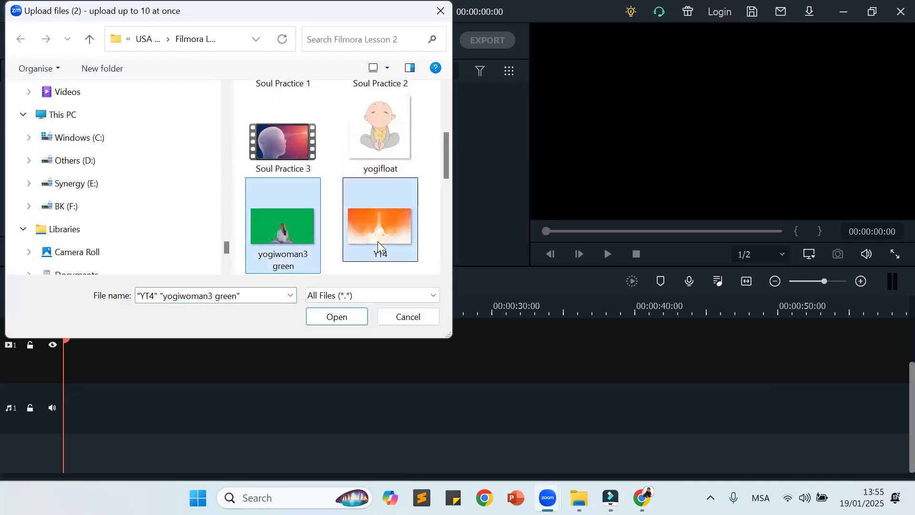
scroll(378, 241, down, 3)
ctrl+click(297, 177)
ctrl+click(367, 166)
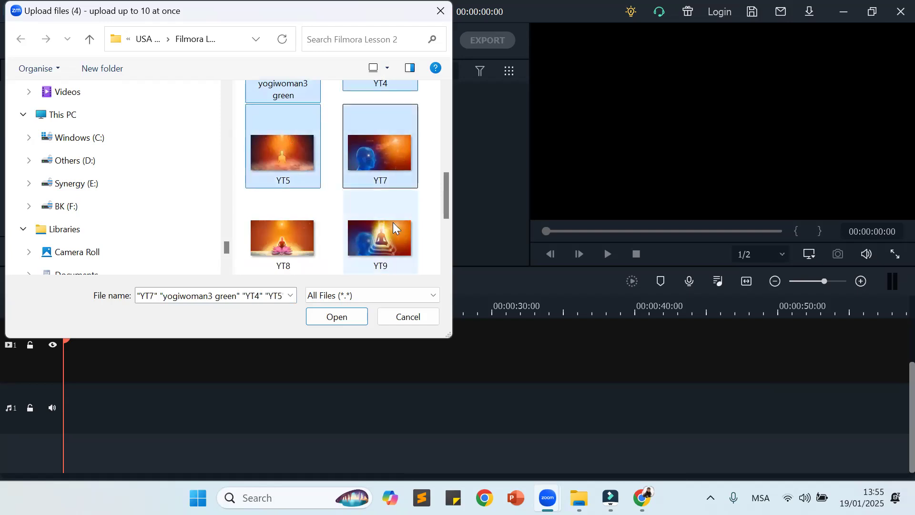
ctrl+click(276, 233)
scroll(290, 226, down, 1)
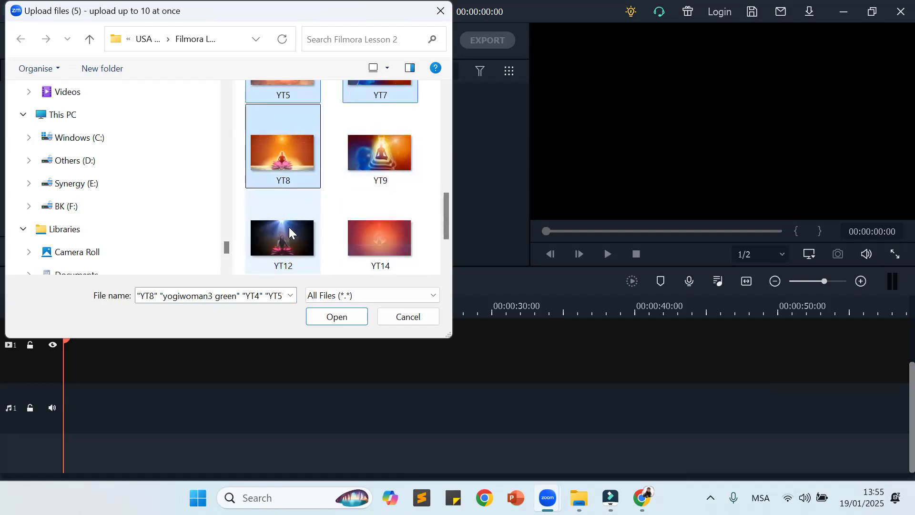
ctrl+click(288, 226)
ctrl+click(362, 235)
ctrl+click(369, 153)
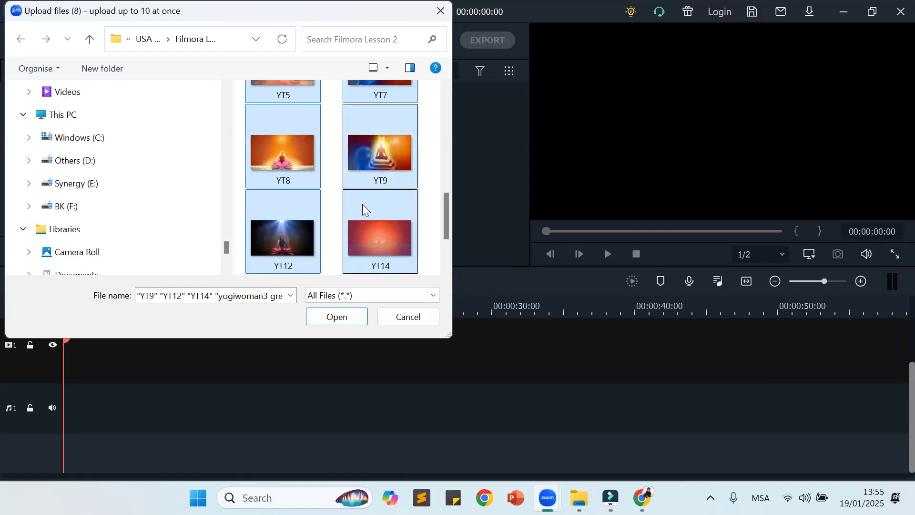
scroll(362, 204, down, 1)
ctrl+click(305, 232)
click(333, 323)
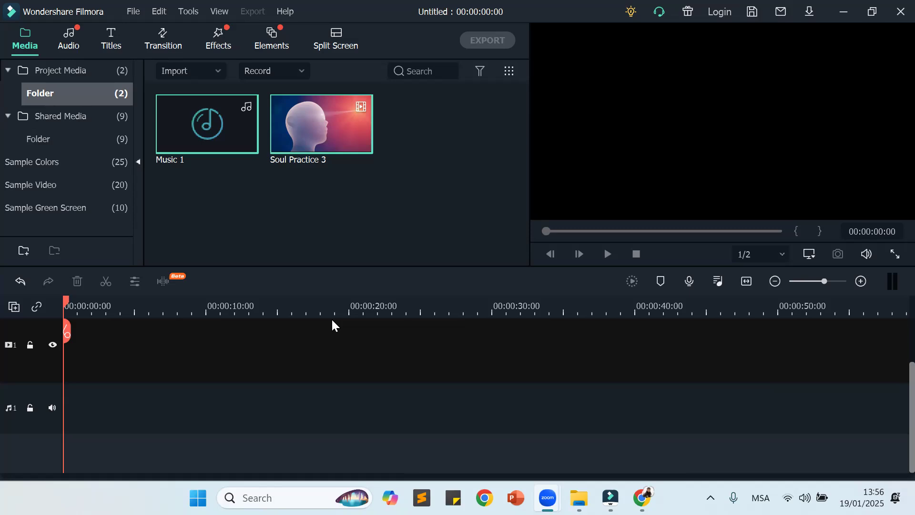
Step: Return to Filmora and delete Soul Practice 3 and Music 1 from the project media folder
click(610, 498)
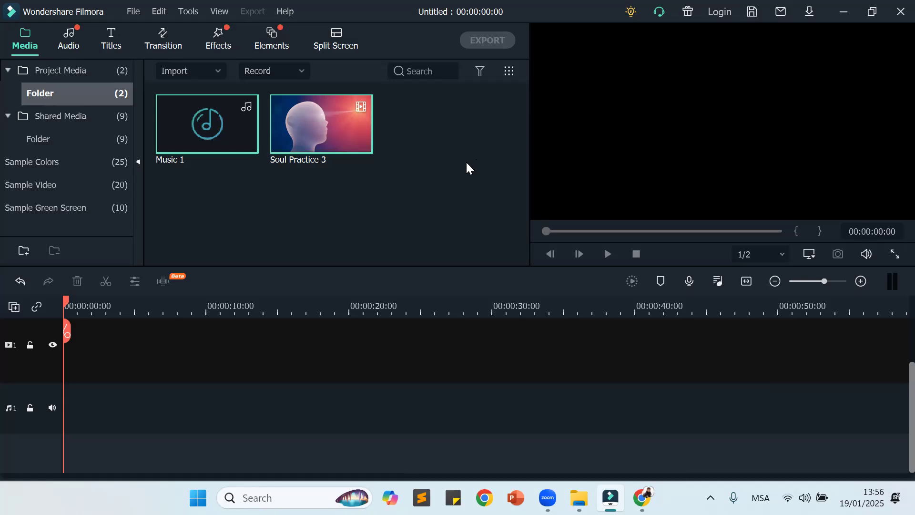
click(344, 138)
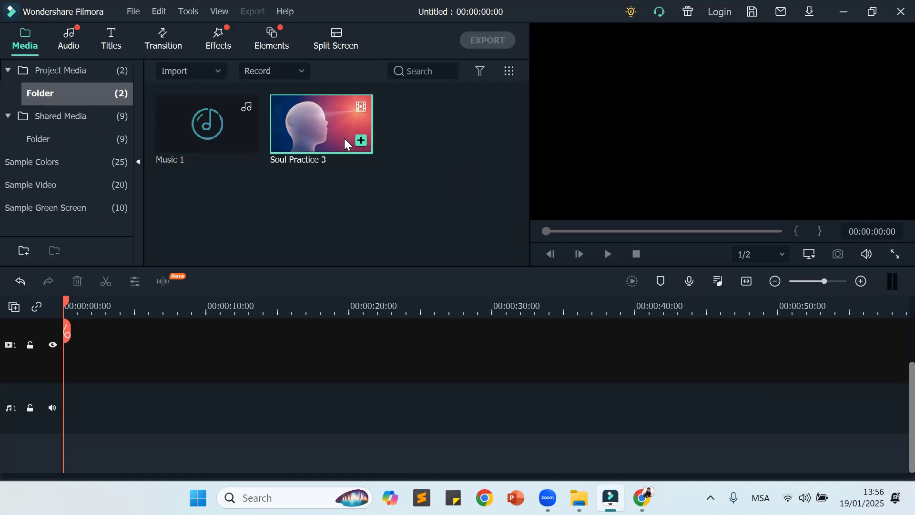
key(Delete)
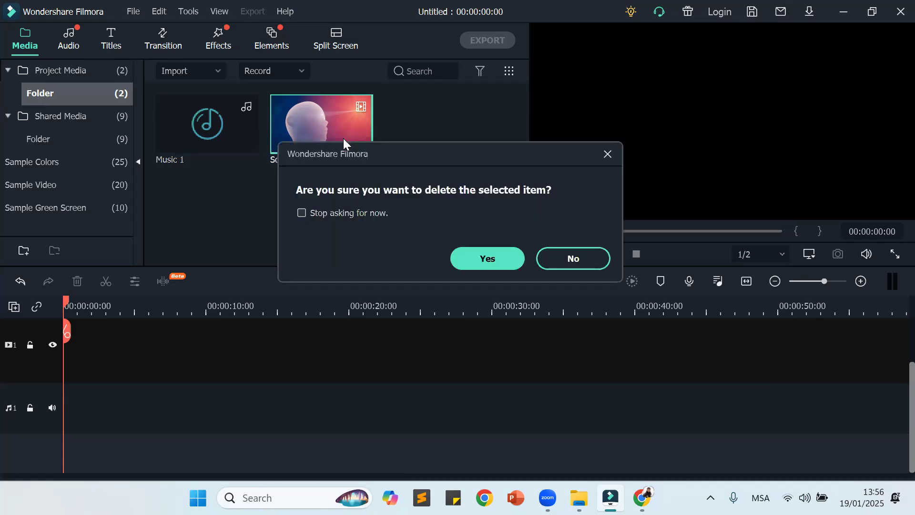
click(494, 257)
click(230, 137)
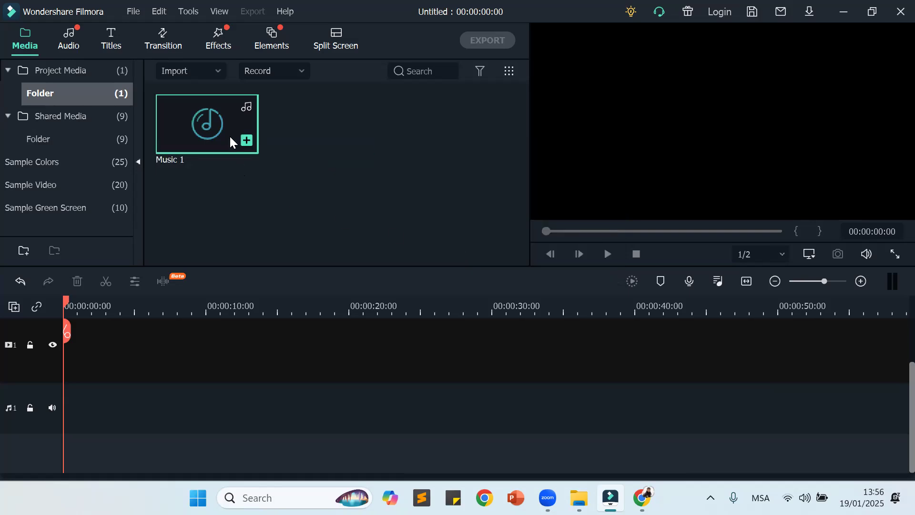
key(Delete)
click(474, 261)
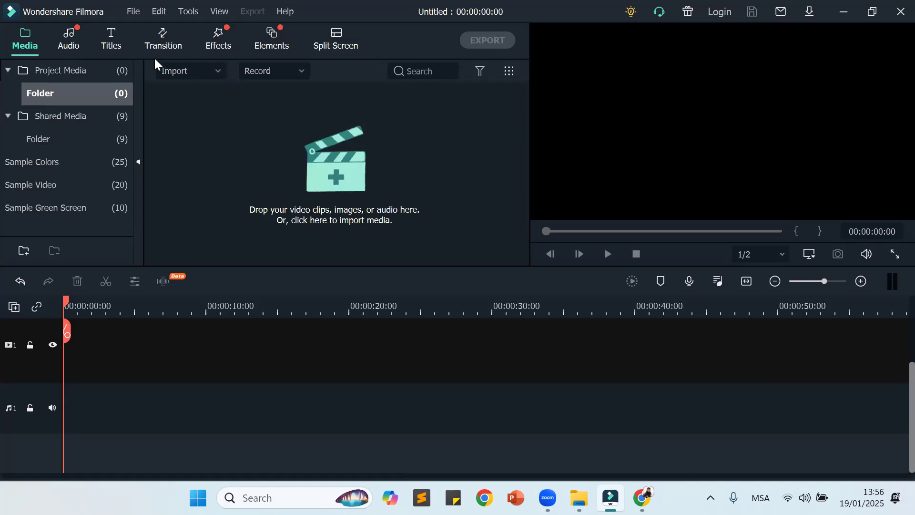
Step: Import Music 1, Soul Practice 3, yogiwoman3 green, YT4, YT5, YT7 and YT8 from the Filmora Lesson 2 folder into the project media
click(218, 71)
click(217, 94)
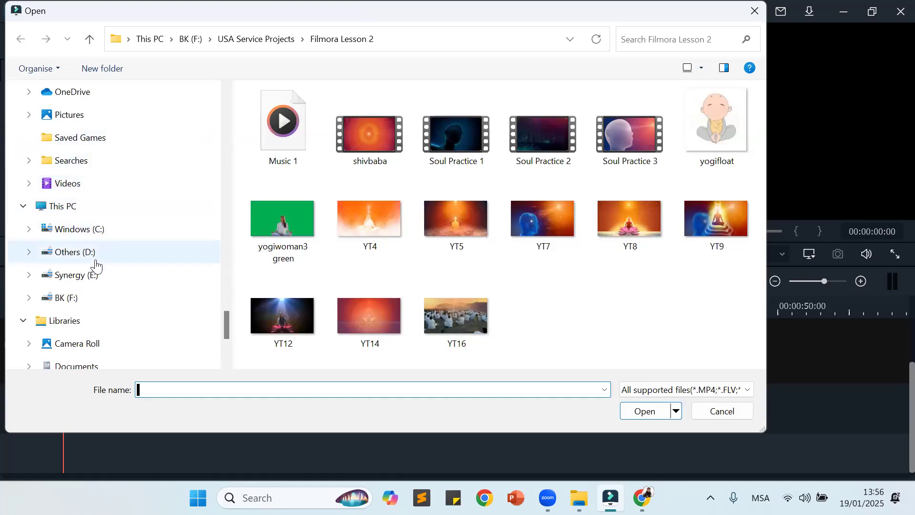
scroll(98, 121, up, 1)
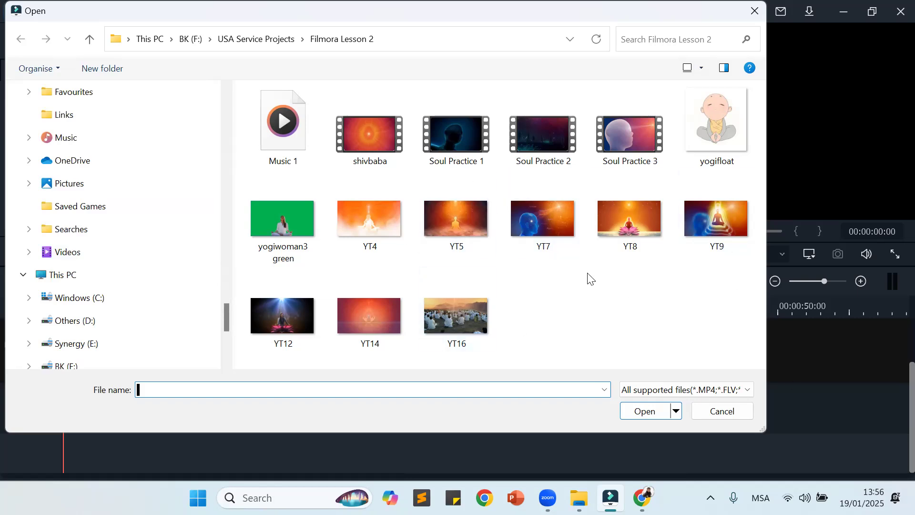
click(295, 136)
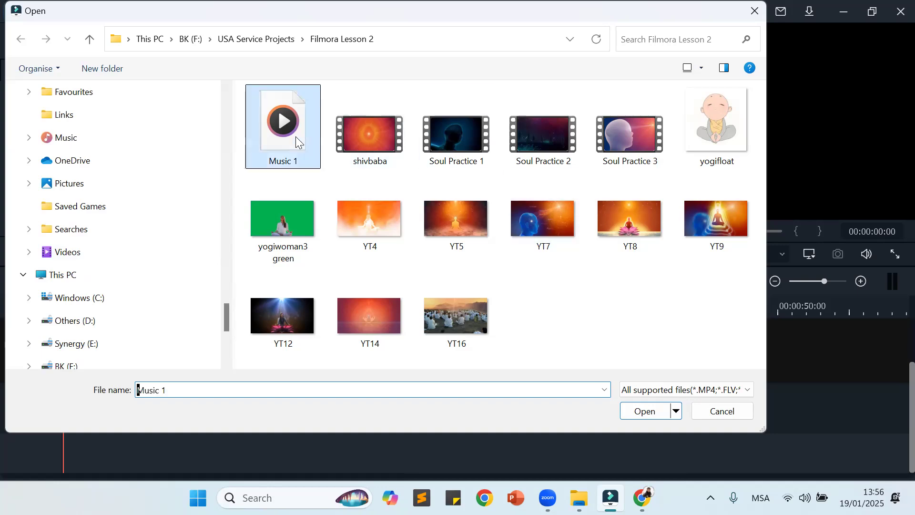
ctrl+click(638, 157)
ctrl+click(358, 230)
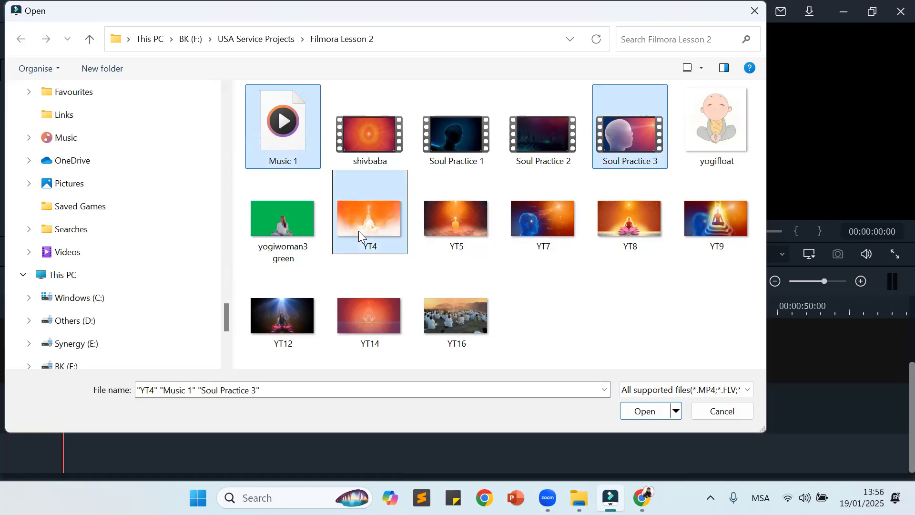
ctrl+click(307, 227)
ctrl+click(434, 223)
ctrl+click(548, 226)
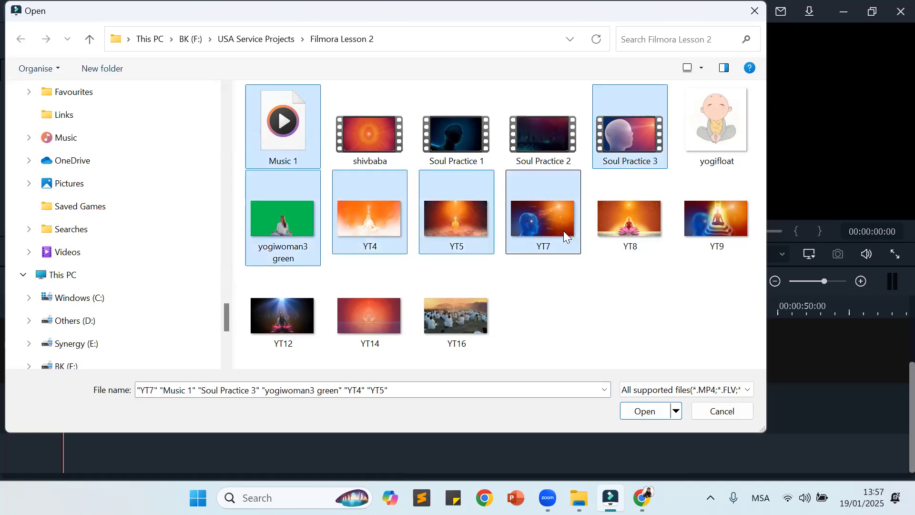
ctrl+click(629, 224)
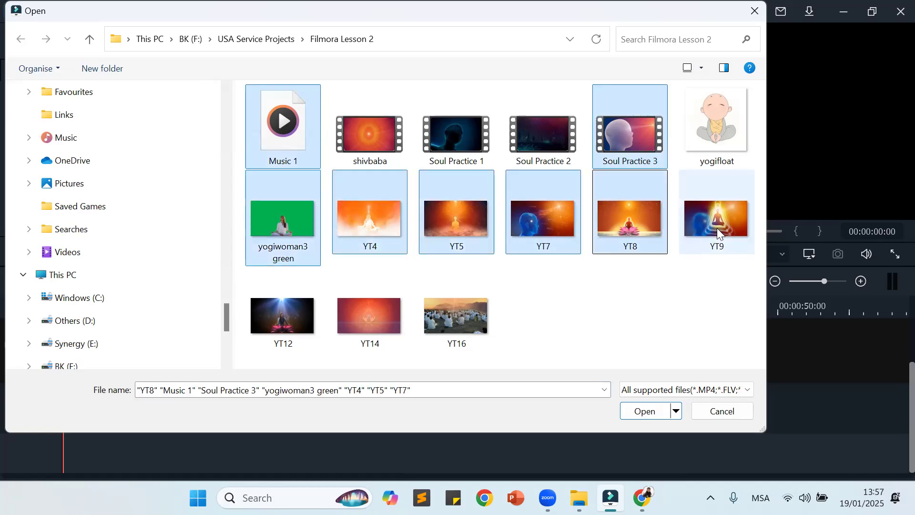
click(658, 415)
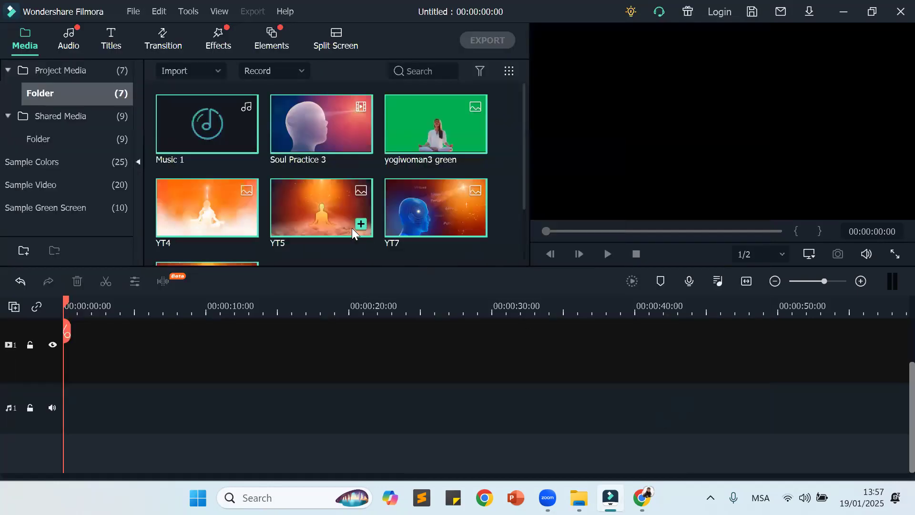
Step: Look through the imported music, video clip and images in the project media folder
mouse_move(277, 162)
scroll(275, 152, down, 2)
scroll(274, 152, up, 2)
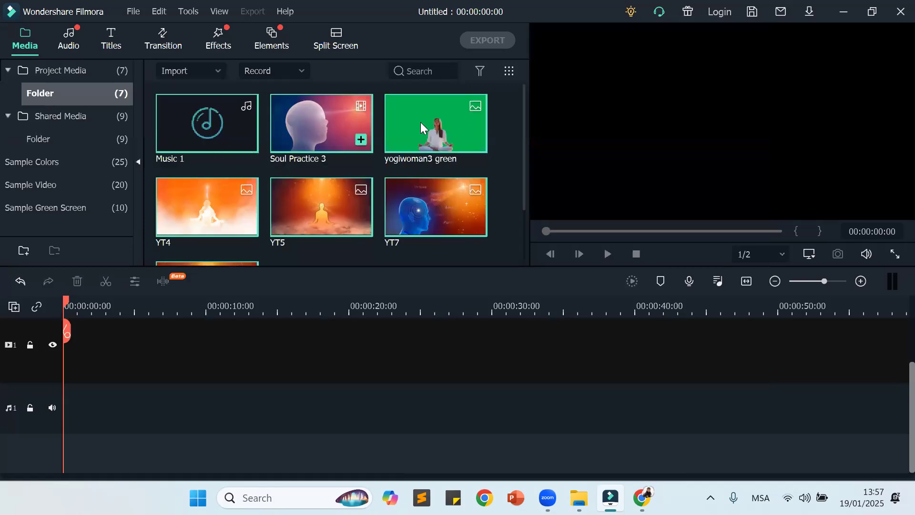
scroll(419, 172, down, 2)
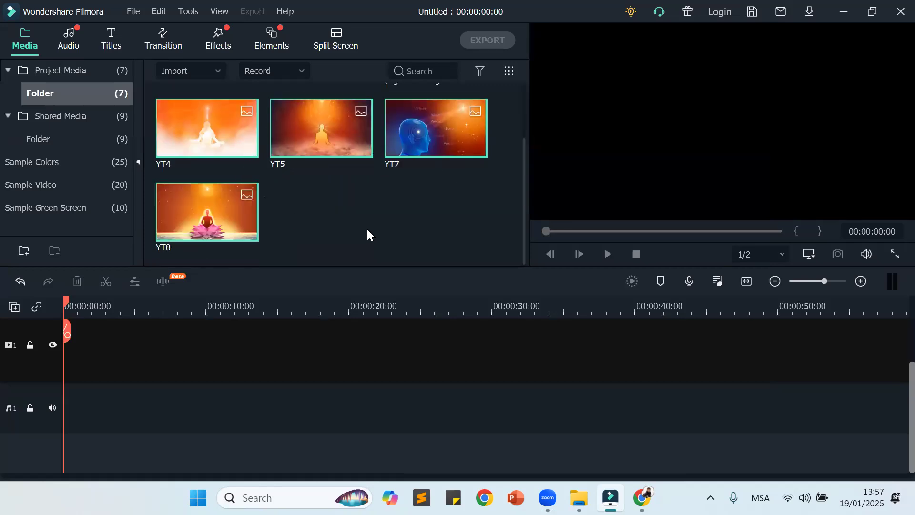
scroll(368, 227, up, 2)
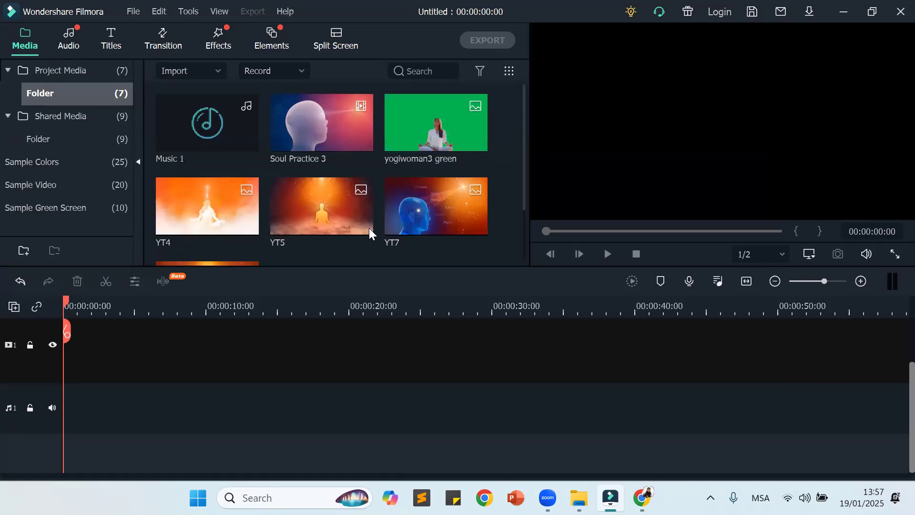
click(199, 129)
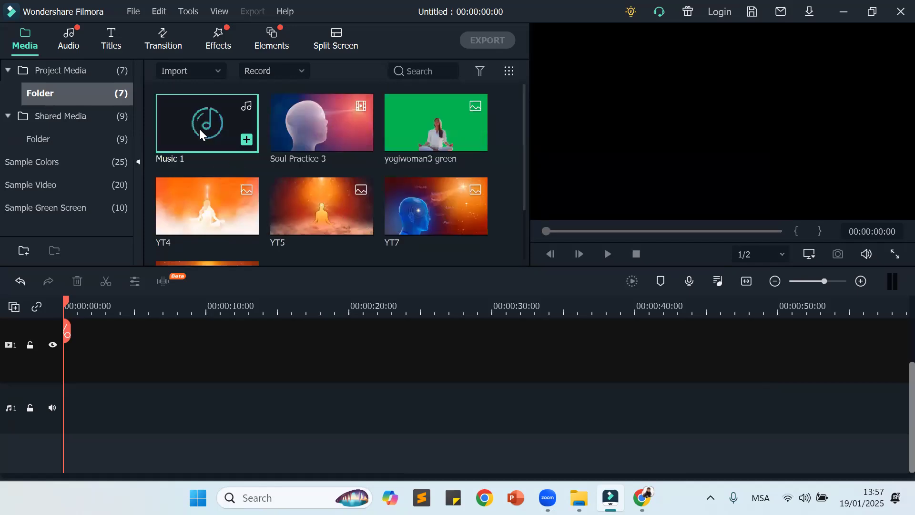
click(471, 241)
scroll(470, 243, down, 2)
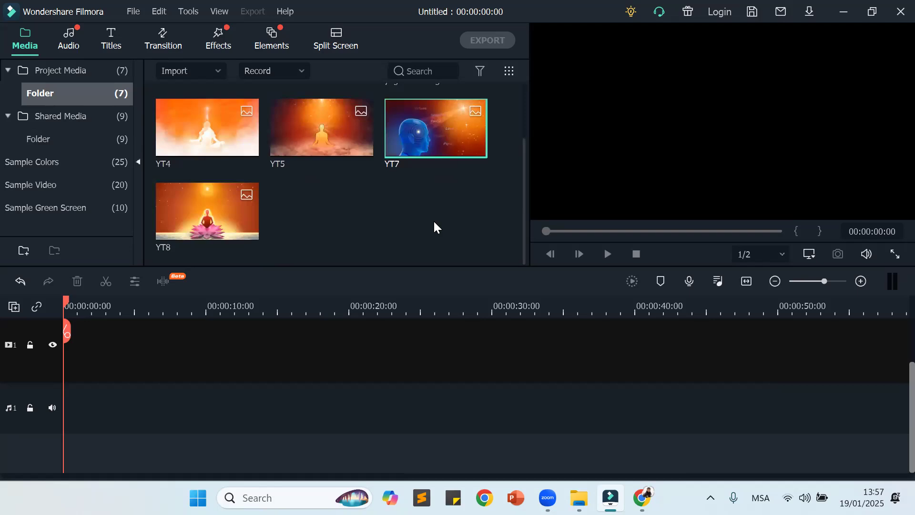
scroll(314, 149, up, 2)
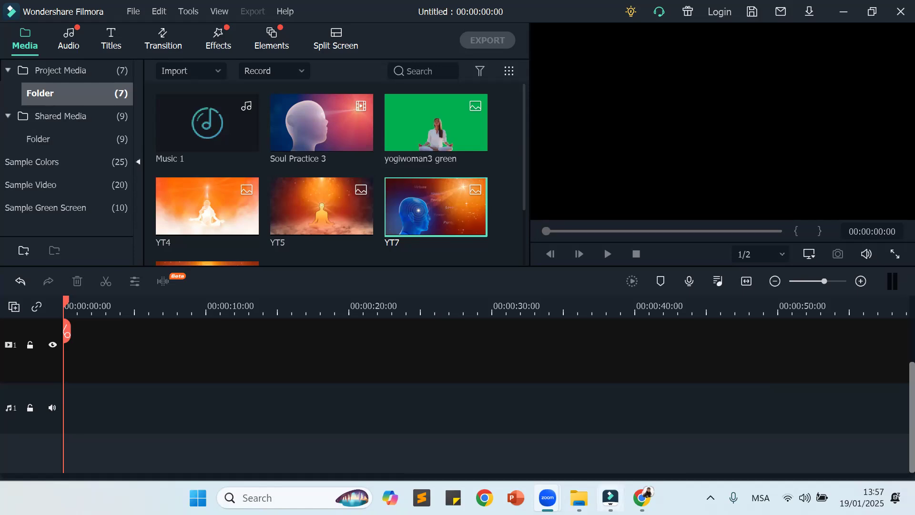
Step: Return to Filmora and examine the project media items as a group, from Music 1 through the YT images
mouse_move(610, 497)
click(610, 497)
click(218, 130)
ctrl+click(444, 135)
ctrl+click(443, 193)
ctrl+click(299, 199)
ctrl+click(239, 199)
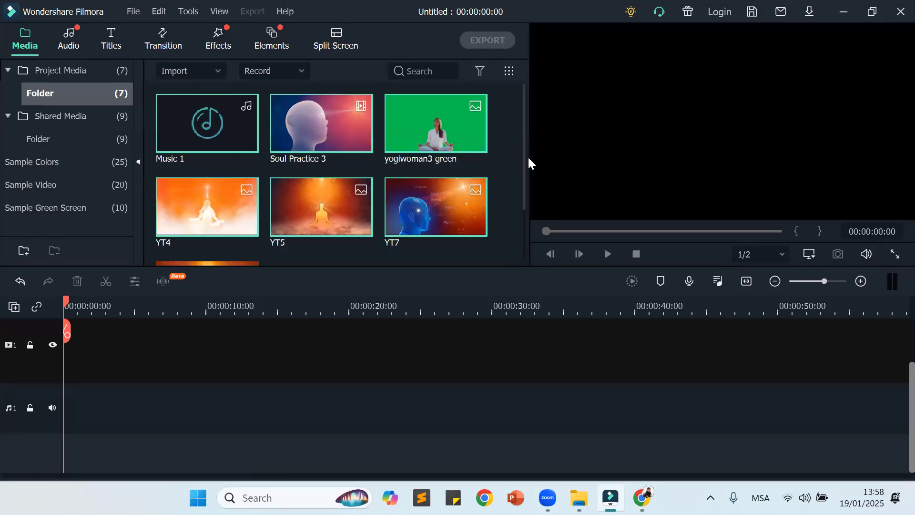
click(505, 138)
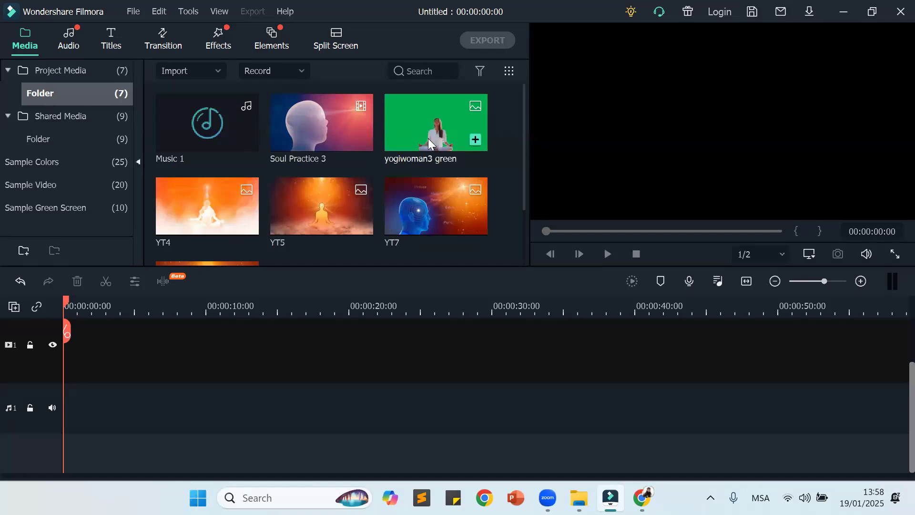
scroll(436, 175, down, 2)
scroll(435, 171, up, 2)
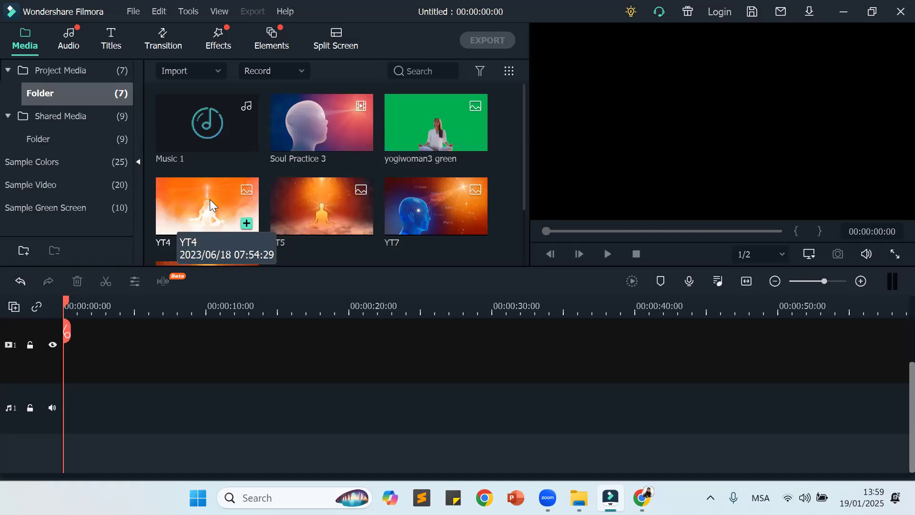
Step: Add image YT4 to the video track and insert YT5 ahead of it at the start of the timeline
click(247, 223)
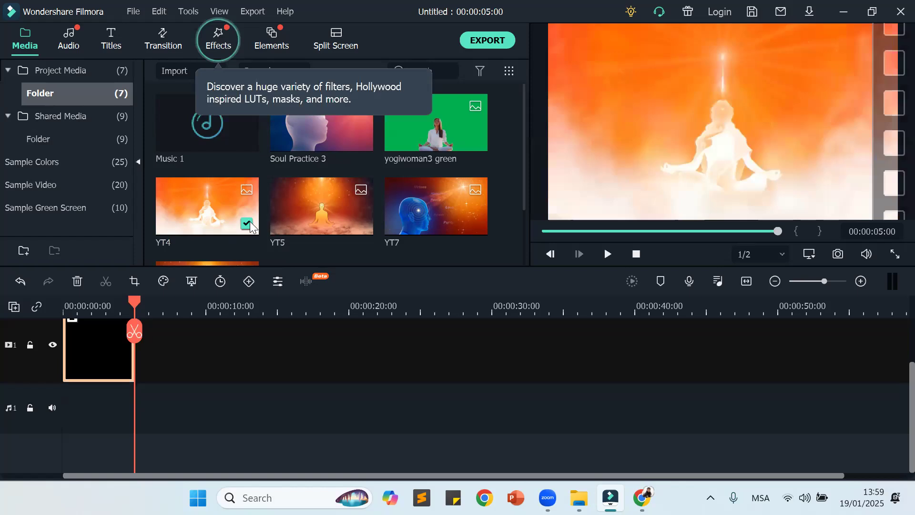
scroll(215, 365, up, 1)
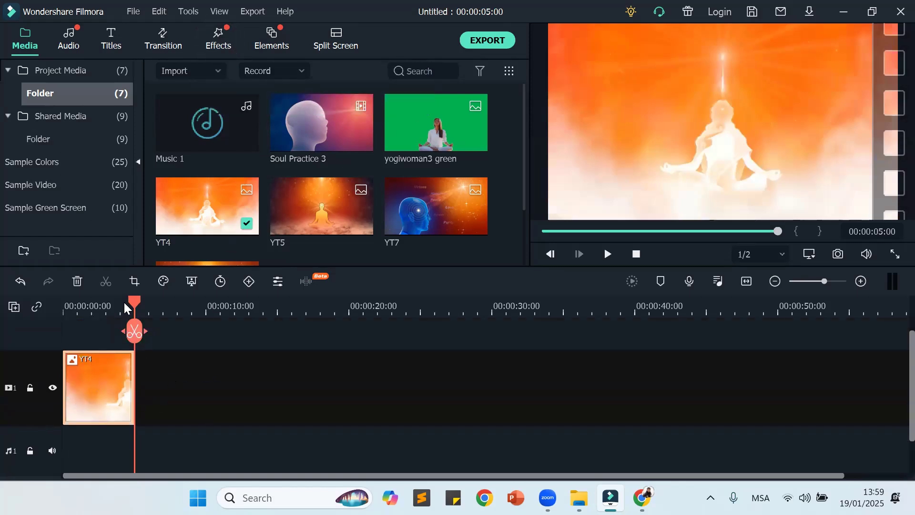
drag(134, 301, 66, 303)
mouse_move(291, 244)
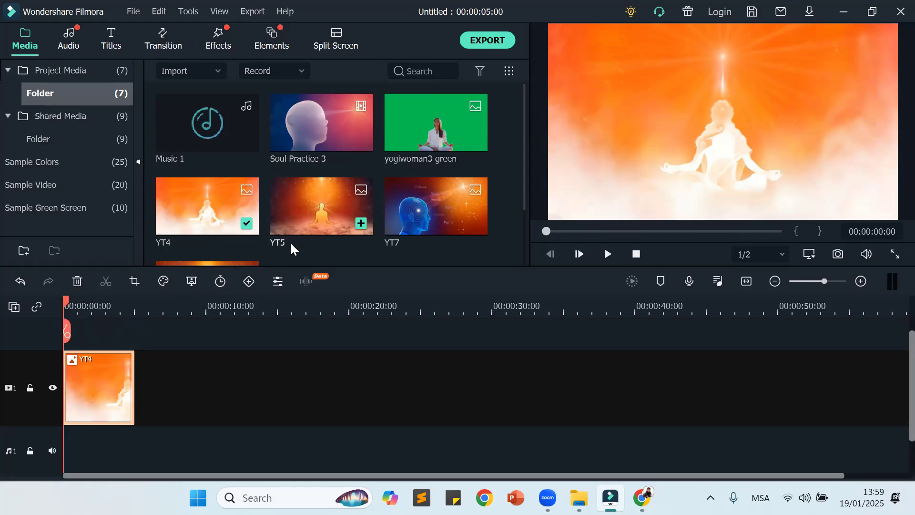
click(360, 223)
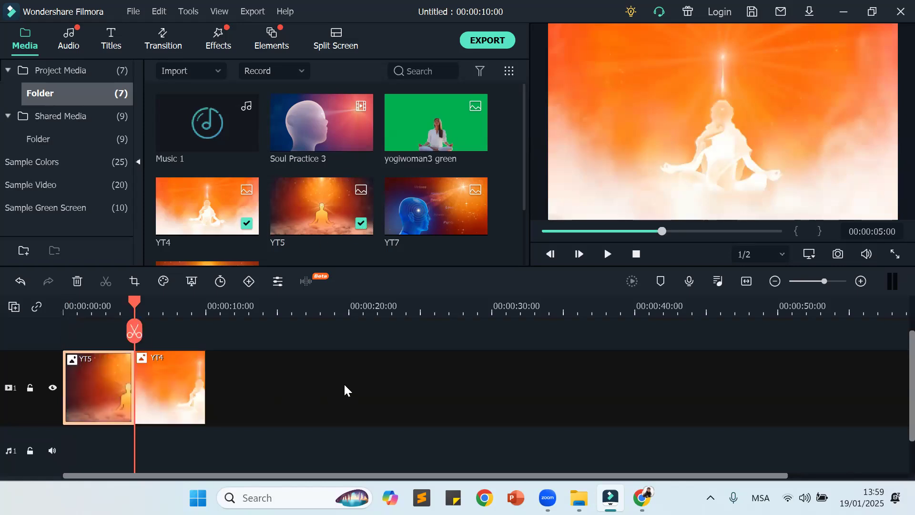
Step: Add YT7 and YT8 to the video track from 00:00:15:16 and move both clips back against YT4 to close the gap
drag(134, 304, 286, 314)
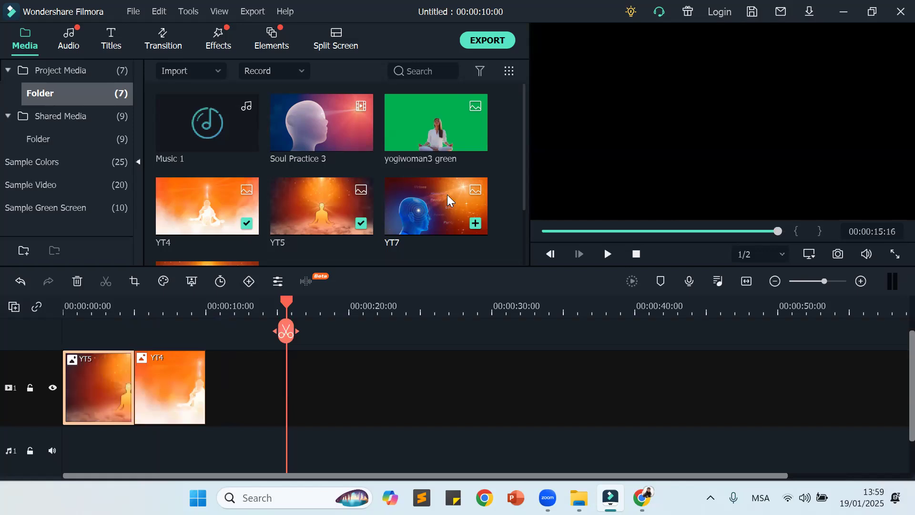
click(479, 223)
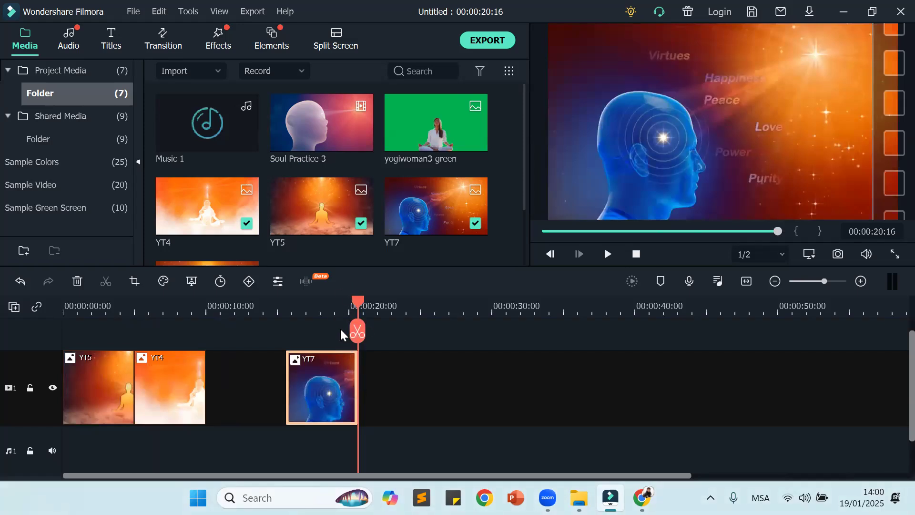
scroll(233, 201, down, 2)
click(219, 219)
click(247, 228)
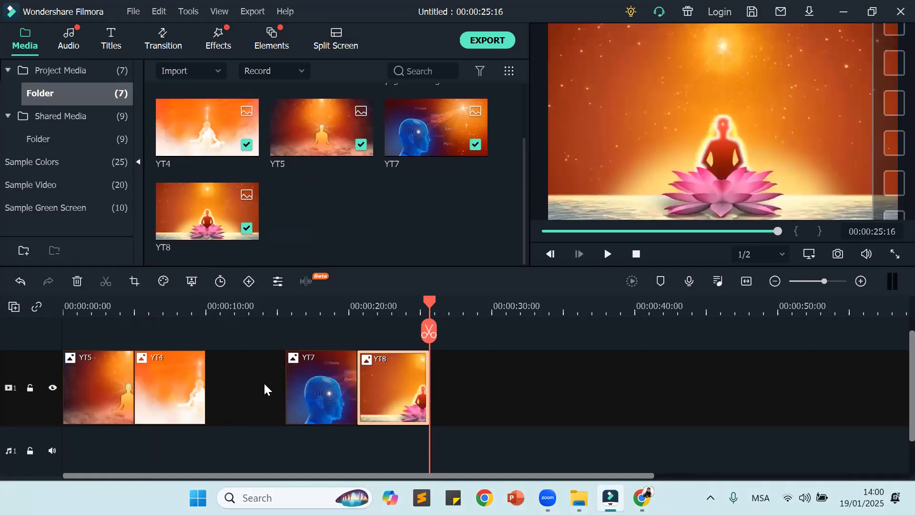
drag(327, 396, 246, 394)
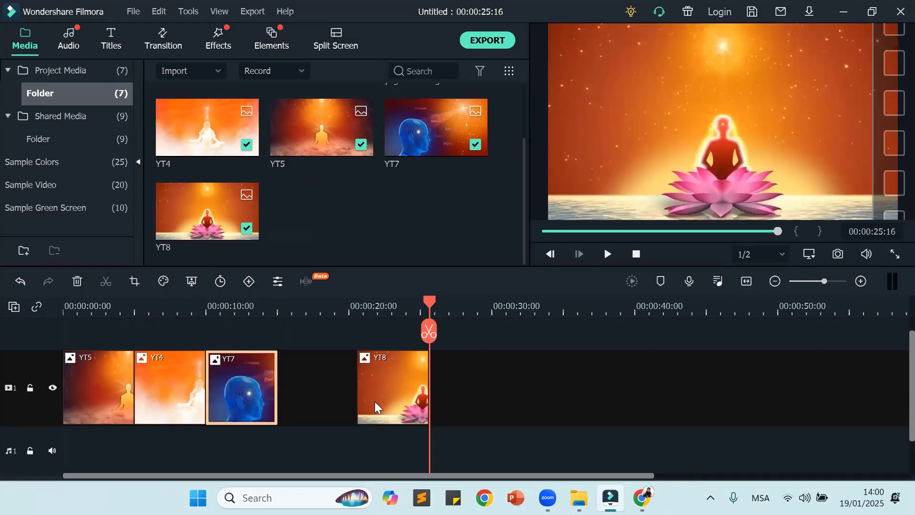
drag(388, 384, 305, 379)
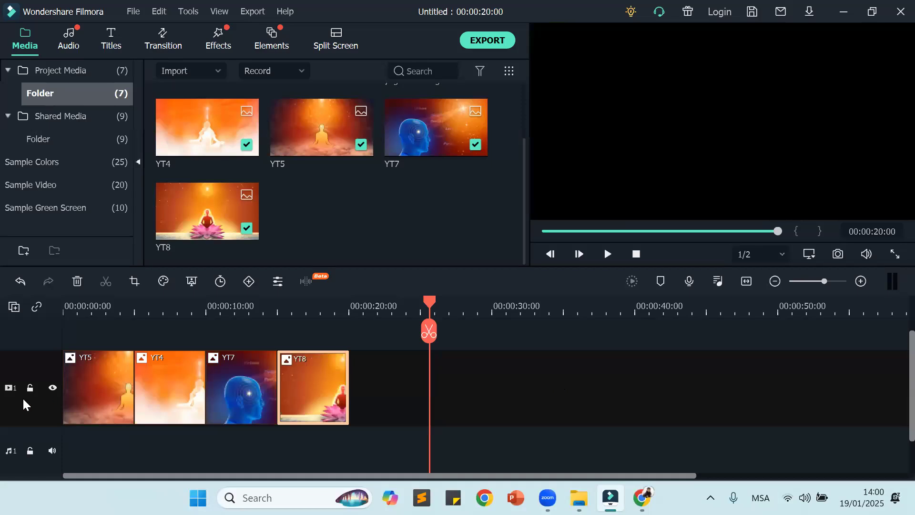
Step: Delete the clips YT5, YT4, YT8 and YT7 from the video track
click(100, 391)
key(Delete)
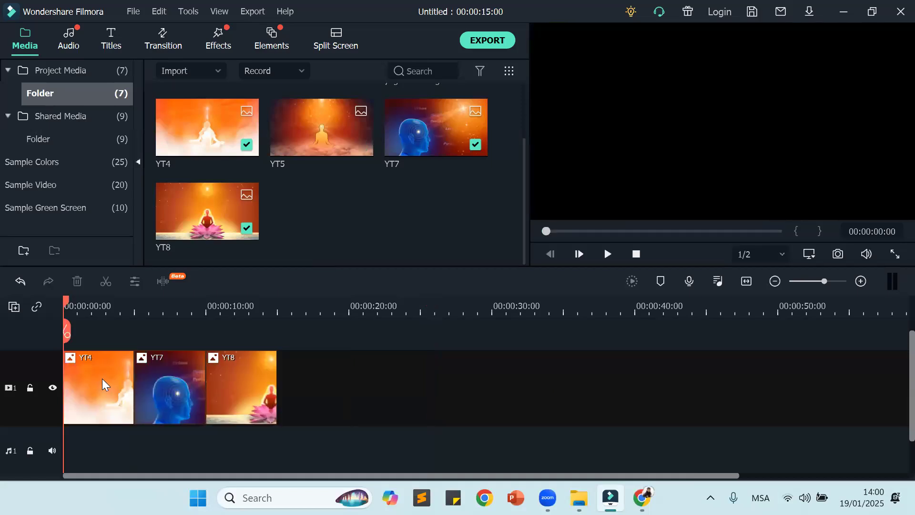
click(106, 379)
key(Delete)
click(154, 390)
key(Delete)
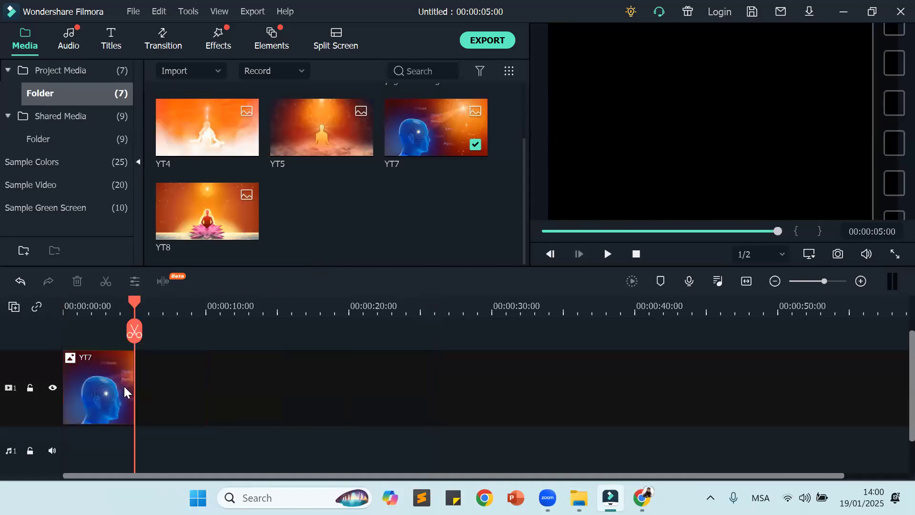
click(107, 379)
key(Delete)
Step: Add image YT4 at the start of the empty video track
scroll(364, 204, up, 2)
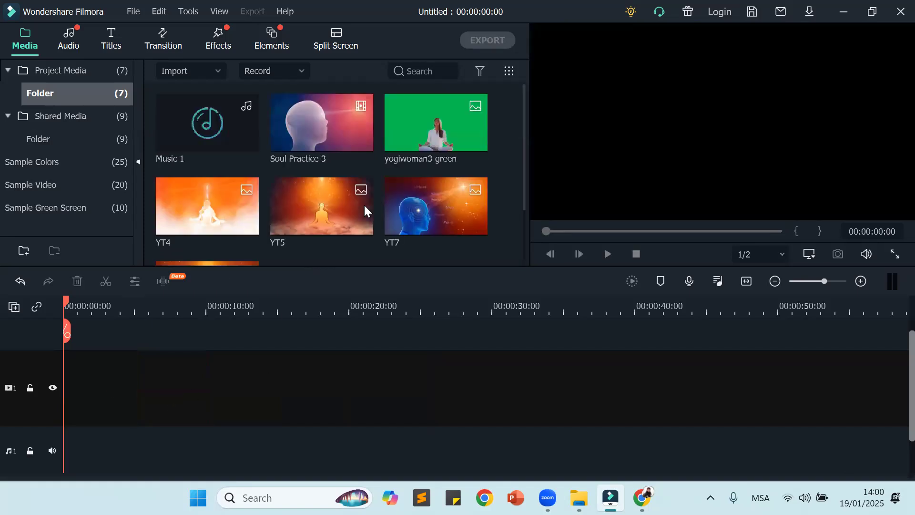
scroll(439, 166, down, 2)
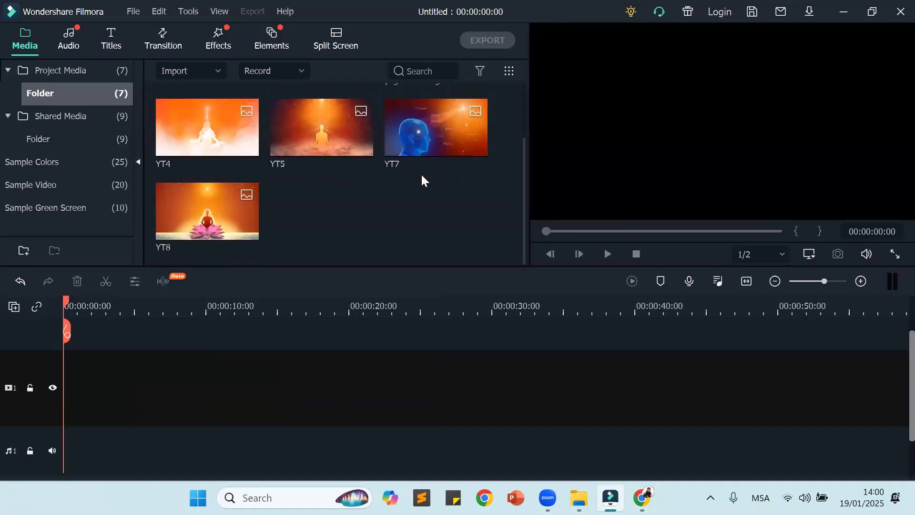
click(246, 144)
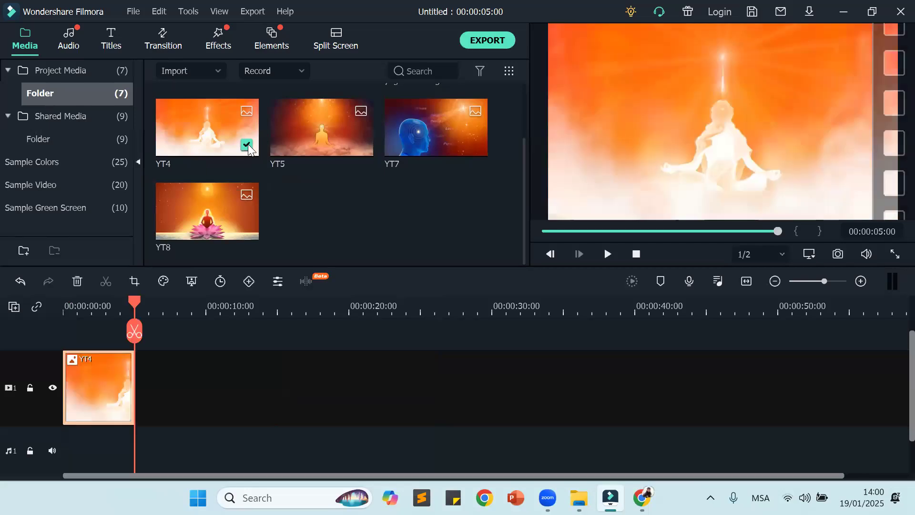
Step: Add images YT5 and YT7 to the video track, in that order, directly after YT4
mouse_move(286, 135)
click(323, 121)
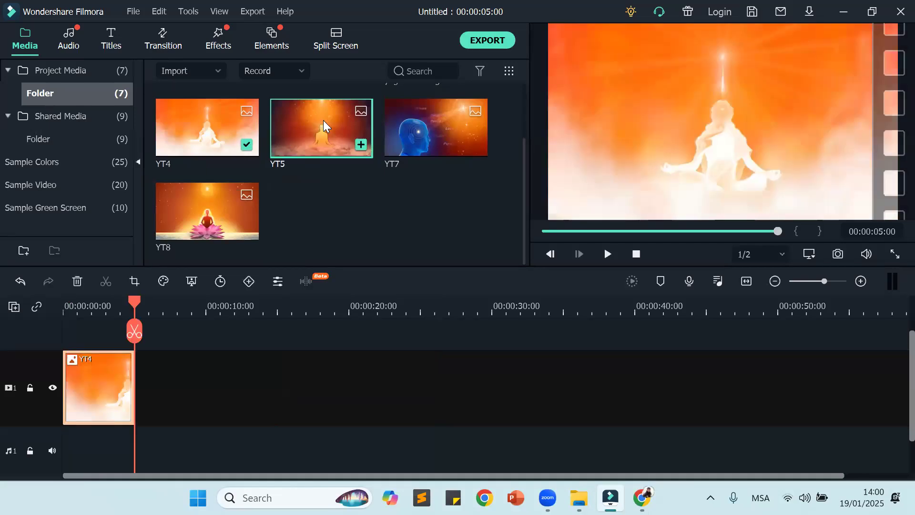
drag(323, 120, 135, 416)
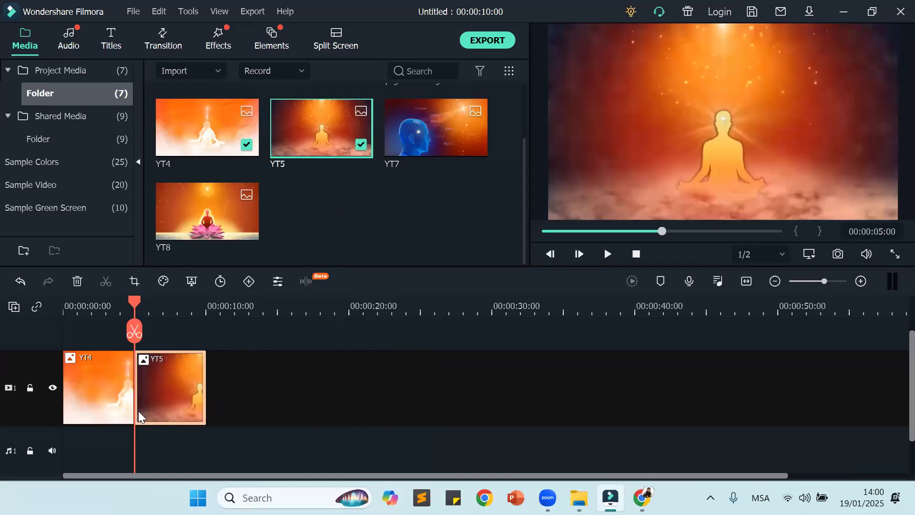
drag(429, 130, 215, 431)
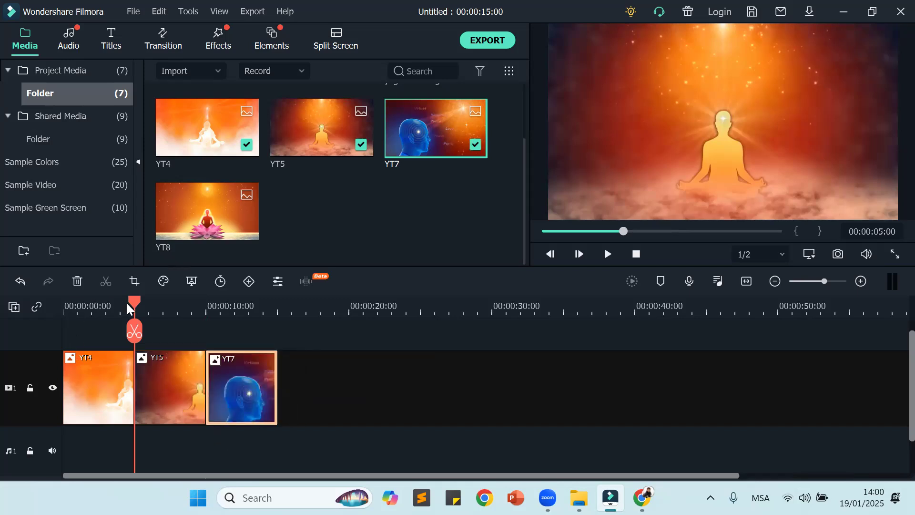
Step: Move the playhead to the start of the timeline and insert image YT8 ahead of YT4
drag(135, 302, 21, 359)
mouse_move(216, 226)
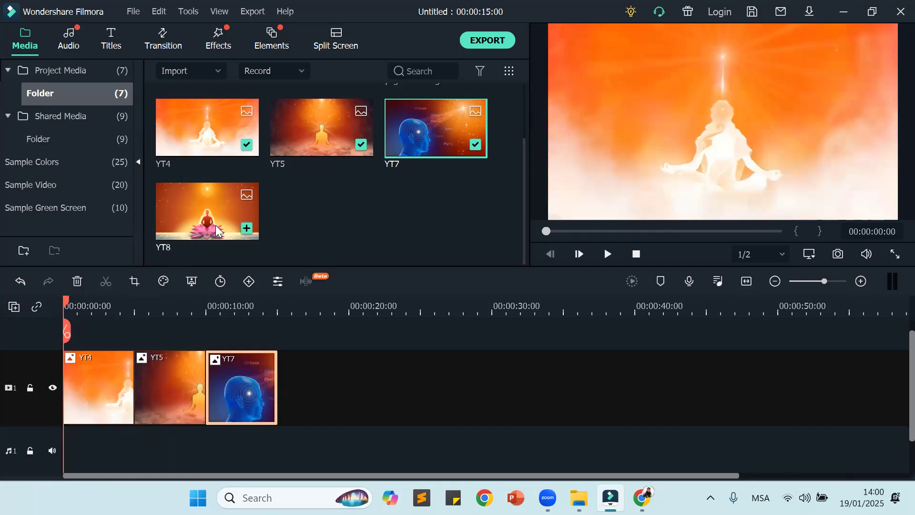
click(246, 228)
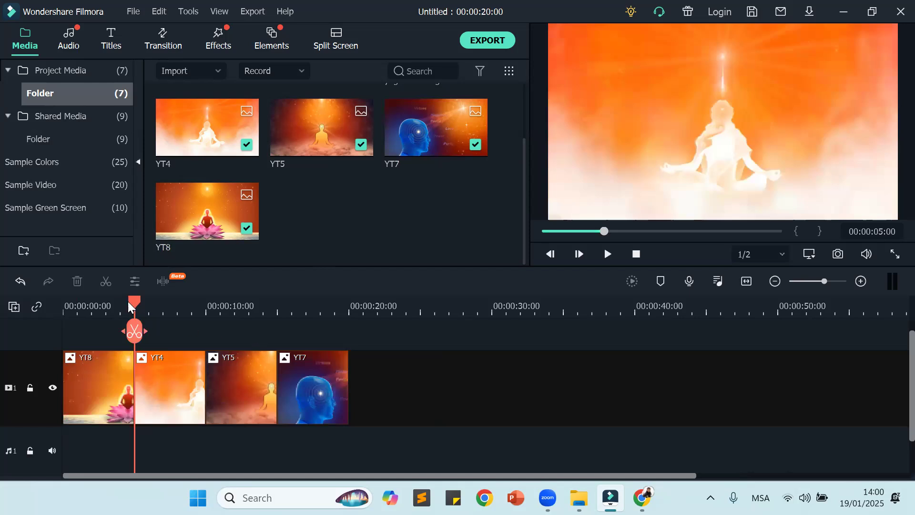
Step: Play the four-image sequence from the start of the timeline and return the playhead to the start
drag(114, 304, 3, 329)
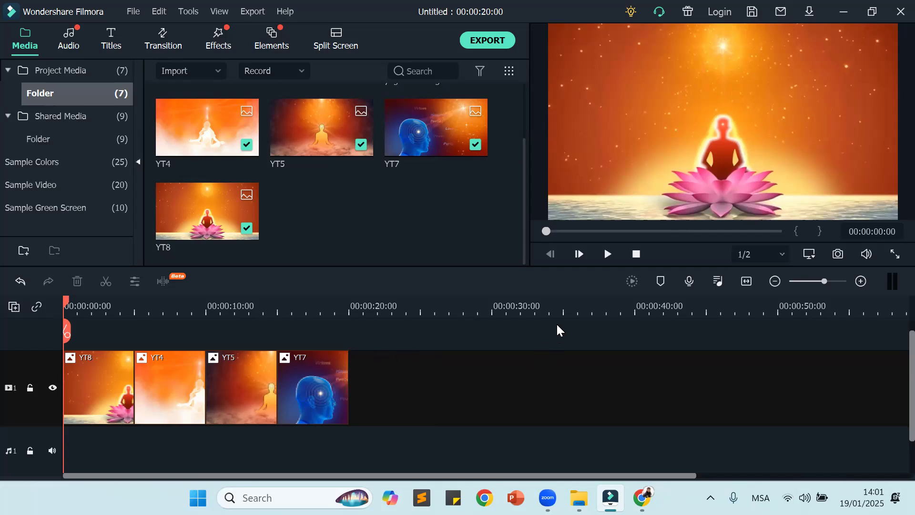
click(607, 255)
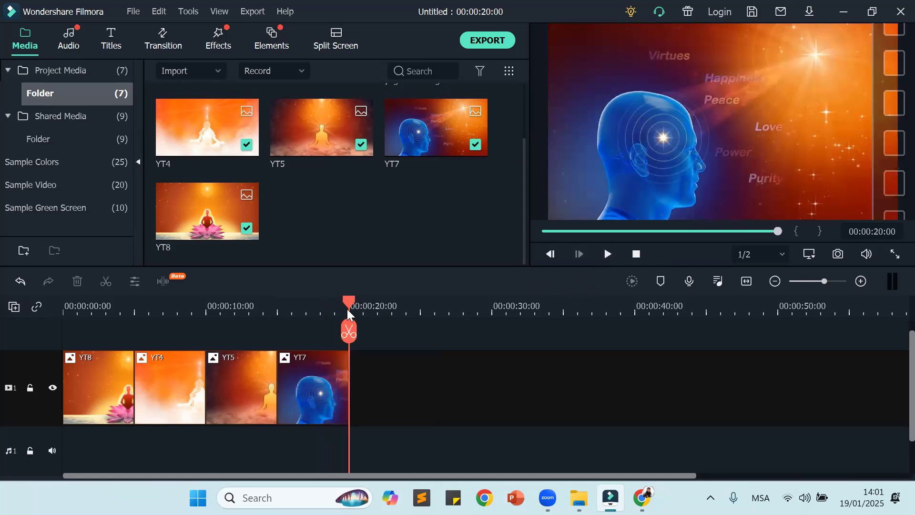
drag(353, 303, 60, 334)
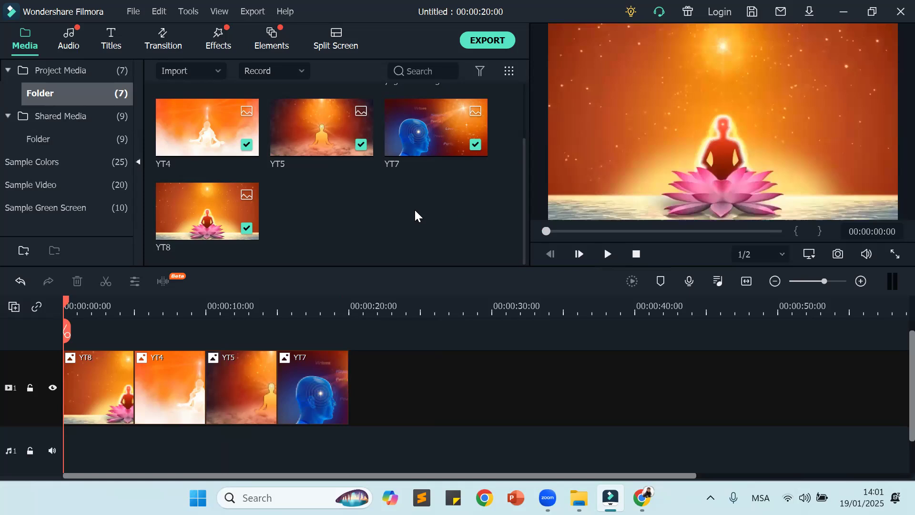
Step: Browse the included audio library and add the track Summer Time to the audio track
scroll(414, 208, up, 2)
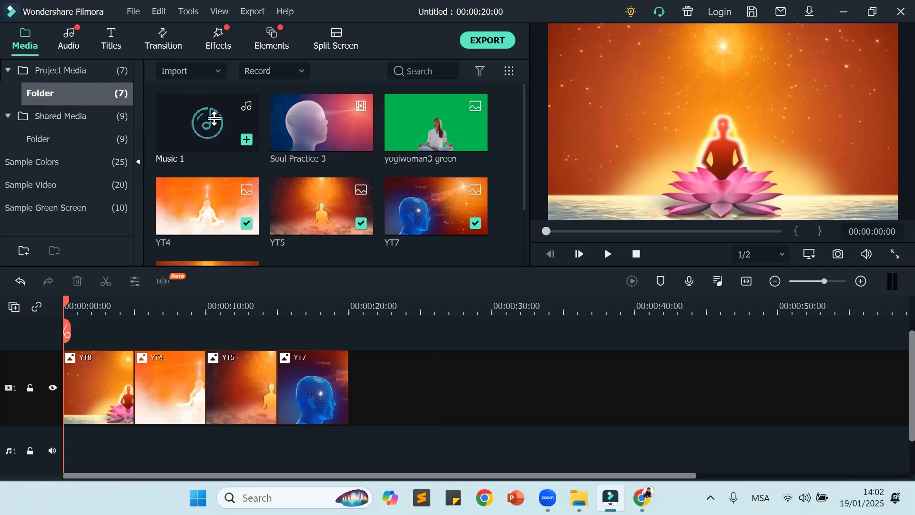
click(72, 37)
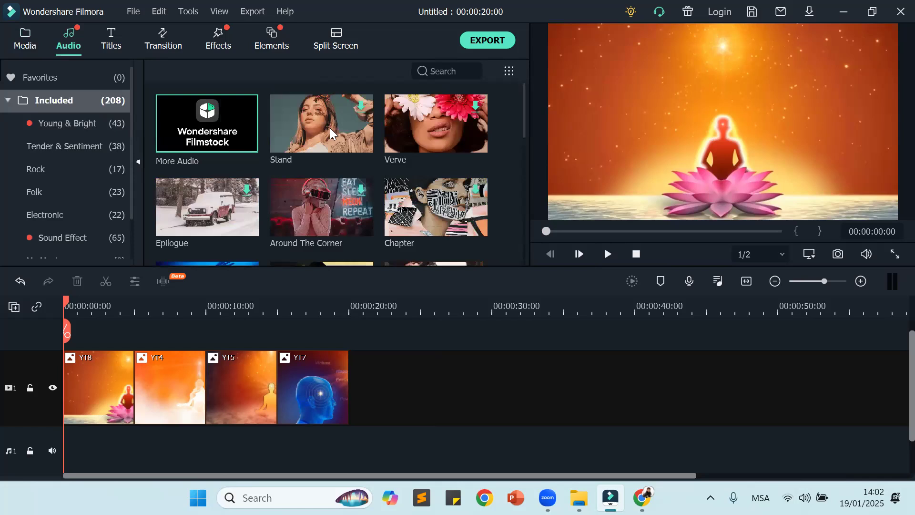
scroll(413, 174, down, 3)
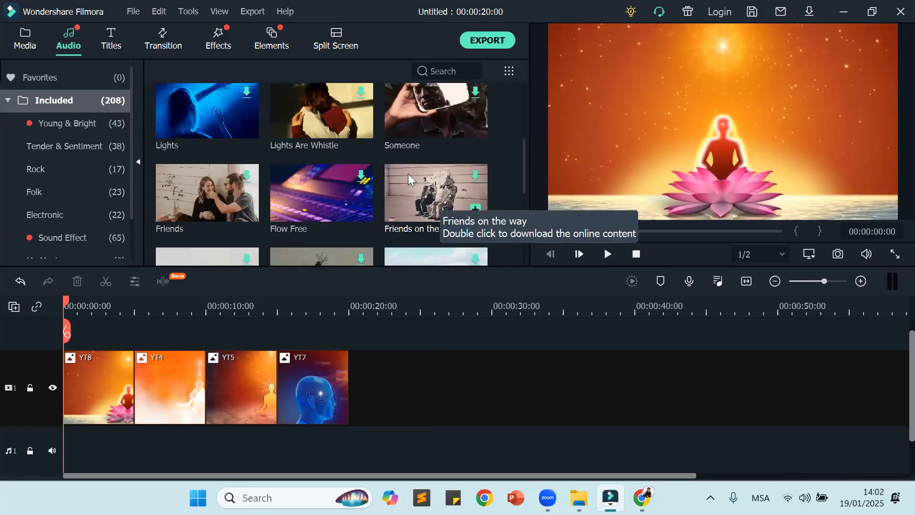
click(27, 40)
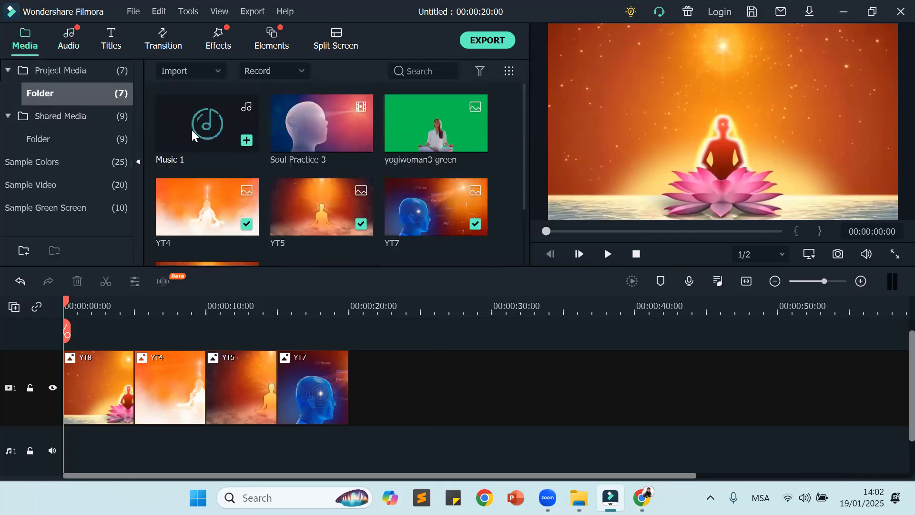
click(67, 33)
scroll(366, 142, down, 5)
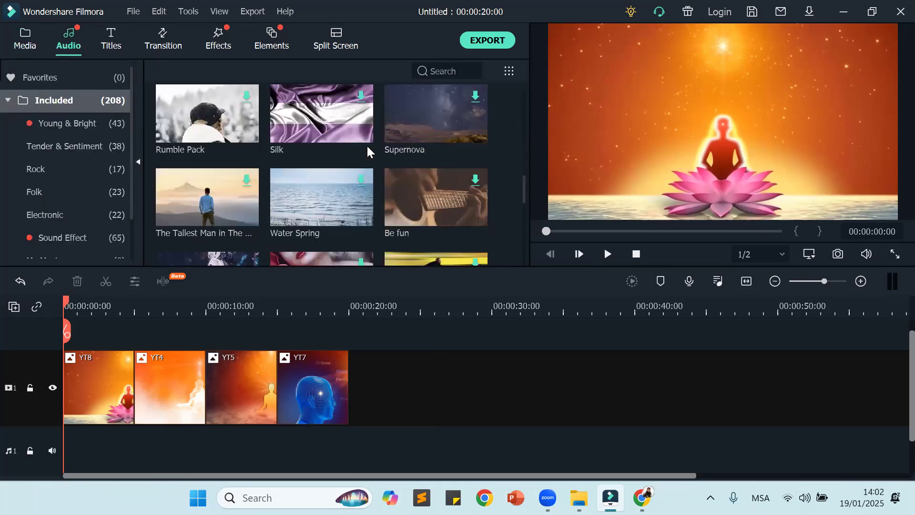
scroll(367, 144, down, 5)
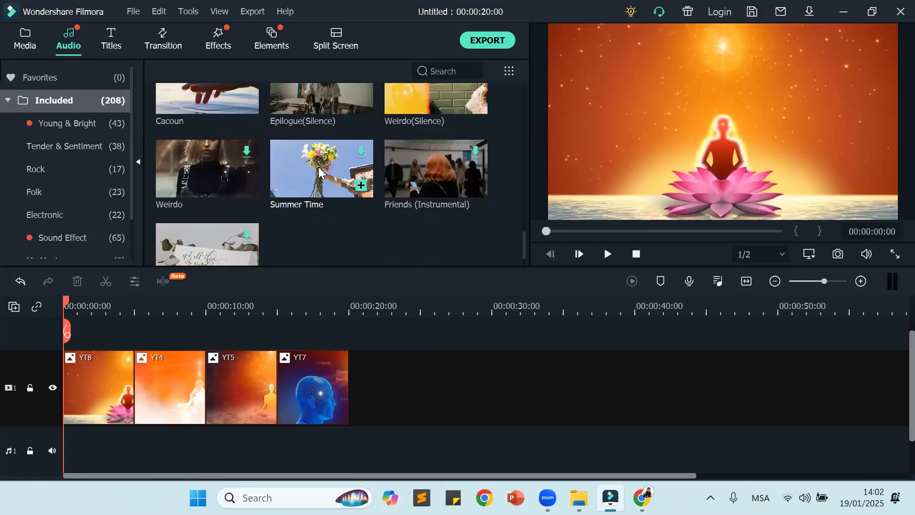
click(361, 185)
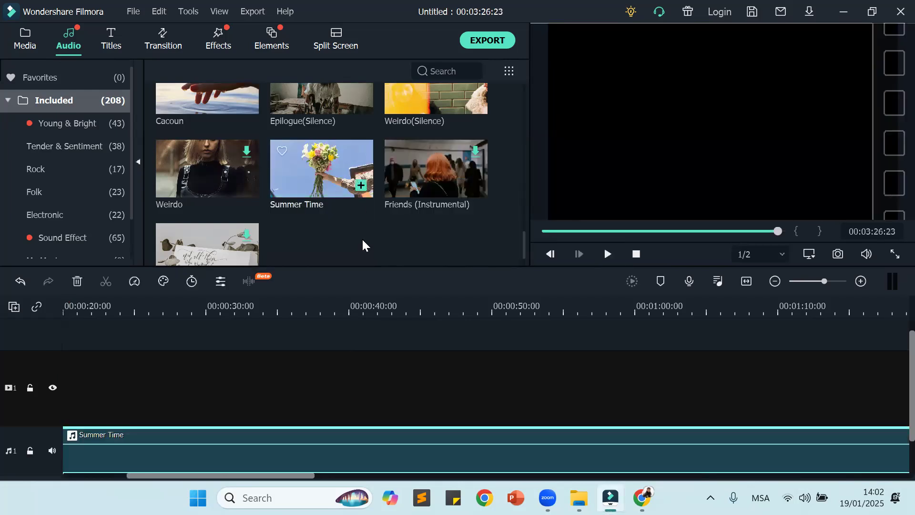
Step: Look over the Summer Time clip on the timeline and undo its addition
scroll(348, 387, down, 1)
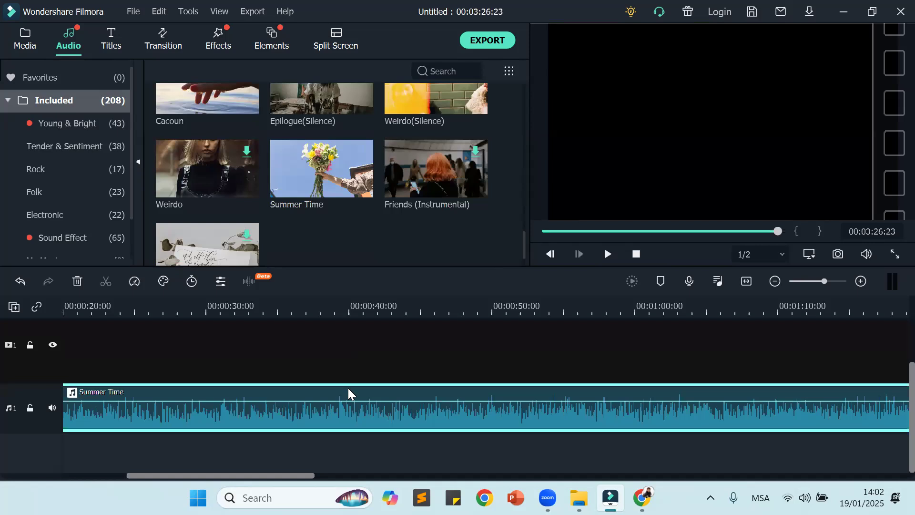
scroll(348, 391, up, 1)
scroll(348, 389, down, 1)
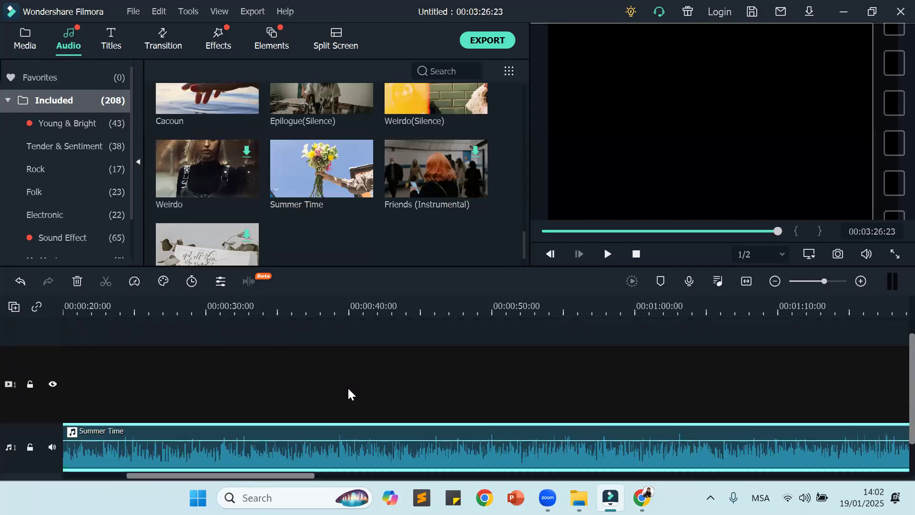
key(ctrl+z)
scroll(347, 392, down, 1)
scroll(347, 392, up, 1)
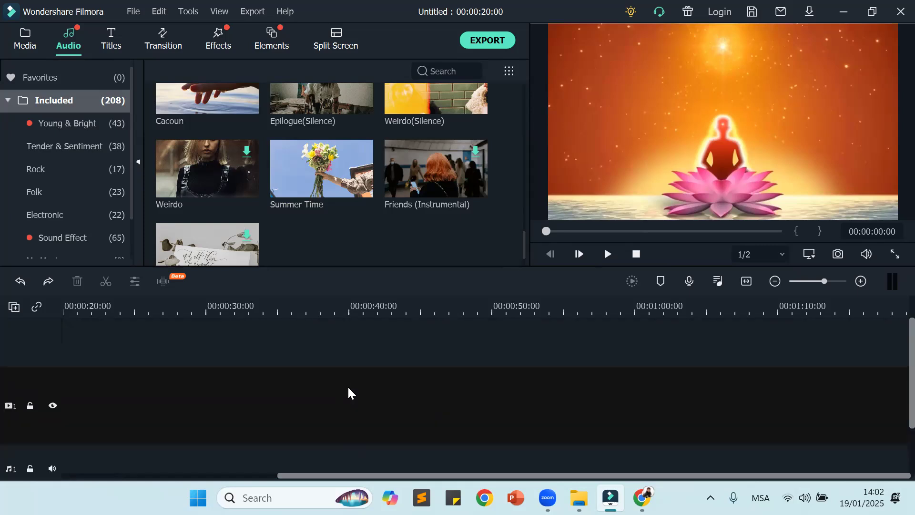
Step: Return to the project media and undo the insertion of YT8 ahead of YT4
click(18, 46)
scroll(210, 401, down, 3)
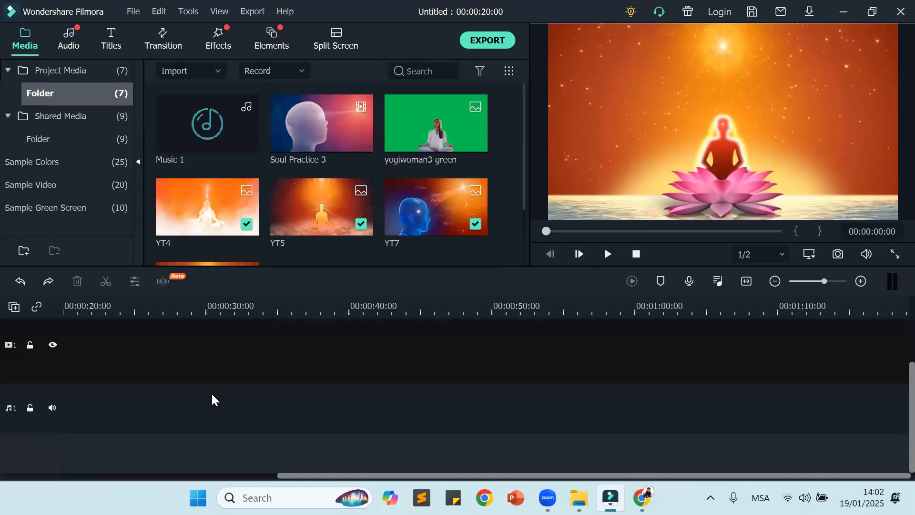
scroll(222, 352, up, 3)
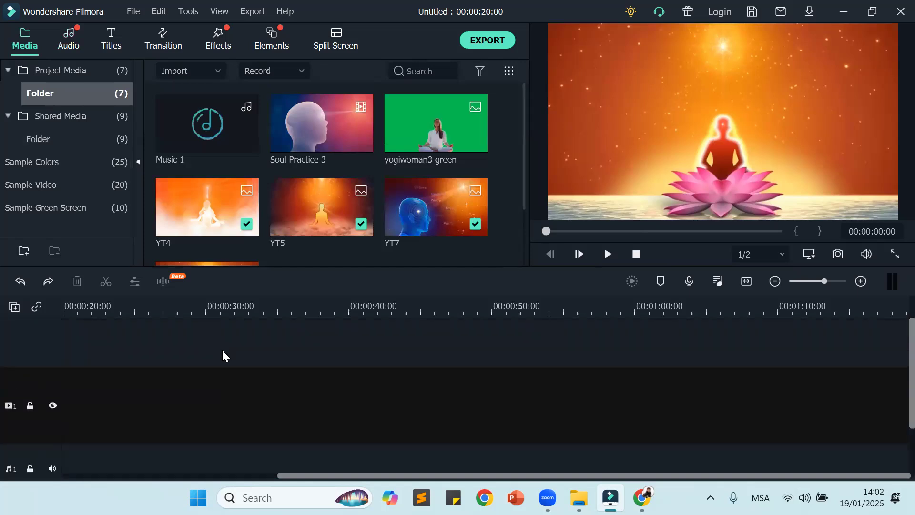
key(ctrl+z)
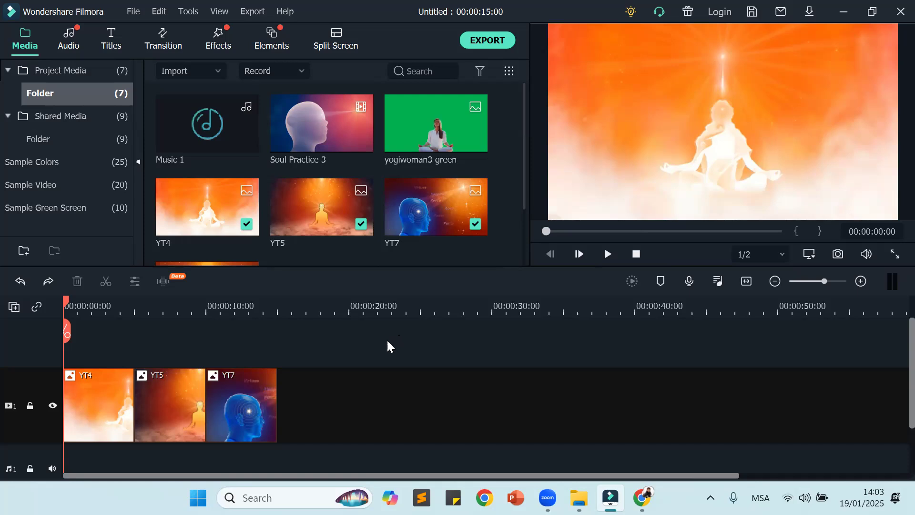
Step: Add image YT8 to the end of the video track, directly after YT7
mouse_move(420, 197)
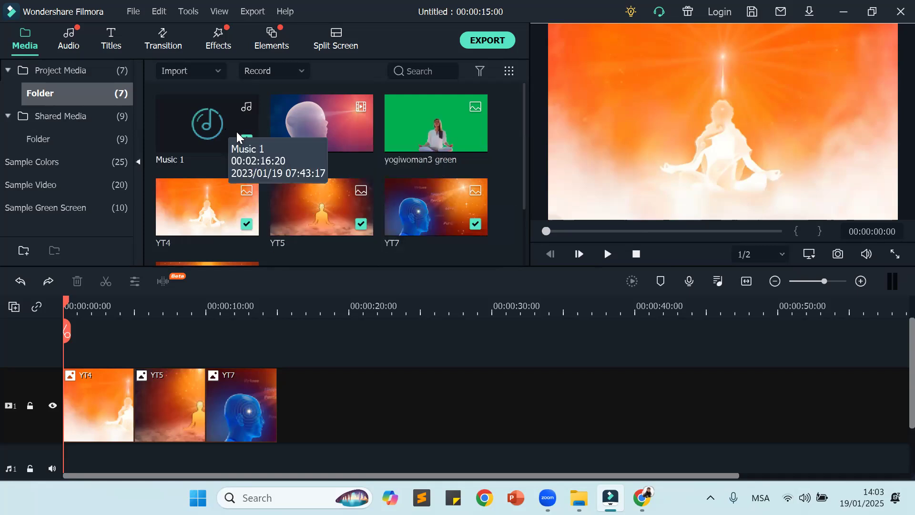
scroll(194, 215, down, 2)
drag(194, 215, 281, 396)
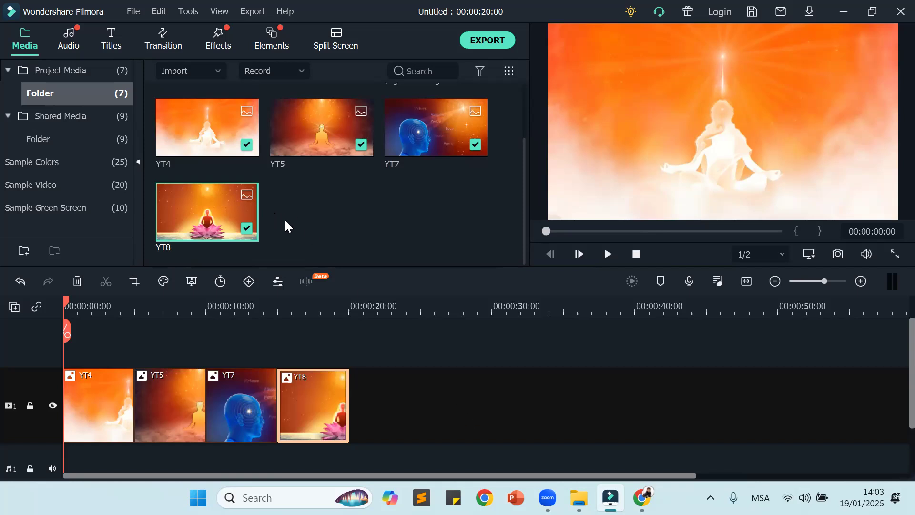
Step: Add Music 1 to the audio track beneath the images and briefly play the timeline from the start
scroll(293, 193, up, 2)
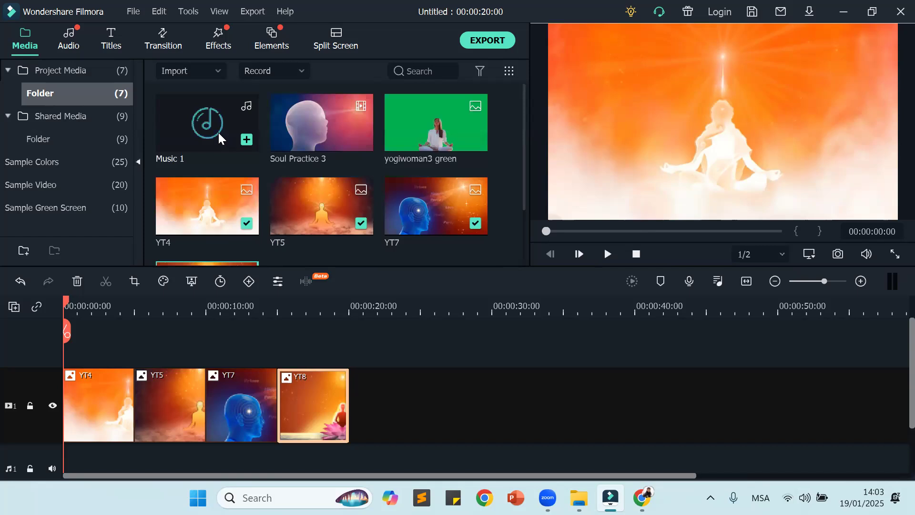
mouse_move(213, 124)
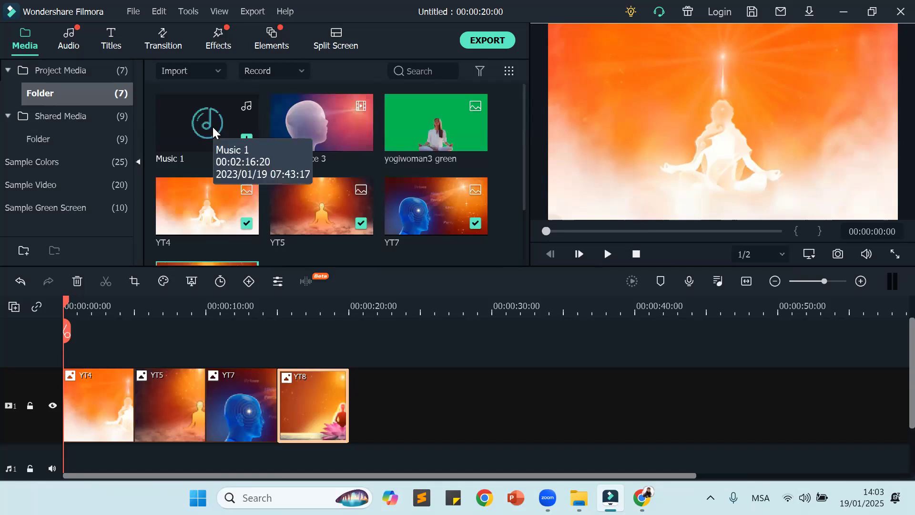
click(247, 137)
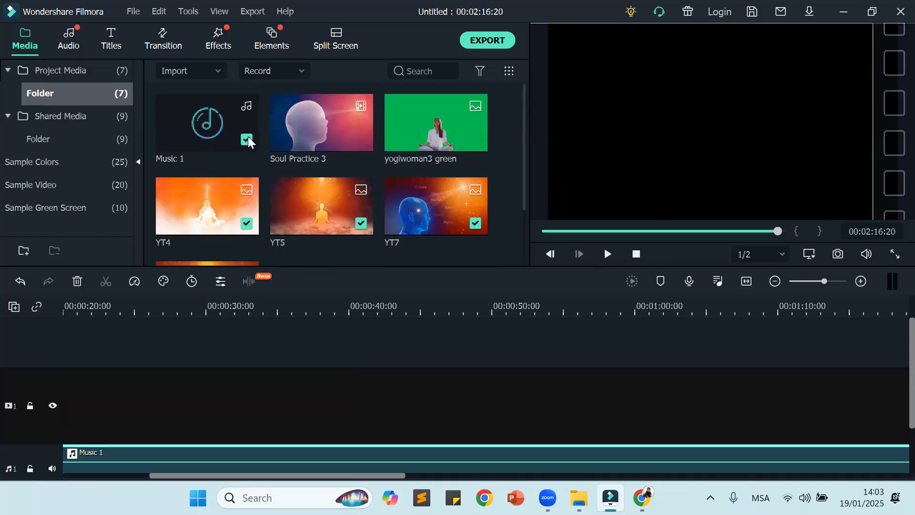
scroll(214, 428, down, 2)
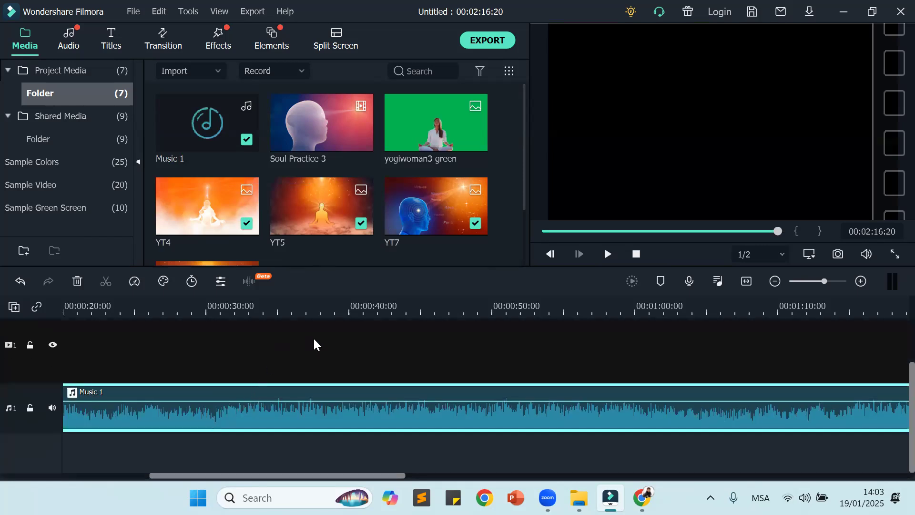
click(607, 258)
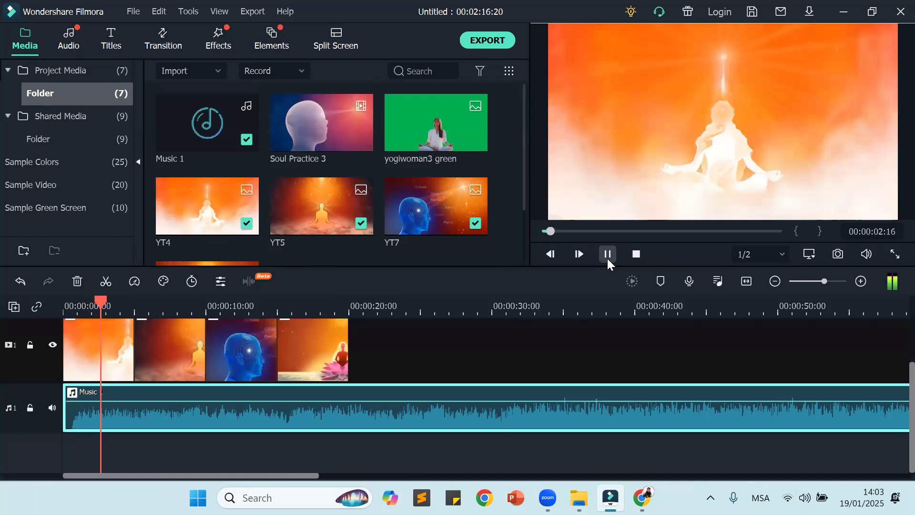
click(607, 255)
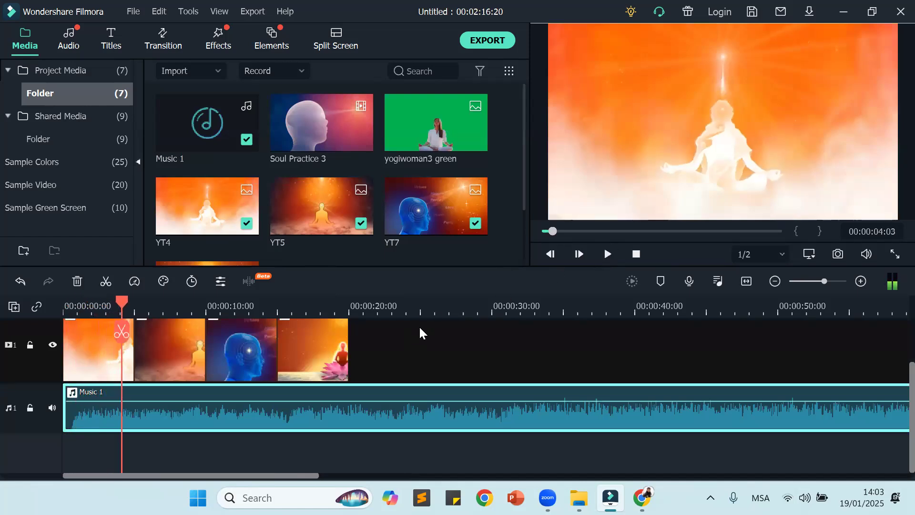
Step: Undo the Music 1 addition and add the same file to the audio track again
key(ctrl+z)
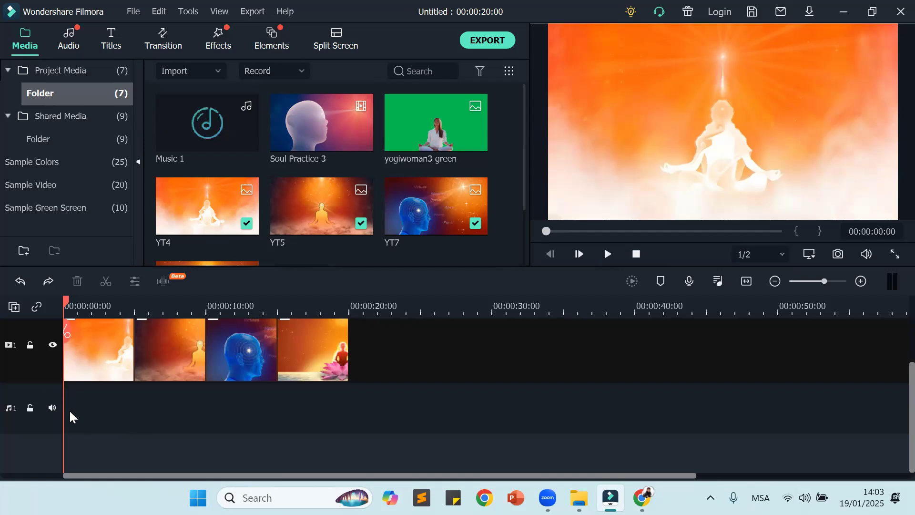
mouse_move(222, 136)
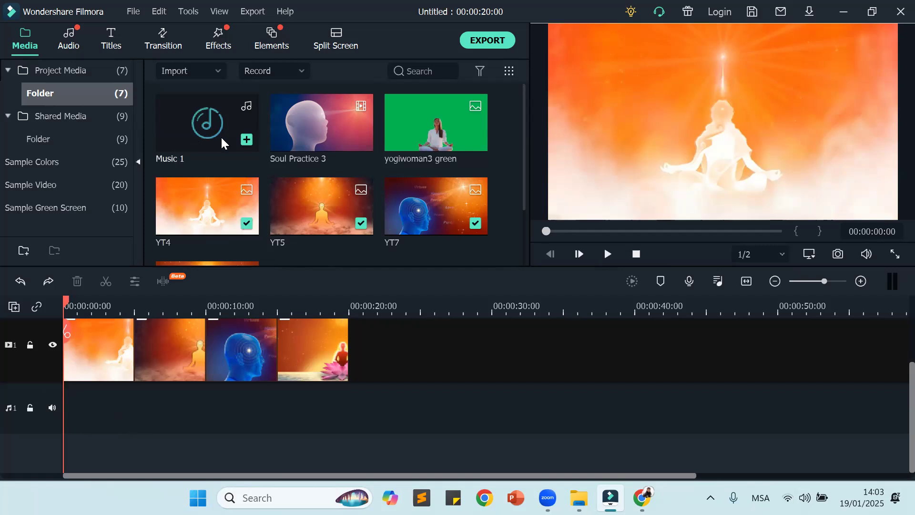
click(248, 140)
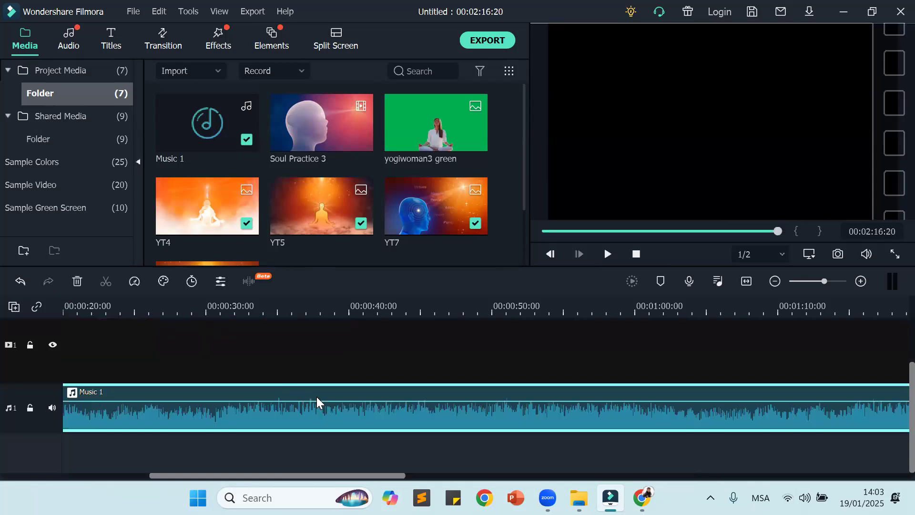
scroll(249, 390, up, 1)
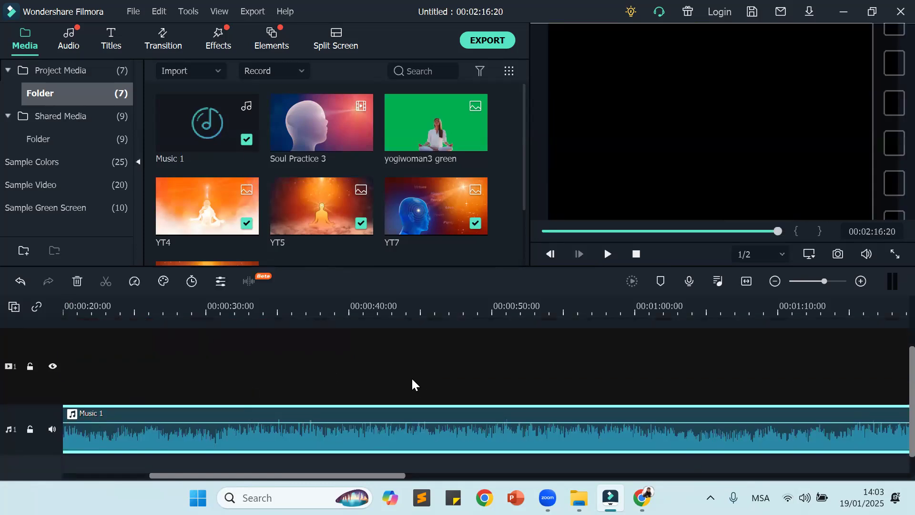
Step: Play the image sequence together with Music 1, muting and unmuting the system sound during playback
click(608, 254)
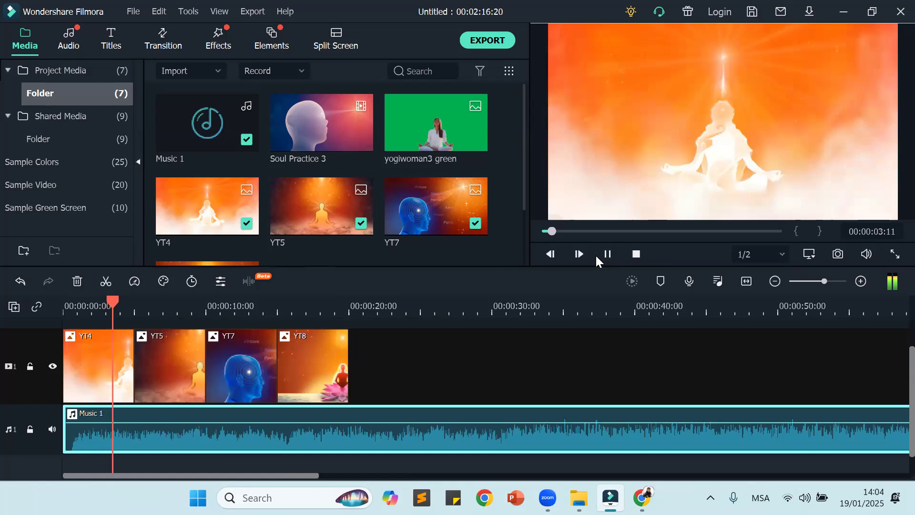
key(XF86AudioMute)
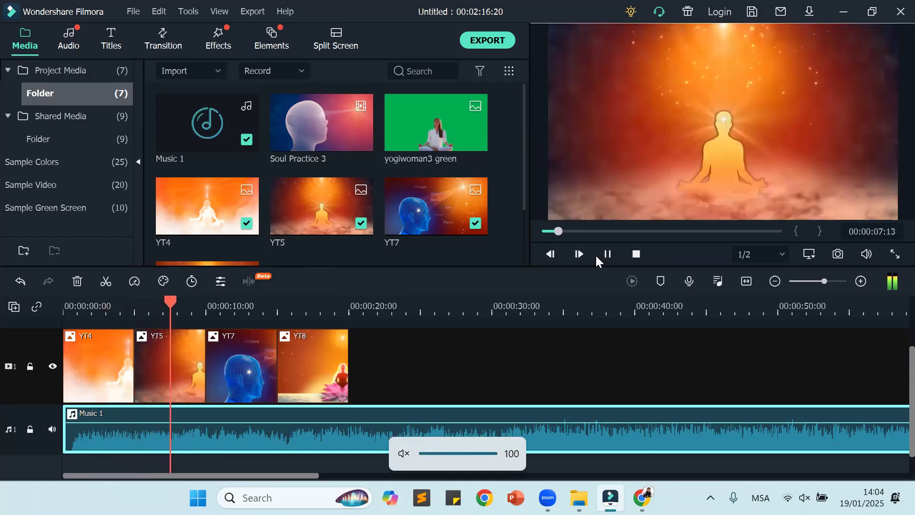
key(XF86AudioMute)
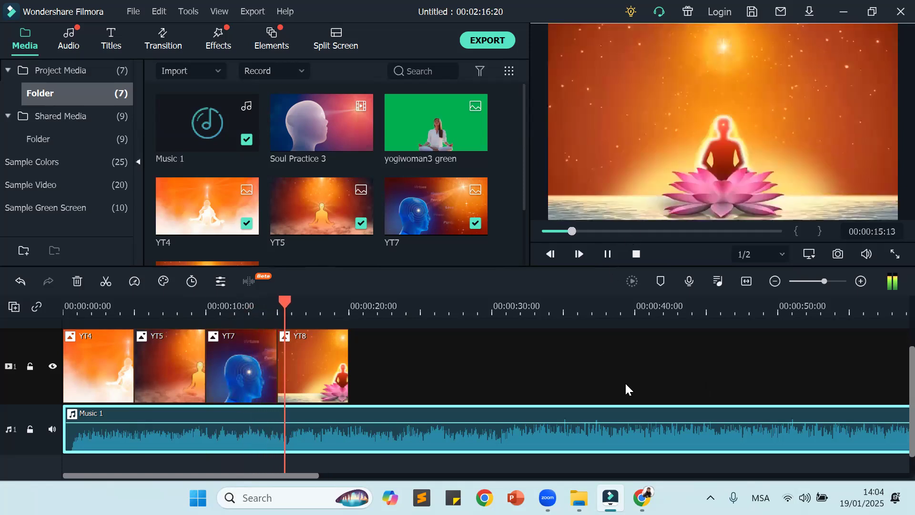
Step: Replay the timeline from the start to just past the last image, lowering the system volume to 0 and raising it again during playback
click(607, 254)
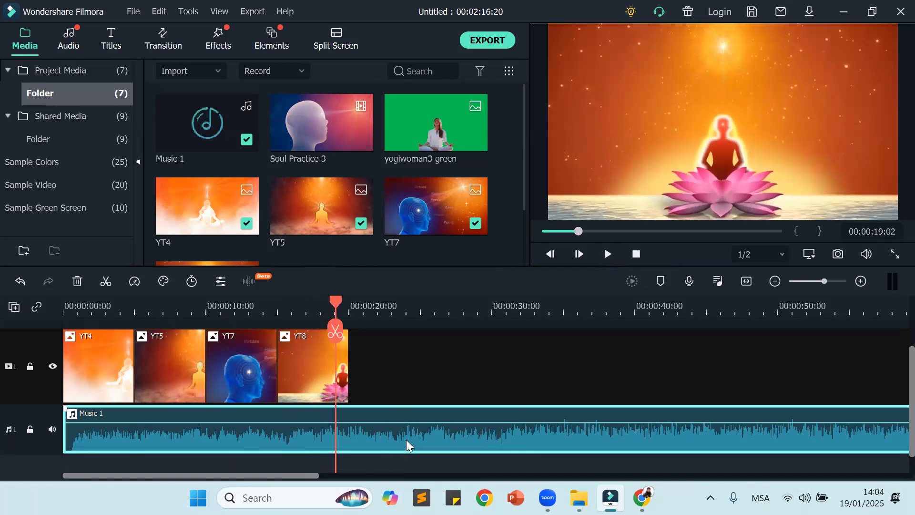
drag(335, 304, 45, 337)
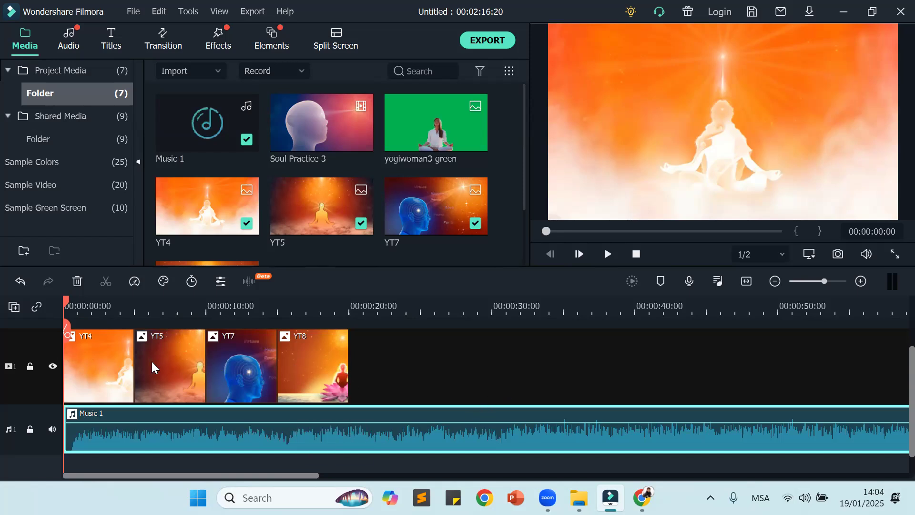
click(607, 255)
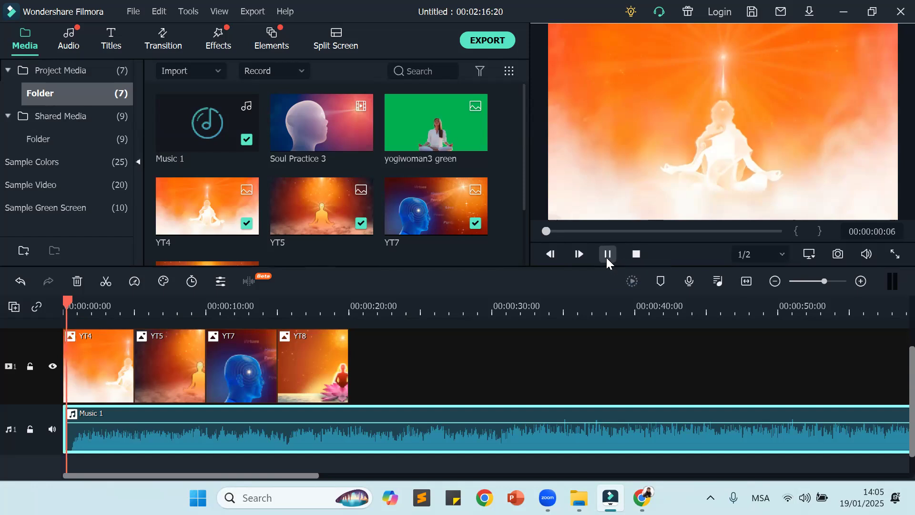
key(XF86AudioLowerVolume)
key(XF86AudioLowerVolume)
key(XF86AudioLowerVolume)
key(XF86AudioLowerVolume)
key(XF86AudioLowerVolume)
key(XF86AudioLowerVolume)
key(XF86AudioLowerVolume)
key(XF86AudioLowerVolume)
key(XF86AudioLowerVolume)
key(XF86AudioLowerVolume)
key(XF86AudioLowerVolume)
key(XF86AudioLowerVolume)
key(XF86AudioLowerVolume)
key(XF86AudioLowerVolume)
key(XF86AudioLowerVolume)
key(XF86AudioLowerVolume)
key(XF86AudioLowerVolume)
key(XF86AudioLowerVolume)
key(XF86AudioLowerVolume)
key(XF86AudioLowerVolume)
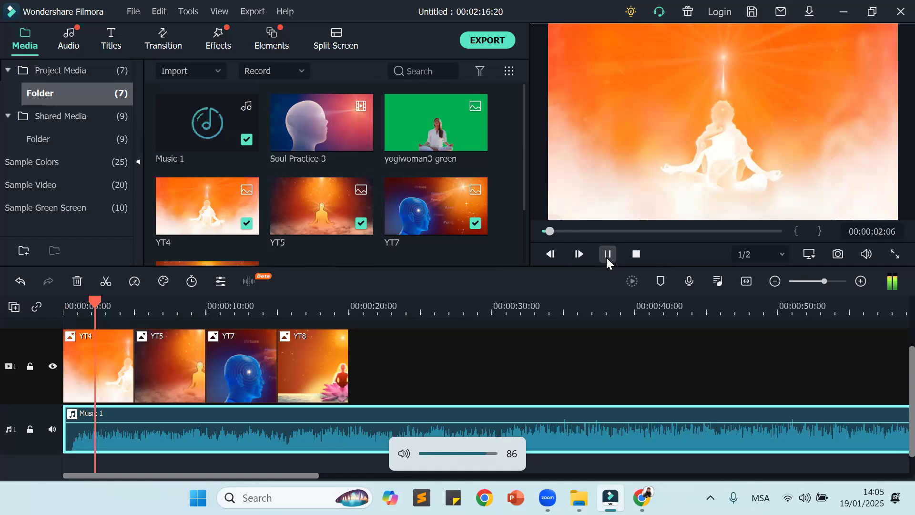
key(XF86AudioLowerVolume)
key(XF86AudioLowerVolume)
key(XF86AudioLowerVolume)
key(XF86AudioLowerVolume)
key(XF86AudioLowerVolume)
key(XF86AudioLowerVolume)
key(XF86AudioLowerVolume)
key(XF86AudioLowerVolume)
key(XF86AudioLowerVolume)
key(XF86AudioLowerVolume)
key(XF86AudioLowerVolume)
key(XF86AudioLowerVolume)
key(XF86AudioLowerVolume)
key(XF86AudioLowerVolume)
key(XF86AudioLowerVolume)
key(XF86AudioLowerVolume)
key(XF86AudioLowerVolume)
key(XF86AudioLowerVolume)
key(XF86AudioLowerVolume)
key(XF86AudioLowerVolume)
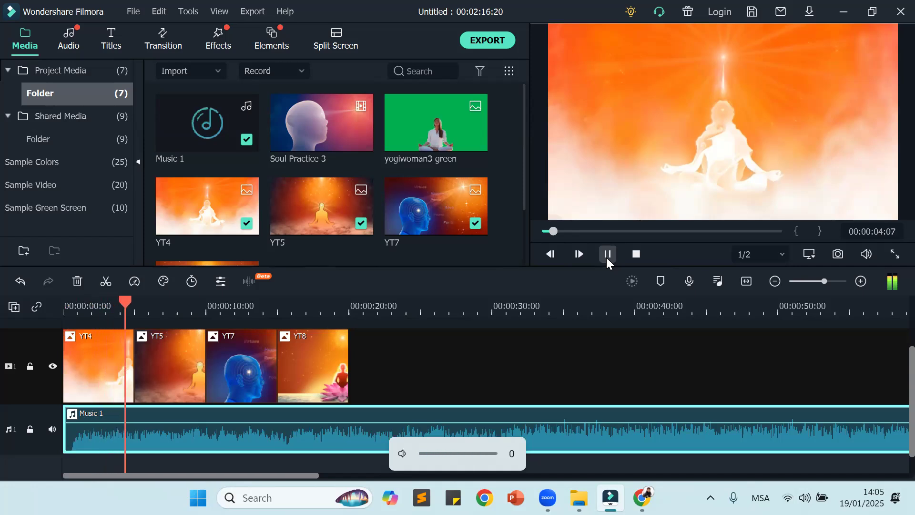
key(XF86AudioRaiseVolume)
key(XF86AudioRaiseVolume)
key(XF86AudioRaiseVolume)
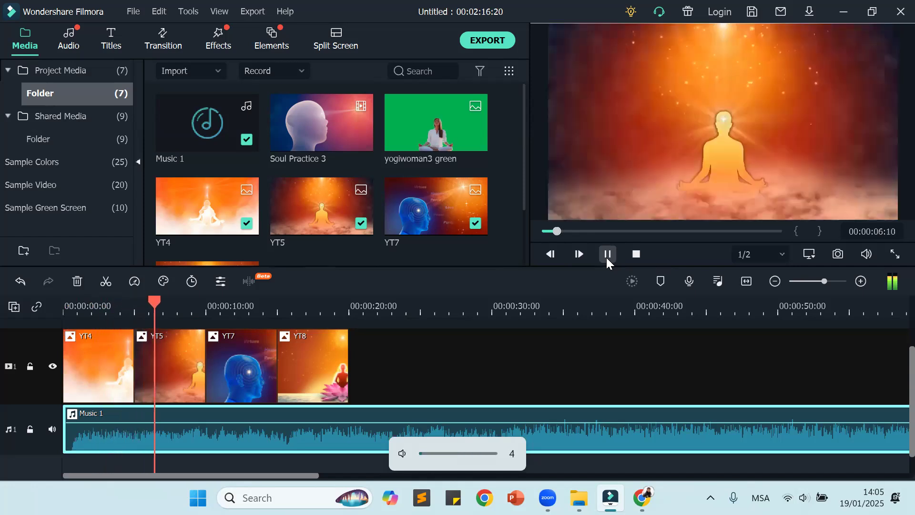
key(XF86AudioRaiseVolume)
key(XF86AudioRaiseVolume)
key(XF86AudioRaiseVolume)
key(XF86AudioRaiseVolume)
key(XF86AudioRaiseVolume)
key(XF86AudioRaiseVolume)
key(XF86AudioRaiseVolume)
key(XF86AudioRaiseVolume)
key(XF86AudioRaiseVolume)
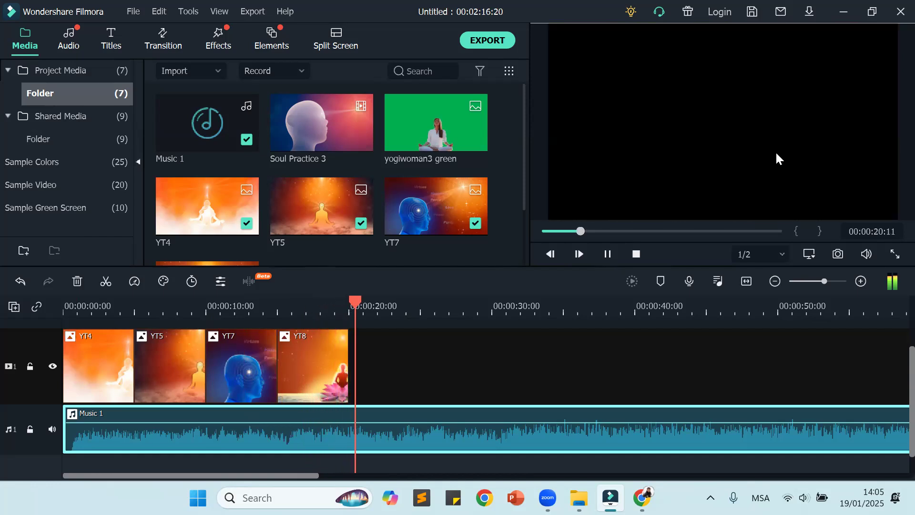
click(604, 252)
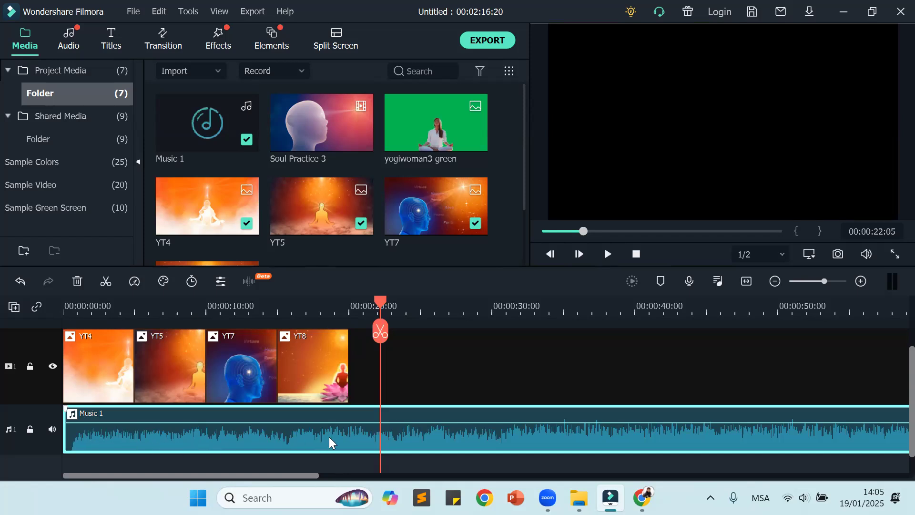
Step: Position the playhead at the end of image YT8, stepping frame by frame to 00:00:19:24
drag(379, 300, 349, 307)
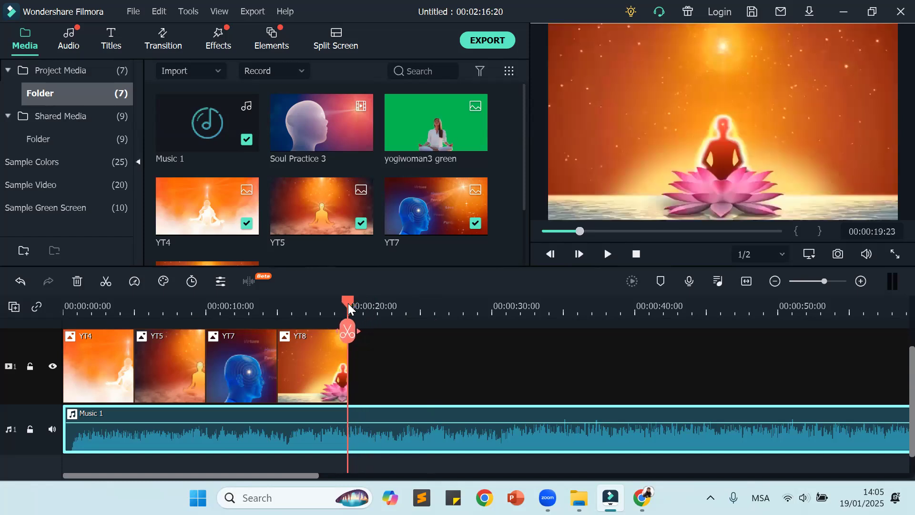
click(604, 260)
click(605, 260)
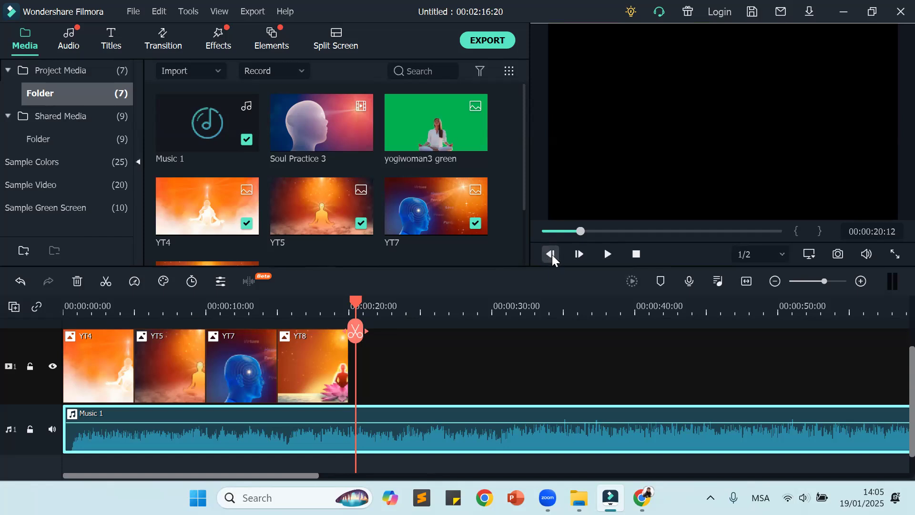
click(551, 254)
click(551, 254)
click(552, 254)
click(555, 254)
click(555, 253)
click(556, 253)
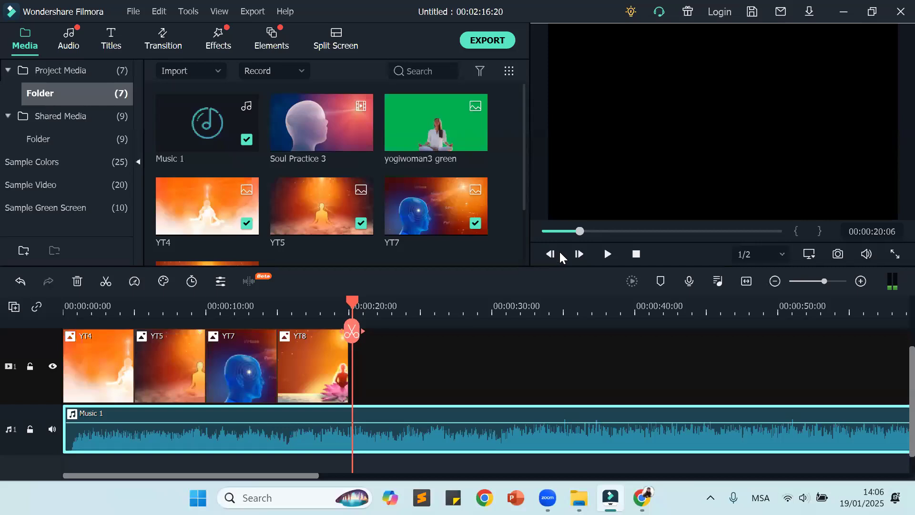
click(549, 256)
click(549, 255)
click(549, 255)
click(549, 255)
click(549, 256)
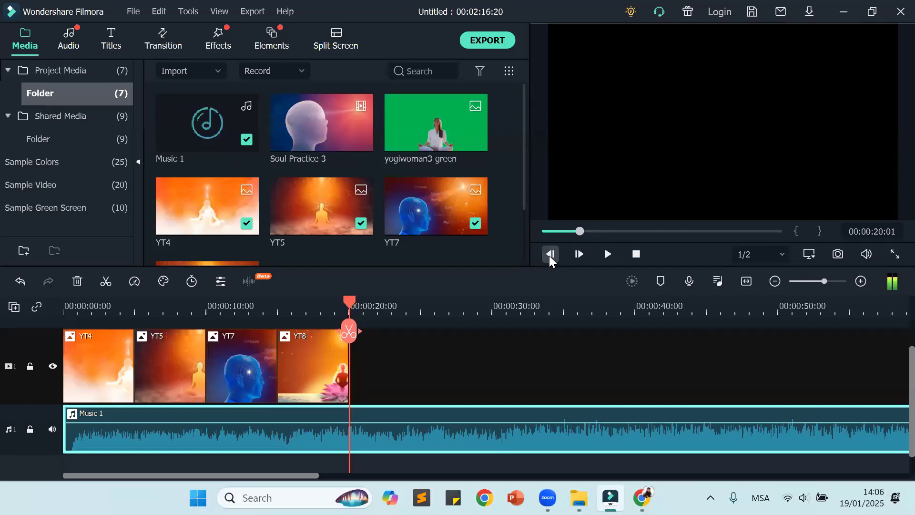
click(549, 255)
click(549, 255)
click(549, 255)
click(549, 255)
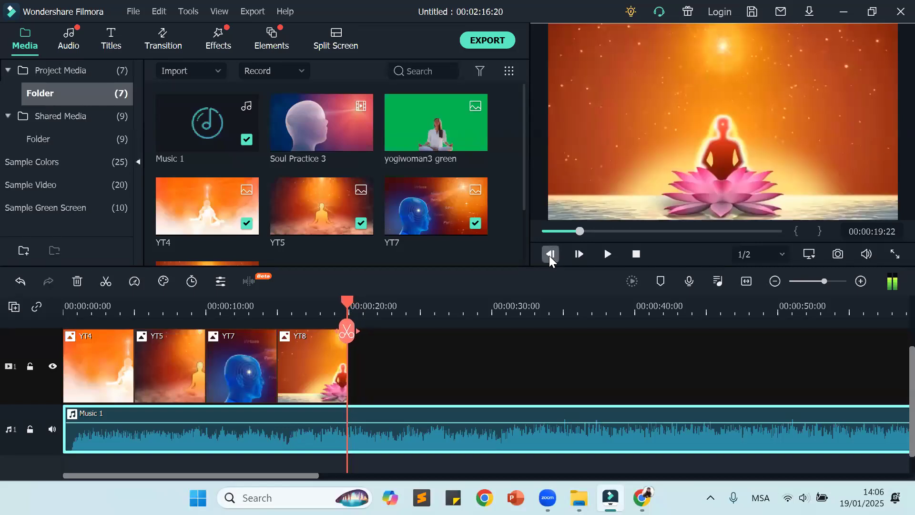
click(576, 255)
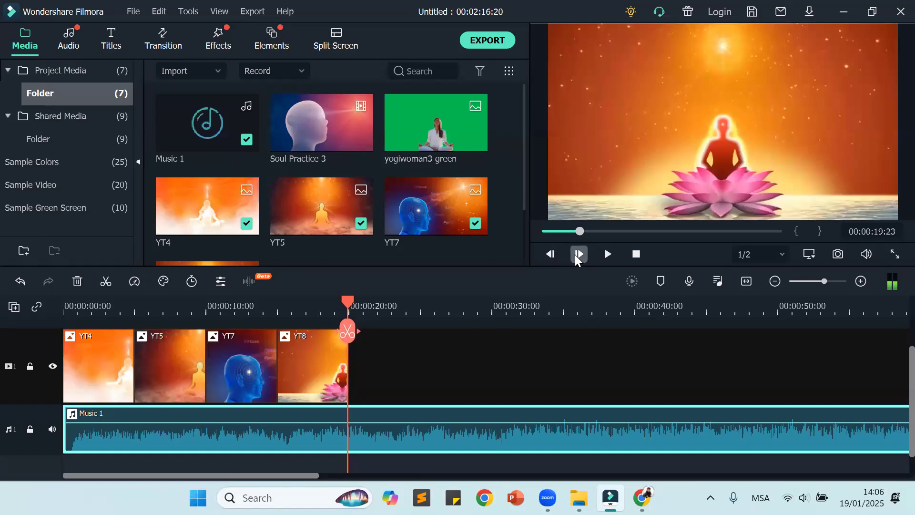
click(577, 254)
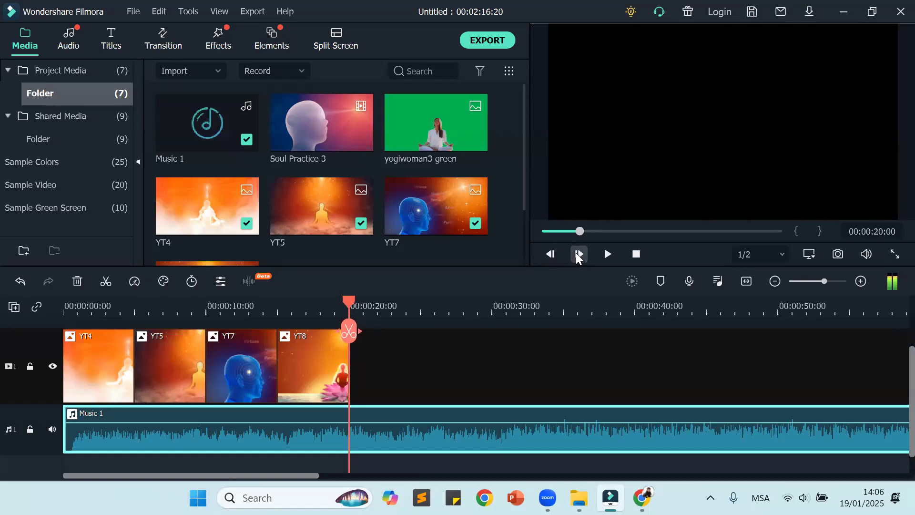
click(551, 254)
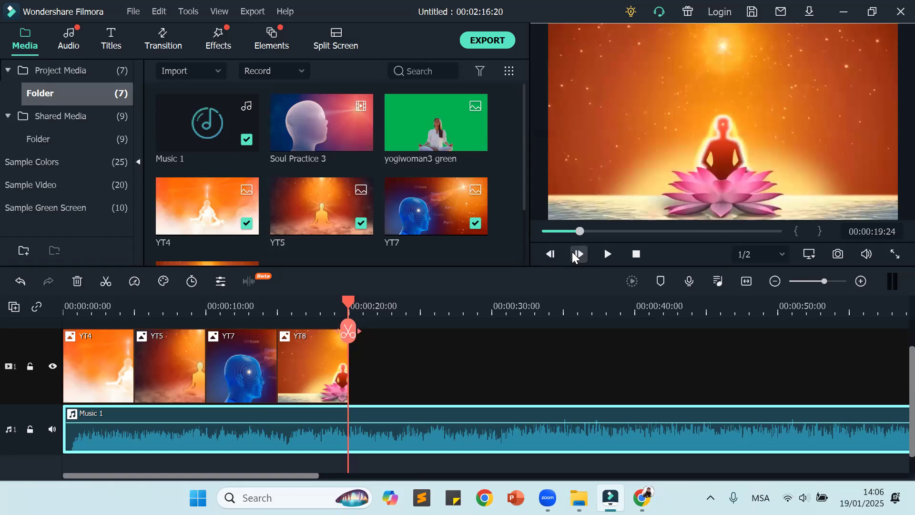
click(575, 255)
click(549, 255)
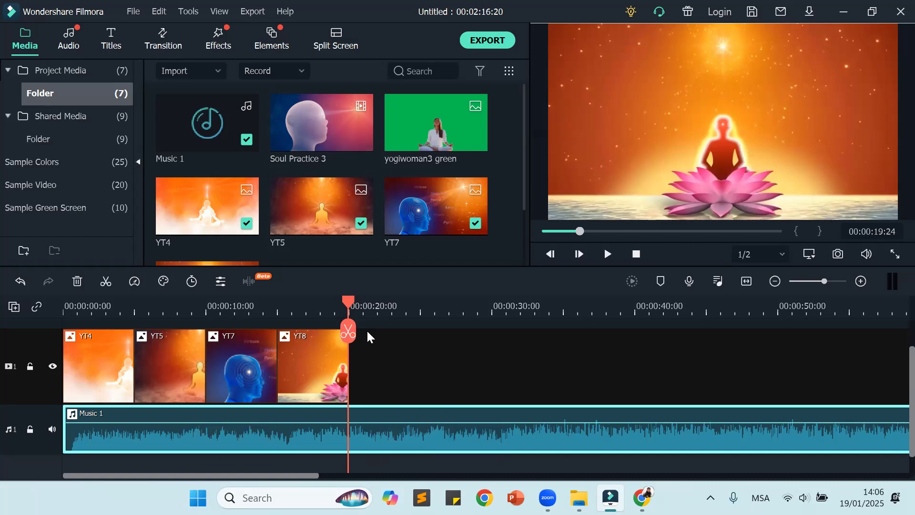
Step: Split Music 1 at 00:00:20:01, select each part in turn, and undo the split
drag(350, 336, 351, 336)
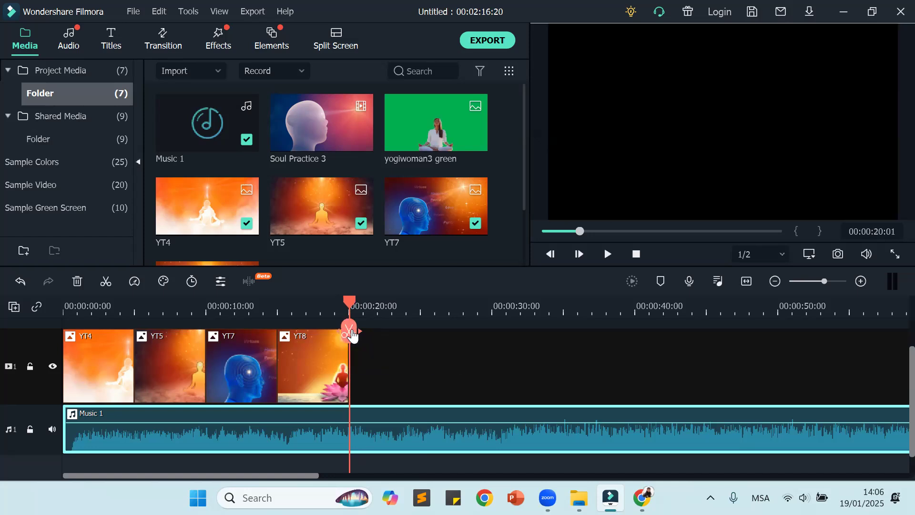
click(351, 335)
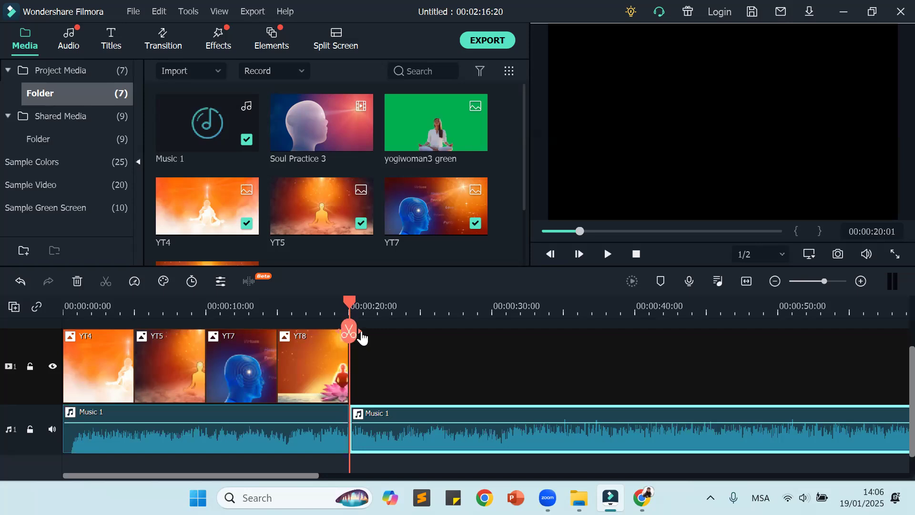
click(284, 446)
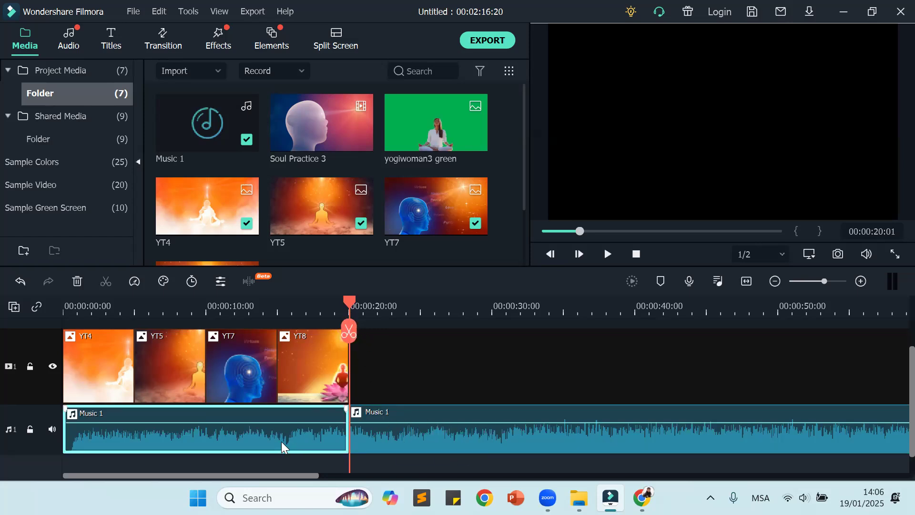
click(423, 447)
click(322, 448)
key(ctrl+z)
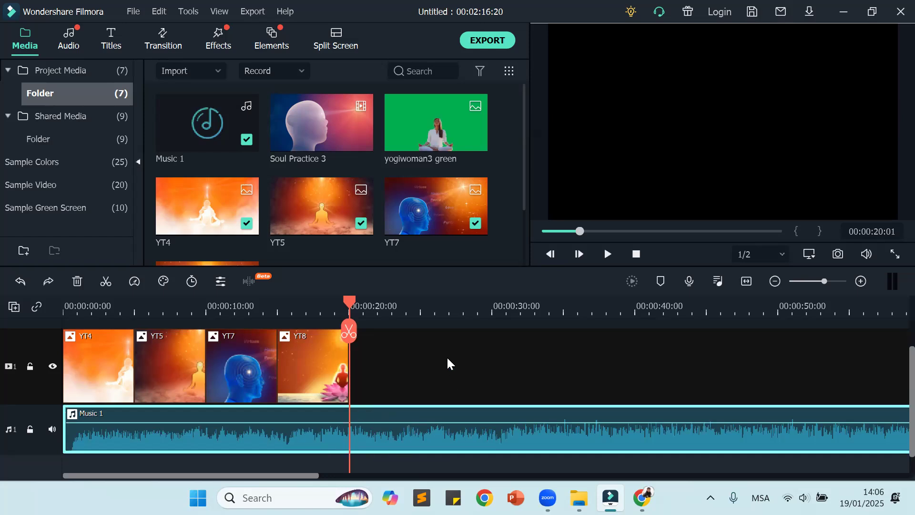
Step: Move the playhead to 00:00:19:23 at the end of YT8 and split Music 1 there
click(448, 359)
click(352, 308)
drag(434, 315, 347, 325)
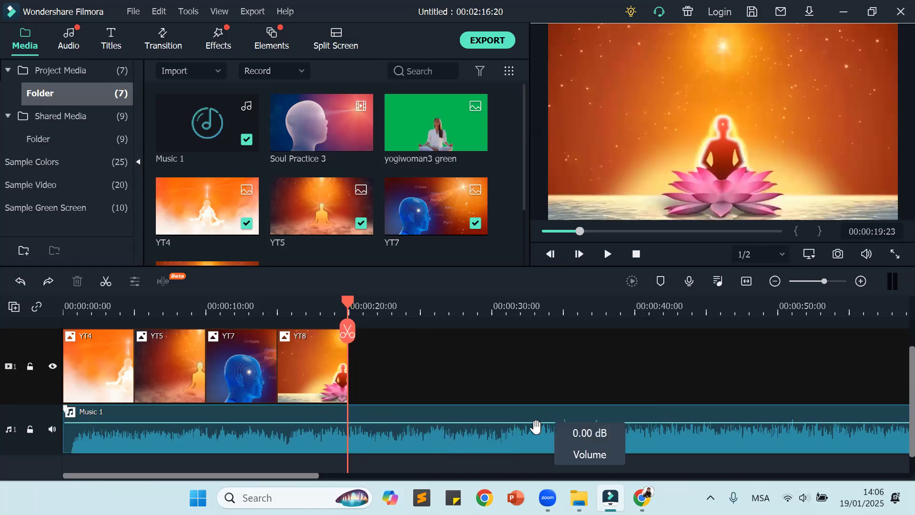
click(534, 441)
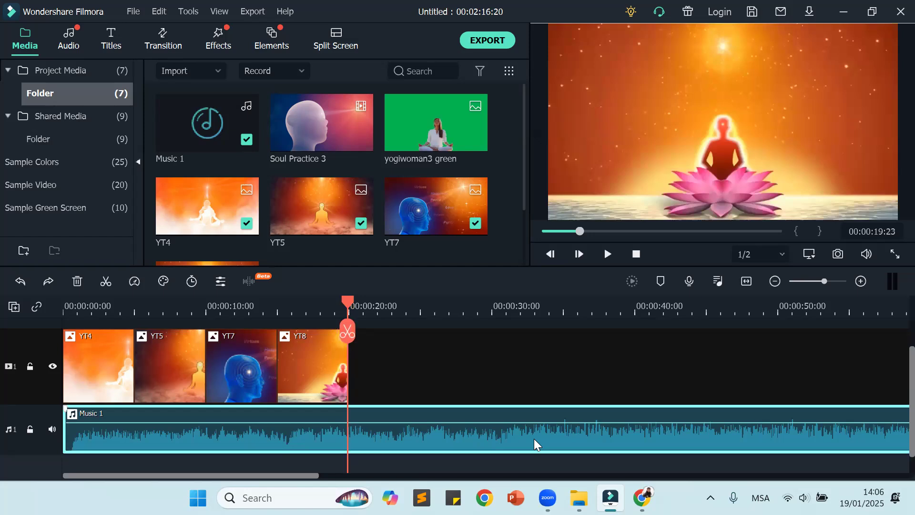
click(348, 331)
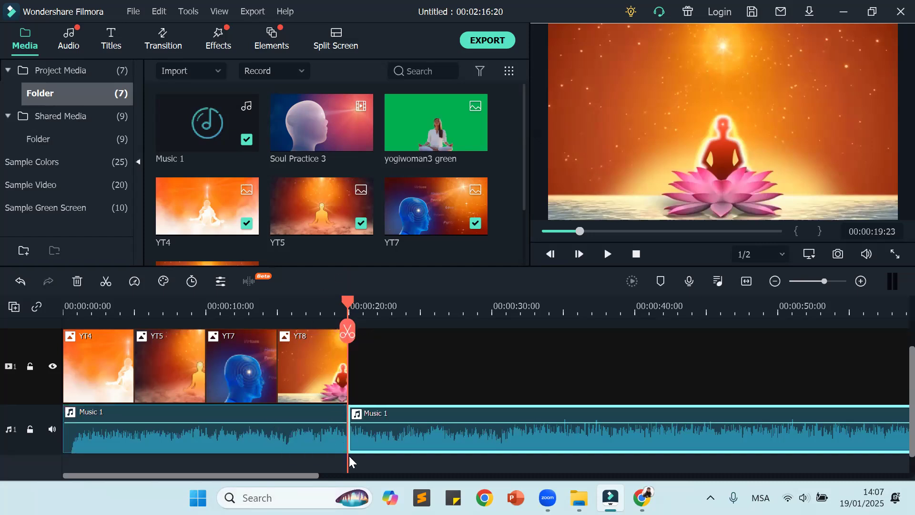
Step: Delete the part of Music 1 that extends beyond the images and return the playhead to the start of the timeline
click(292, 439)
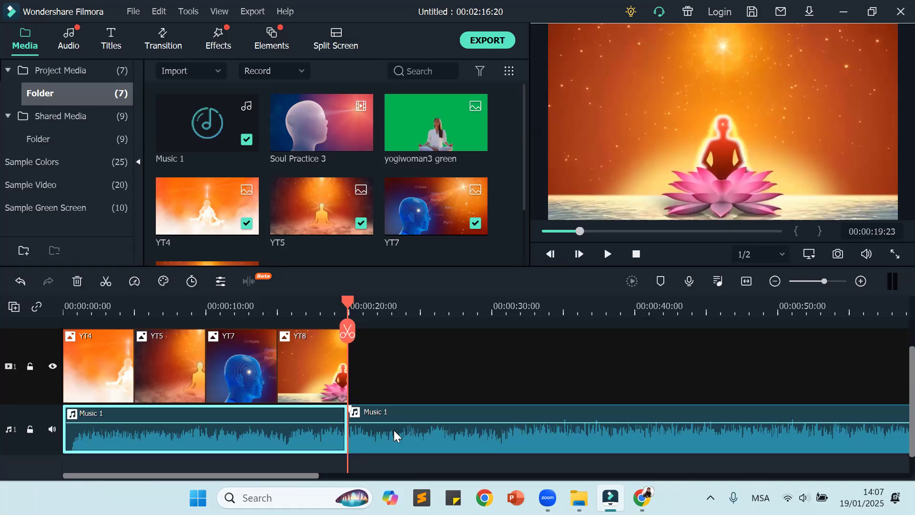
click(394, 430)
click(281, 426)
click(374, 429)
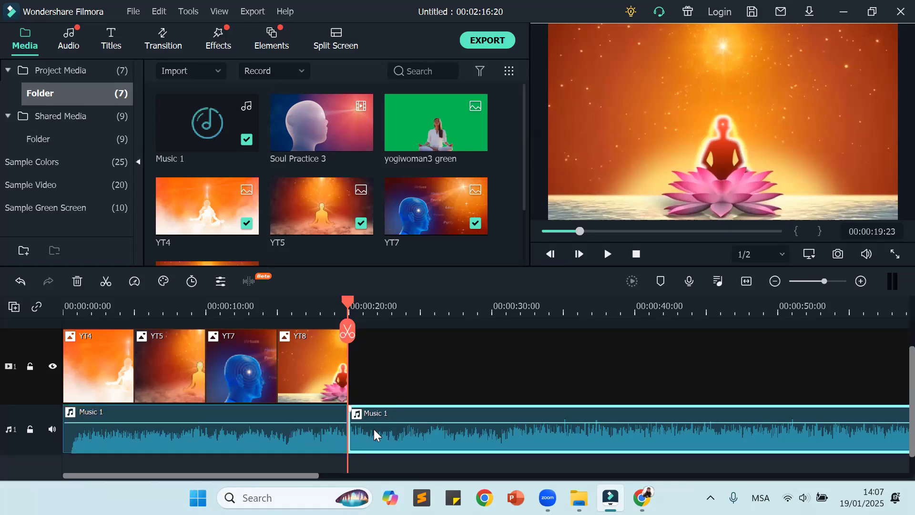
click(266, 441)
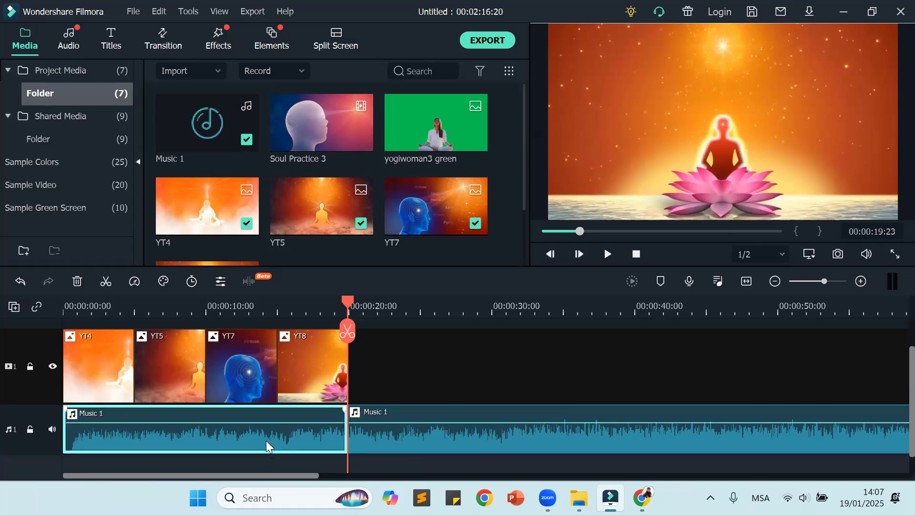
click(401, 436)
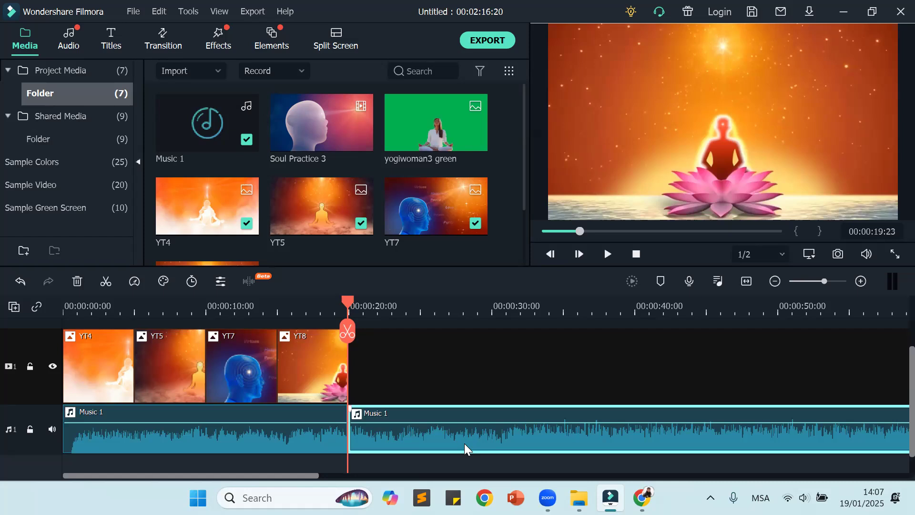
key(Delete)
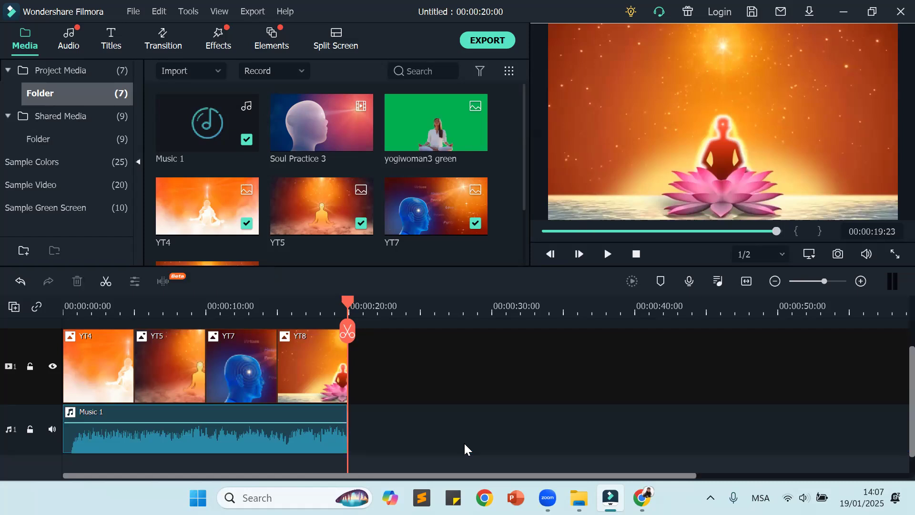
drag(348, 301, 41, 310)
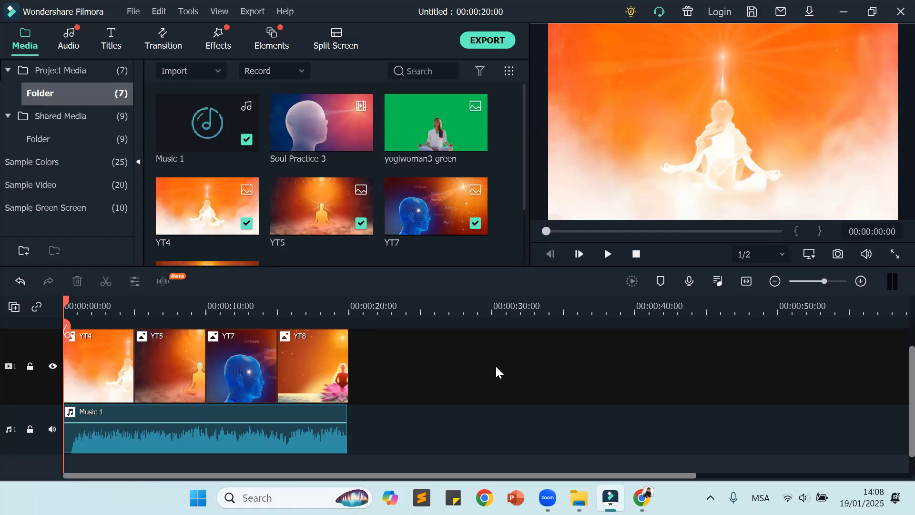
Step: Play the timeline through to the end with the sound volume raised and return the playhead to the start
click(607, 254)
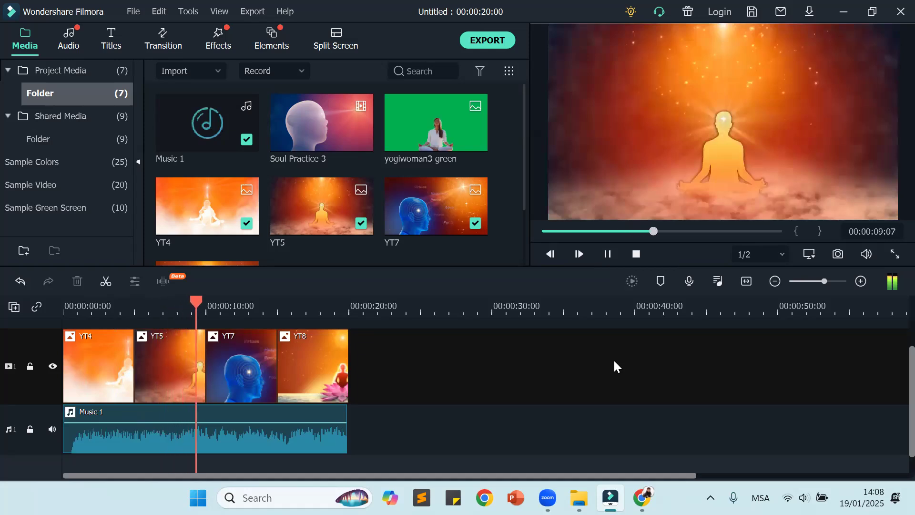
key(XF86AudioRaiseVolume)
key(XF86AudioRaiseVolume)
key(XF86AudioRaiseVolume)
key(XF86AudioRaiseVolume)
key(XF86AudioRaiseVolume)
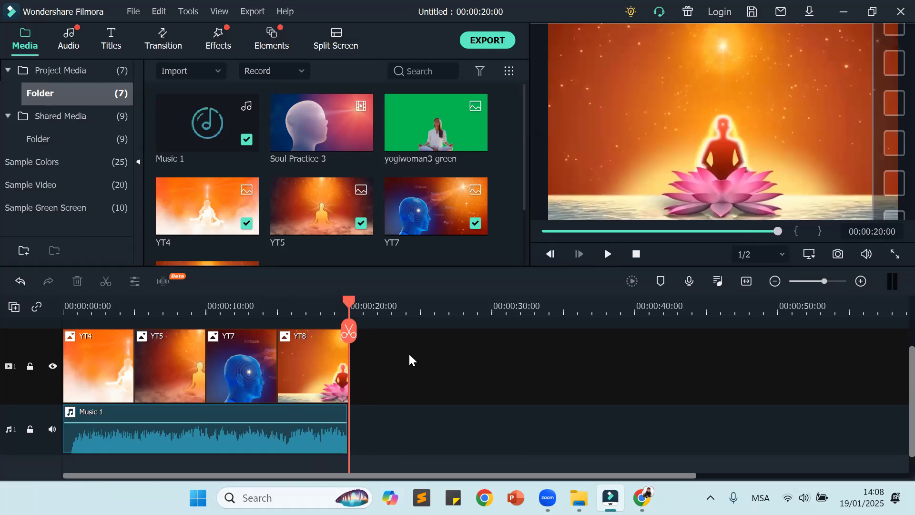
drag(350, 302, 7, 346)
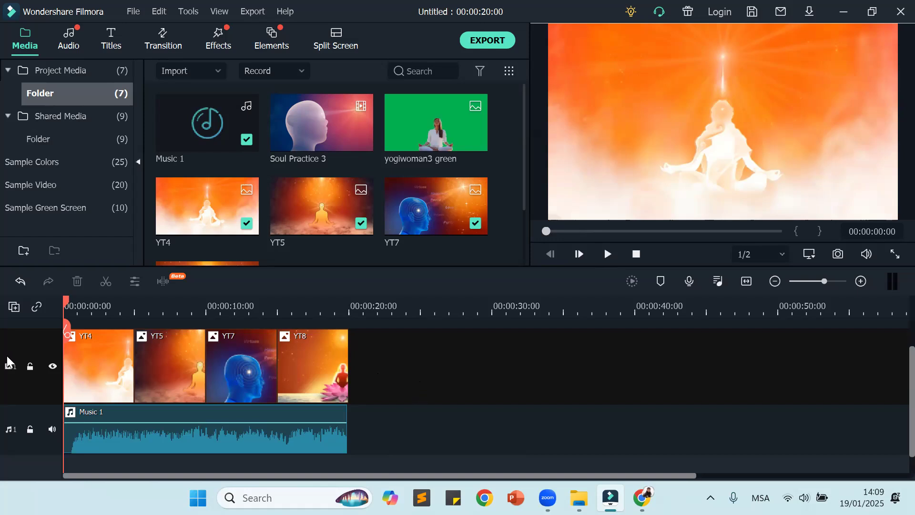
Step: Undo the deletion and the split of Music 1 to restore the full clip
click(747, 281)
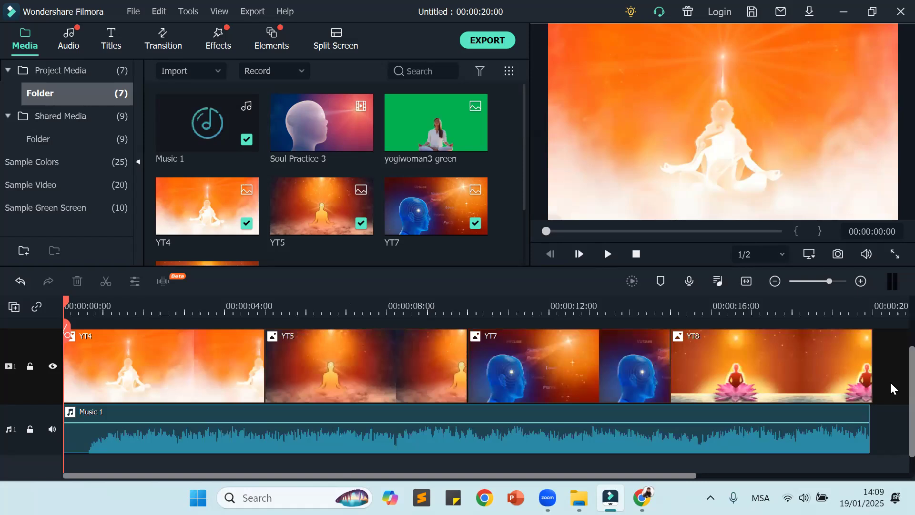
key(ctrl+z)
key(ctrl+z)
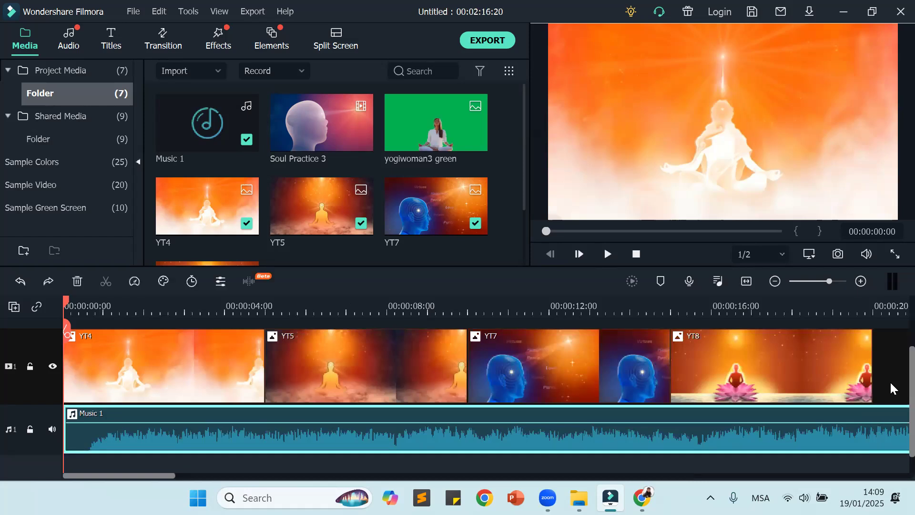
click(747, 281)
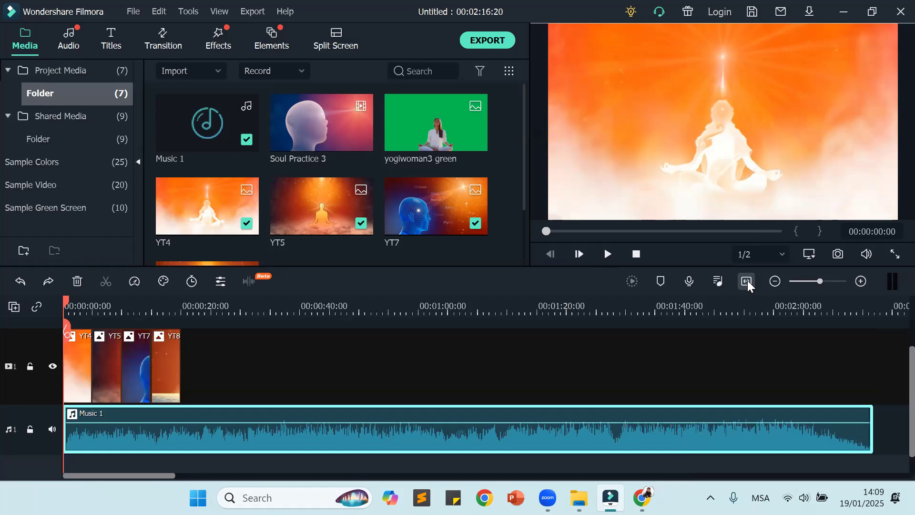
click(183, 361)
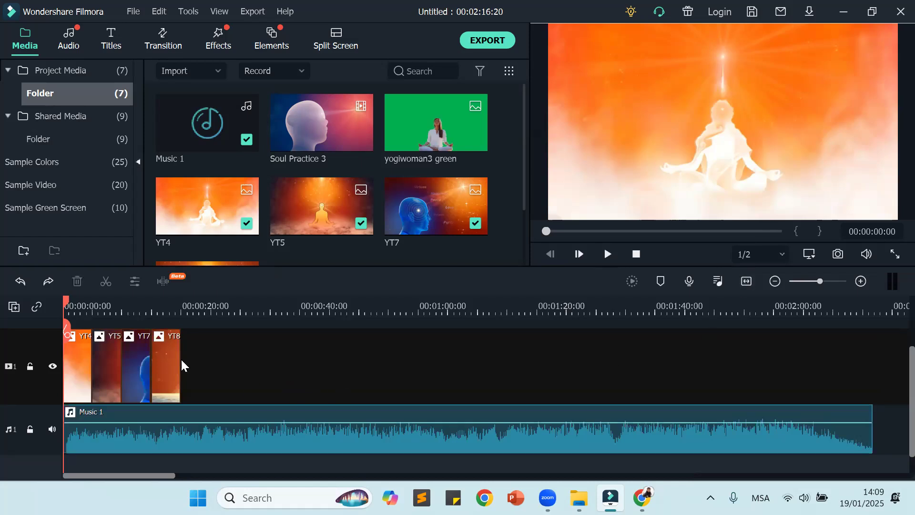
Step: Split Music 1 at 00:00:19:19, just before the end of YT8, and delete the part after the split
drag(63, 302, 180, 315)
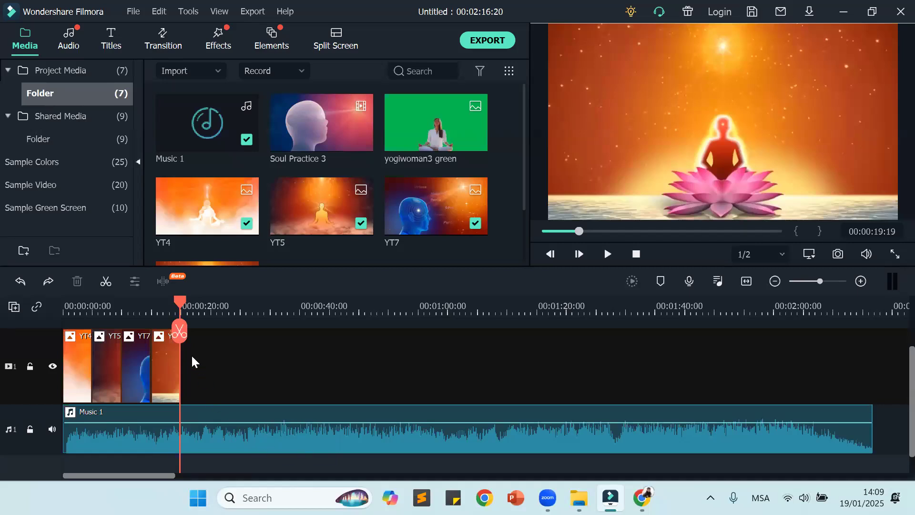
click(239, 436)
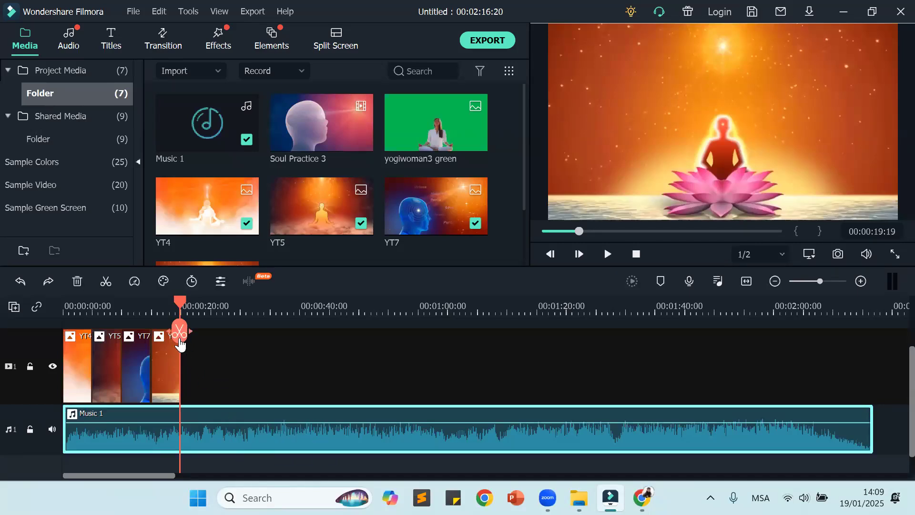
click(179, 335)
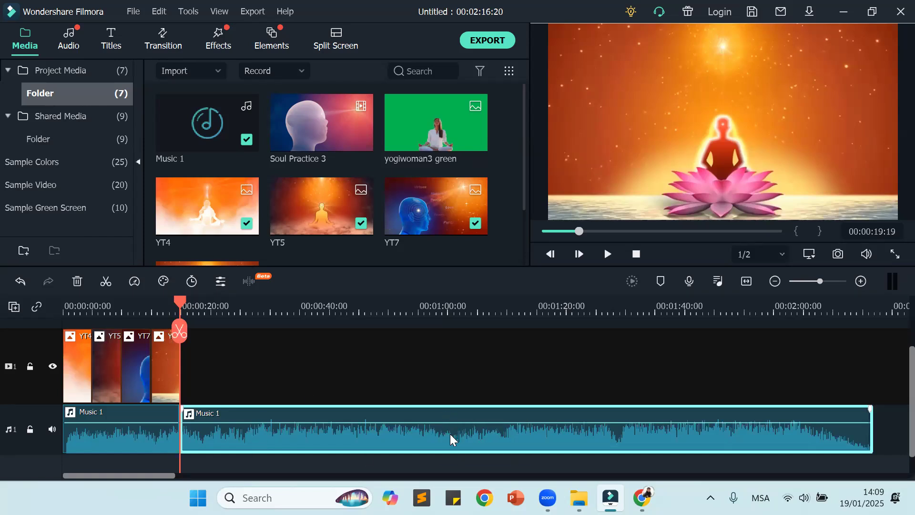
key(Delete)
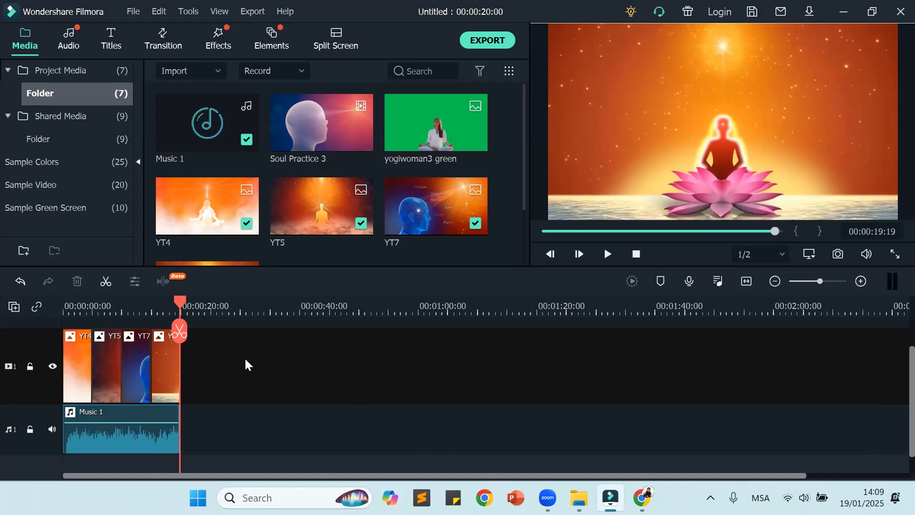
Step: Play the timeline from the start, pausing and resuming playback, and return the playhead to the beginning
drag(182, 301, 10, 347)
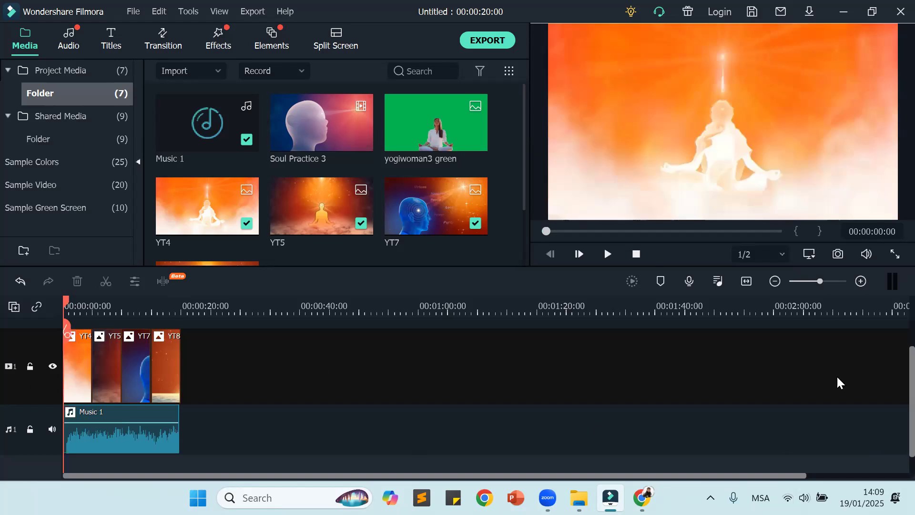
click(746, 281)
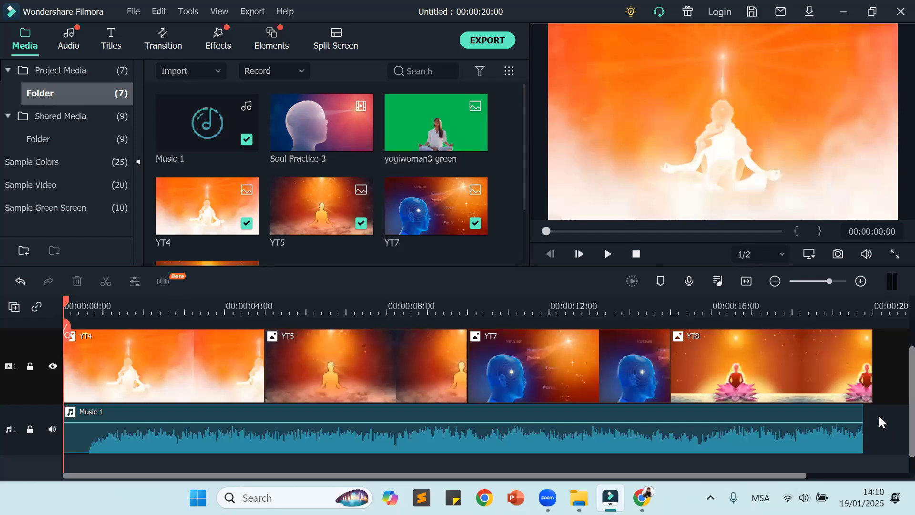
click(607, 254)
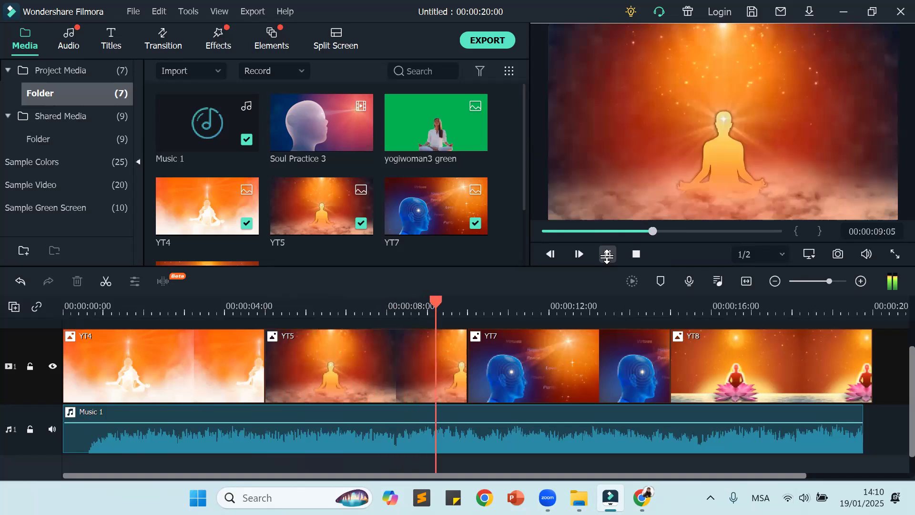
key(space)
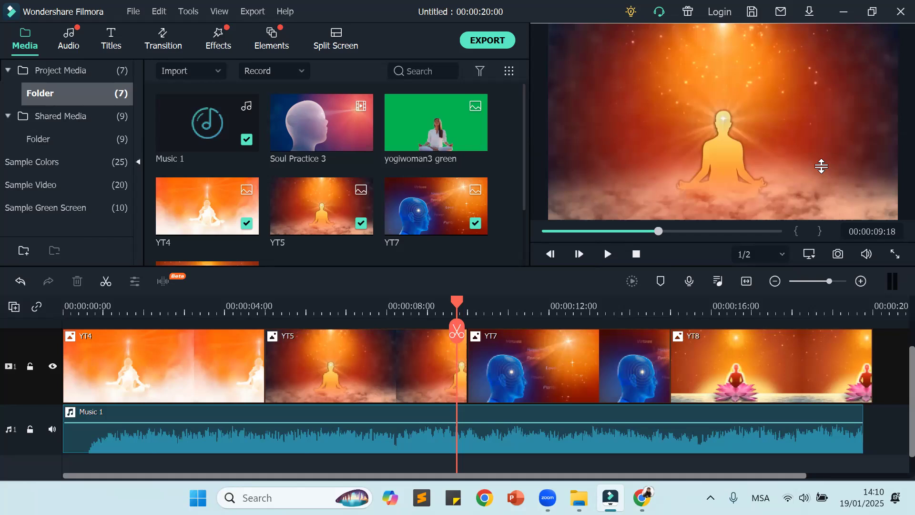
click(607, 254)
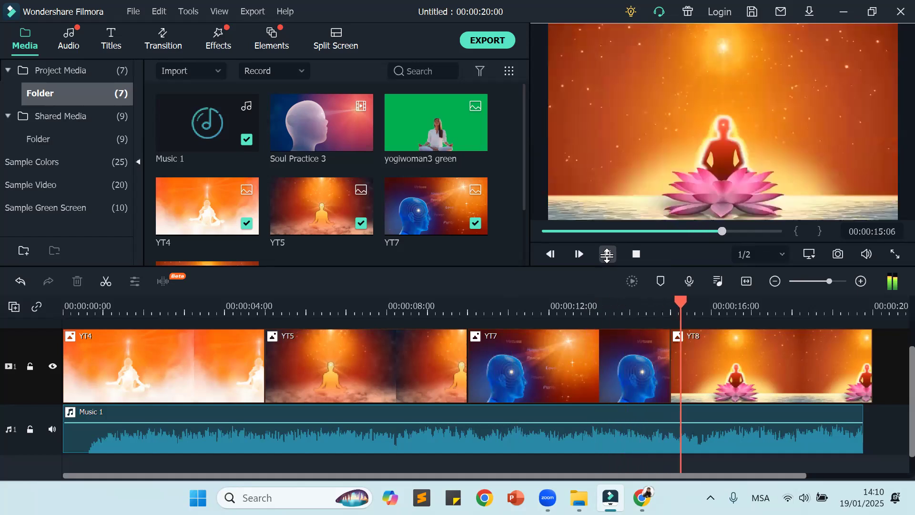
click(607, 254)
click(742, 307)
drag(742, 307, 1, 340)
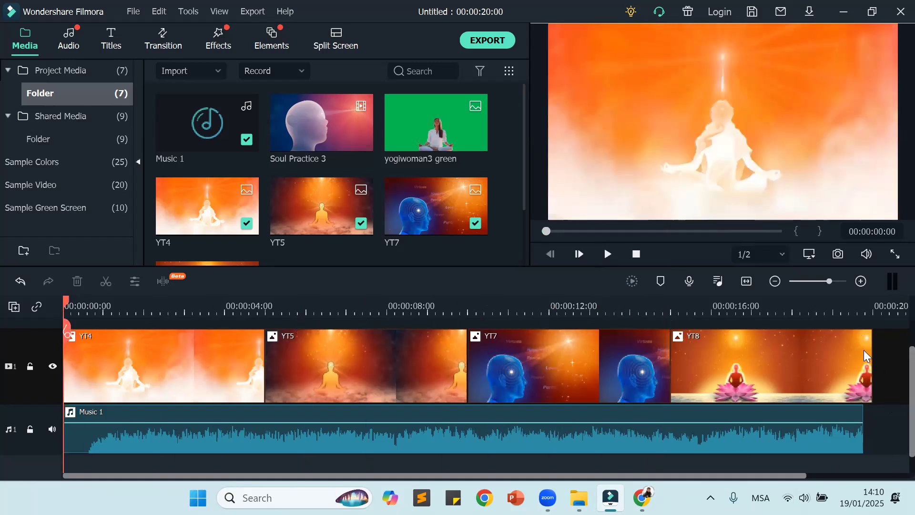
Step: Trim the end of image YT8 to line up with the end of Music 1 at 00:00:19:19
click(817, 352)
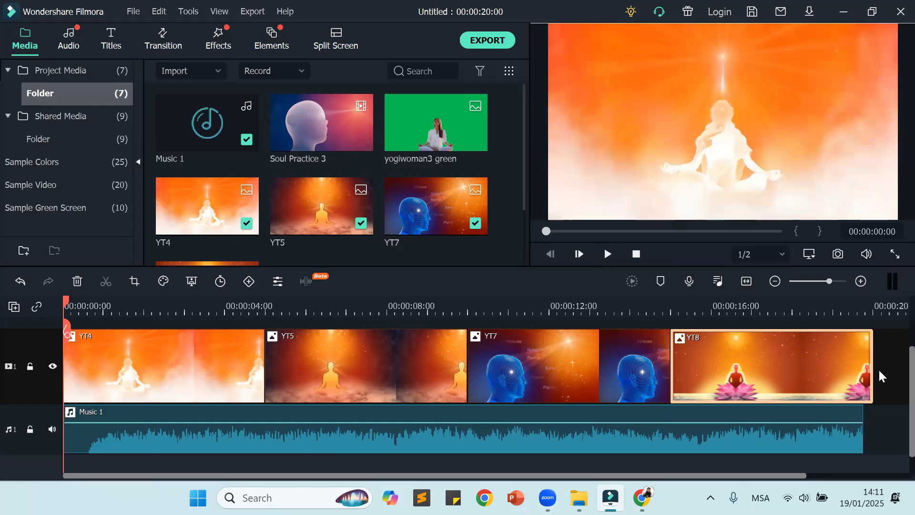
mouse_move(873, 360)
mouse_down()
mouse_move(776, 361)
mouse_move(867, 370)
mouse_up()
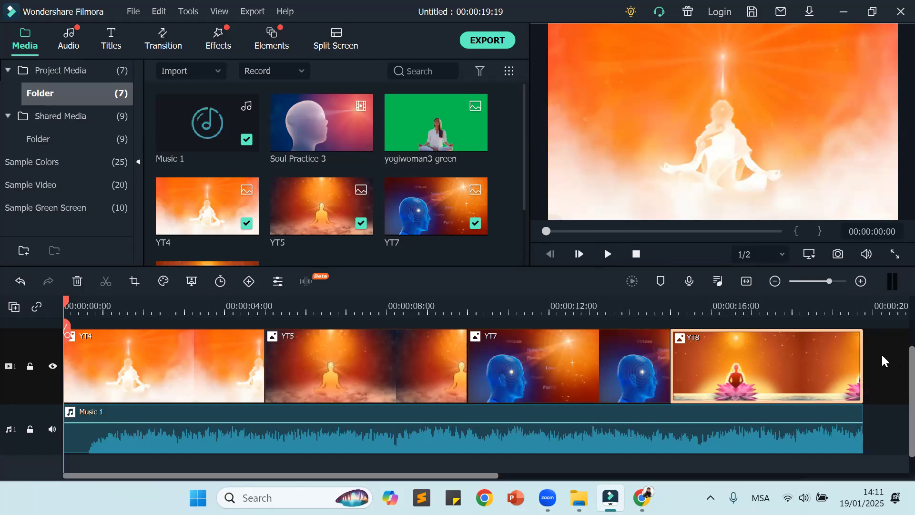
click(882, 356)
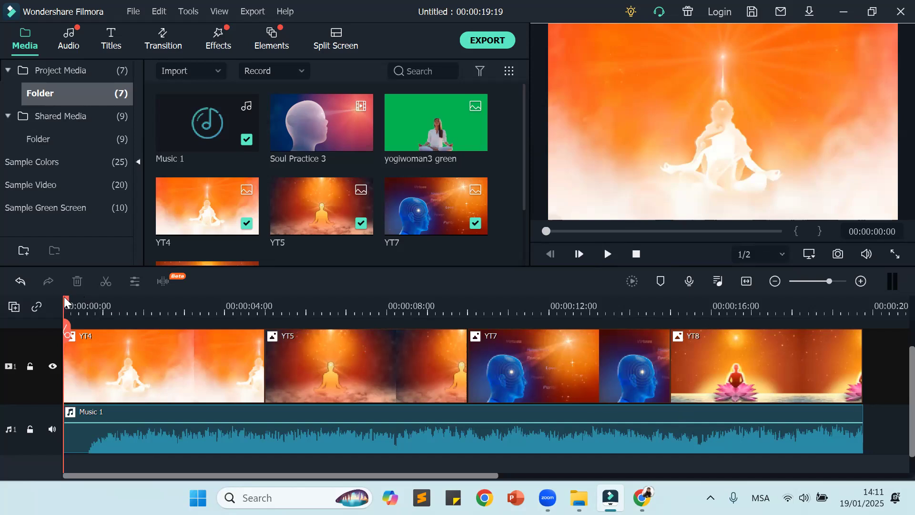
drag(63, 301, 23, 280)
Step: Look through the audio and titles libraries and browse the included transitions
click(70, 42)
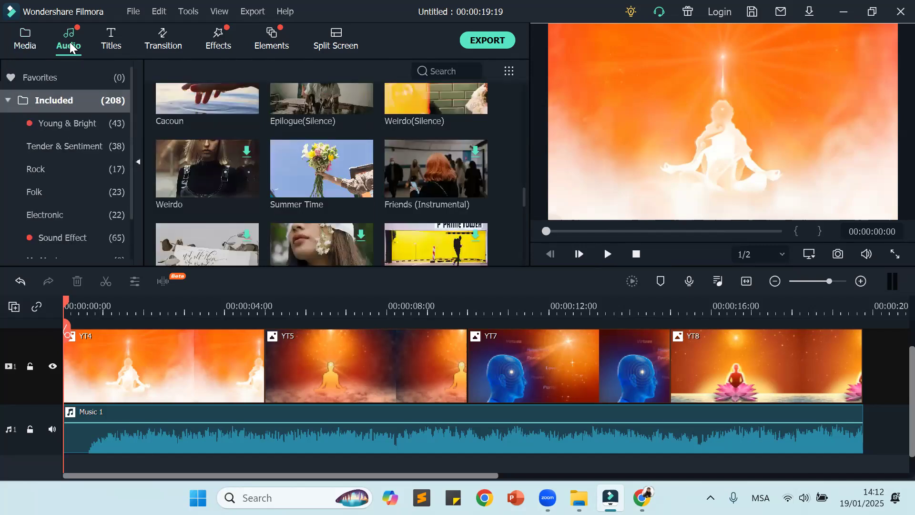
click(114, 45)
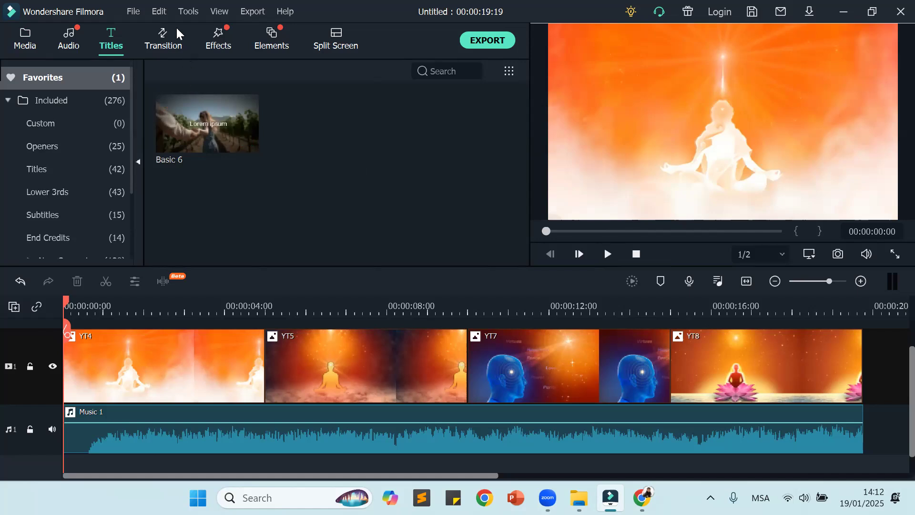
click(161, 42)
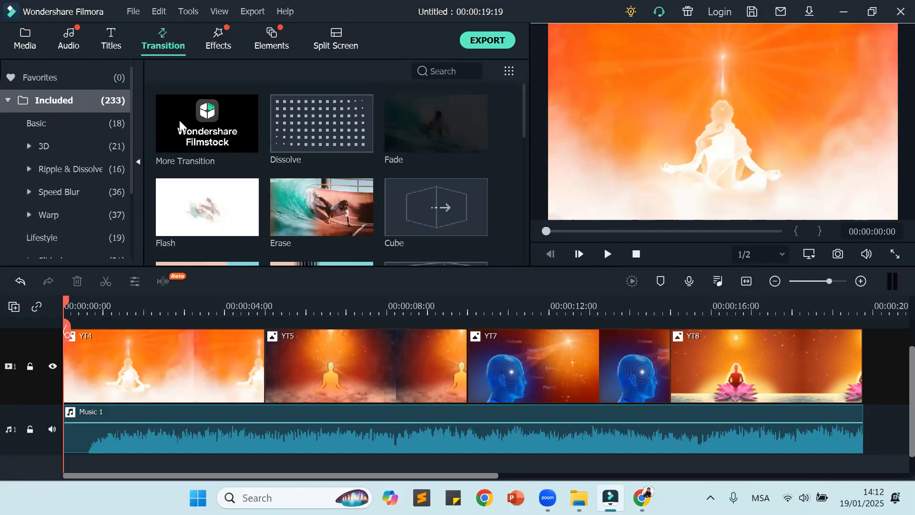
scroll(437, 195, down, 3)
scroll(437, 191, down, 10)
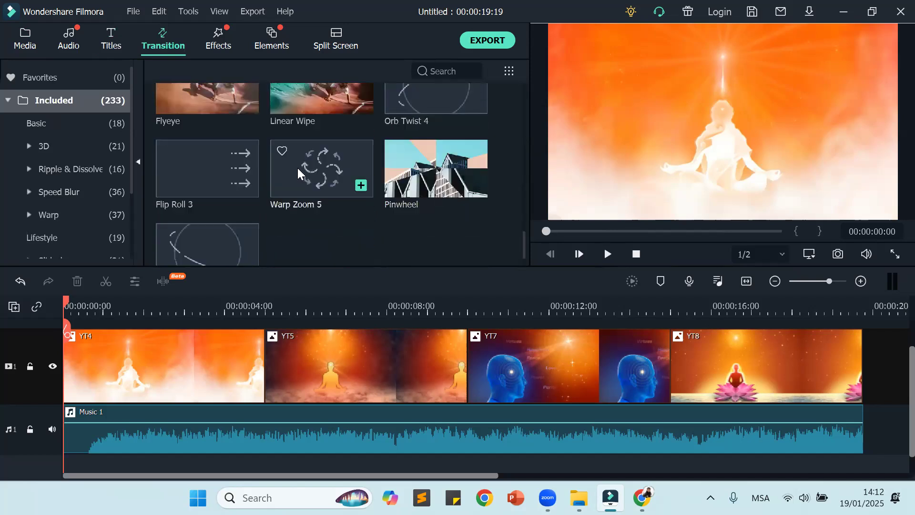
scroll(400, 203, up, 3)
scroll(402, 195, up, 8)
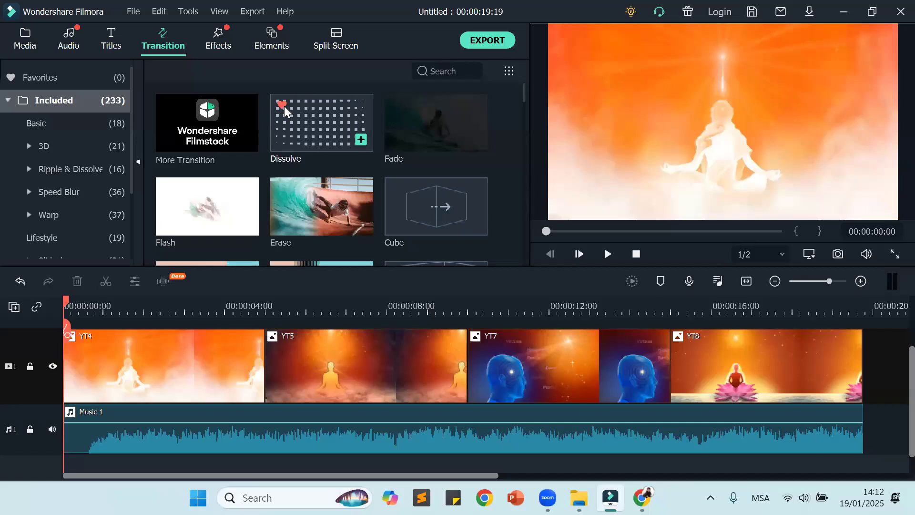
Step: Examine the range of included transitions, from Dissolve and Fade through to Zoom and Push
click(445, 71)
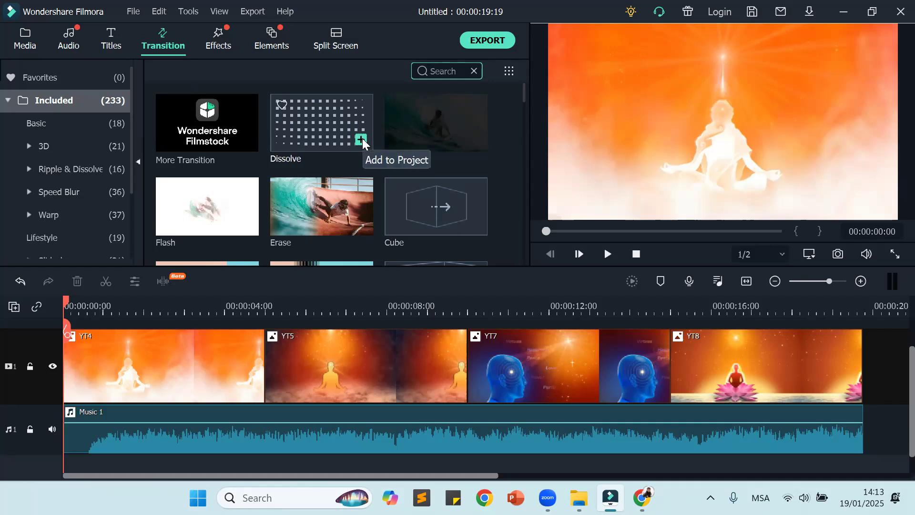
click(362, 139)
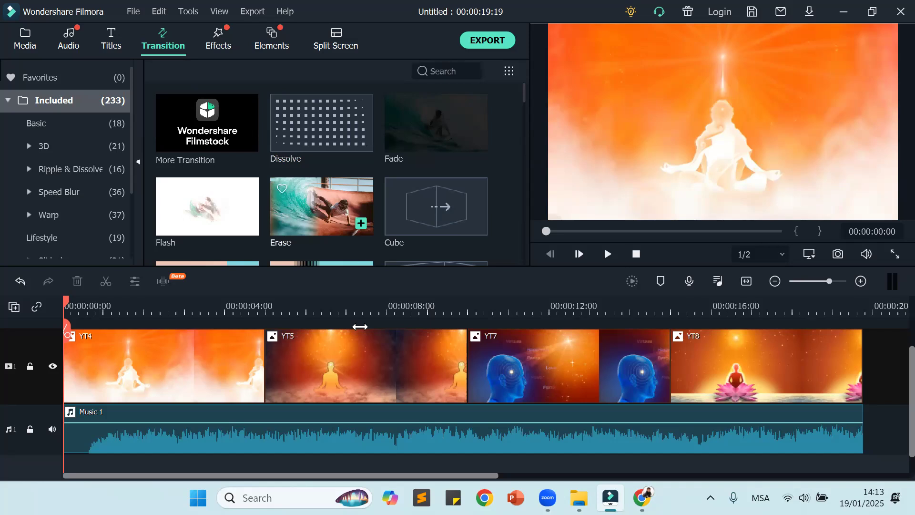
scroll(369, 386, up, 1)
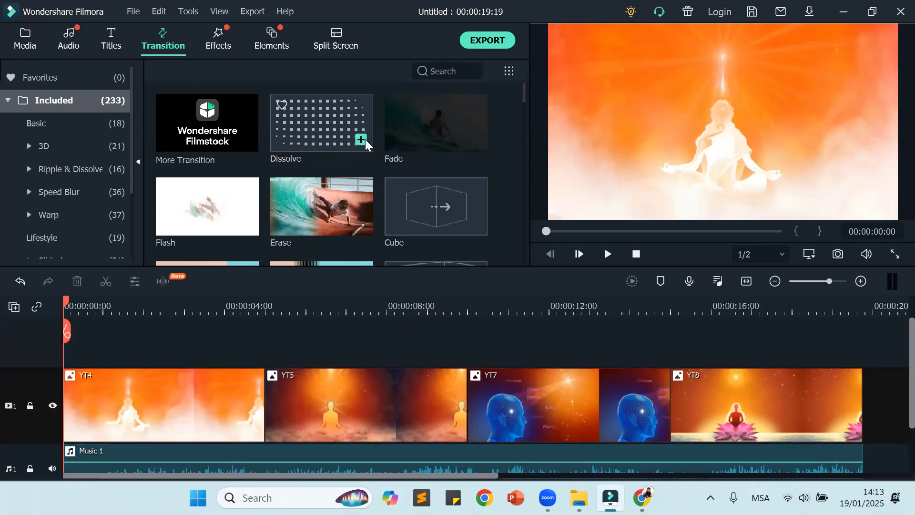
scroll(344, 145, down, 5)
scroll(389, 400, down, 2)
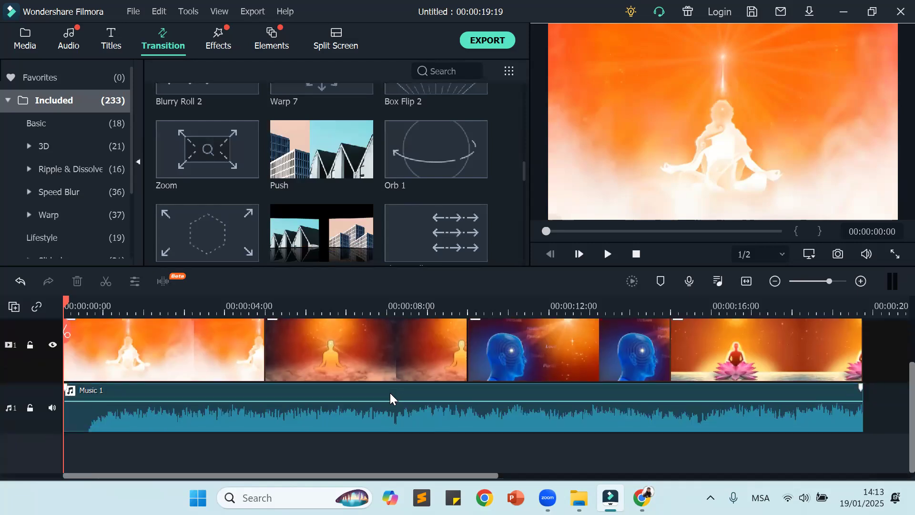
scroll(390, 393, up, 2)
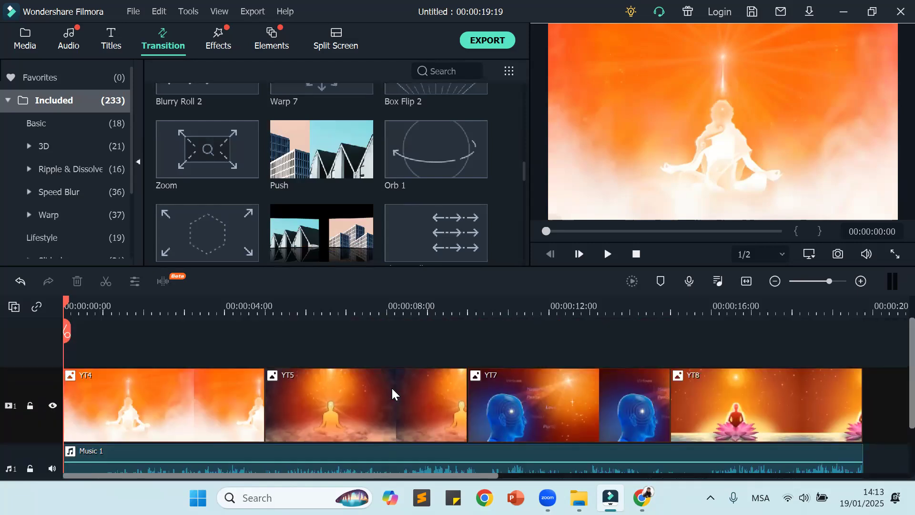
scroll(378, 145, up, 5)
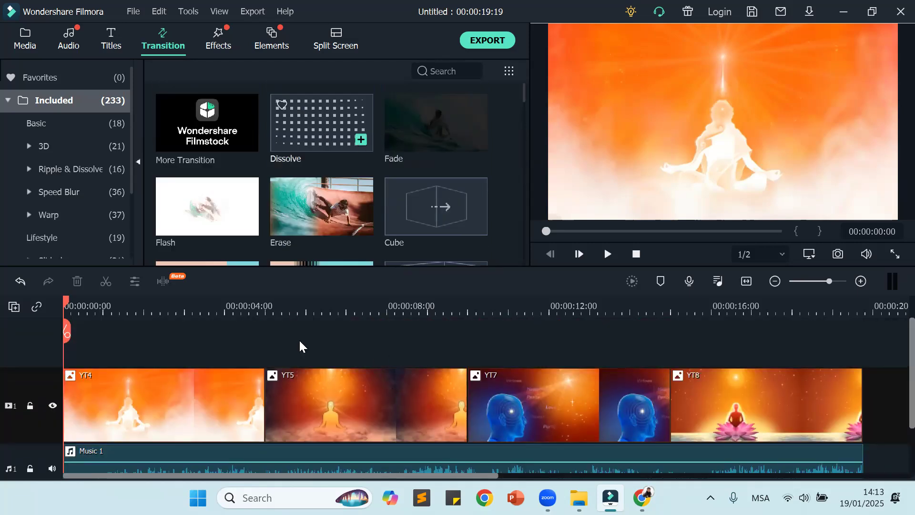
scroll(283, 363, down, 2)
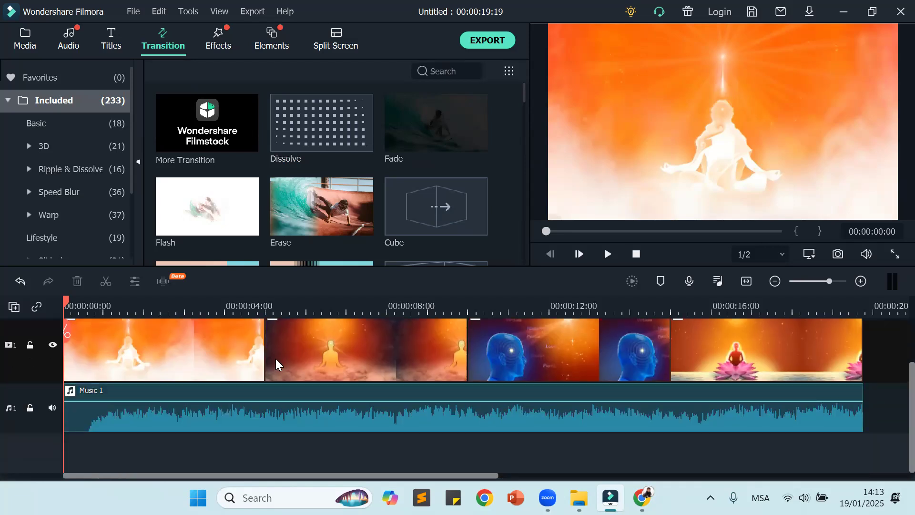
scroll(276, 363, up, 2)
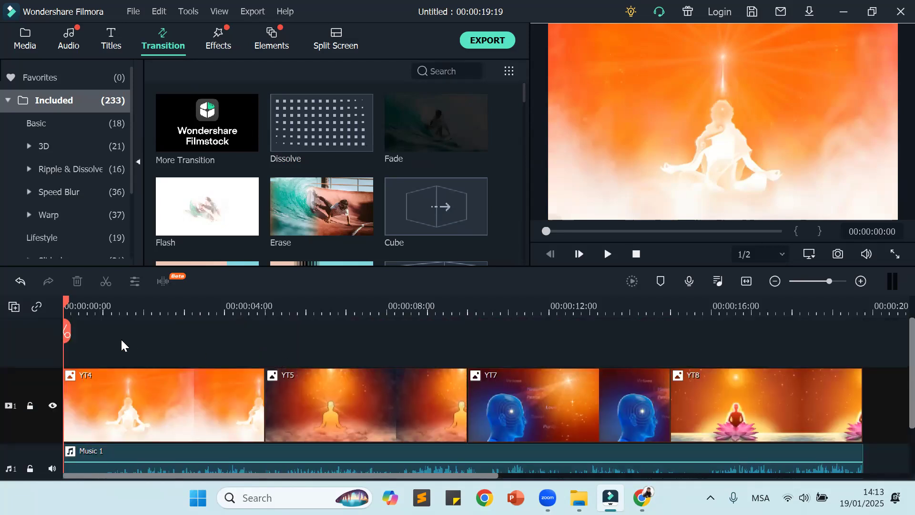
Step: Place the Dissolve transition between images YT4 and YT5 and undo the placement
mouse_move(334, 119)
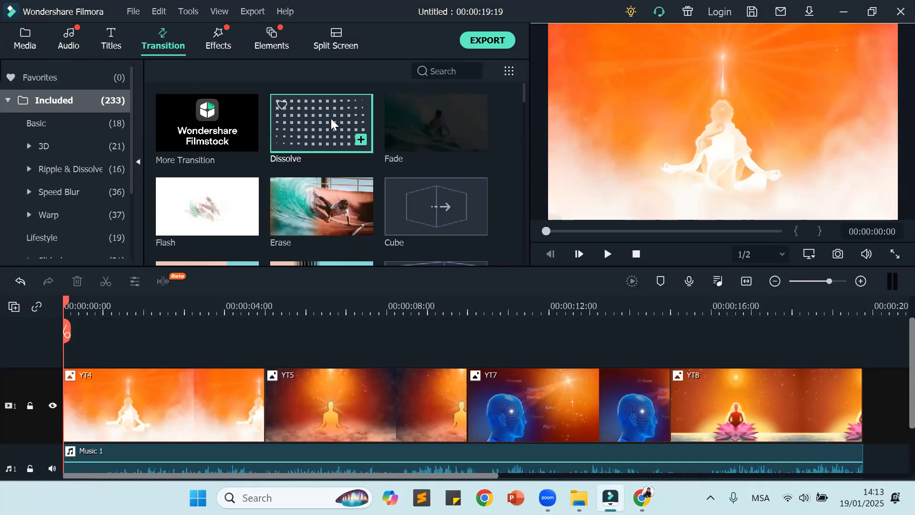
drag(330, 118, 313, 386)
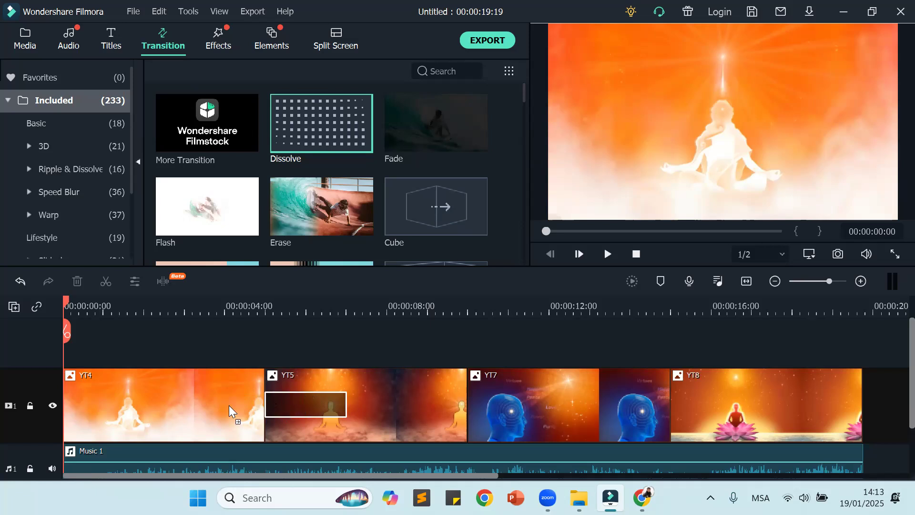
drag(229, 407, 334, 397)
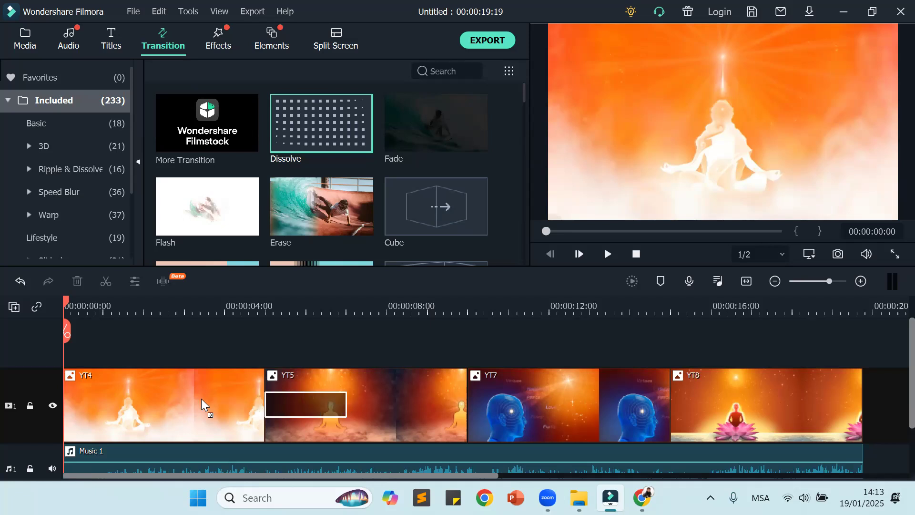
drag(201, 398, 260, 403)
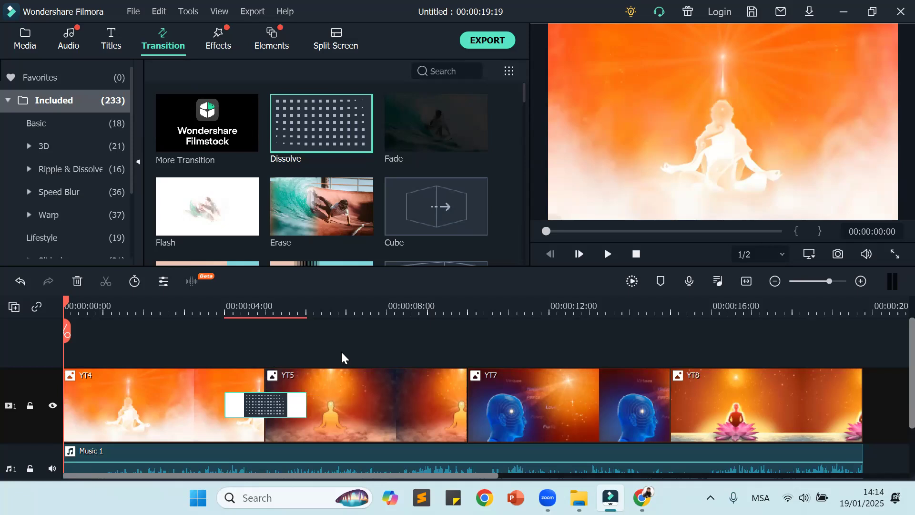
key(ctrl+z)
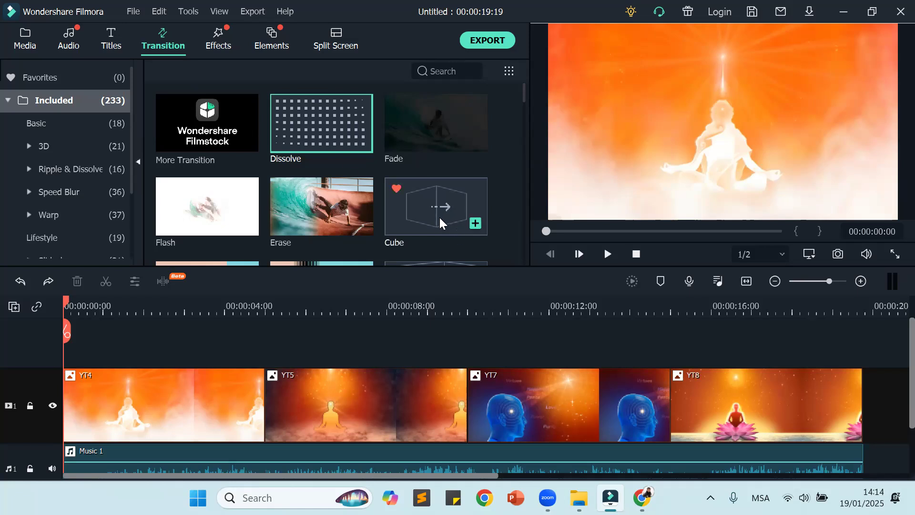
Step: Browse the transitions again and open the Dissolve transition in the preview
scroll(411, 209, down, 3)
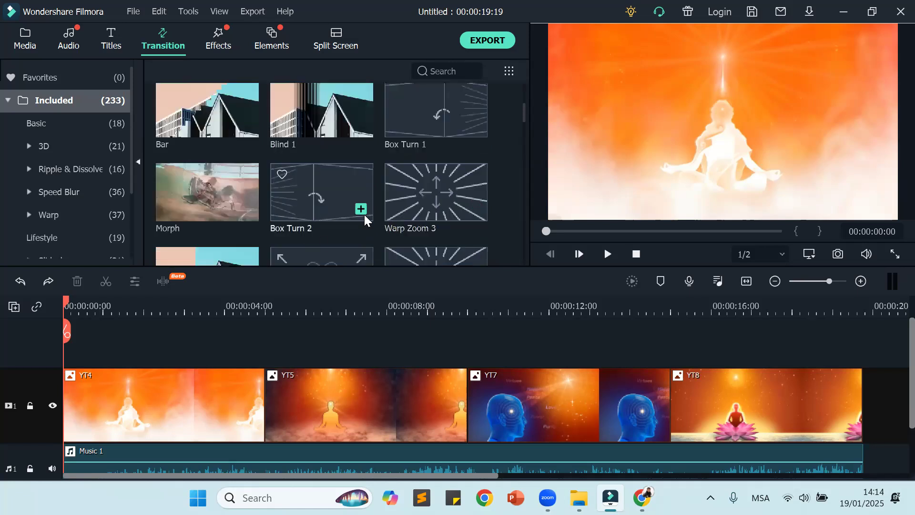
scroll(408, 208, up, 3)
scroll(295, 225, down, 3)
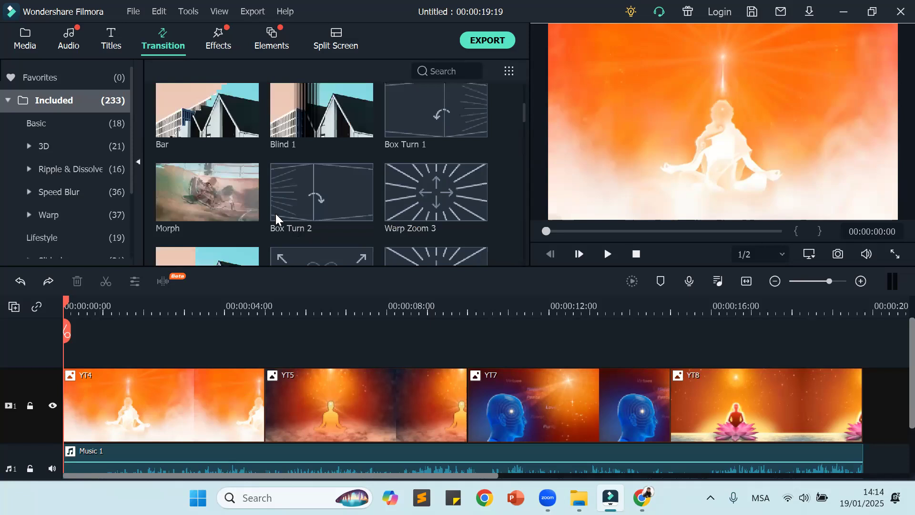
scroll(323, 110, up, 4)
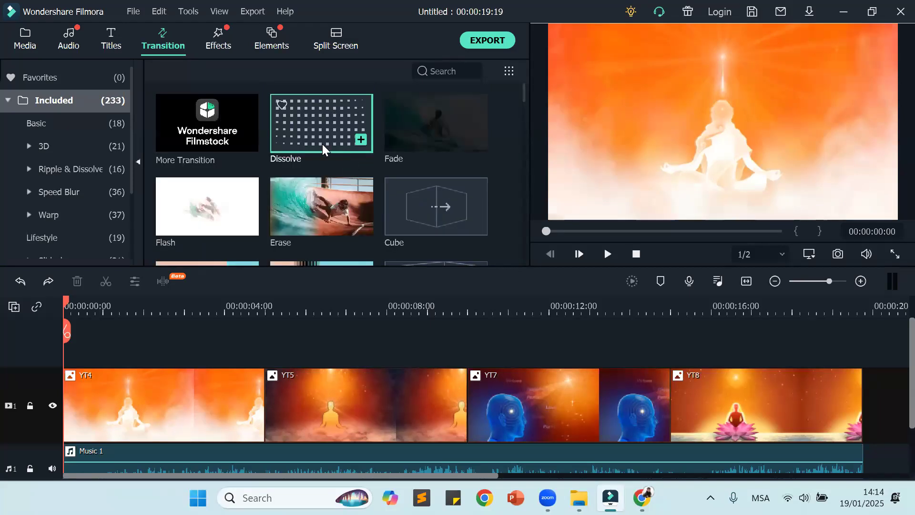
click(318, 119)
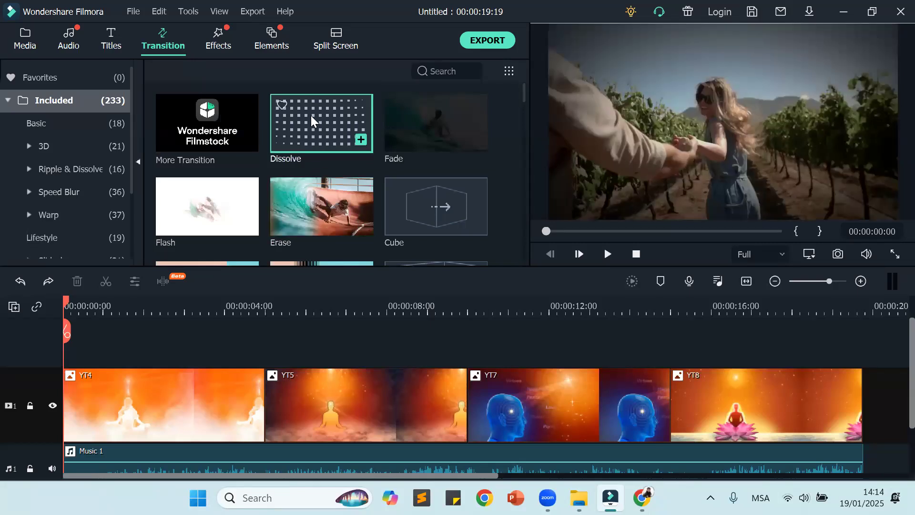
Step: Place the Dissolve transition between images YT4 and YT5, play the video from the start, and return to the beginning
drag(310, 115, 290, 331)
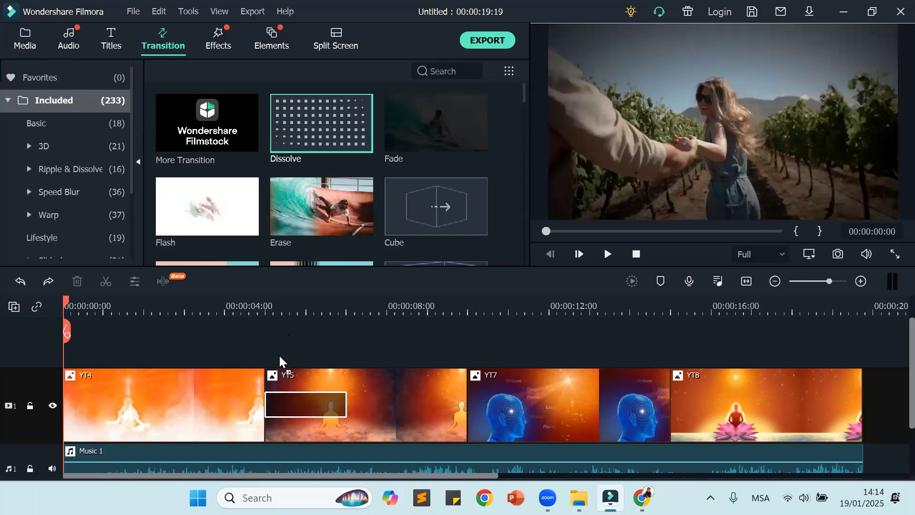
drag(266, 387, 255, 392)
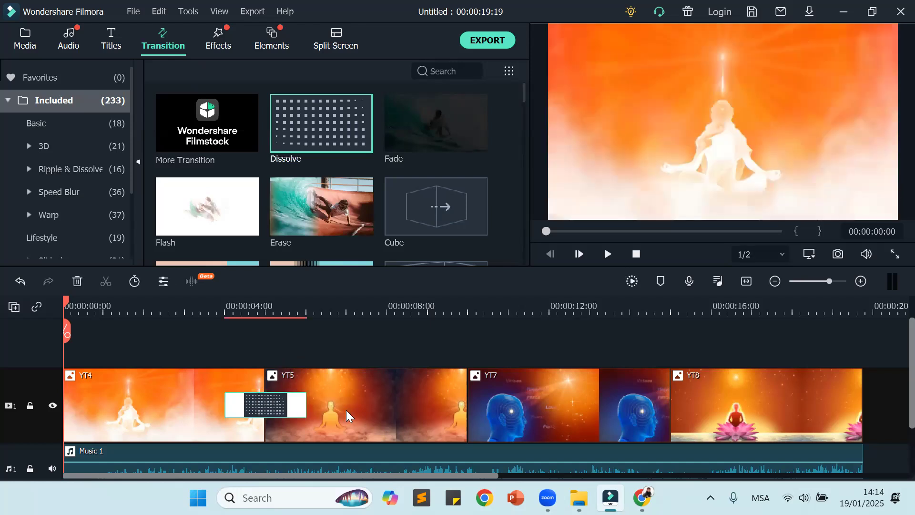
drag(65, 301, 30, 339)
click(608, 260)
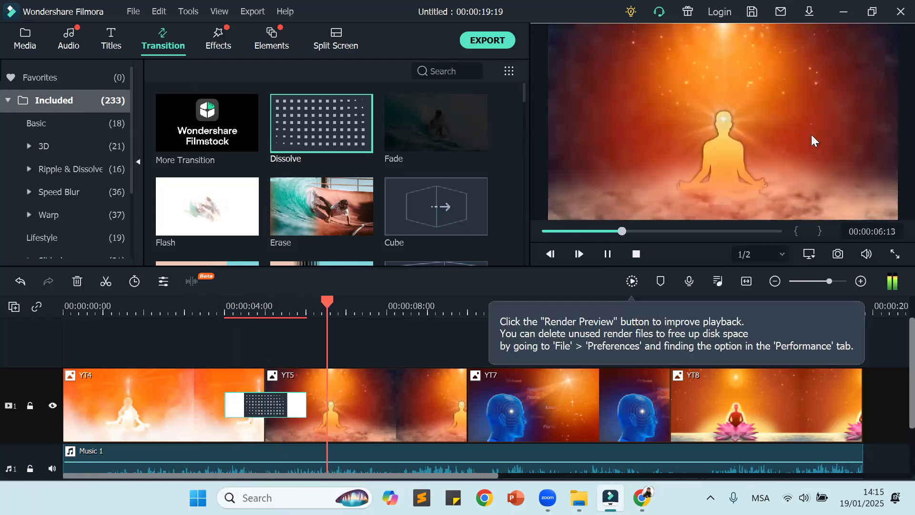
click(607, 253)
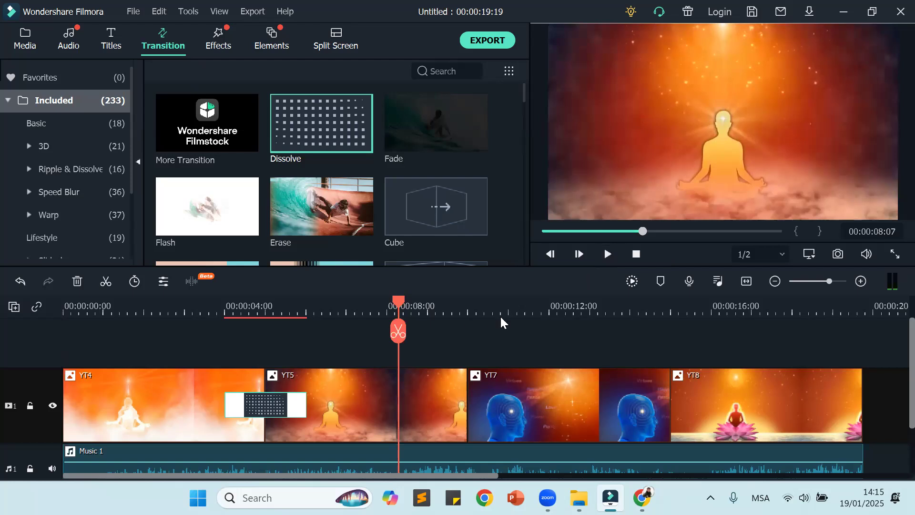
drag(393, 302, 324, 367)
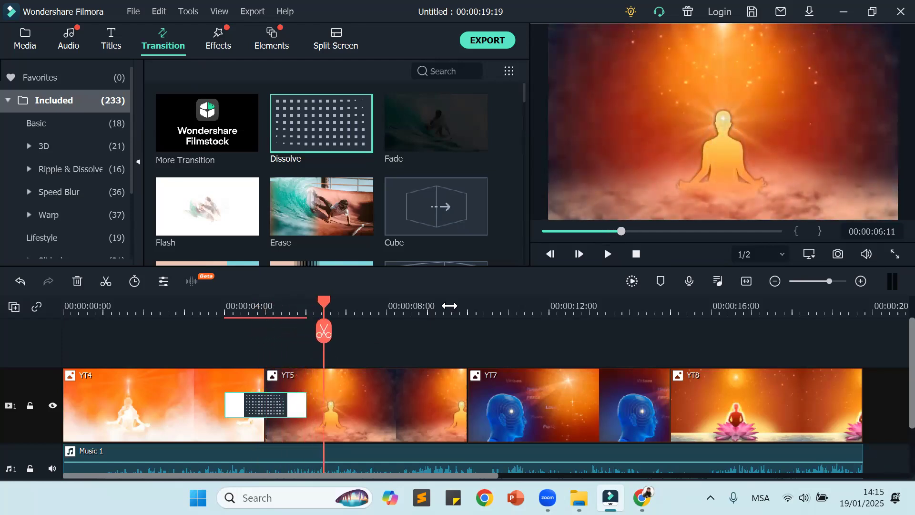
click(634, 259)
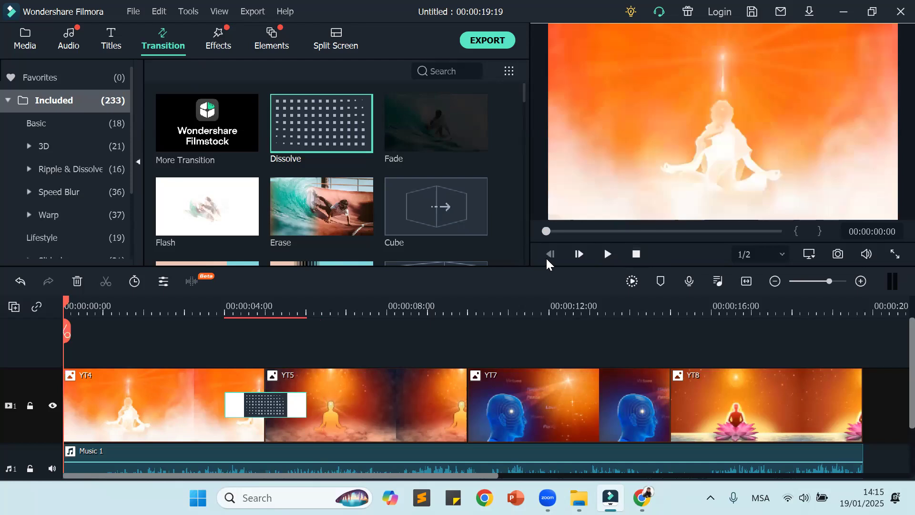
Step: Check the Dissolve transition's settings, extend it to about 5 seconds on the timeline, and play it back from the start
double_click(261, 395)
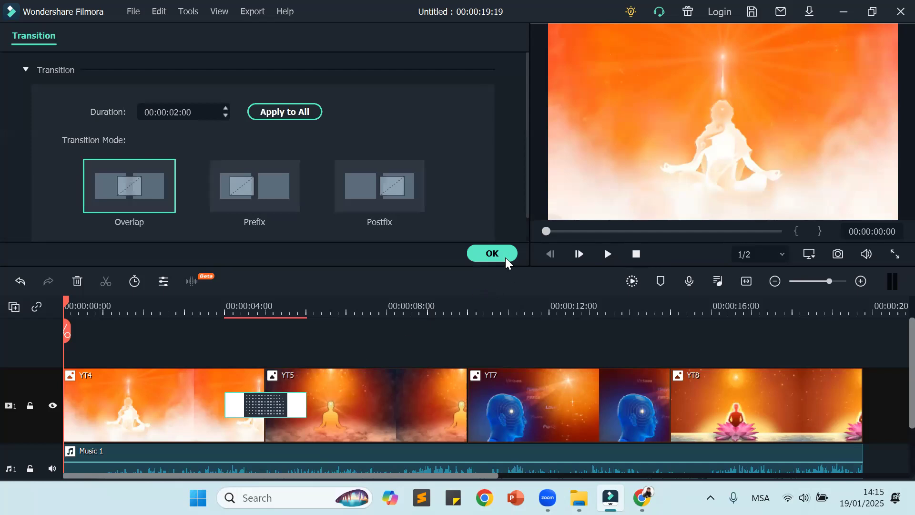
click(504, 256)
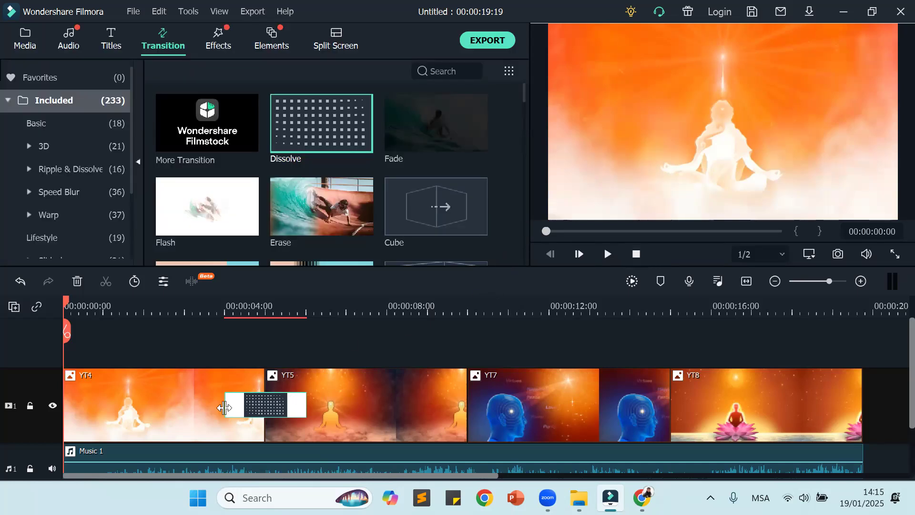
drag(225, 406, 159, 398)
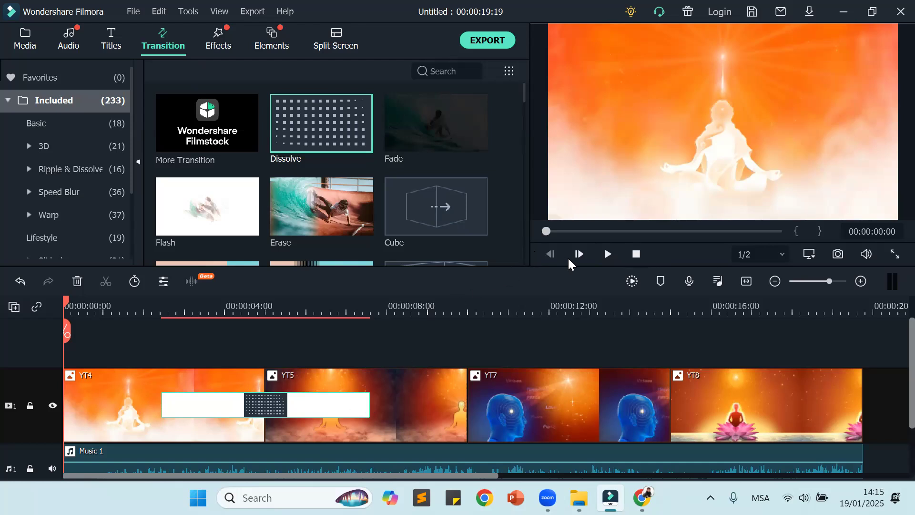
click(608, 254)
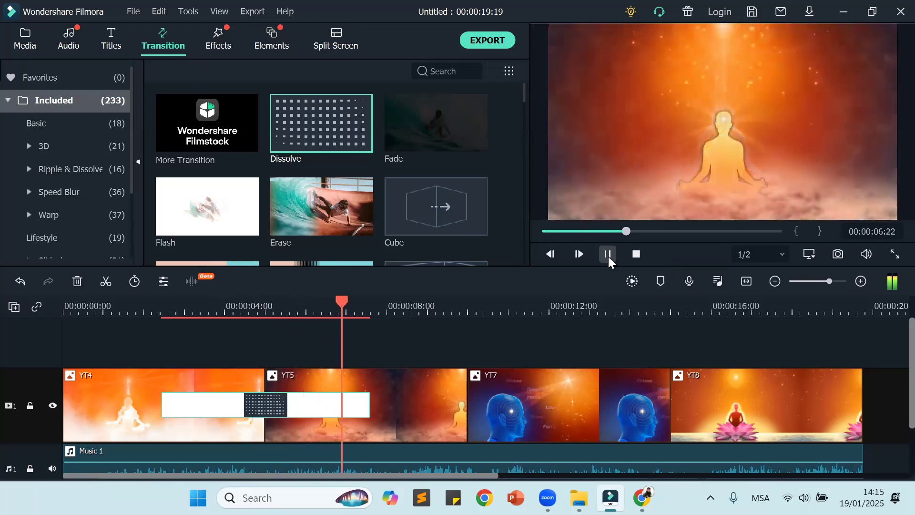
click(609, 256)
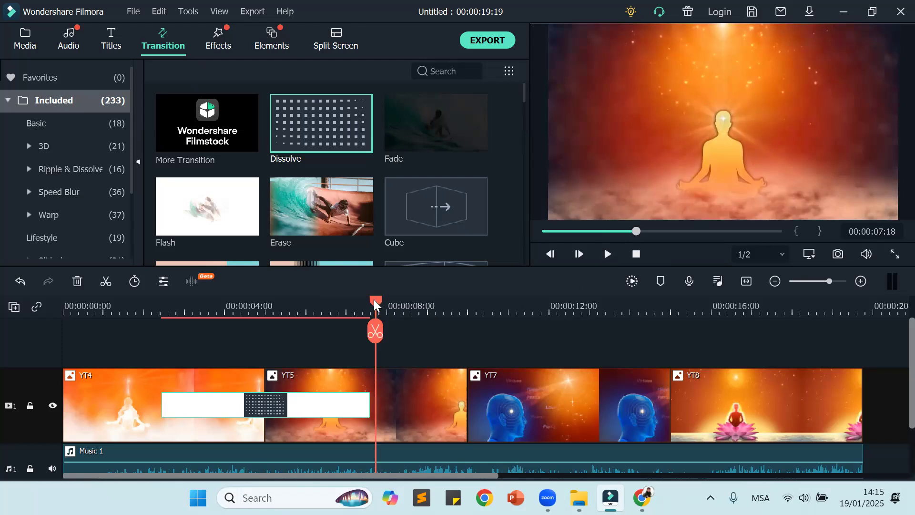
drag(373, 299, 21, 344)
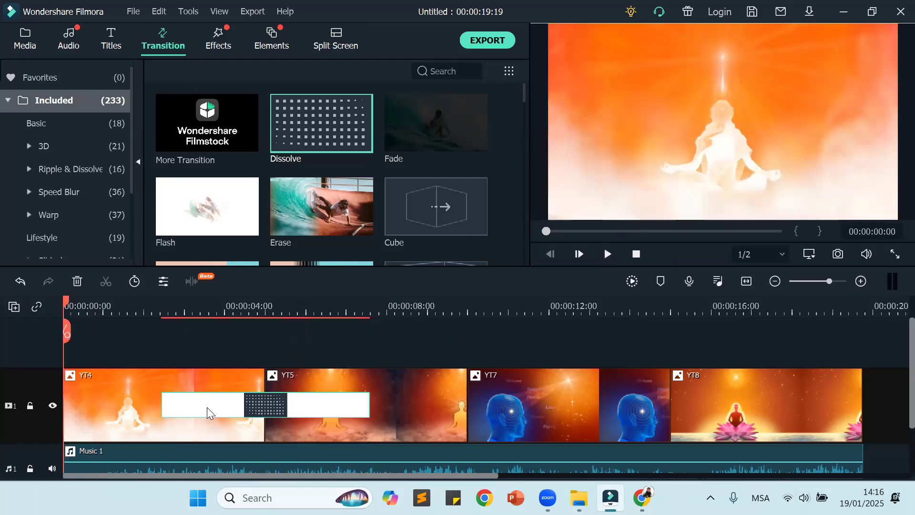
Step: Delete the Dissolve transition and play the plain cut from YT4 to YT5 for comparison
key(Delete)
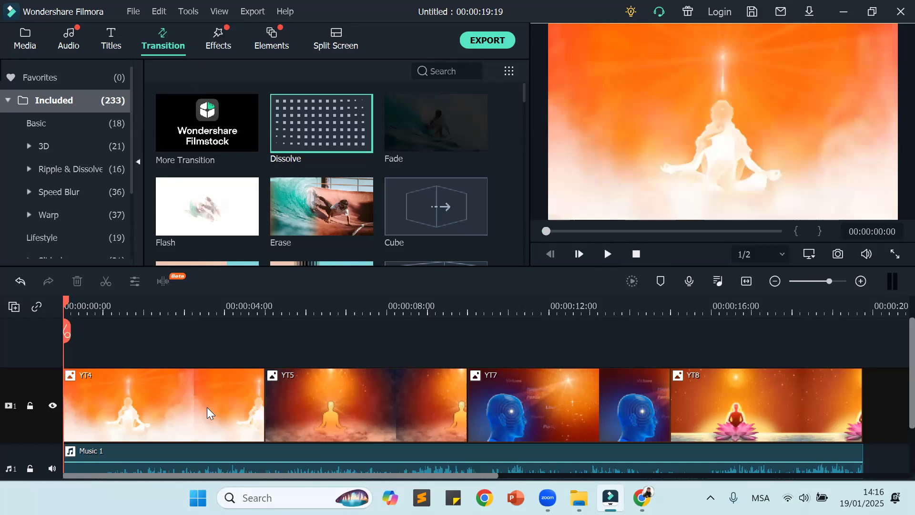
click(606, 260)
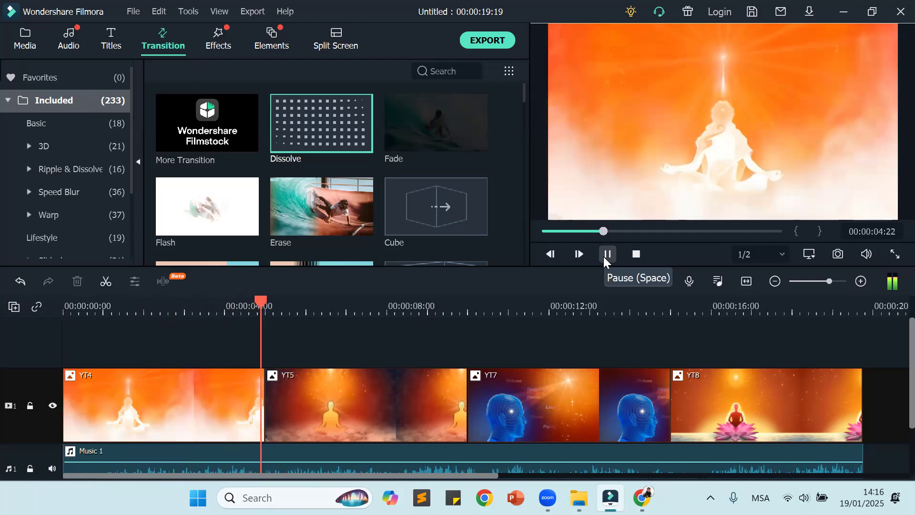
click(607, 254)
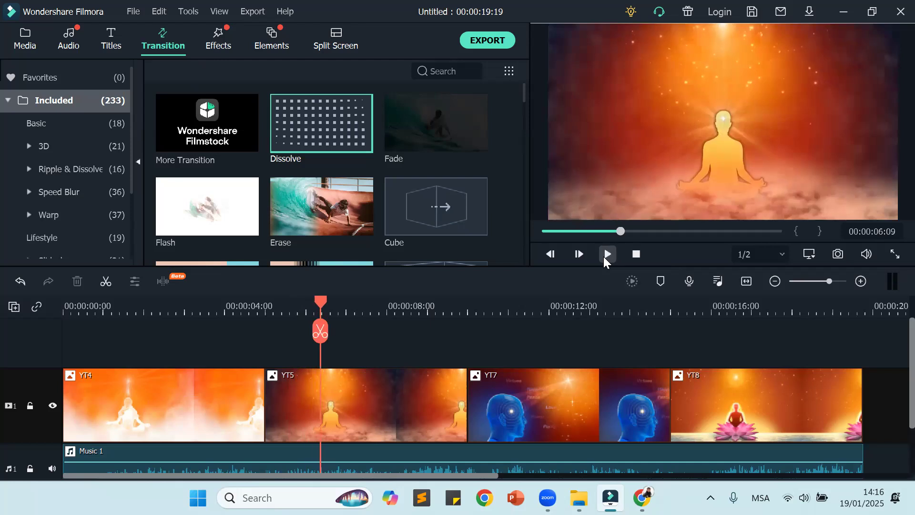
drag(314, 301, 53, 351)
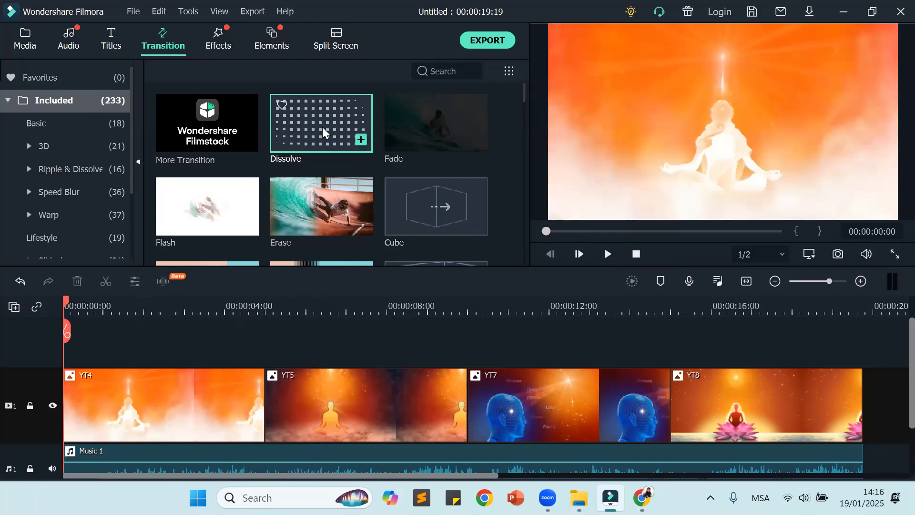
Step: Add Dissolve between YT4 and YT5 again, stretch it to about 6 seconds, and play the result
drag(323, 127, 149, 398)
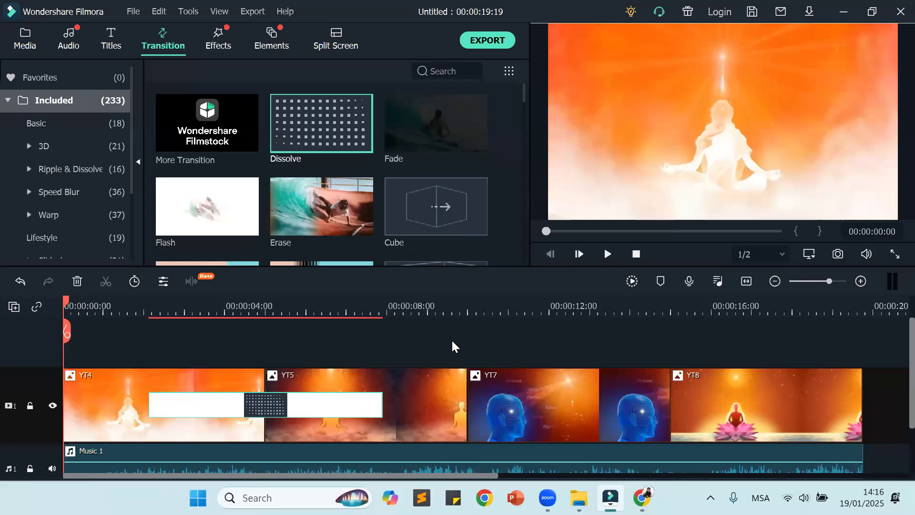
click(607, 254)
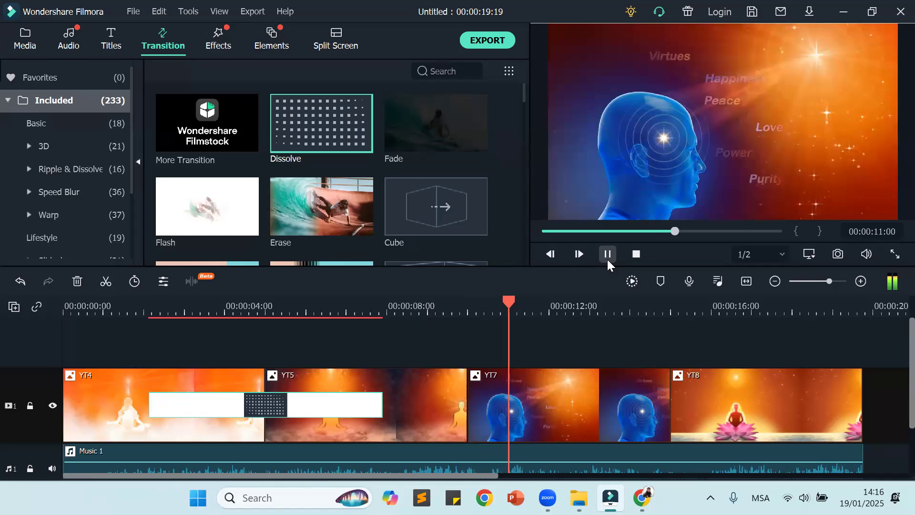
click(608, 261)
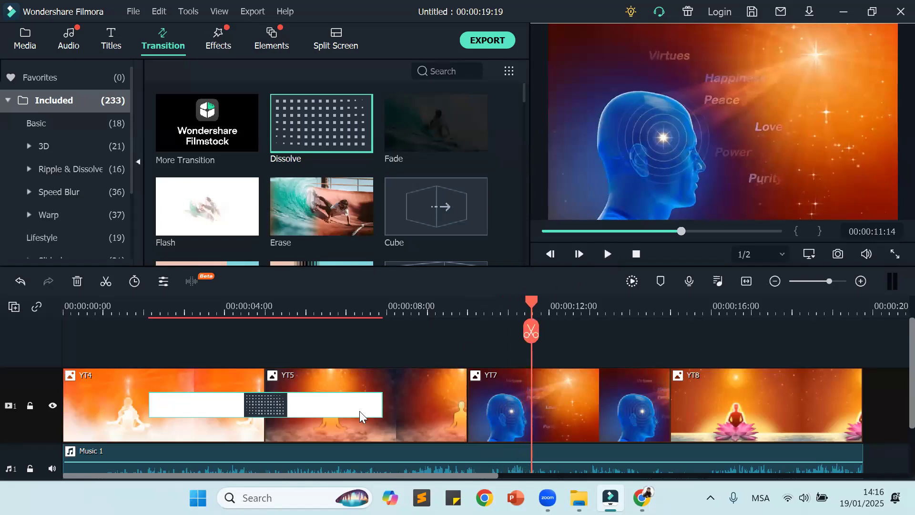
Step: Shorten the Dissolve transition to about 3 seconds, return to the start of the timeline, and remove the transition
drag(382, 404, 329, 405)
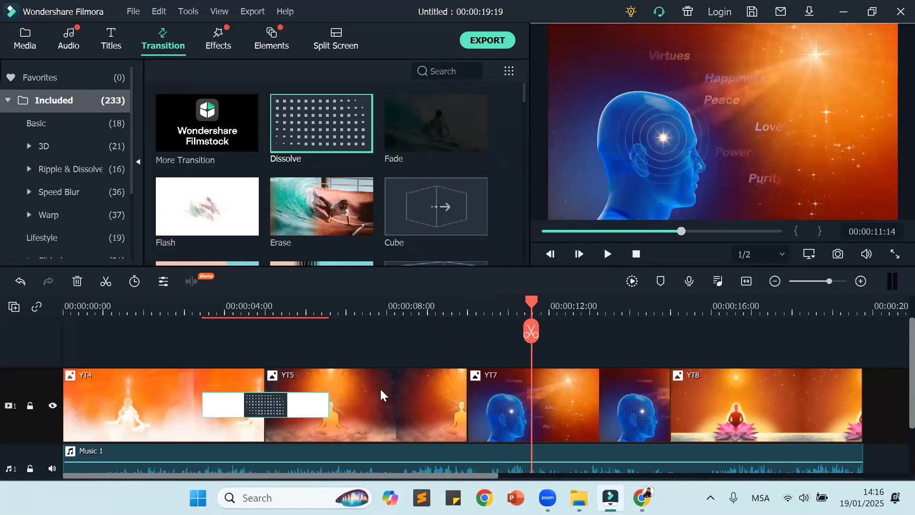
click(636, 254)
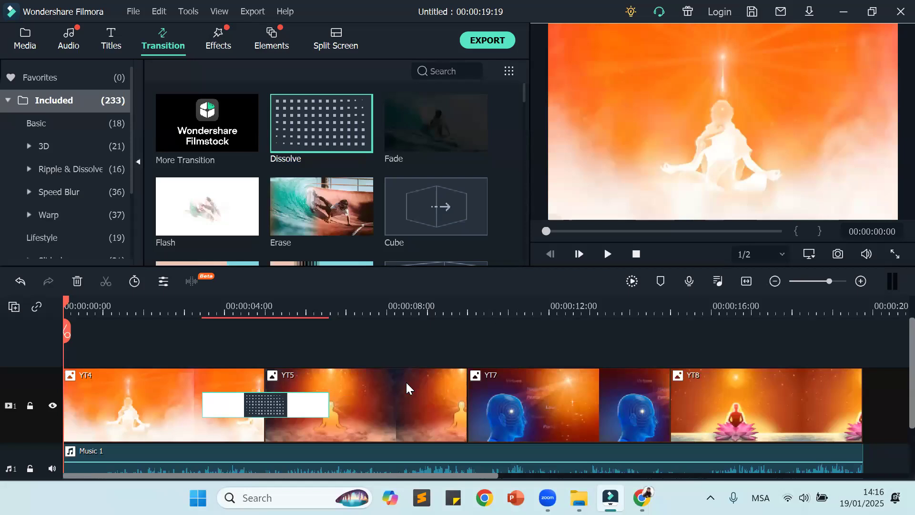
drag(317, 399, 316, 399)
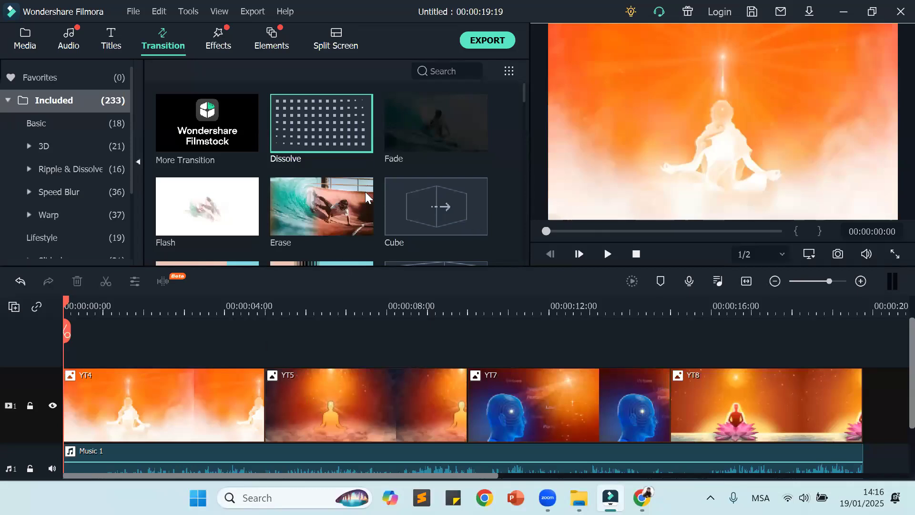
Step: Find the Morph transition, place it between YT4 and YT5, and stretch it to about 3 seconds
scroll(365, 192, down, 5)
scroll(365, 191, down, 5)
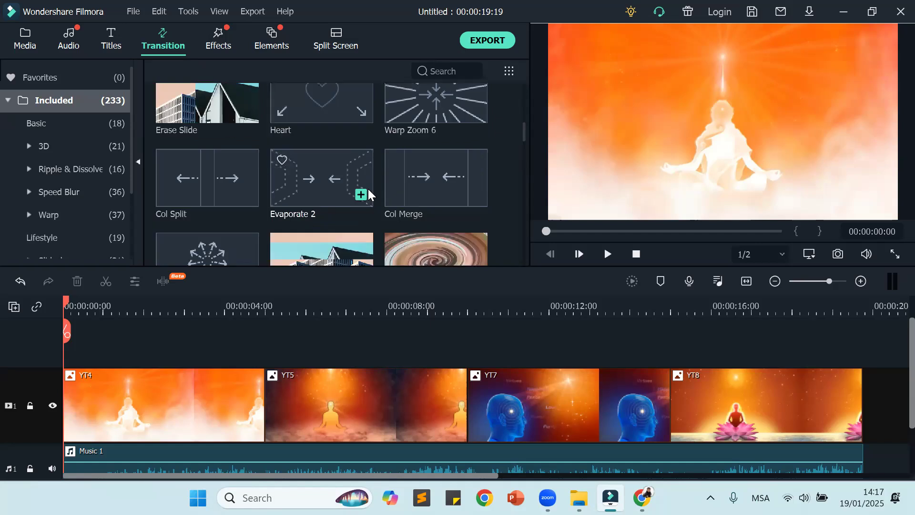
scroll(369, 193, up, 10)
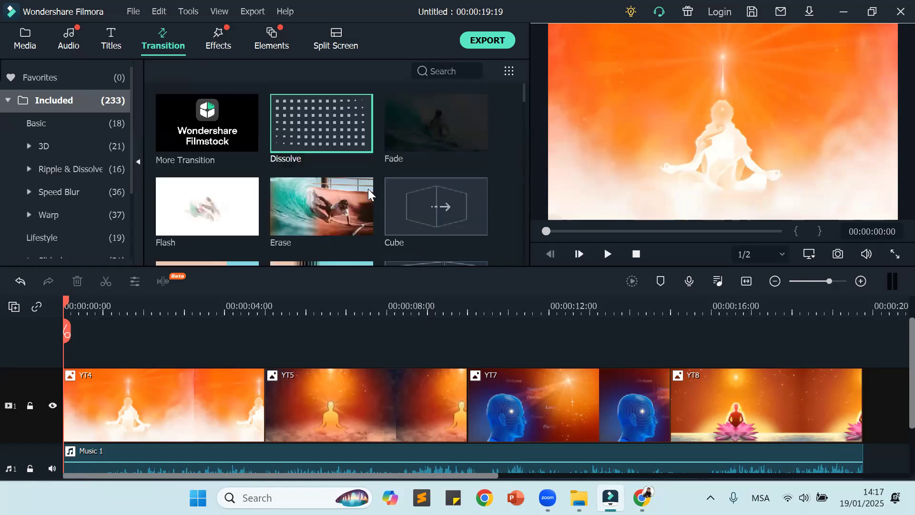
scroll(368, 191, down, 10)
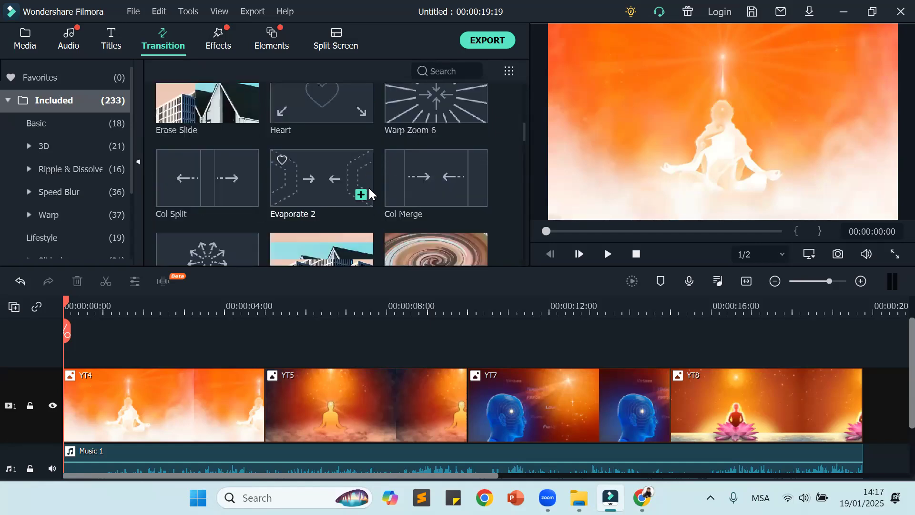
scroll(368, 187, up, 5)
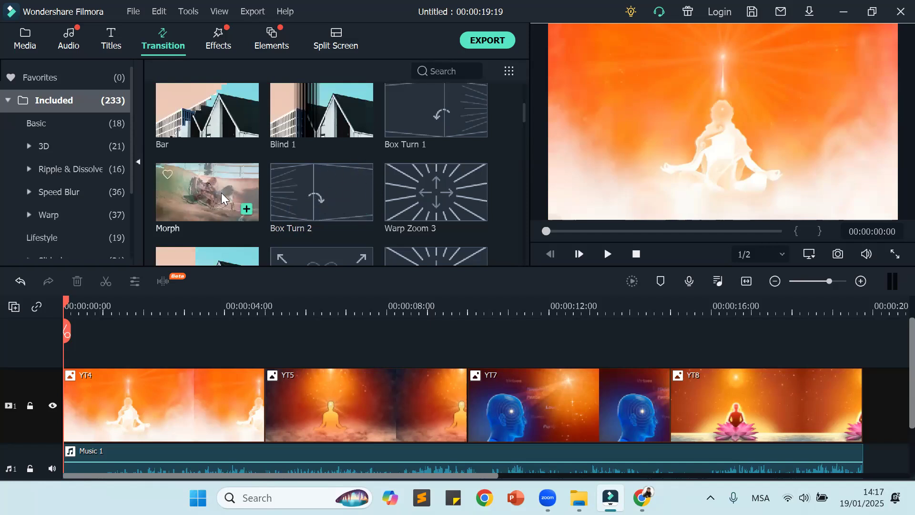
click(204, 184)
drag(204, 184, 199, 406)
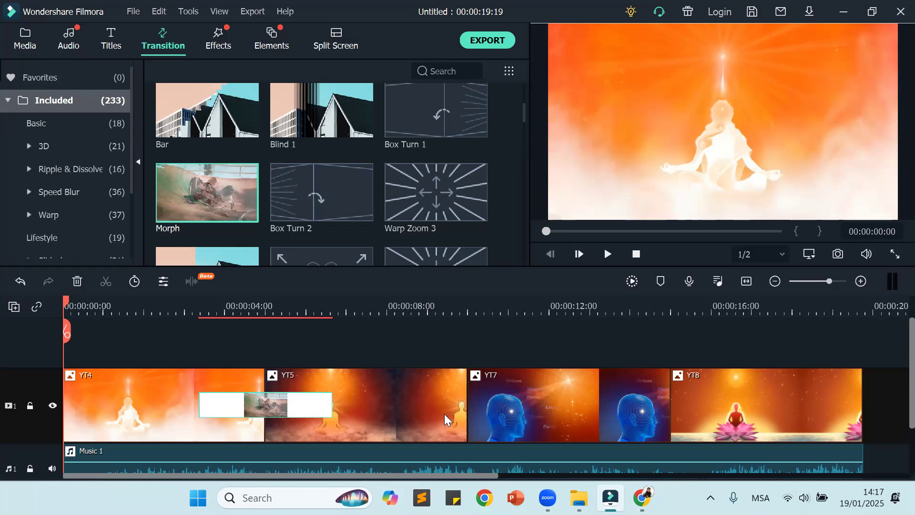
Step: Place the Box Turn 2 transition between YT5 and YT7 and Warp Zoom 3 between YT7 and YT8
click(322, 188)
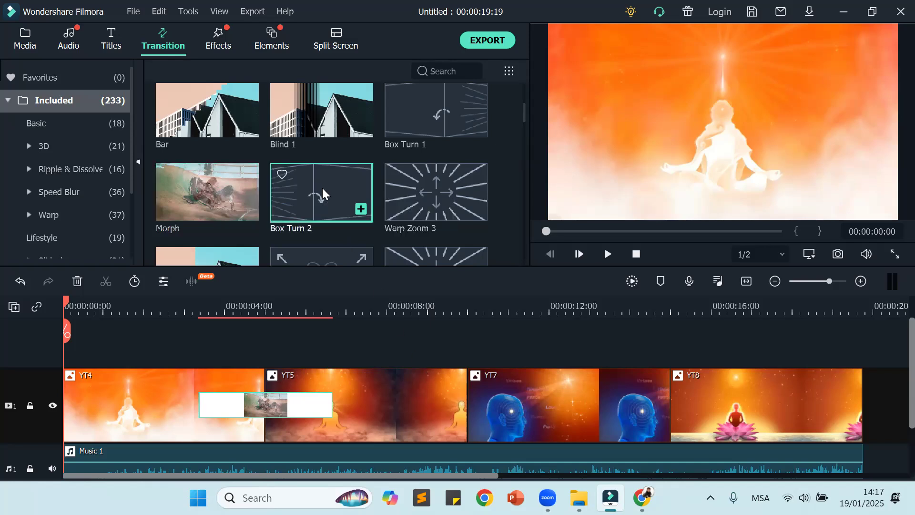
drag(322, 188, 450, 392)
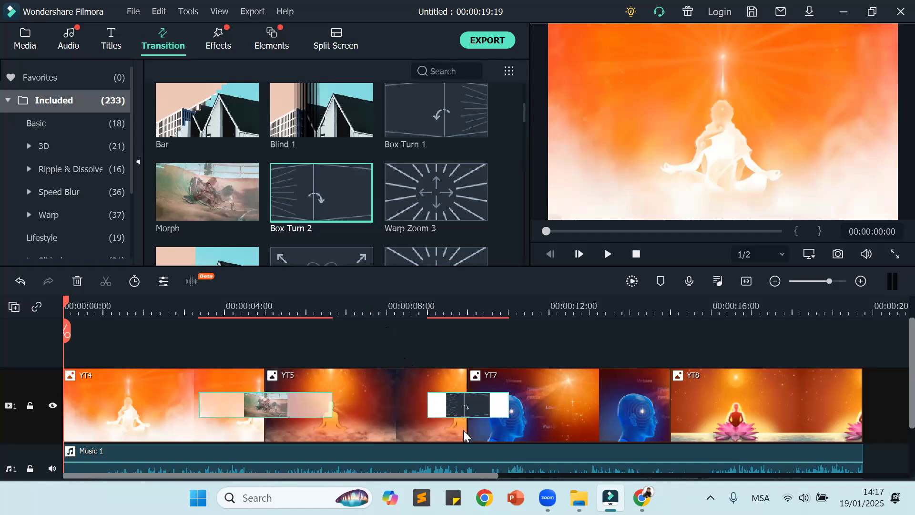
scroll(455, 204, down, 3)
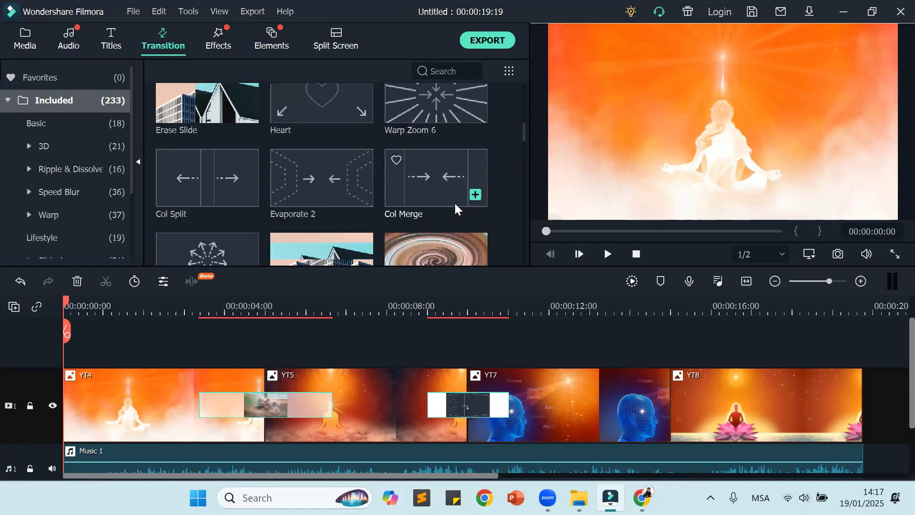
scroll(454, 201, up, 5)
scroll(453, 201, down, 2)
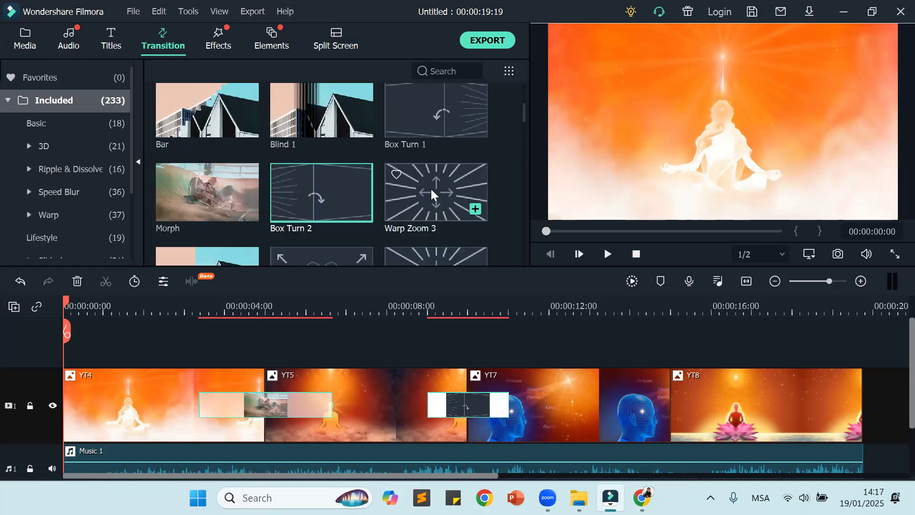
mouse_move(431, 187)
mouse_down()
mouse_move(518, 324)
mouse_move(572, 371)
mouse_move(635, 402)
mouse_up()
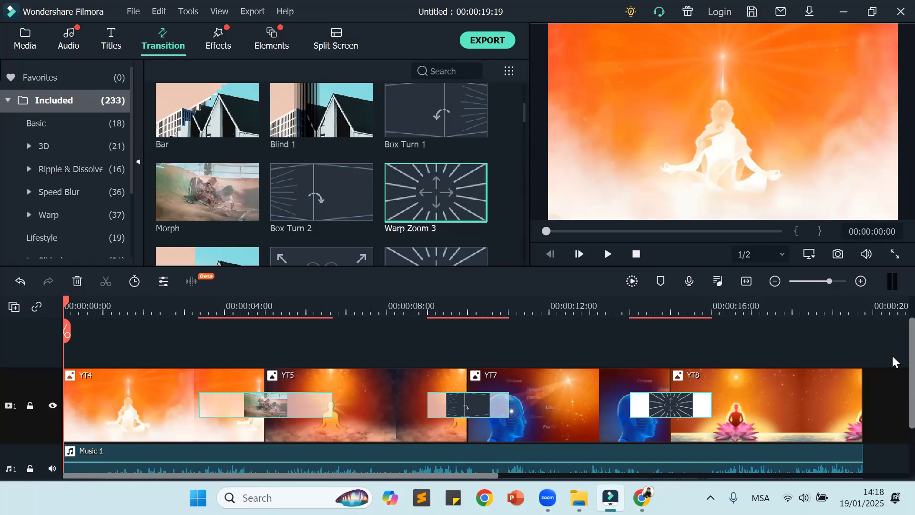
Step: Search the transitions for "dissolve", and clear the search to show the full library again
key(XF86AudioRaiseVolume)
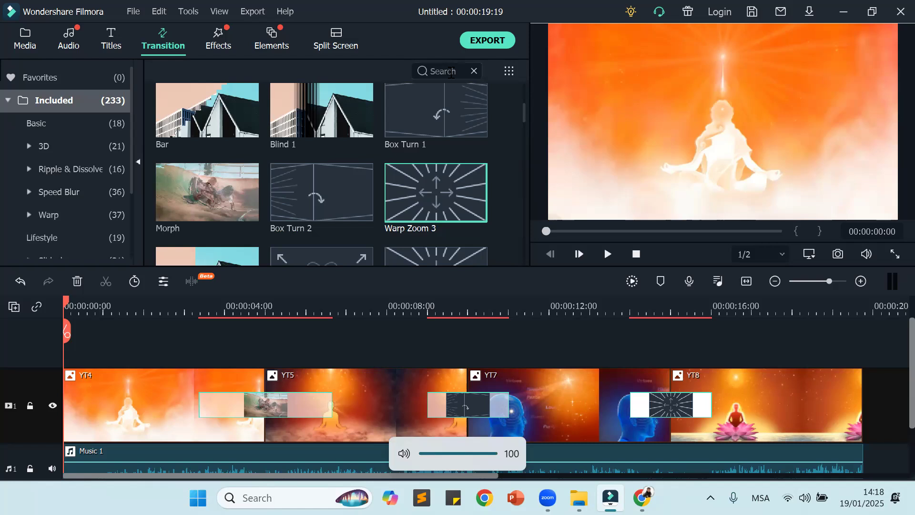
click(447, 70)
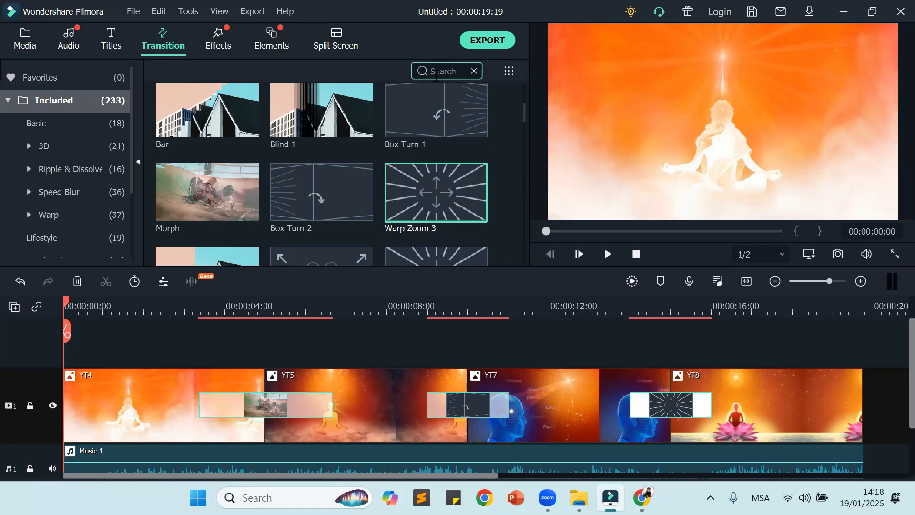
text(dissolve)
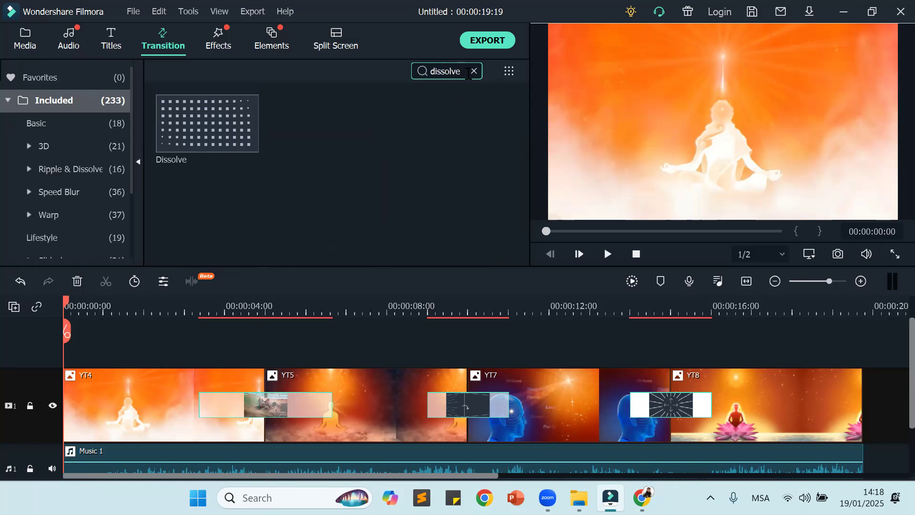
click(474, 73)
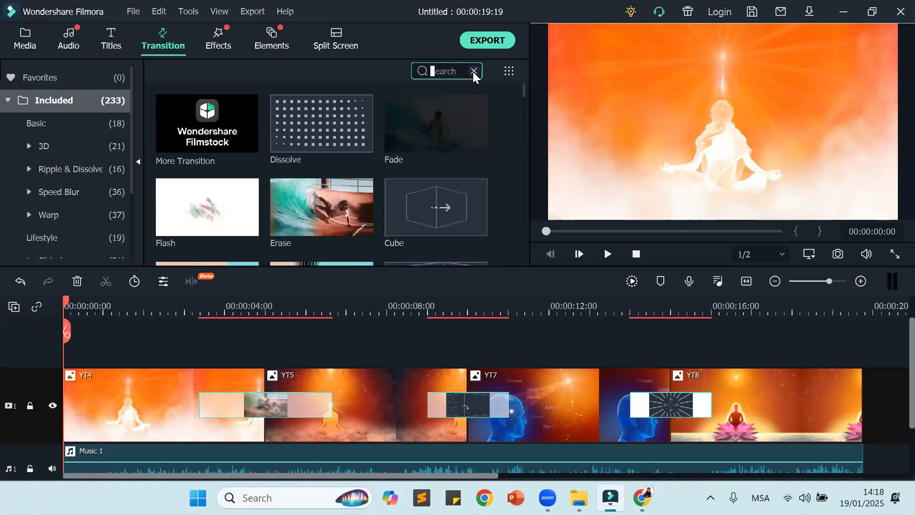
scroll(494, 128, down, 3)
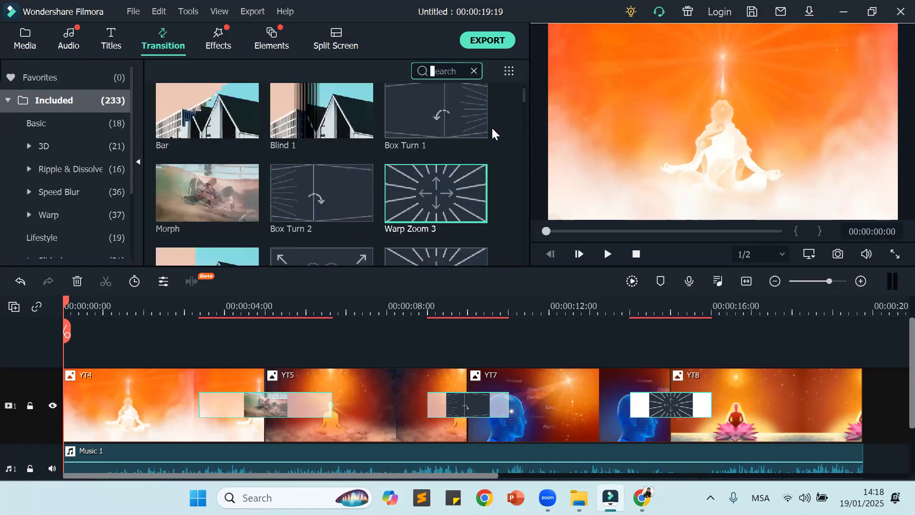
scroll(490, 127, up, 3)
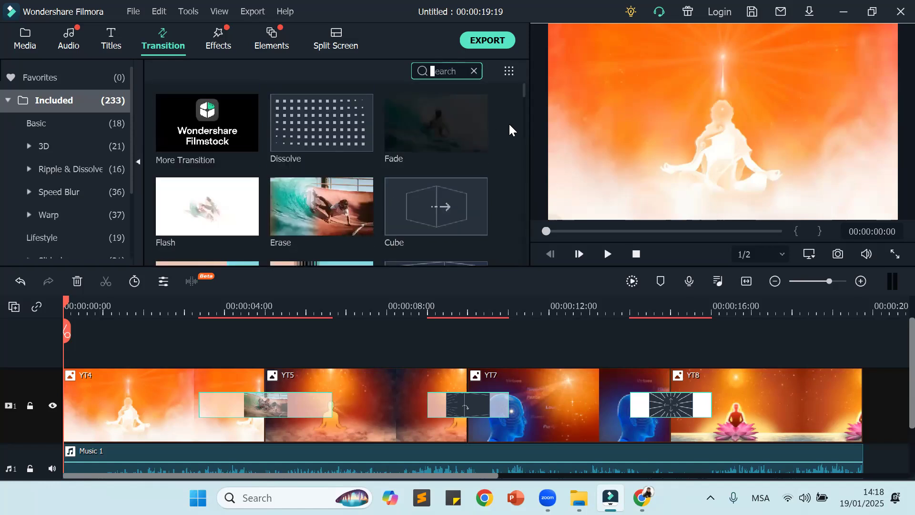
Step: Browse the included transitions library for alternatives to the transitions placed between the images
scroll(507, 125, down, 4)
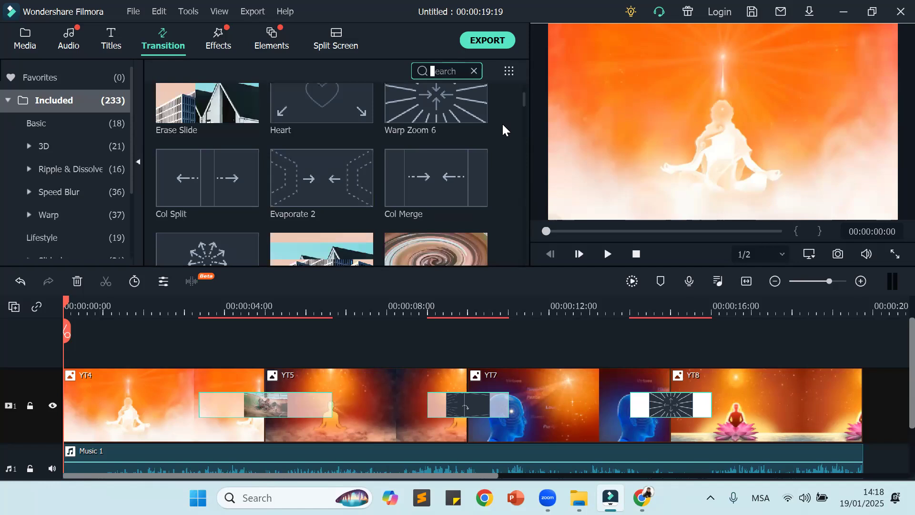
scroll(503, 125, up, 4)
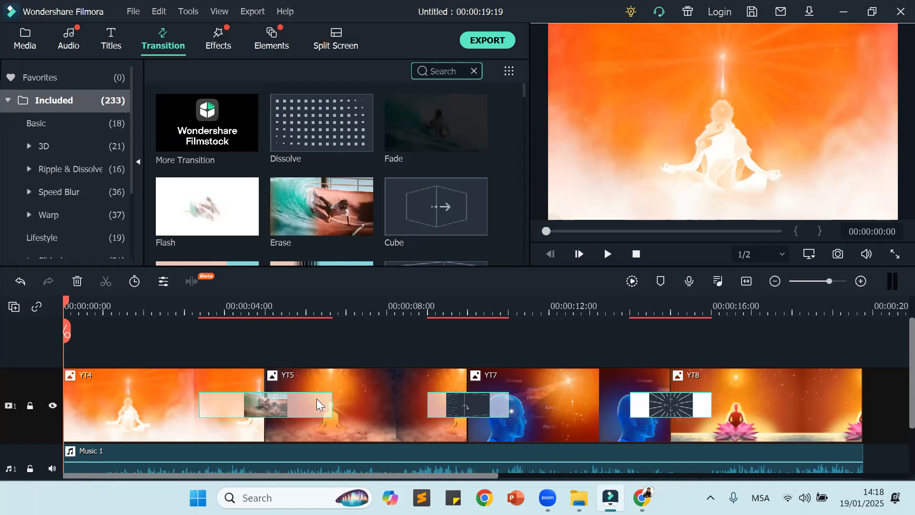
scroll(314, 195, down, 3)
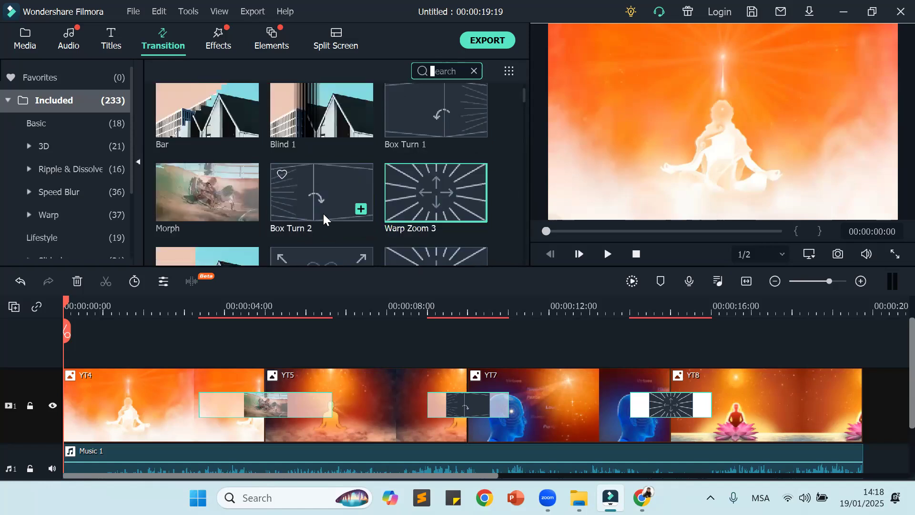
scroll(314, 181, down, 3)
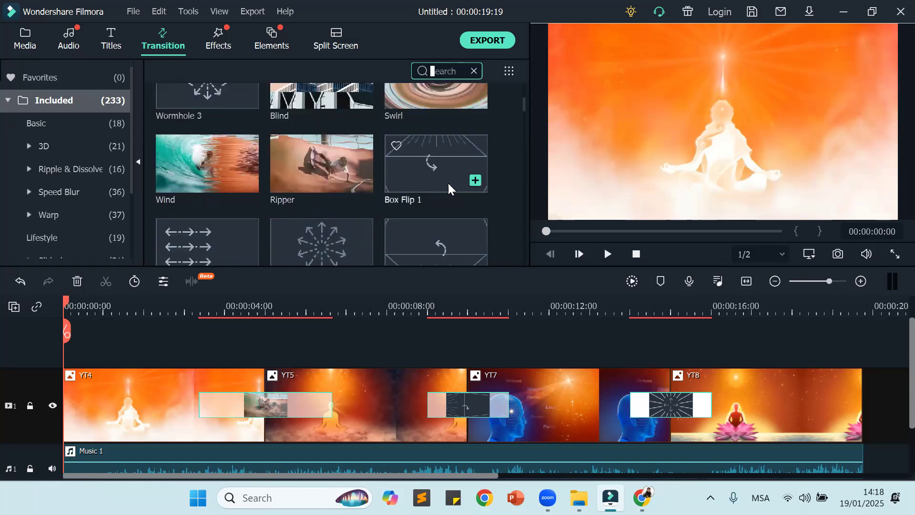
scroll(433, 206, down, 3)
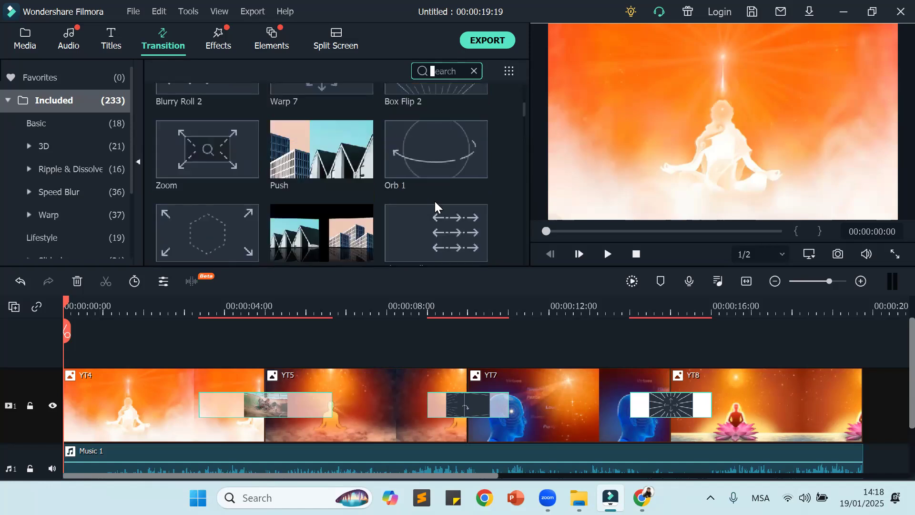
scroll(435, 205, down, 3)
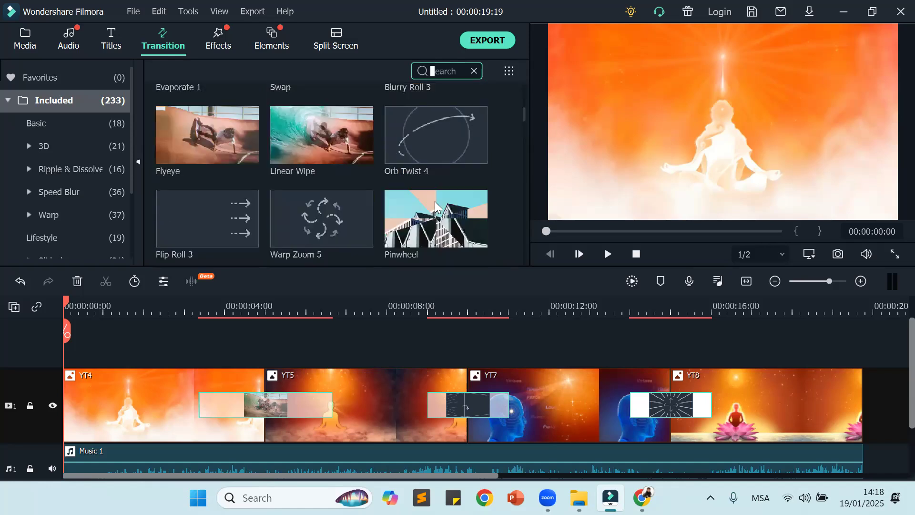
scroll(435, 206, up, 9)
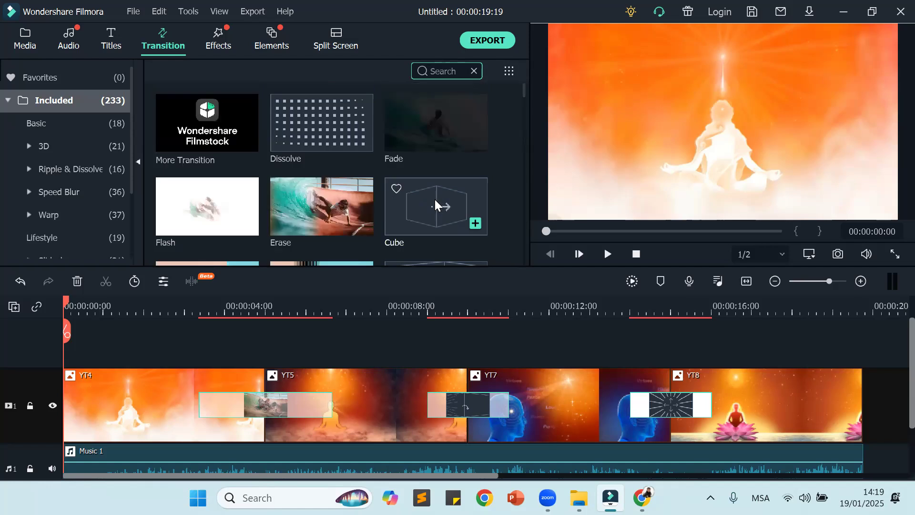
Step: Play the sequence from the start to check its transitions, lower the system volume, and pause near the end of YT8
click(607, 255)
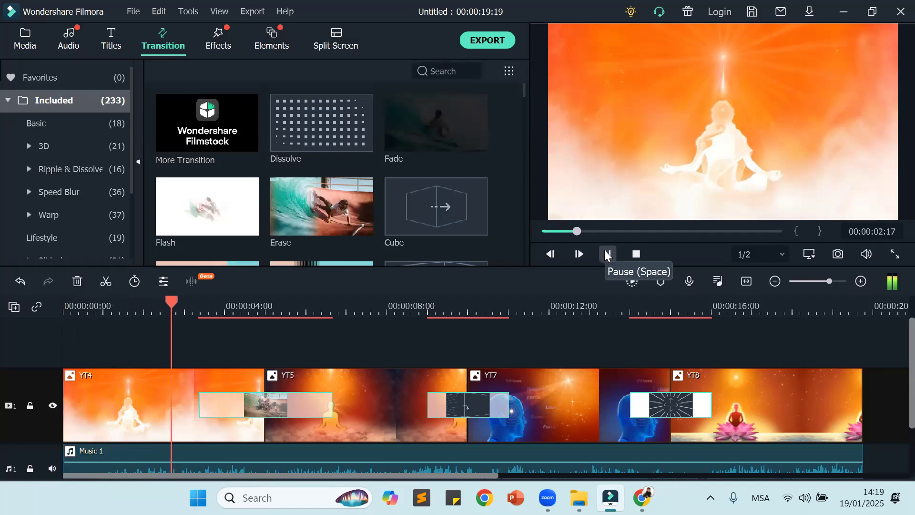
key(XF86AudioLowerVolume)
key(XF86AudioLowerVolume)
key(XF86AudioLowerVolume)
key(XF86AudioLowerVolume)
key(XF86AudioLowerVolume)
key(XF86AudioLowerVolume)
key(XF86AudioLowerVolume)
key(XF86AudioLowerVolume)
key(XF86AudioLowerVolume)
key(XF86AudioLowerVolume)
key(XF86AudioLowerVolume)
key(XF86AudioLowerVolume)
key(XF86AudioLowerVolume)
key(XF86AudioLowerVolume)
key(XF86AudioLowerVolume)
key(XF86AudioLowerVolume)
key(XF86AudioLowerVolume)
key(XF86AudioLowerVolume)
key(XF86AudioLowerVolume)
key(XF86AudioLowerVolume)
key(XF86AudioLowerVolume)
key(XF86AudioLowerVolume)
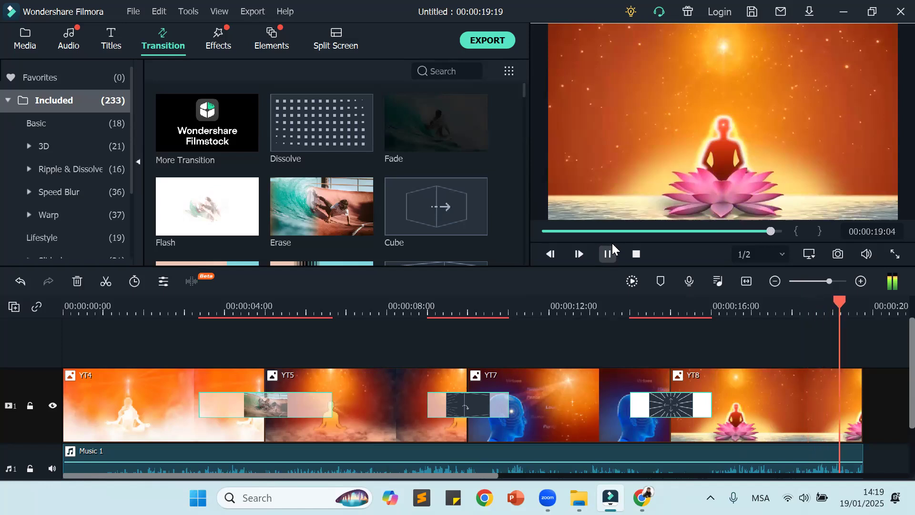
click(608, 254)
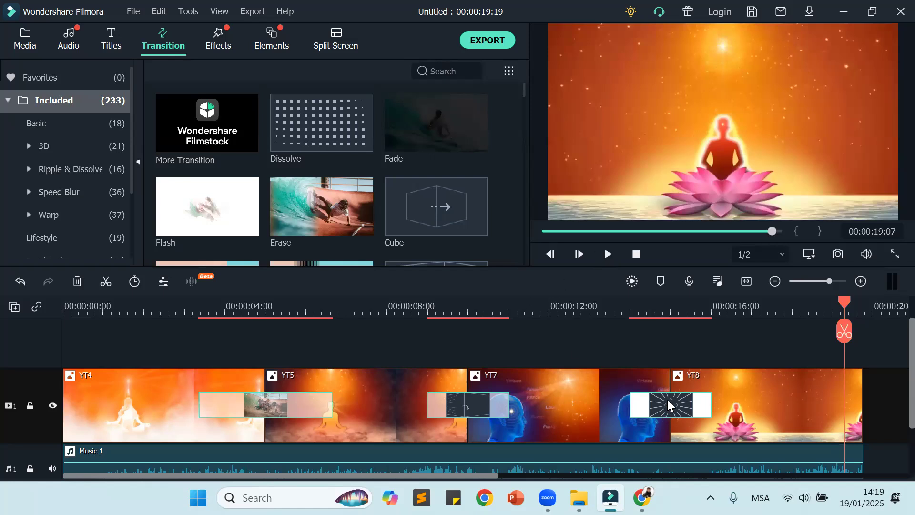
Step: Delete the Warp Zoom 3 transition between YT7 and YT8 and the Box Turn 2 transition between YT5 and YT7
key(Delete)
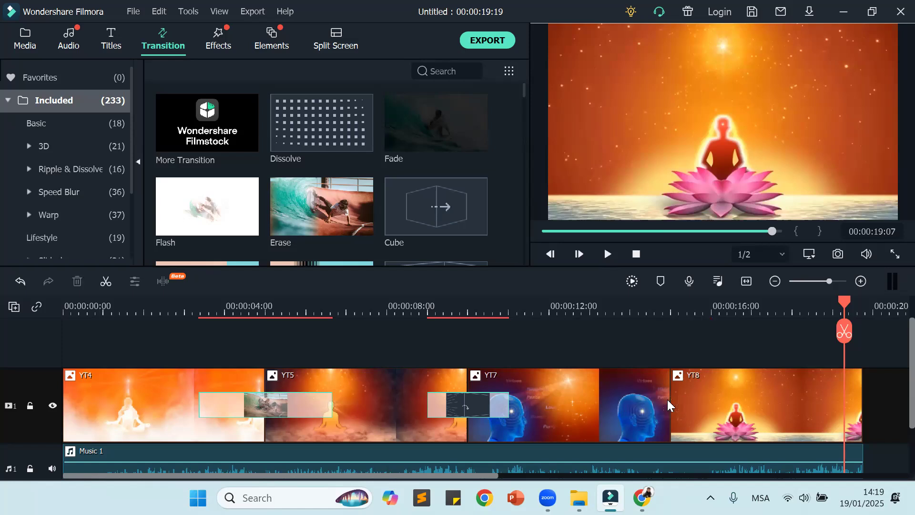
click(467, 408)
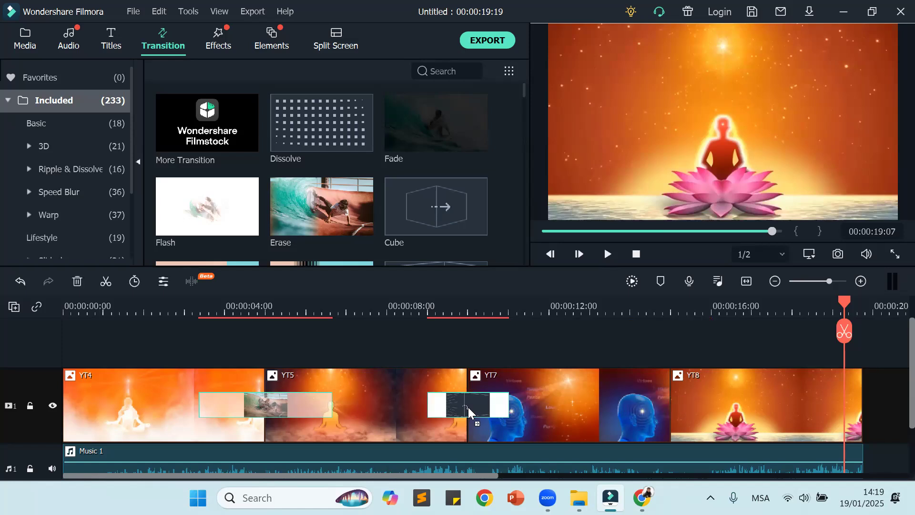
key(Delete)
Step: Place the Warp 6 transition between YT5 and YT7, and move the playhead to about 10 seconds to preview it
scroll(320, 203, down, 3)
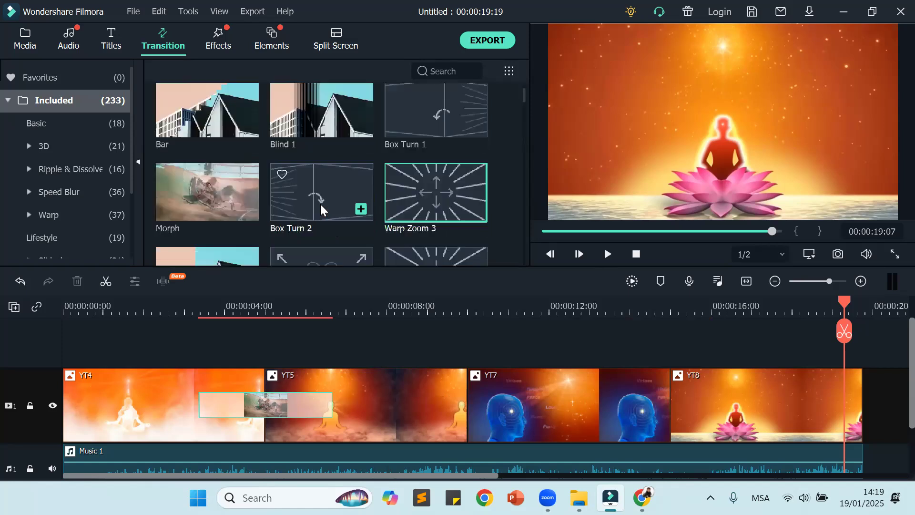
scroll(319, 203, down, 3)
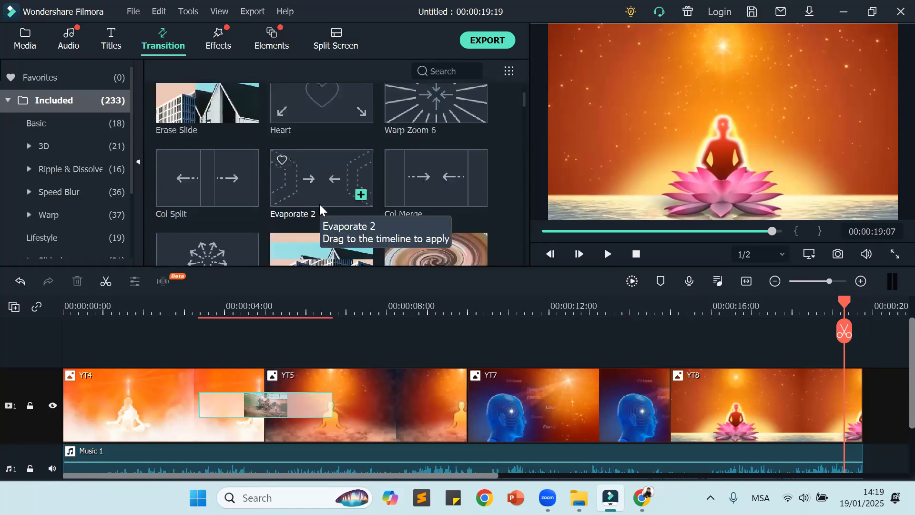
scroll(319, 202, down, 3)
scroll(318, 203, down, 3)
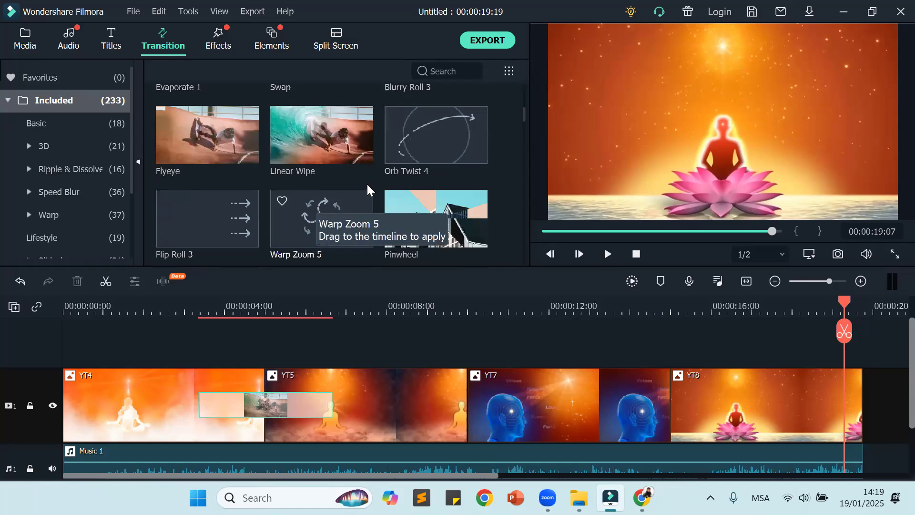
scroll(257, 202, down, 3)
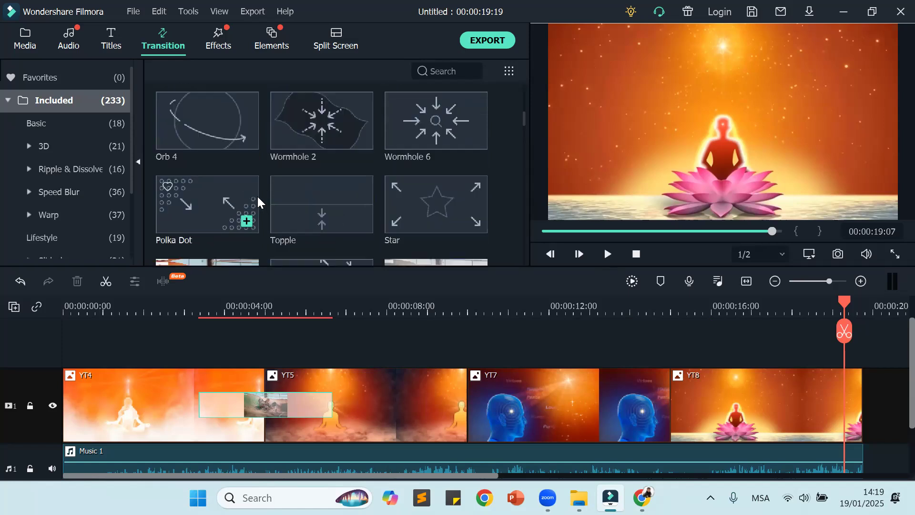
scroll(257, 195, down, 3)
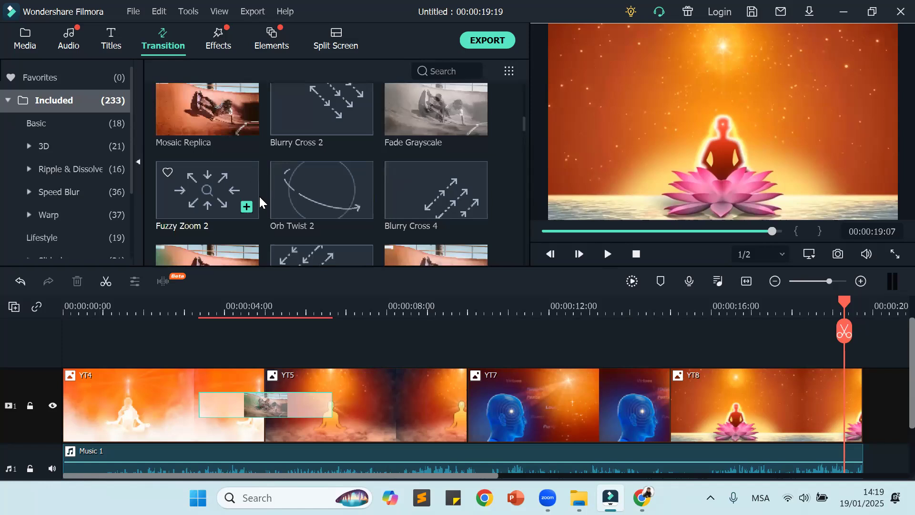
scroll(259, 195, down, 3)
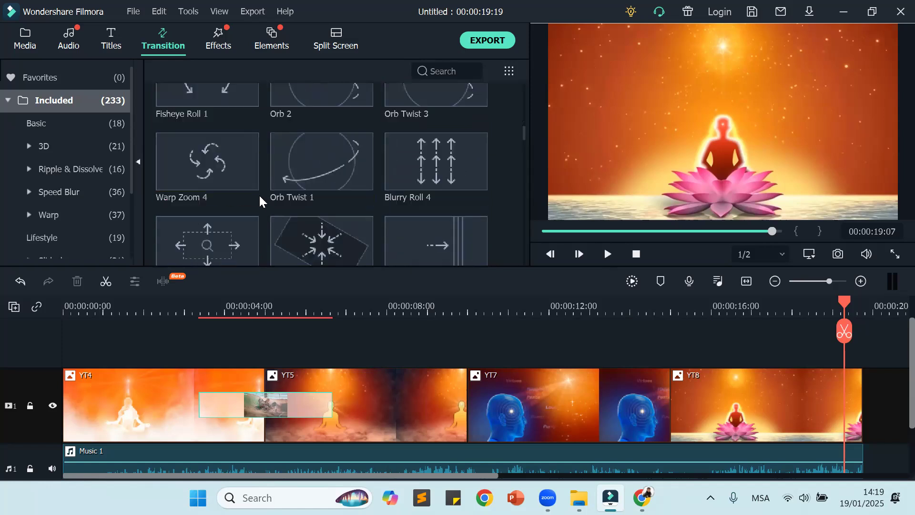
drag(314, 169, 459, 401)
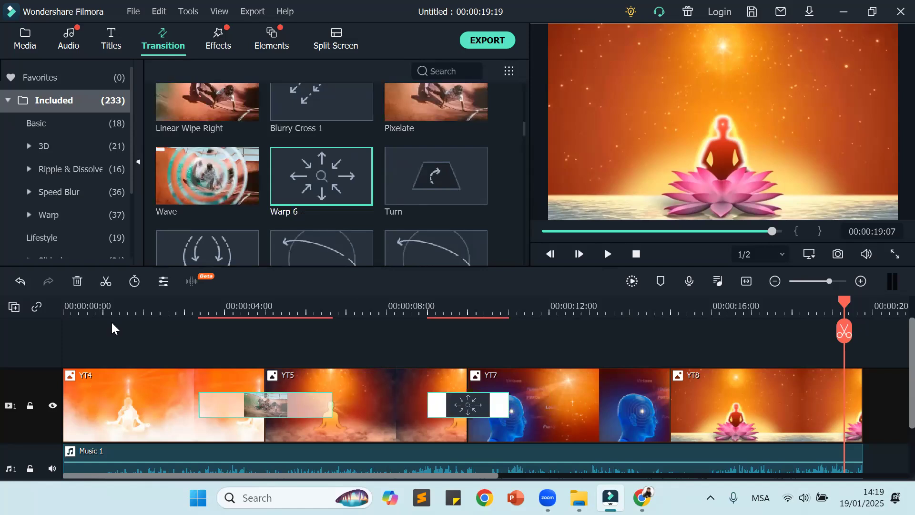
drag(846, 301, 471, 374)
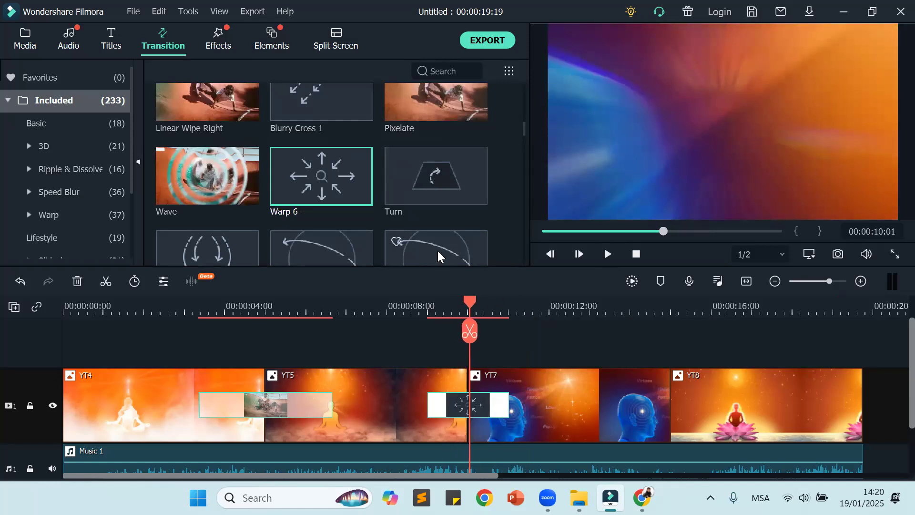
Step: Replace the Morph transition between YT4 and YT5 with Row Split, and preview it with the playhead at about 5 seconds
scroll(438, 256, down, 3)
scroll(437, 251, down, 6)
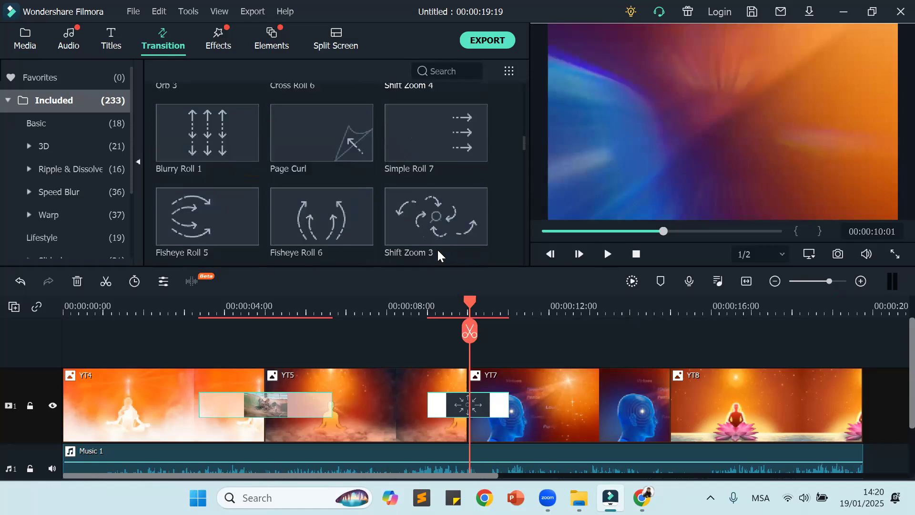
scroll(436, 245, down, 3)
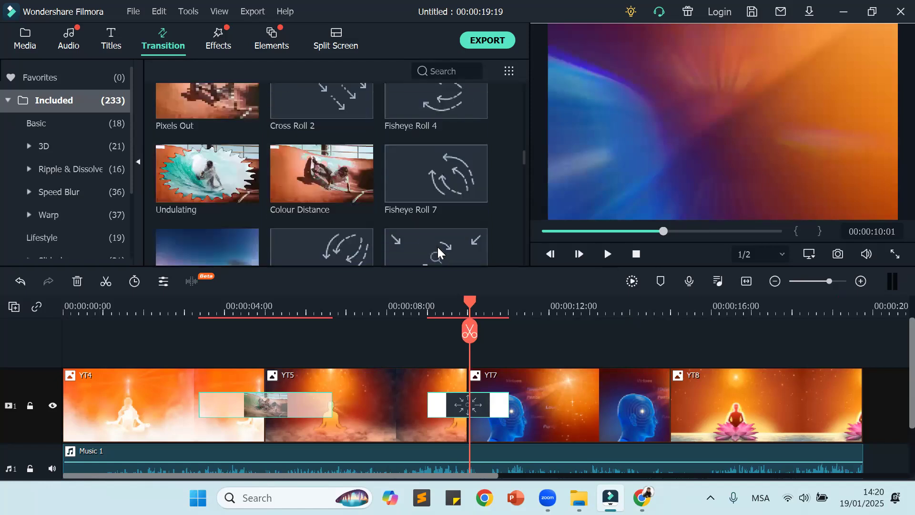
scroll(424, 139, down, 3)
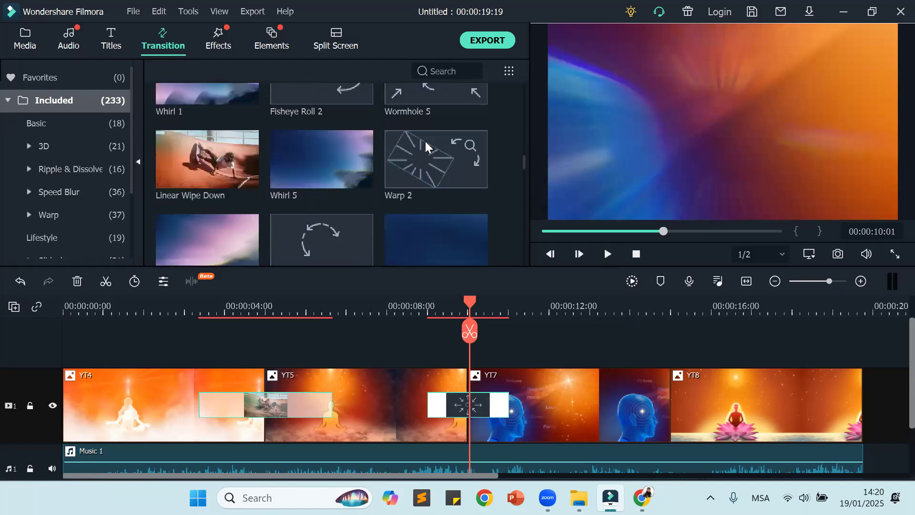
scroll(426, 145, down, 3)
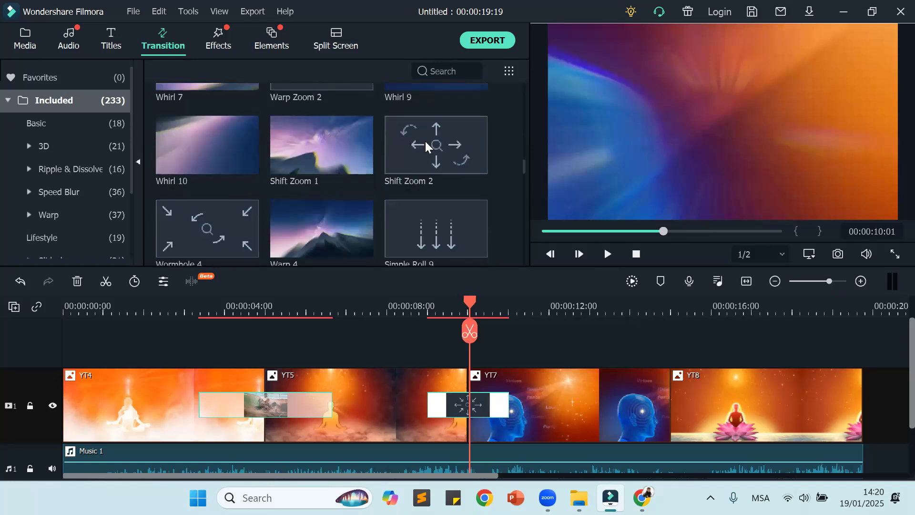
scroll(425, 141, down, 3)
scroll(425, 141, down, 3)
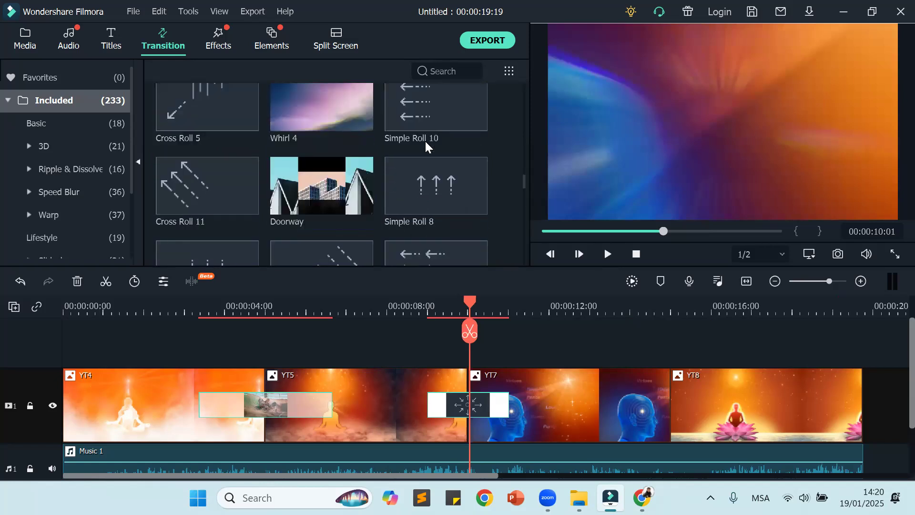
scroll(425, 141, down, 5)
scroll(425, 141, down, 3)
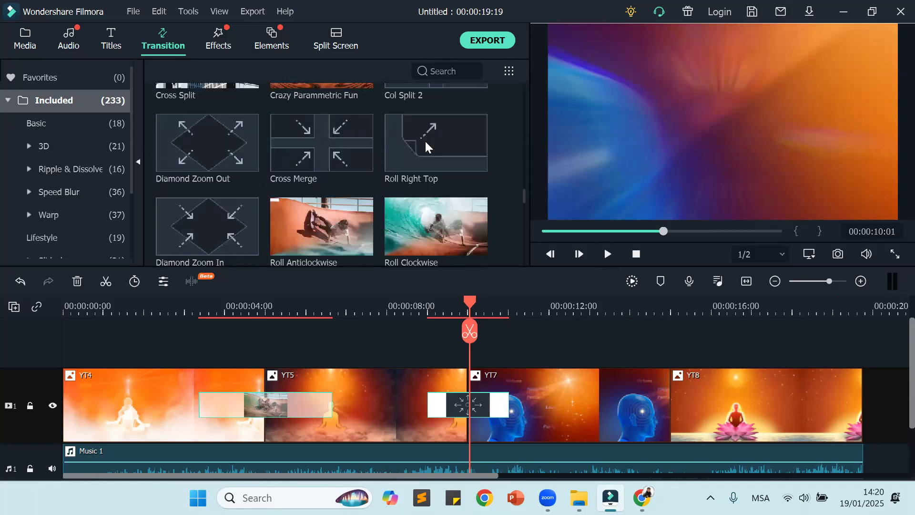
scroll(425, 141, down, 3)
mouse_move(435, 215)
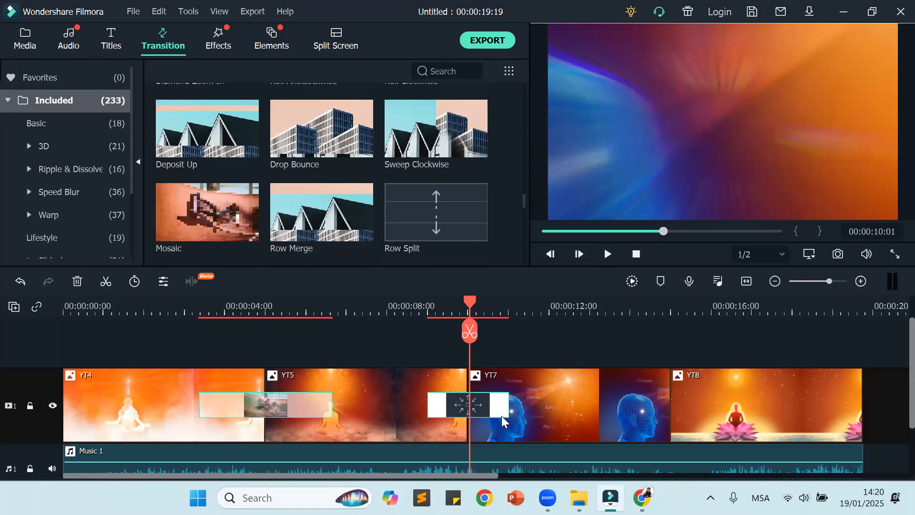
click(283, 410)
key(Delete)
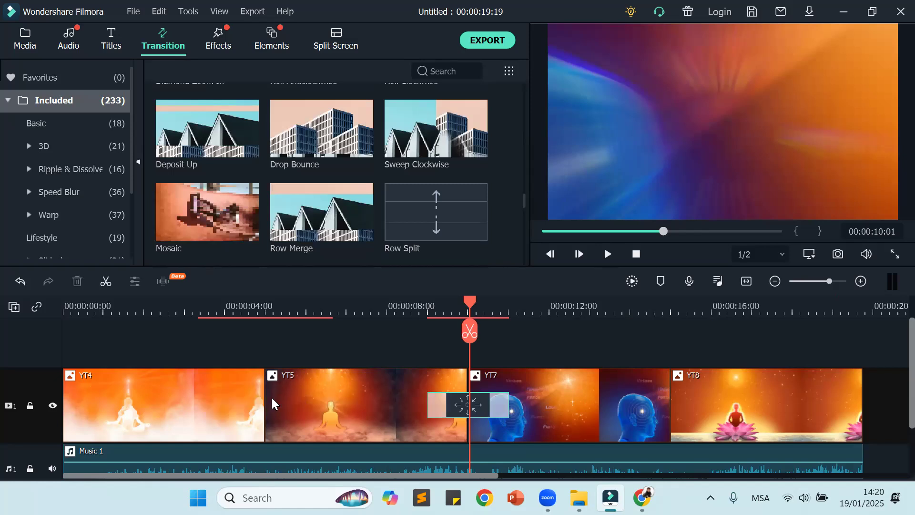
drag(432, 215, 244, 413)
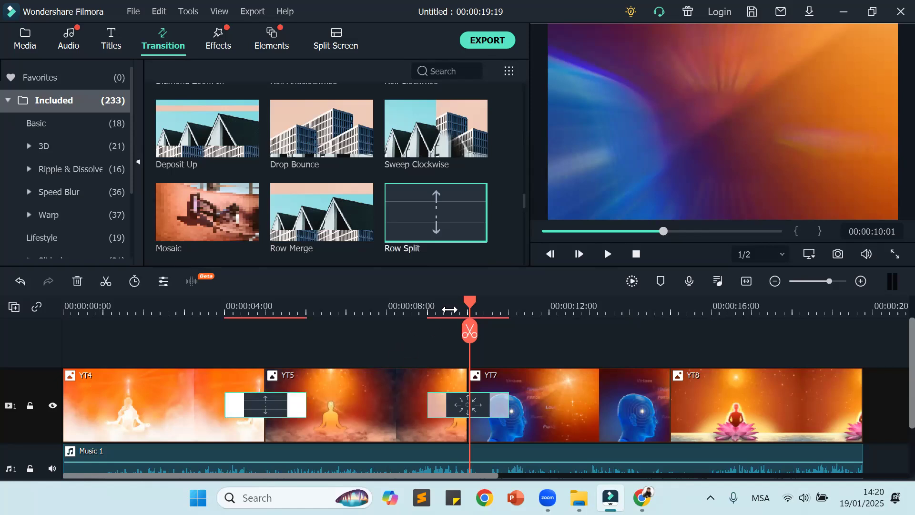
drag(470, 304, 280, 323)
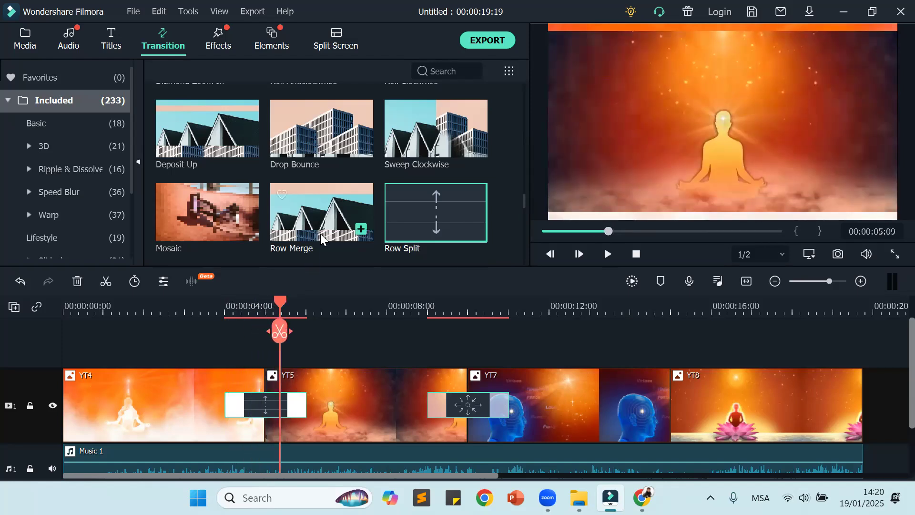
Step: Look through the remaining transitions to the end of the library, and return to the Diamond Zoom and Roll group
scroll(321, 234, down, 5)
scroll(322, 237, down, 3)
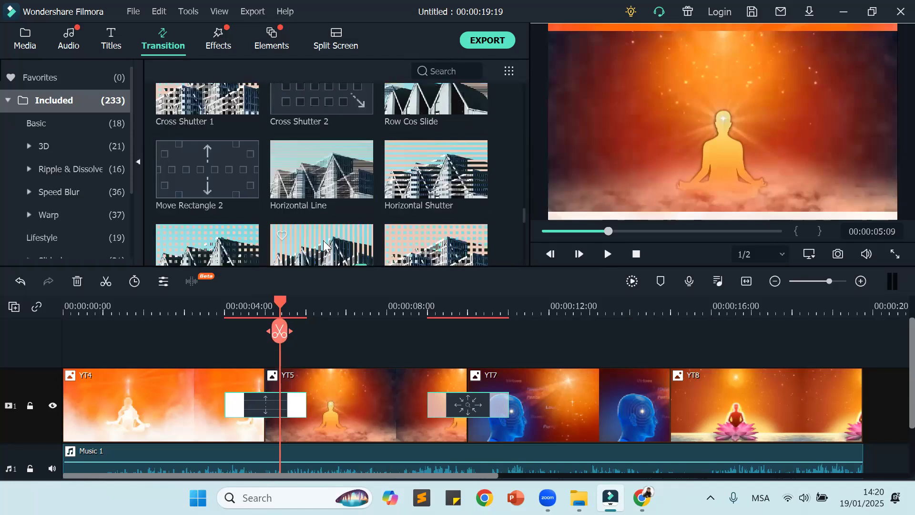
scroll(323, 241, down, 10)
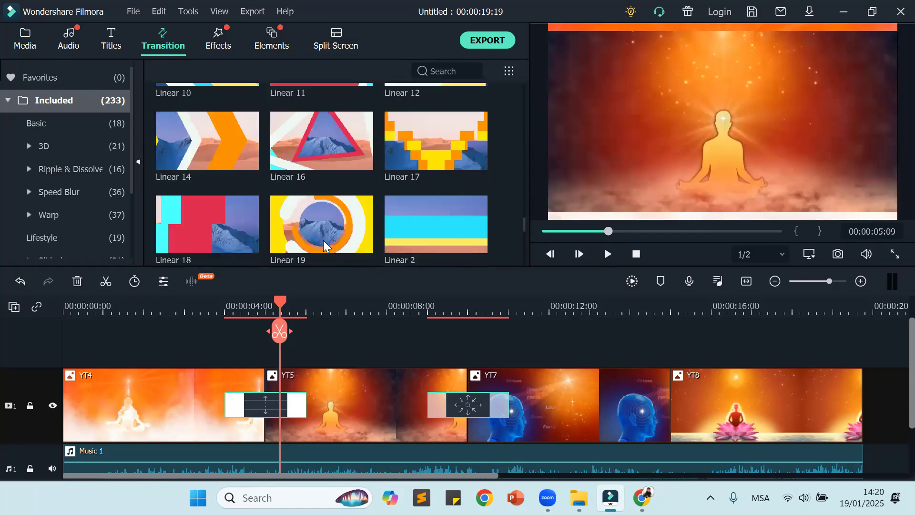
scroll(324, 242, down, 15)
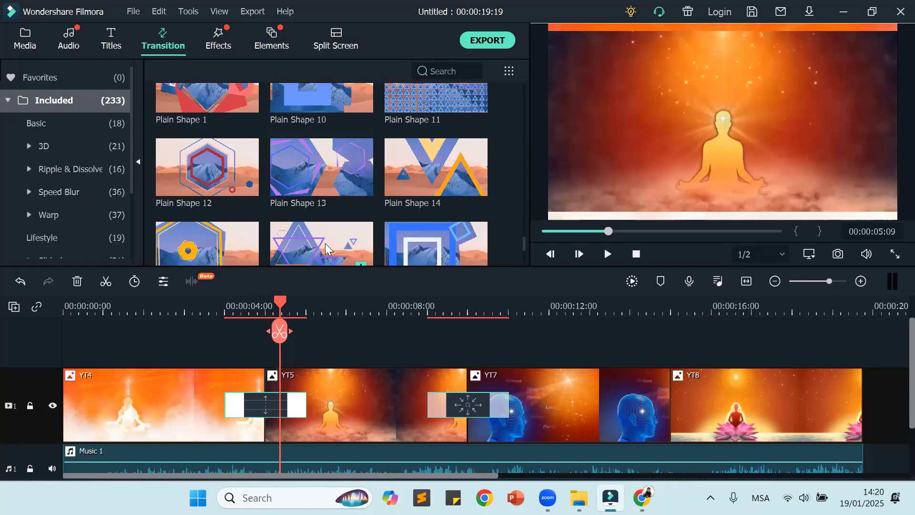
scroll(325, 241, down, 3)
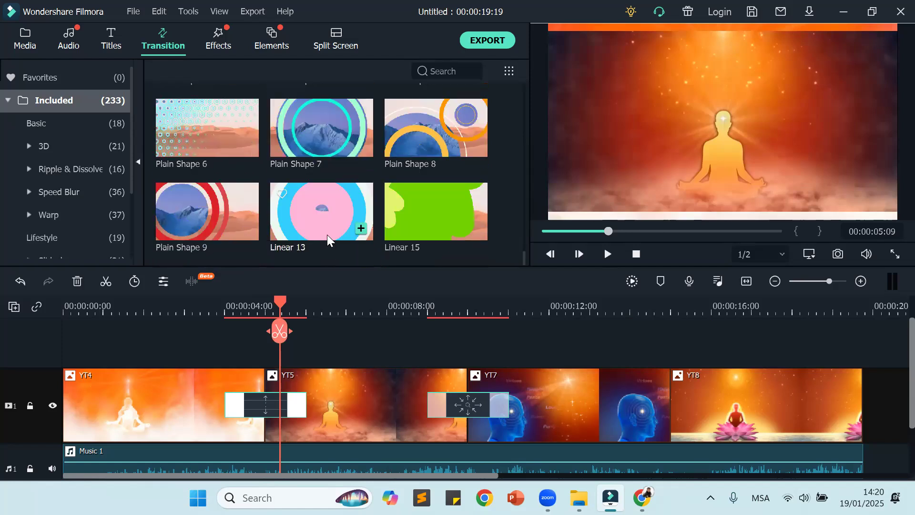
scroll(328, 230, up, 20)
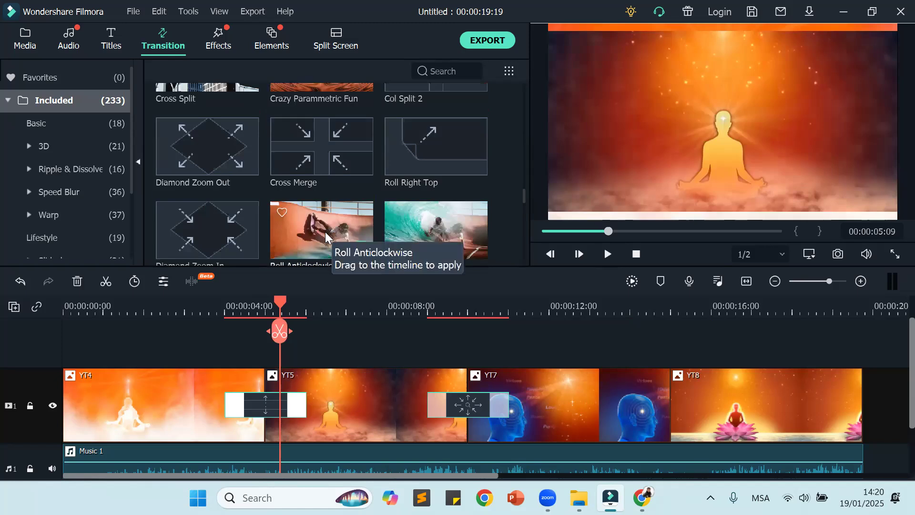
Step: Replace the Warp 6 transition between YT5 and YT7 with Diamond Zoom Out, and preview it by scrubbing to 11 seconds
drag(213, 149, 386, 342)
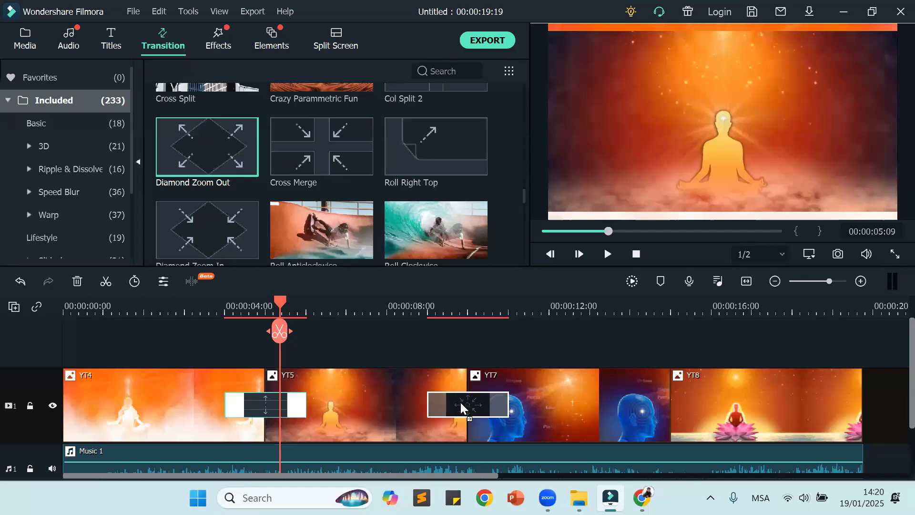
drag(460, 402, 462, 403)
drag(282, 305, 509, 351)
Step: Replace the Diamond Zoom Out transition between YT5 and YT7 with Simple Roll 12, and preview it near 11 seconds
mouse_move(295, 240)
scroll(295, 240, up, 3)
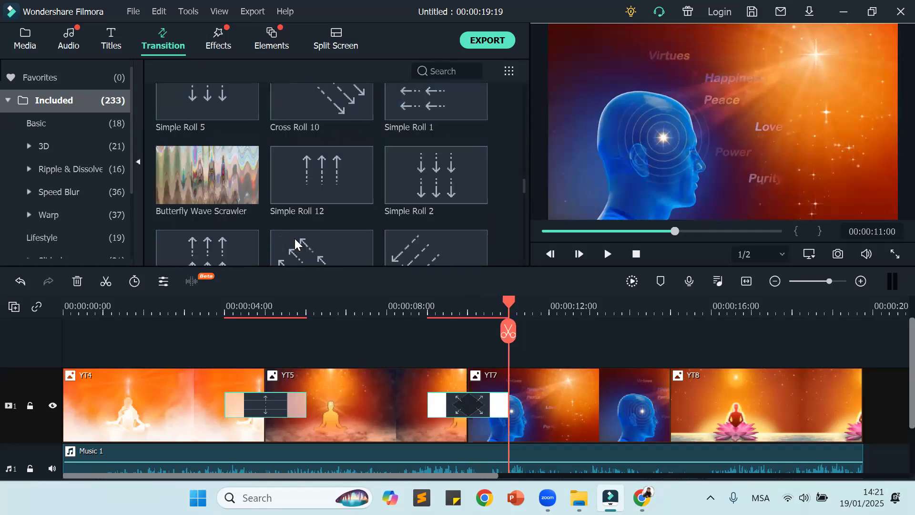
mouse_move(323, 187)
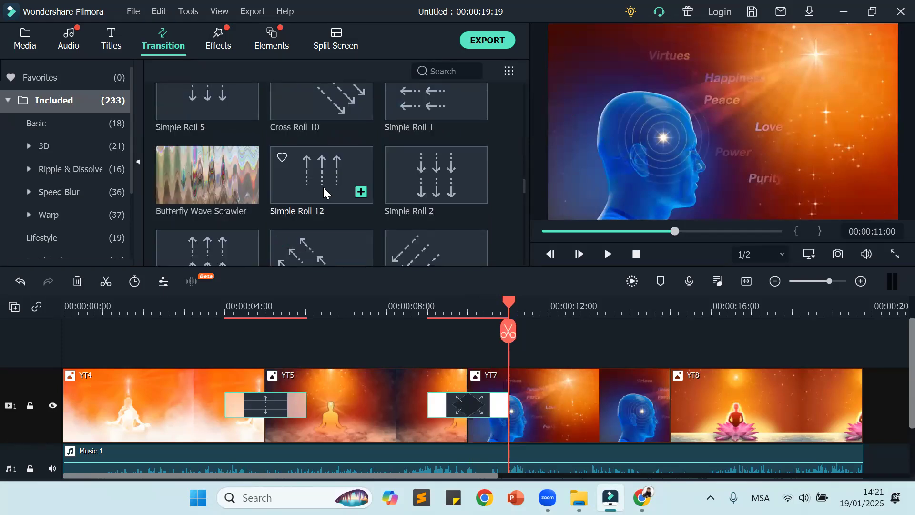
drag(323, 187, 470, 409)
mouse_move(504, 306)
mouse_down()
mouse_move(455, 315)
mouse_move(400, 309)
mouse_move(506, 314)
mouse_up()
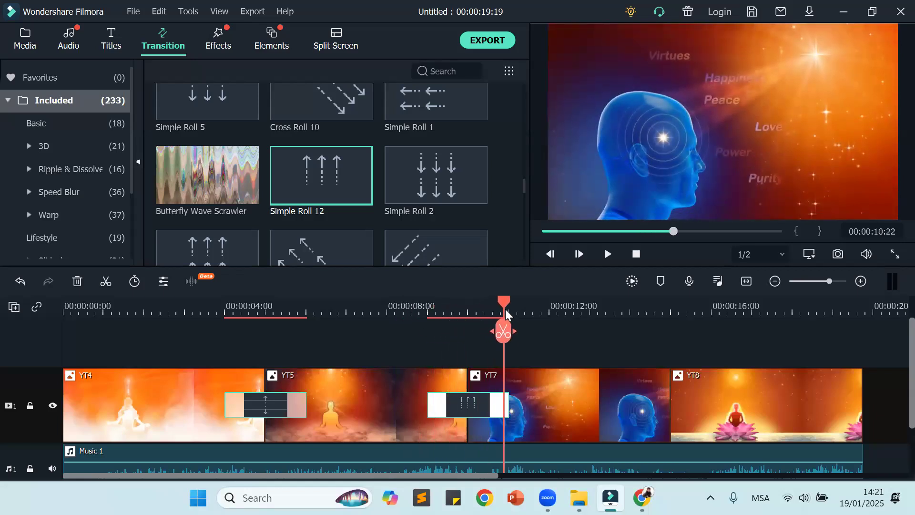
Step: Delete the Row Split transition between YT4 and YT5 and the Simple Roll 12 transition between YT5 and YT7
click(279, 405)
key(Delete)
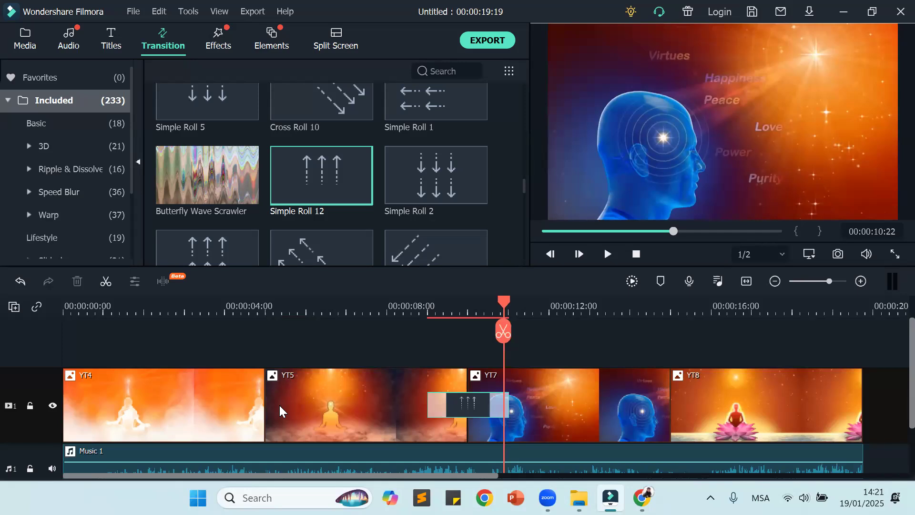
click(476, 406)
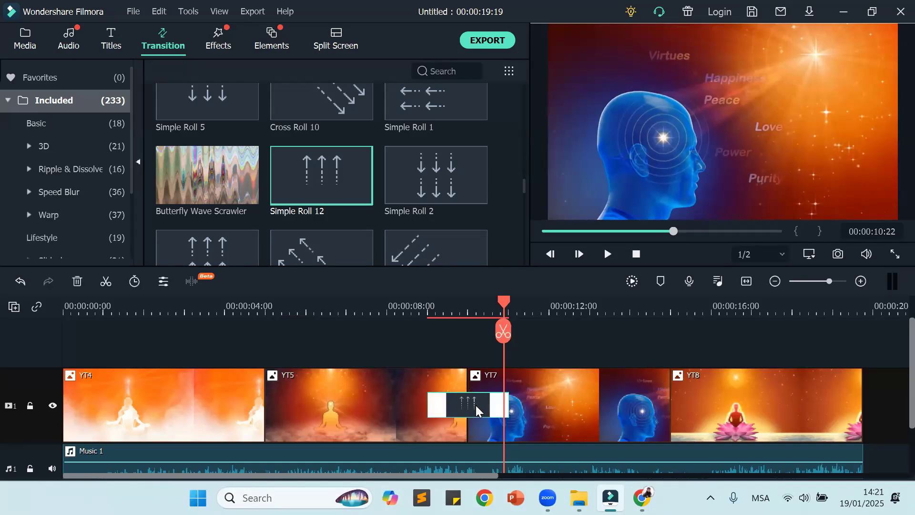
key(Delete)
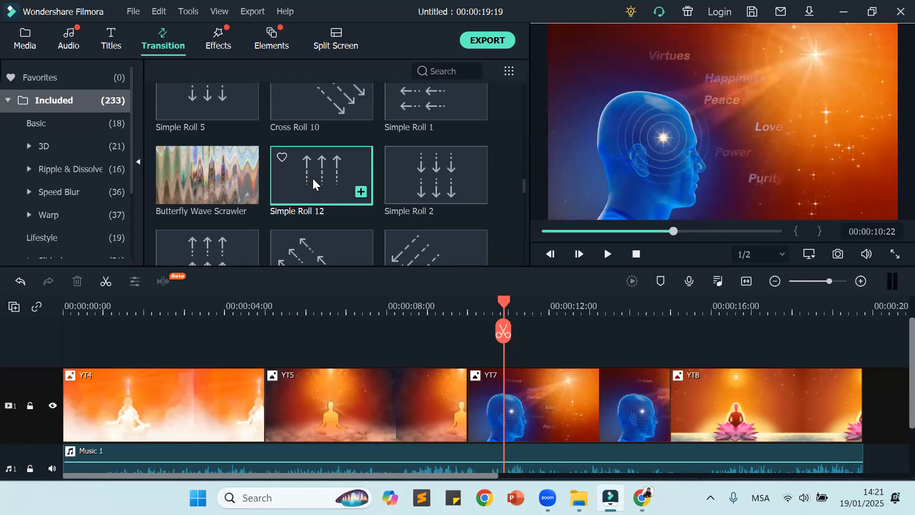
Step: Place the Zoom transition between YT4 and YT5, and play it from about 3 seconds
scroll(313, 176, up, 10)
scroll(325, 181, up, 10)
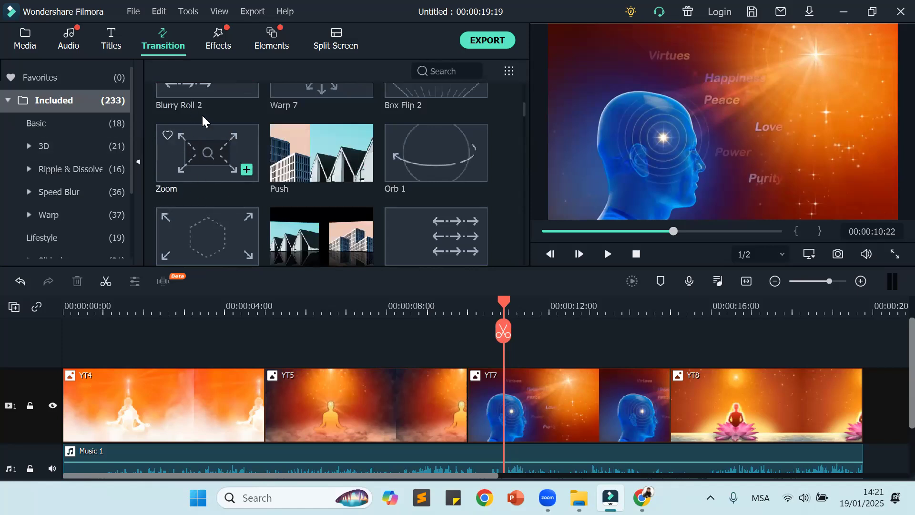
drag(203, 147, 251, 433)
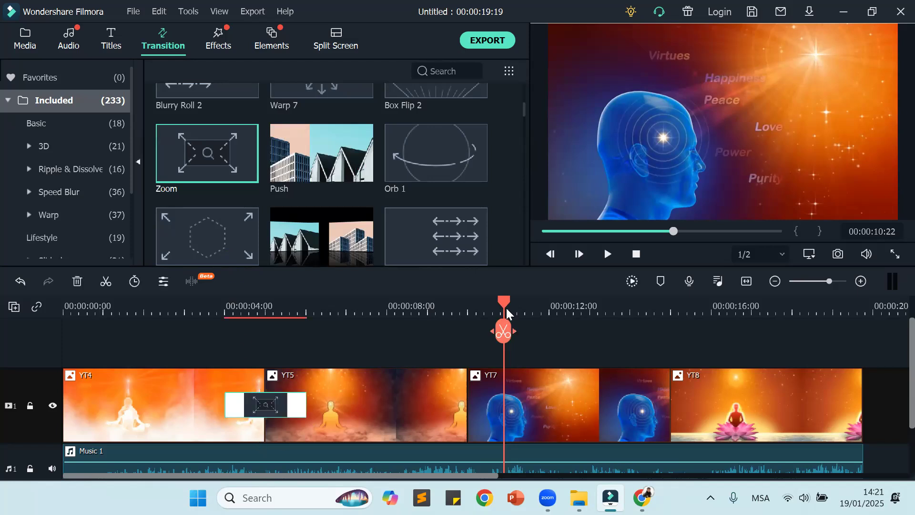
drag(470, 320, 208, 394)
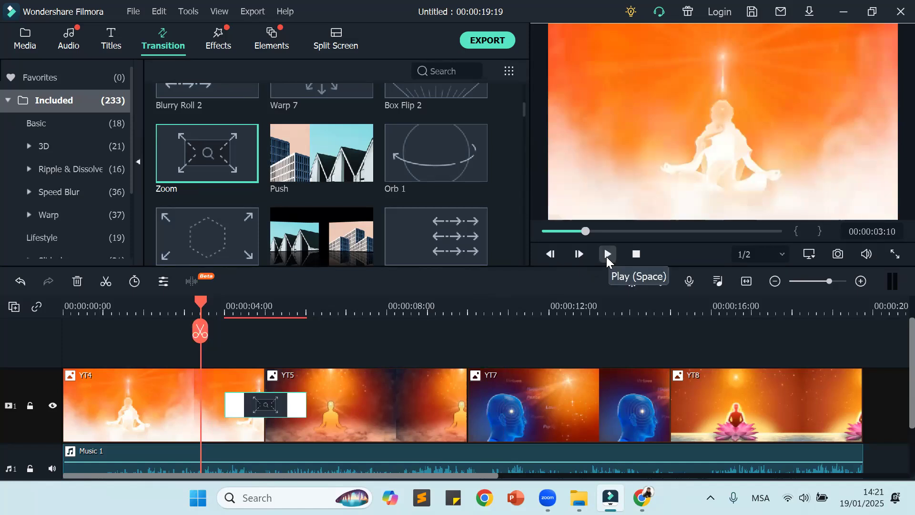
click(607, 255)
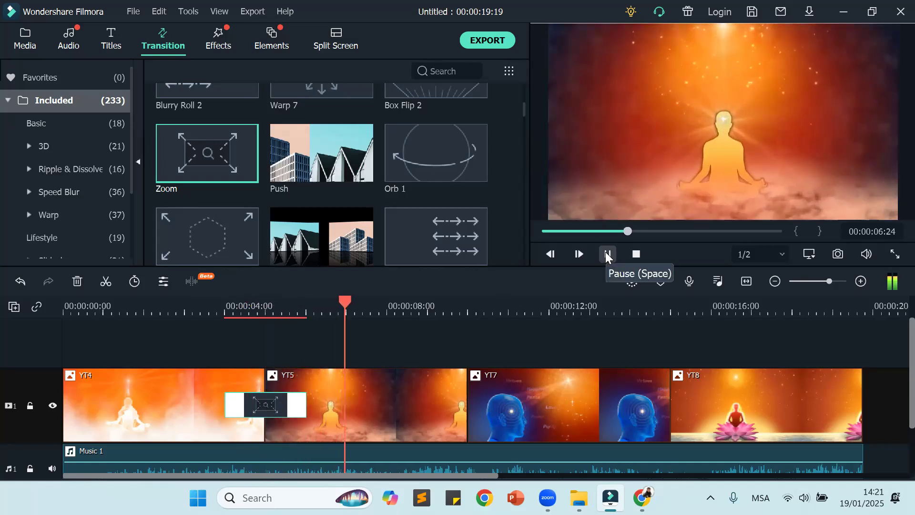
click(607, 254)
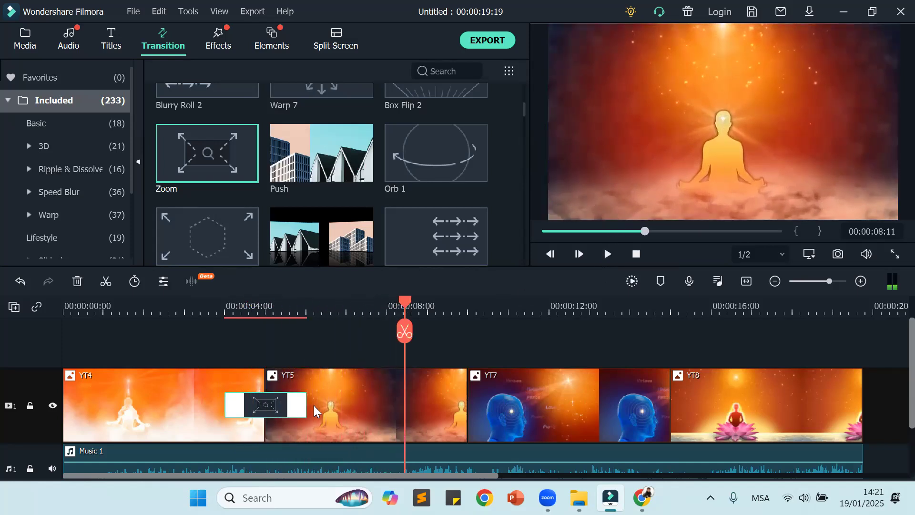
Step: Lengthen the Zoom transition to end at about 6.7 seconds, and play it from before its start
drag(306, 409, 334, 408)
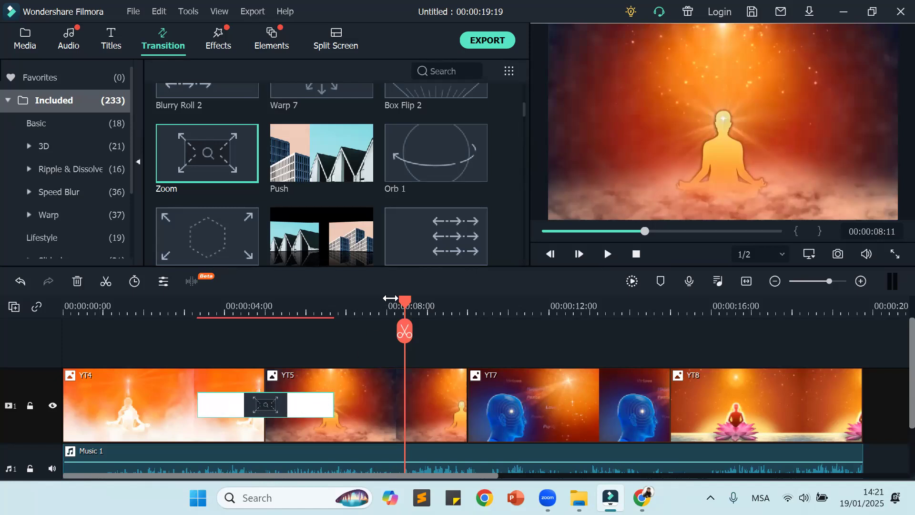
drag(406, 309, 177, 346)
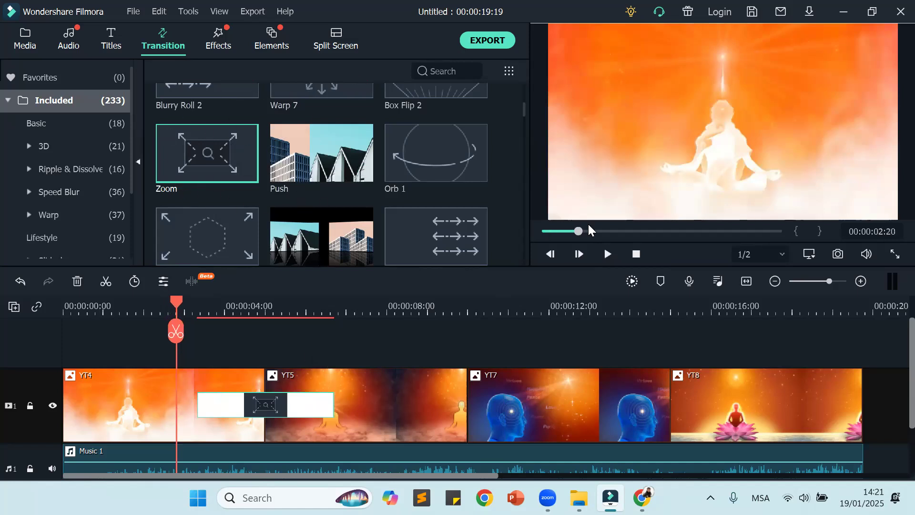
click(607, 255)
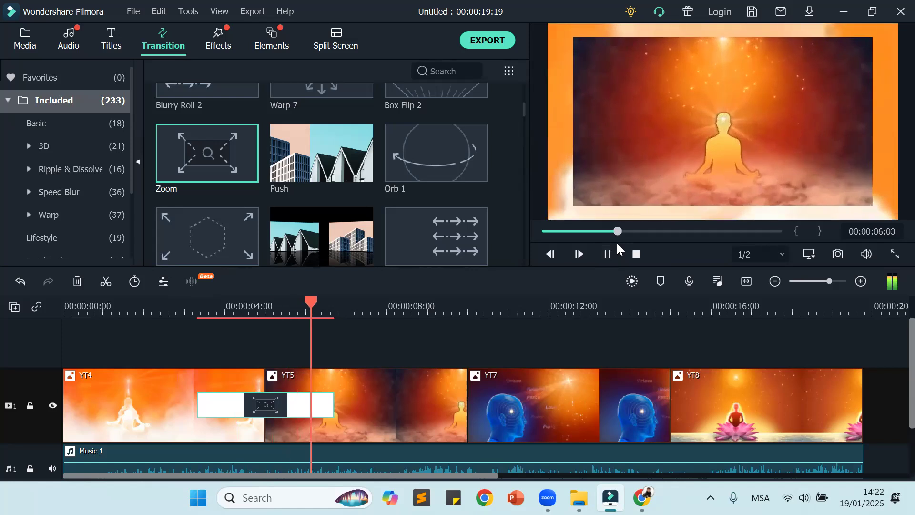
click(608, 254)
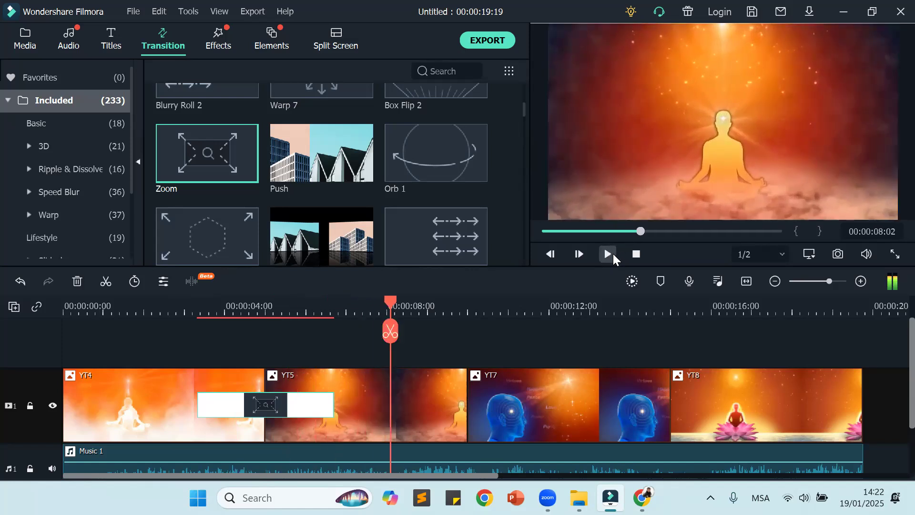
Step: Place Dissolve transitions between YT5 and YT7 and between YT7 and YT8, and scrub through the timeline to preview them
scroll(400, 219, up, 8)
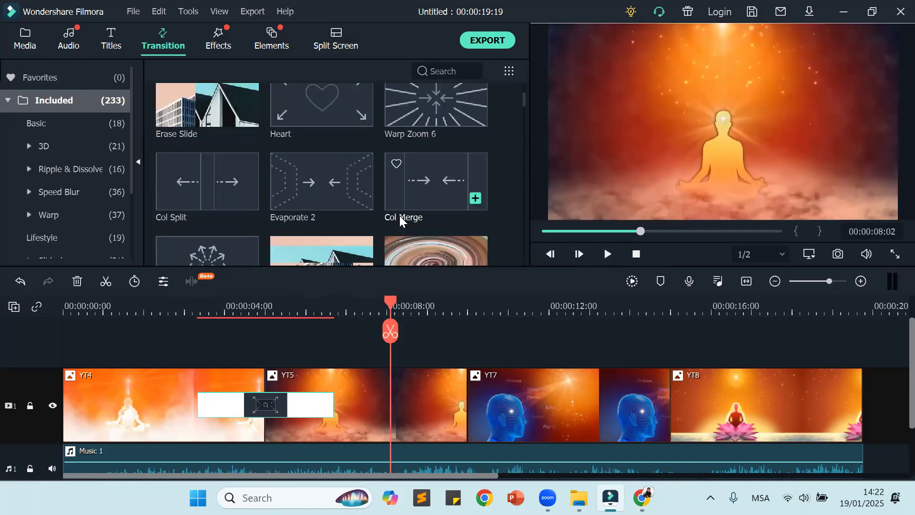
scroll(399, 215, up, 6)
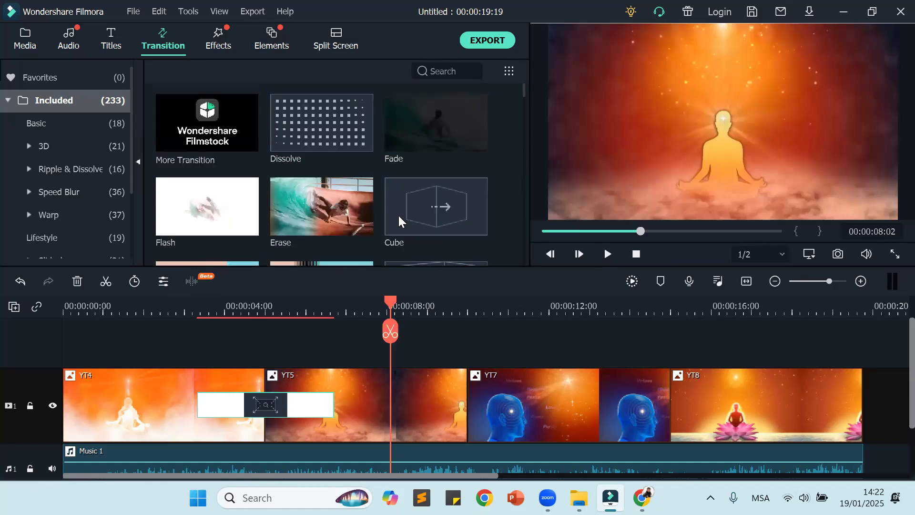
drag(322, 130, 450, 386)
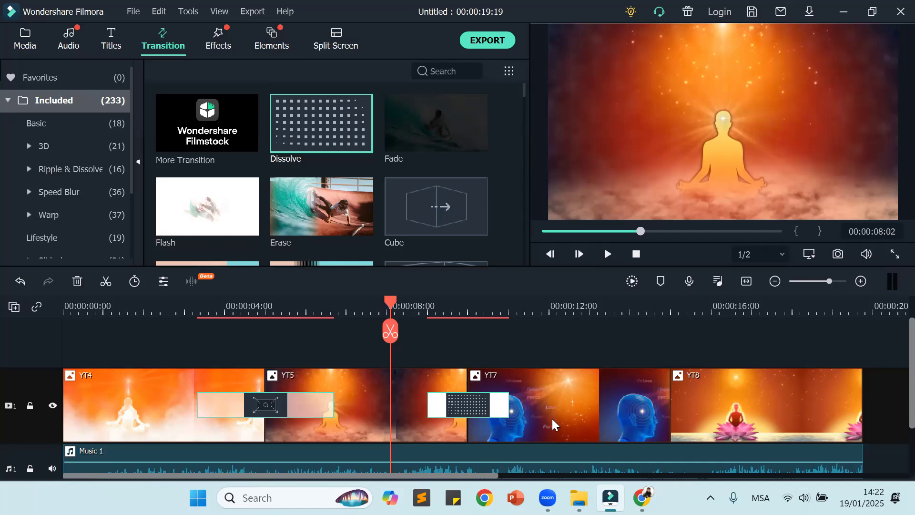
drag(350, 138, 650, 410)
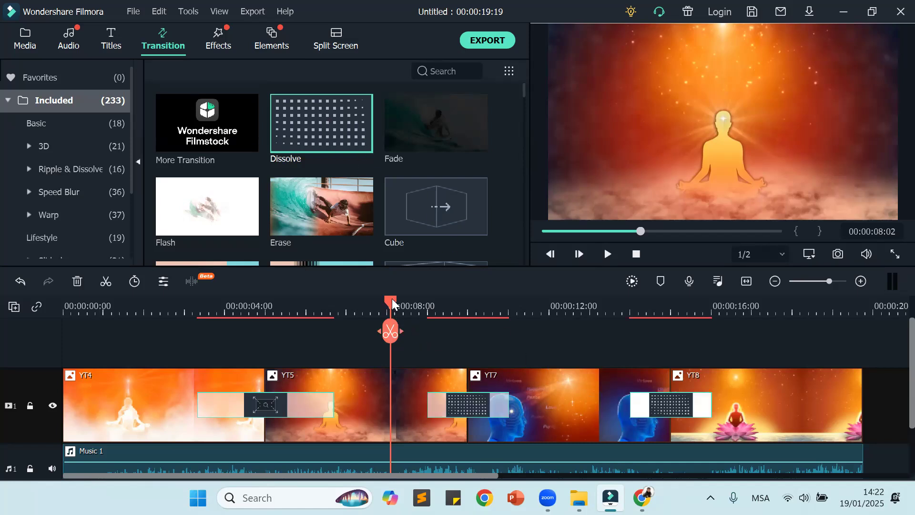
drag(396, 302, 737, 367)
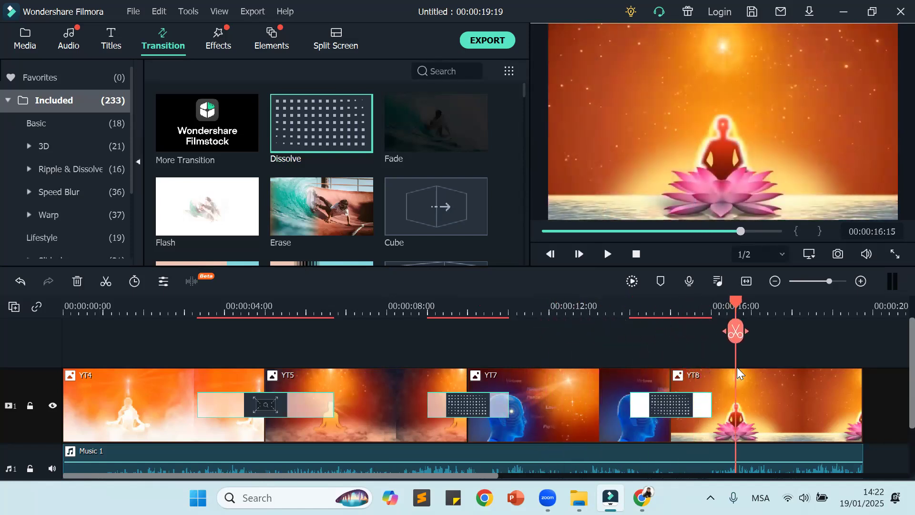
drag(730, 309, 60, 359)
Step: Raise the volume of the Music 1 clip, and play the video from the beginning
scroll(620, 337, down, 1)
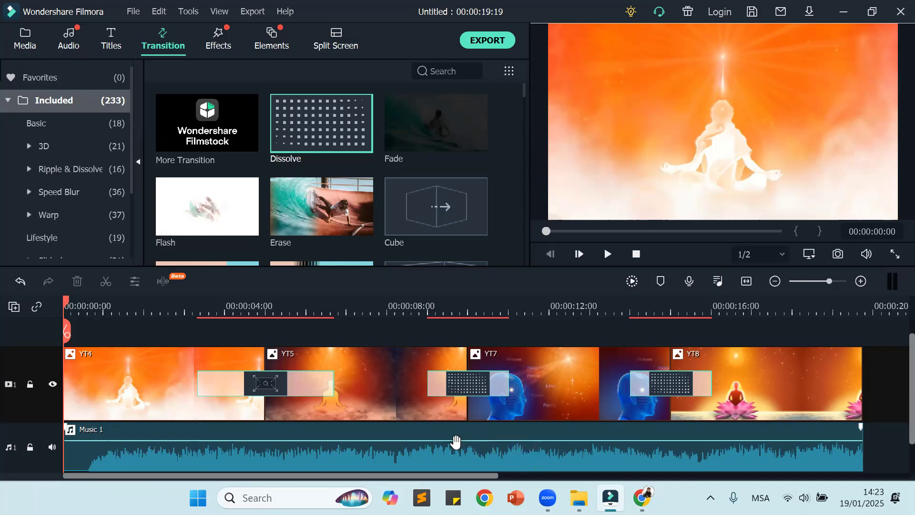
mouse_move(457, 442)
mouse_down()
mouse_move(458, 458)
mouse_move(466, 436)
mouse_up()
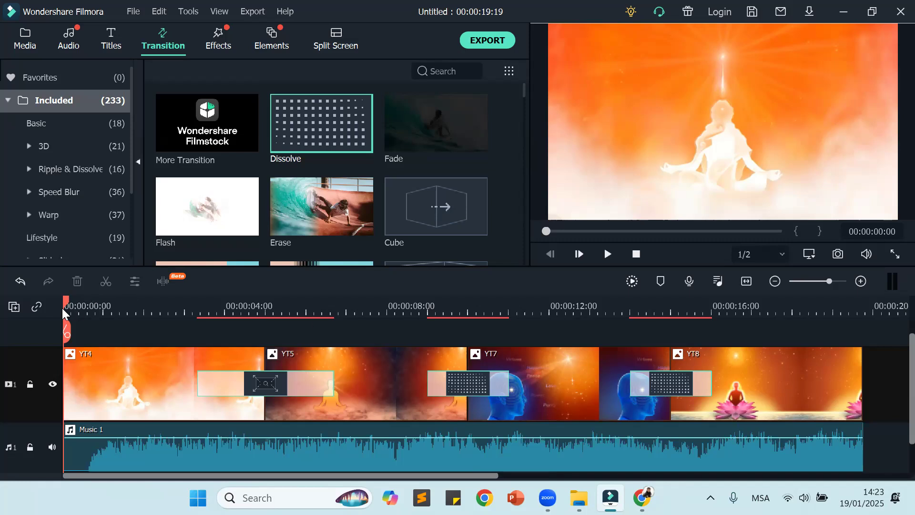
drag(263, 434, 191, 403)
click(607, 254)
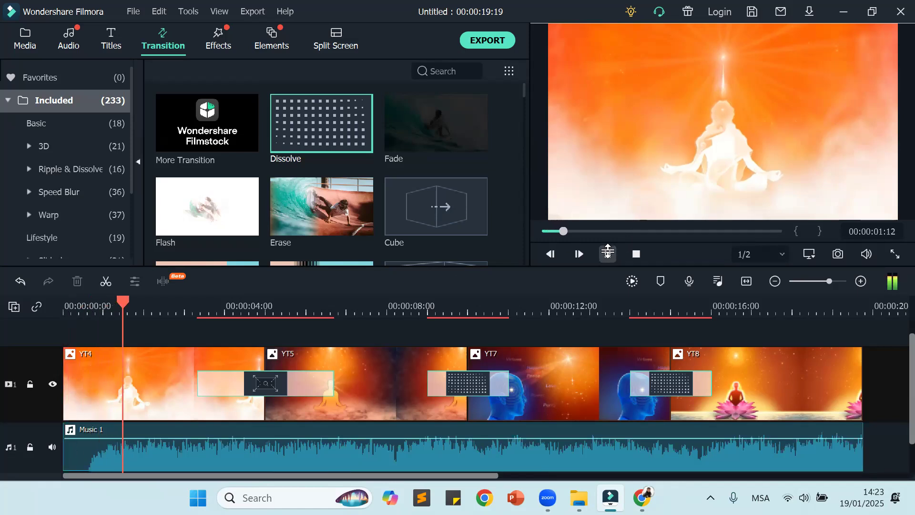
Step: Lower the Music 1 volume to about -7.29 dB during playback, pause, and raise the volume again
drag(558, 437, 561, 447)
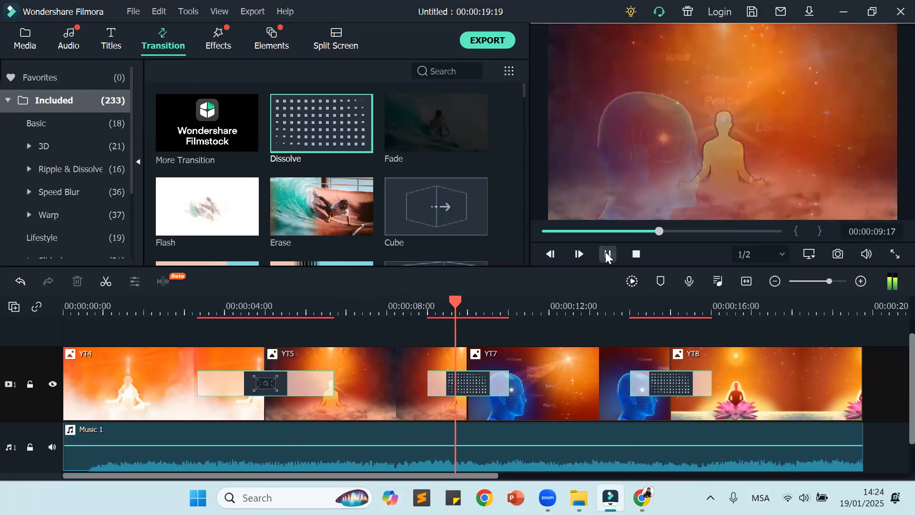
click(607, 253)
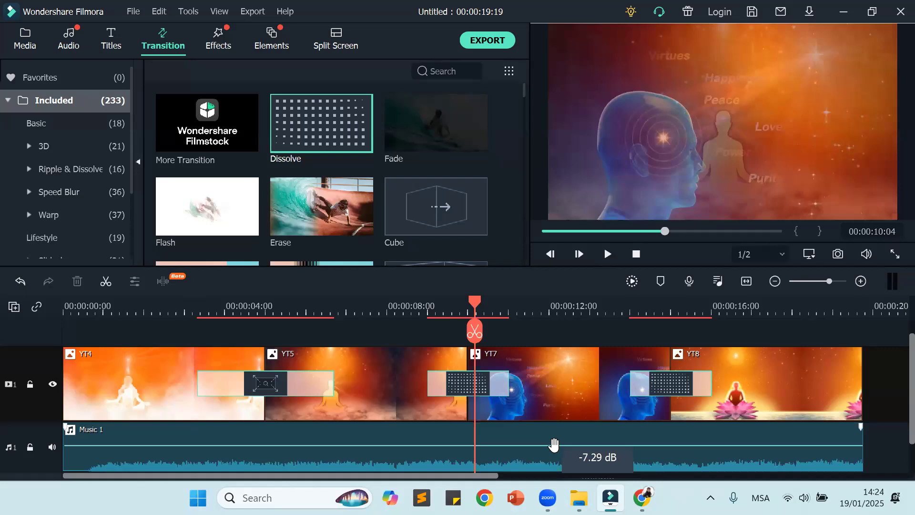
drag(553, 446, 561, 441)
Step: Scrub the video from the start to about 17 seconds, and play the ending to check how the music stops
drag(475, 301, 66, 329)
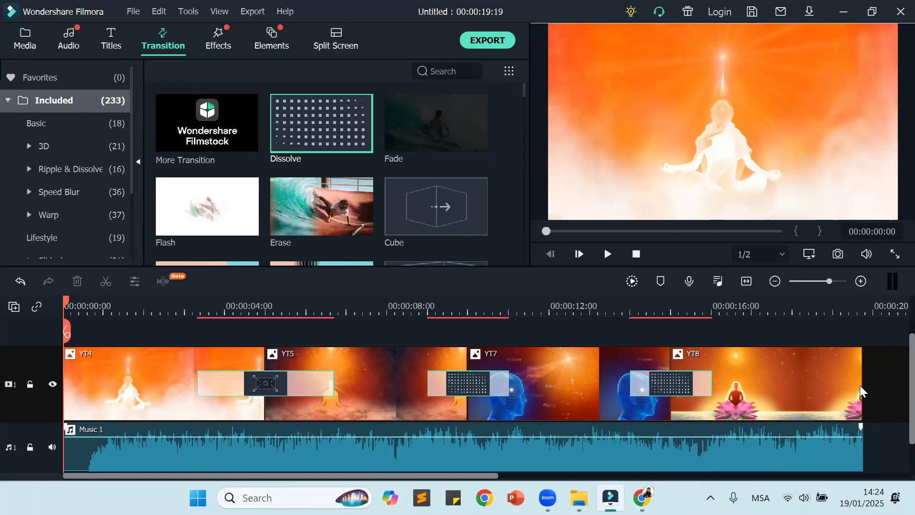
click(67, 307)
drag(118, 320, 783, 383)
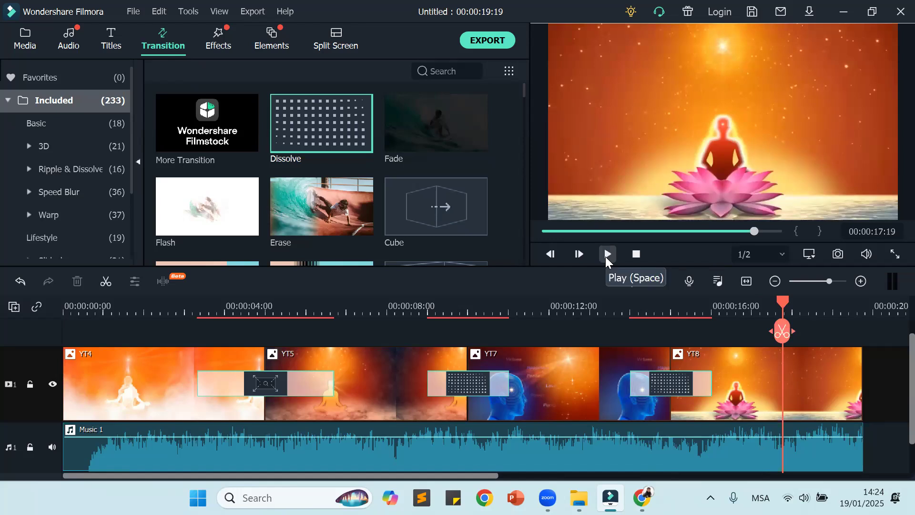
click(607, 254)
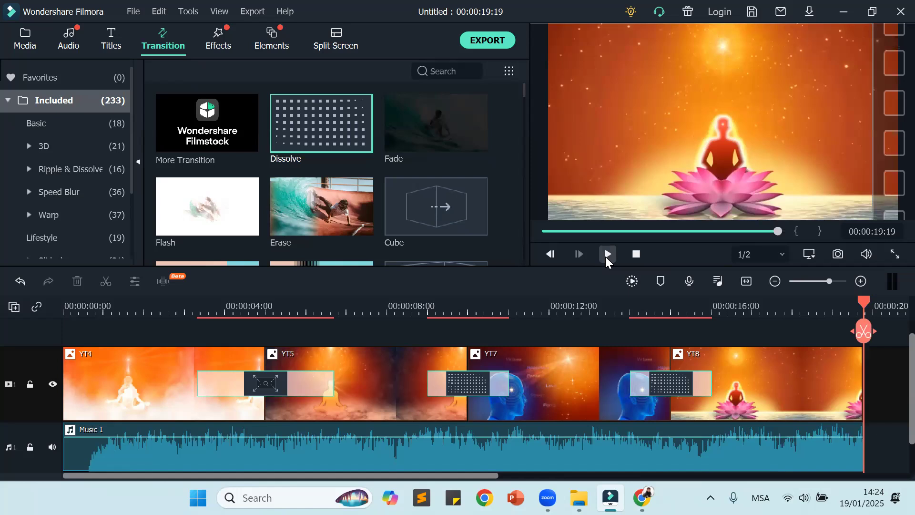
Step: Add a fade-out to the Music 1 clip starting at about 17 seconds, and lower the clip's volume slightly
drag(864, 302, 684, 309)
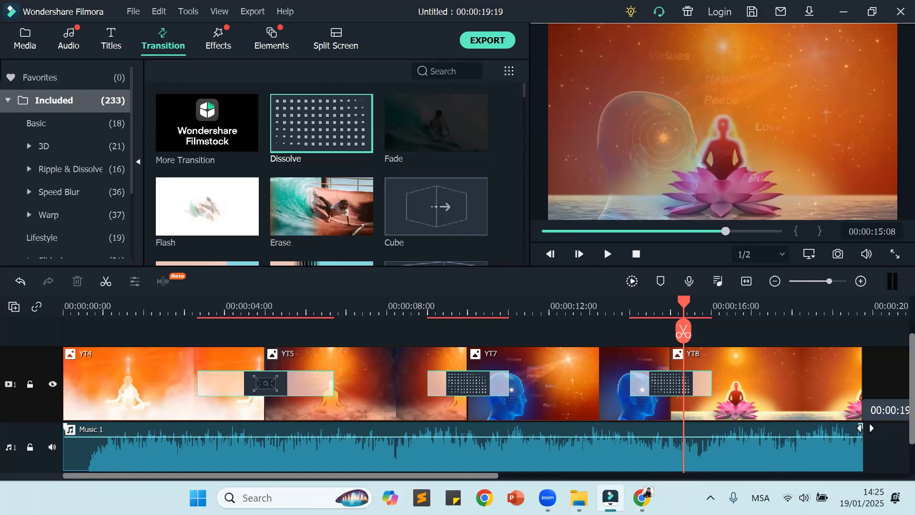
drag(866, 428, 756, 459)
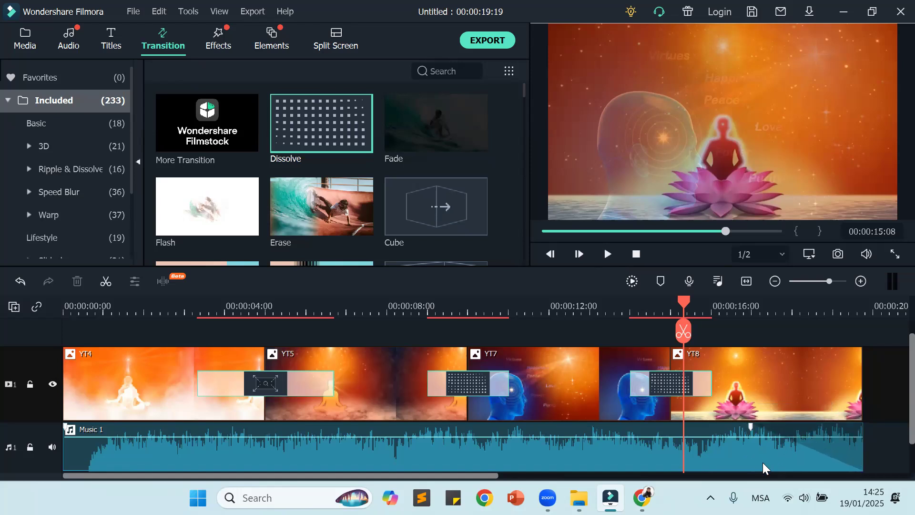
drag(656, 436, 655, 439)
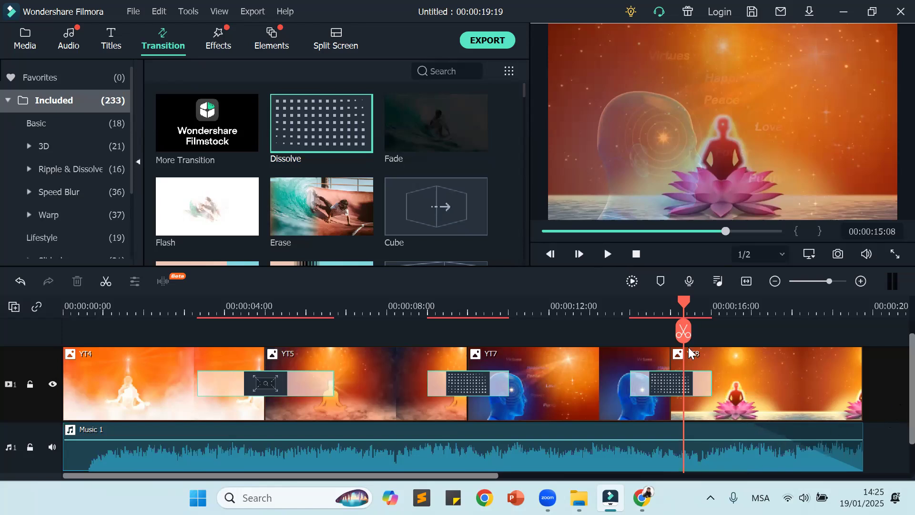
Step: Play the ending from about 14 seconds, and lengthen the Music 1 fade-out to start at about 16 seconds
drag(683, 331, 647, 326)
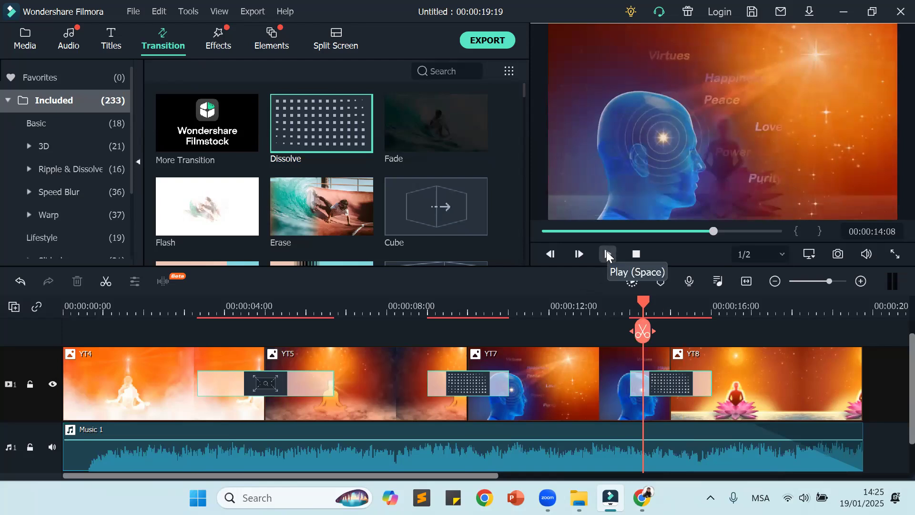
click(607, 255)
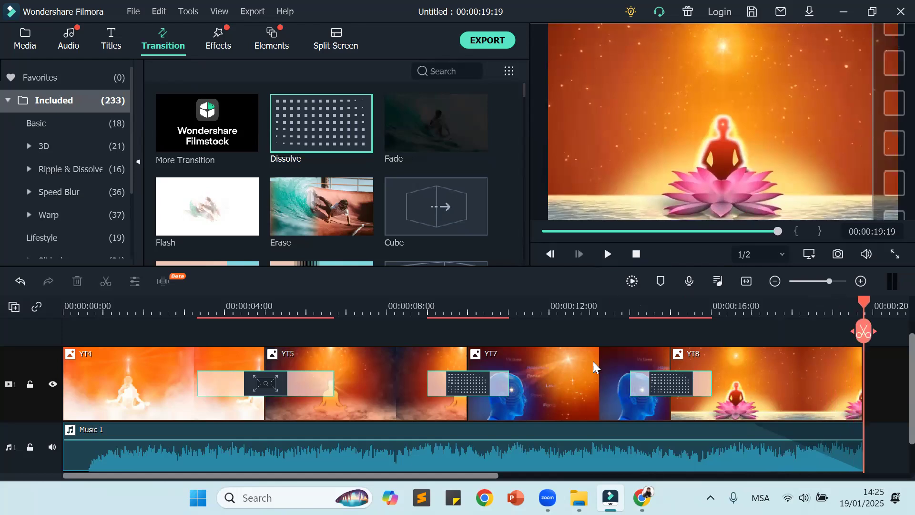
drag(752, 425, 717, 433)
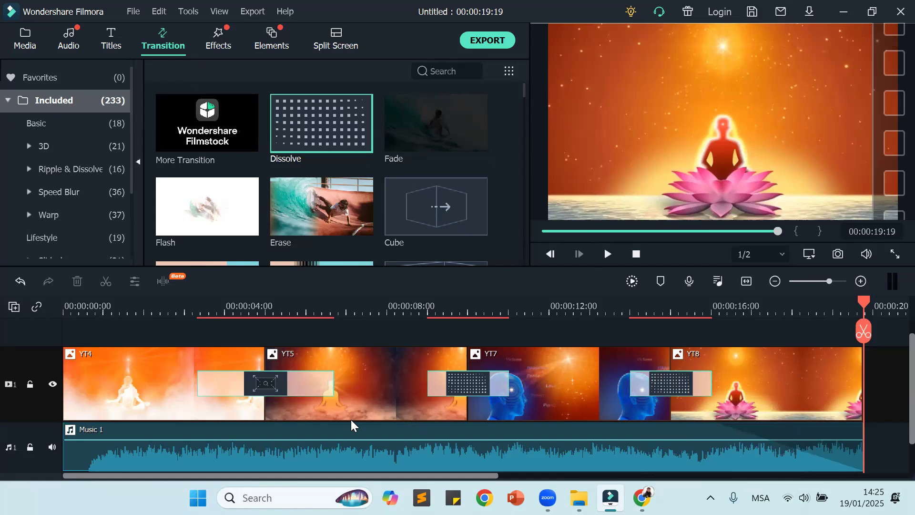
Step: Add a fade-in to the Music 1 clip lasting until about 4 seconds, and play the result
drag(65, 425, 228, 453)
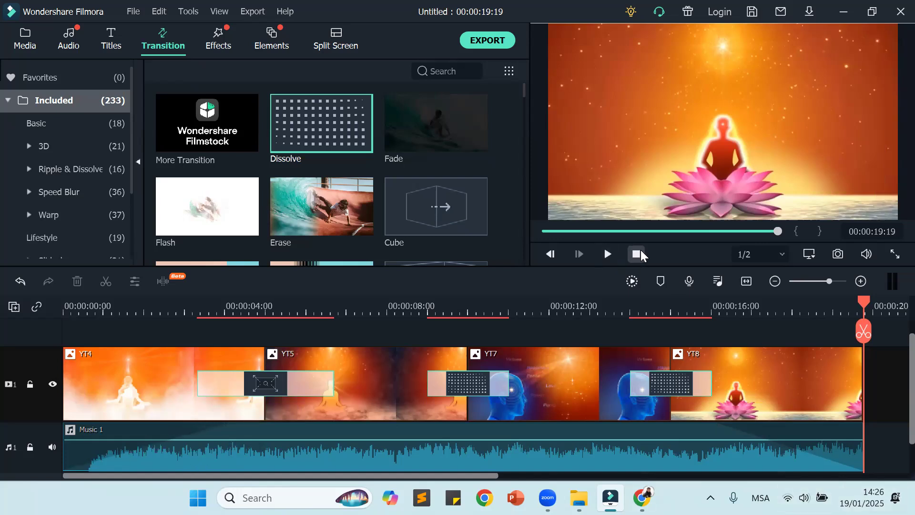
click(638, 252)
click(610, 253)
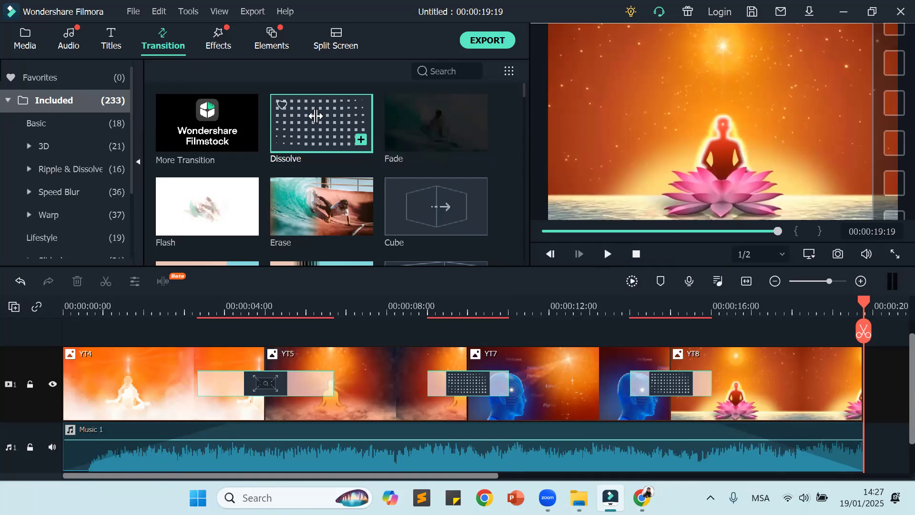
Step: Add a Dissolve transition at the end of the YT8 clip, and play the ending from about 13 seconds
drag(316, 116, 820, 381)
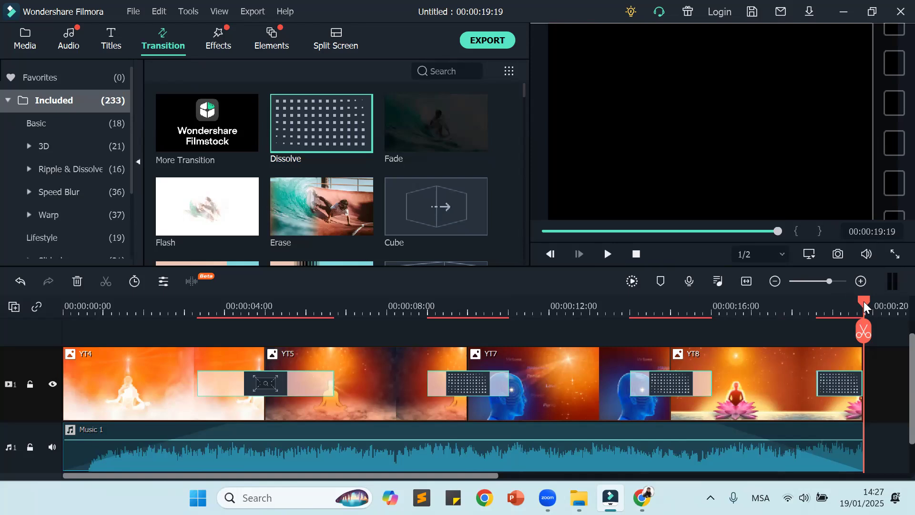
click(851, 309)
drag(763, 320, 601, 329)
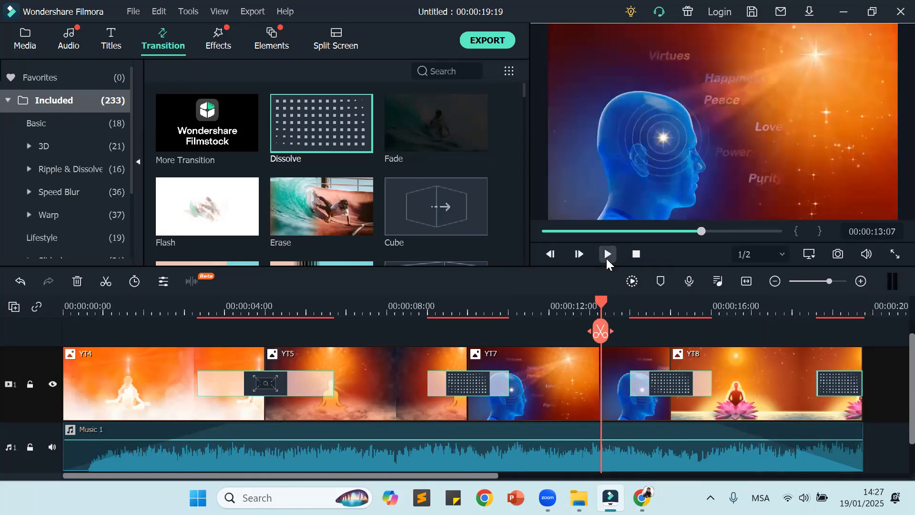
click(606, 254)
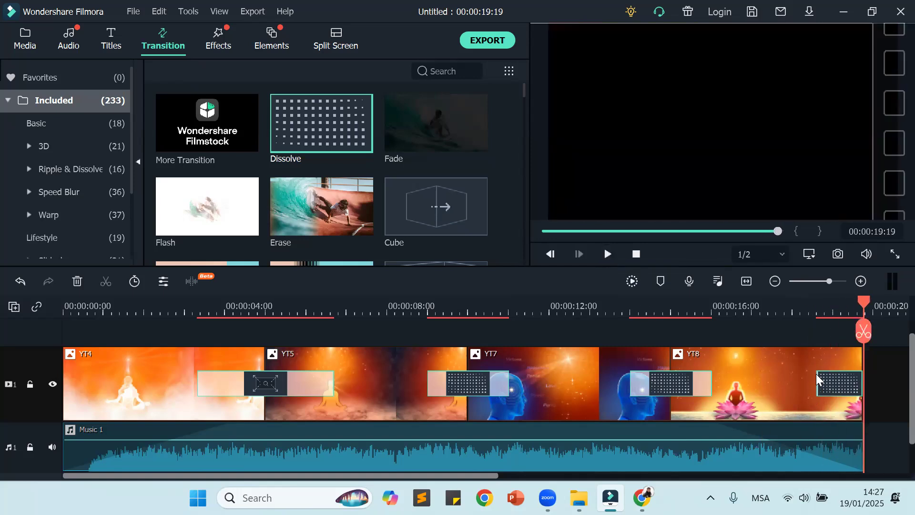
Step: Shorten the Dissolve at the end of YT8, return the playhead to the start, and deselect the transition
drag(817, 379, 834, 379)
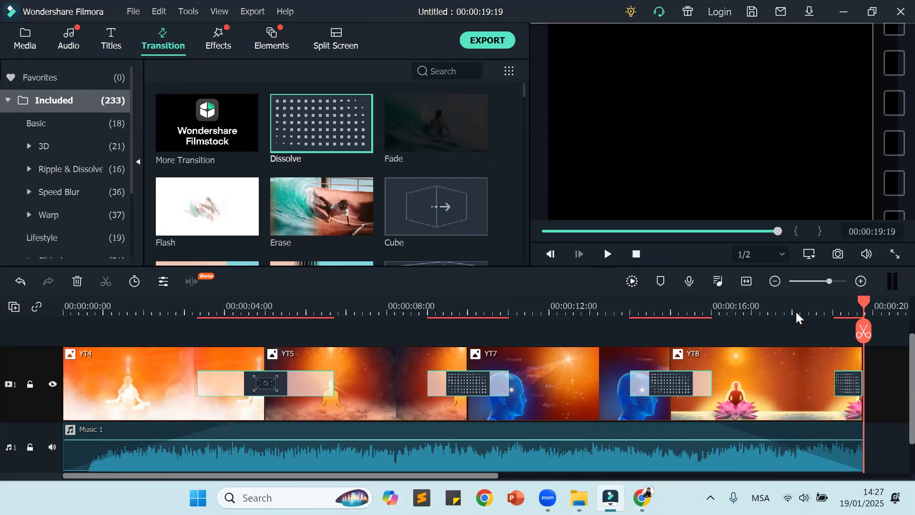
drag(867, 306, 65, 314)
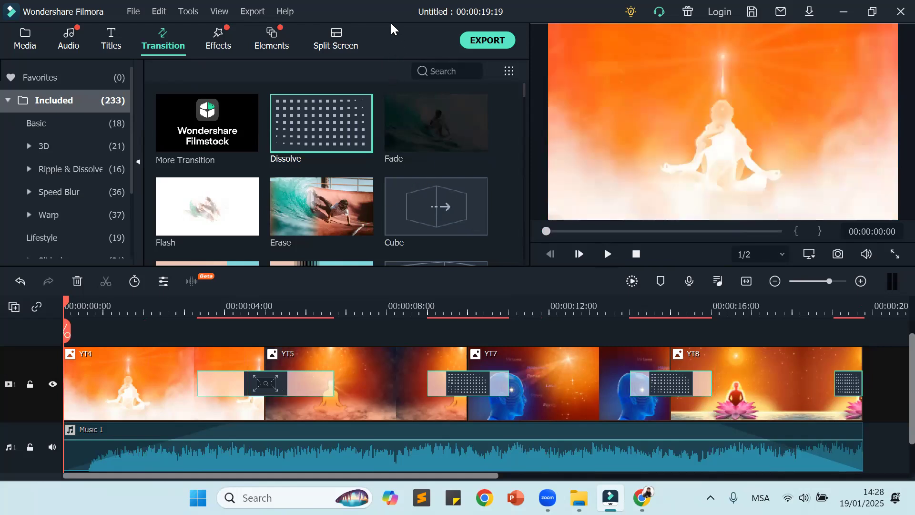
click(884, 371)
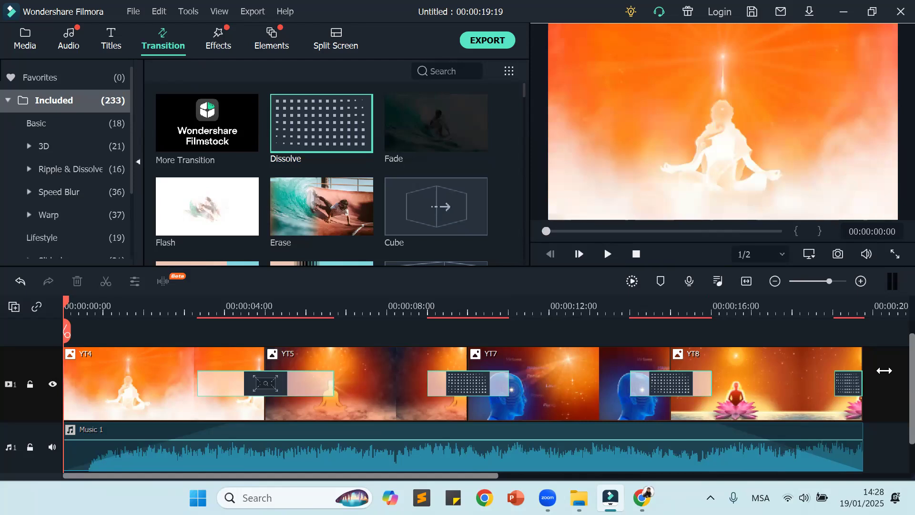
Step: Show the project media and review the source files in the Filmora Lesson 2 folder without importing any
click(22, 41)
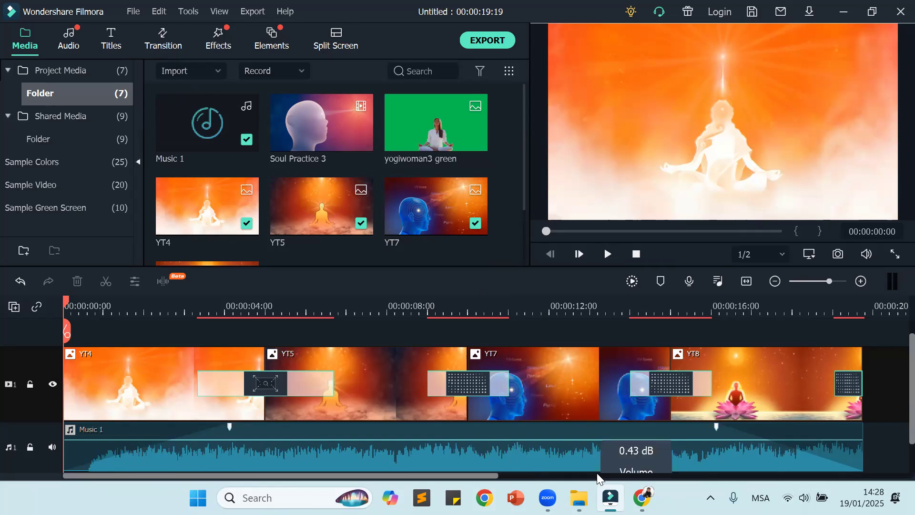
mouse_move(609, 497)
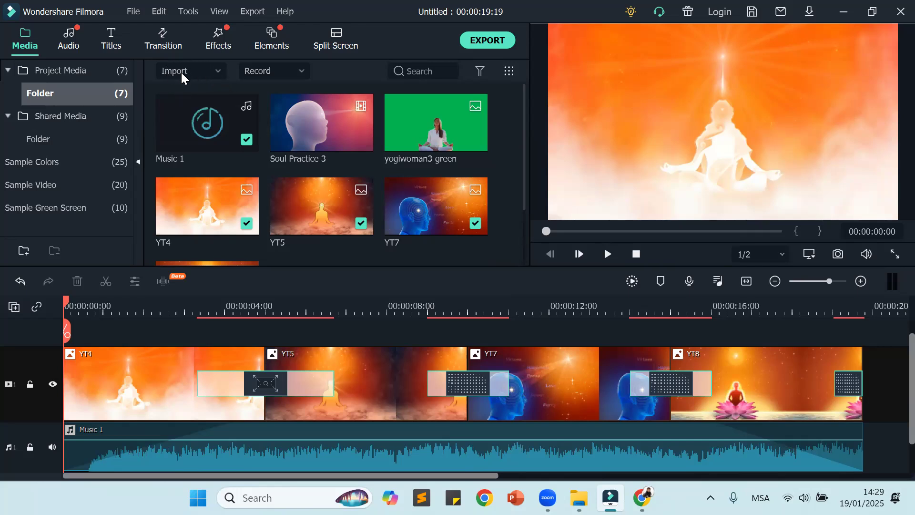
click(216, 70)
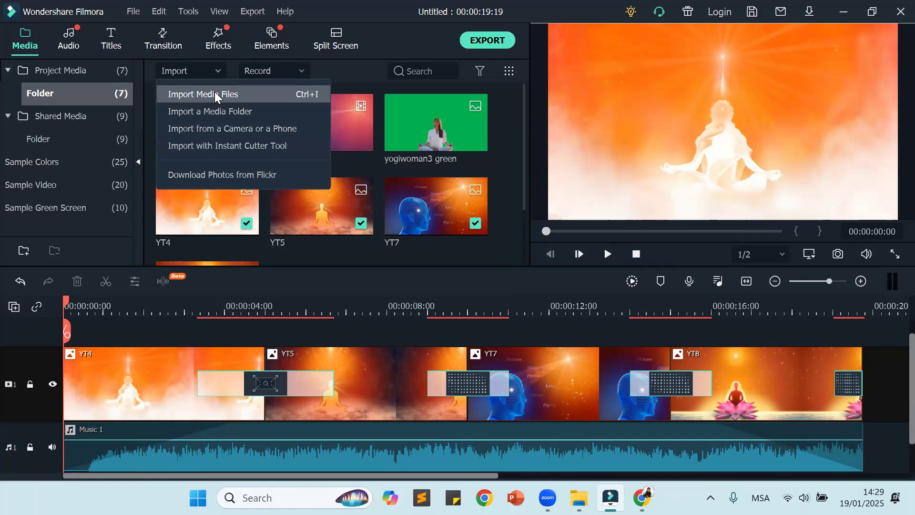
click(215, 95)
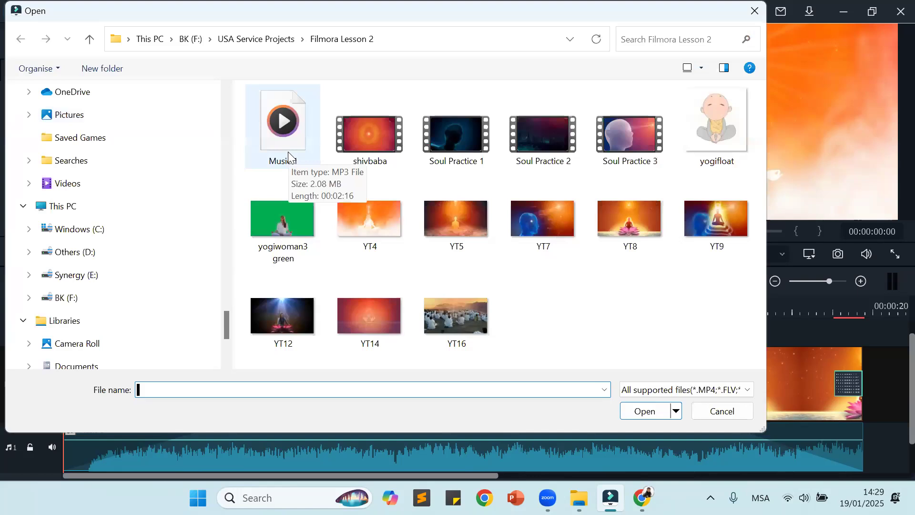
click(731, 413)
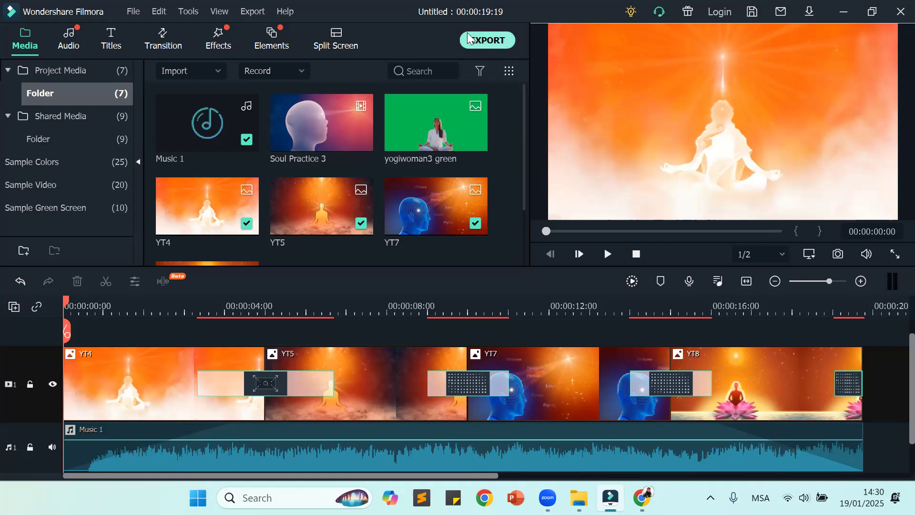
Step: Create a folder named Video Editing on the Desktop while saving the project under a new name, and cancel the save
click(140, 12)
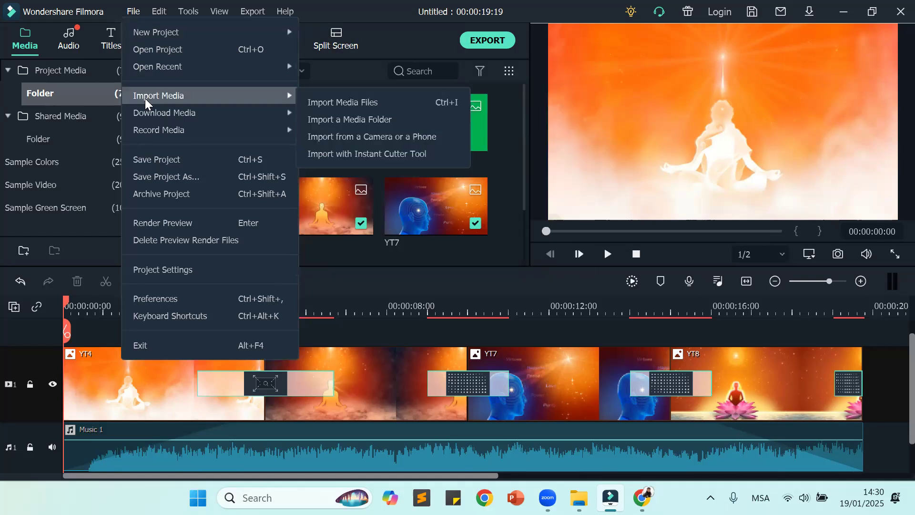
click(159, 177)
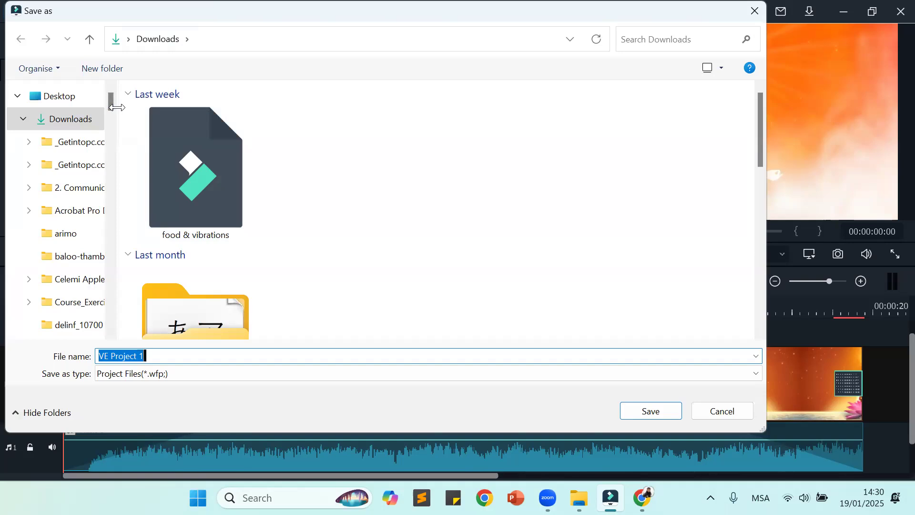
click(90, 39)
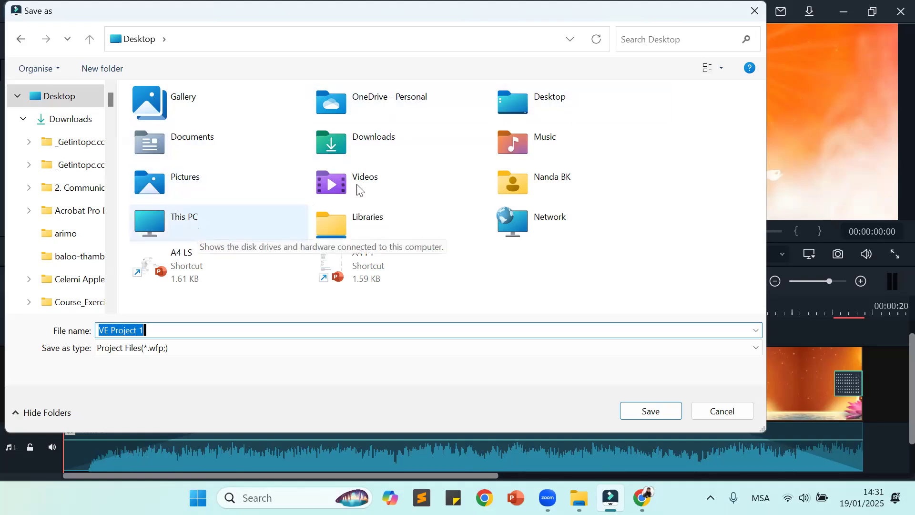
click(557, 104)
double_click(556, 102)
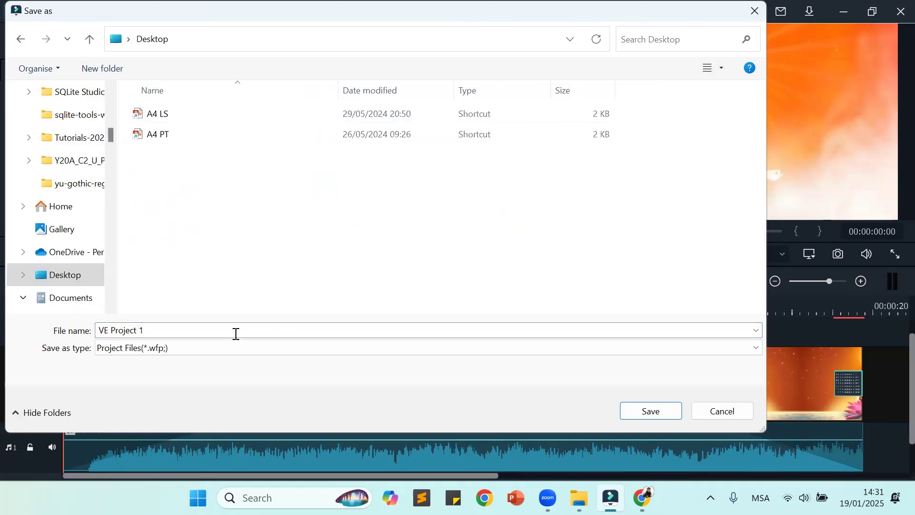
click(104, 65)
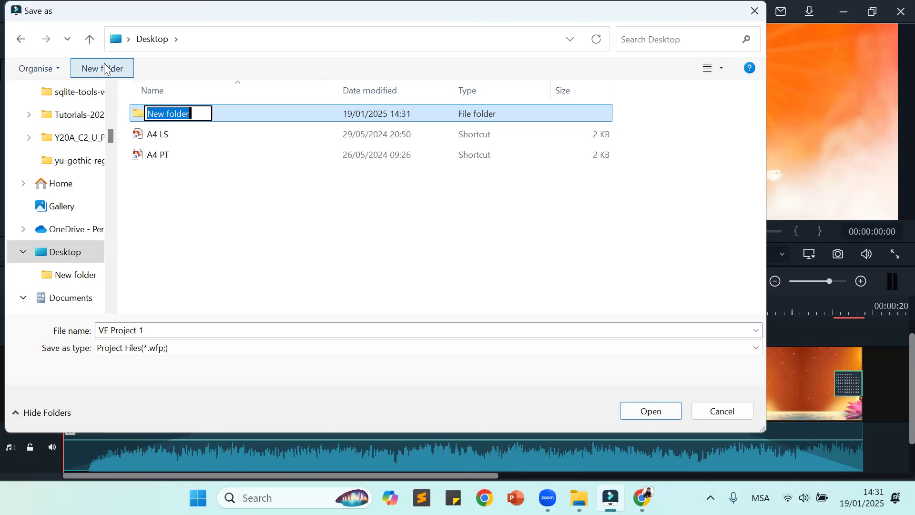
text(Video )
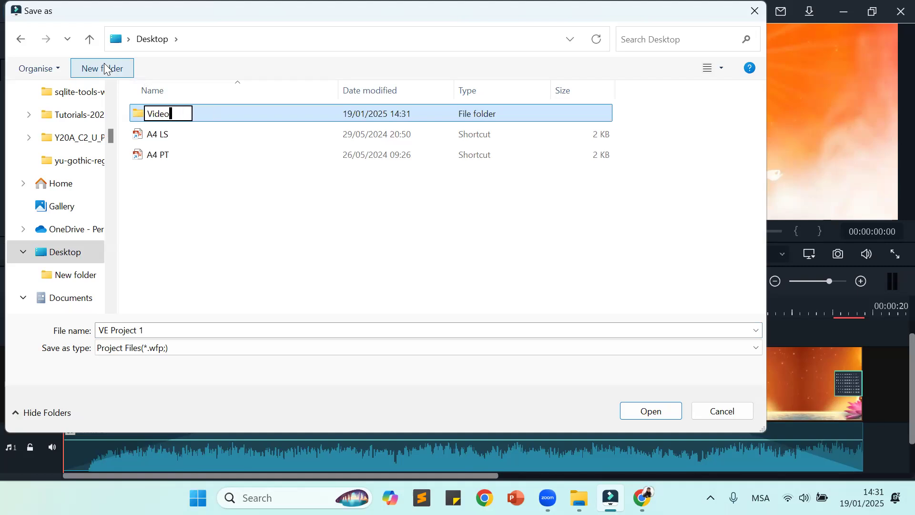
text(Editing)
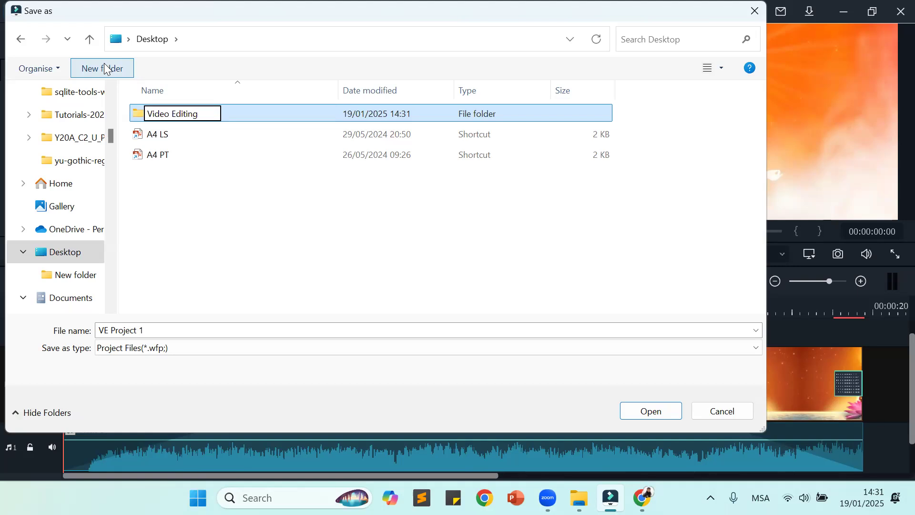
click(366, 223)
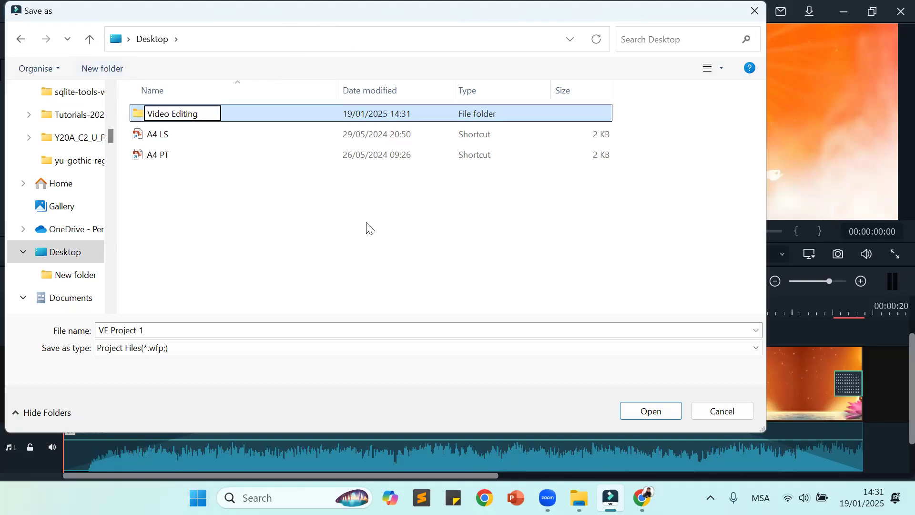
click(738, 413)
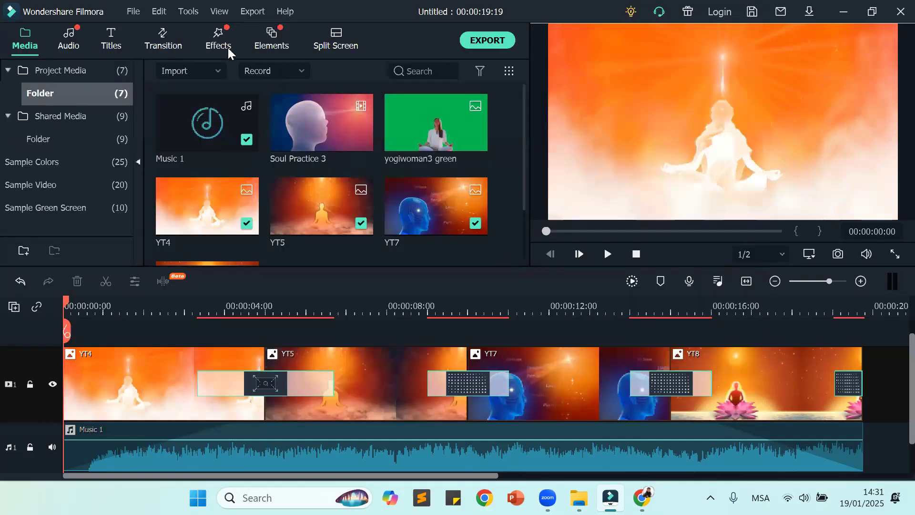
Step: Save the project as "My first project" in the Video Editing folder on the Desktop
click(134, 11)
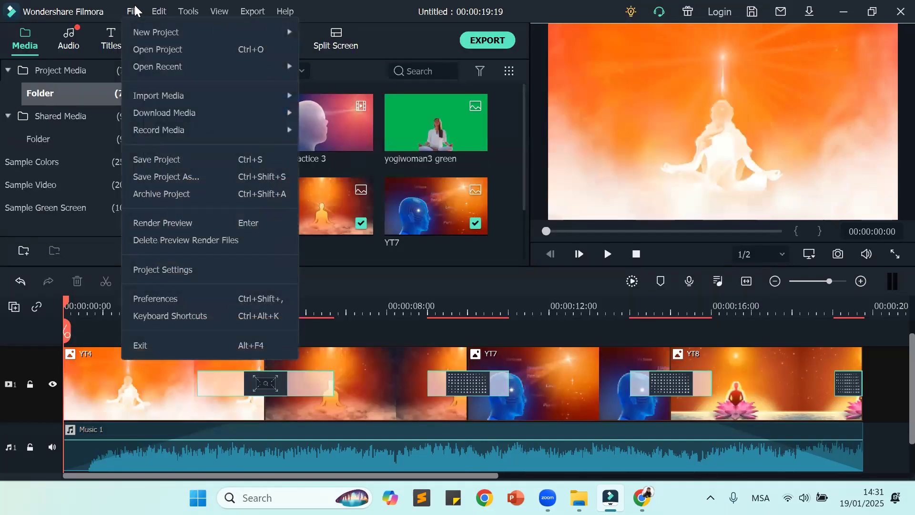
click(167, 177)
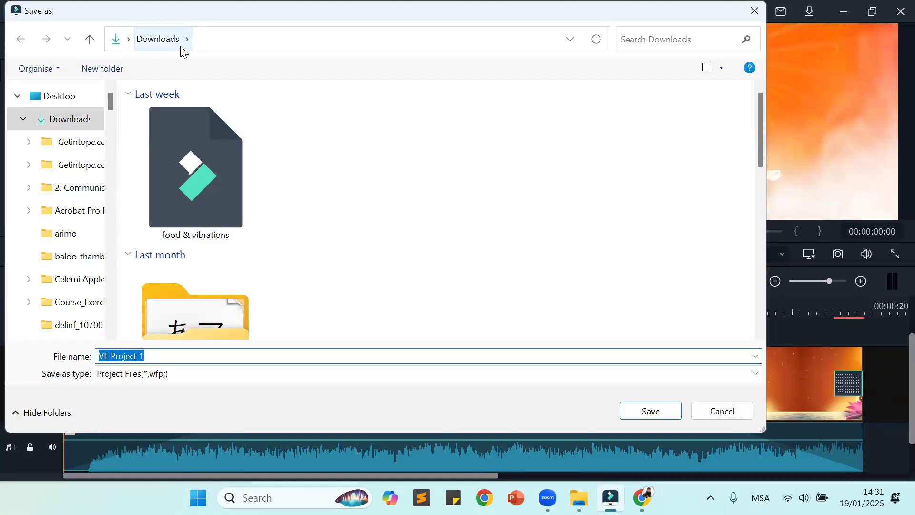
click(96, 40)
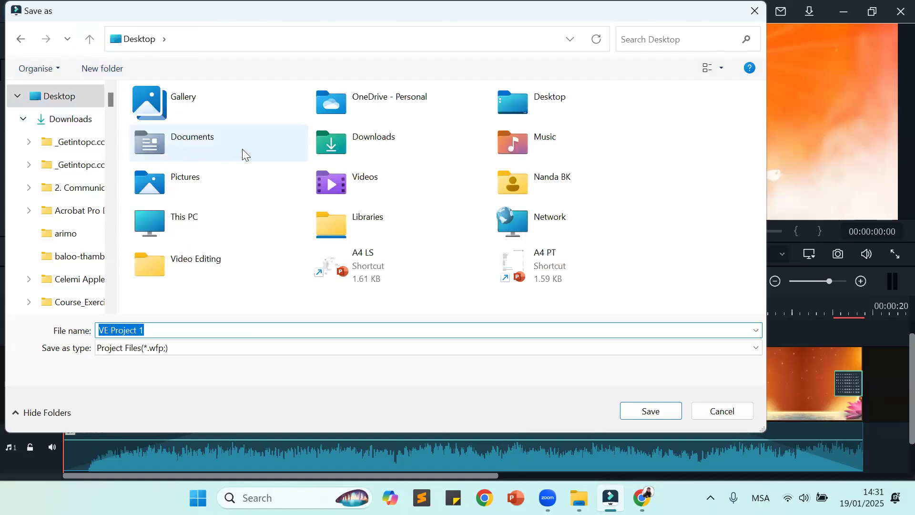
click(549, 108)
double_click(549, 108)
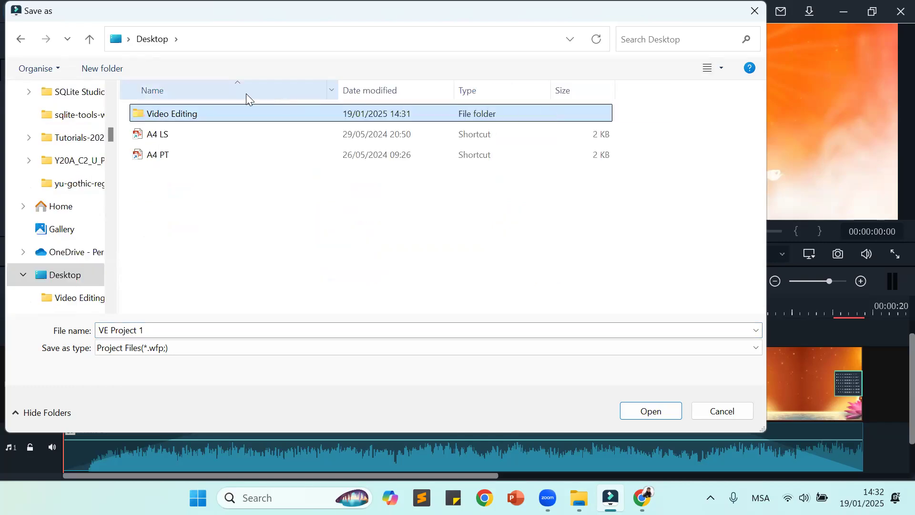
double_click(185, 117)
click(179, 331)
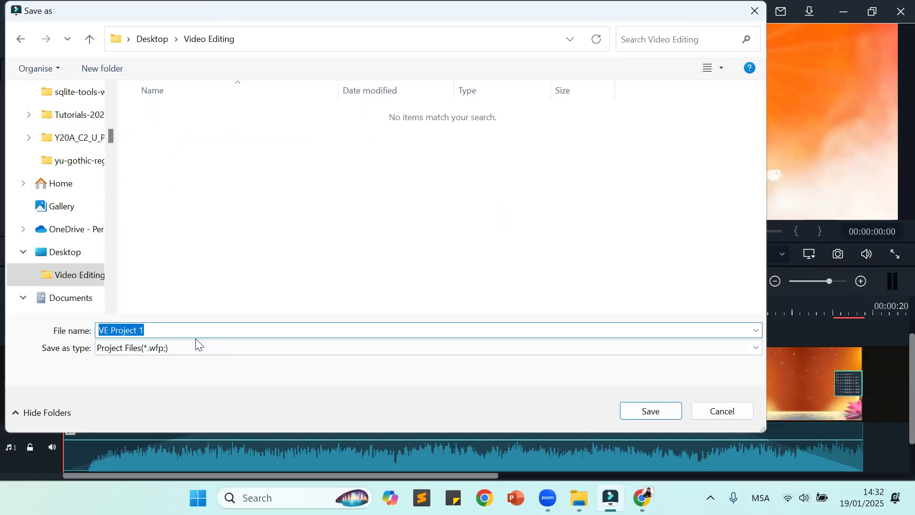
text(My f)
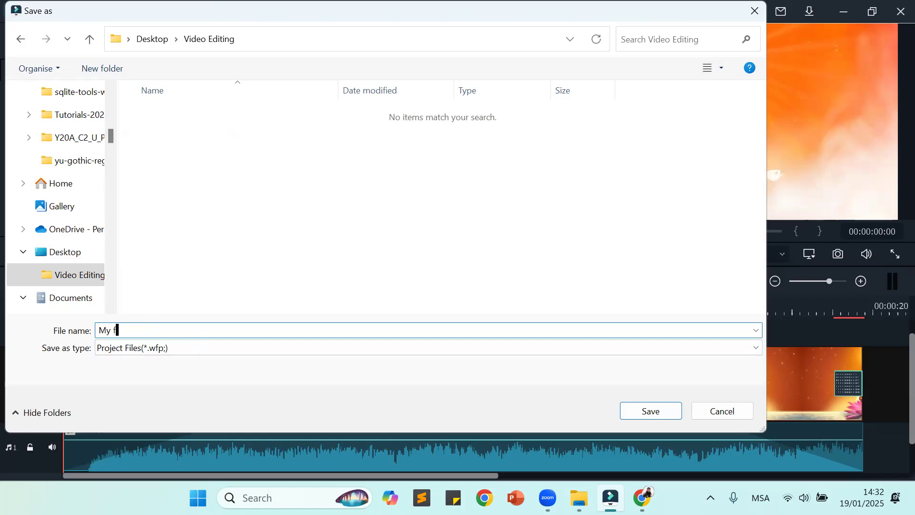
text(irst project)
click(638, 412)
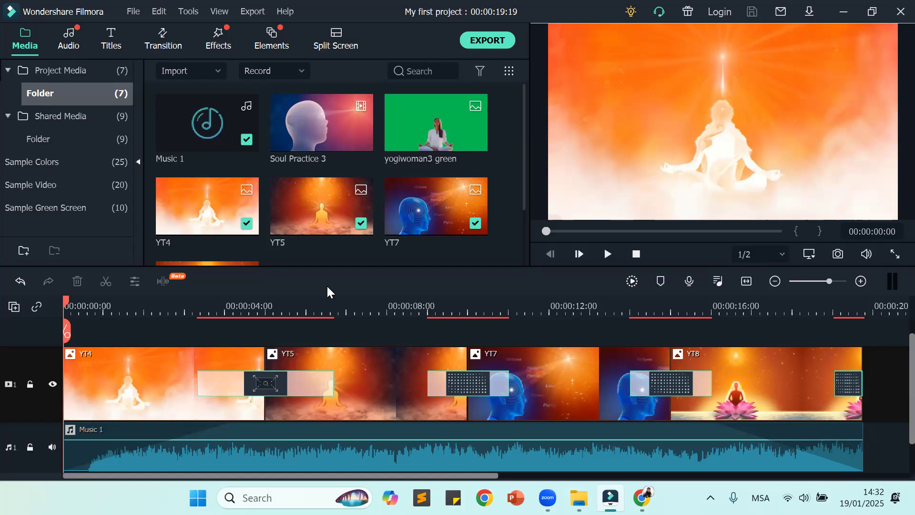
Step: Start saving the project under another name, create a folder with the default name on the Desktop, and cancel the save
click(134, 11)
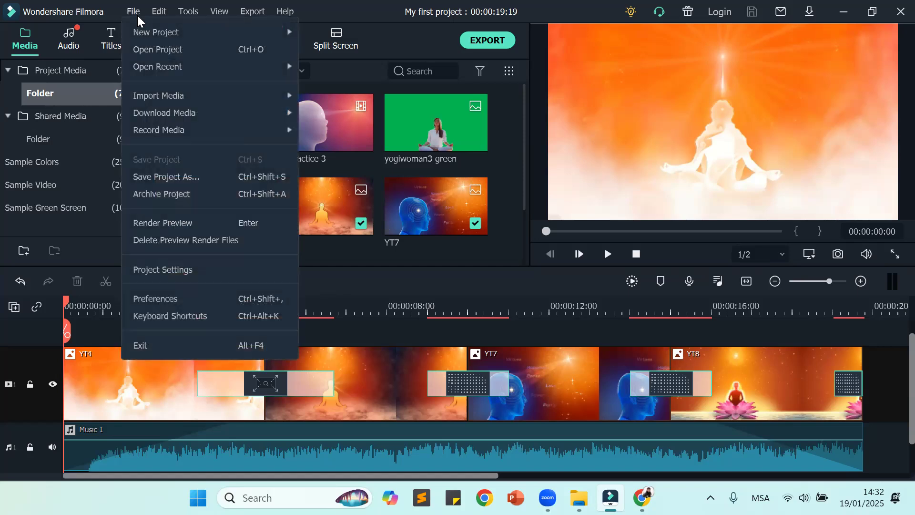
mouse_move(155, 97)
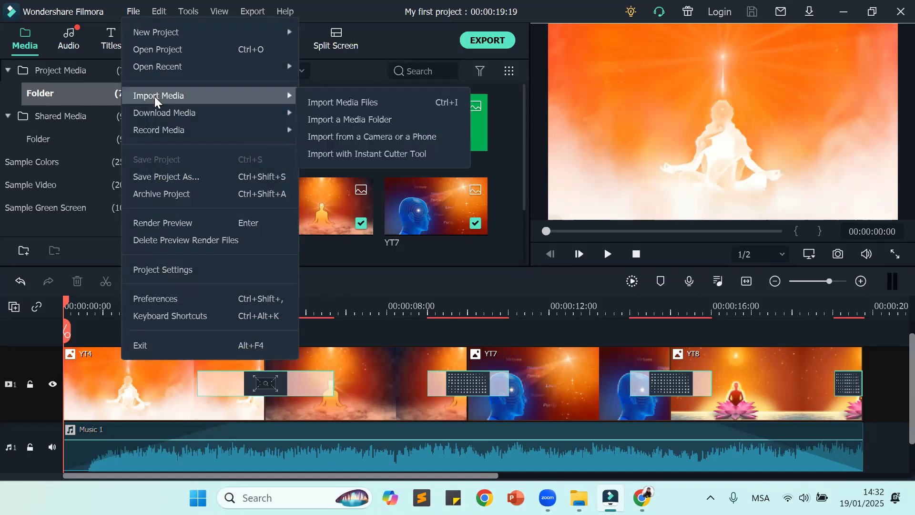
click(170, 178)
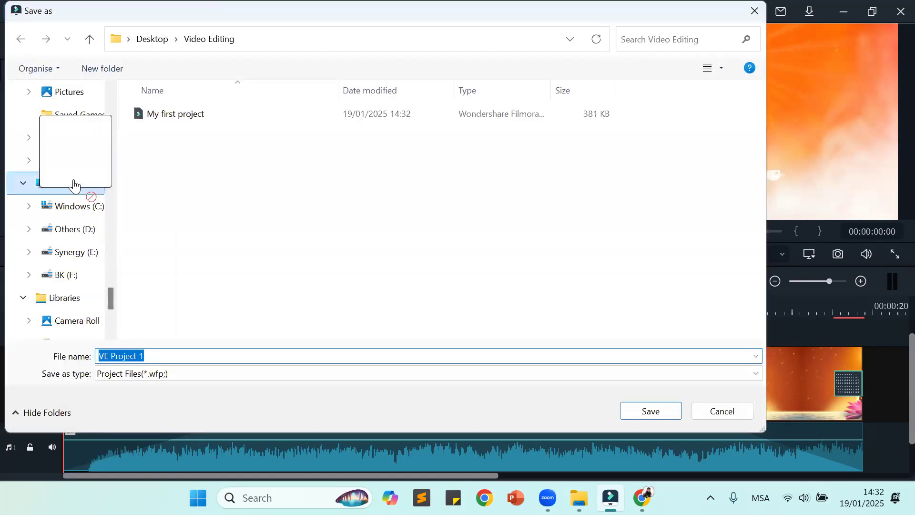
click(71, 185)
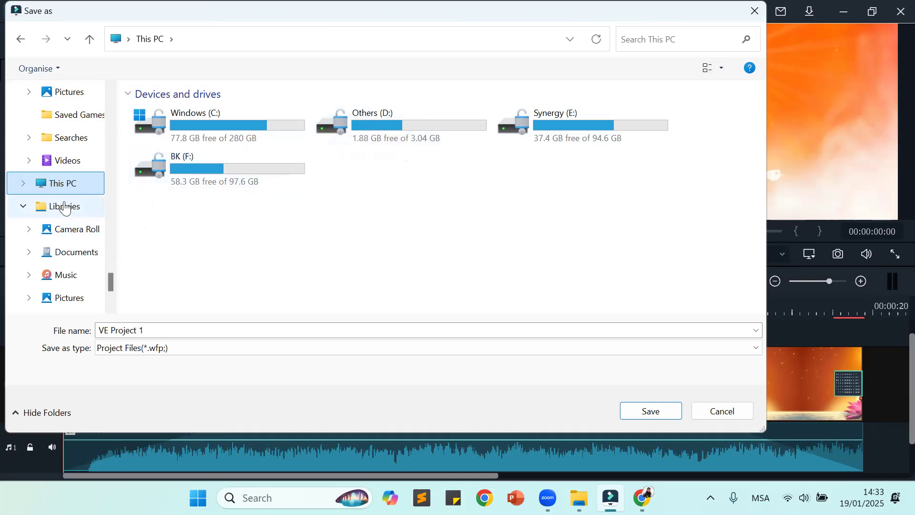
scroll(62, 181, up, 3)
click(62, 122)
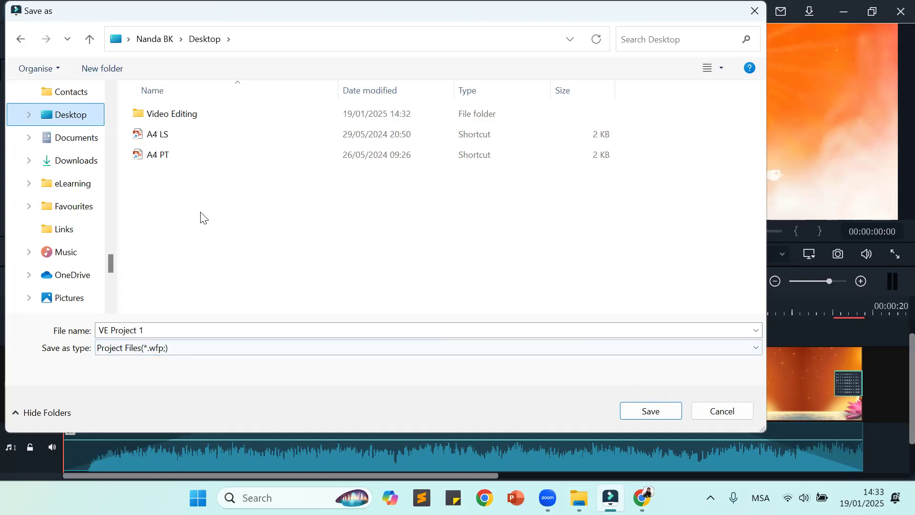
click(102, 69)
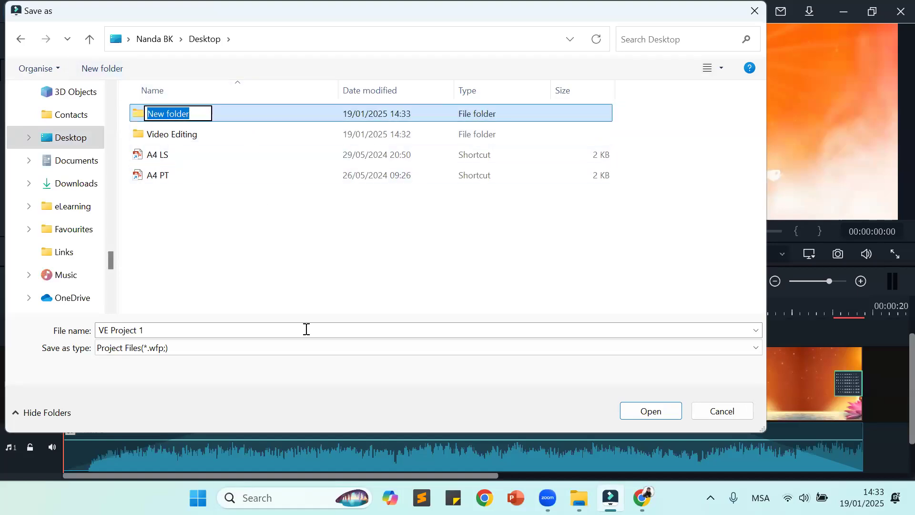
click(279, 263)
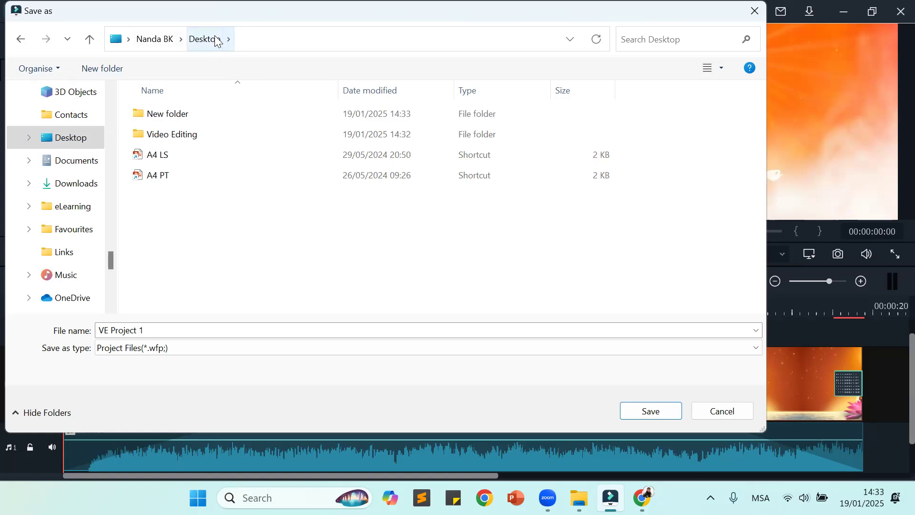
click(755, 11)
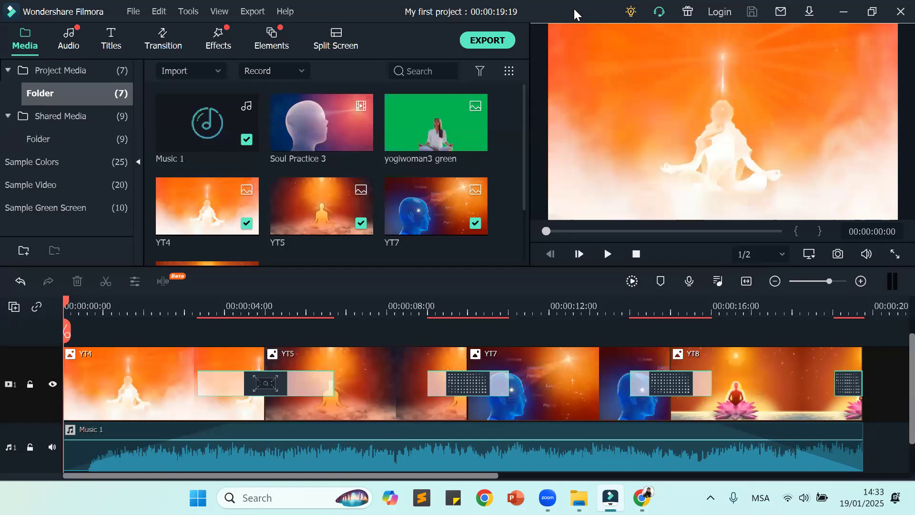
Step: Exit and restart Filmora, closing the File Explorer window left open on the Downloads folder
click(130, 13)
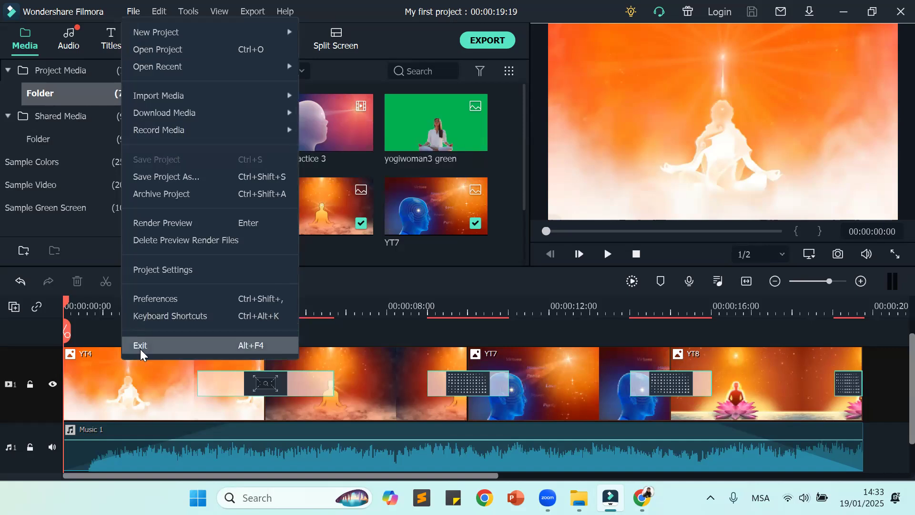
click(141, 348)
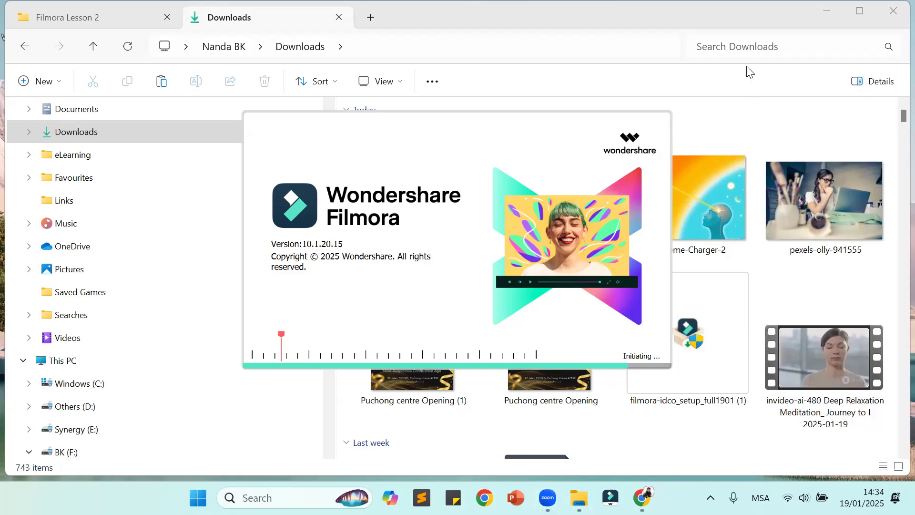
click(894, 13)
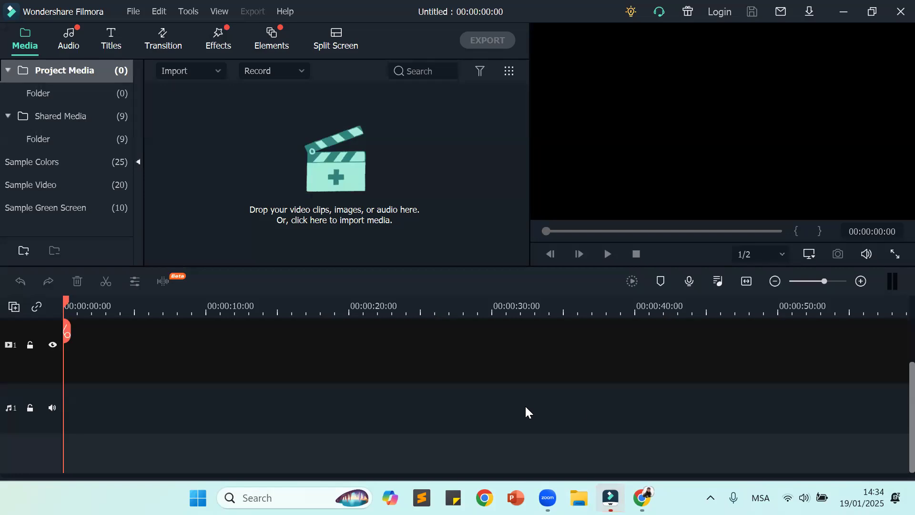
Step: Reopen the recent project My first project from the Video Editing folder on the Desktop
click(132, 12)
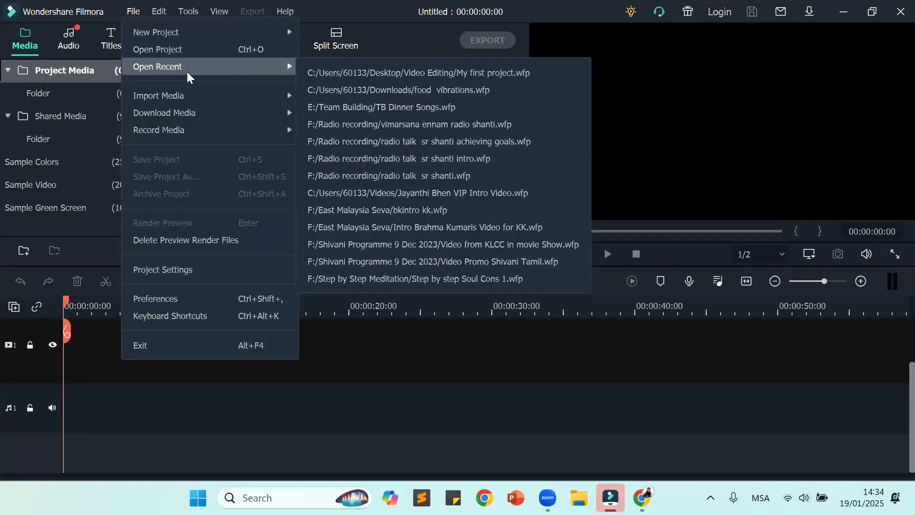
mouse_move(264, 67)
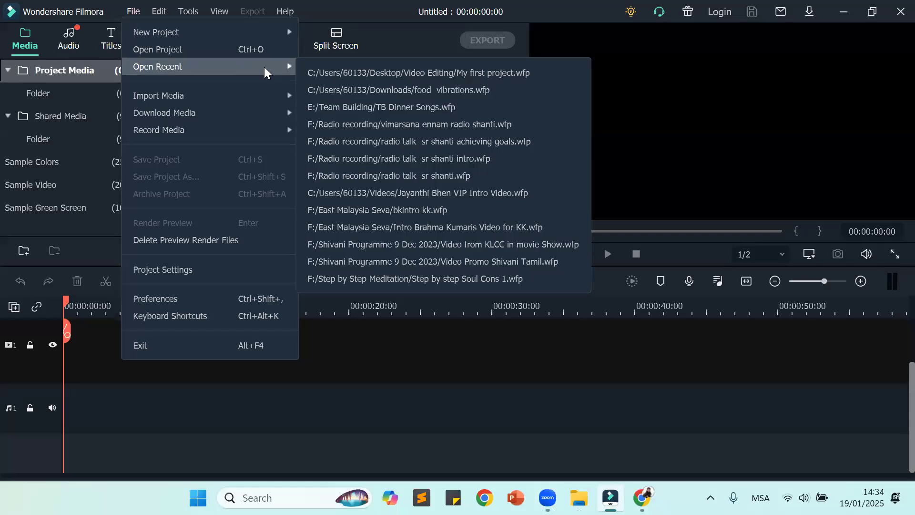
click(394, 73)
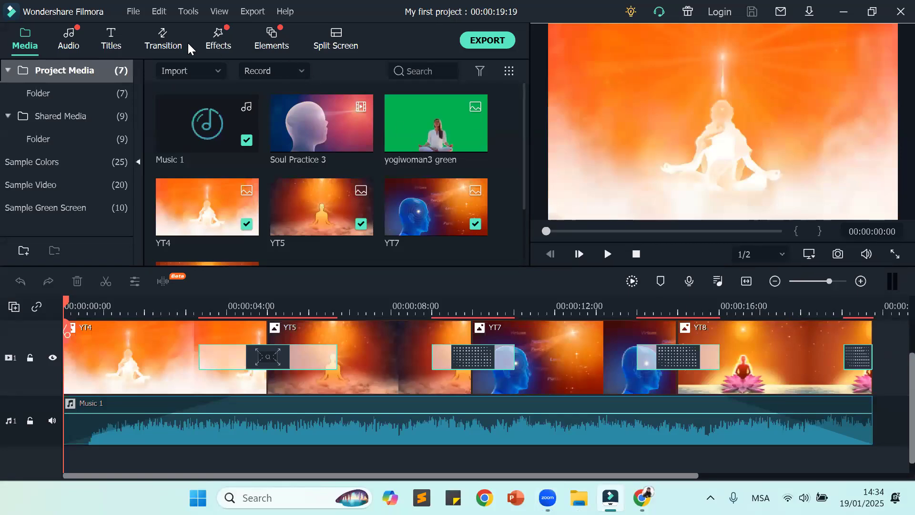
Step: Create a new project with the 16:9 (Widescreen) aspect ratio
click(133, 13)
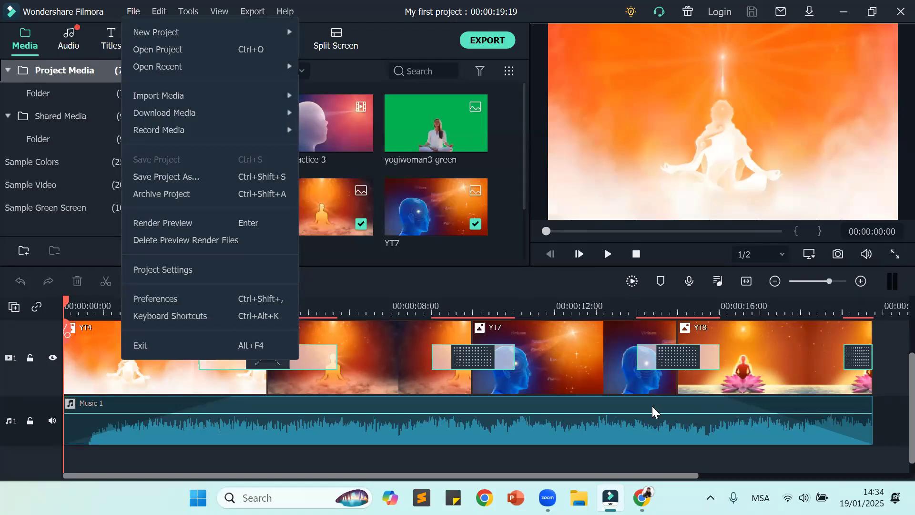
mouse_move(176, 33)
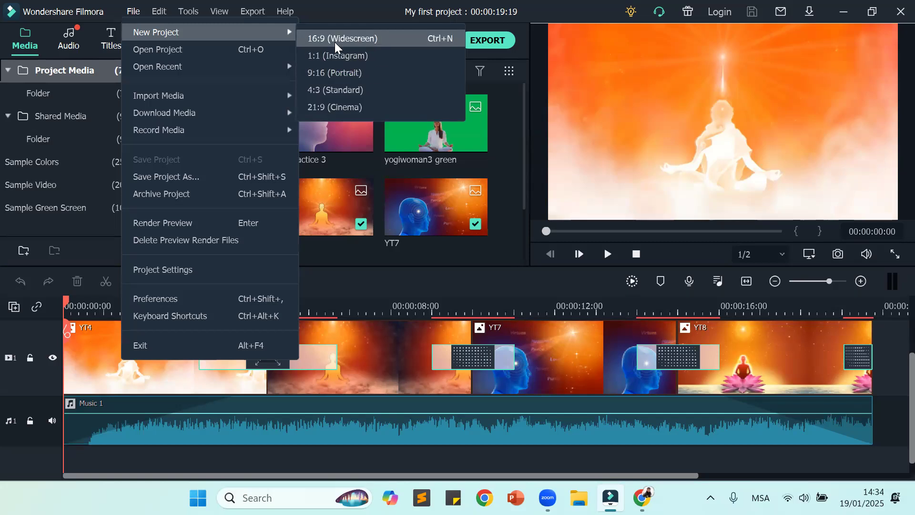
click(357, 40)
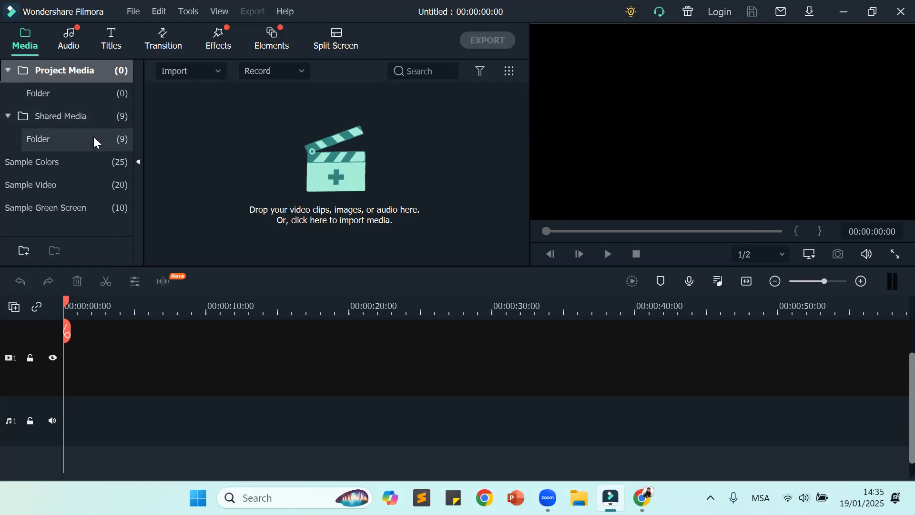
Step: Look through the clips and images stored in Shared Media, collapsing and expanding its folder
double_click(96, 119)
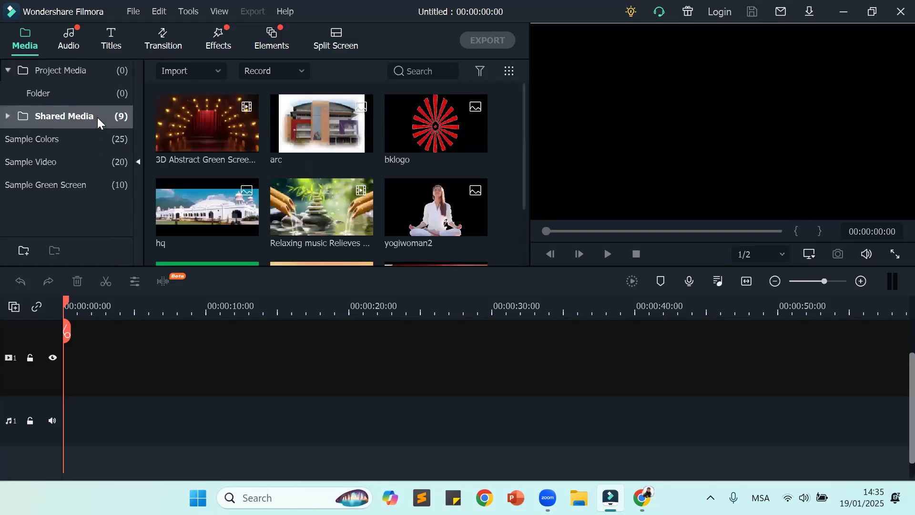
scroll(279, 197, down, 2)
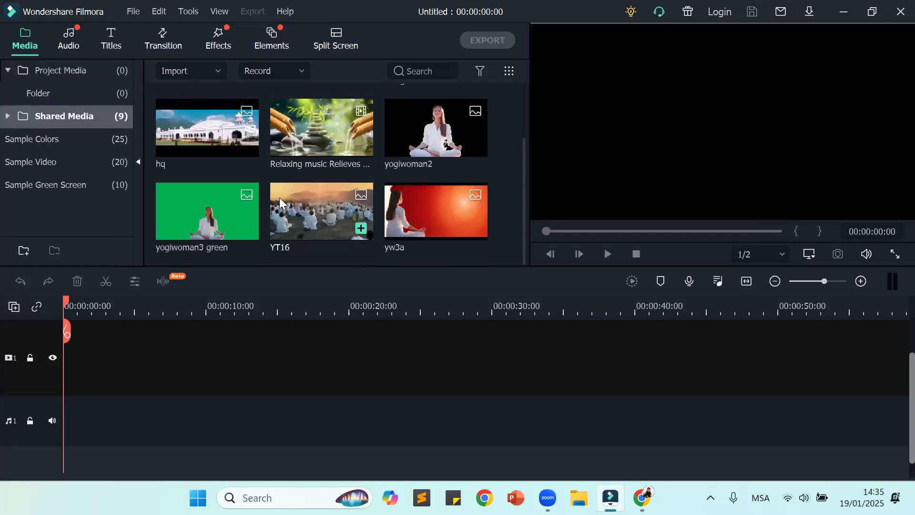
click(53, 140)
double_click(60, 116)
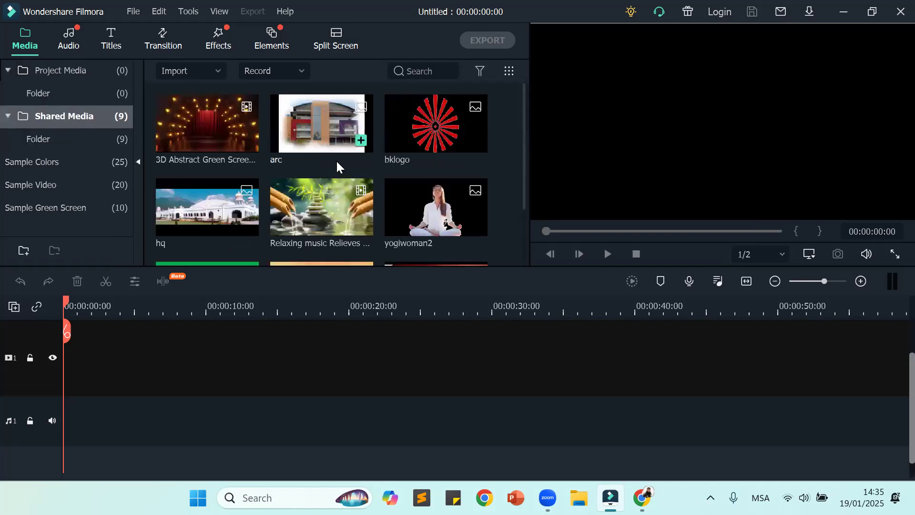
scroll(336, 161, down, 2)
scroll(337, 166, up, 2)
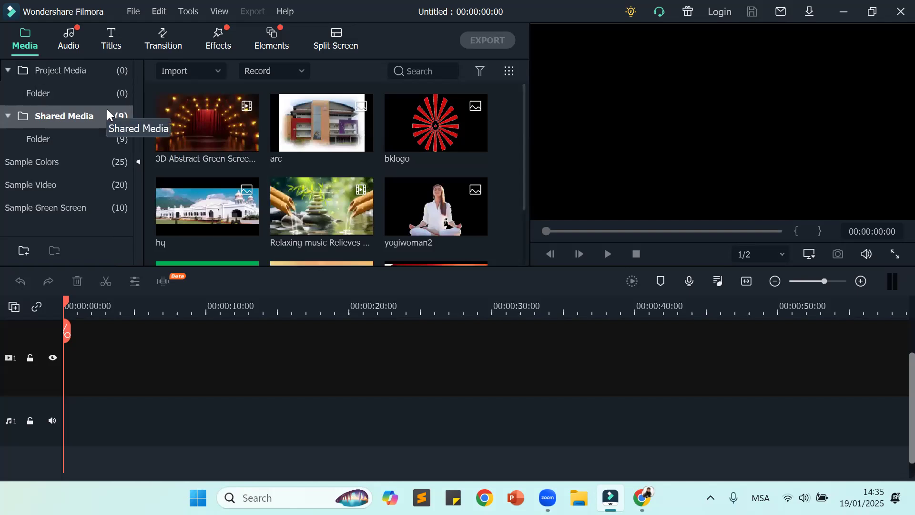
click(134, 12)
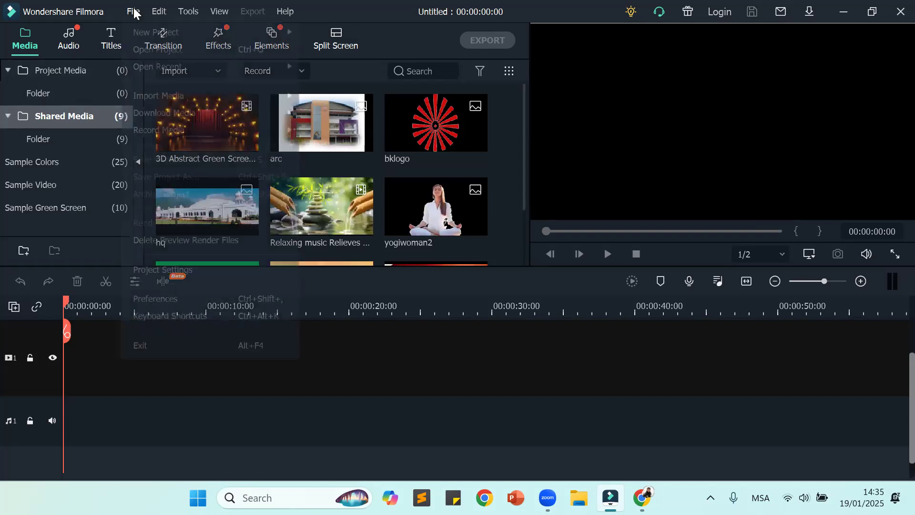
click(385, 358)
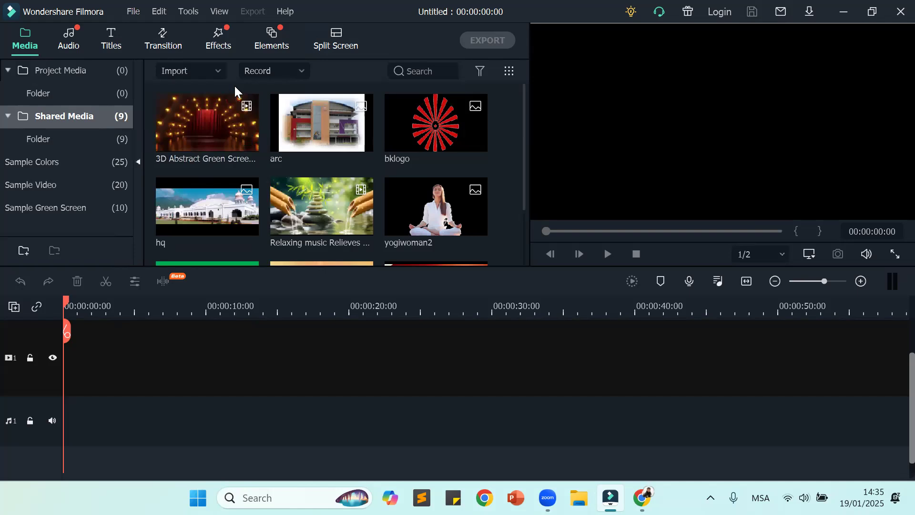
Step: Start importing media files, browse the Downloads folder as large thumbnails, and dismiss the stray Brackets window
click(218, 70)
click(220, 92)
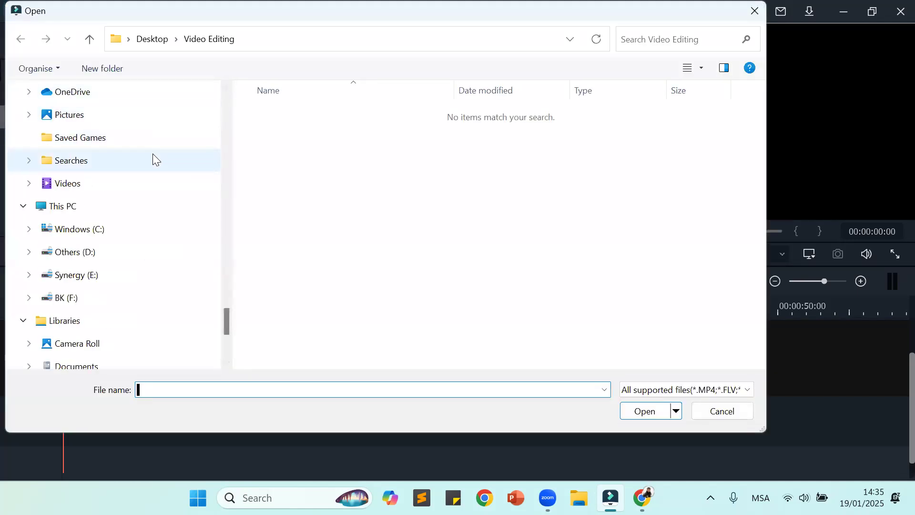
scroll(155, 153, up, 3)
click(146, 179)
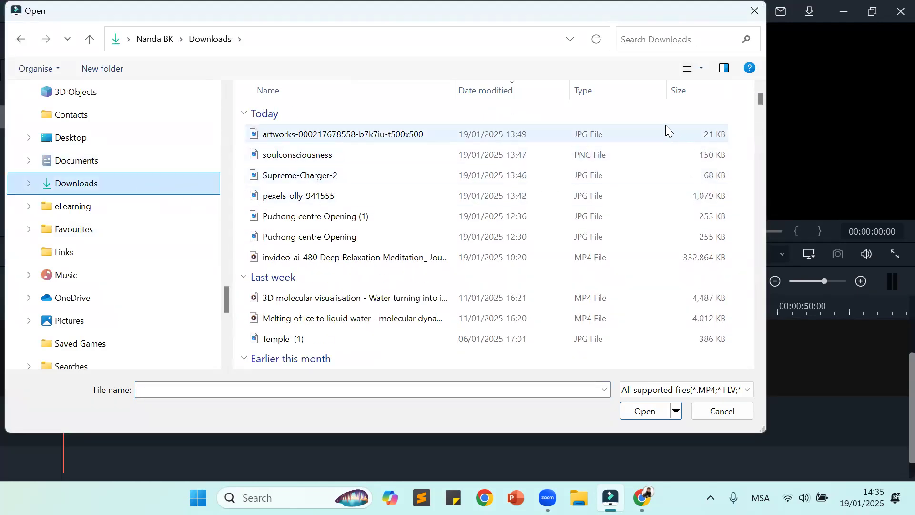
click(657, 117)
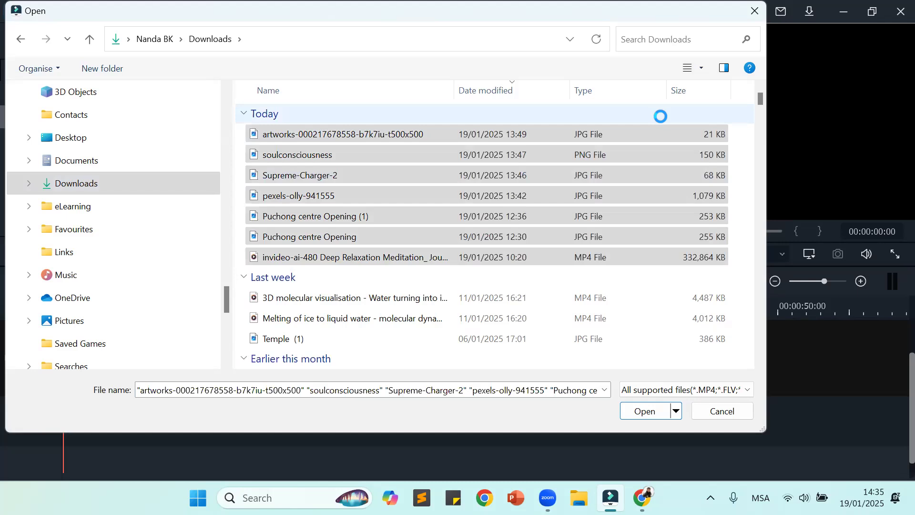
click(742, 173)
right_click(746, 177)
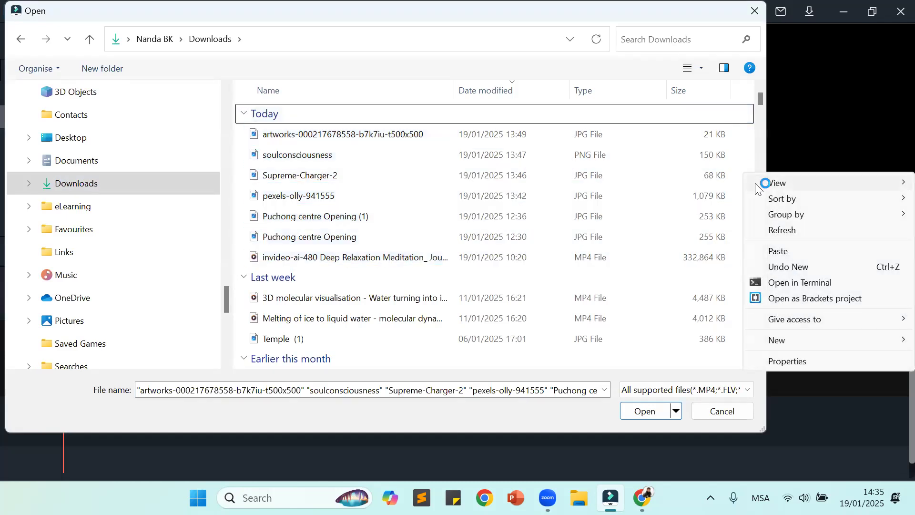
mouse_move(762, 182)
click(707, 183)
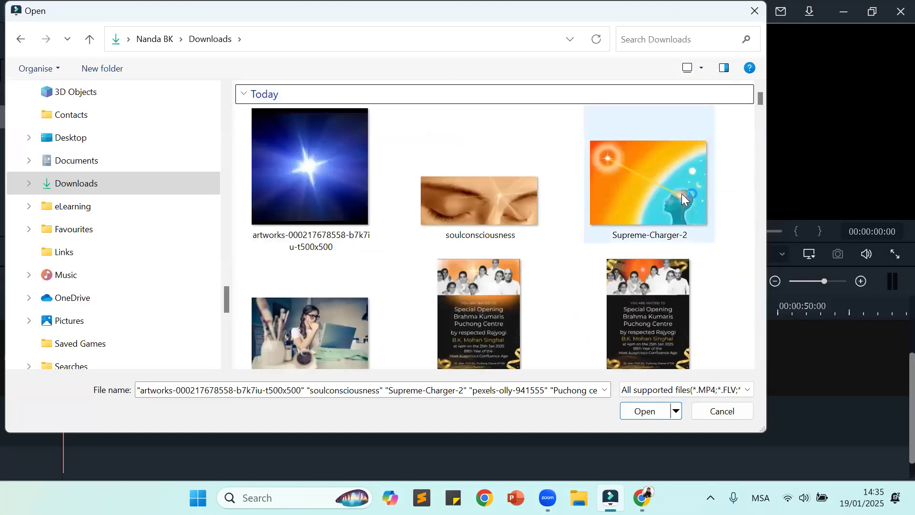
scroll(681, 193, down, 2)
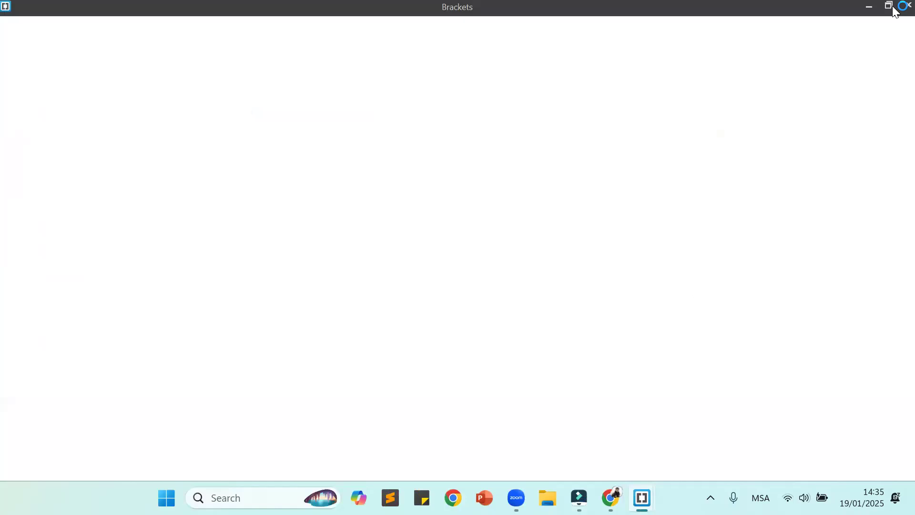
click(894, 7)
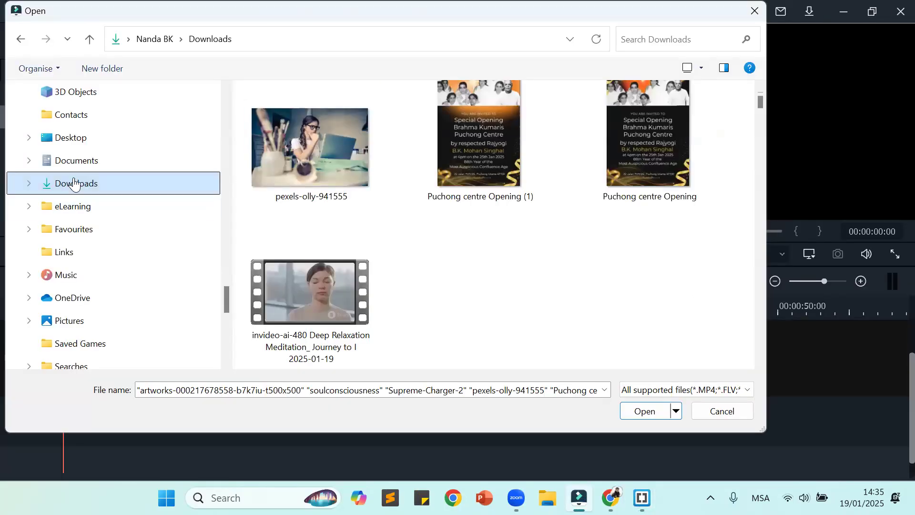
Step: Browse from Downloads to the USA Service Projects folder on the BK (F:) drive
scroll(113, 147, up, 3)
scroll(113, 147, up, 15)
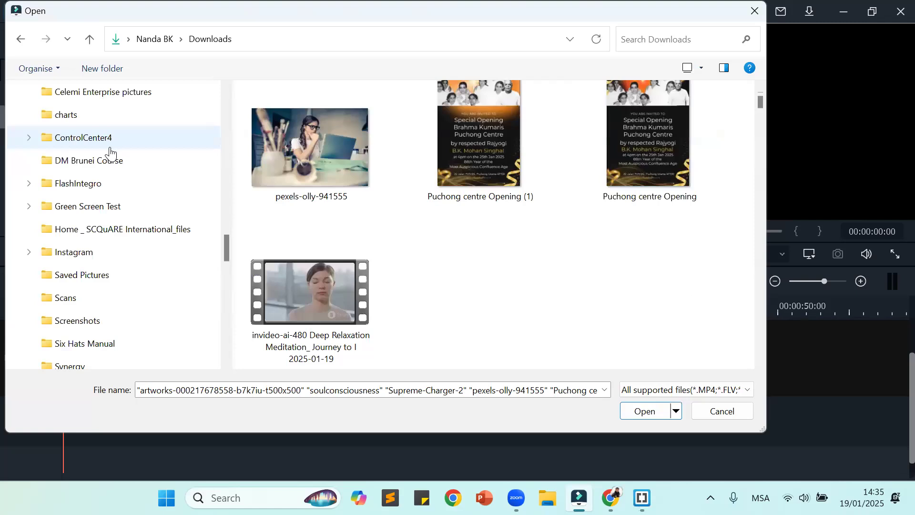
click(94, 42)
click(95, 42)
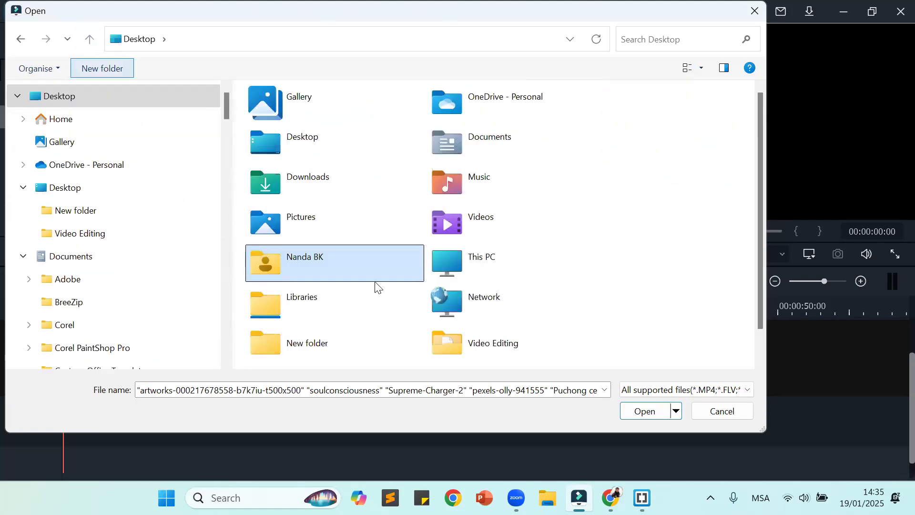
click(483, 275)
double_click(482, 257)
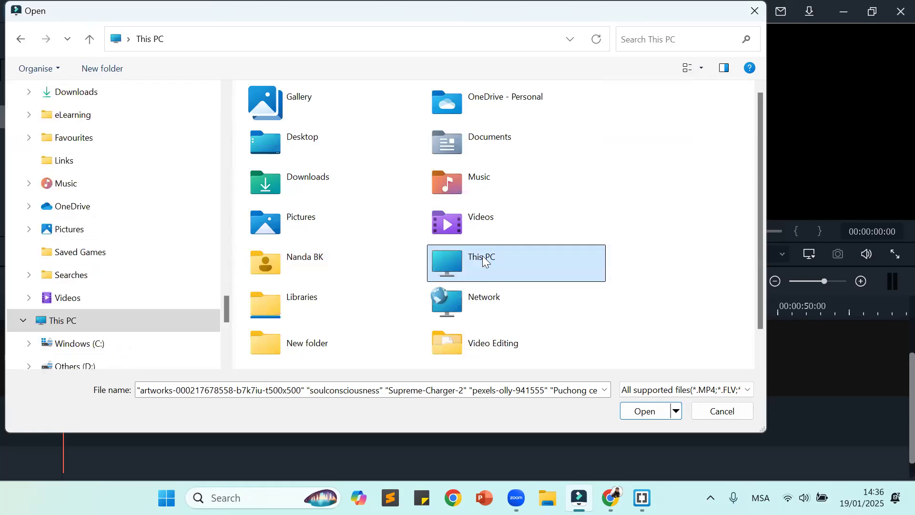
click(520, 165)
double_click(520, 163)
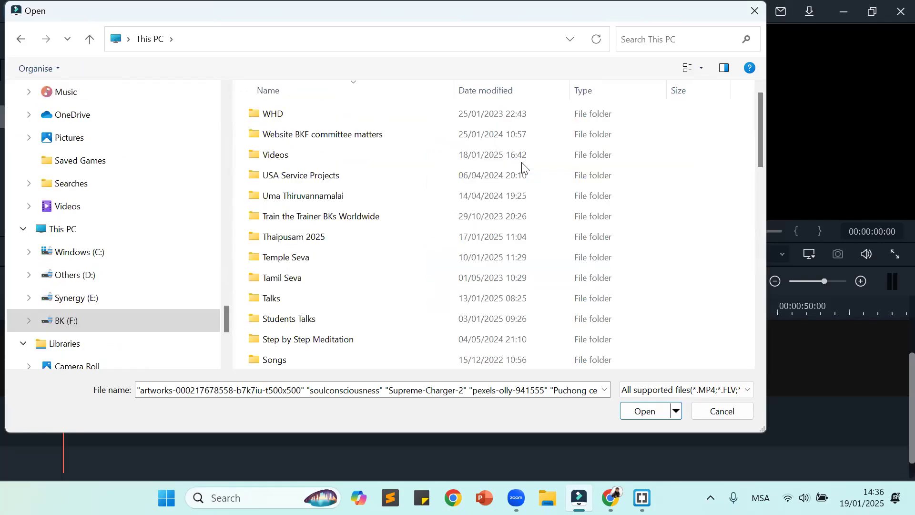
double_click(349, 167)
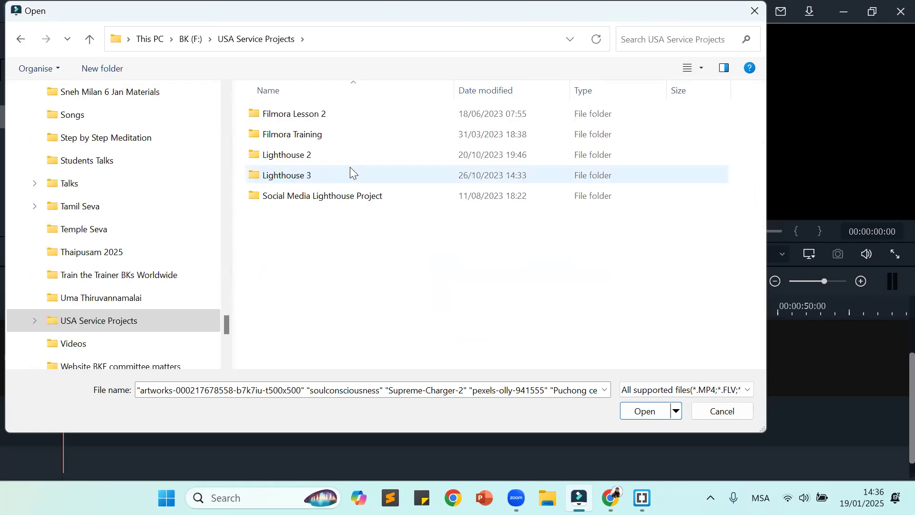
Step: Open the Filmora Lesson 2 folder and import the Soul Practice 3 video into Shared Media
click(335, 116)
click(336, 115)
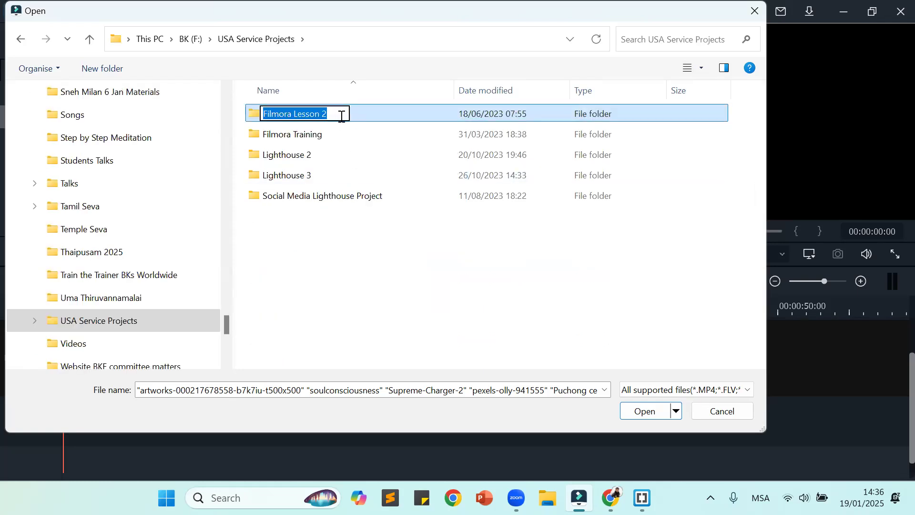
double_click(372, 114)
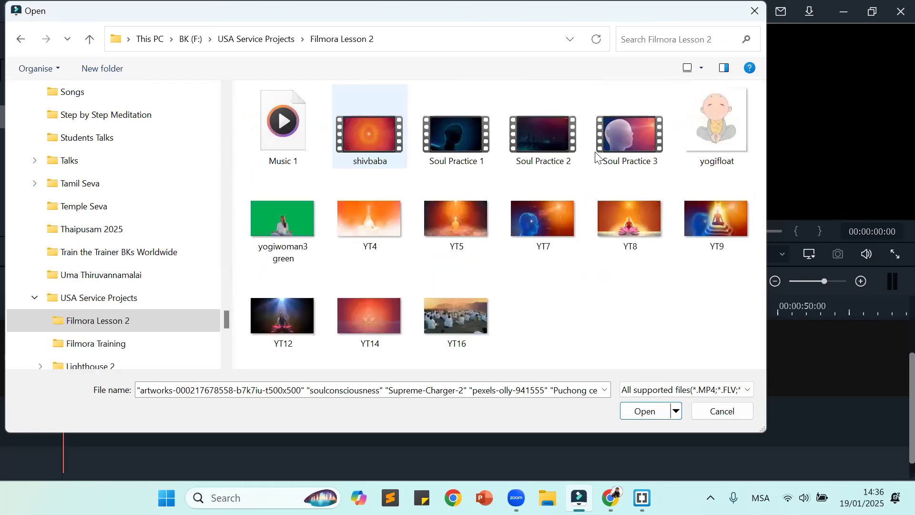
click(629, 134)
click(636, 412)
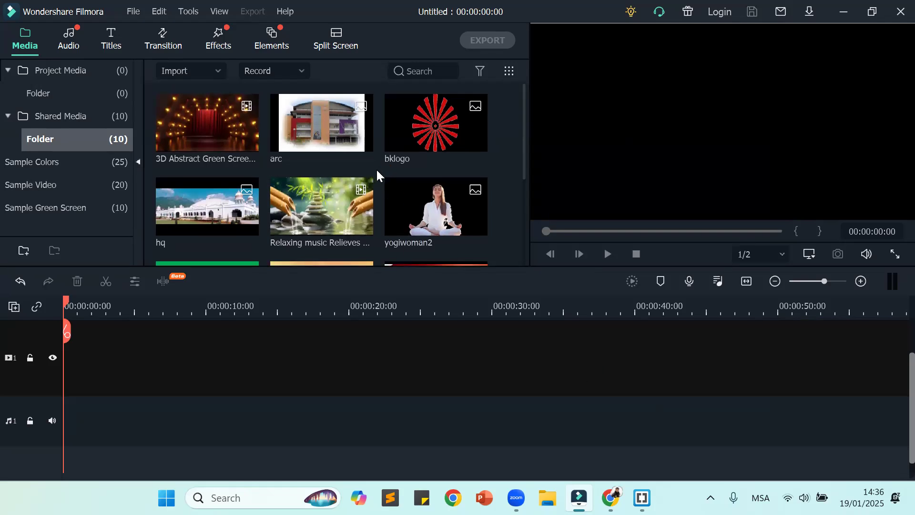
Step: Place the Soul Practice 3 clip at the start of video track 1, matching the project settings to the media at 640 x 360 25fps
scroll(376, 173, down, 3)
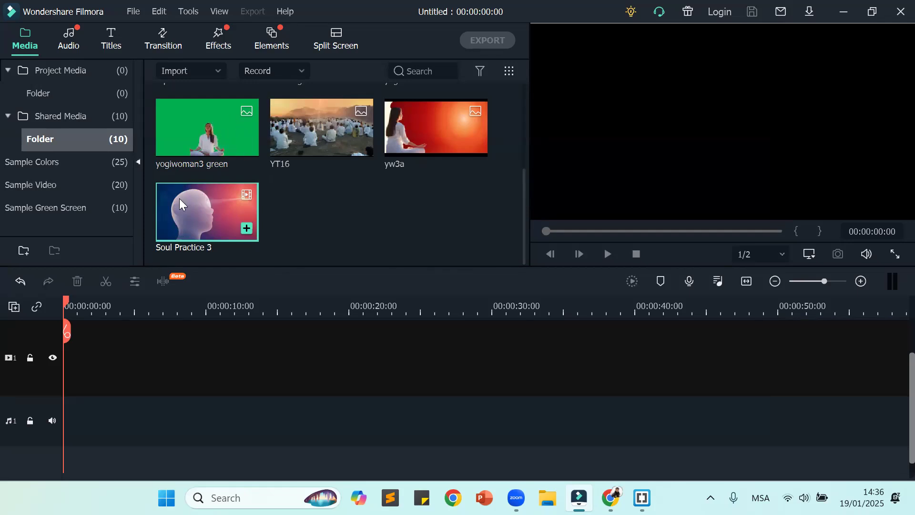
scroll(381, 224, up, 3)
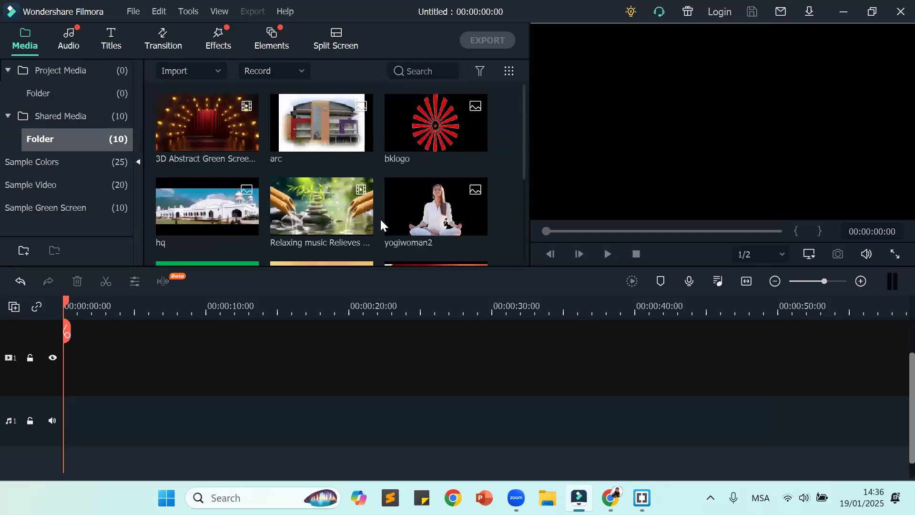
scroll(384, 219, down, 3)
scroll(385, 219, up, 3)
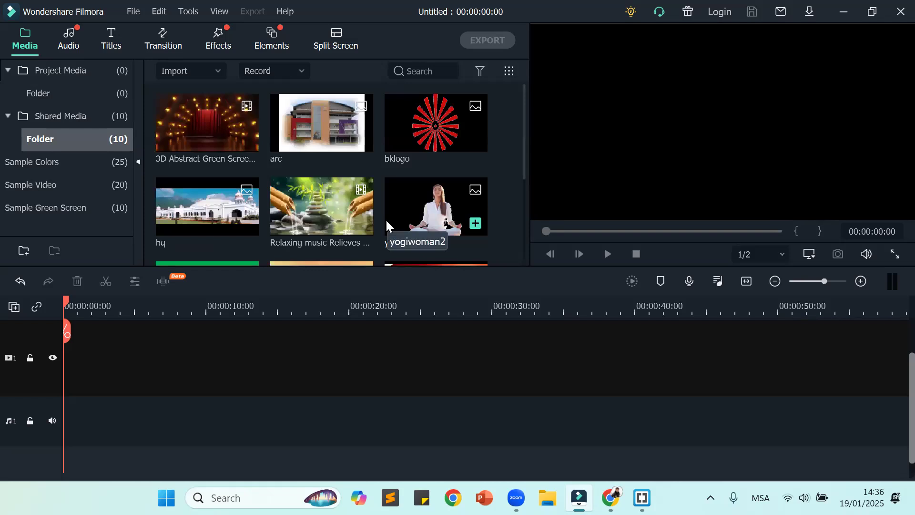
scroll(385, 220, down, 3)
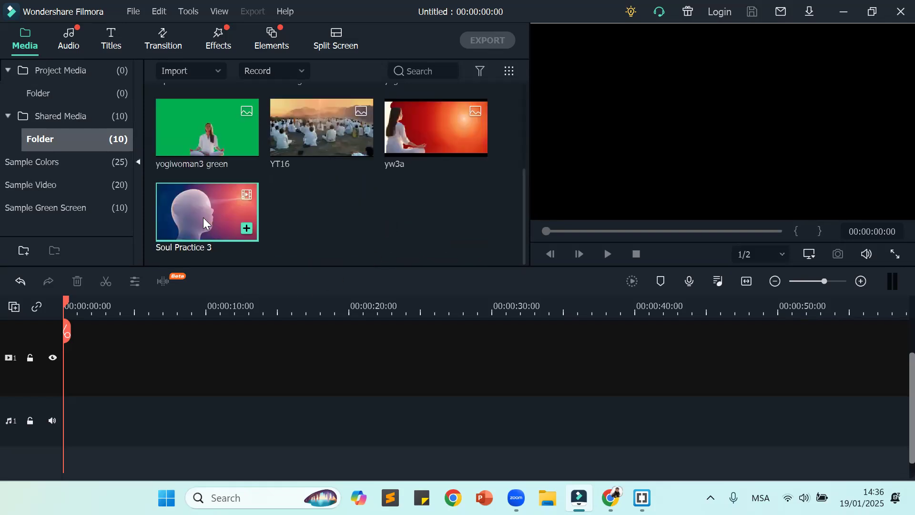
drag(204, 222, 65, 411)
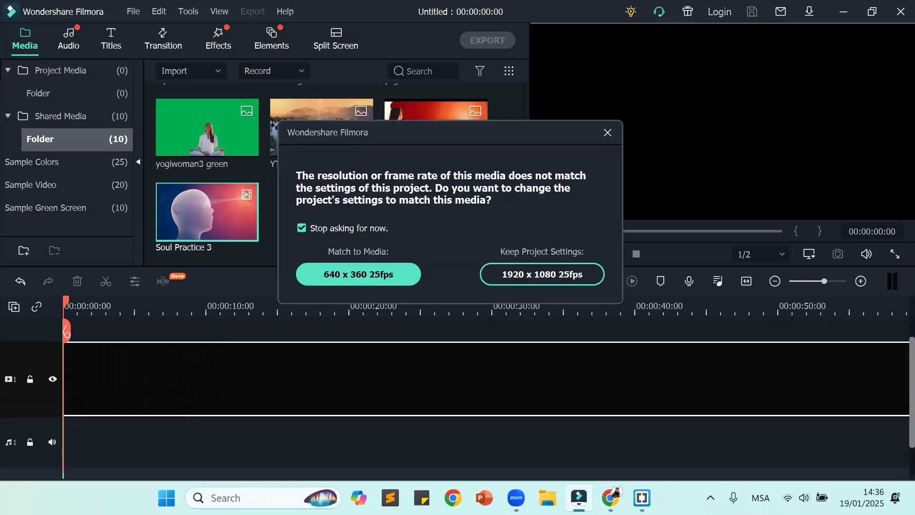
click(370, 273)
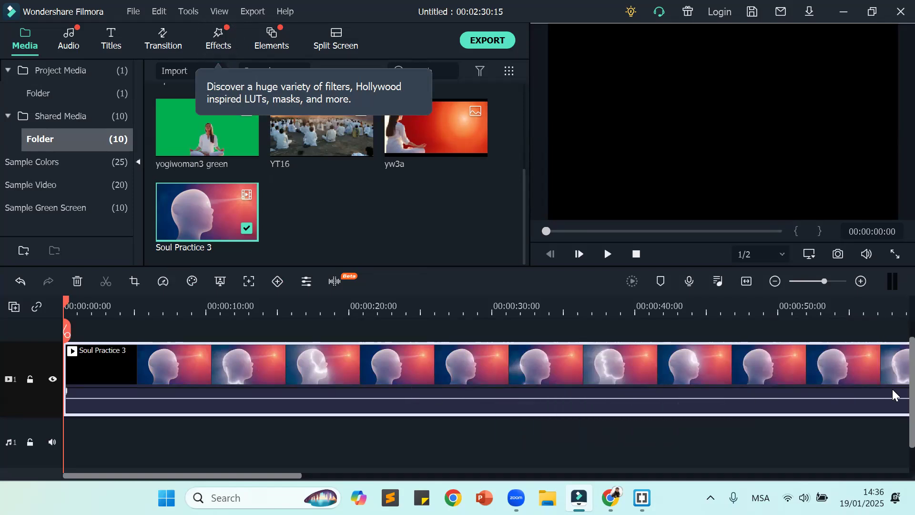
Step: Play the Soul Practice 3 clip from the beginning of the timeline
click(604, 258)
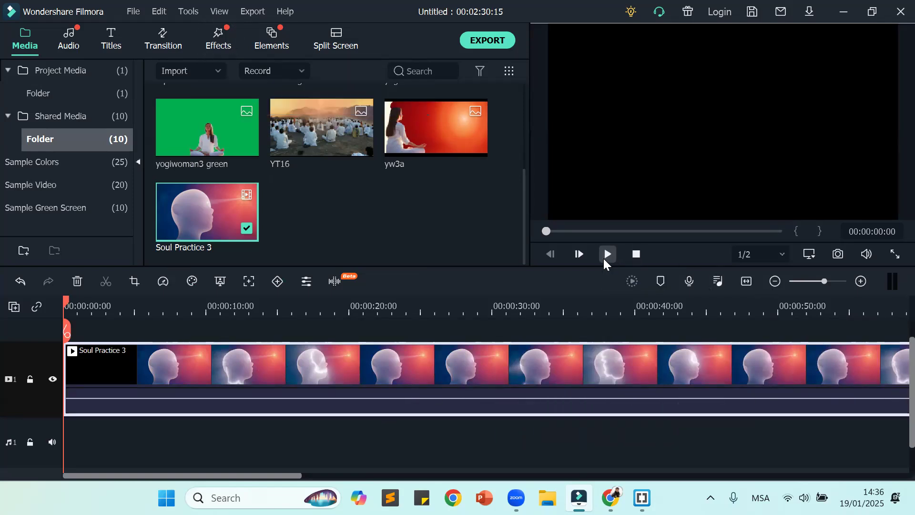
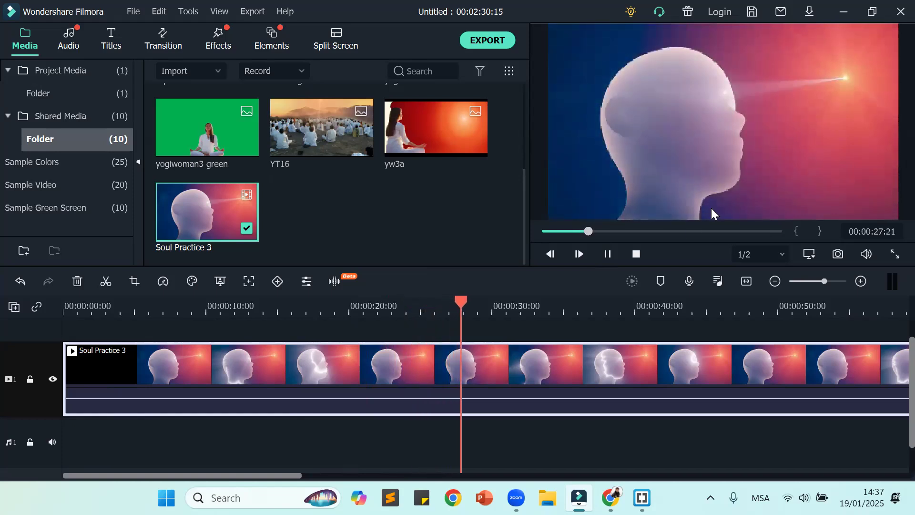
Step: Stop the Soul Practice 3 playback and fit the whole clip into the visible timeline
click(613, 256)
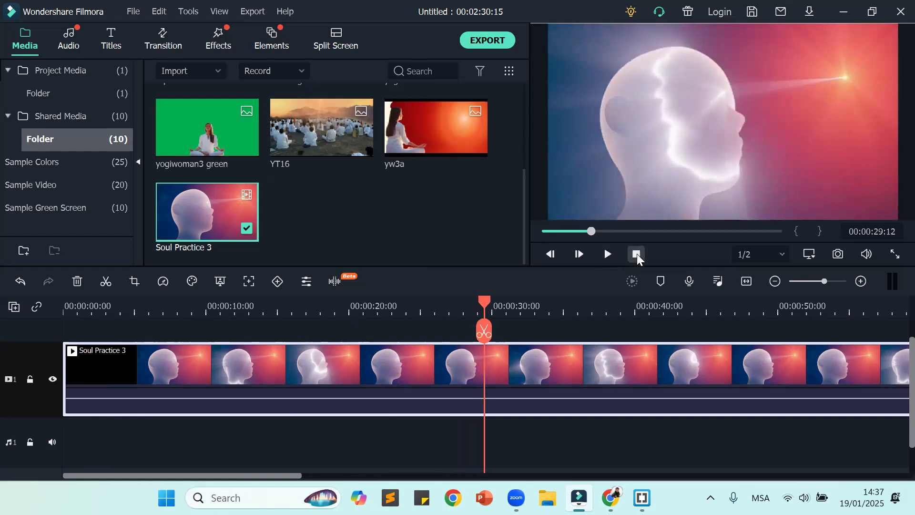
click(637, 253)
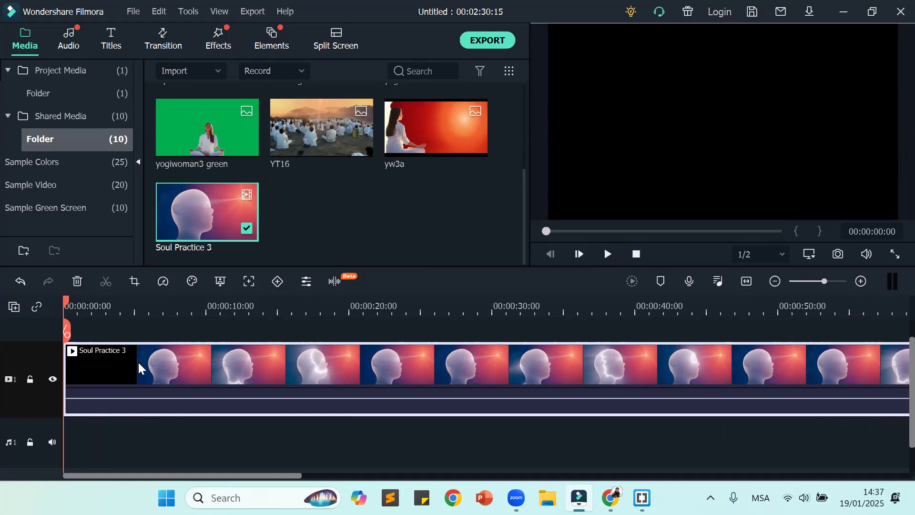
click(748, 281)
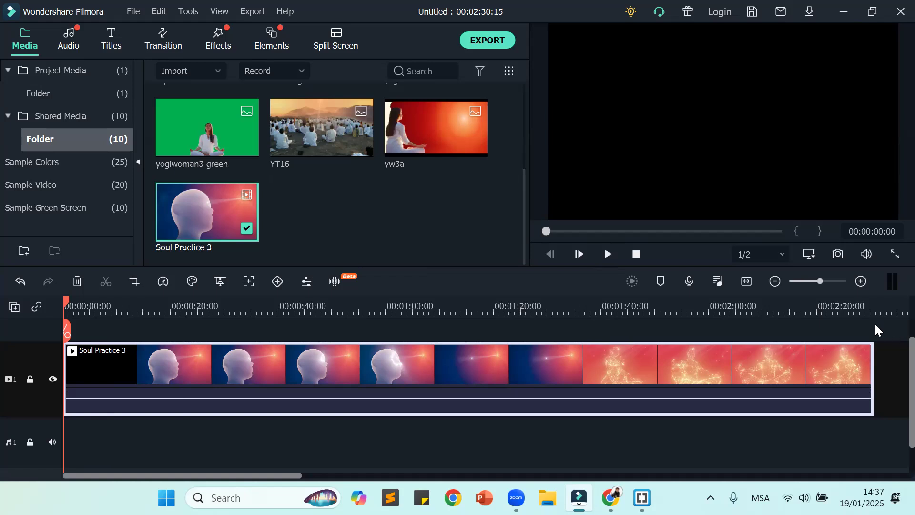
Step: Preview the opening seconds of the Soul Practice 3 clip, replaying from the beginning, and return the playhead to the start
click(606, 254)
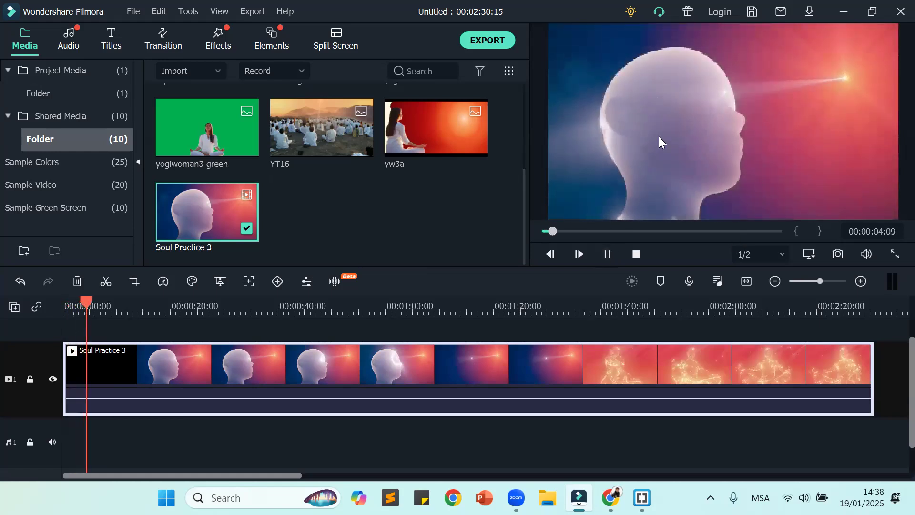
drag(100, 301, 66, 447)
key(space)
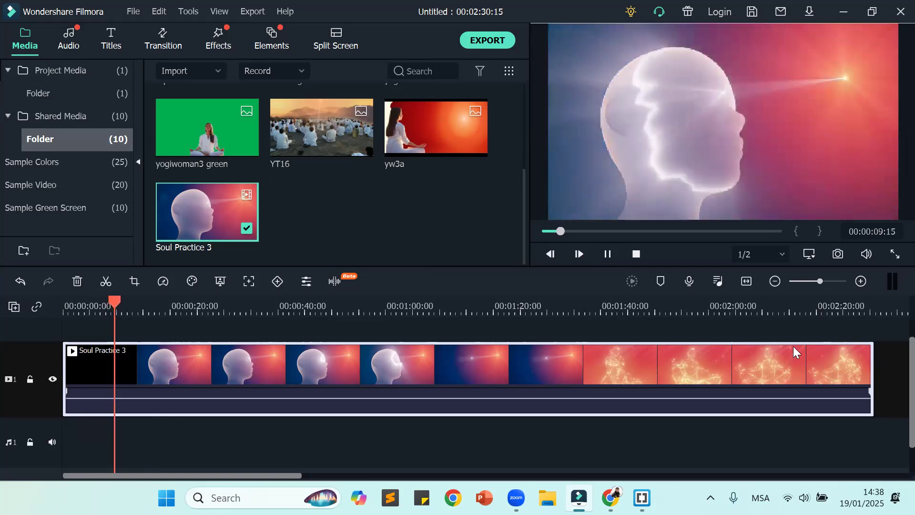
mouse_move(122, 329)
mouse_down()
mouse_move(563, 329)
mouse_move(752, 347)
mouse_move(731, 359)
mouse_move(221, 367)
mouse_move(16, 391)
mouse_up()
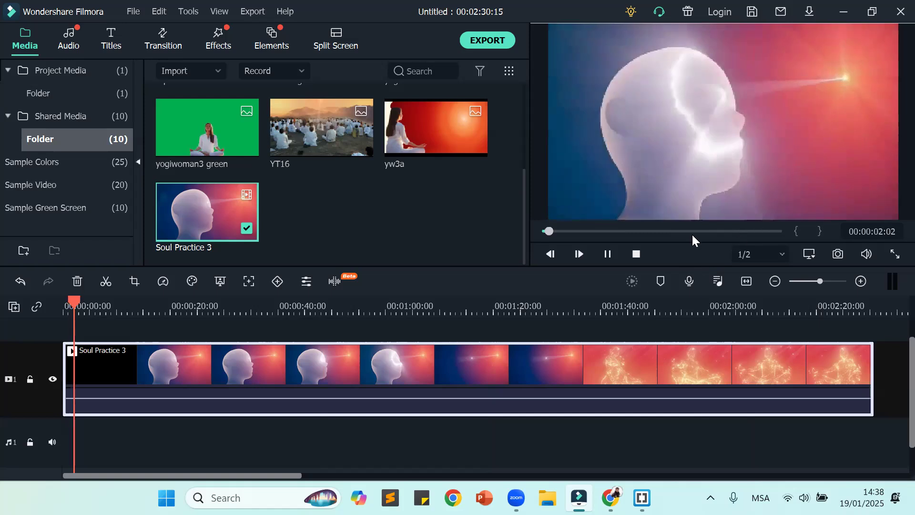
click(604, 254)
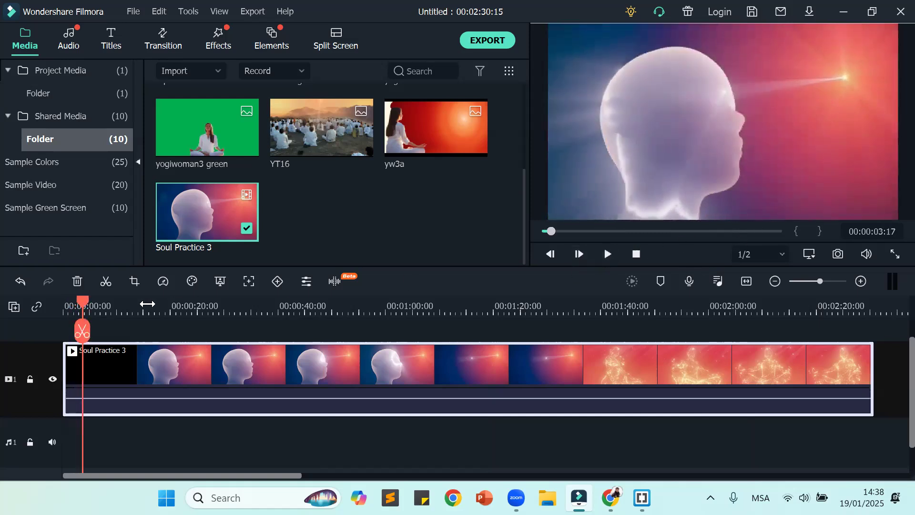
click(65, 309)
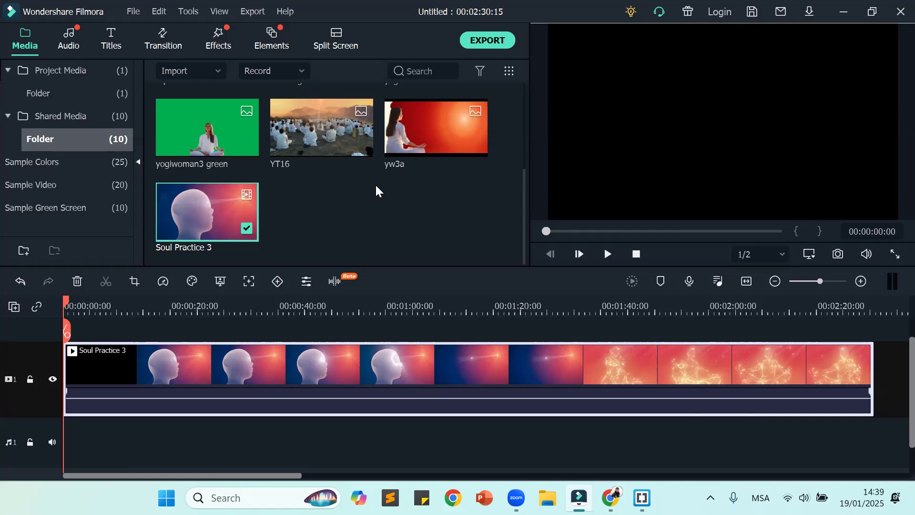
scroll(377, 183, up, 3)
mouse_move(476, 139)
click(431, 141)
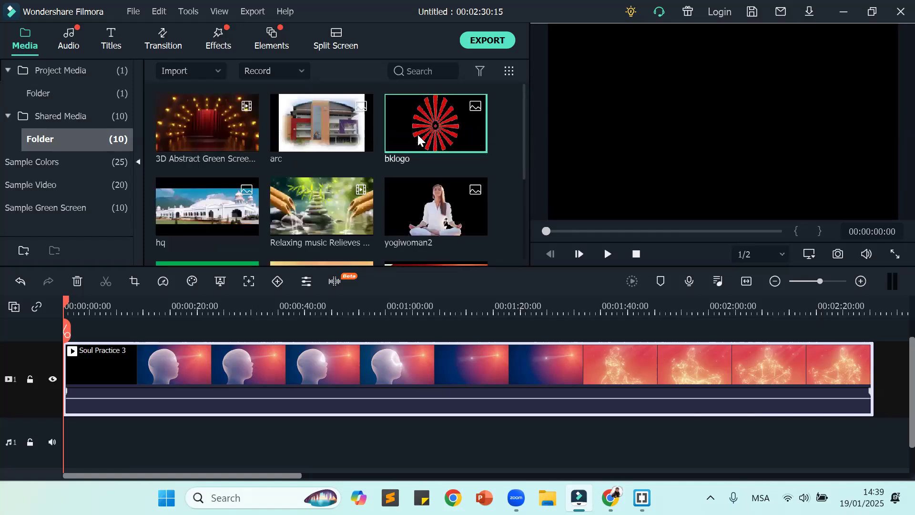
key(Delete)
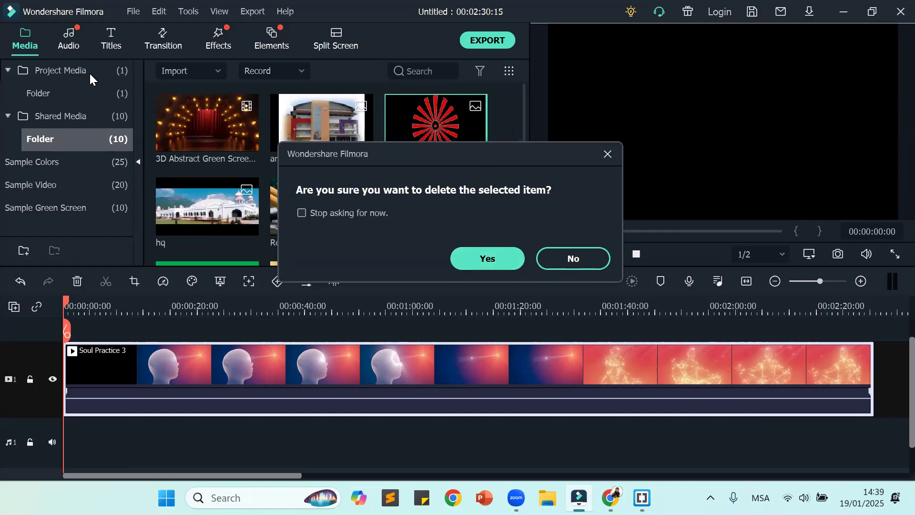
click(596, 259)
Step: Delete the clip from the timeline and place Soul Practice 3 from Project Media at the start of video track 1
click(61, 73)
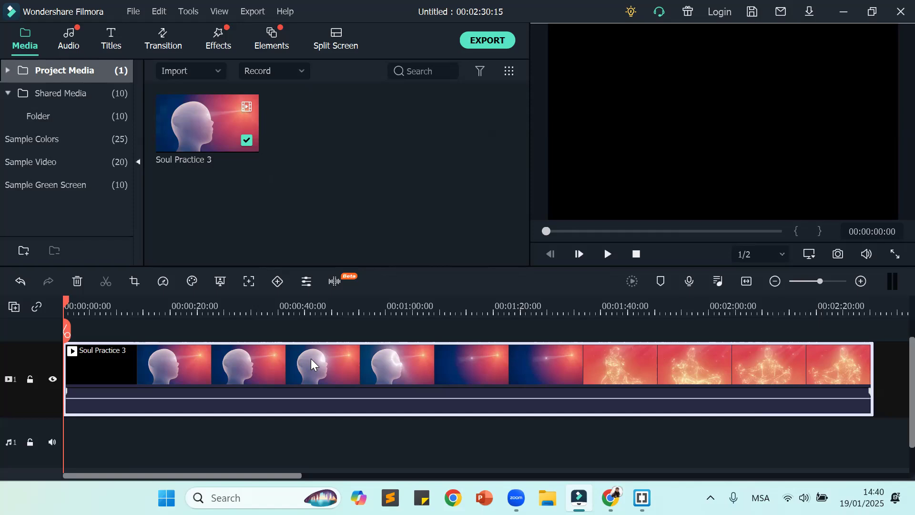
key(Delete)
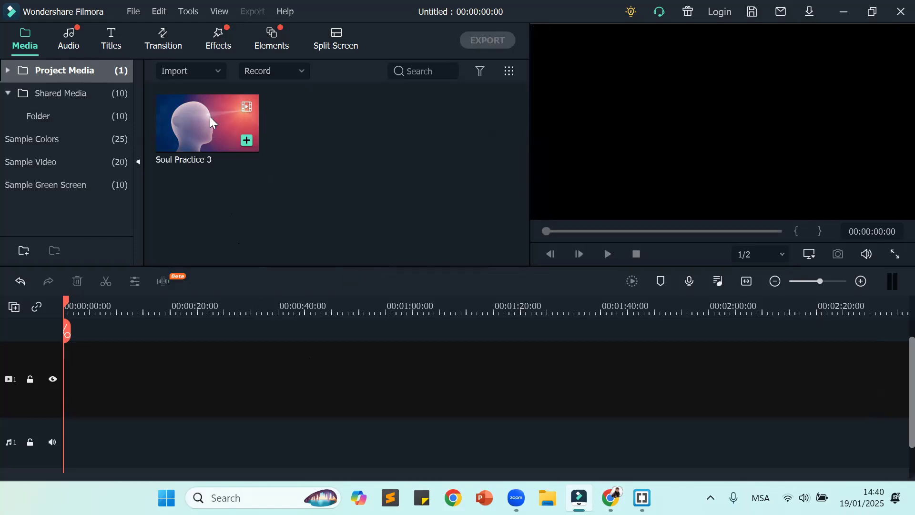
drag(209, 116, 74, 387)
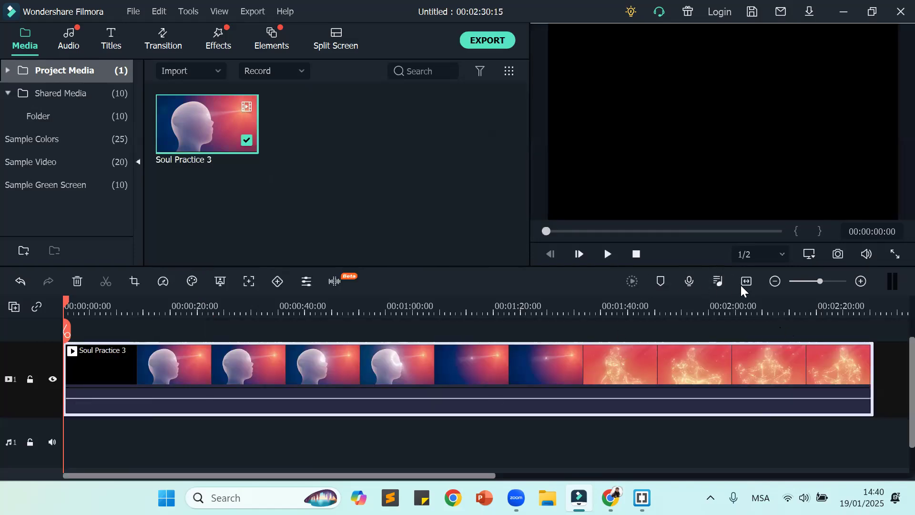
drag(876, 369, 899, 370)
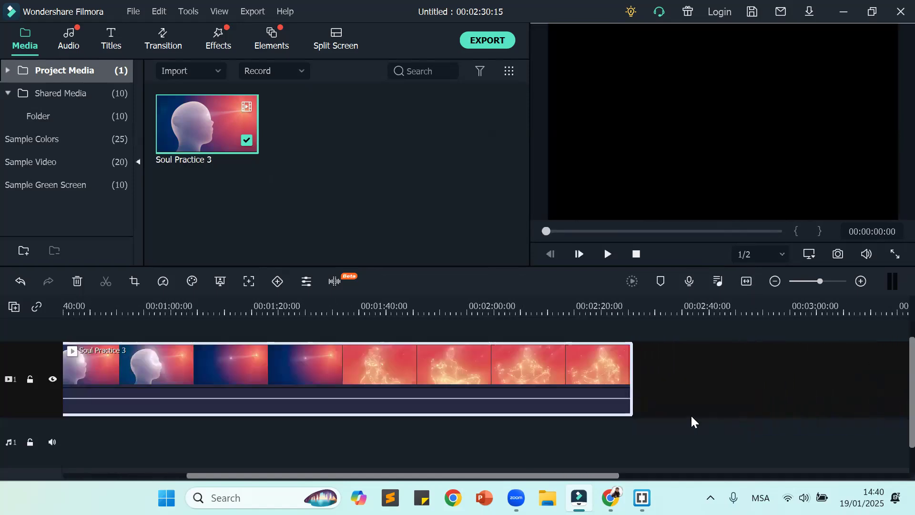
drag(545, 308, 846, 311)
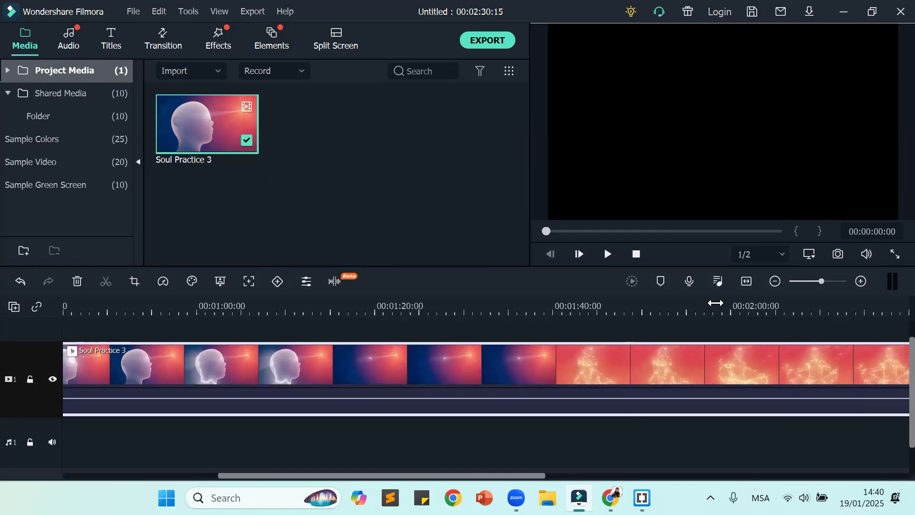
drag(185, 308, 476, 294)
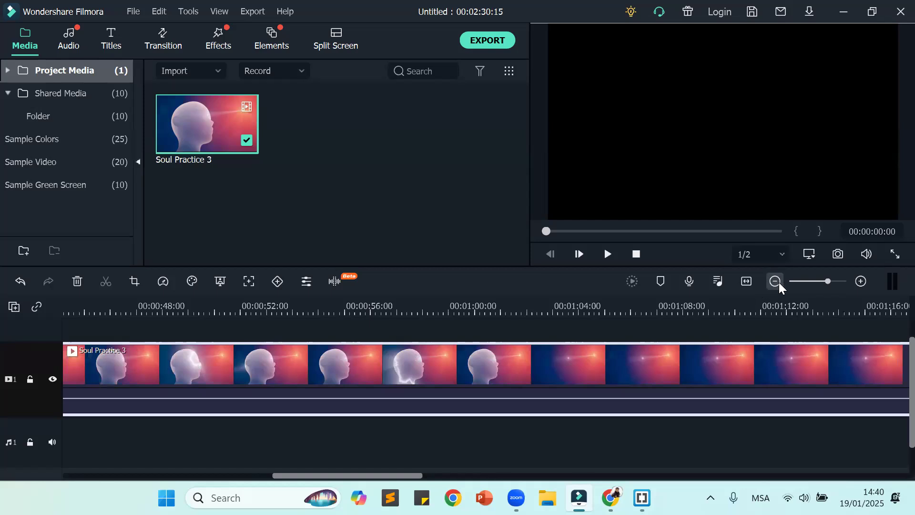
click(746, 281)
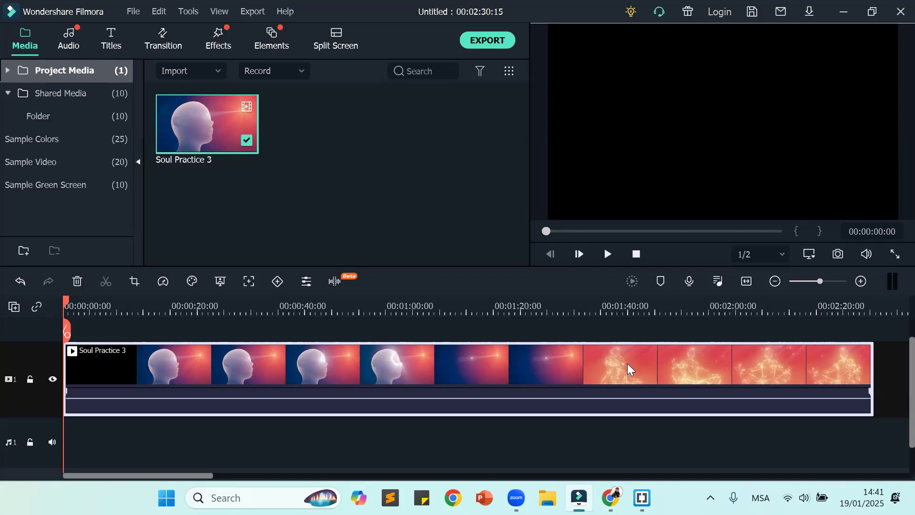
Step: Play the Soul Practice 3 clip from the start and split it at 00:00:11:13
drag(72, 298, 64, 355)
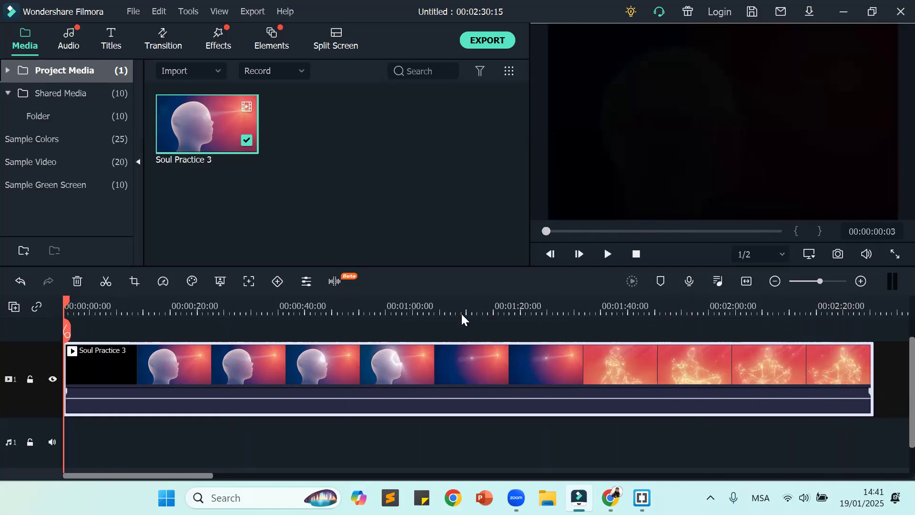
click(60, 301)
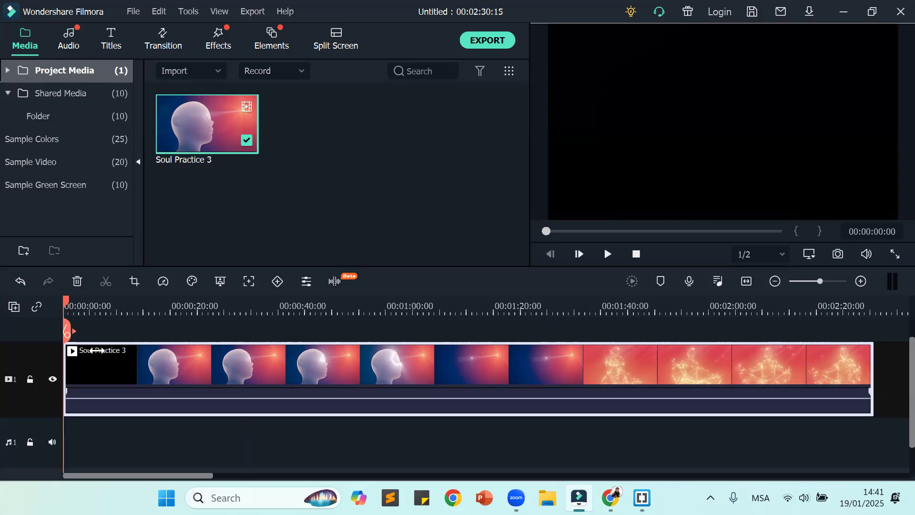
click(607, 255)
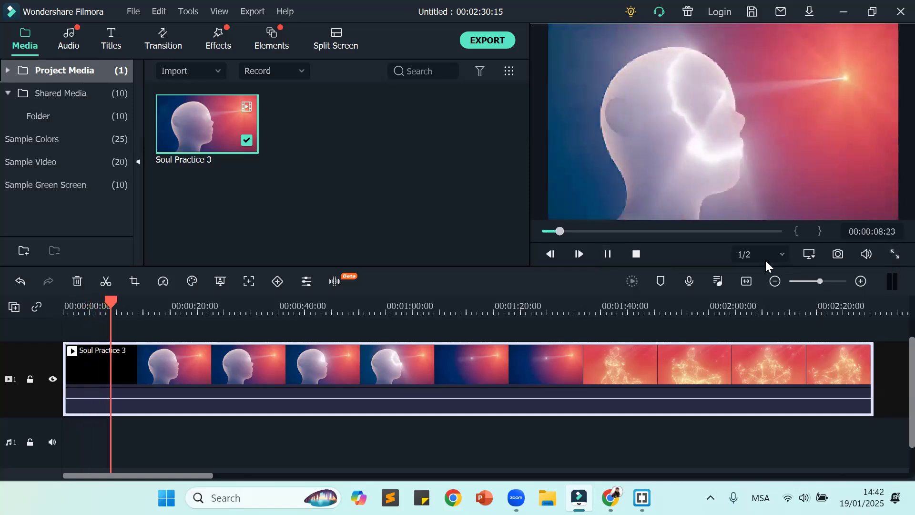
click(609, 255)
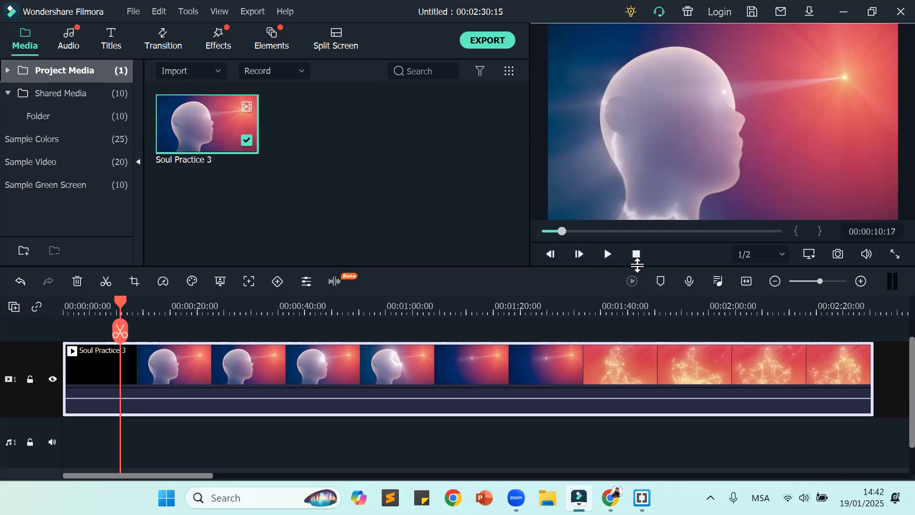
drag(128, 301, 121, 332)
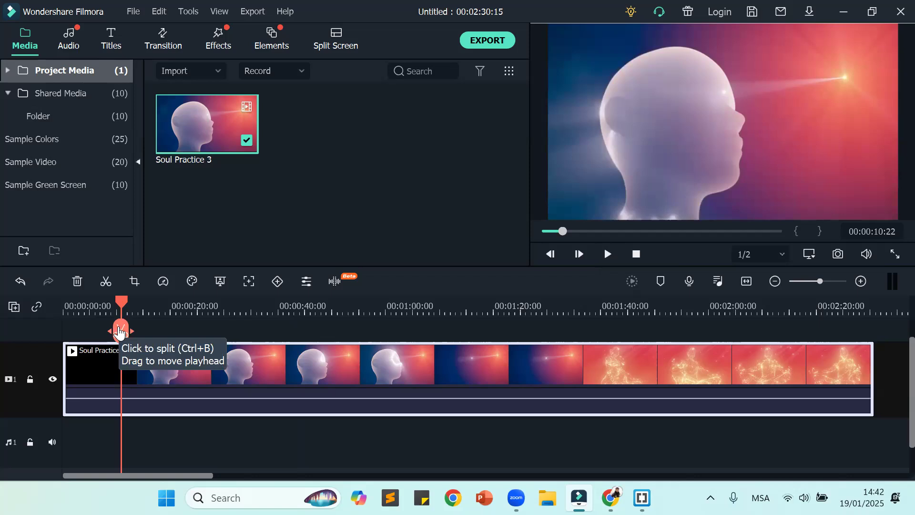
drag(120, 332, 127, 336)
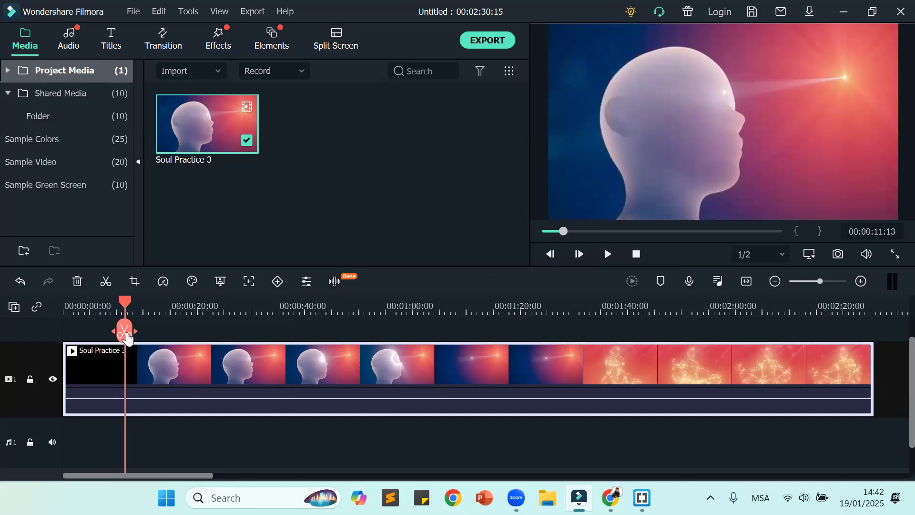
click(126, 336)
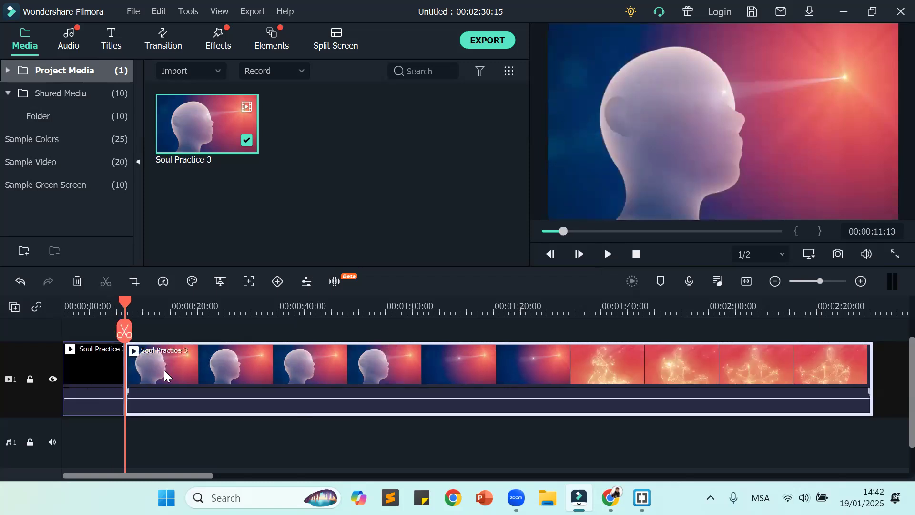
Step: Select the first segment and play the timeline from the beginning past the cut
click(95, 363)
drag(122, 297, 39, 333)
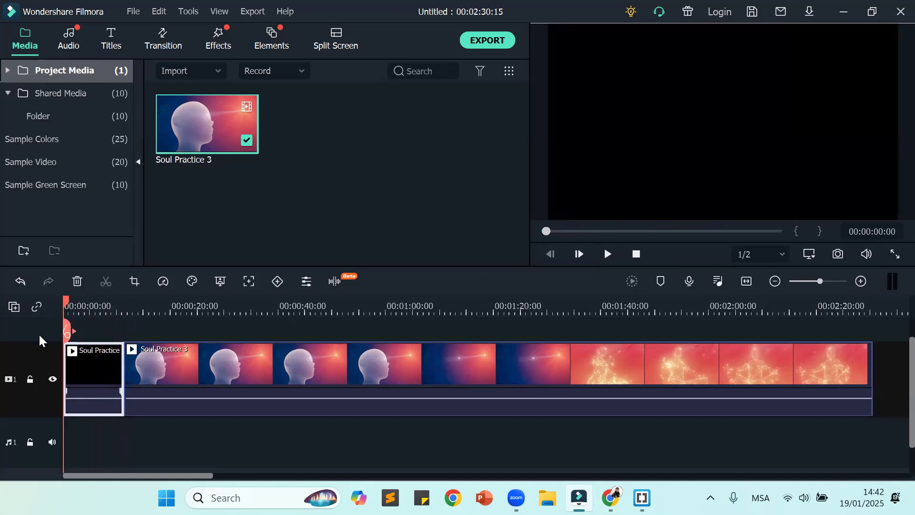
click(608, 254)
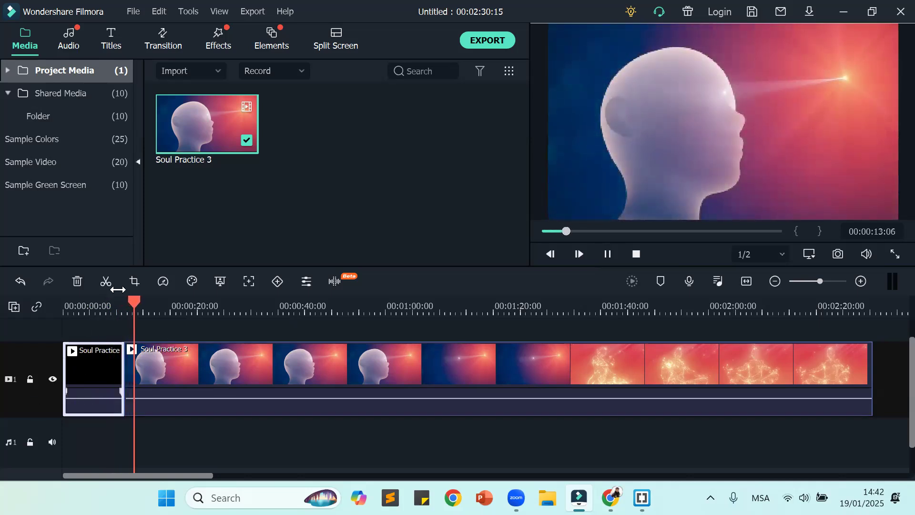
click(607, 254)
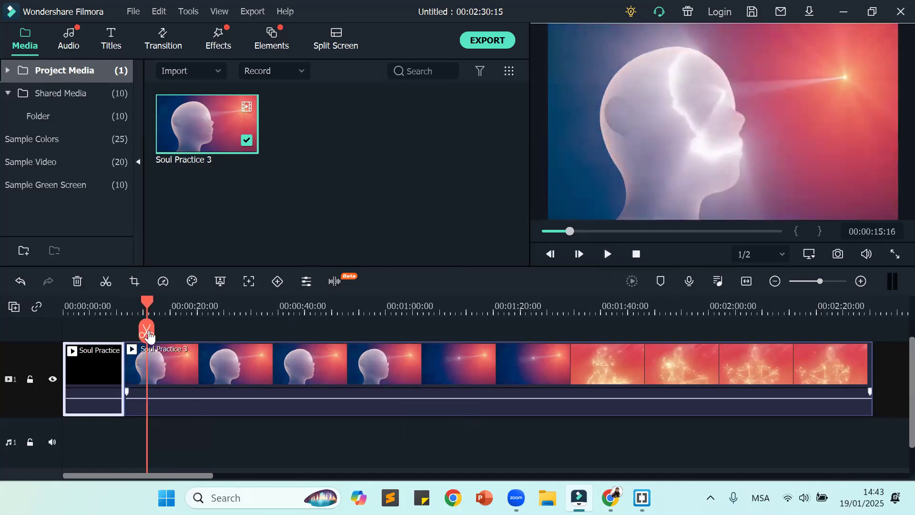
Step: Split the second segment at 00:01:31:12, where the glowing figure scene is showing, and select the middle segment
drag(148, 305, 554, 318)
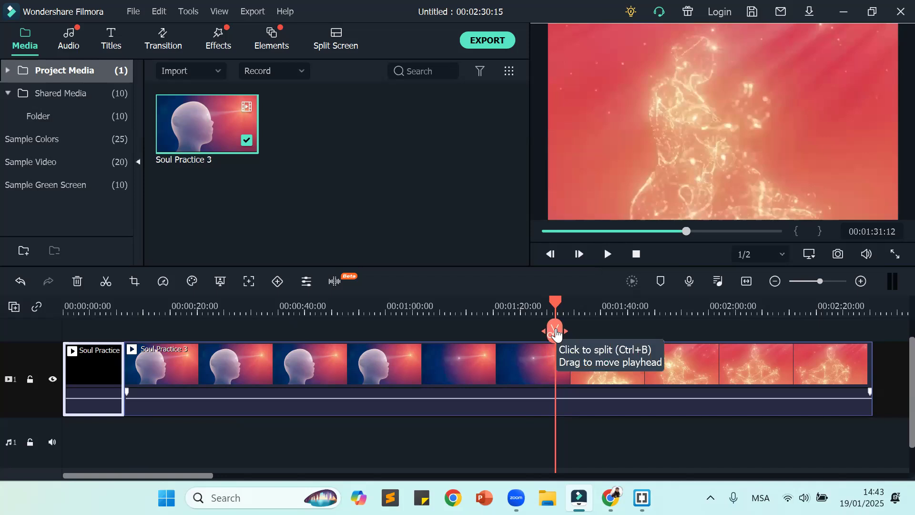
click(556, 332)
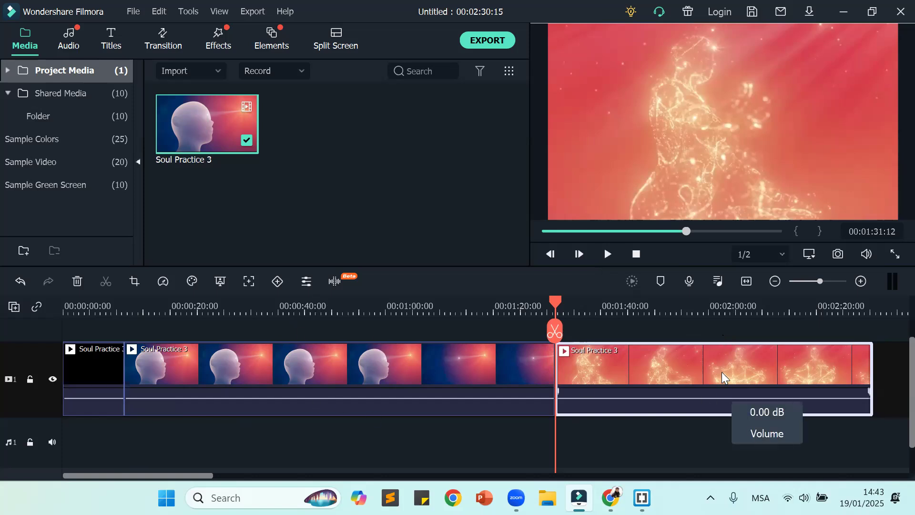
click(376, 366)
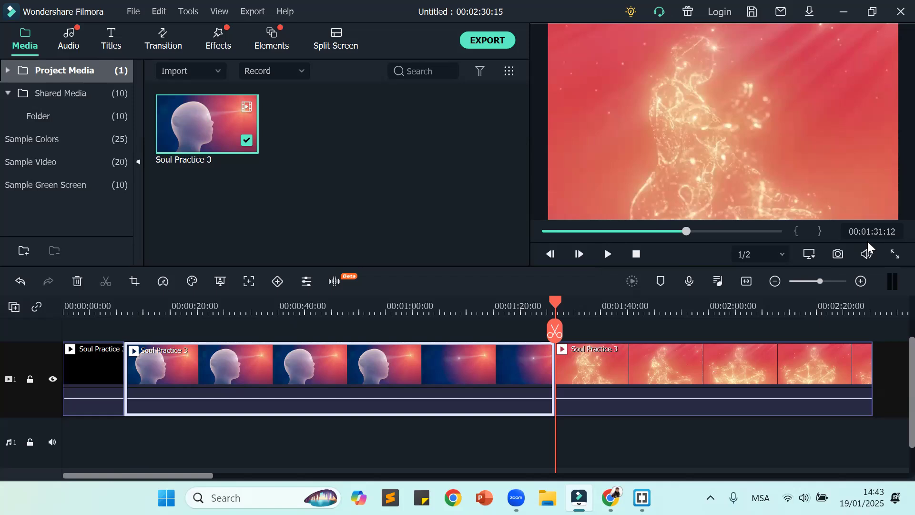
Step: Play on from the second cut, split the last segment at 00:01:59:16, and select the opening black segment
click(607, 254)
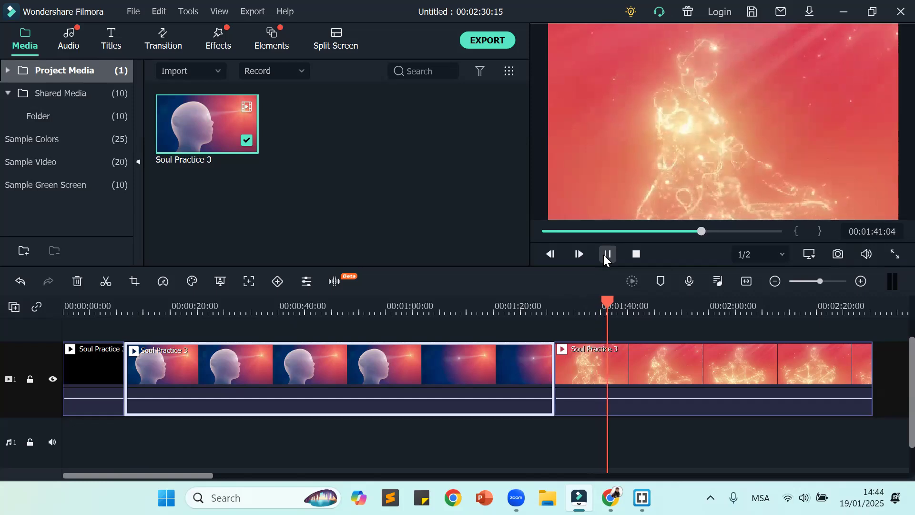
click(606, 255)
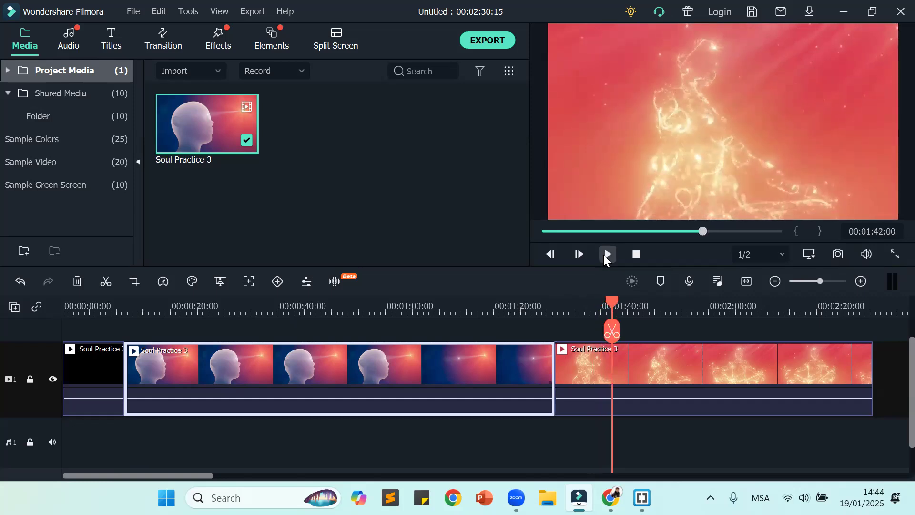
drag(613, 303, 706, 318)
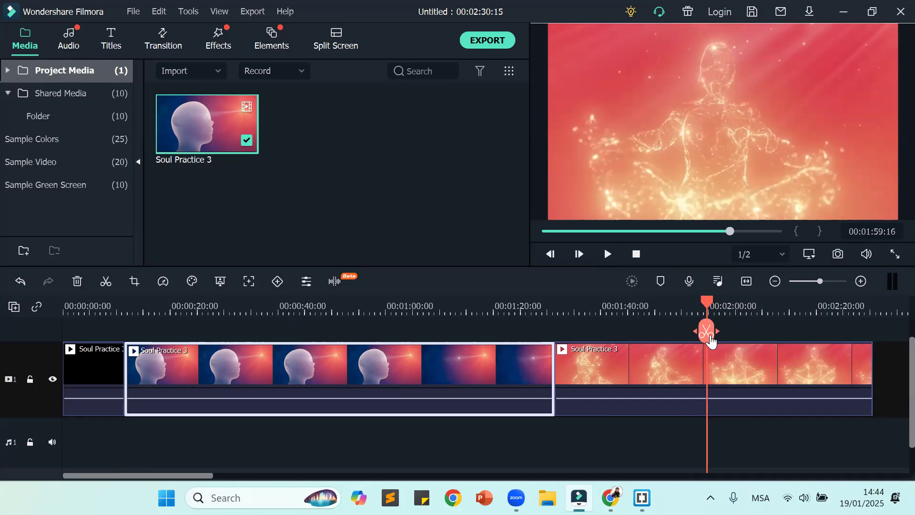
click(710, 337)
click(651, 446)
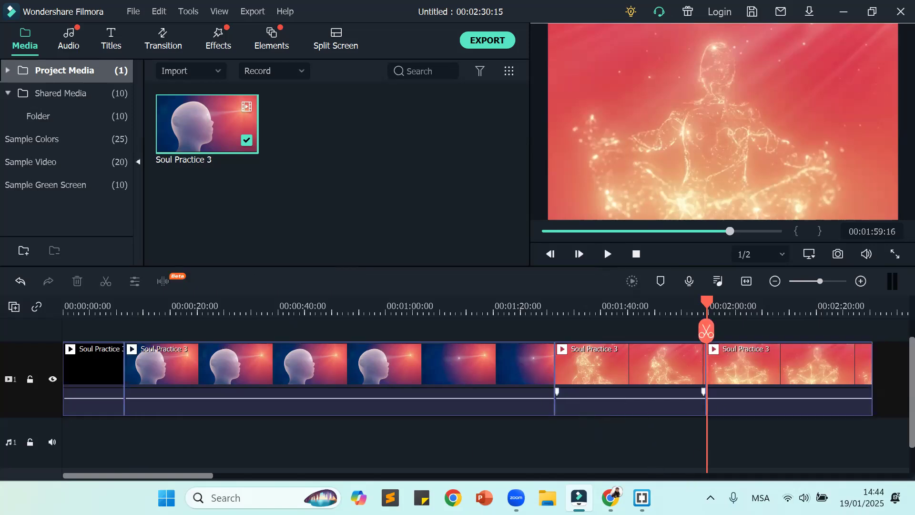
click(84, 362)
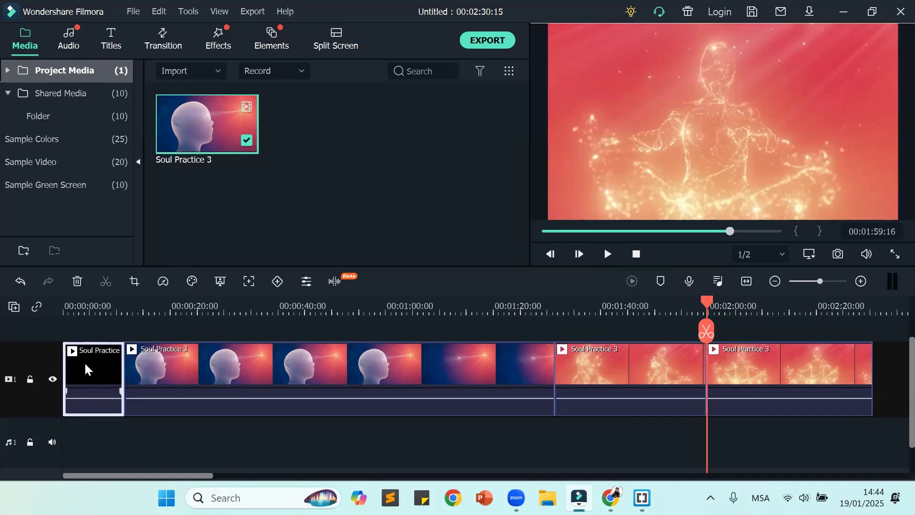
click(260, 365)
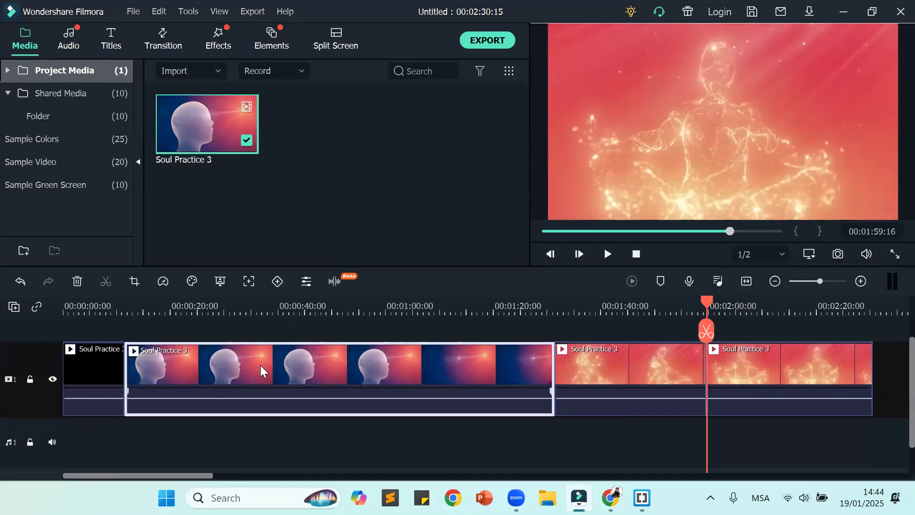
click(626, 358)
click(795, 358)
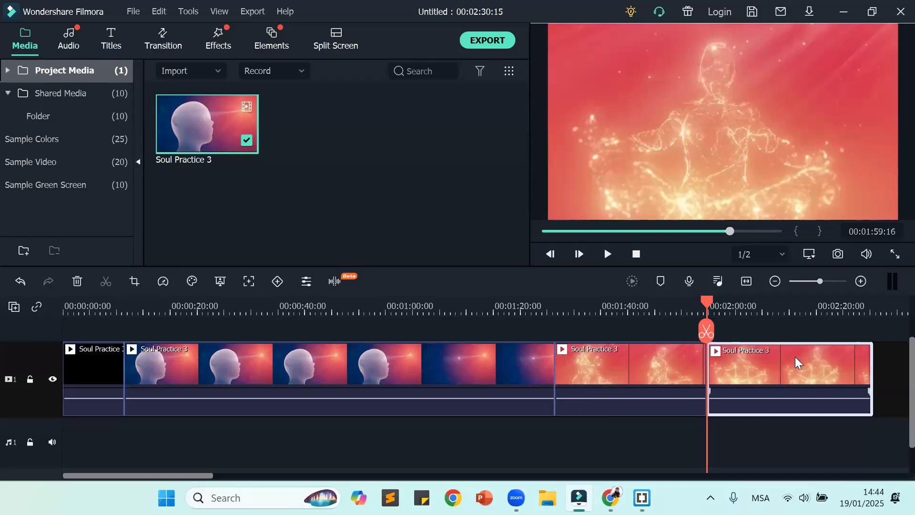
click(803, 433)
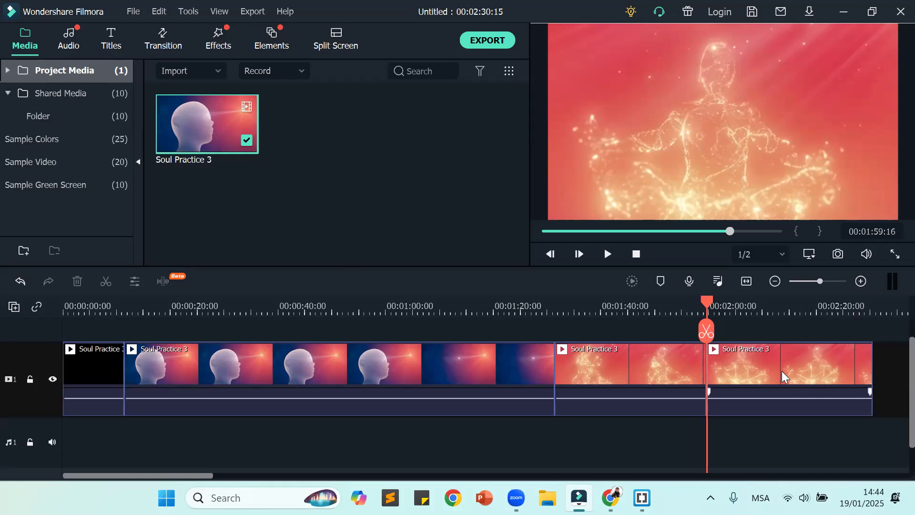
click(624, 375)
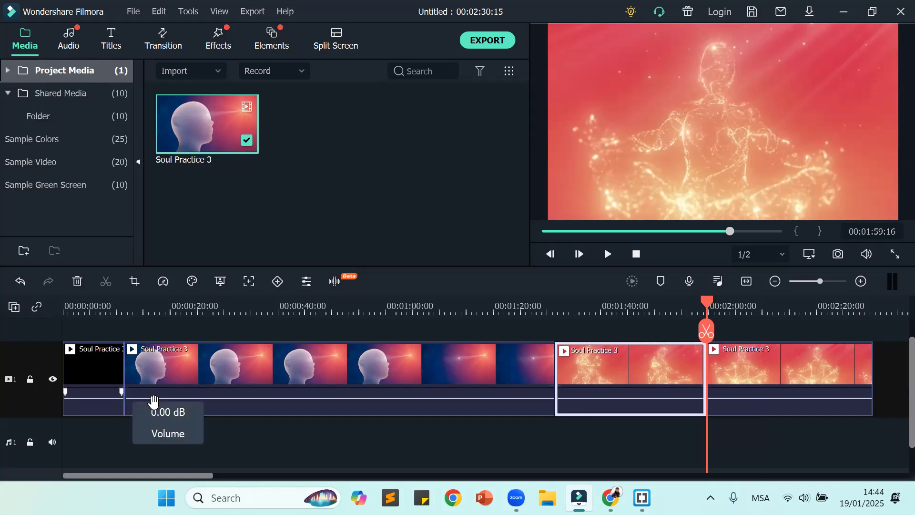
Step: Delete the second segment, showing the head, and the last glowing figure segment from the timeline
click(334, 364)
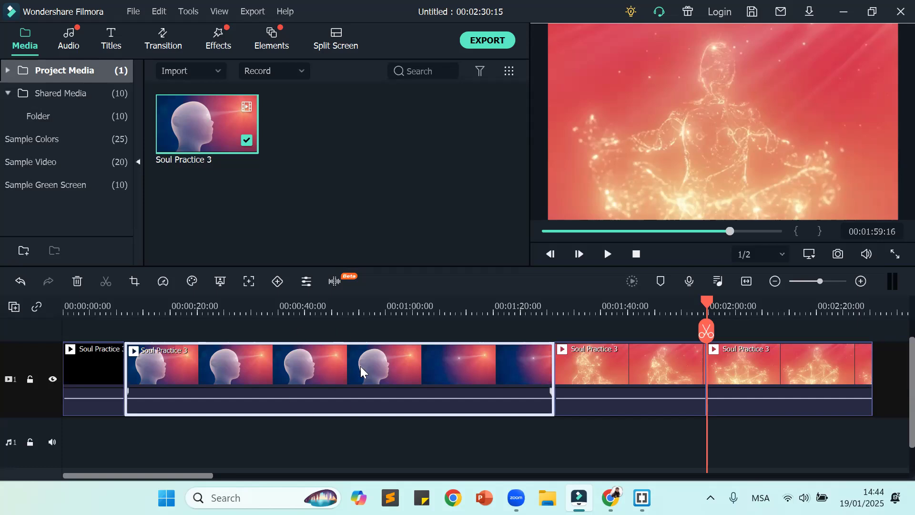
key(Delete)
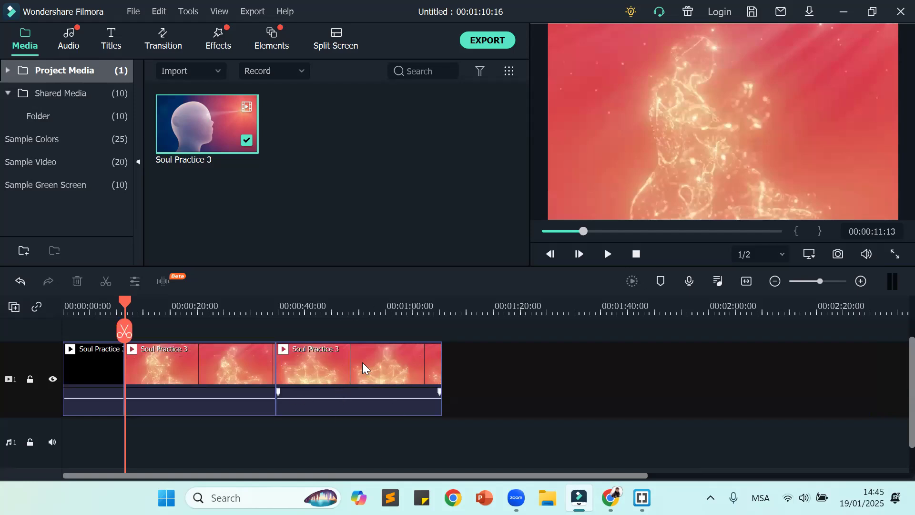
click(382, 369)
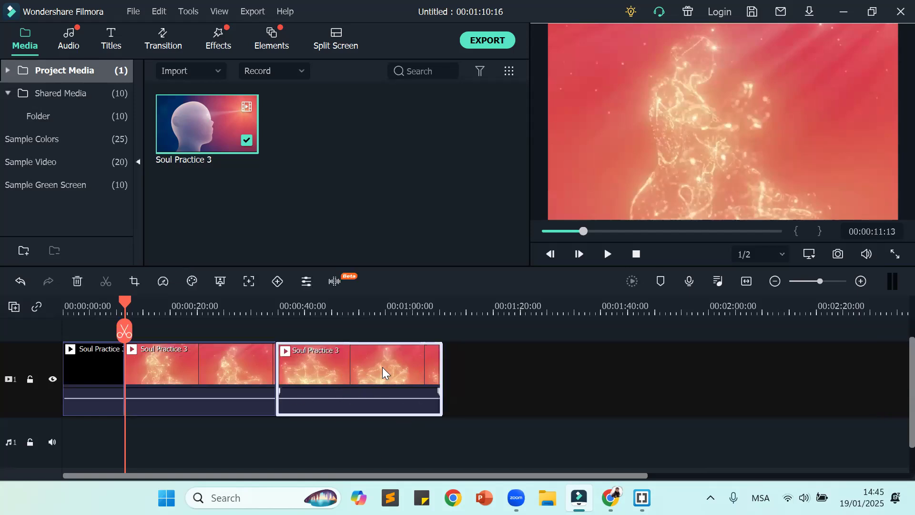
key(Delete)
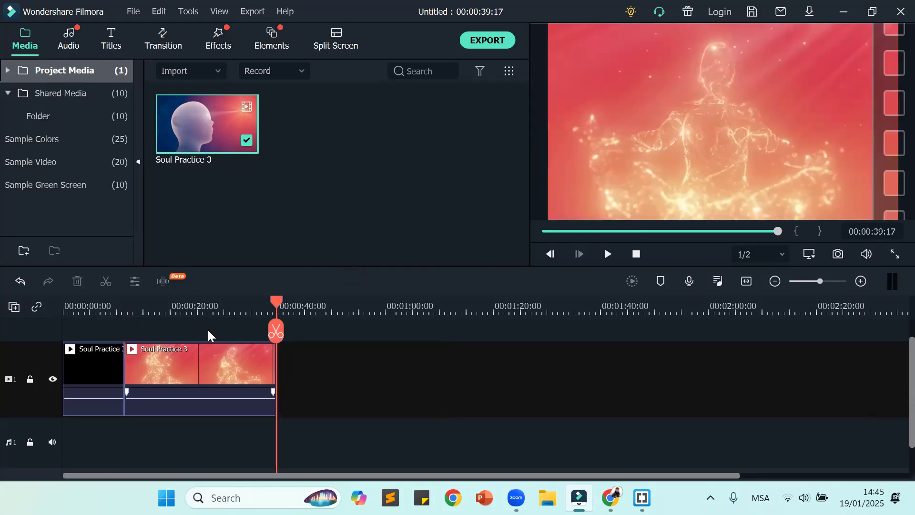
Step: Fit the shortened timeline to view, play it from the start past the join, and scrub to 00:00:19:23
drag(275, 308, 52, 318)
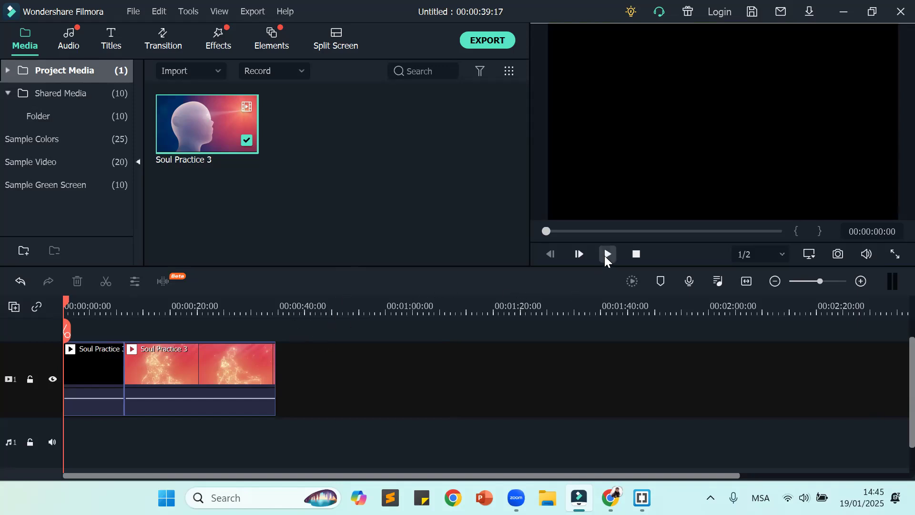
click(747, 281)
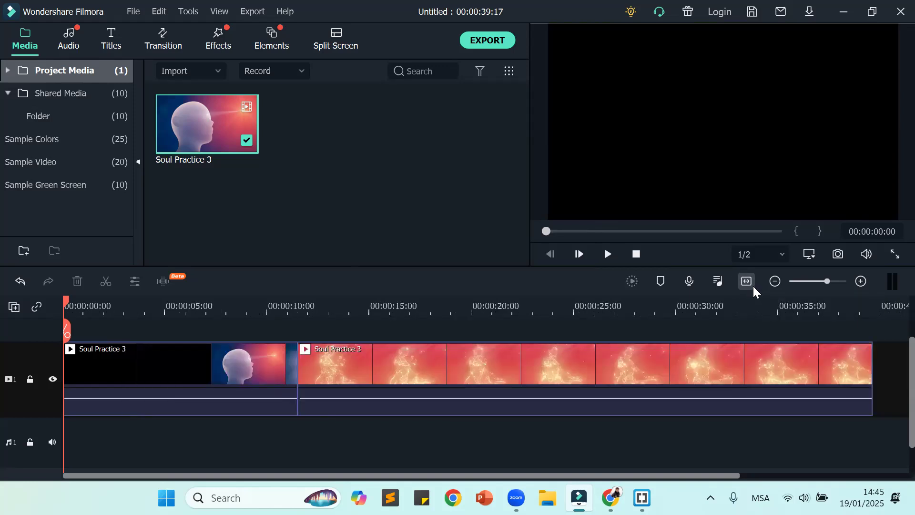
click(606, 255)
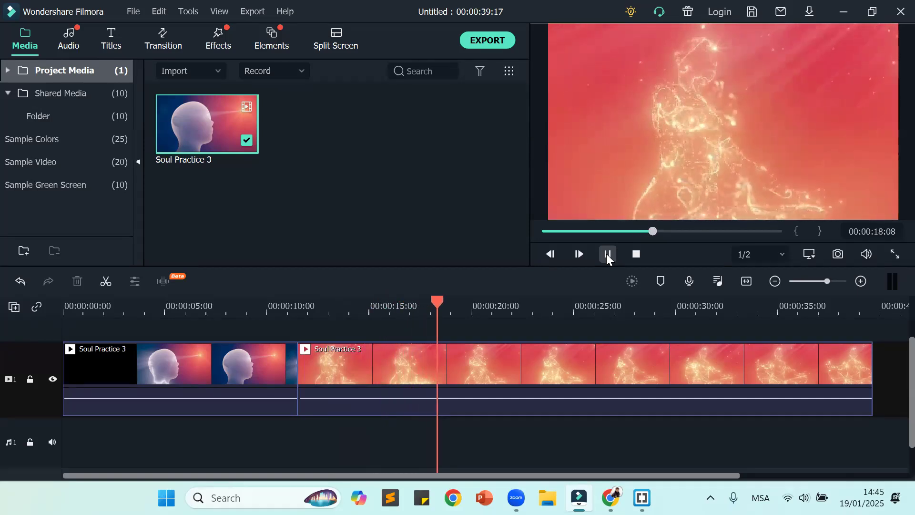
click(607, 253)
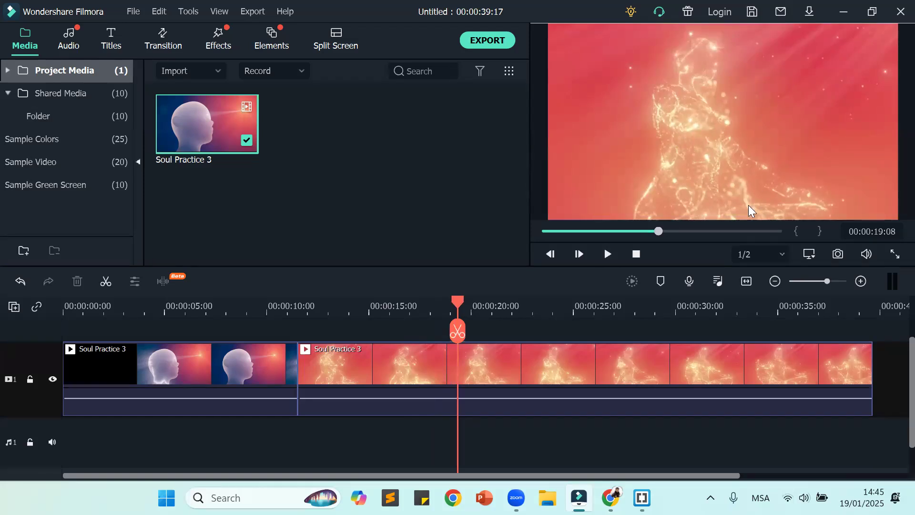
drag(456, 305, 454, 335)
drag(453, 300, 470, 315)
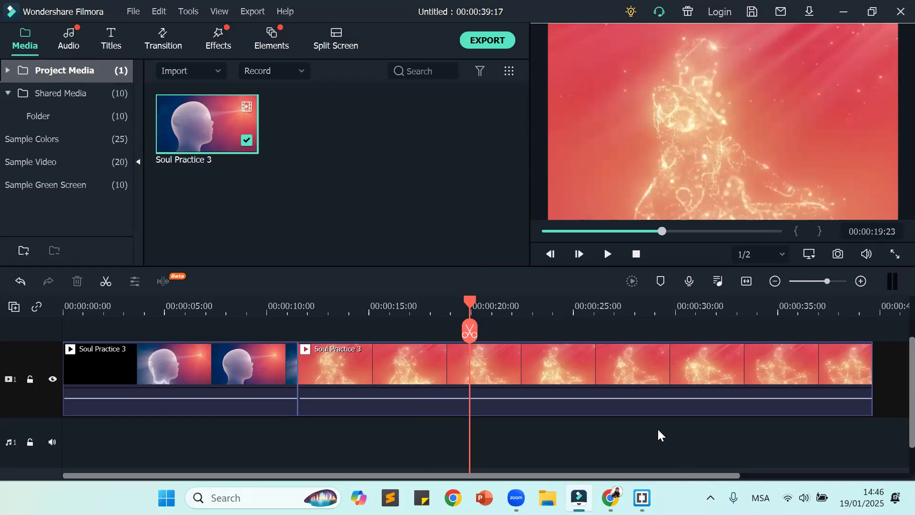
Step: Clear the remaining segments from the timeline and place the full Soul Practice 3 clip at the start of video track 1
drag(468, 302, 1, 344)
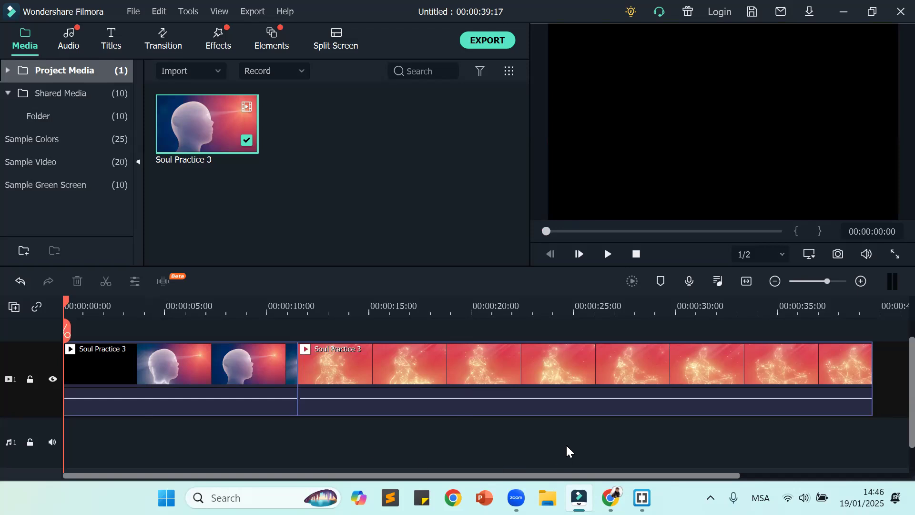
drag(564, 445, 188, 350)
drag(810, 439, 131, 368)
key(Delete)
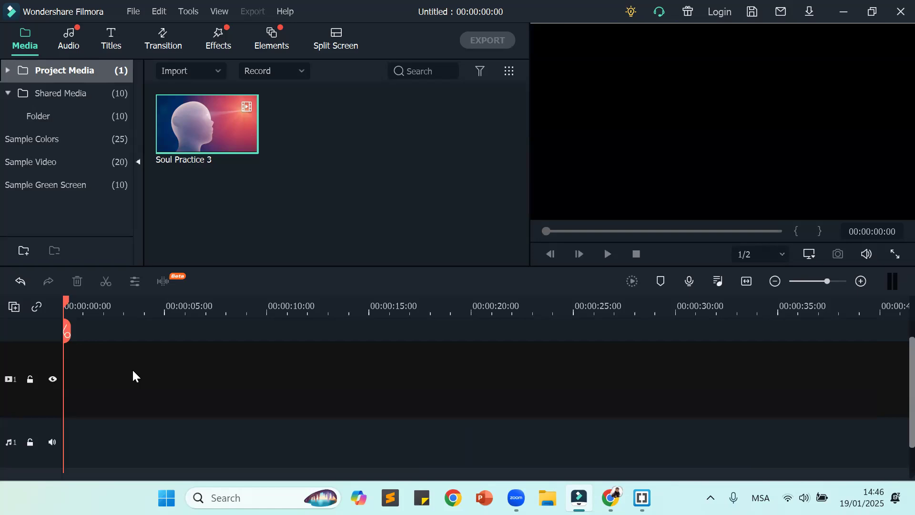
mouse_move(210, 124)
drag(205, 113, 47, 391)
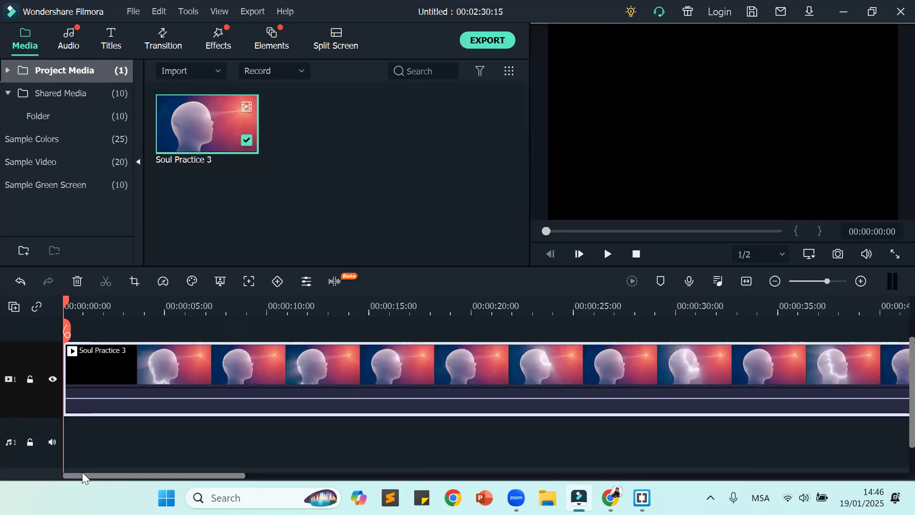
click(746, 281)
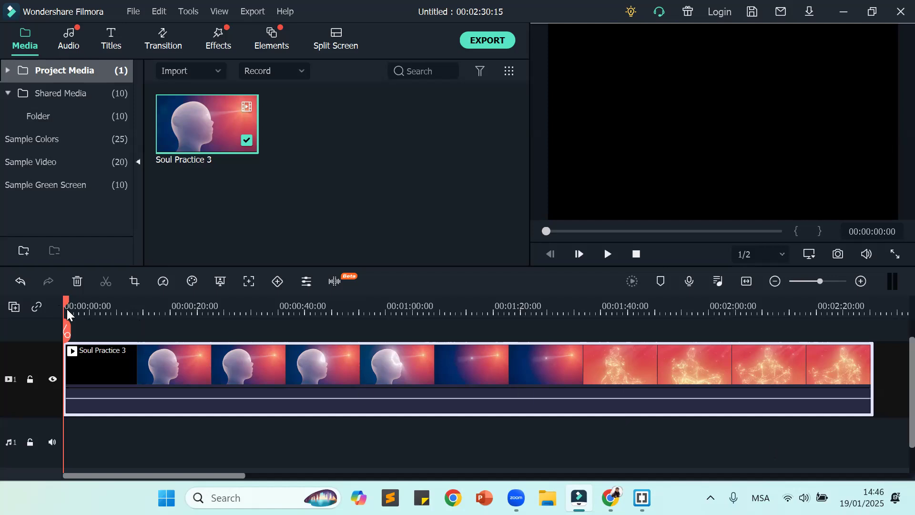
Step: Split the Soul Practice 3 clip at 00:00:07:20 and again at 00:00:18:01
drag(65, 305, 105, 293)
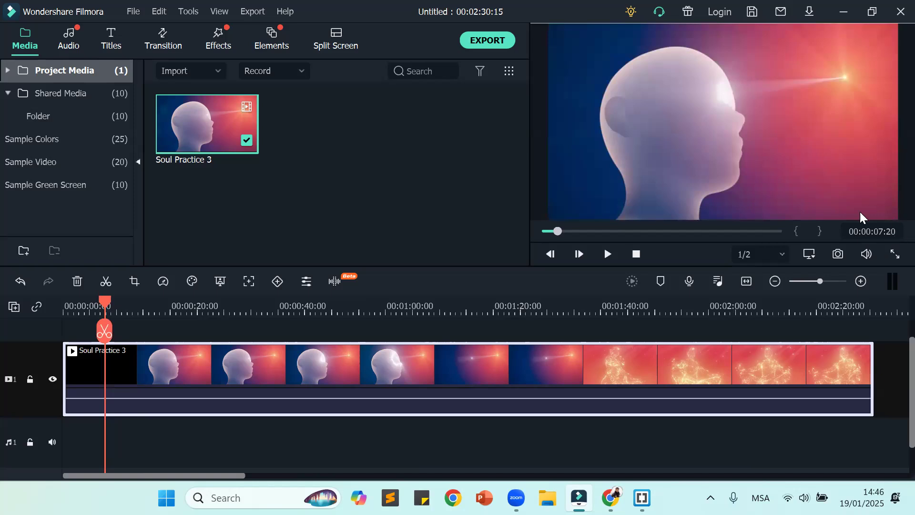
click(105, 330)
drag(126, 310, 161, 328)
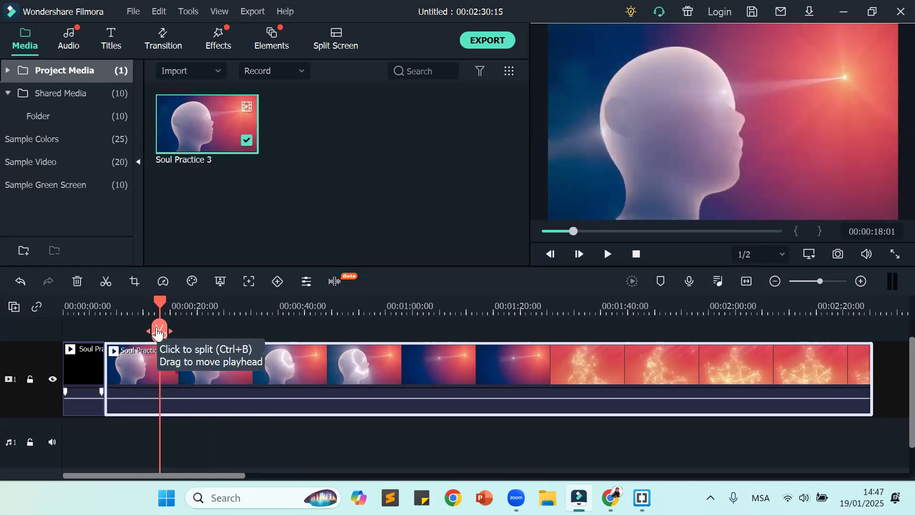
click(159, 331)
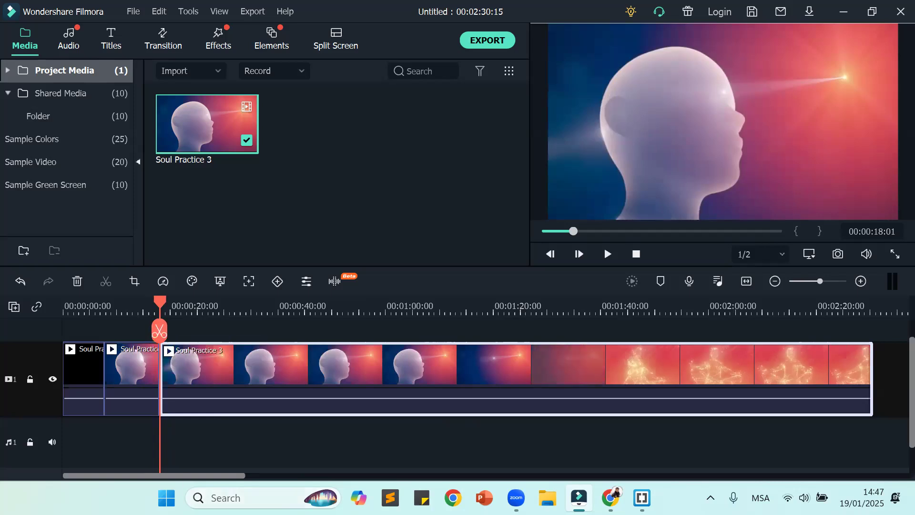
click(230, 439)
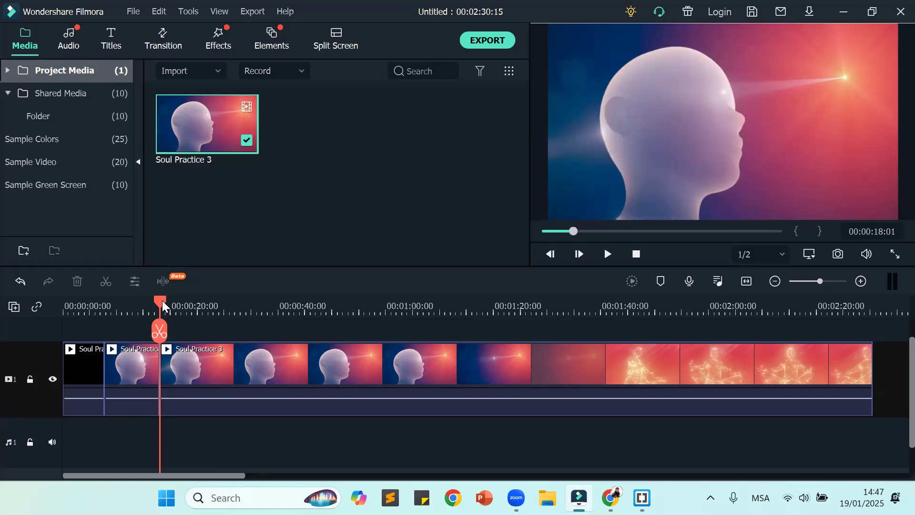
Step: Split the remaining long segment at 00:01:30:17, where the glowing figure appears, and again at 00:01:57:19
drag(162, 305, 181, 289)
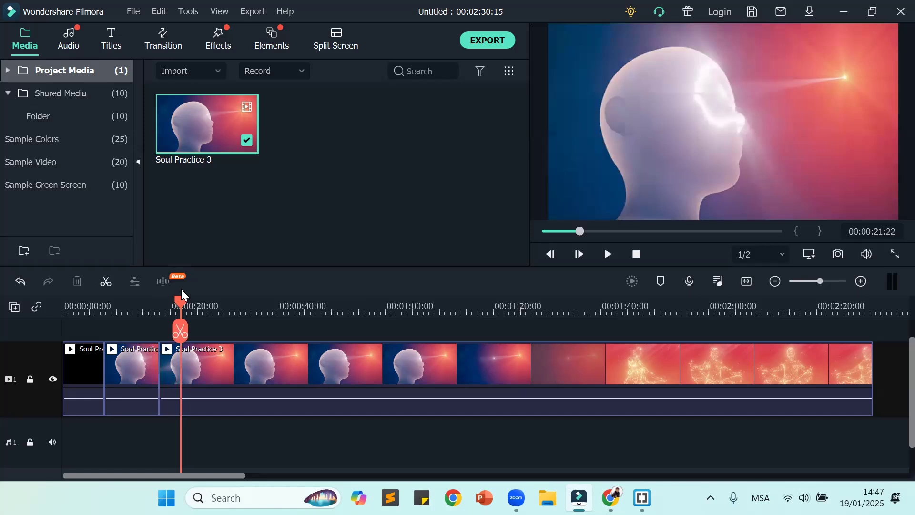
drag(181, 288, 654, 385)
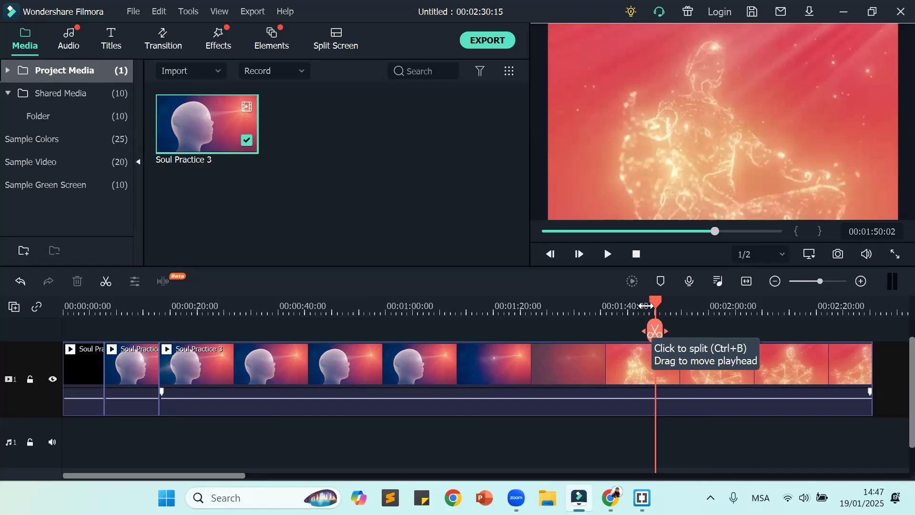
drag(651, 300, 552, 299)
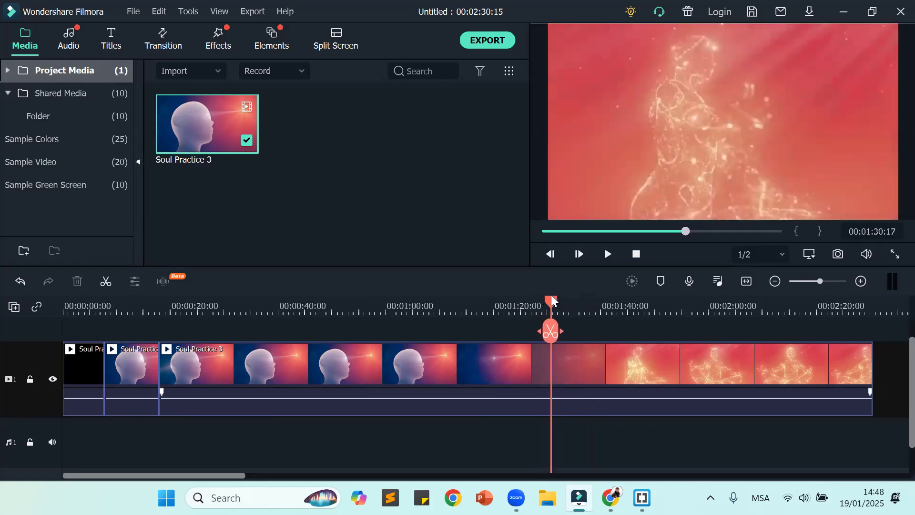
click(551, 333)
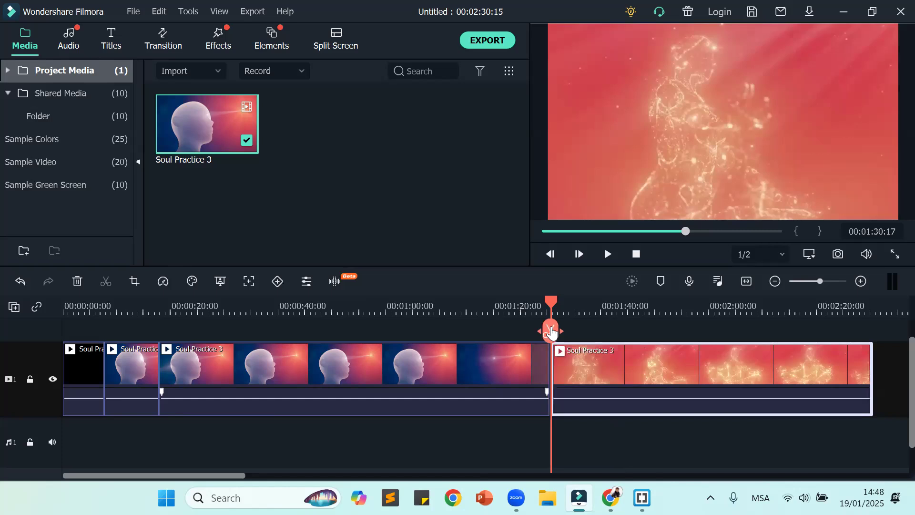
drag(548, 298, 699, 328)
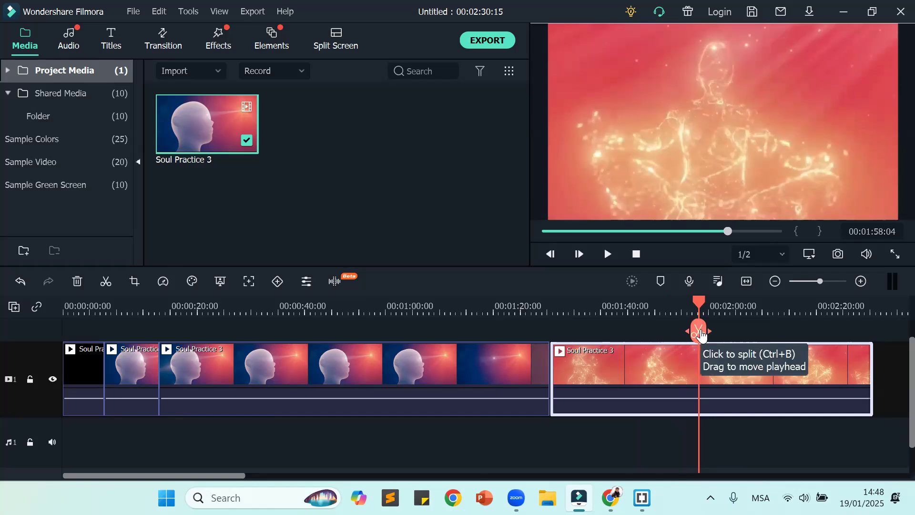
drag(700, 332, 698, 333)
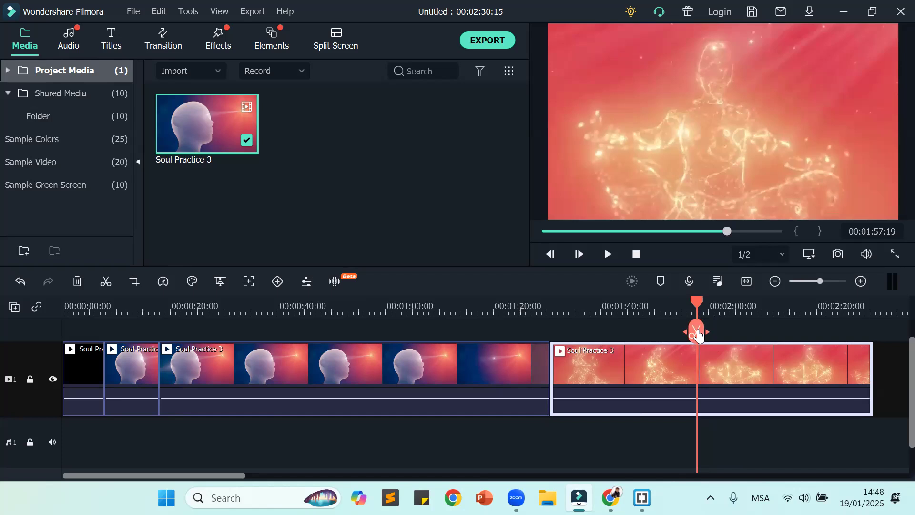
click(697, 332)
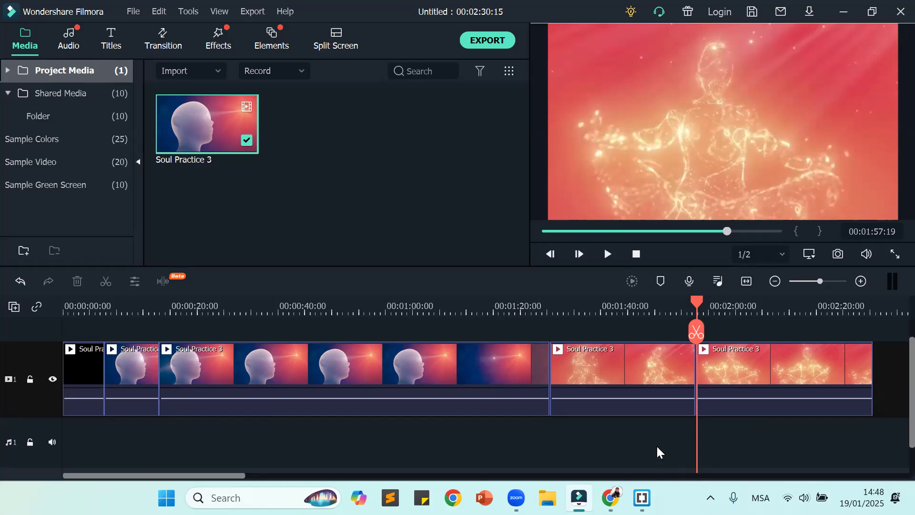
Step: Scrub to the end of the final glowing-figure segment and return the playhead to the start of the timeline
click(716, 411)
drag(697, 300, 851, 305)
drag(893, 335, 1, 270)
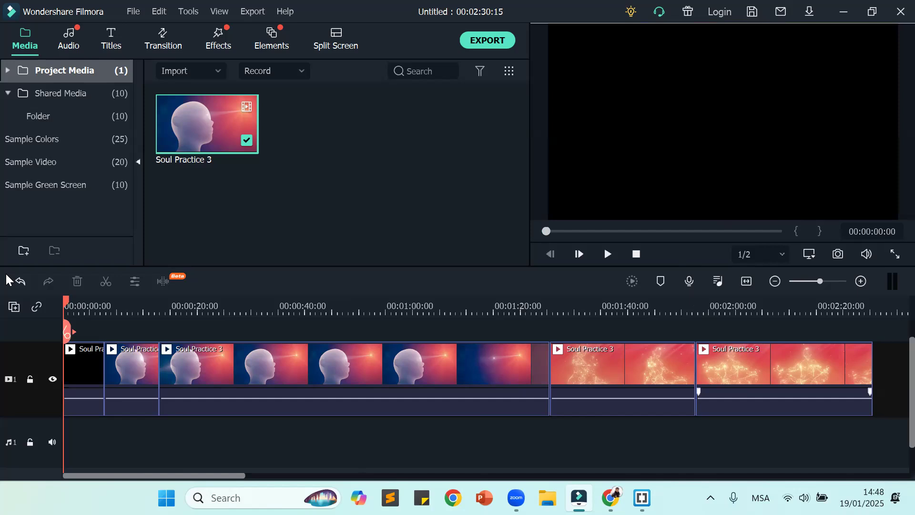
click(82, 366)
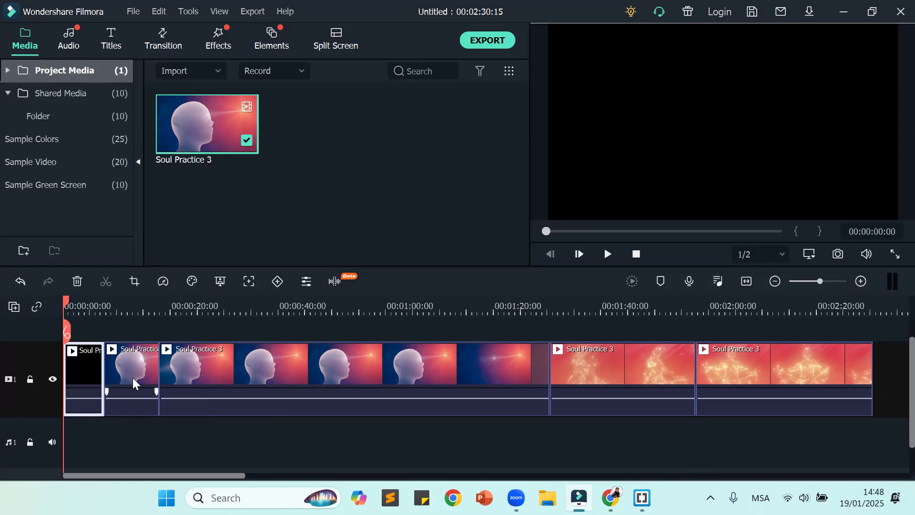
click(259, 377)
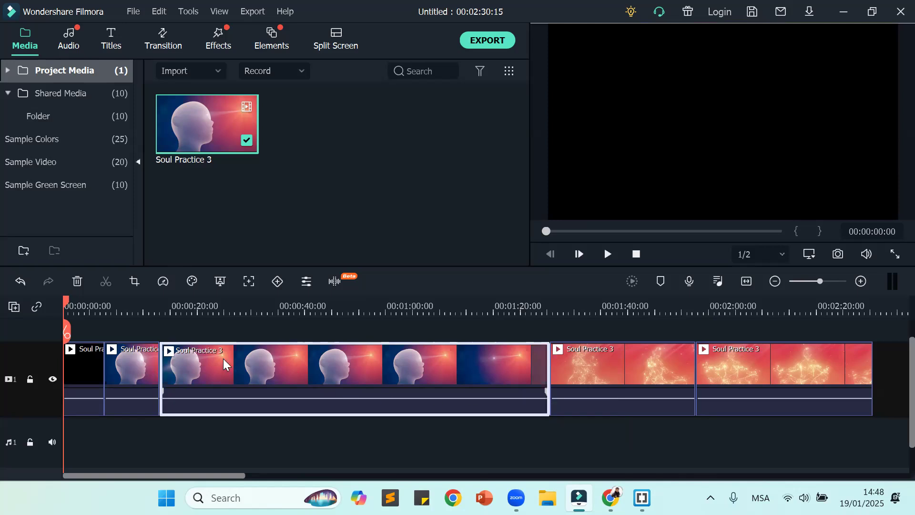
ctrl+click(86, 361)
click(262, 442)
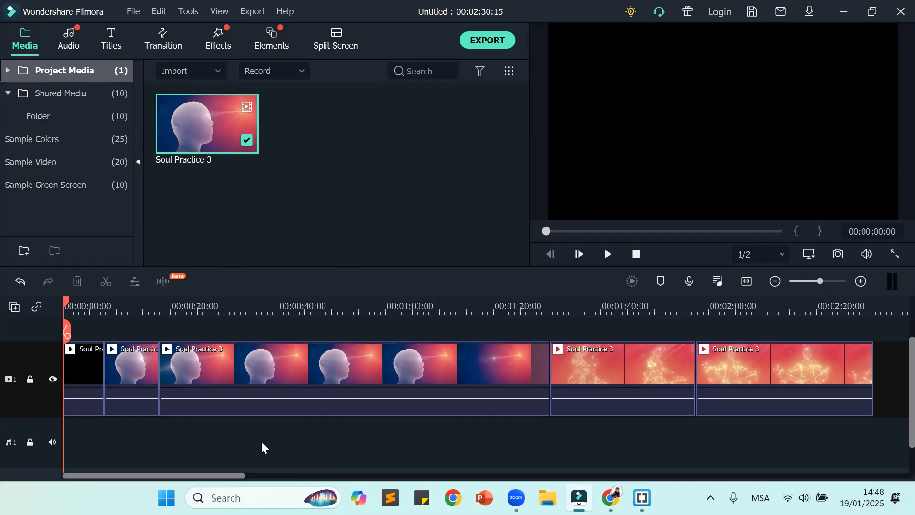
click(72, 384)
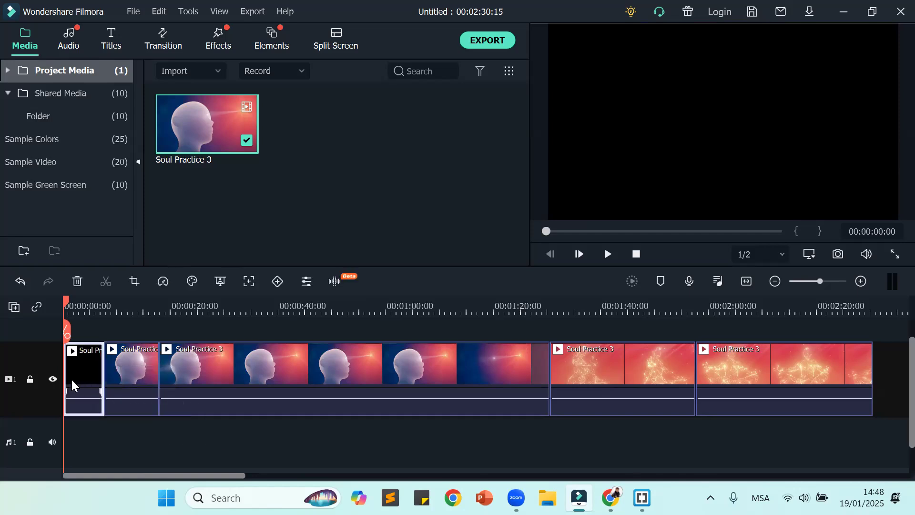
ctrl+click(208, 379)
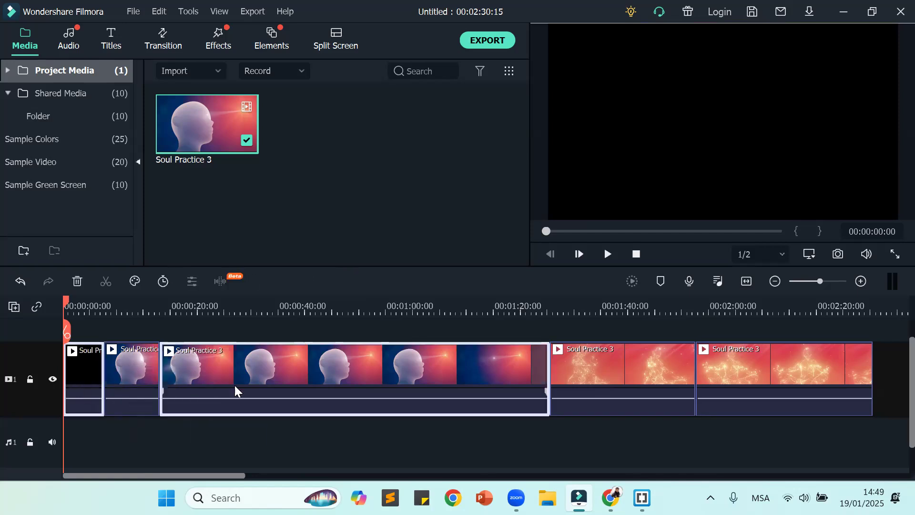
ctrl+click(772, 382)
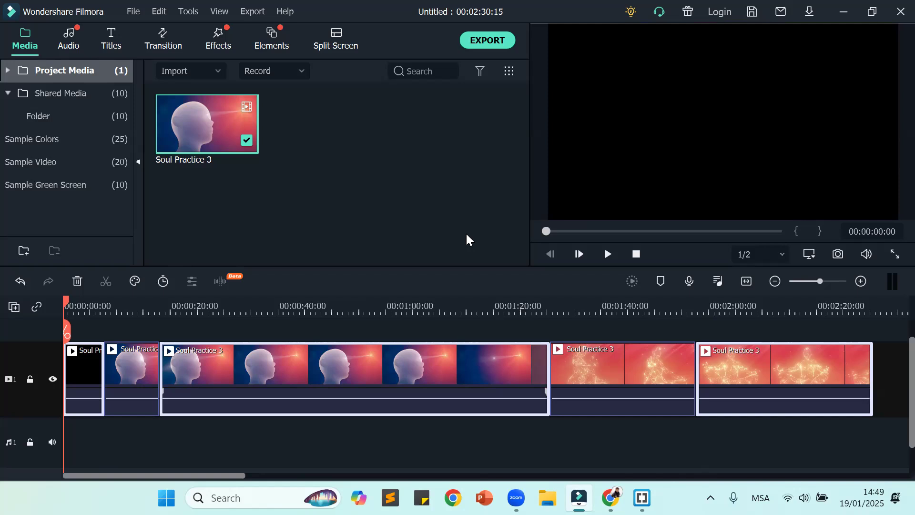
click(627, 446)
Step: Delete the first, third and last segments together in one multi-selection, and undo that deletion
click(73, 366)
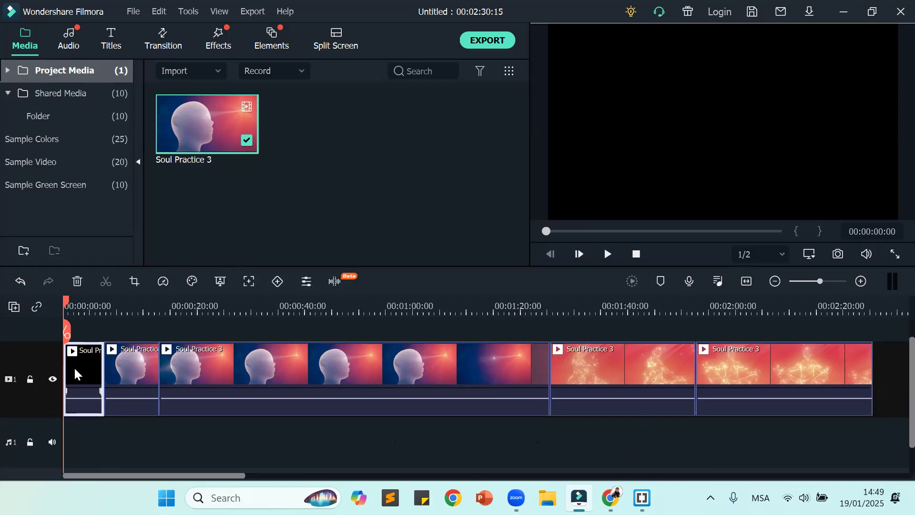
ctrl+click(326, 371)
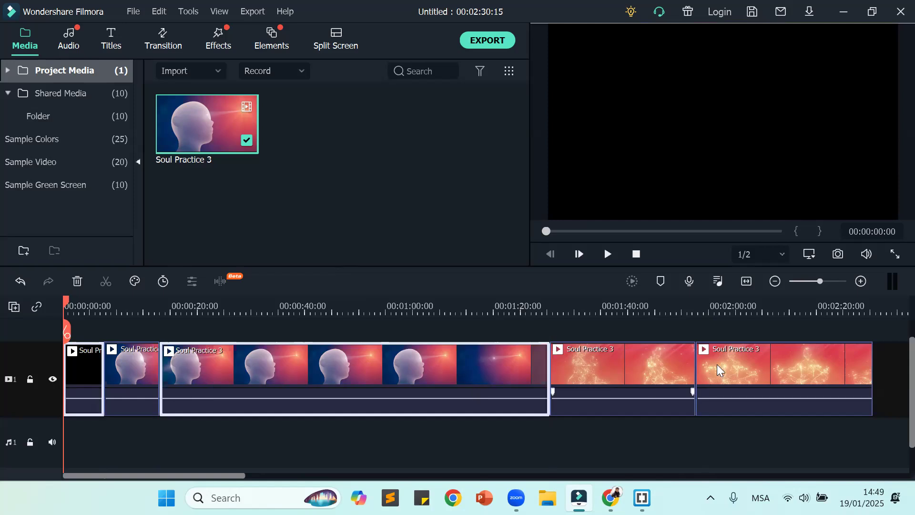
ctrl+click(777, 367)
key(Delete)
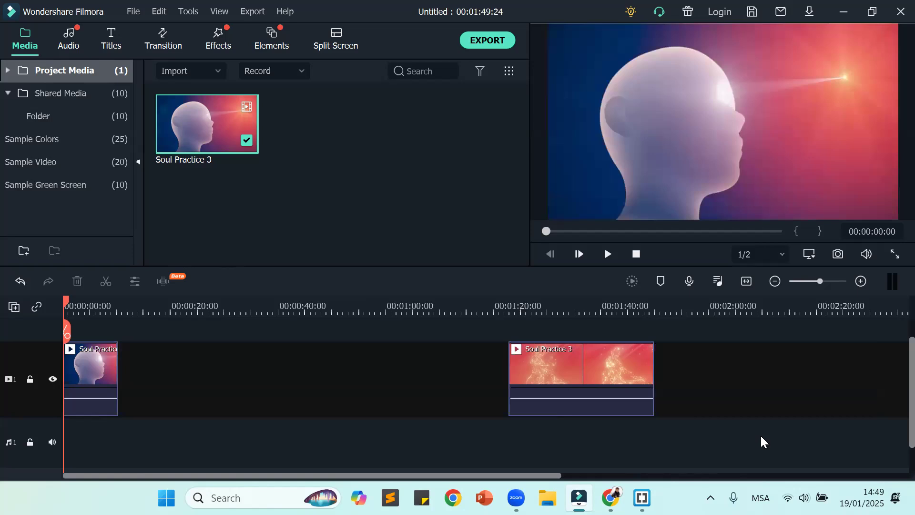
key(ctrl+z)
click(654, 445)
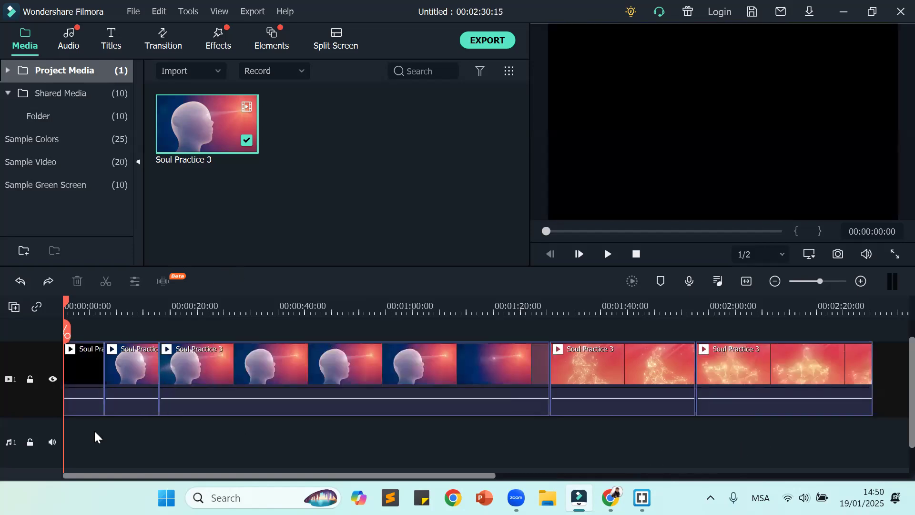
Step: Delete the black opening segment, the long head segment and the final glowing-figure segment one at a time, closing each gap
click(74, 390)
key(Delete)
click(224, 356)
key(Delete)
click(342, 366)
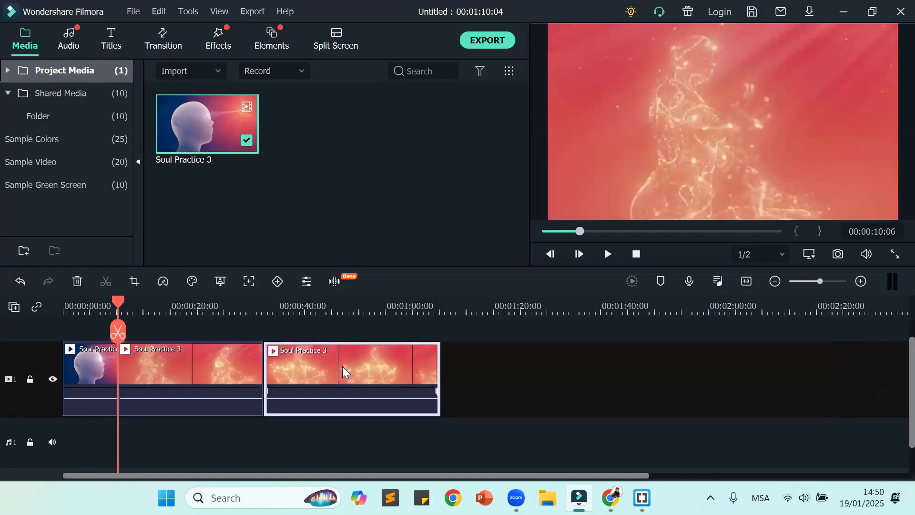
key(Delete)
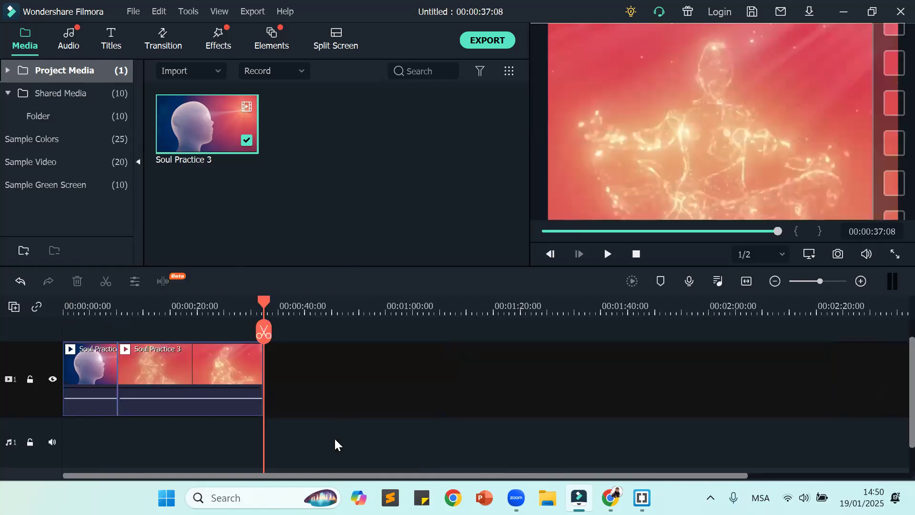
Step: Fit the shortened timeline to view, play it from the start past the join, and return the playhead to the start
drag(263, 301, 65, 301)
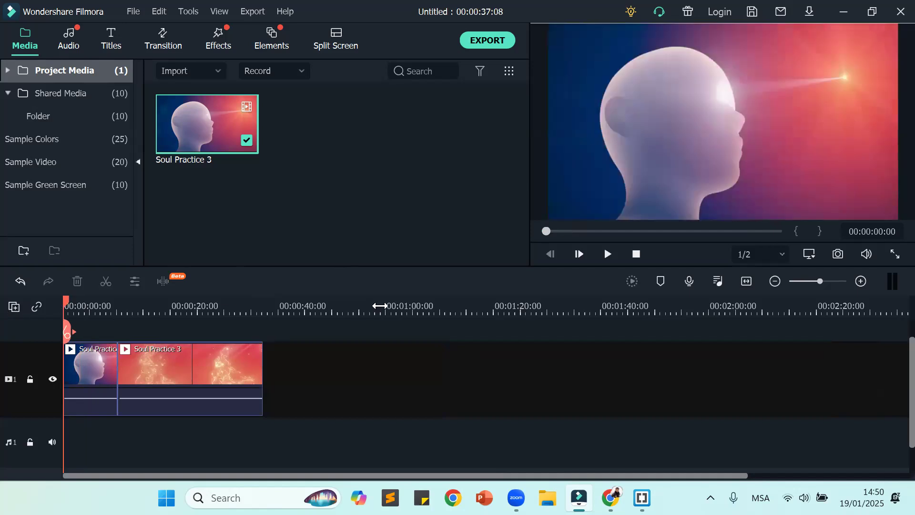
click(747, 282)
mouse_move(642, 498)
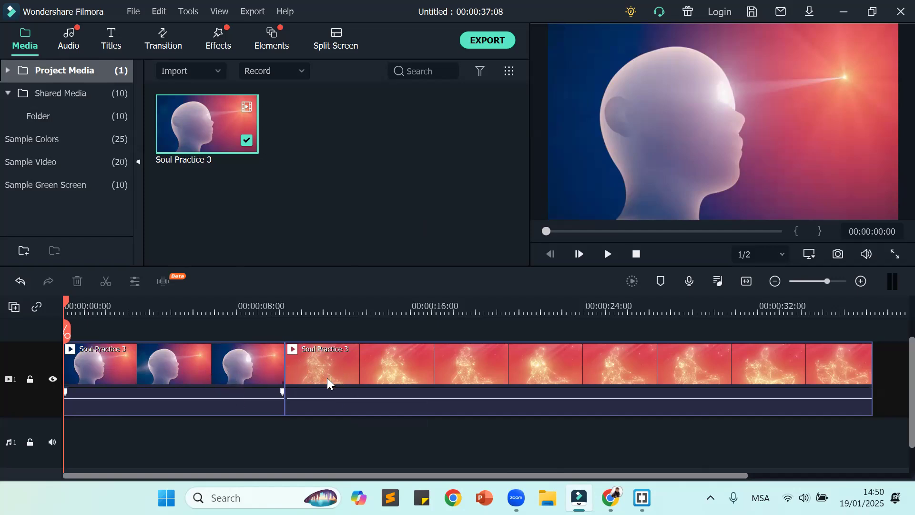
click(607, 254)
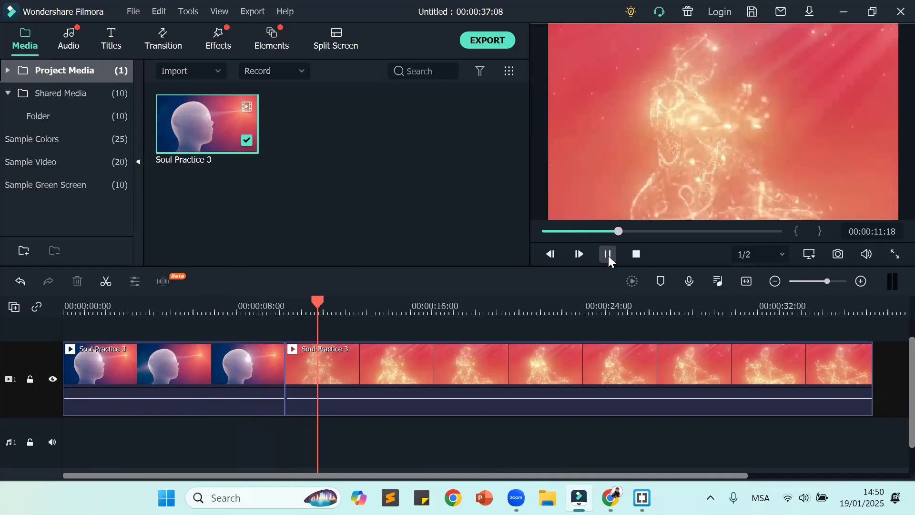
click(609, 259)
drag(326, 305, 66, 306)
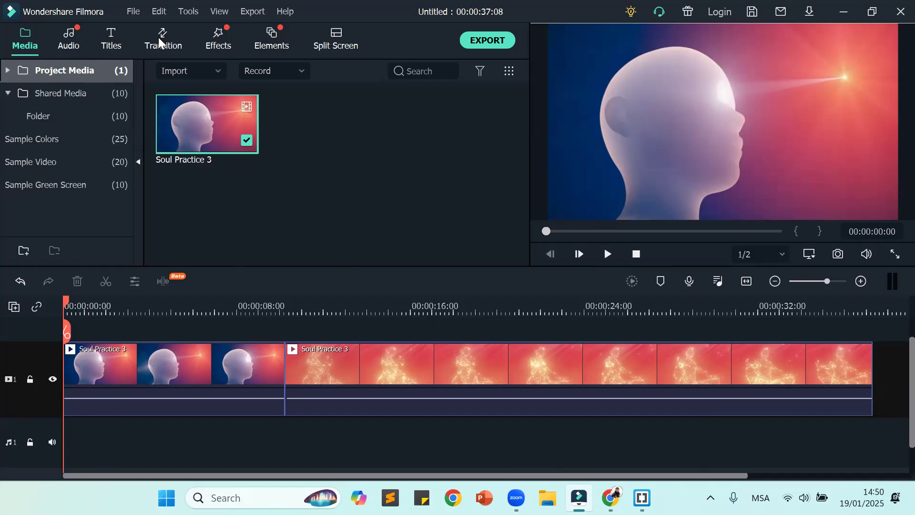
Step: Apply the Erase transition at the join between the two clips and preview it from 00:00:08:09
click(170, 40)
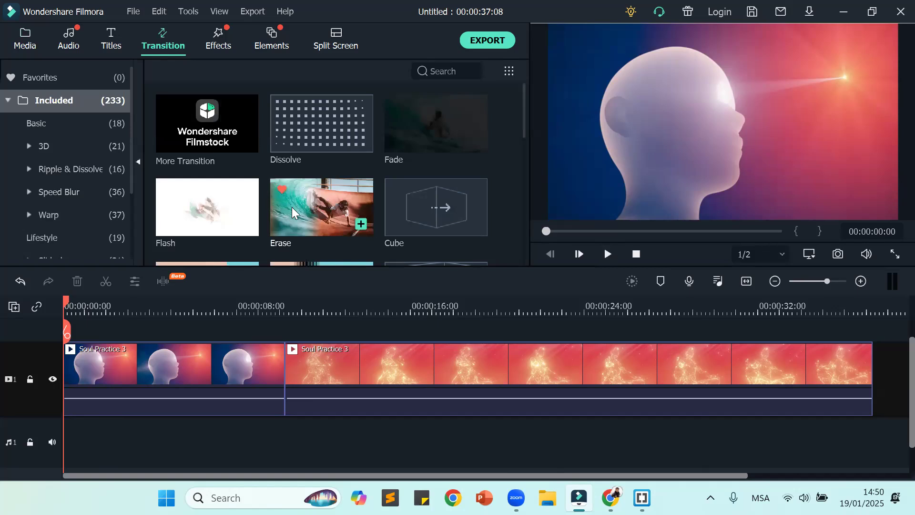
mouse_move(303, 197)
mouse_down()
mouse_move(281, 260)
mouse_move(281, 354)
mouse_up()
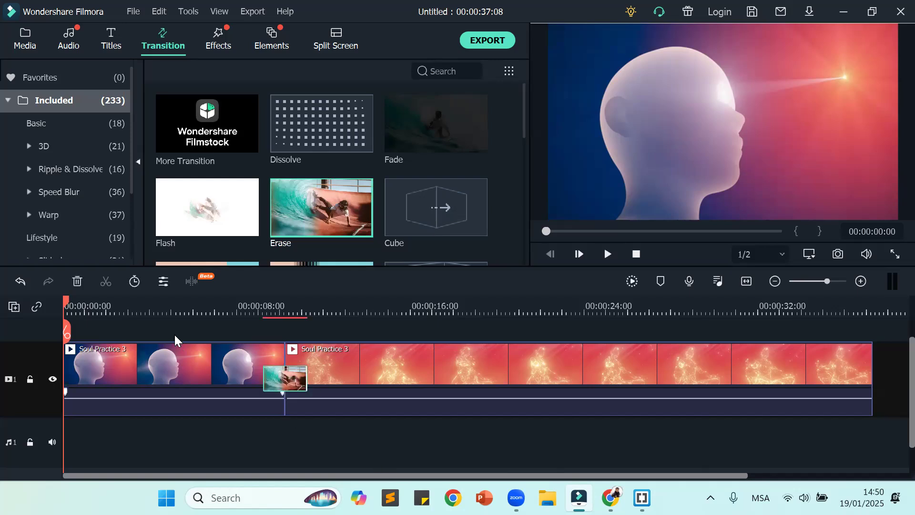
drag(67, 304, 244, 307)
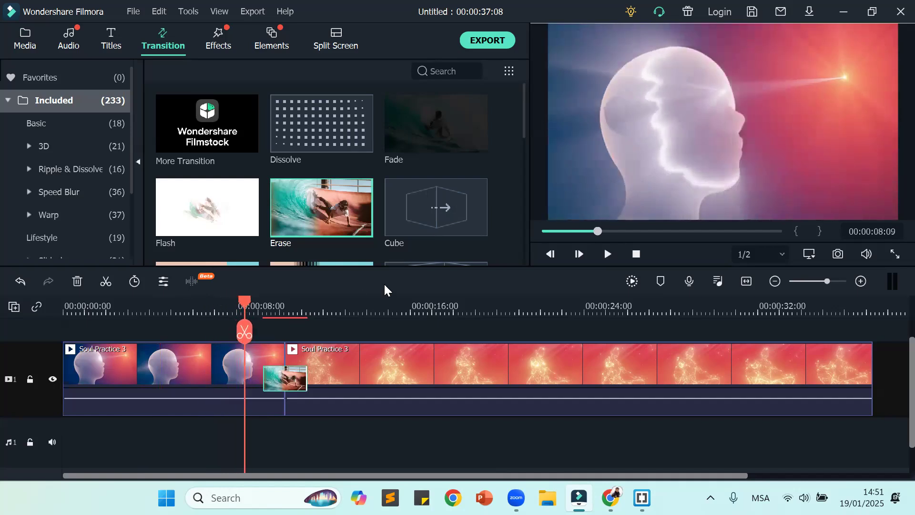
mouse_move(473, 123)
click(396, 105)
click(606, 255)
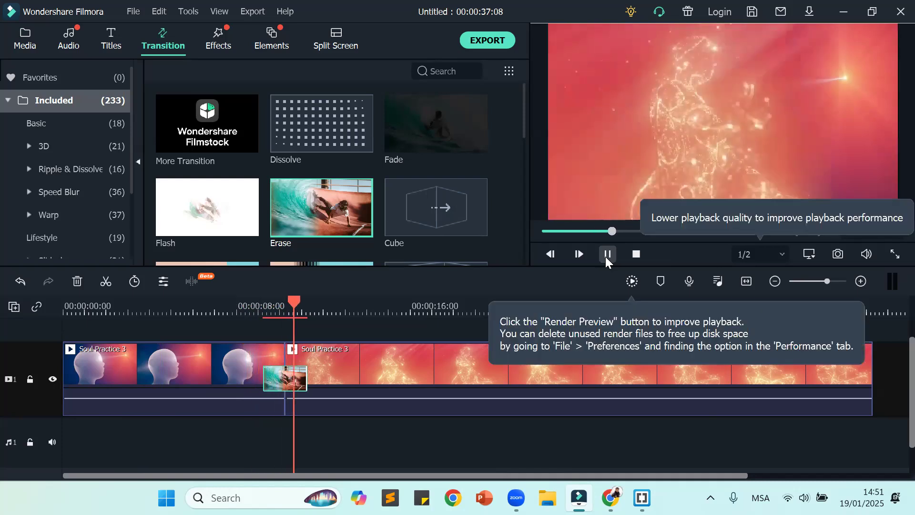
click(606, 255)
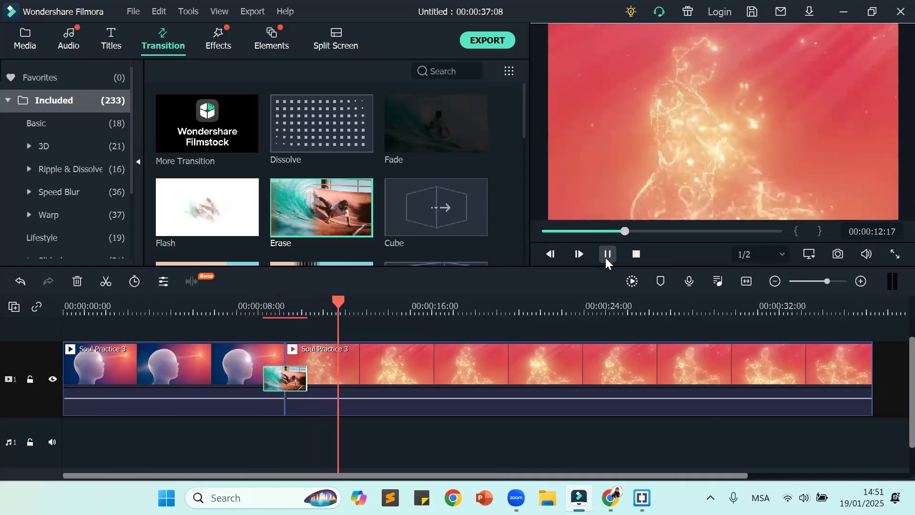
Step: Replace the Erase transition at the join with Fade and preview it from 00:00:08:04
mouse_move(423, 135)
mouse_down()
mouse_move(423, 151)
mouse_move(298, 388)
mouse_up()
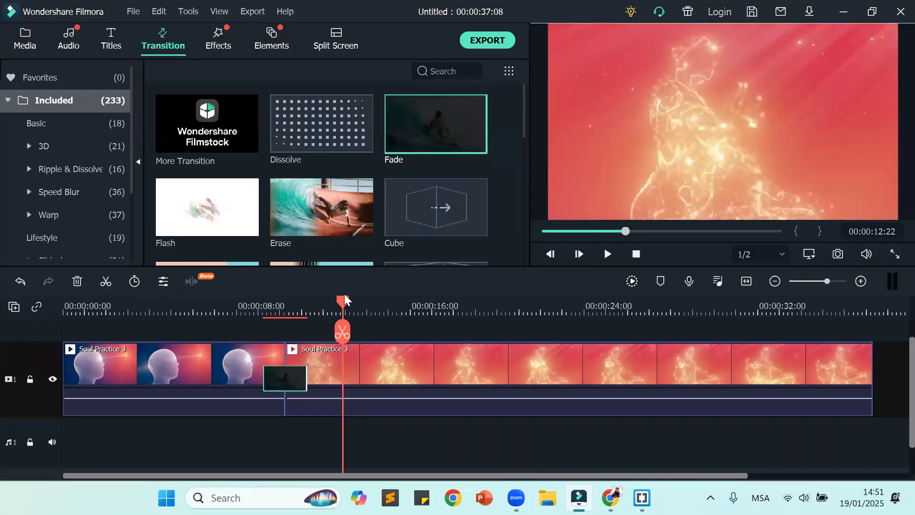
drag(343, 331, 242, 331)
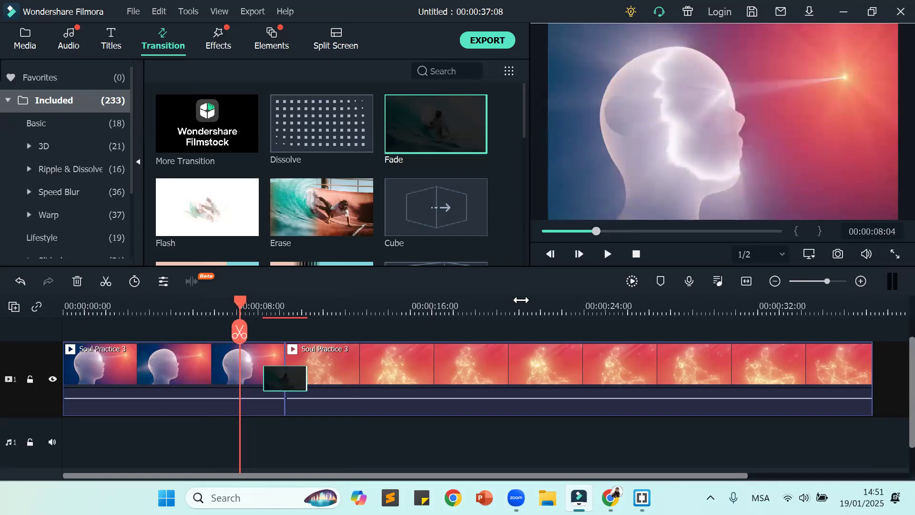
click(606, 255)
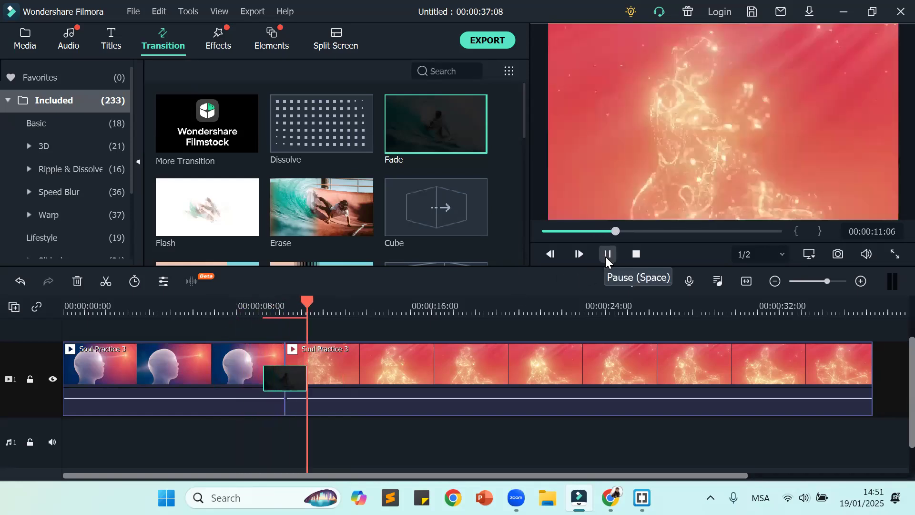
Step: Replace the Fade transition at the join with Dissolve and lengthen it equally over both clips
scroll(267, 188, down, 5)
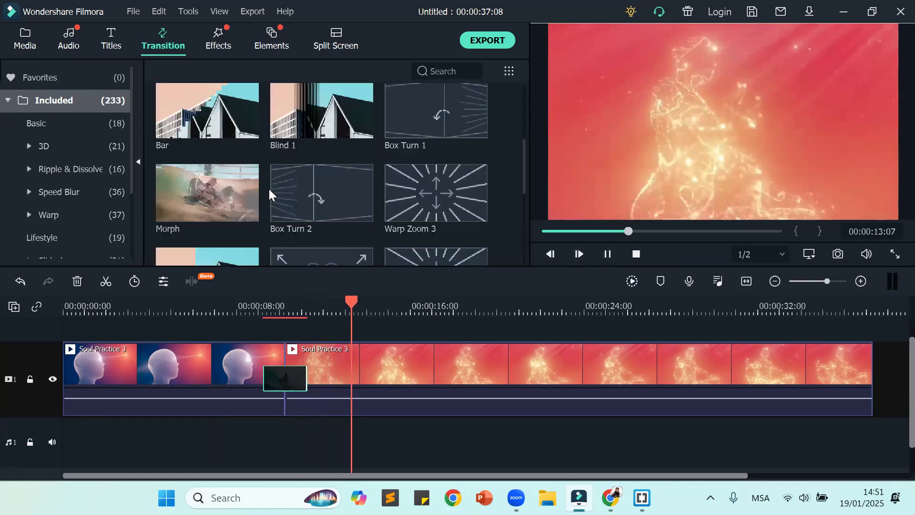
scroll(270, 187, up, 5)
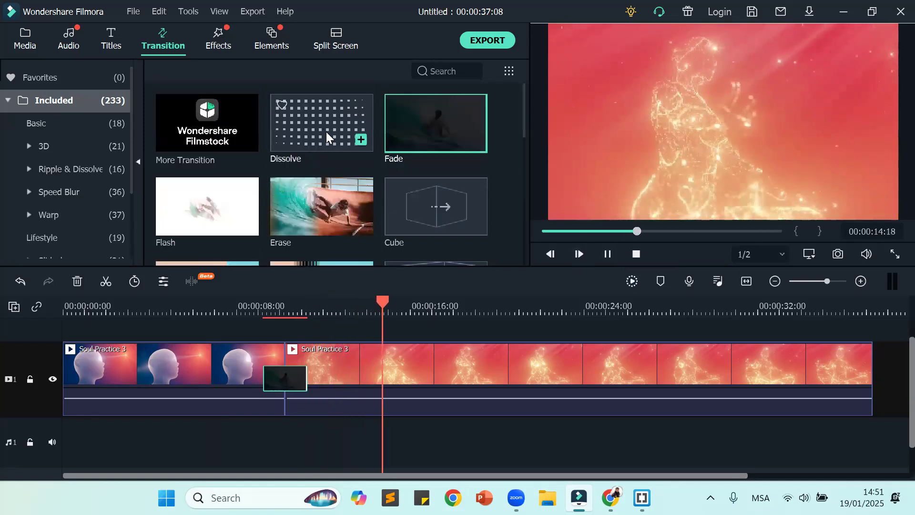
drag(326, 131, 248, 378)
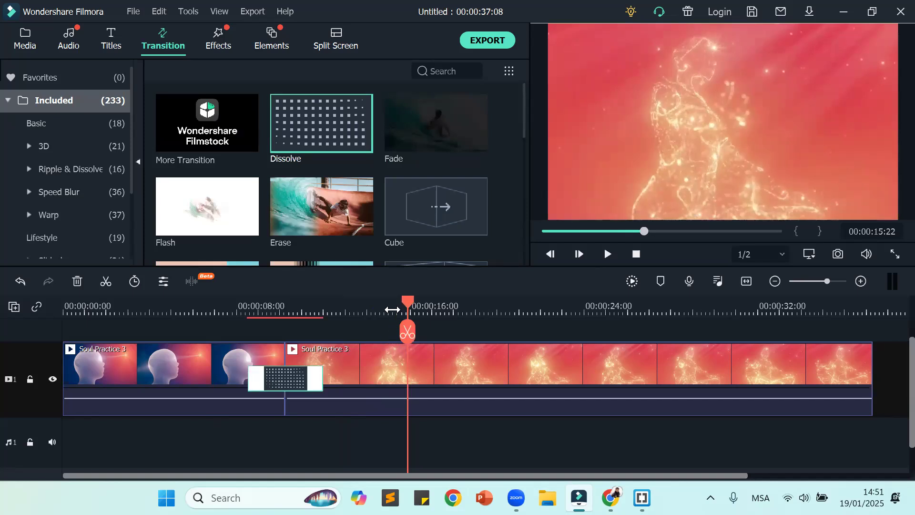
Step: Preview the Dissolve transition from 00:00:06:02 into the second clip, return the playhead to the start, and browse the other transitions
drag(407, 332, 195, 347)
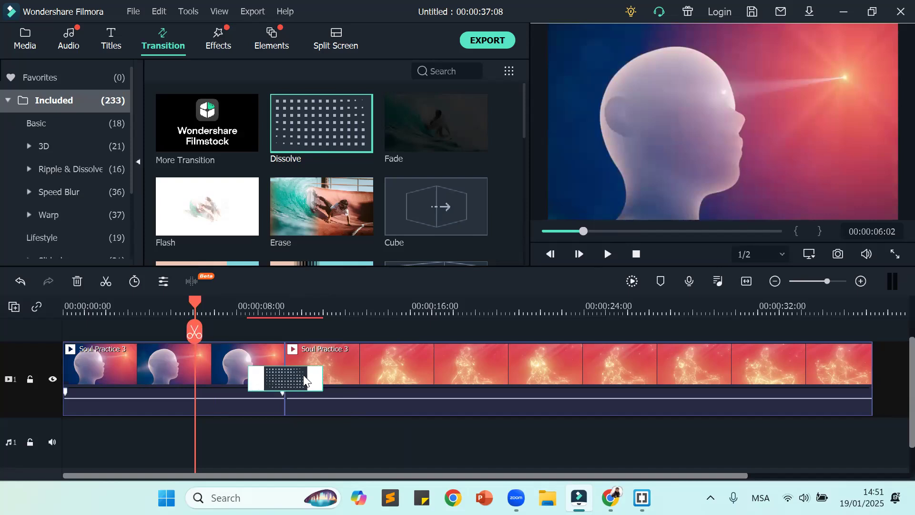
click(607, 254)
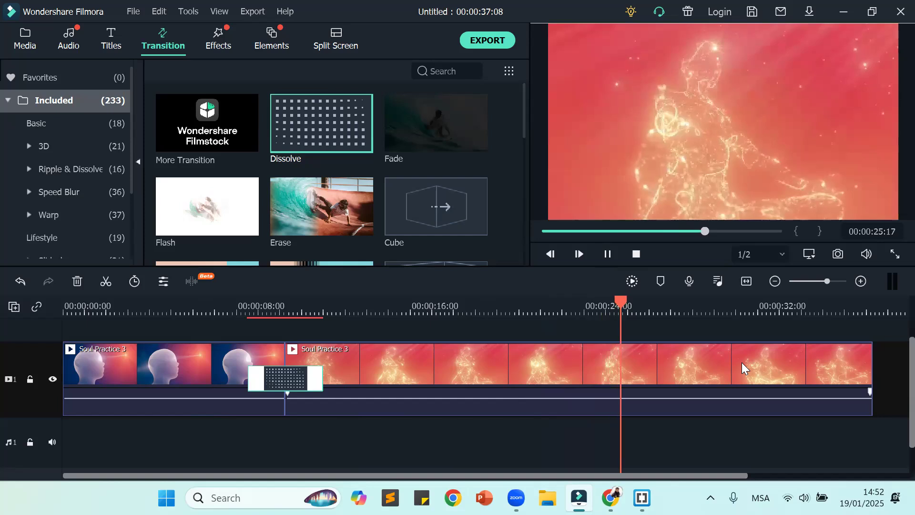
click(657, 433)
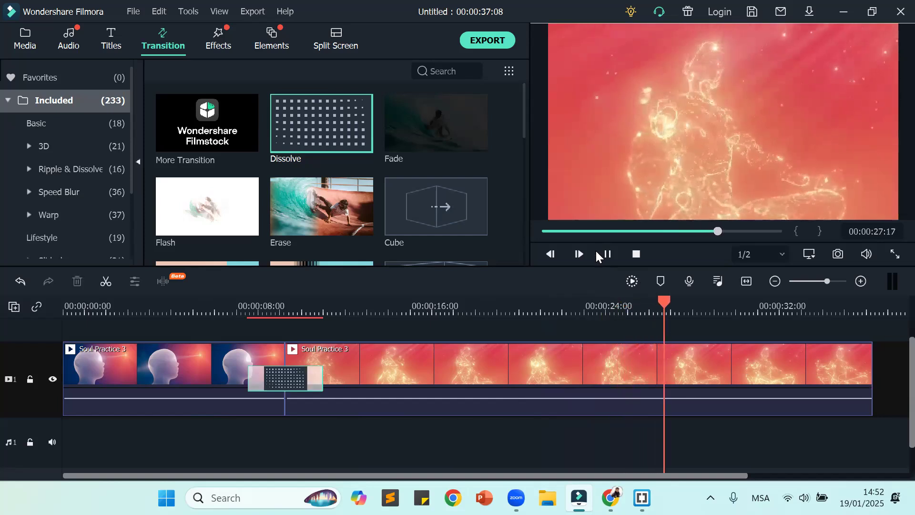
click(607, 255)
drag(679, 305, 36, 325)
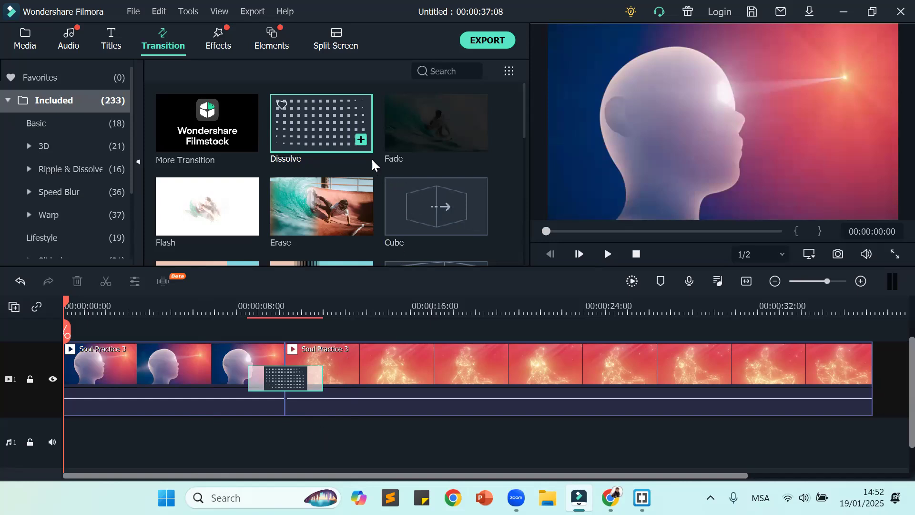
scroll(371, 158, down, 10)
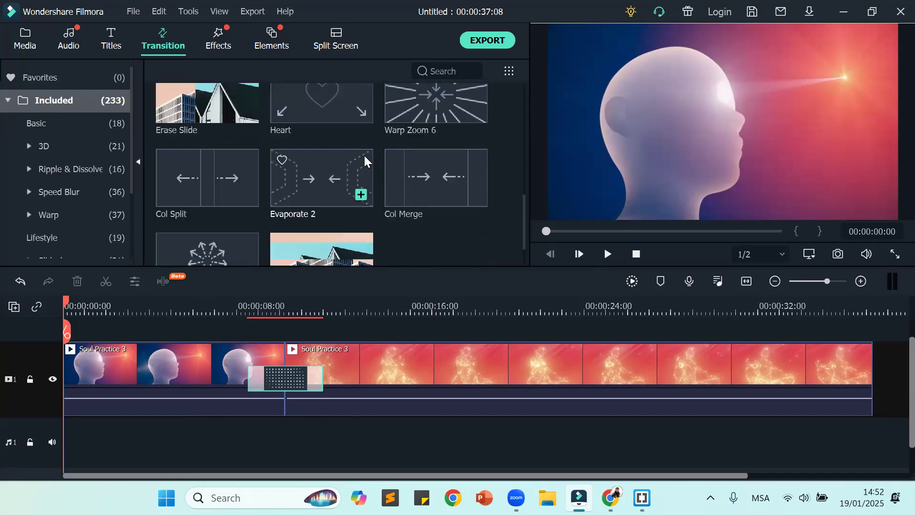
scroll(364, 156, up, 10)
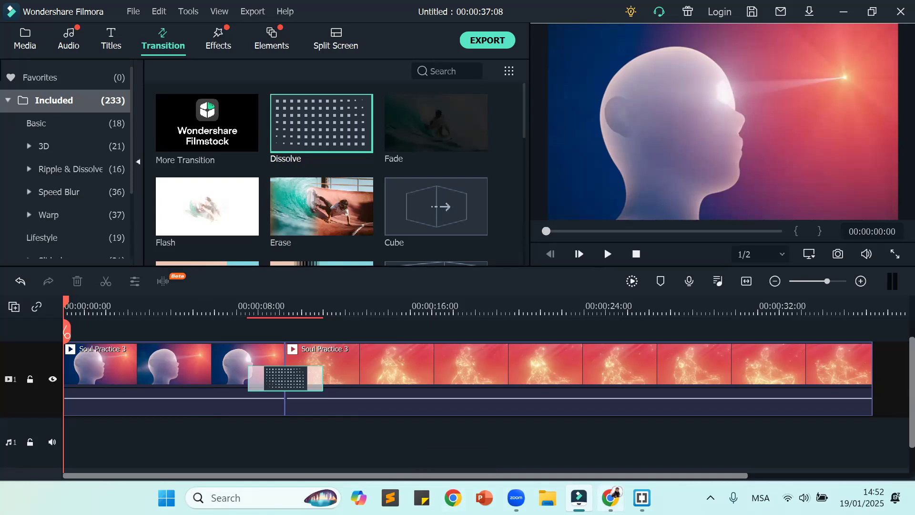
Step: Switch to Chrome and search Google for "free music" from a new tab
click(610, 498)
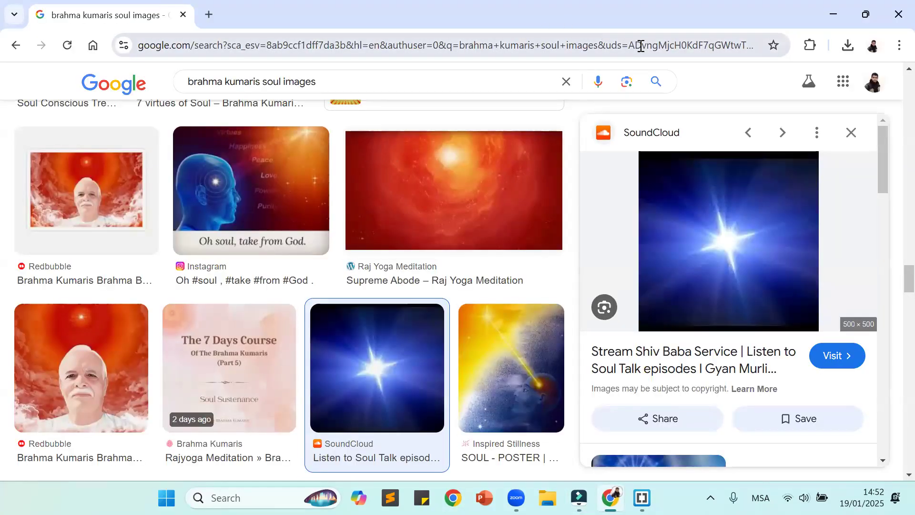
click(565, 82)
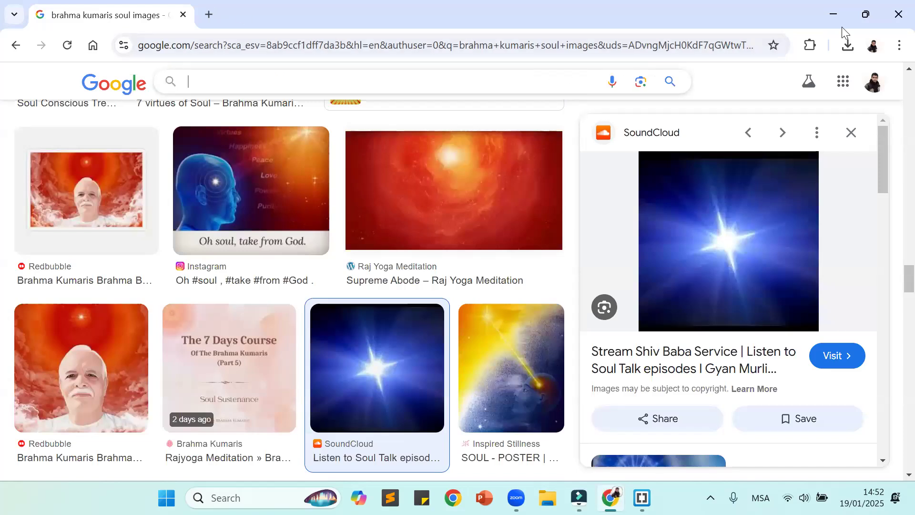
click(206, 17)
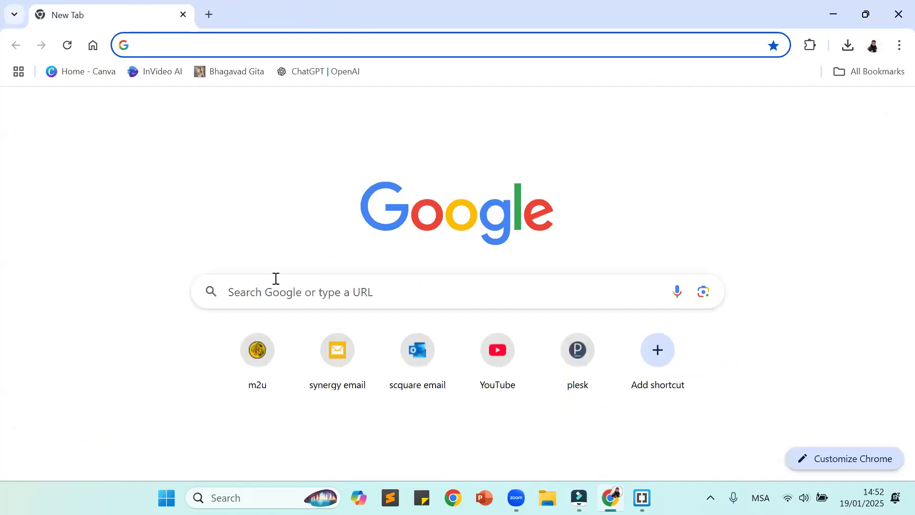
click(260, 296)
text(fr)
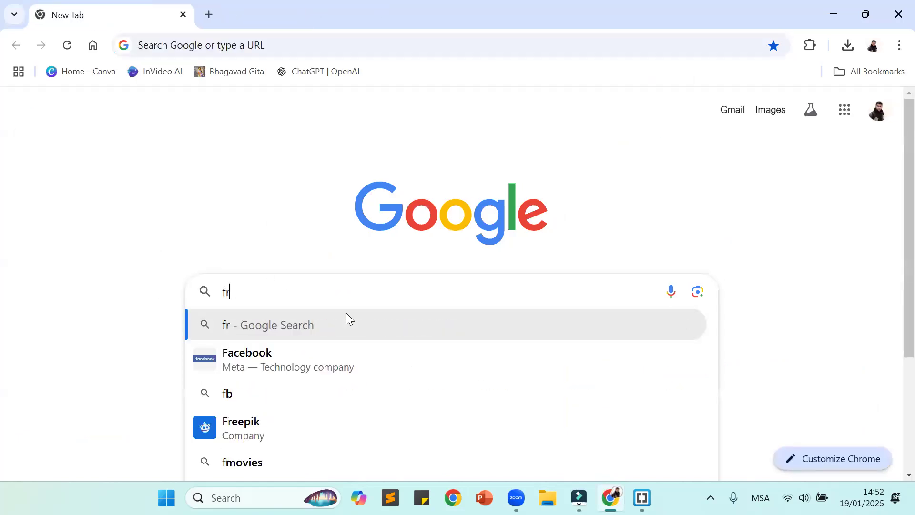
text(ee music)
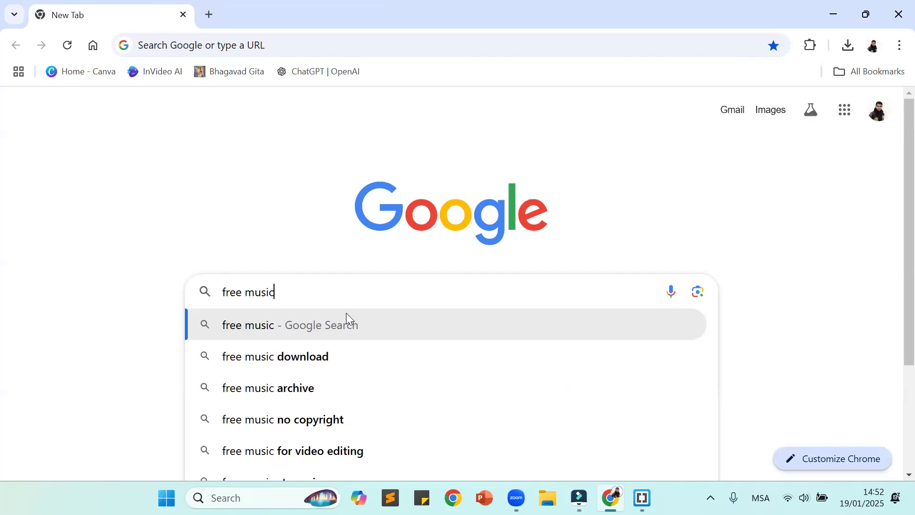
key(Return)
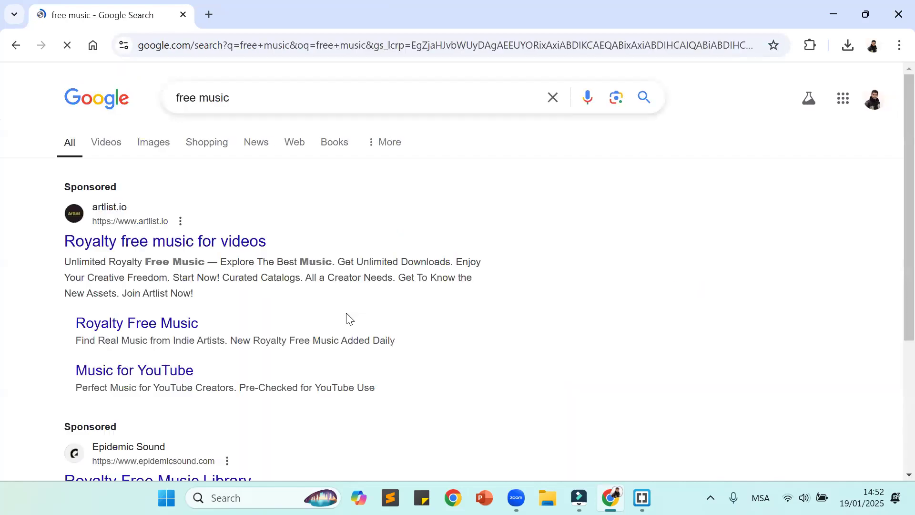
Step: Open Pixabay's Royalty Free Music Download page from the search results and highlight its web address
scroll(152, 241, down, 5)
scroll(157, 244, down, 5)
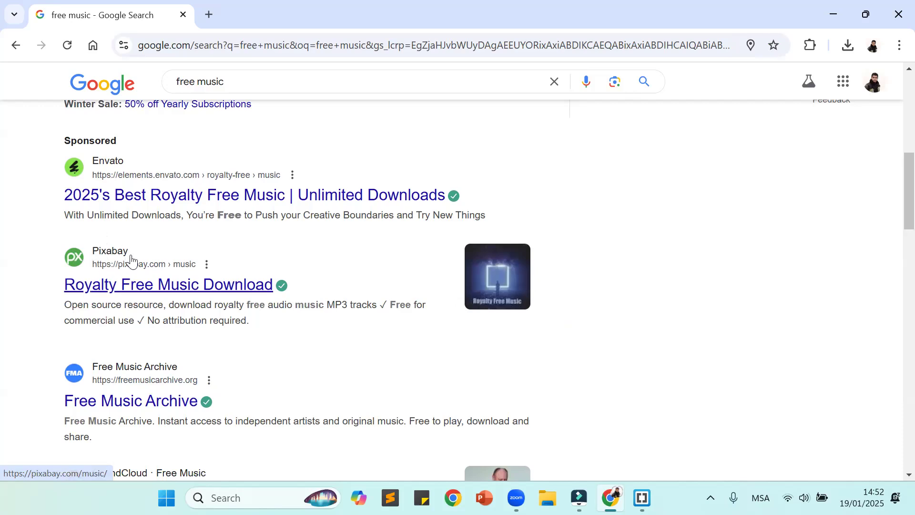
click(119, 285)
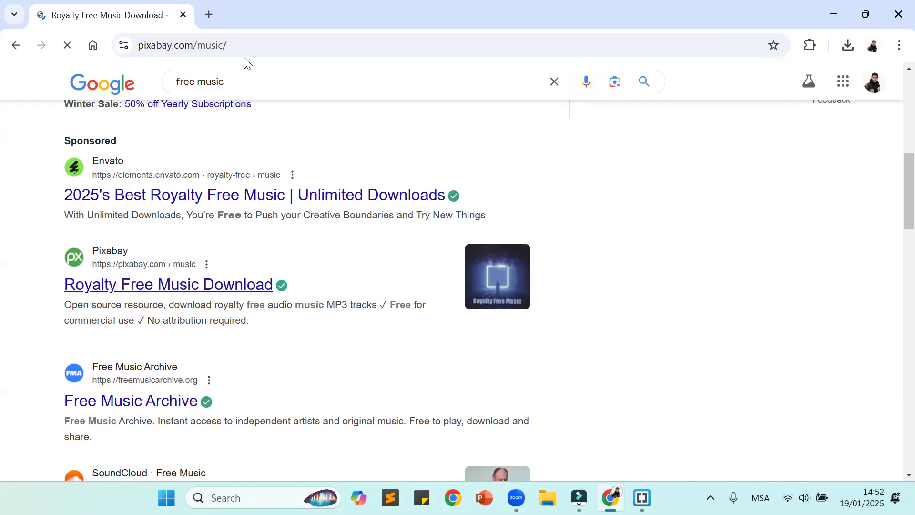
click(278, 44)
click(292, 44)
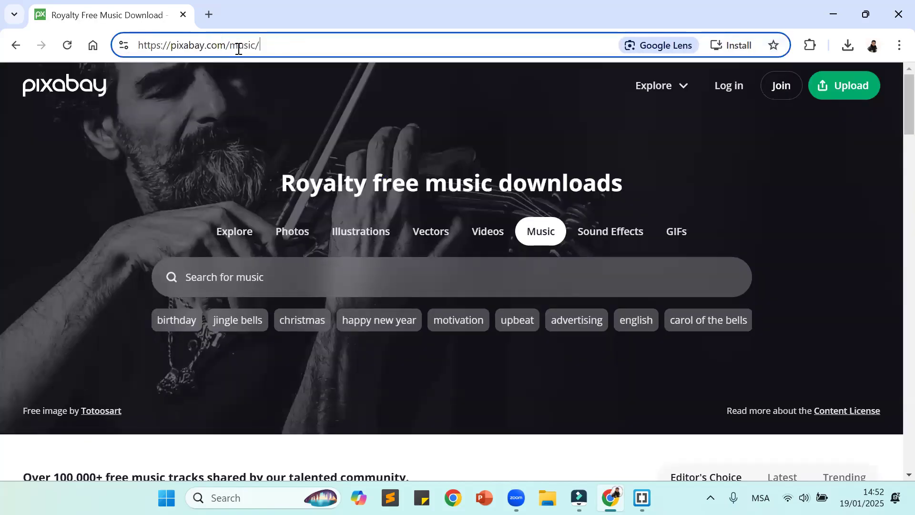
drag(280, 45, 123, 48)
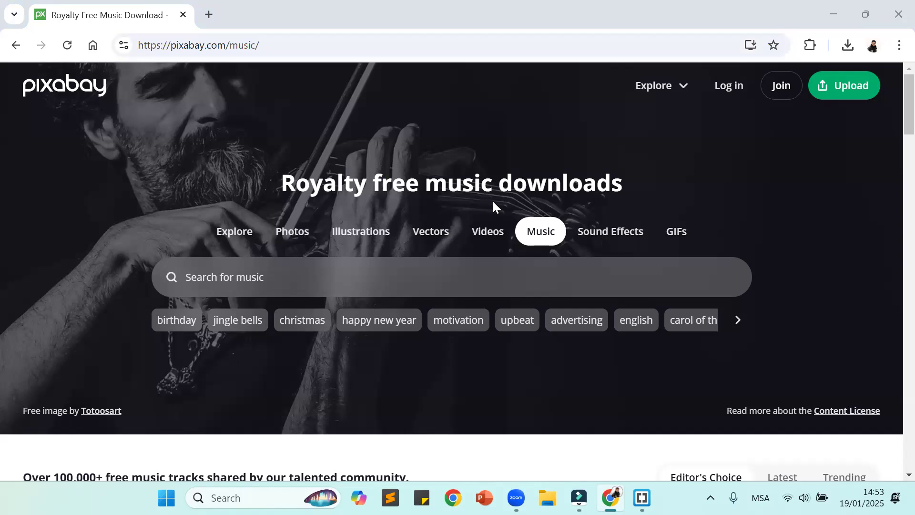
Step: Search Pixabay's music library for "zen" and look through the first tracks
click(413, 278)
text(zen)
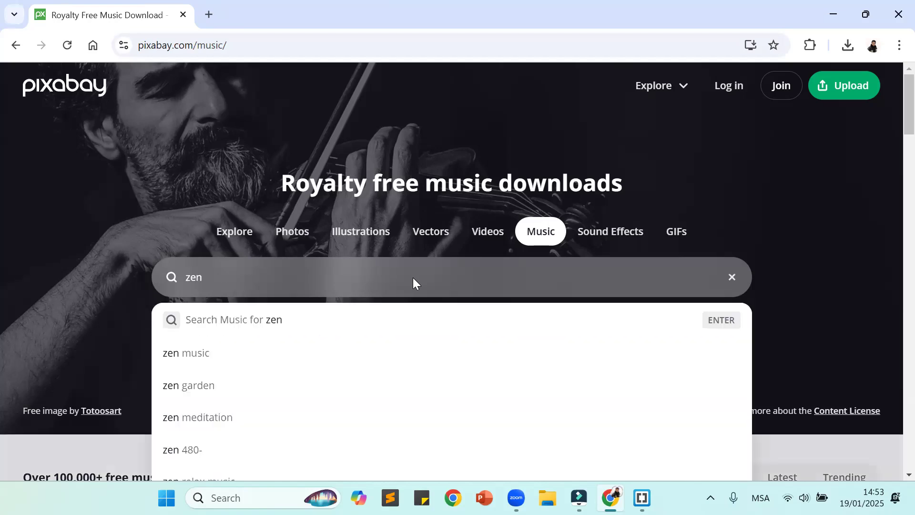
key(Return)
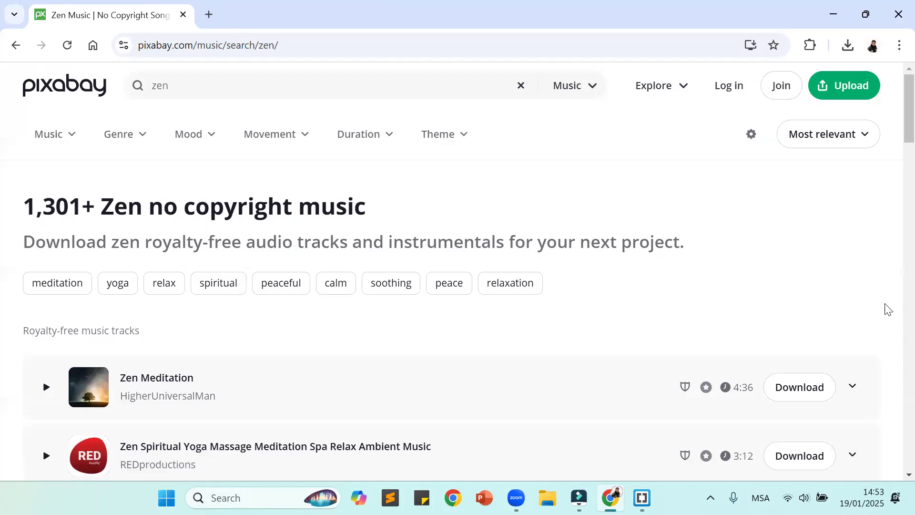
scroll(846, 257, down, 1)
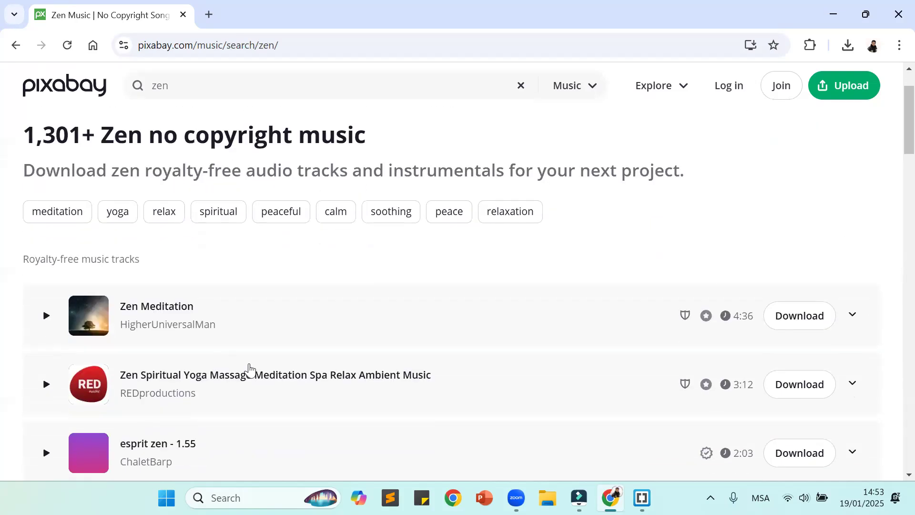
scroll(124, 403, down, 2)
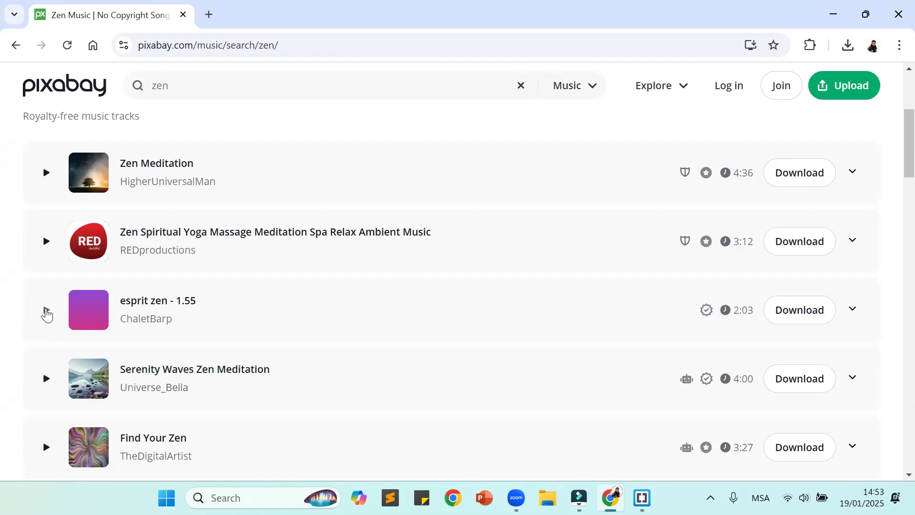
Step: Raise the system volume and play the track "esprit zen - 1.55"
key(XF86AudioRaiseVolume)
key(XF86AudioRaiseVolume)
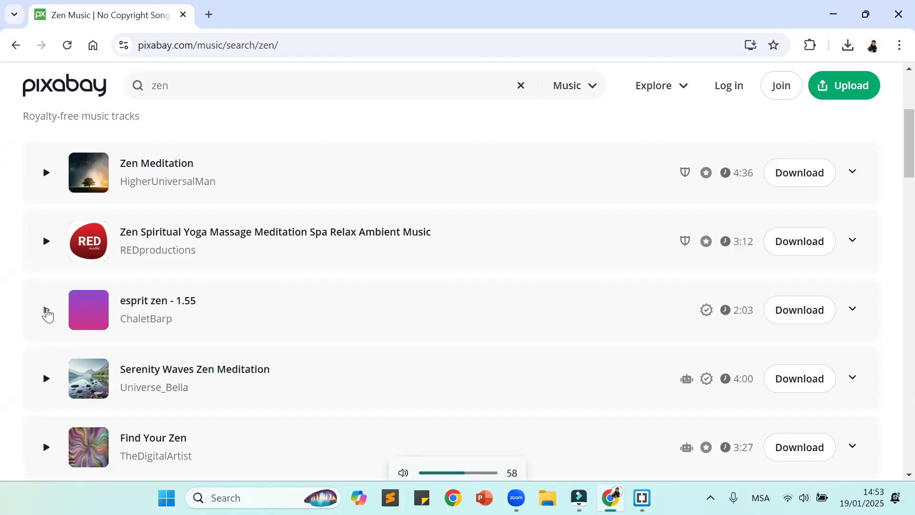
click(47, 311)
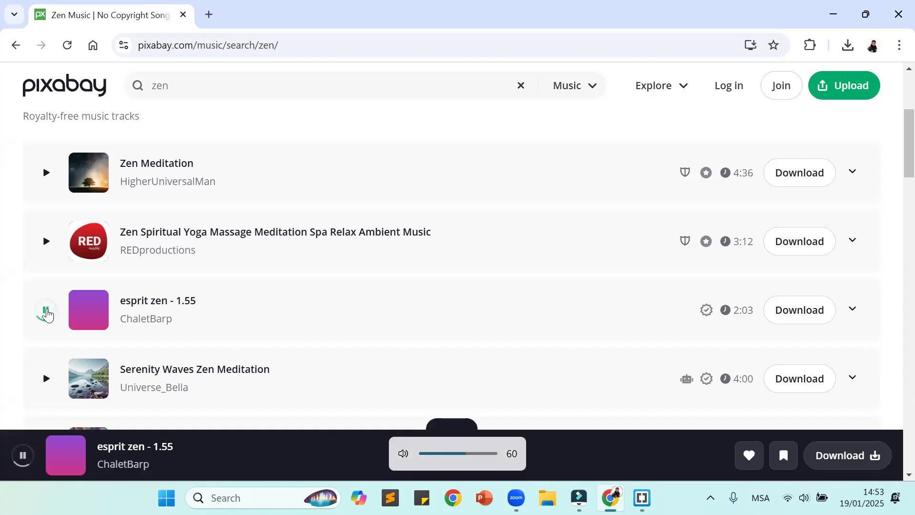
key(XF86AudioRaiseVolume)
key(XF86AudioRaiseVolume)
key(XF86AudioRaiseVolume)
key(XF86AudioRaiseVolume)
key(XF86AudioRaiseVolume)
key(XF86AudioRaiseVolume)
key(XF86AudioRaiseVolume)
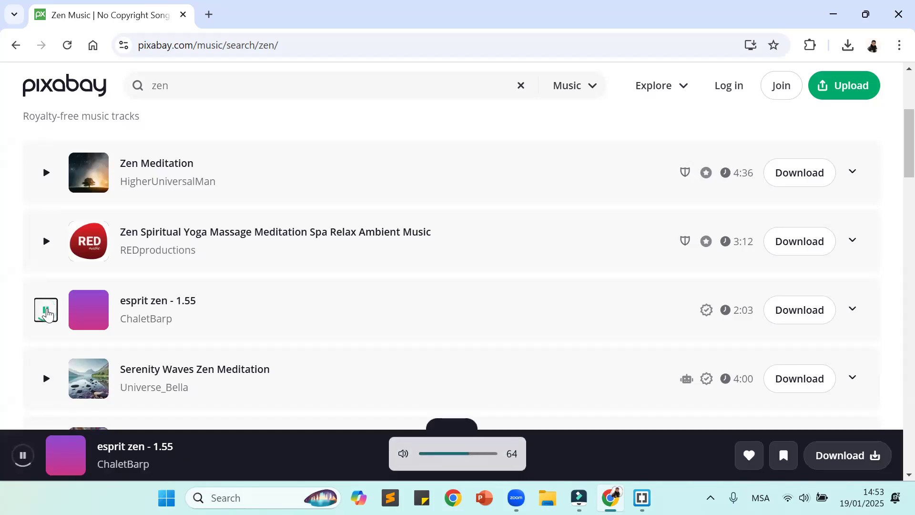
key(XF86AudioRaiseVolume)
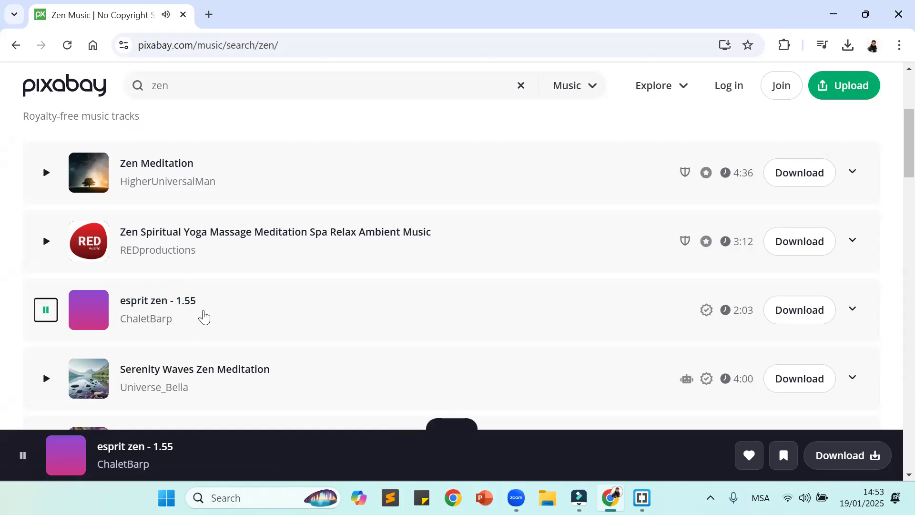
Step: Play the Zen Meditation track at a lower system volume and look through the other zen tracks
key(XF86AudioLowerVolume)
key(XF86AudioLowerVolume)
click(46, 173)
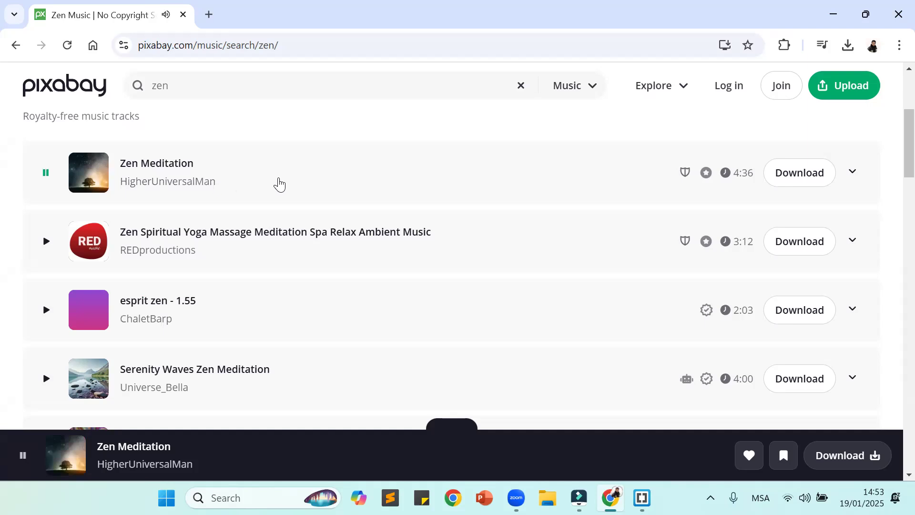
key(XF86AudioLowerVolume)
key(XF86AudioLowerVolume)
key(XF86AudioLowerVolume)
scroll(271, 184, down, 3)
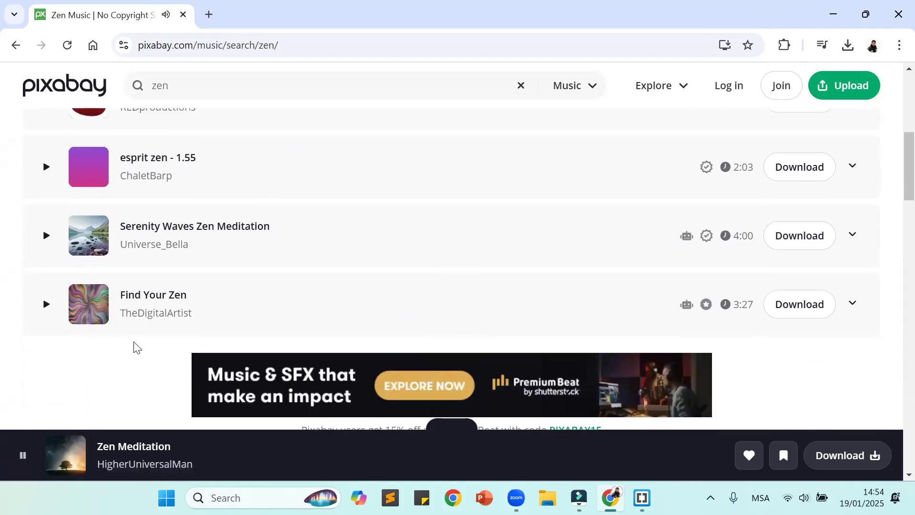
scroll(507, 263, down, 3)
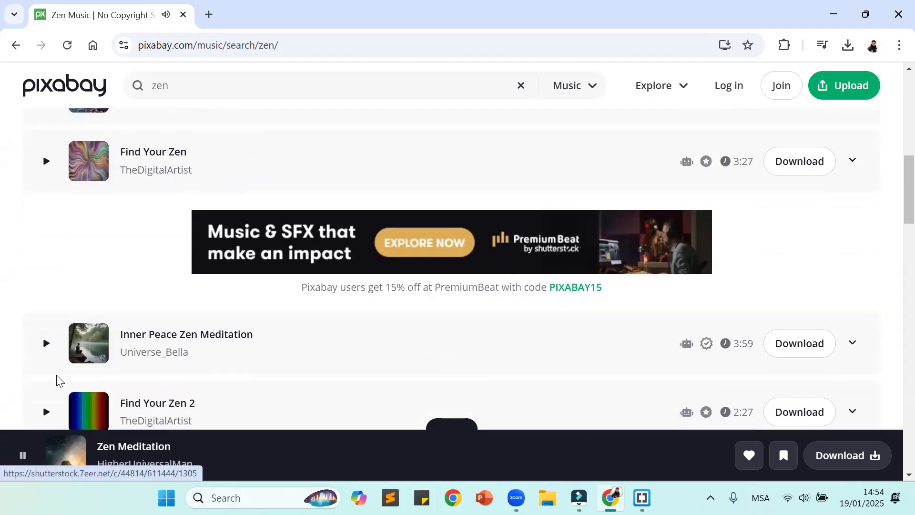
scroll(220, 336, up, 10)
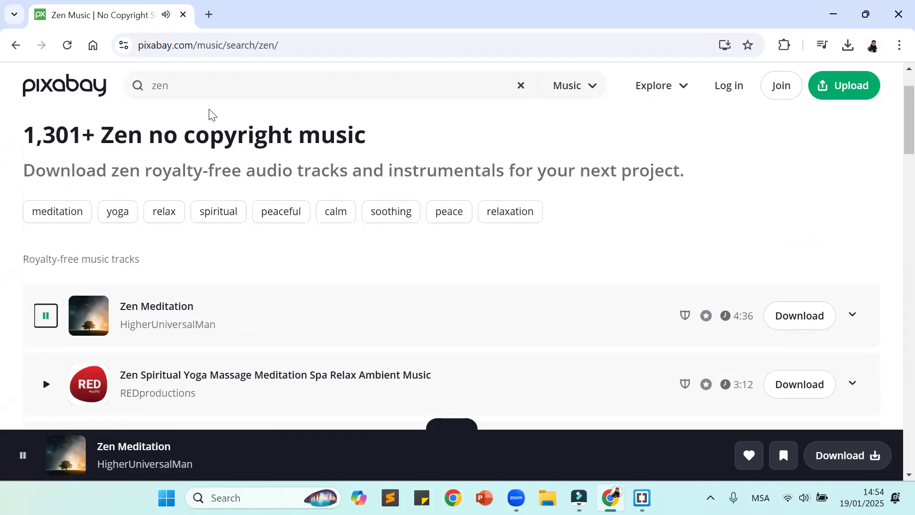
Step: Replace the music search term with "motivation" and run the search
drag(188, 82, 137, 84)
text(motivation)
key(Return)
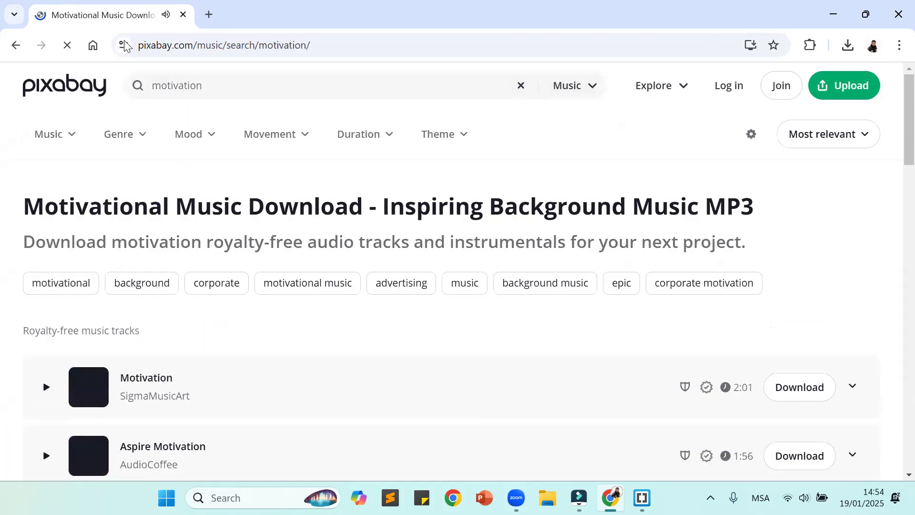
Step: Browse the motivation tracks down to Epic Motivation and preview it
scroll(274, 310, down, 4)
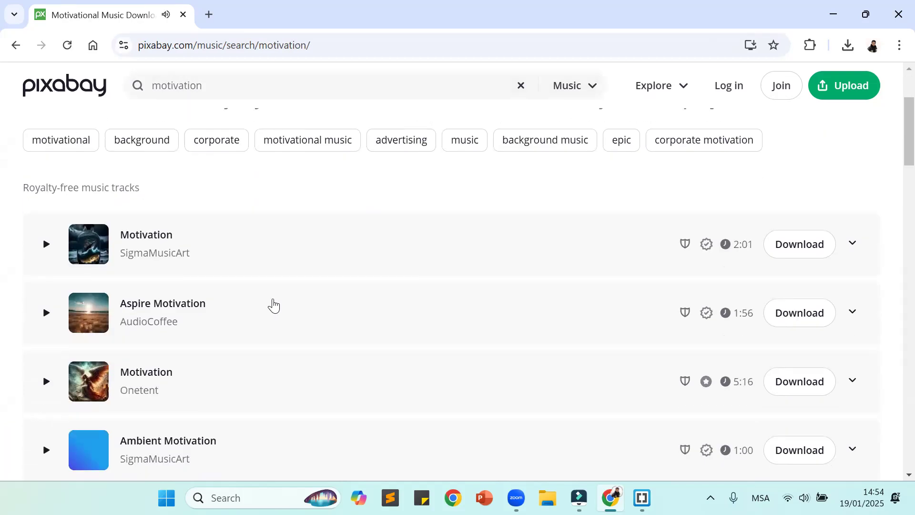
scroll(275, 303, down, 7)
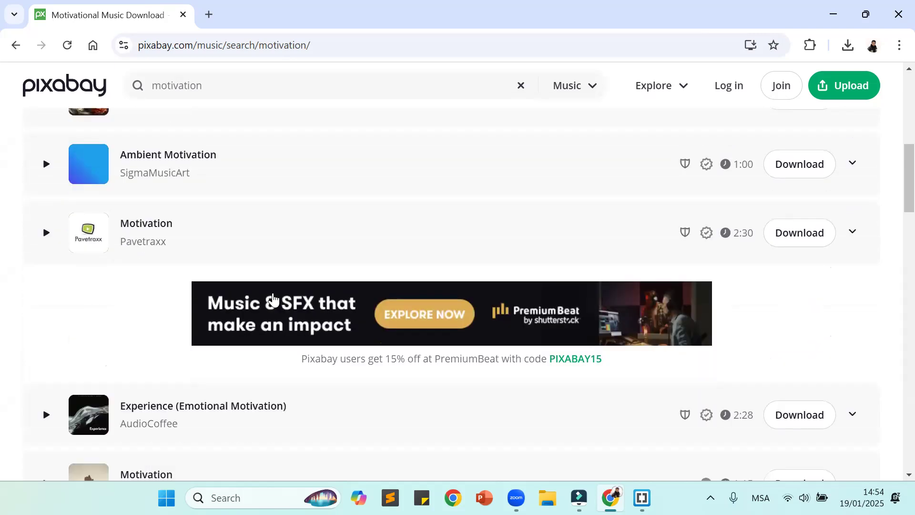
scroll(274, 299, down, 2)
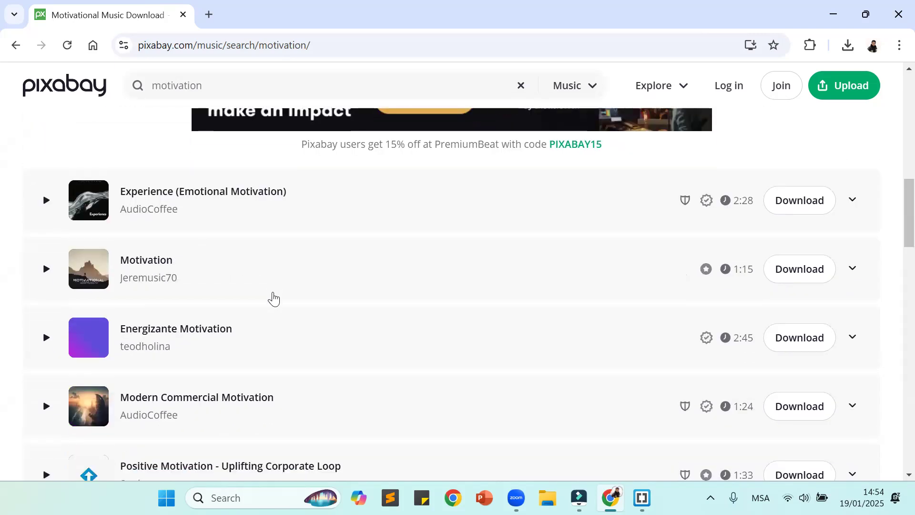
scroll(273, 299, down, 3)
scroll(273, 298, down, 1)
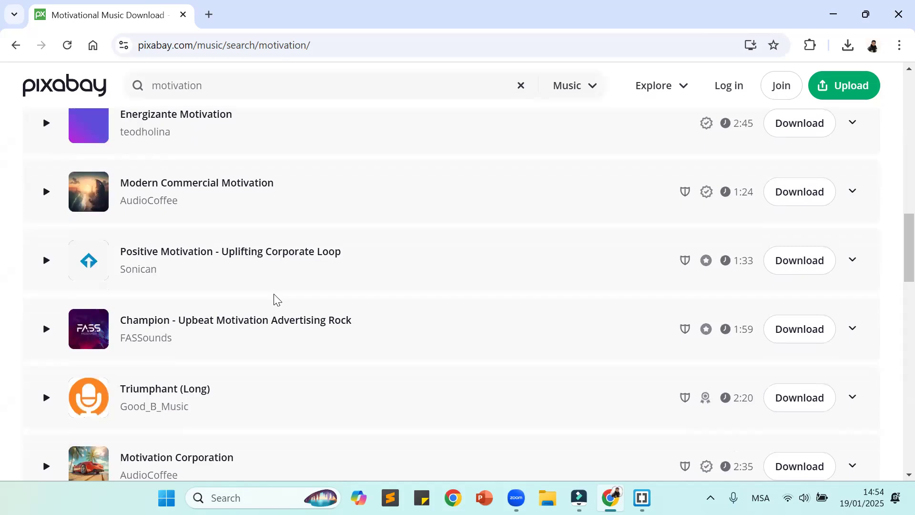
scroll(267, 342, down, 2)
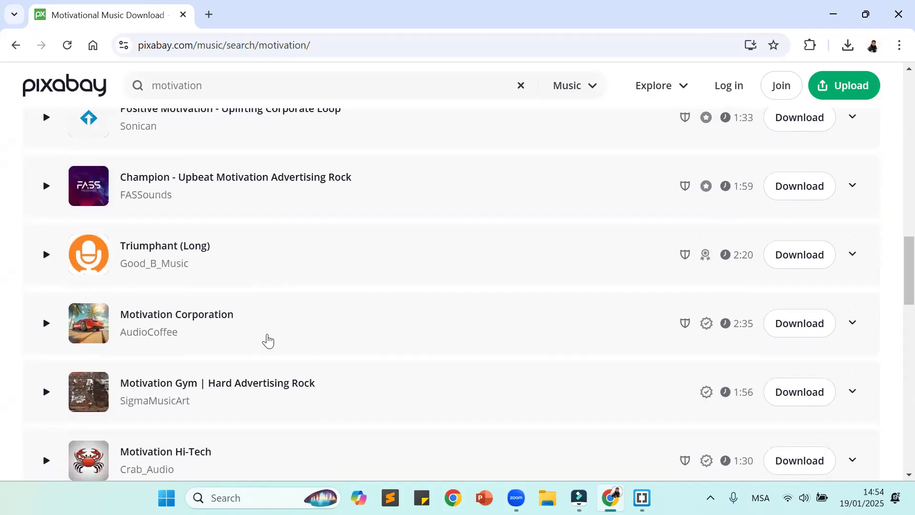
scroll(267, 336, down, 1)
scroll(221, 364, down, 3)
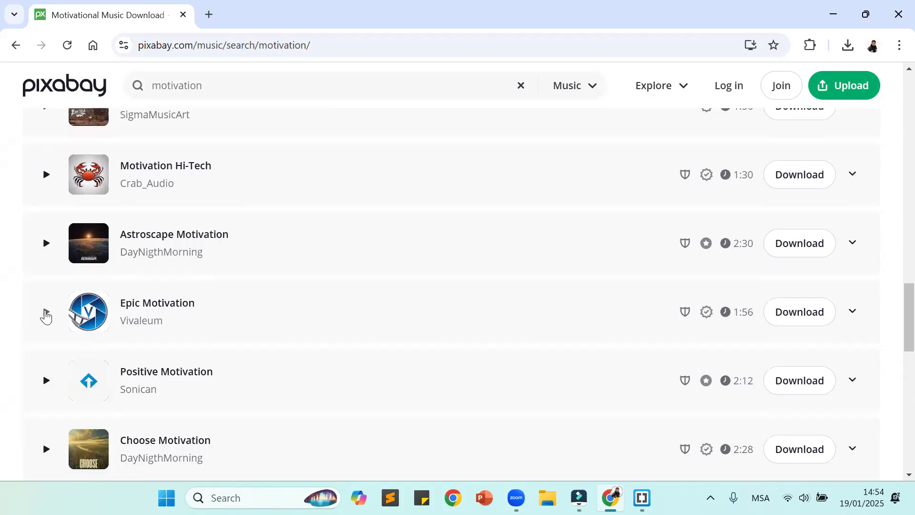
click(46, 314)
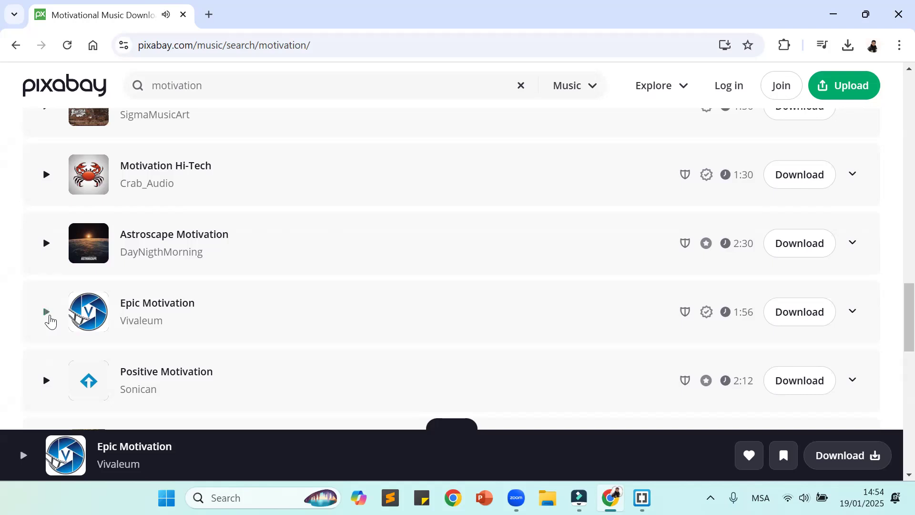
Step: Preview the track Experience (Emotional Motivation), followed by the 1:15 Motivation track below it
scroll(51, 320, down, 1)
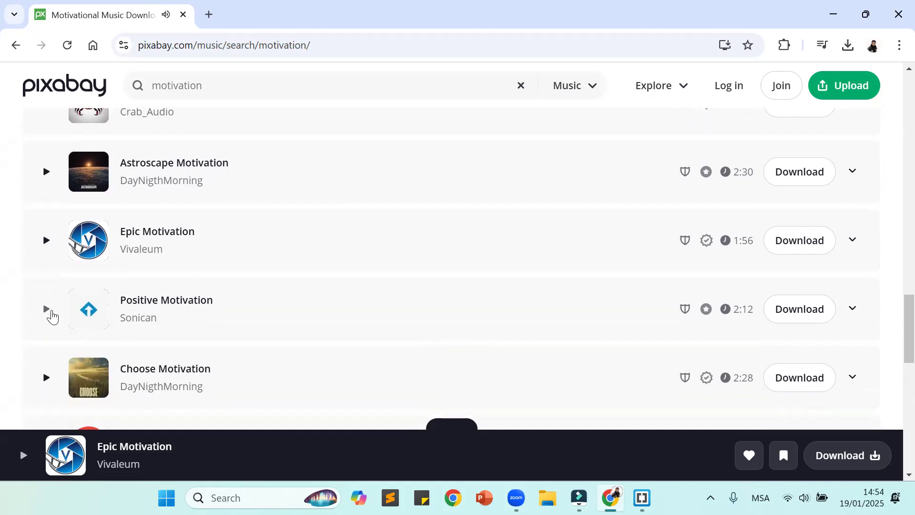
scroll(57, 341, up, 4)
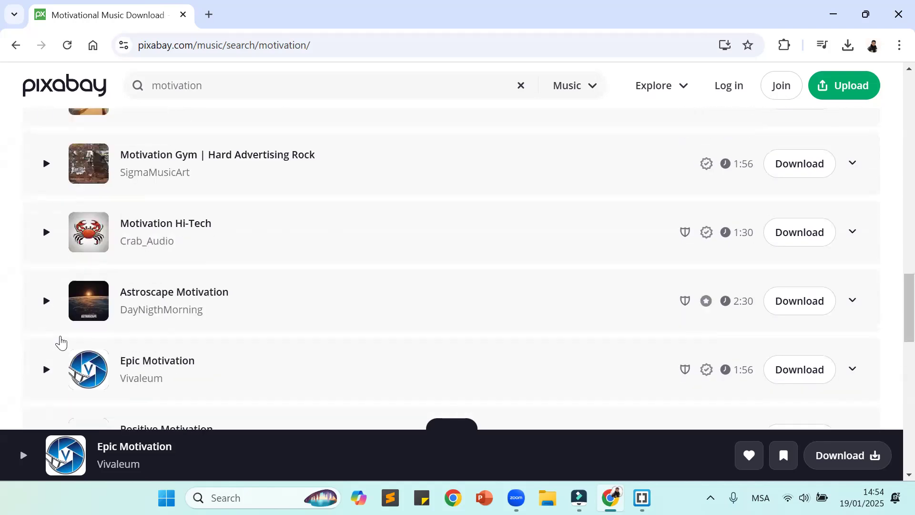
scroll(62, 340, up, 5)
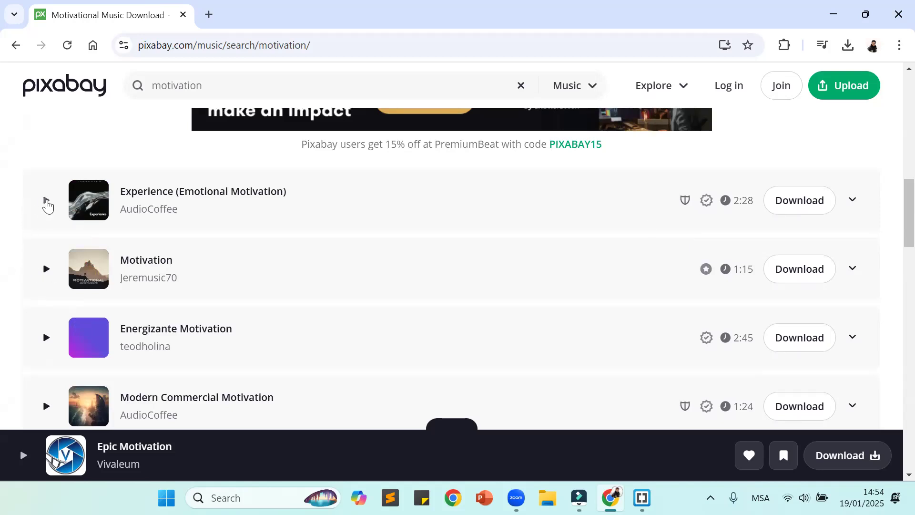
click(46, 200)
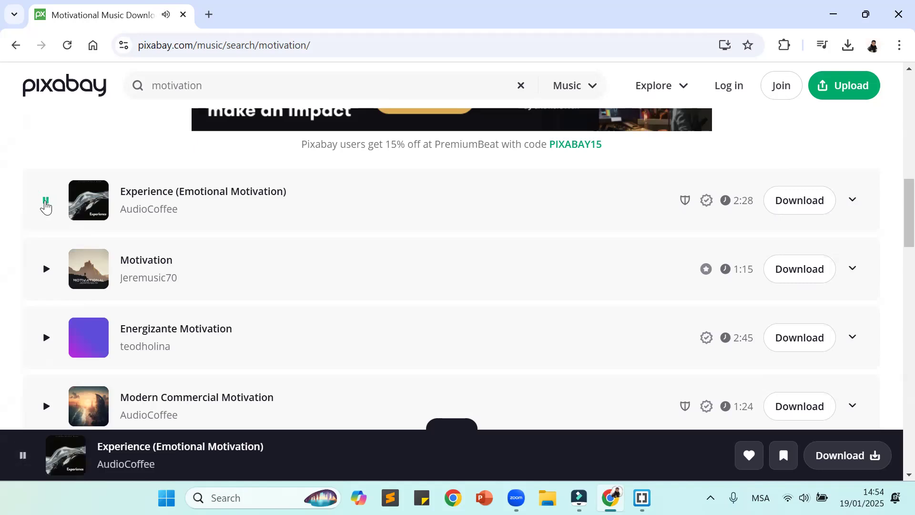
click(46, 276)
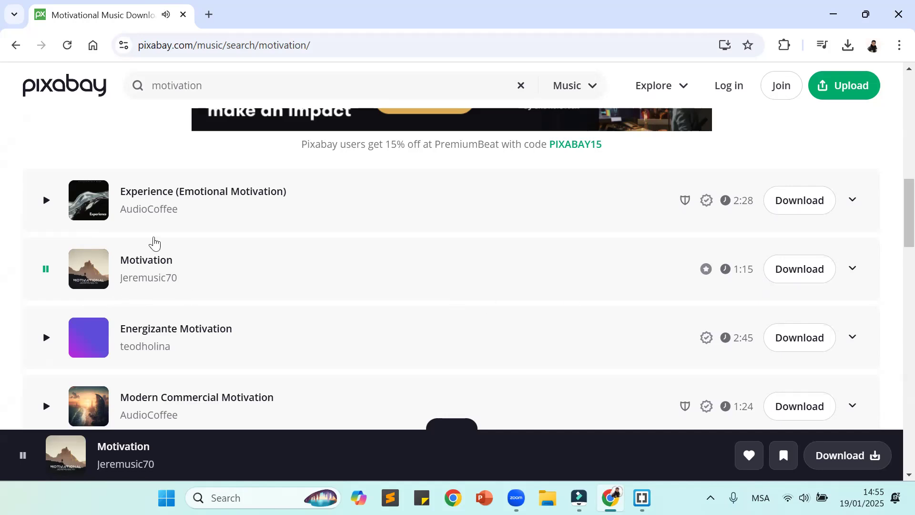
Step: Download the 1:15 Motivation track, close the Pixabay page, and return to Filmora
click(824, 270)
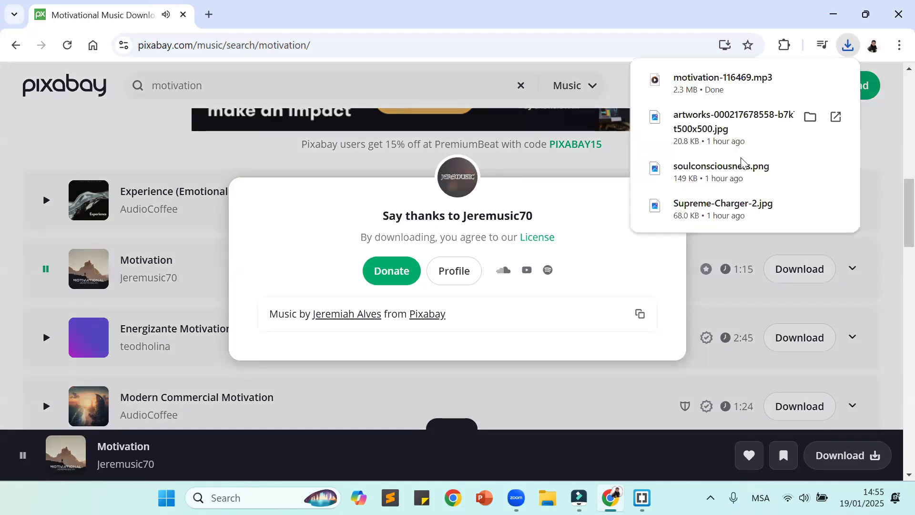
click(653, 211)
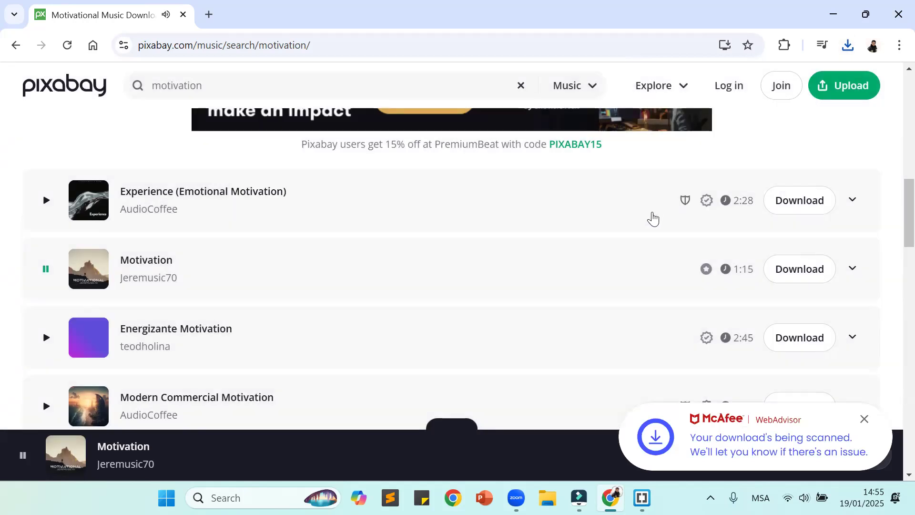
click(184, 14)
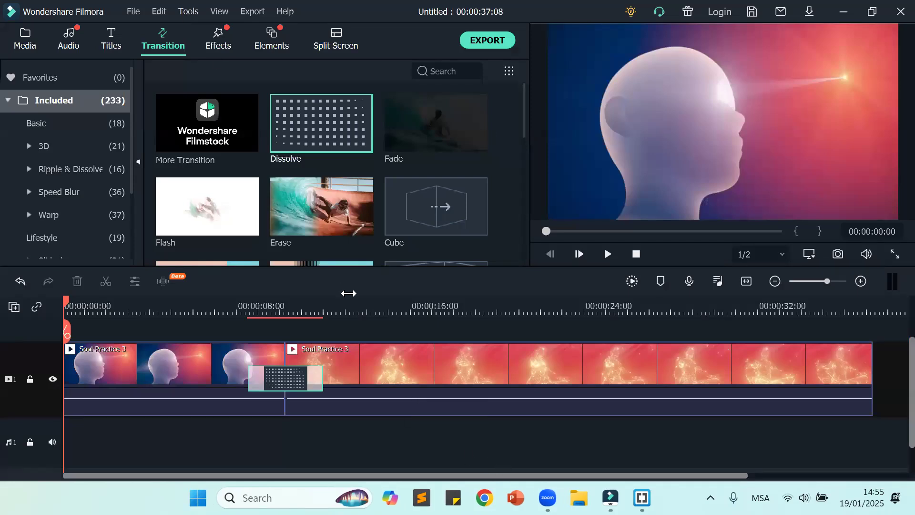
Step: Import the file motivation-116469 from the Downloads folder into the project media
click(28, 38)
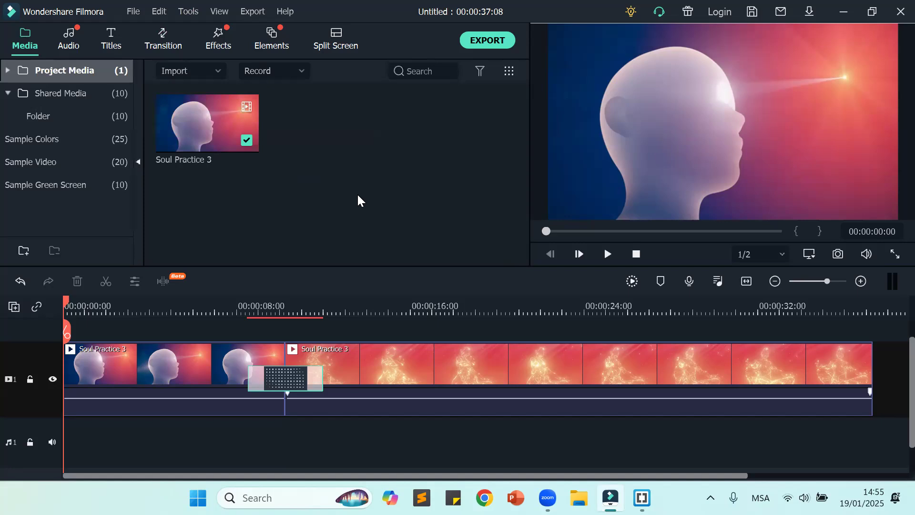
click(218, 72)
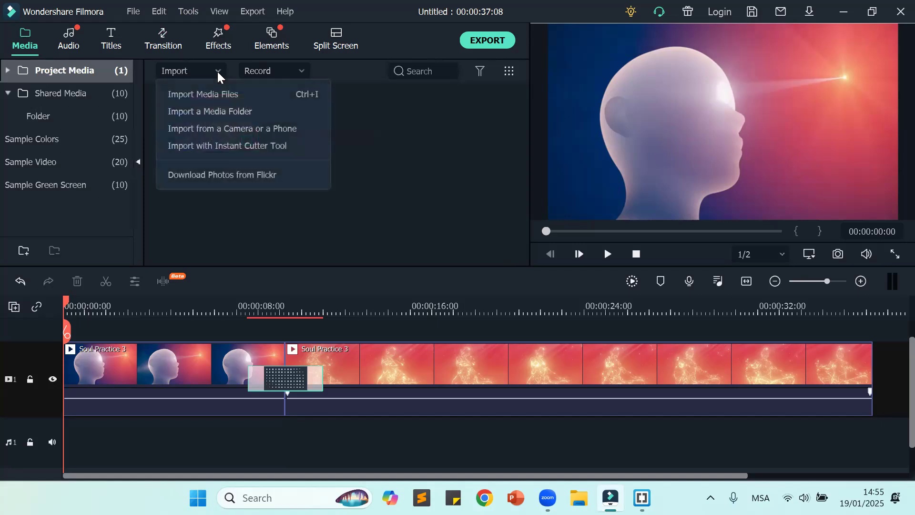
click(186, 93)
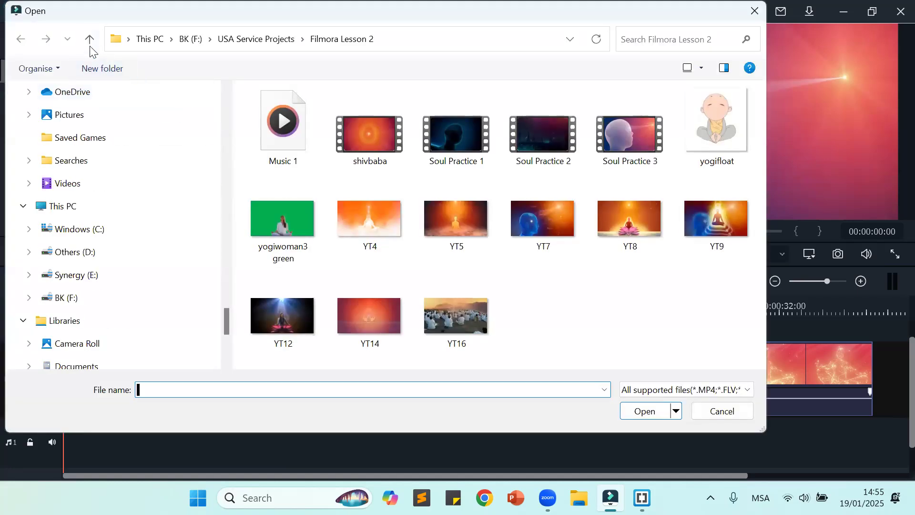
scroll(122, 163, up, 3)
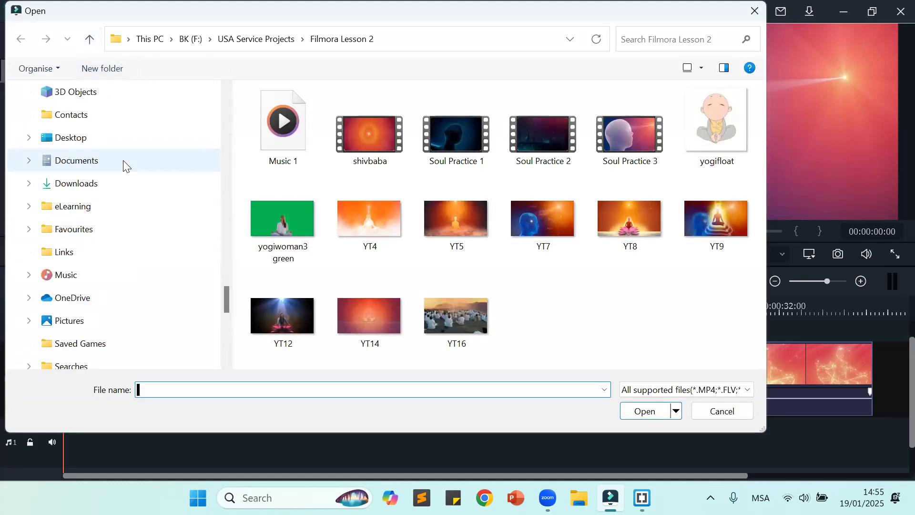
click(118, 185)
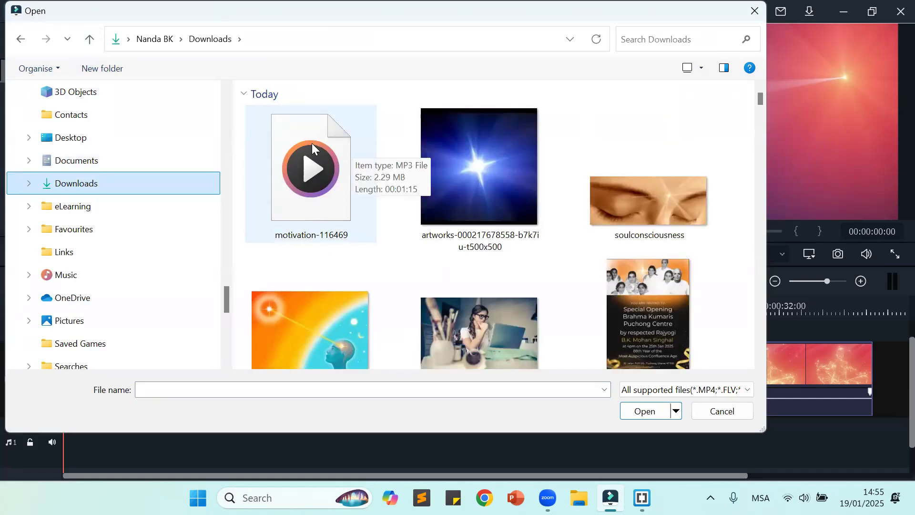
click(315, 179)
click(651, 410)
Step: Place motivation-116469 at the start of audio track 1 and play the video with the music
mouse_move(328, 132)
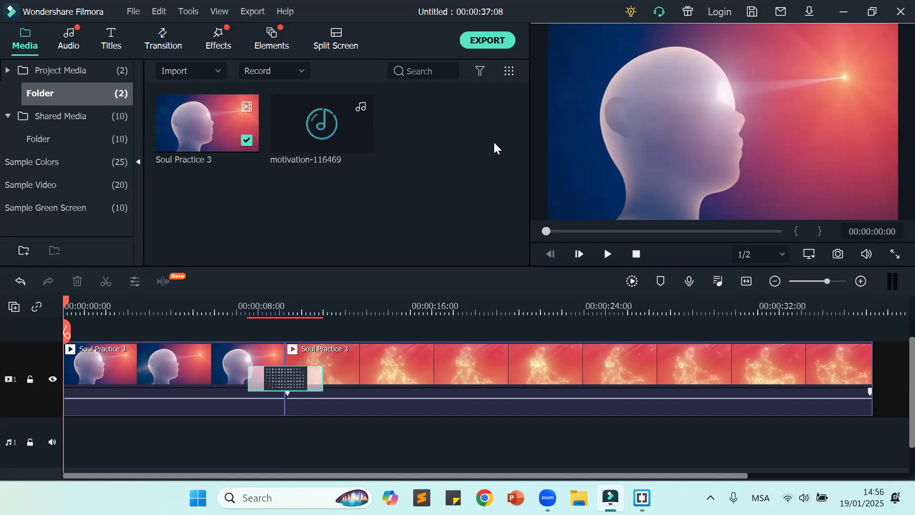
drag(318, 121, 57, 442)
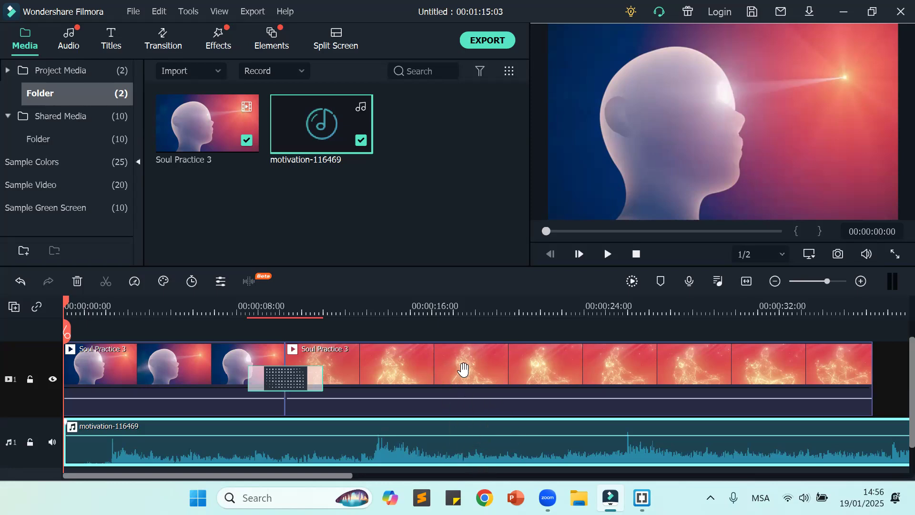
click(608, 254)
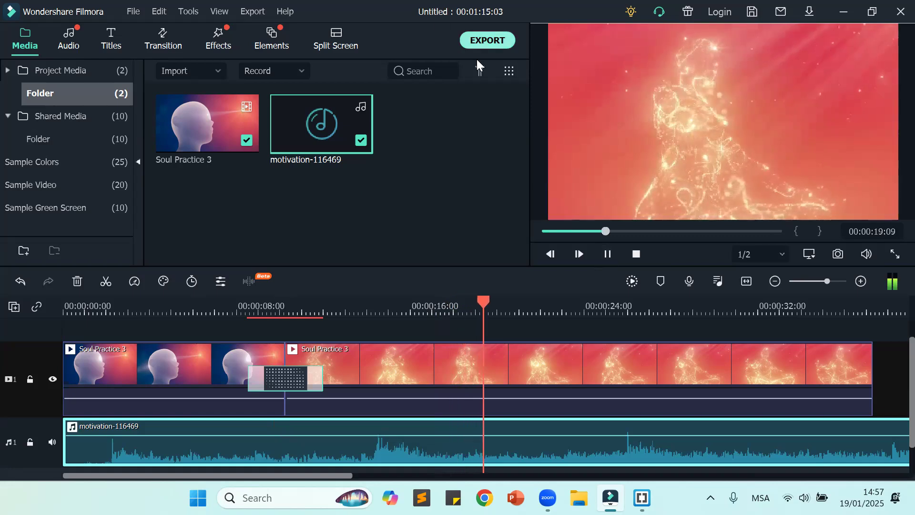
click(608, 255)
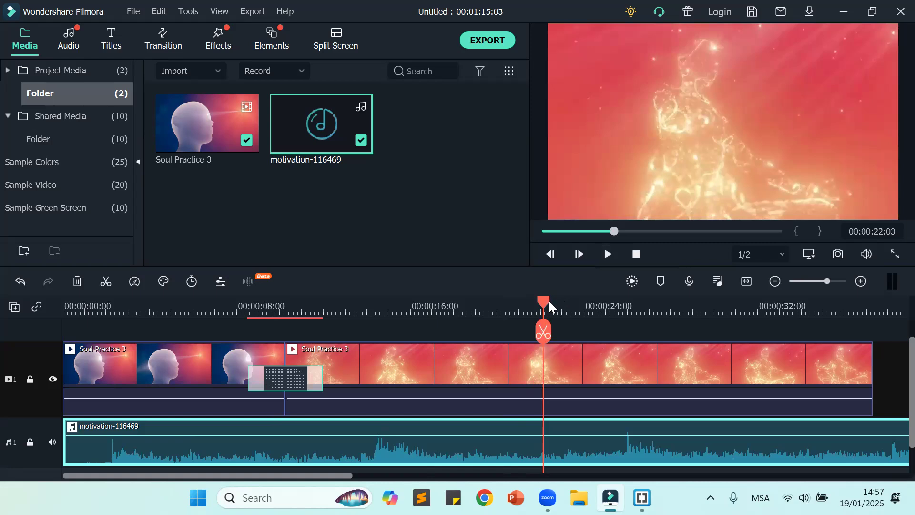
Step: Split the music clip at 00:00:02:03 and delete its quiet opening piece
drag(543, 305, 458, 333)
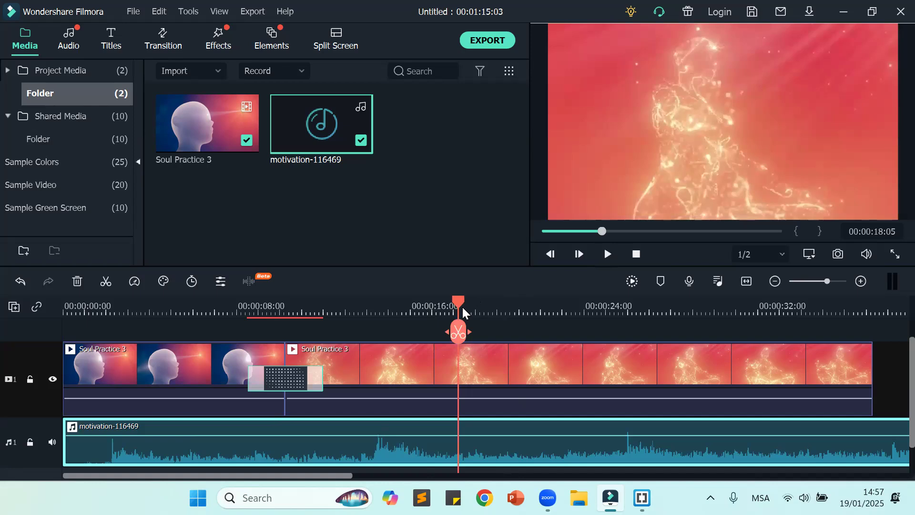
drag(459, 307, 10, 330)
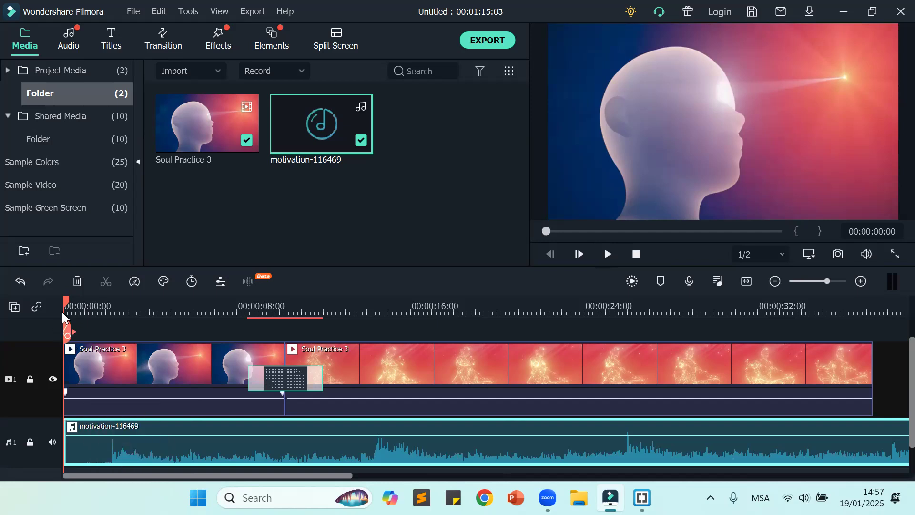
drag(63, 305, 111, 312)
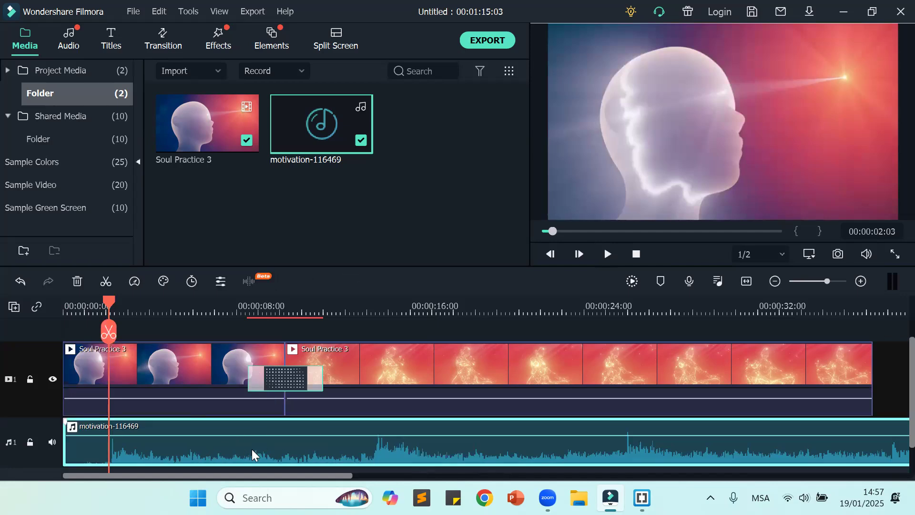
click(109, 334)
click(86, 448)
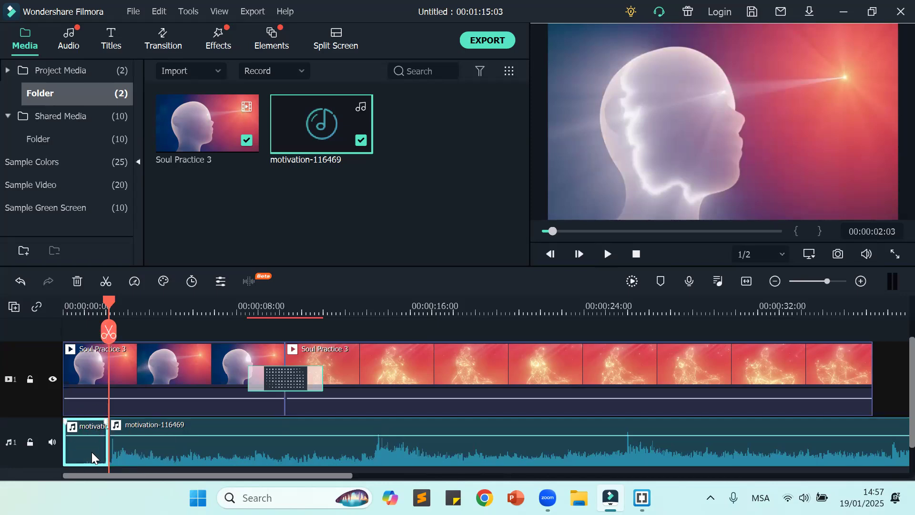
key(Delete)
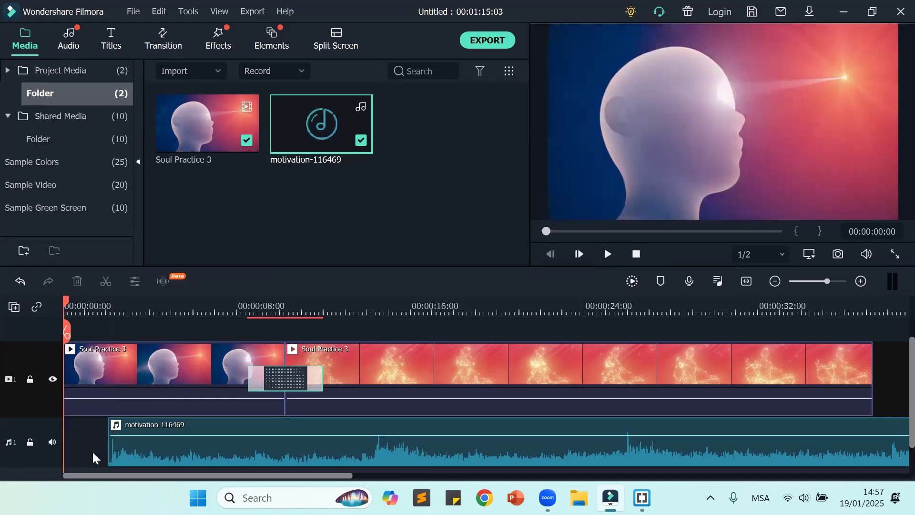
Step: Move the remaining music clip to the start of the timeline and play back the result
click(92, 456)
click(232, 452)
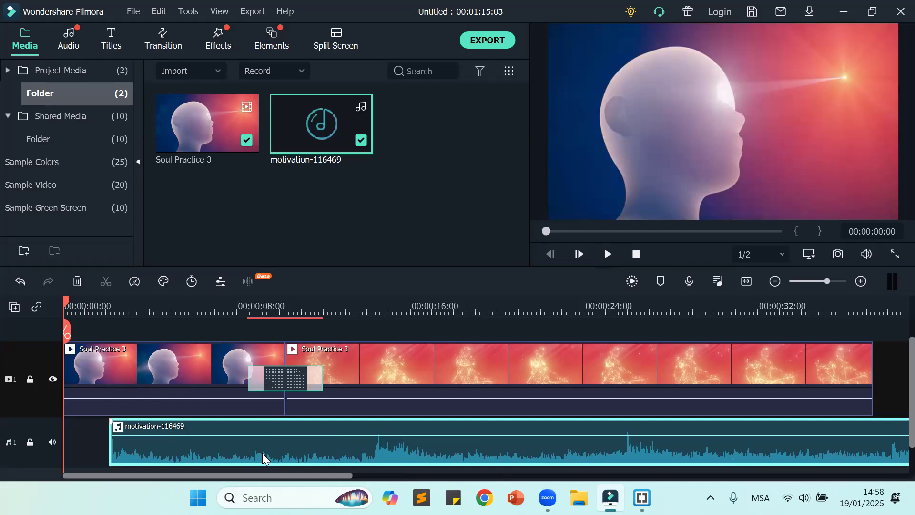
drag(281, 449, 244, 452)
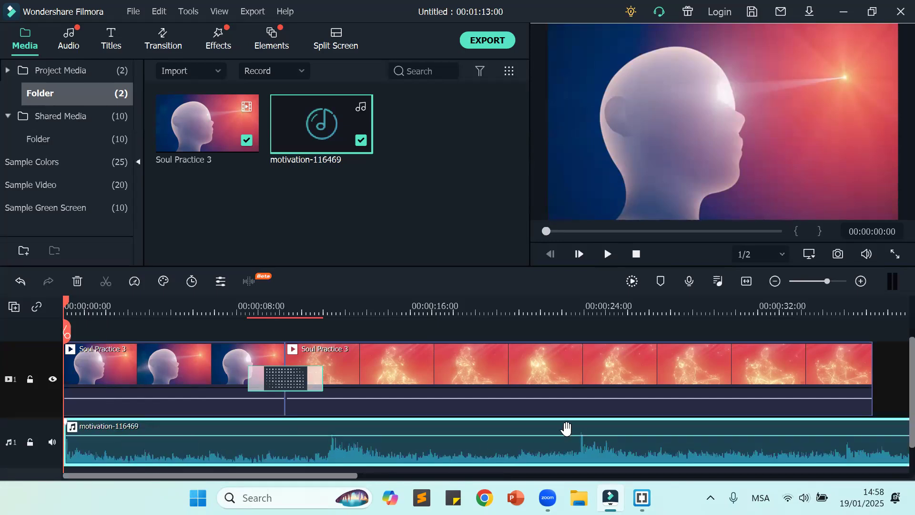
click(608, 253)
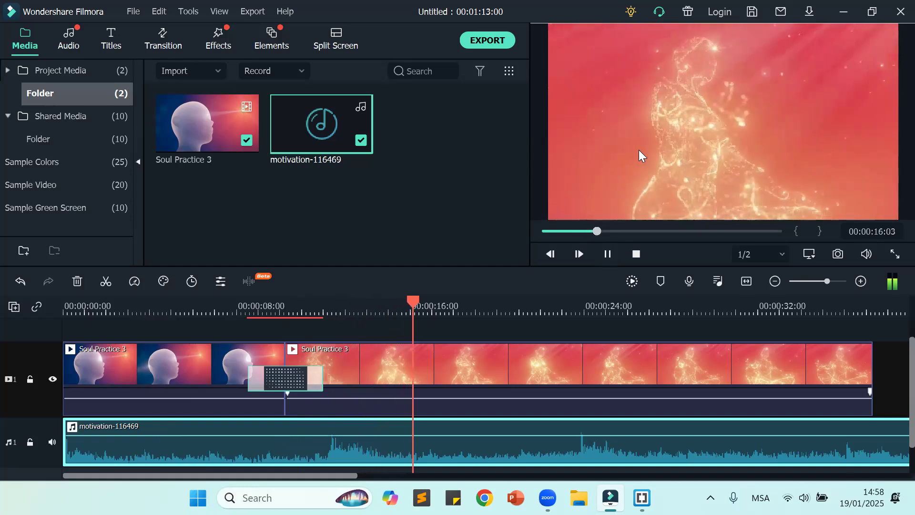
click(608, 254)
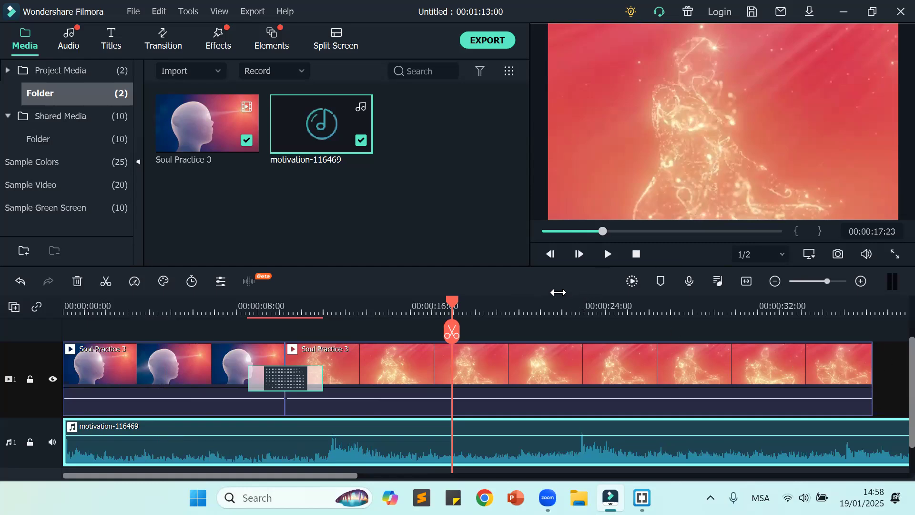
Step: Split the music at 00:00:37:12, just past the end of the video, and delete the excess
drag(550, 300, 382, 305)
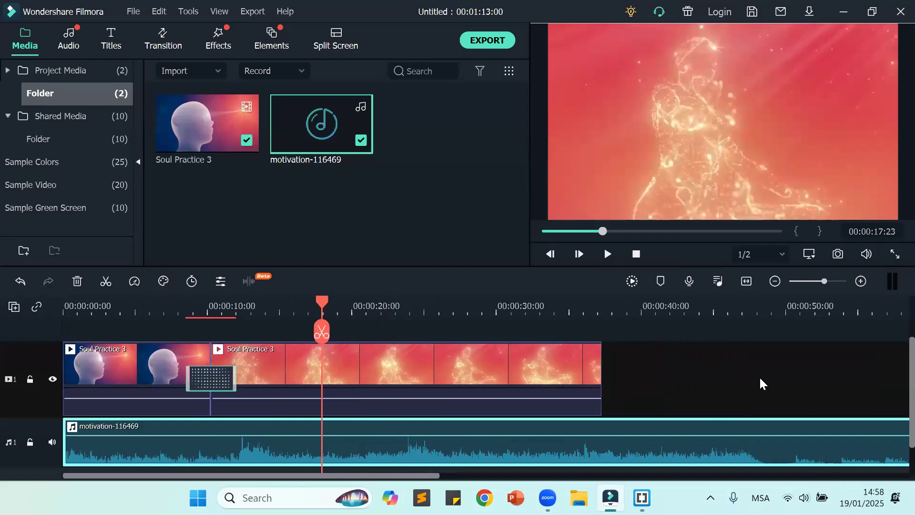
click(750, 366)
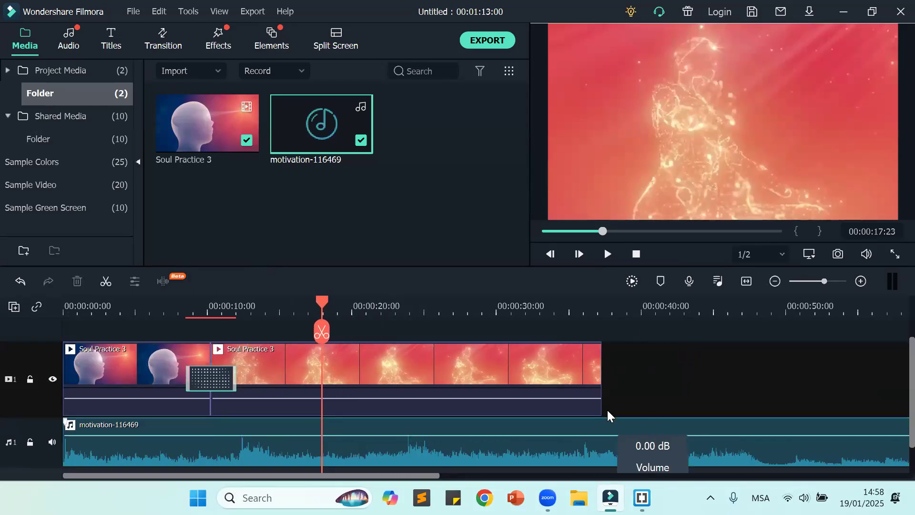
drag(319, 303, 606, 335)
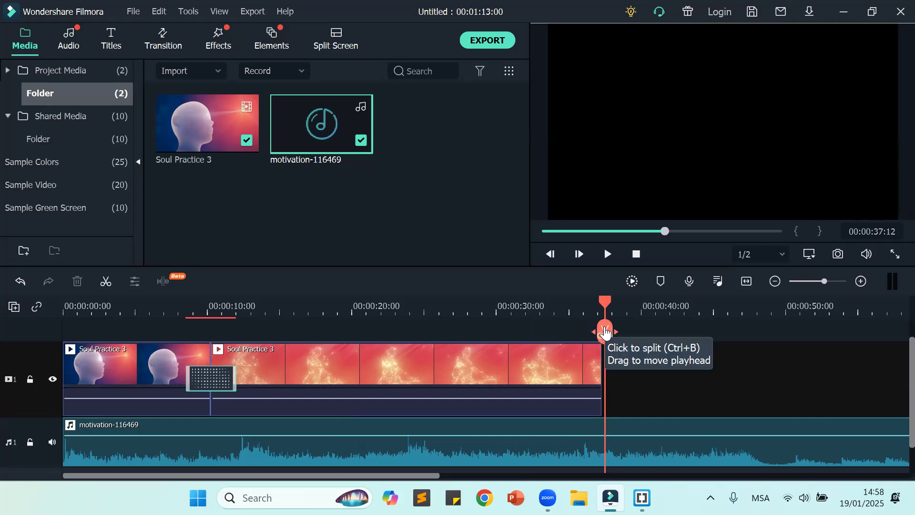
click(605, 332)
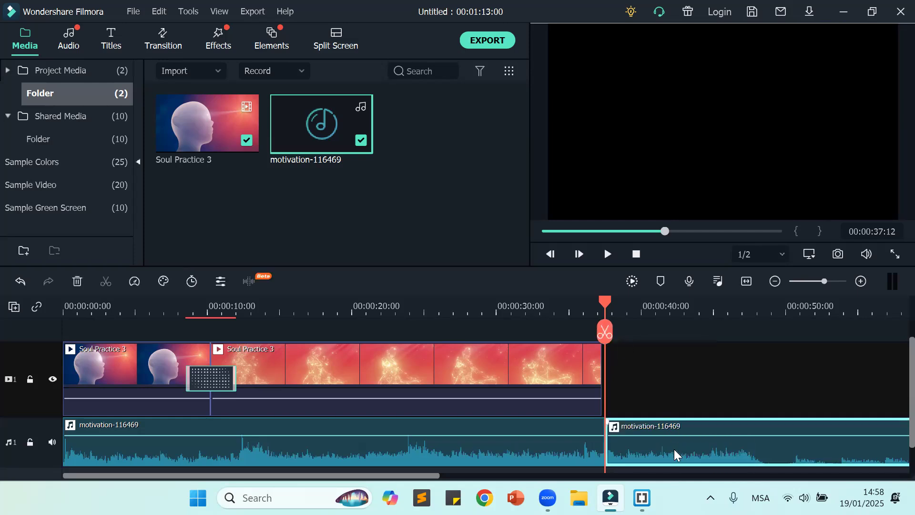
key(Delete)
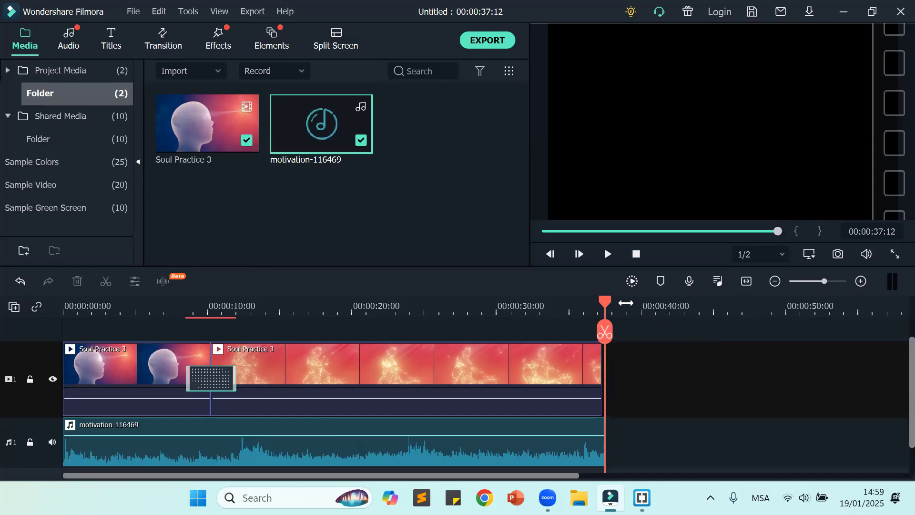
Step: Return the playhead to the start and lengthen the Dissolve transition between the two video segments to about 5 seconds
drag(606, 304, 775, 322)
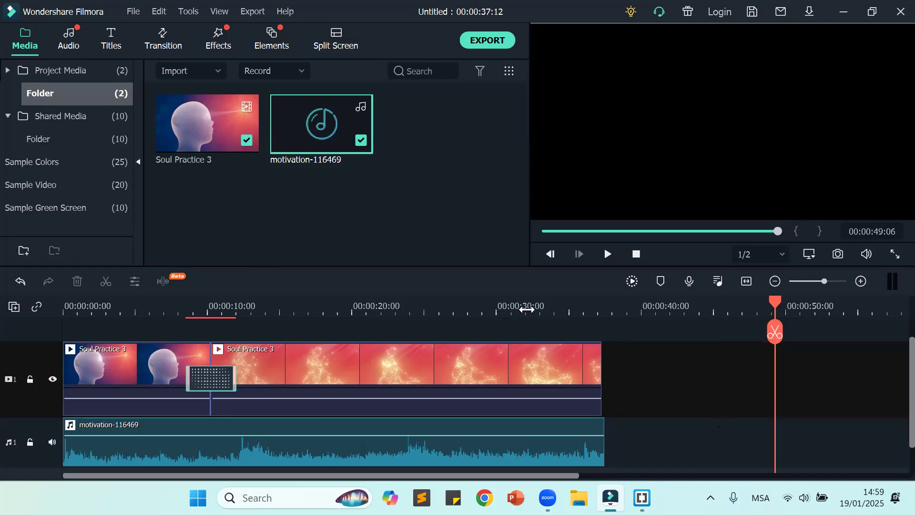
drag(551, 307, 466, 316)
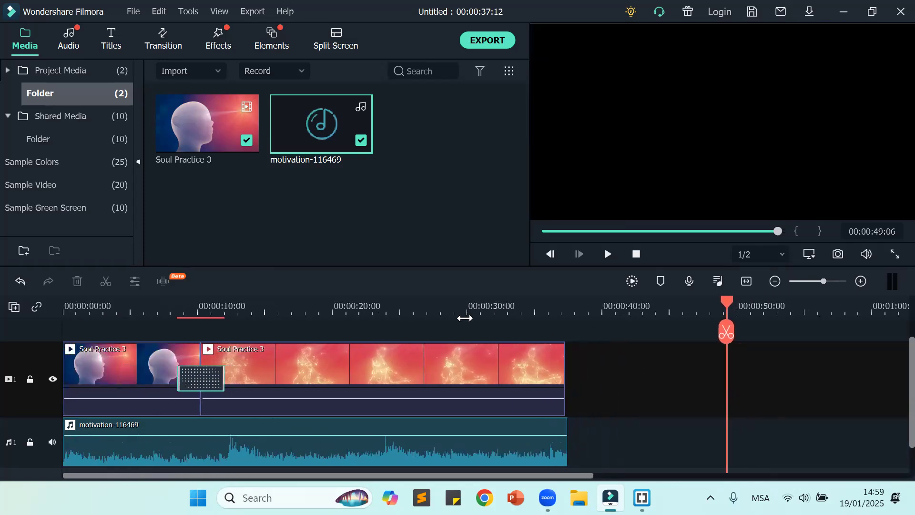
click(637, 255)
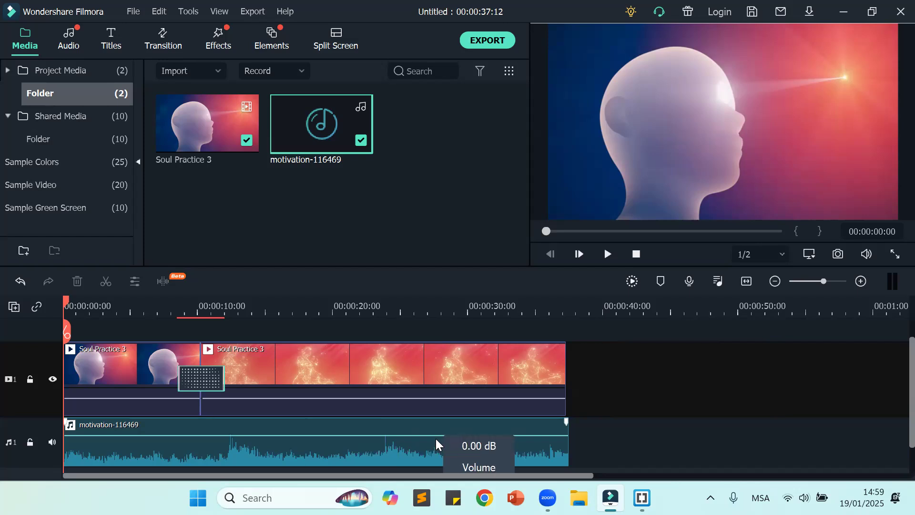
click(186, 379)
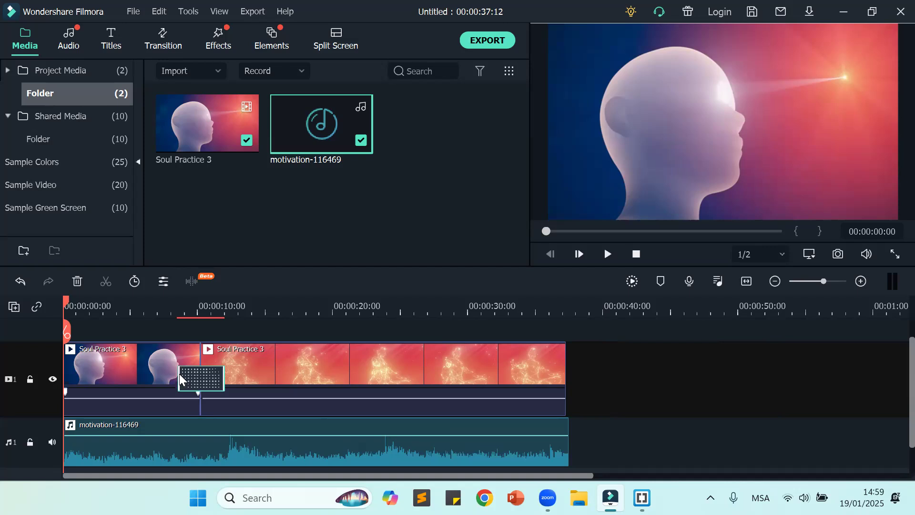
drag(224, 375, 235, 376)
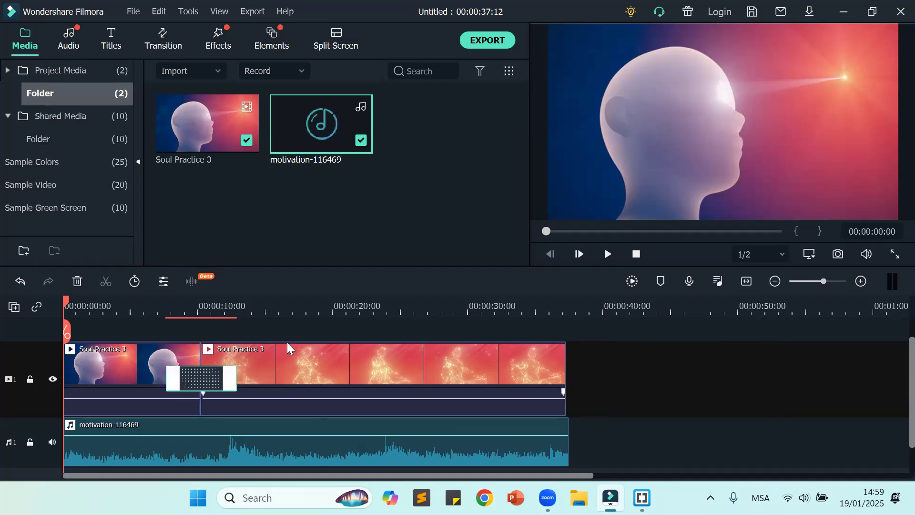
Step: Trim the music's end to the video's end at 00:00:37:08 and fade it out over about the last 10 seconds
click(682, 385)
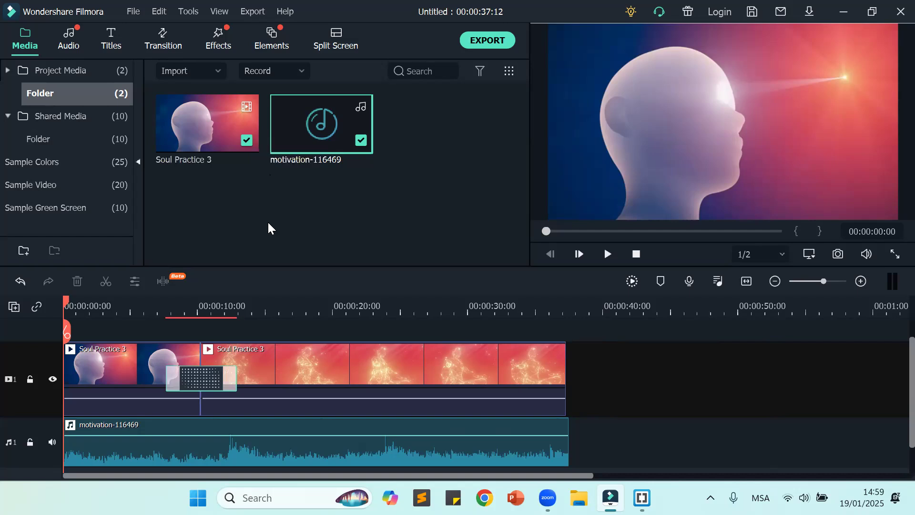
click(564, 423)
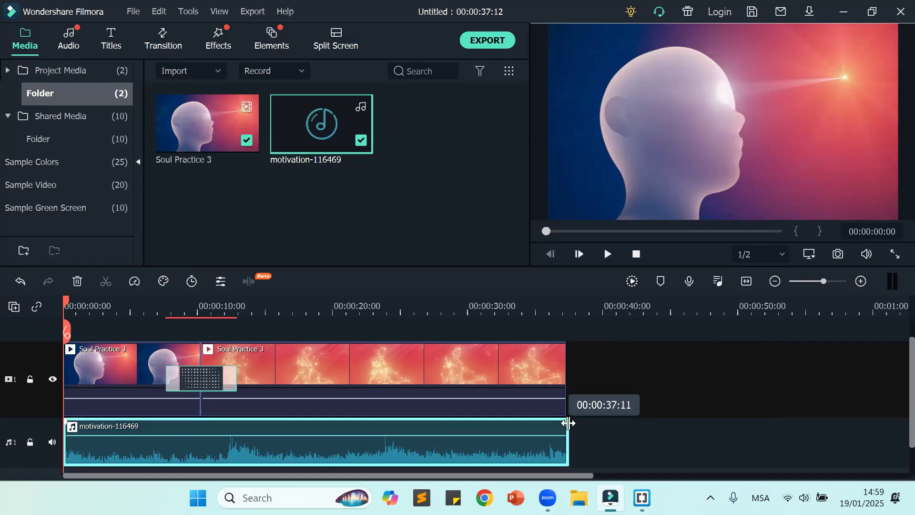
drag(567, 422, 567, 423)
click(581, 425)
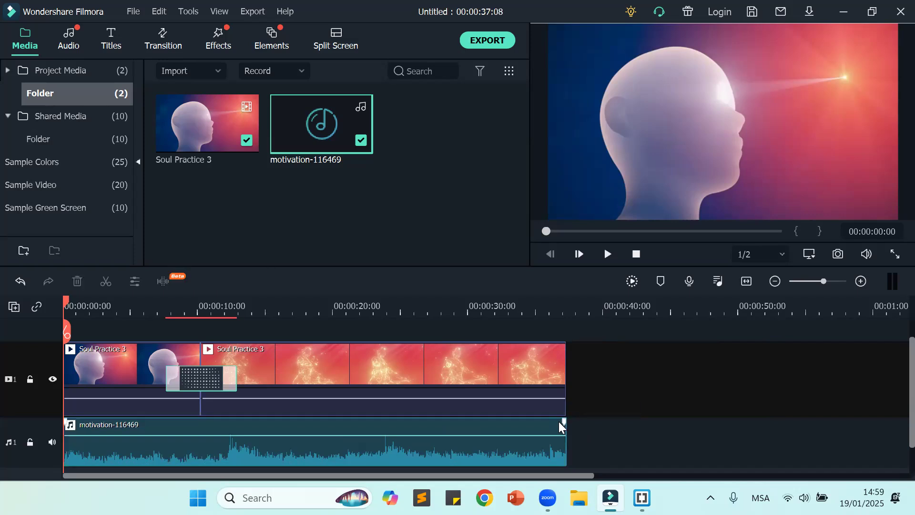
mouse_move(562, 423)
mouse_down()
mouse_move(310, 435)
mouse_move(547, 462)
mouse_move(348, 440)
mouse_move(518, 439)
mouse_move(432, 442)
mouse_up()
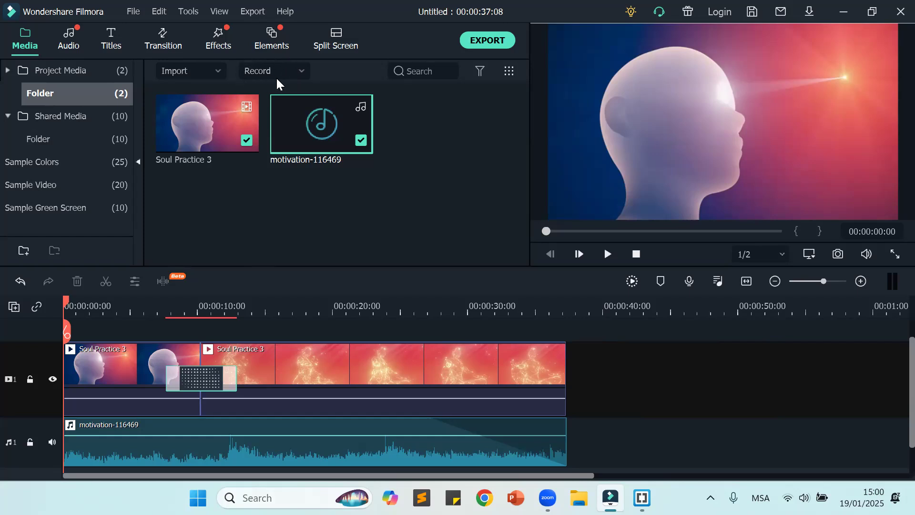
Step: Record a voiceover of about 28 seconds from the start of the timeline with the external microphone and the project muted
click(302, 72)
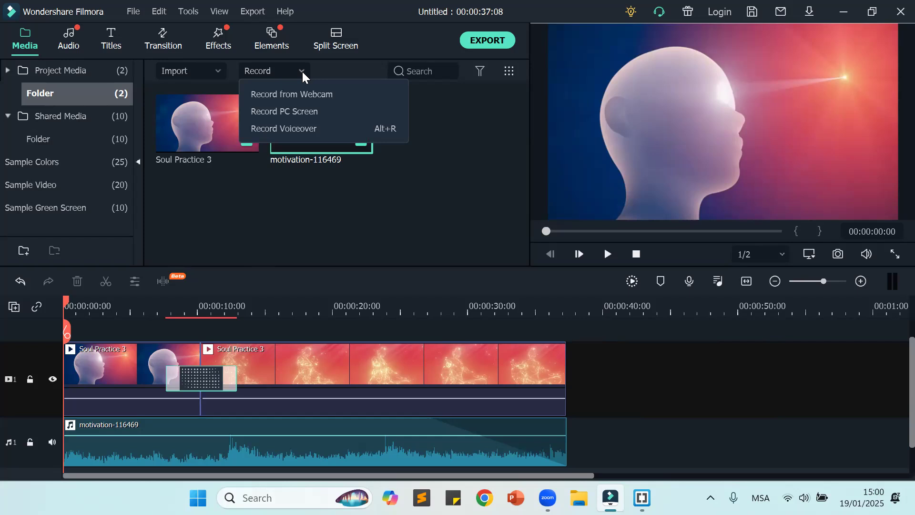
click(302, 129)
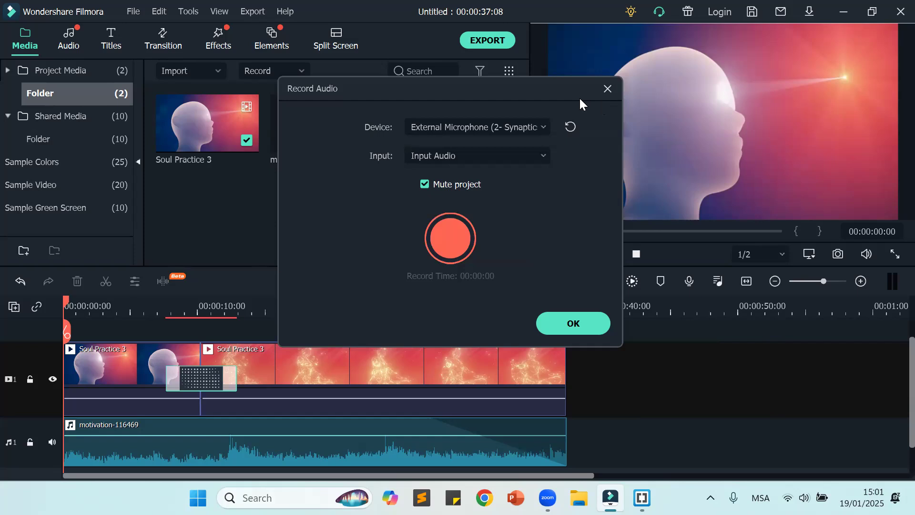
drag(561, 94, 372, 68)
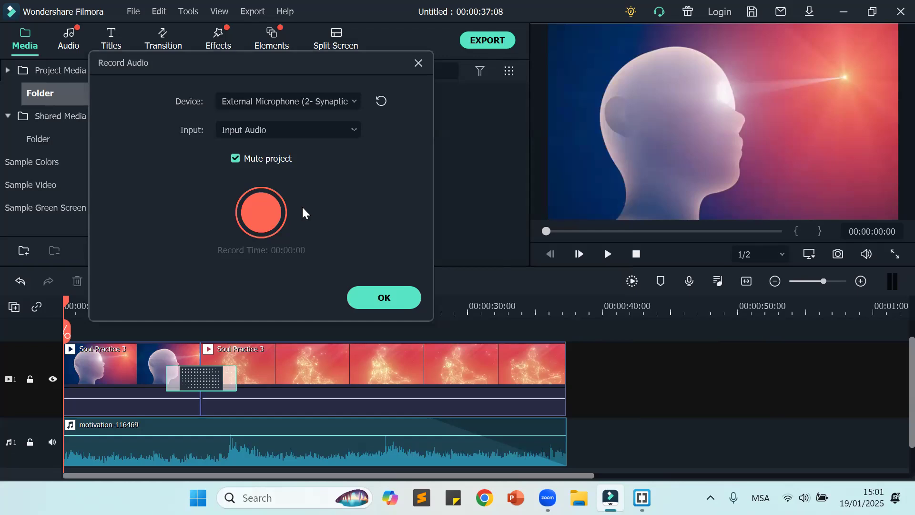
click(266, 210)
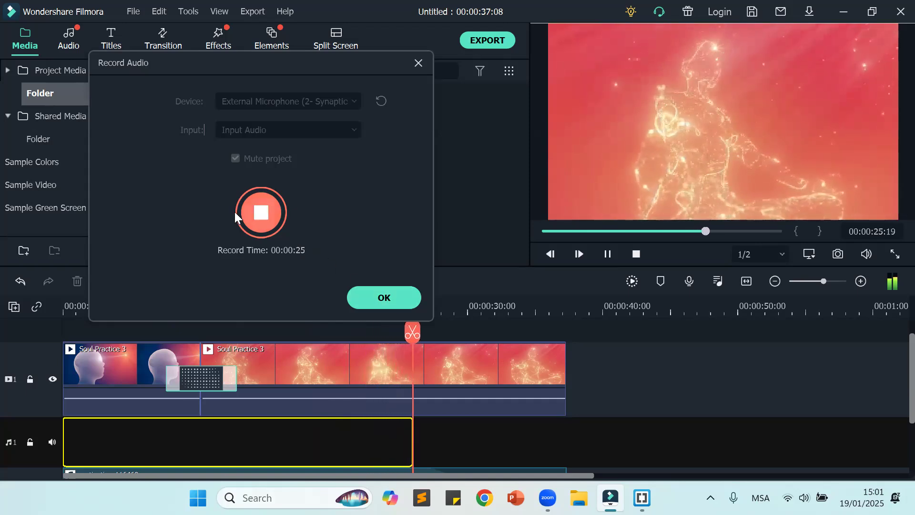
click(259, 209)
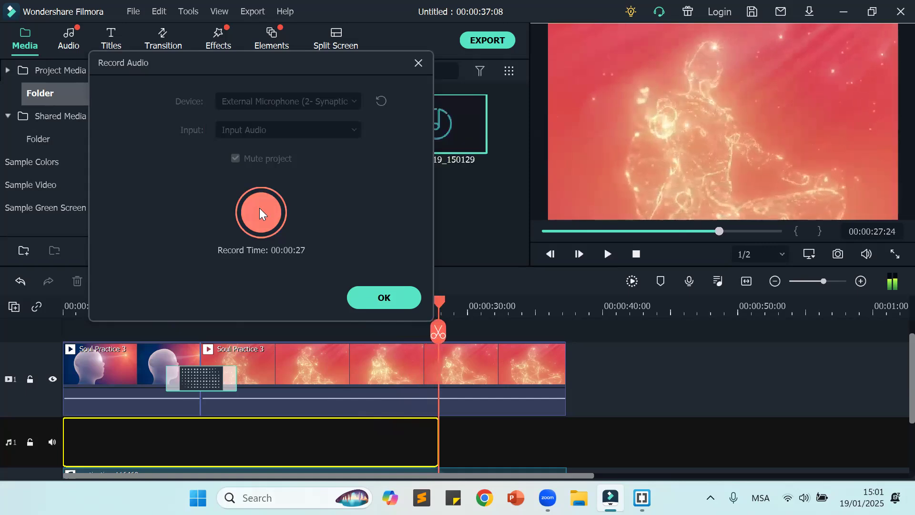
click(383, 299)
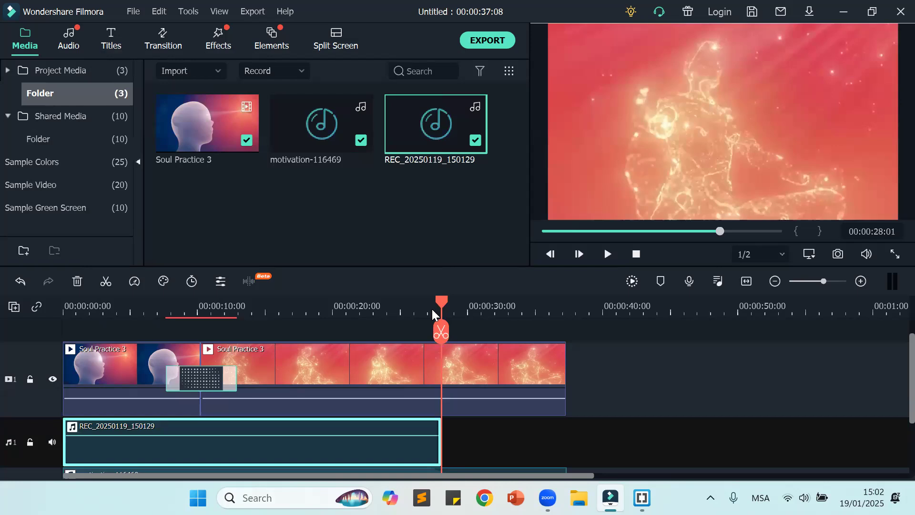
Step: Play the project from the start to check the recorded voiceover together with the background music
drag(443, 309, 196, 302)
key(Home)
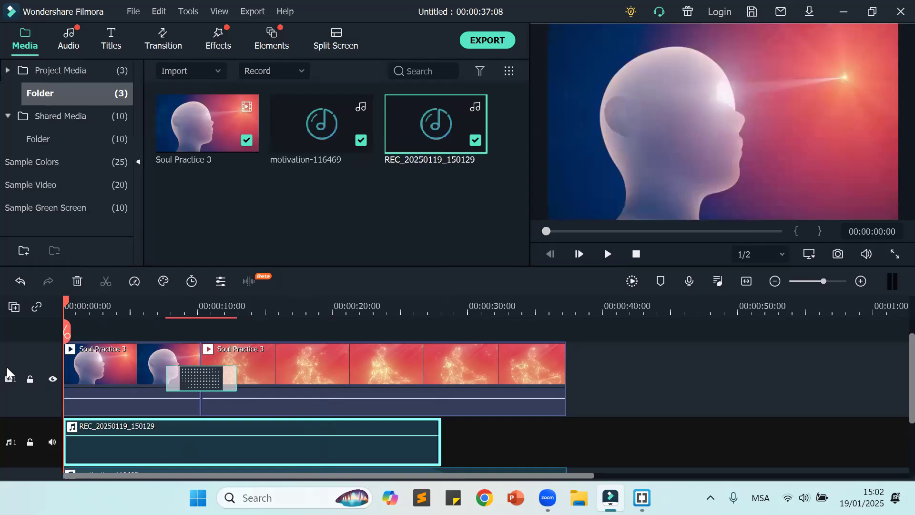
click(607, 254)
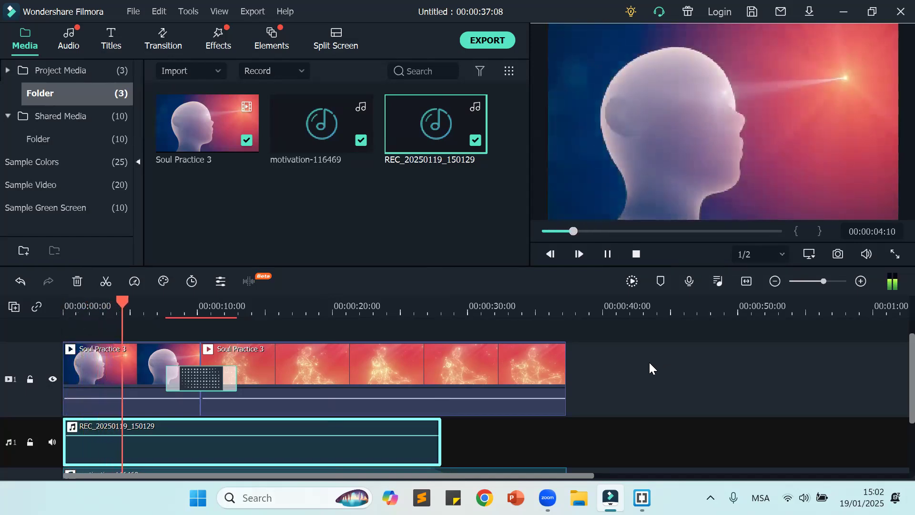
scroll(649, 367, down, 2)
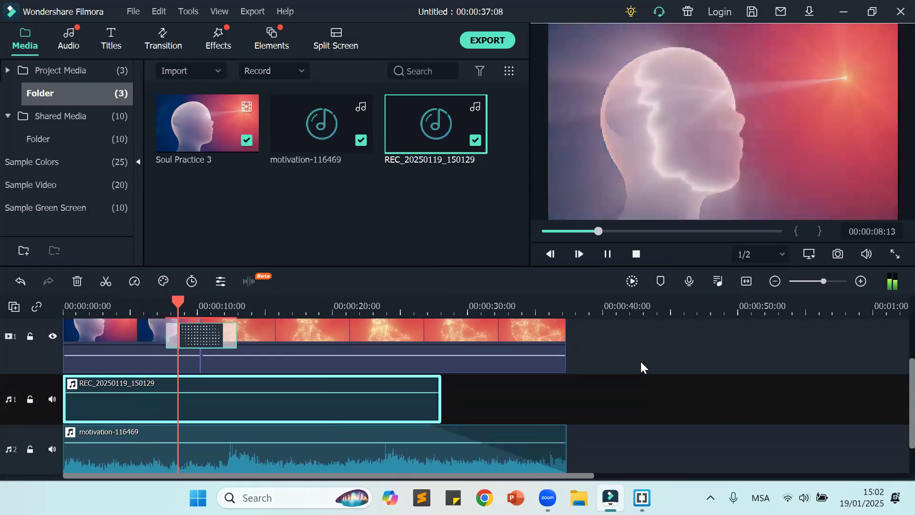
click(639, 359)
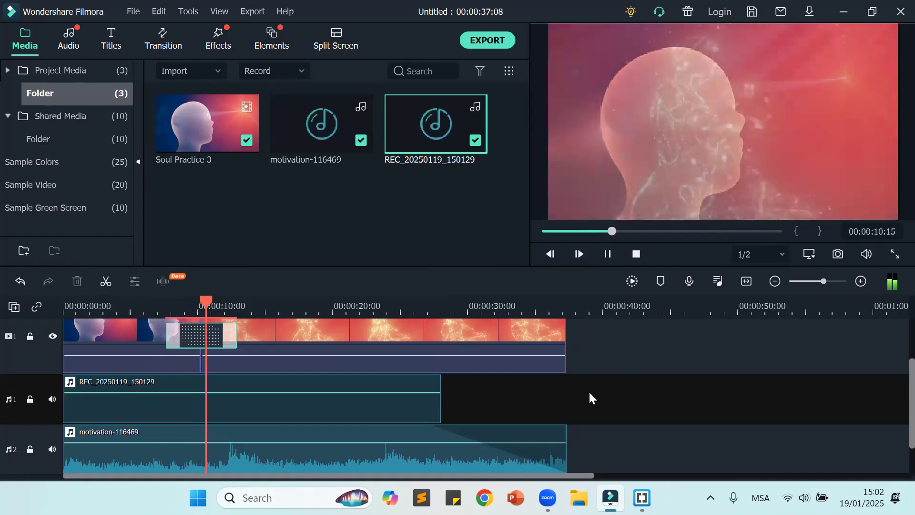
click(607, 255)
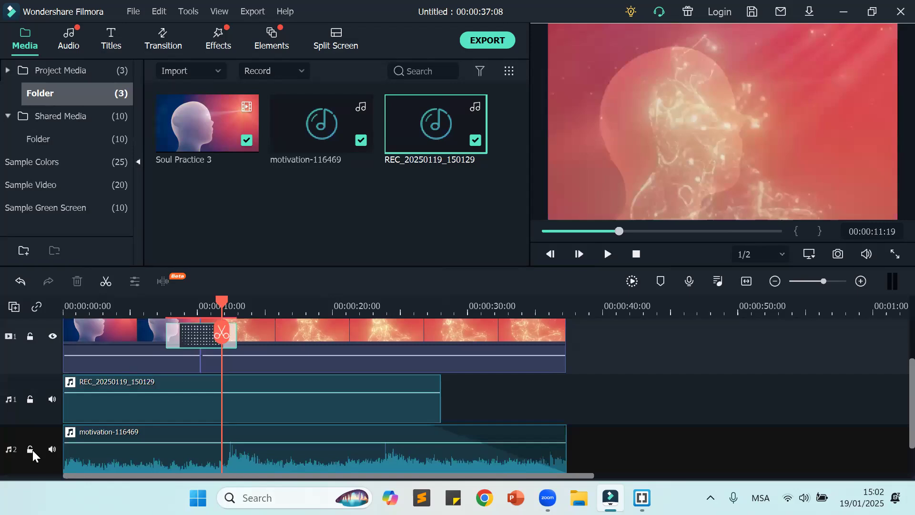
Step: Mute the motivation-116469 music track and play the voiceover alone, from the start and from partway through the second video segment
click(52, 449)
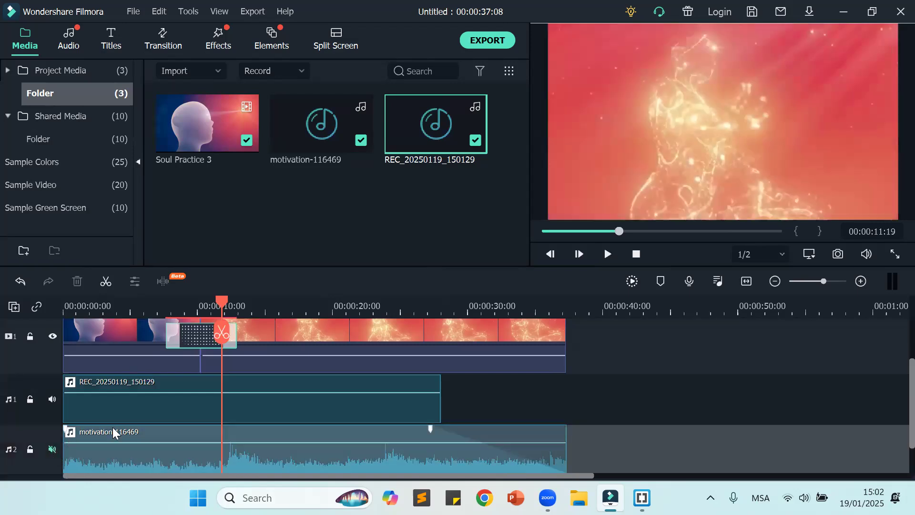
drag(221, 332, 2, 344)
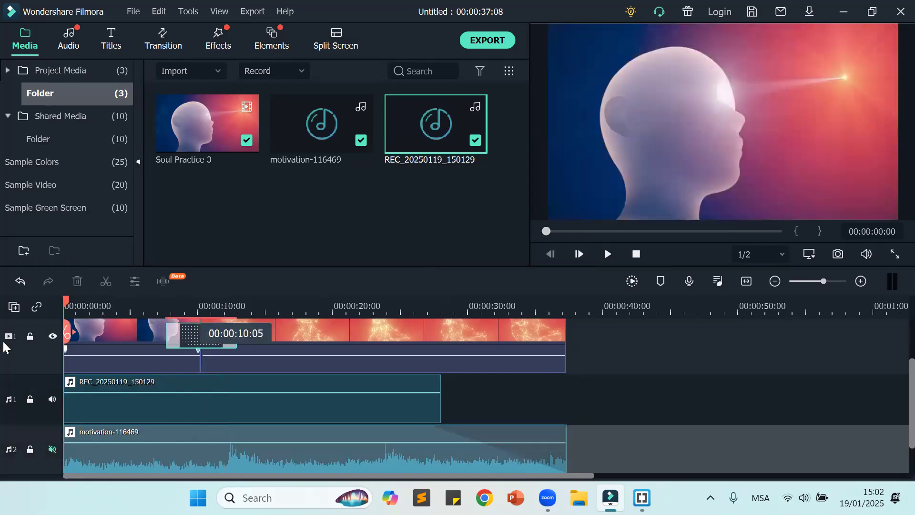
click(426, 414)
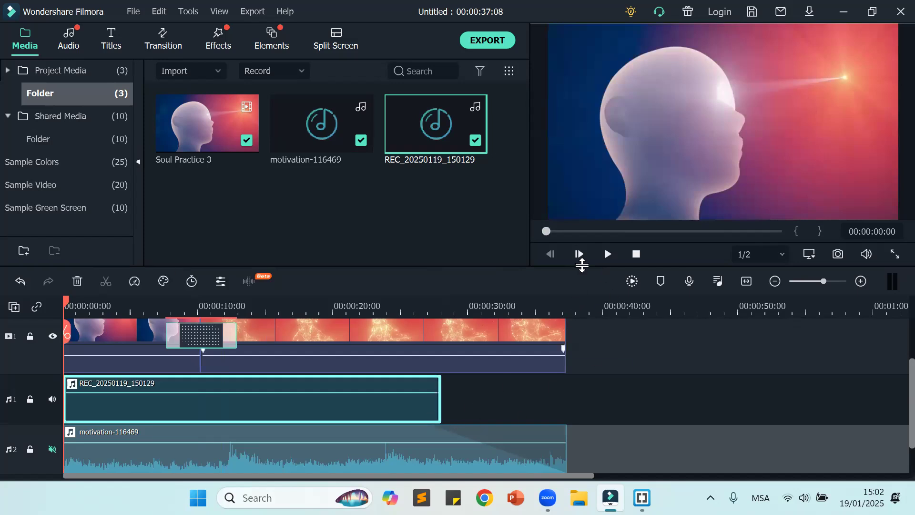
click(607, 254)
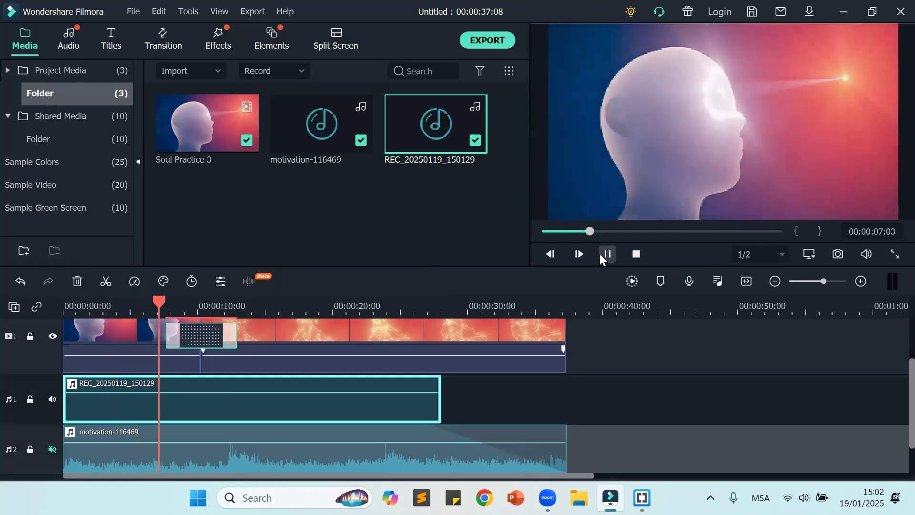
click(601, 253)
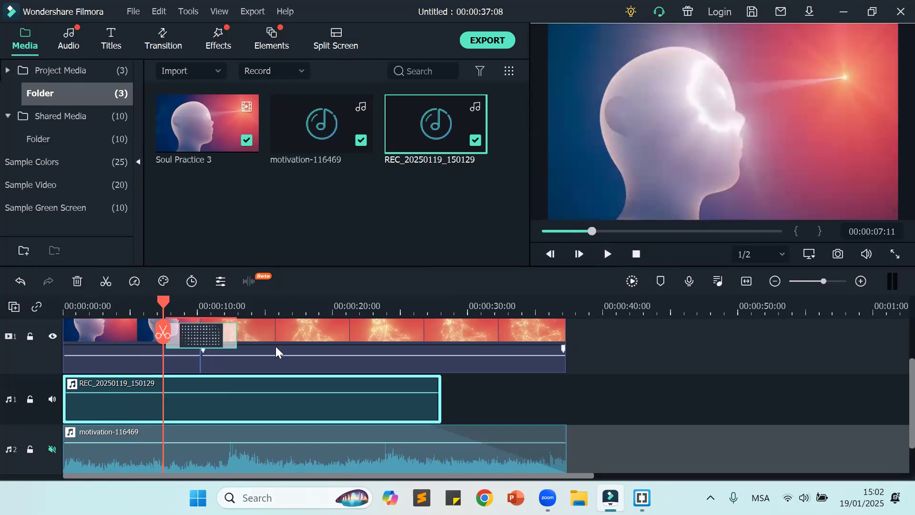
drag(224, 307, 273, 307)
click(607, 254)
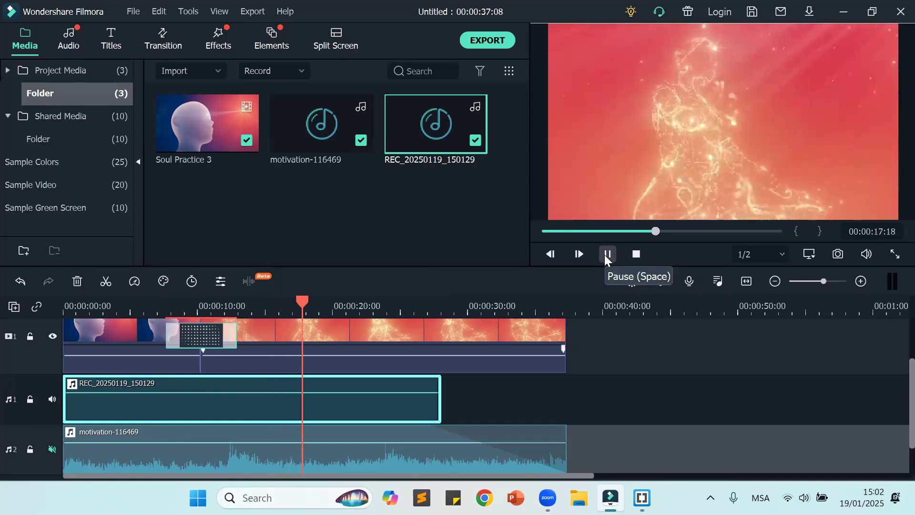
click(607, 254)
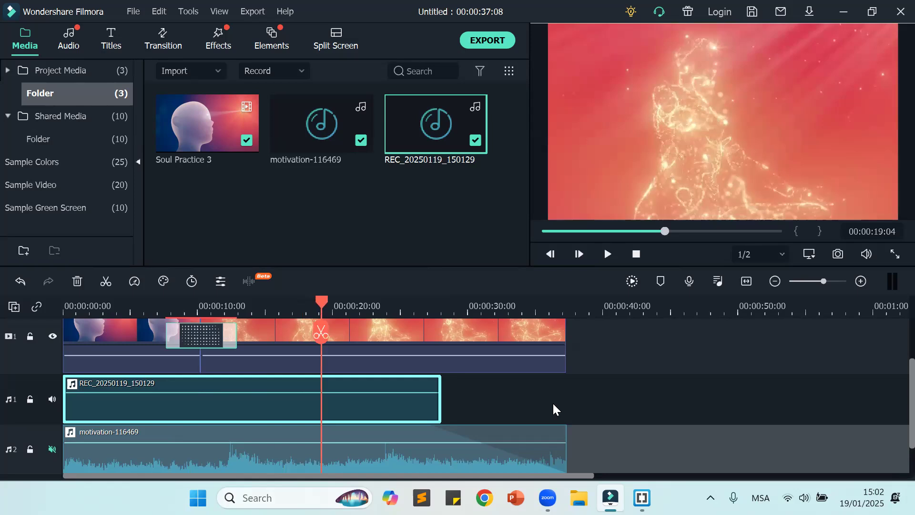
Step: Unmute the music track and delete the recorded voiceover clip from the timeline
click(552, 401)
click(51, 449)
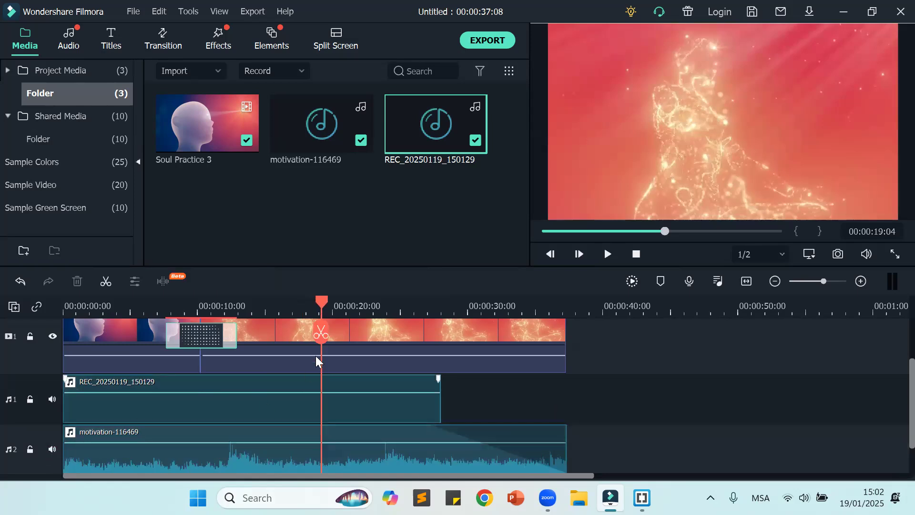
click(384, 399)
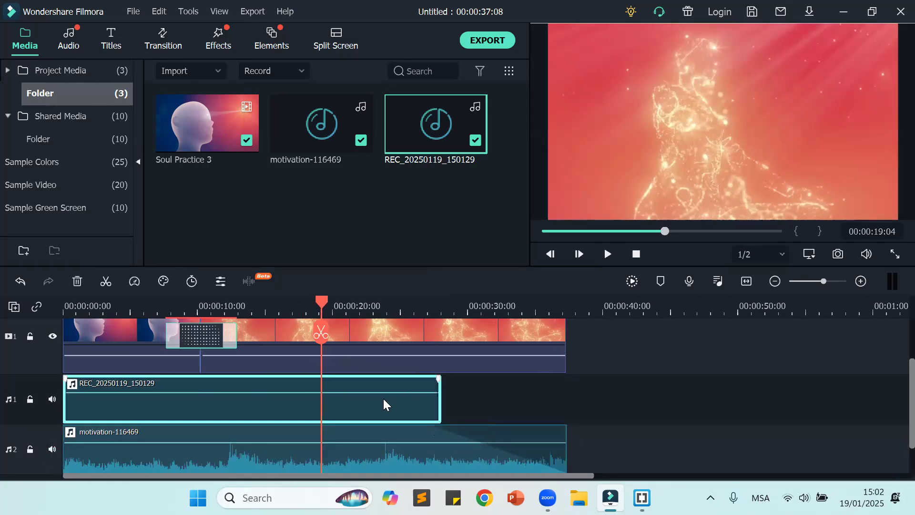
key(Delete)
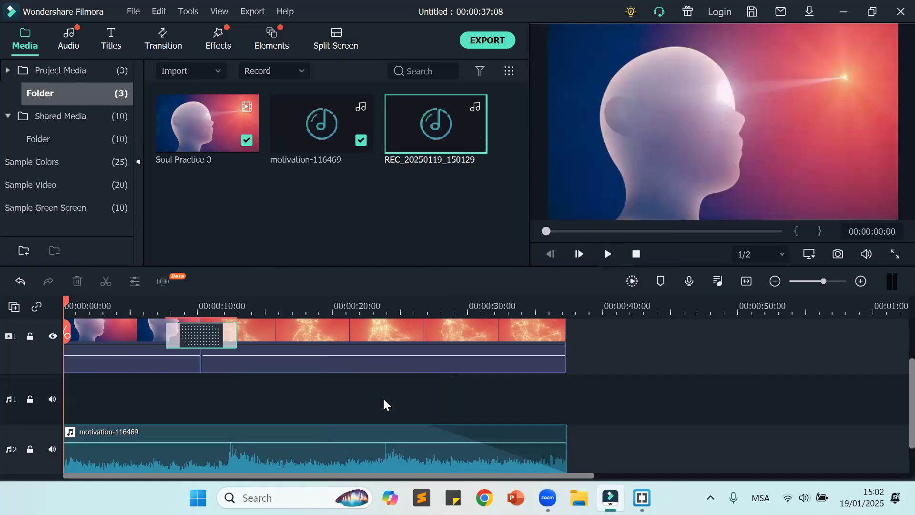
click(284, 72)
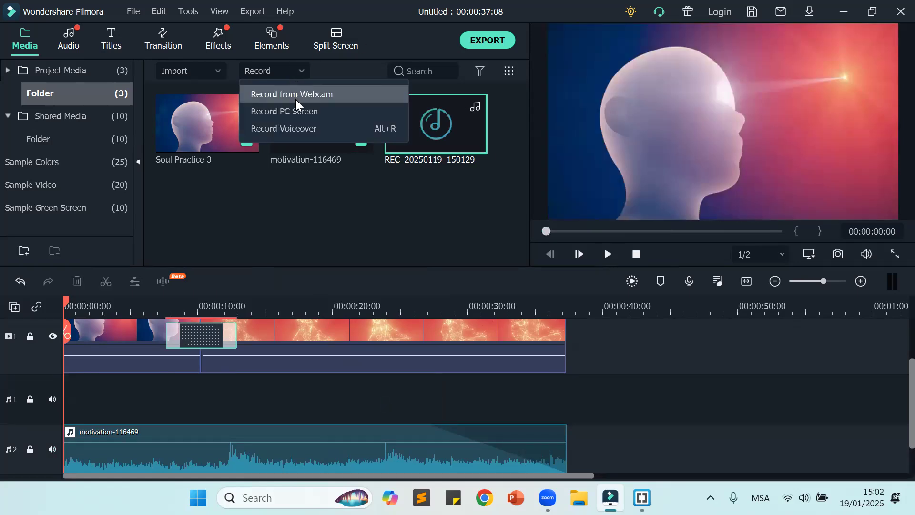
click(298, 129)
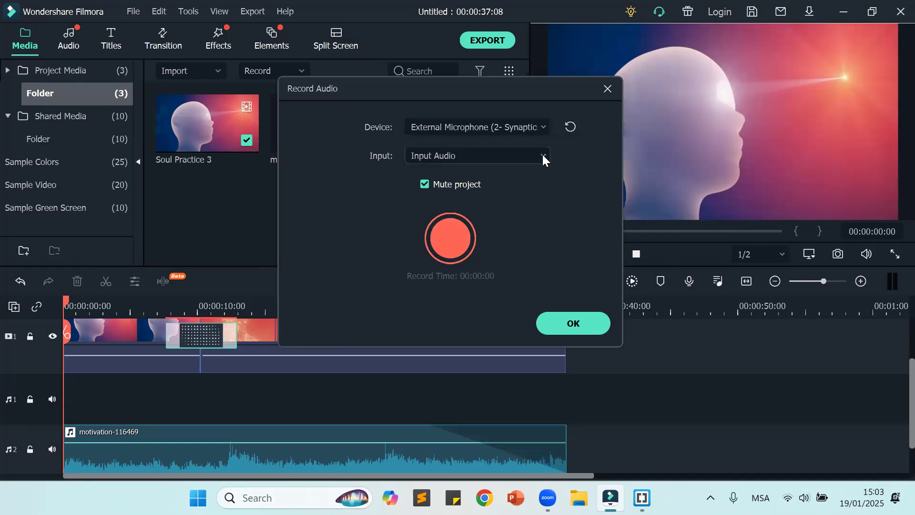
click(606, 89)
Step: Start a new voiceover recording from the timeline's start with Microphone Array (2- Synaptics Audio) as the device
click(288, 70)
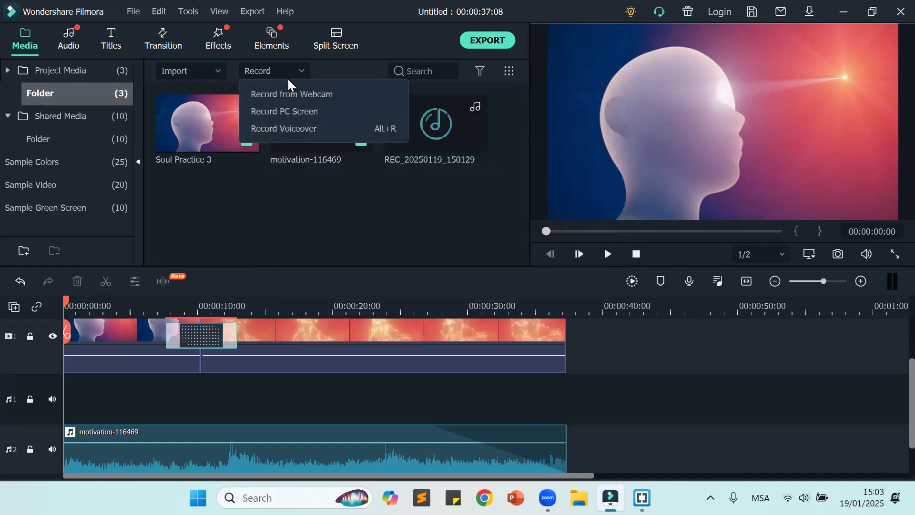
click(299, 129)
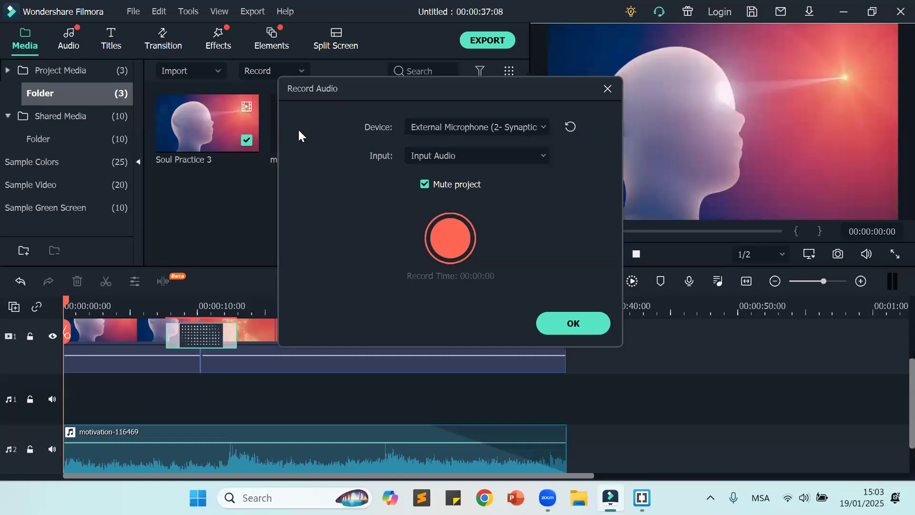
click(533, 152)
click(532, 154)
click(520, 128)
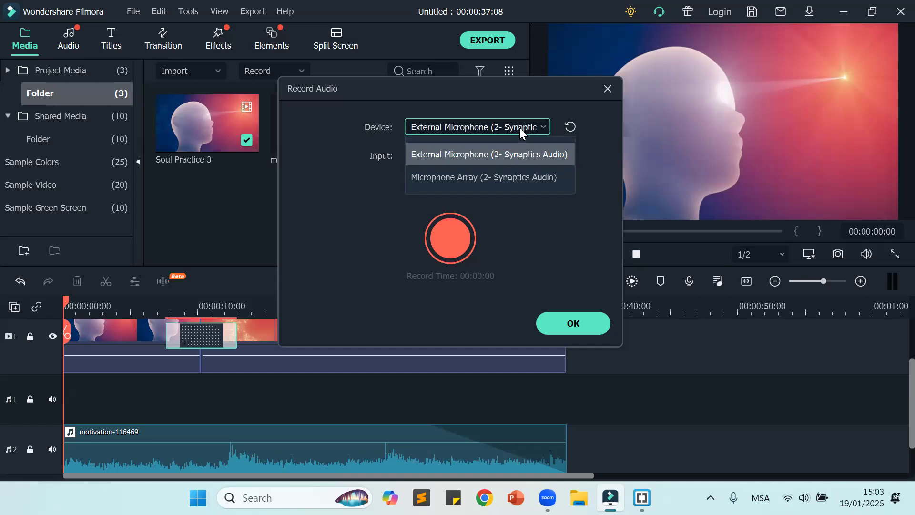
click(514, 175)
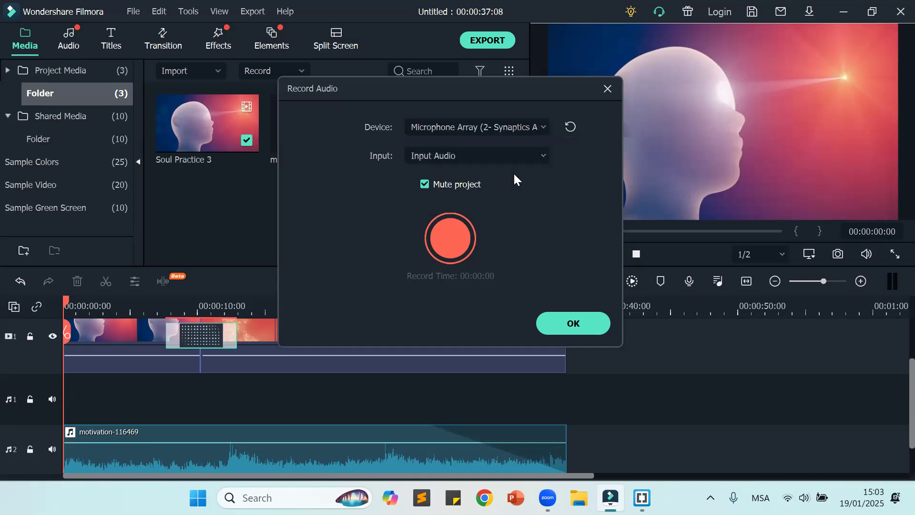
click(438, 245)
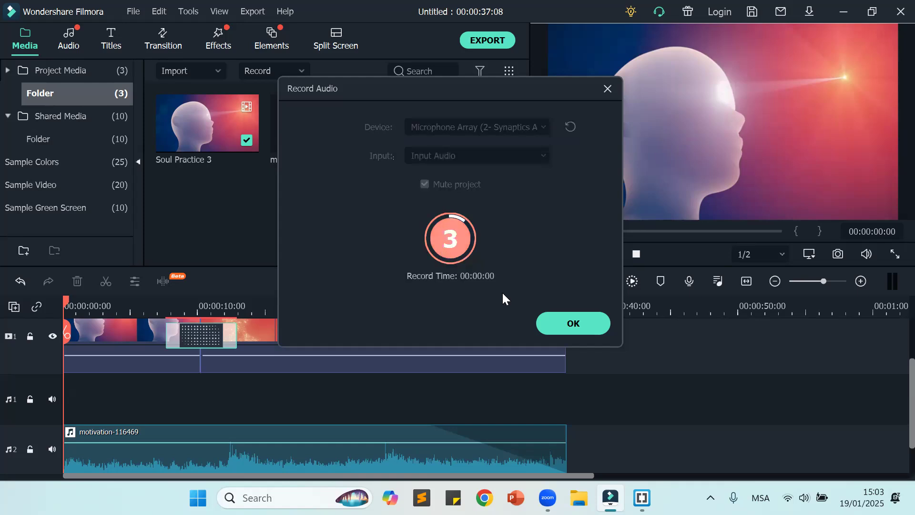
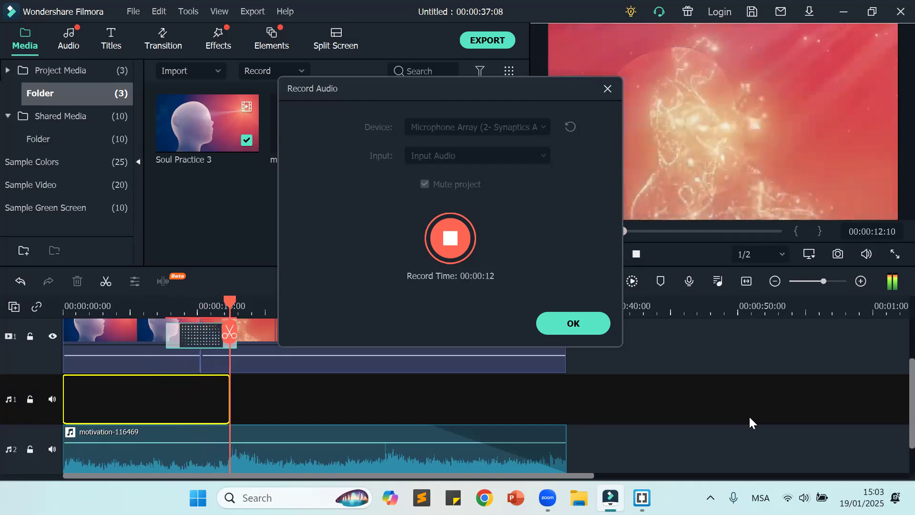
Step: Finish the voiceover recording, then delete it from both the timeline and the project media
click(457, 236)
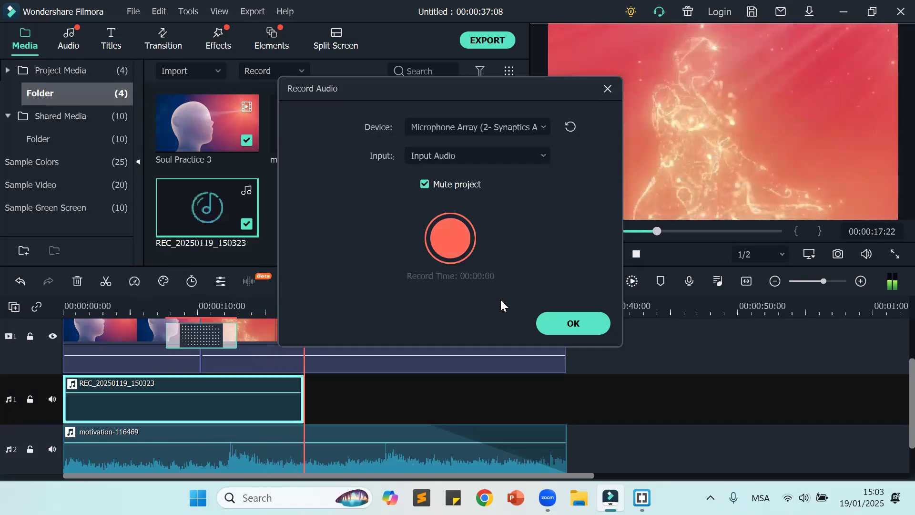
click(571, 323)
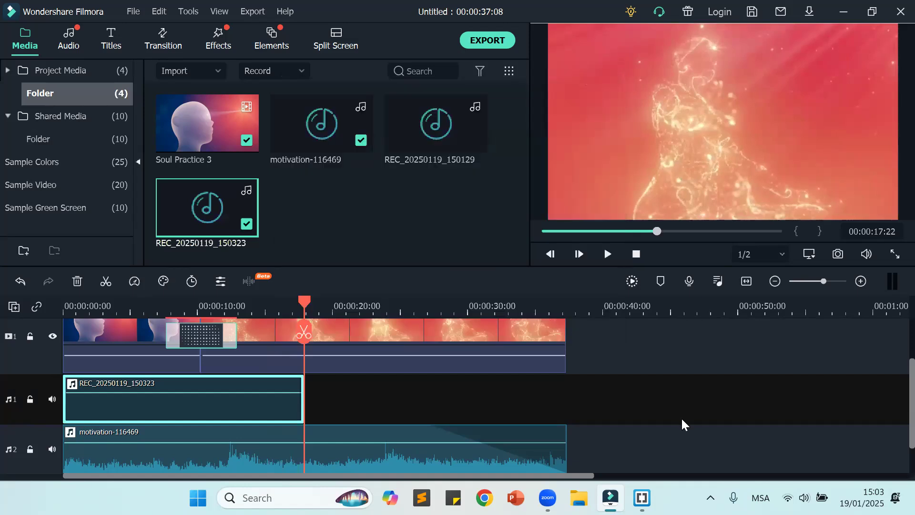
click(682, 418)
click(259, 406)
key(Delete)
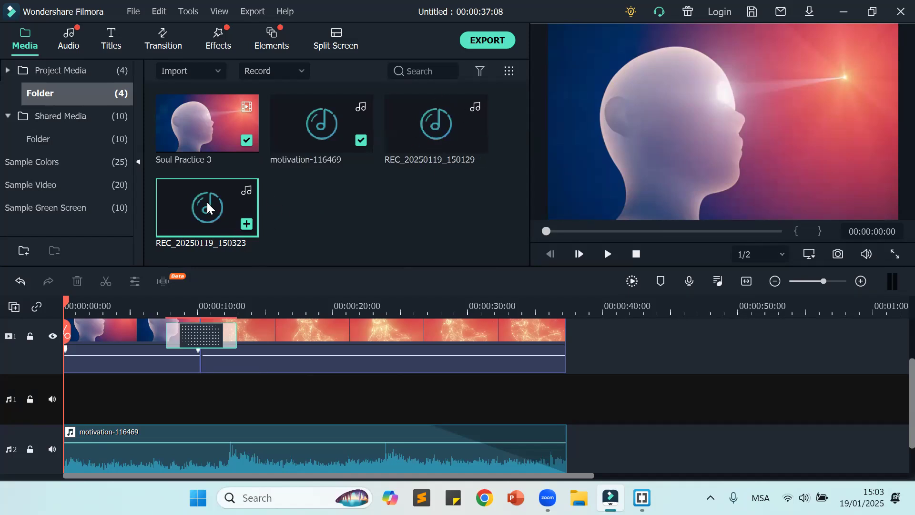
key(Delete)
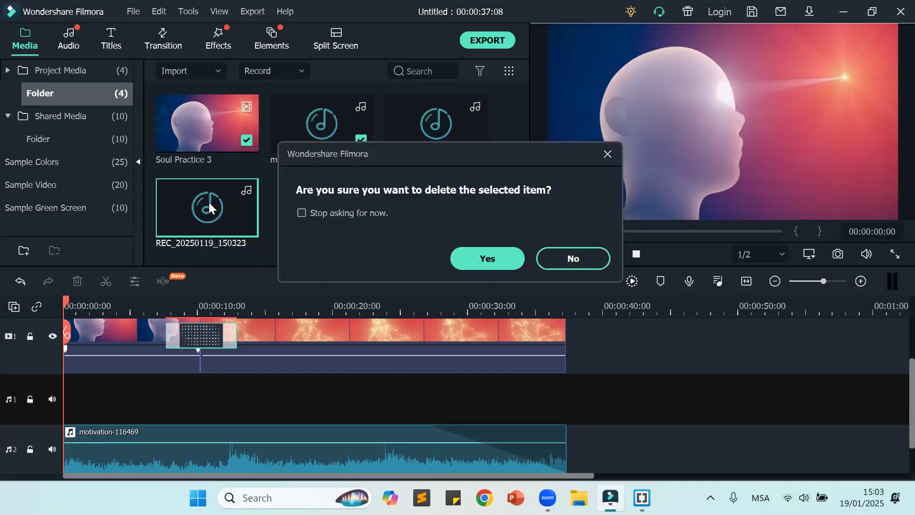
click(507, 260)
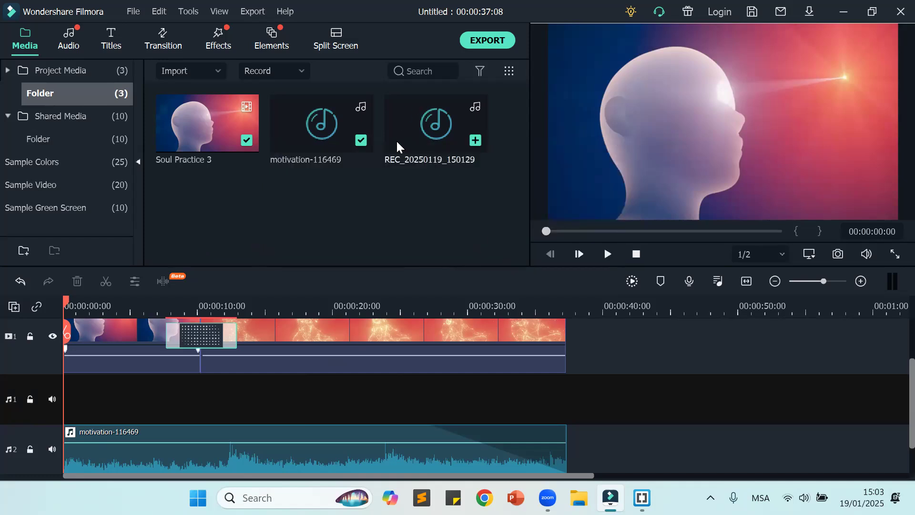
Step: Place REC_20250119_150129 at the start of audio track 1 and play it, muting the music track partway through
drag(450, 128, 55, 402)
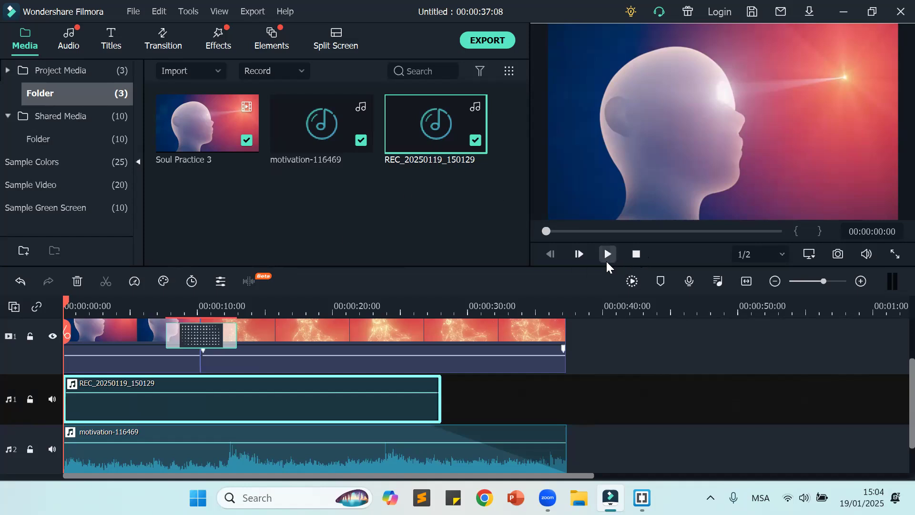
click(607, 258)
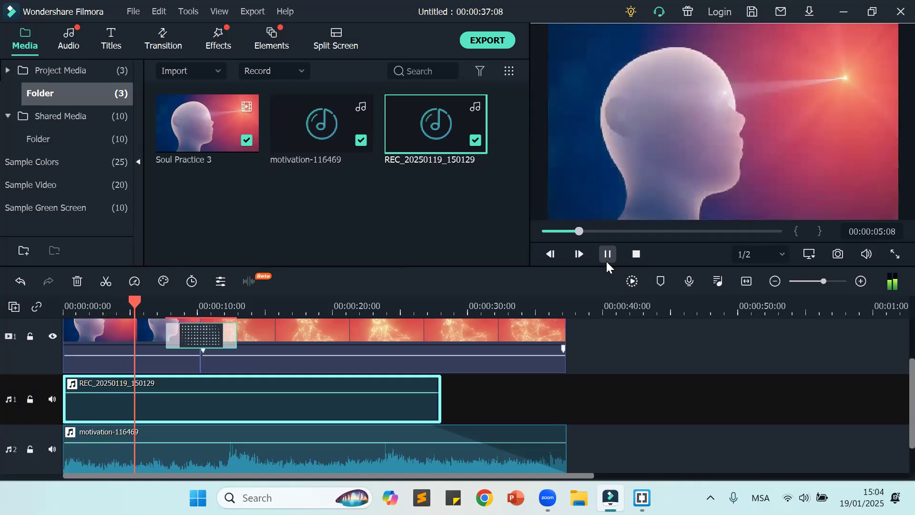
click(52, 449)
key(space)
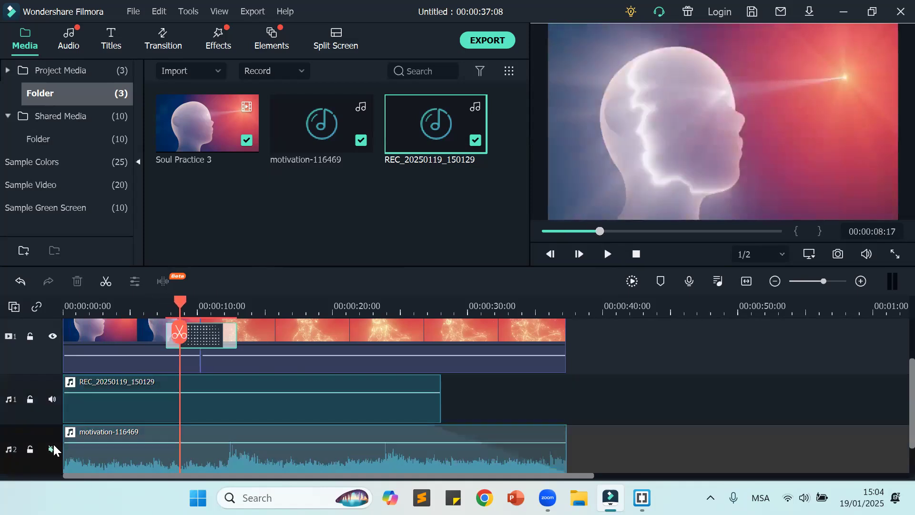
Step: Record a new voiceover of about 12 seconds from the timeline's start with External Microphone (2- Synaptics) as the device
drag(179, 302, 65, 305)
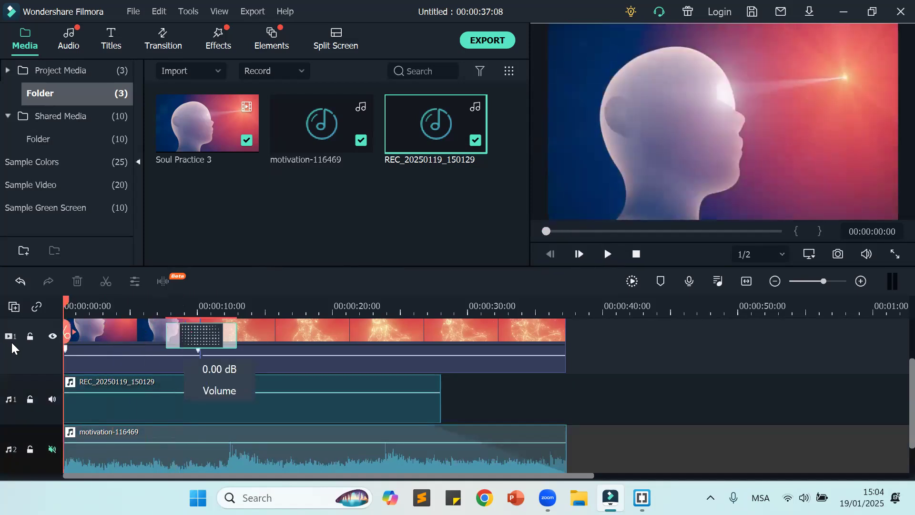
click(284, 68)
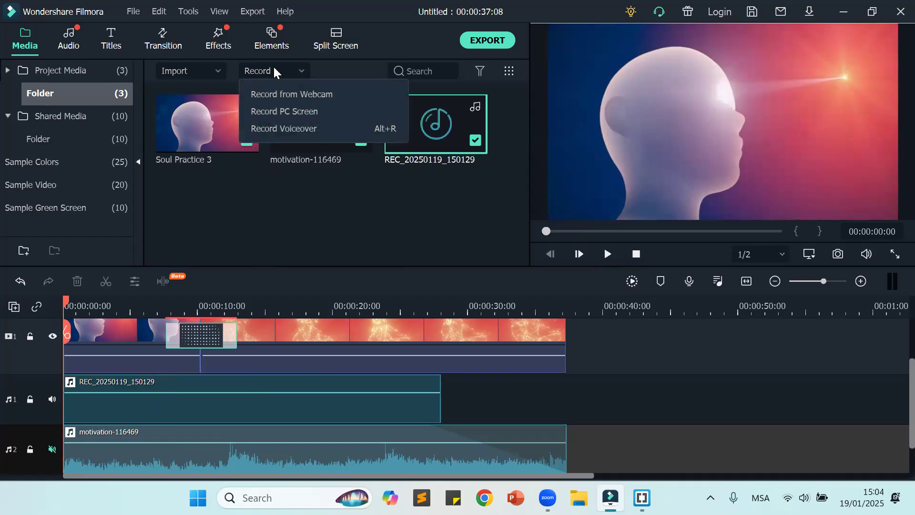
click(286, 130)
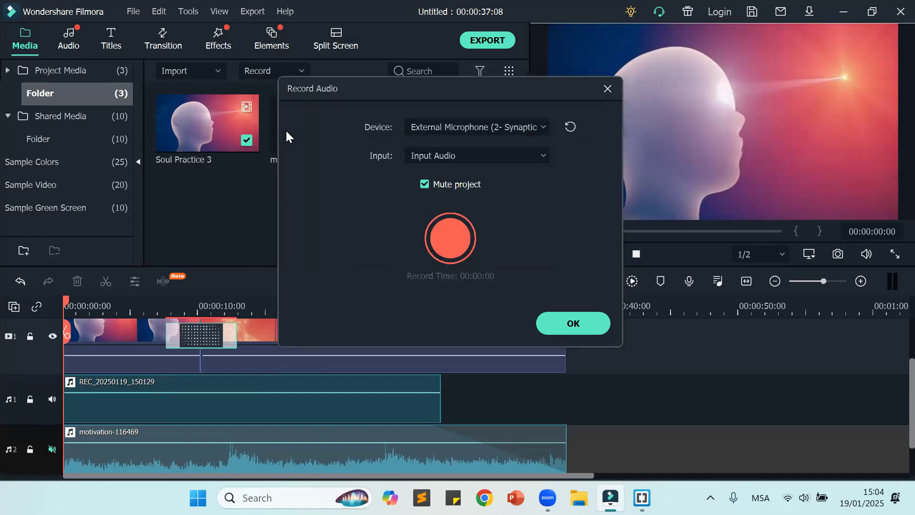
click(437, 235)
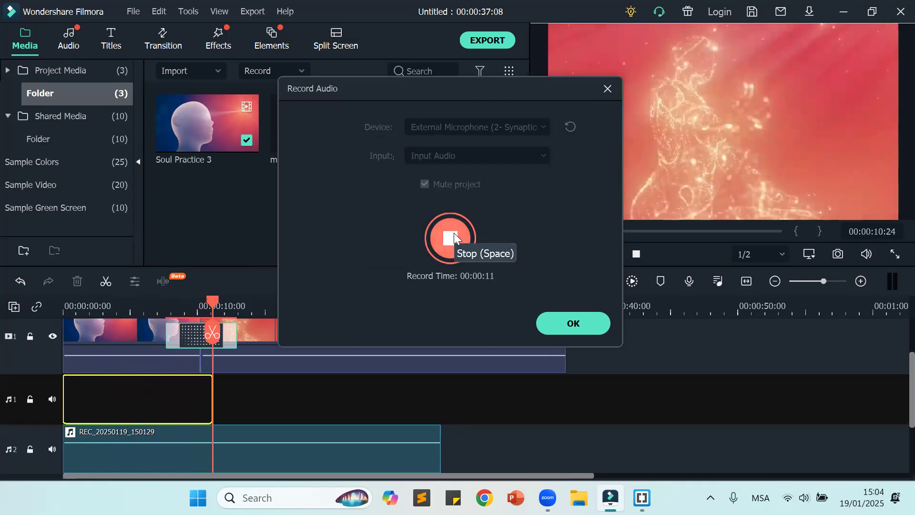
click(447, 227)
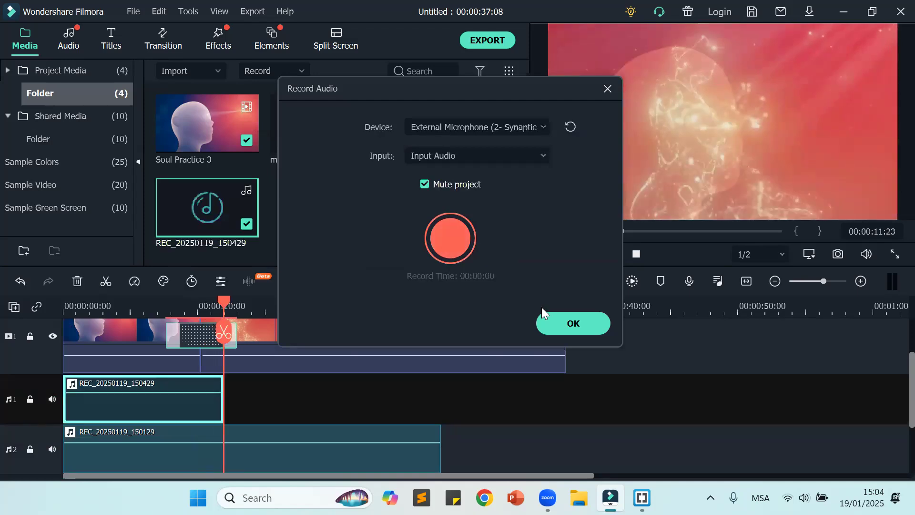
click(571, 324)
click(546, 435)
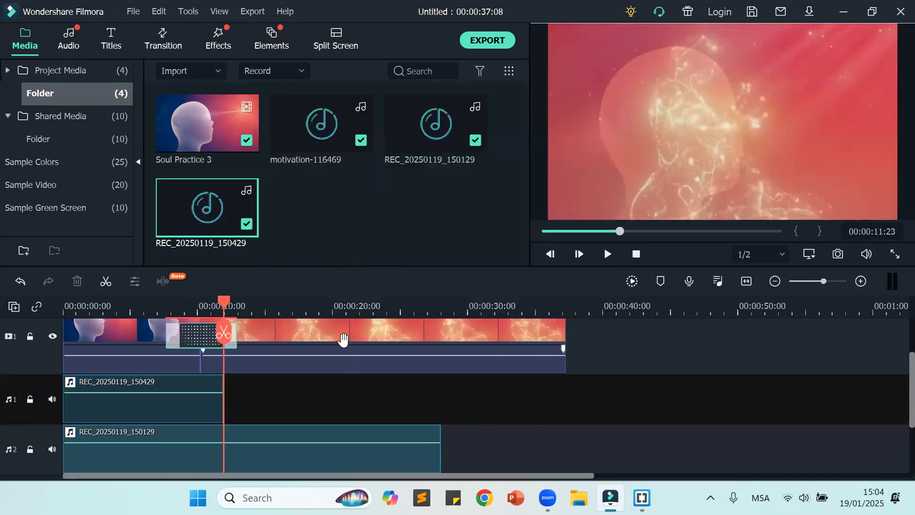
Step: Play the new REC_20250119_150429 voiceover from near the start, then delete its clip from the timeline
drag(223, 305, 80, 305)
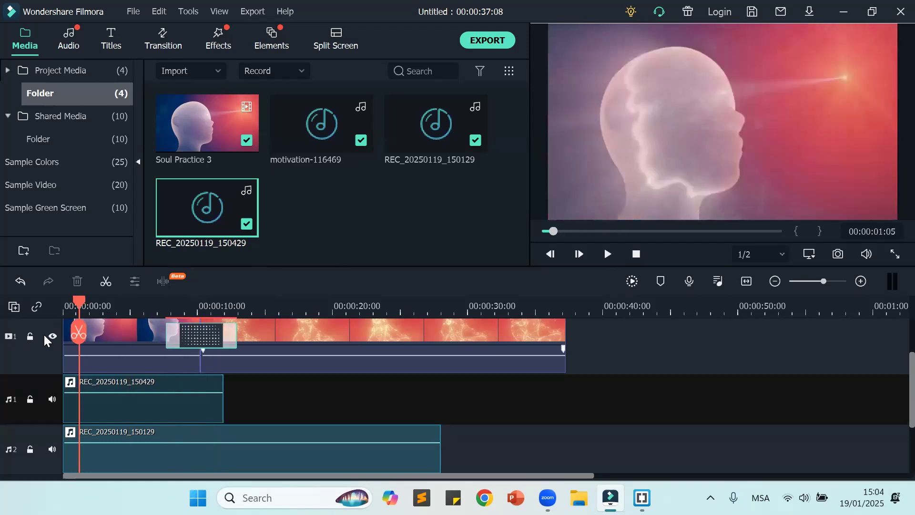
click(607, 253)
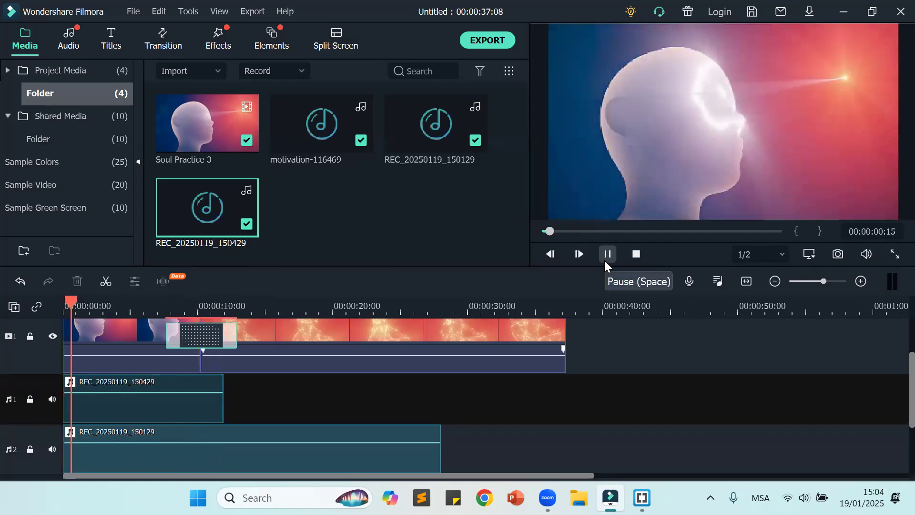
click(220, 213)
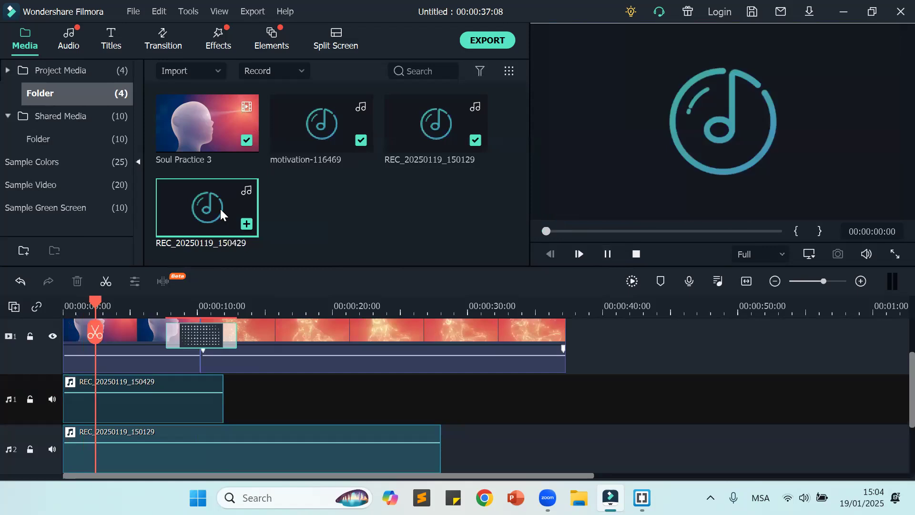
click(184, 402)
key(Delete)
Step: Place REC_20250119_150429 on audio track 1 at about 6 seconds, play it from partway through, and remove it again
drag(202, 202, 141, 365)
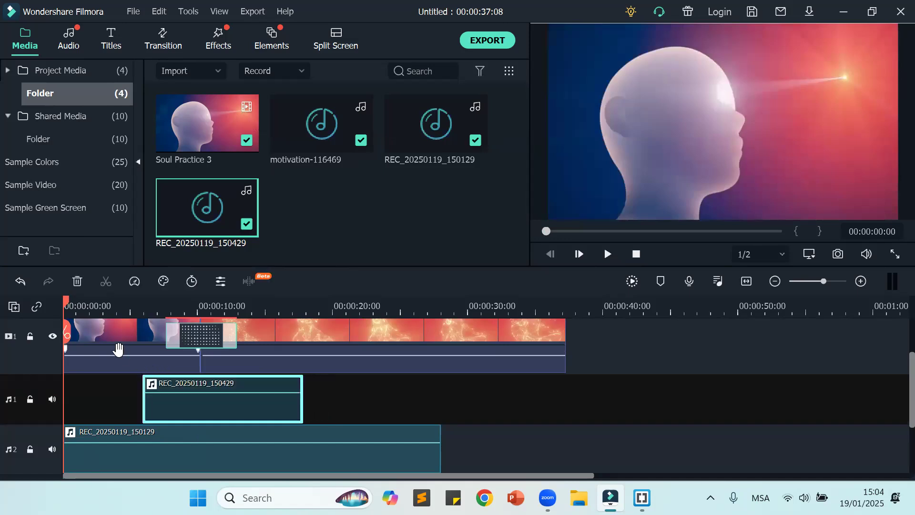
drag(66, 304, 190, 308)
click(610, 259)
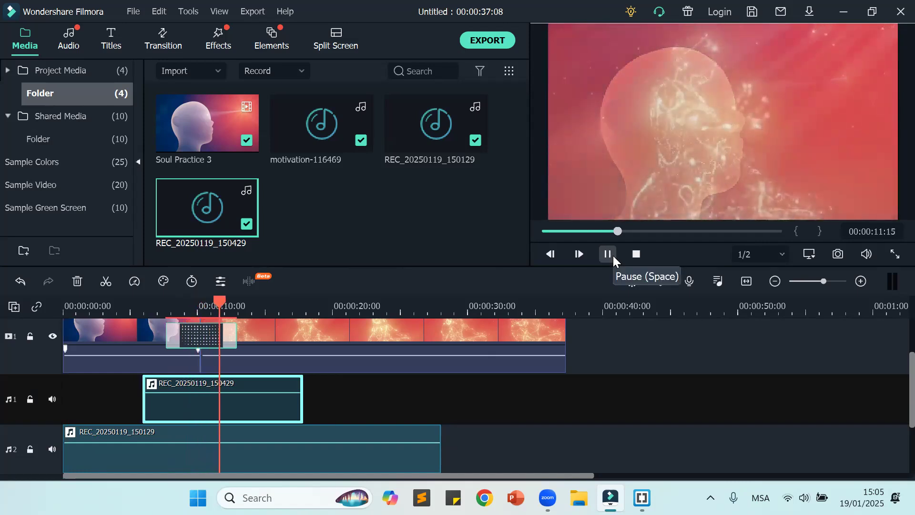
click(636, 254)
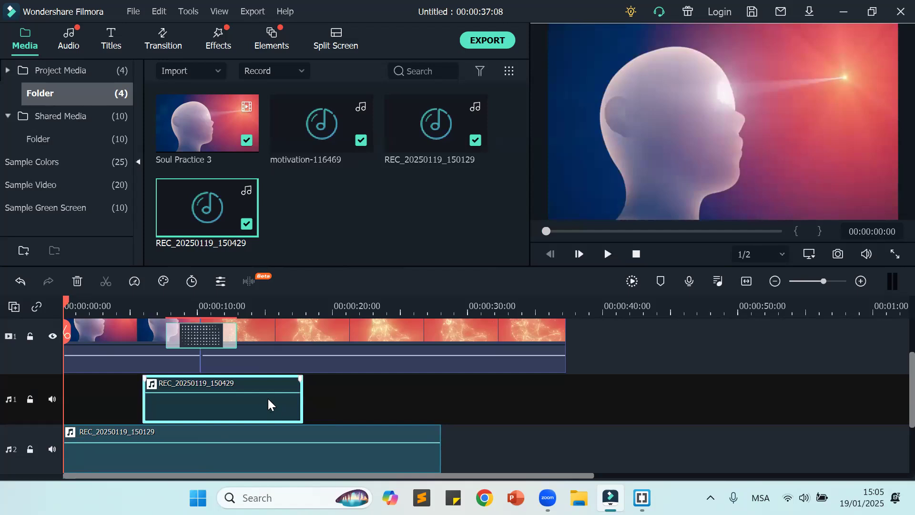
key(Delete)
Step: Move the REC_20250119_150129 clip to audio track 1, play it from the start, and delete it from the timeline
drag(141, 302, 2, 336)
drag(134, 461, 126, 416)
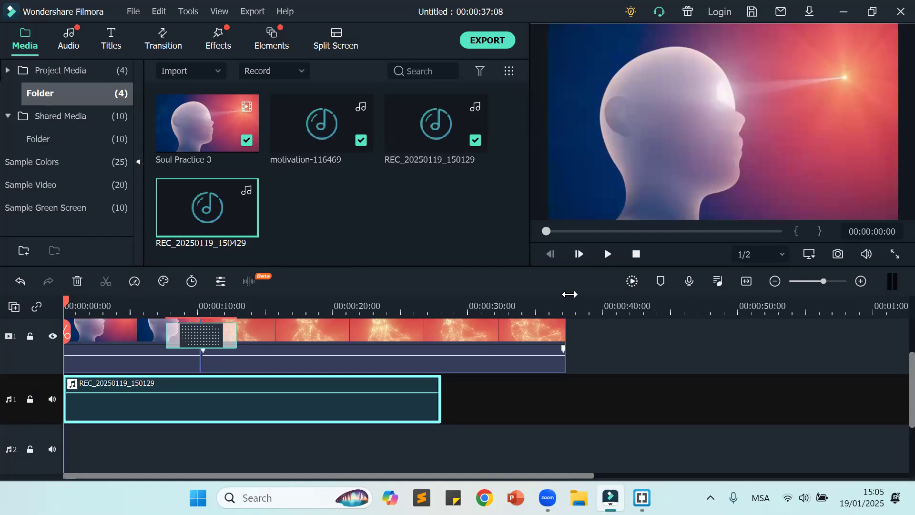
click(607, 258)
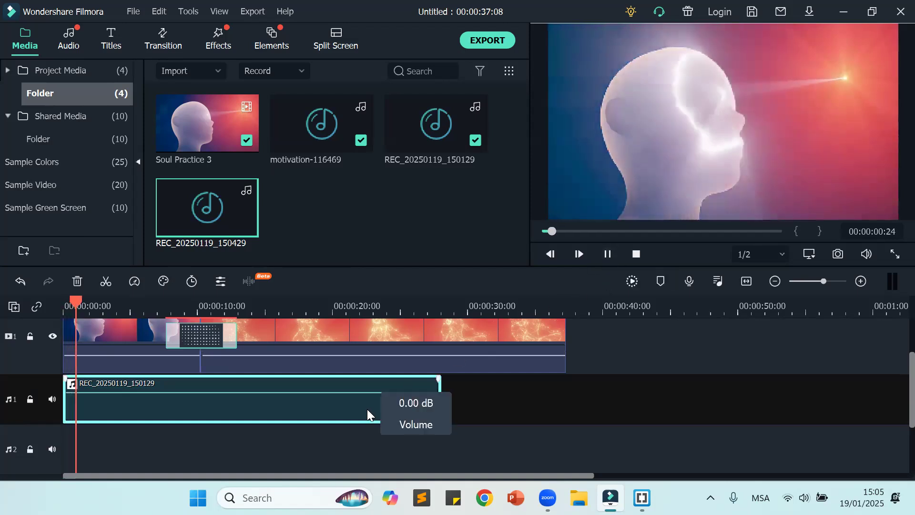
key(Delete)
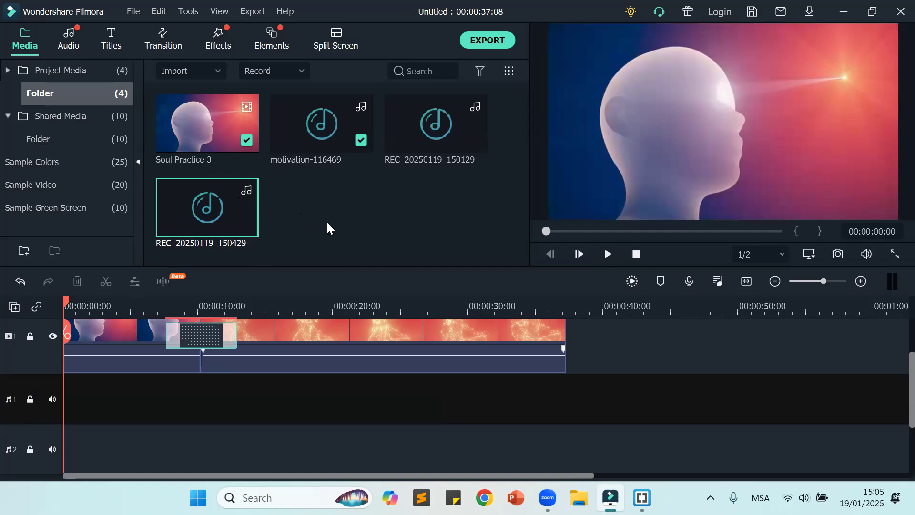
Step: Place motivation-116469 at the start of audio track 1, split it at the video's end (00:00:37:07), and delete the excess
drag(306, 125, 61, 398)
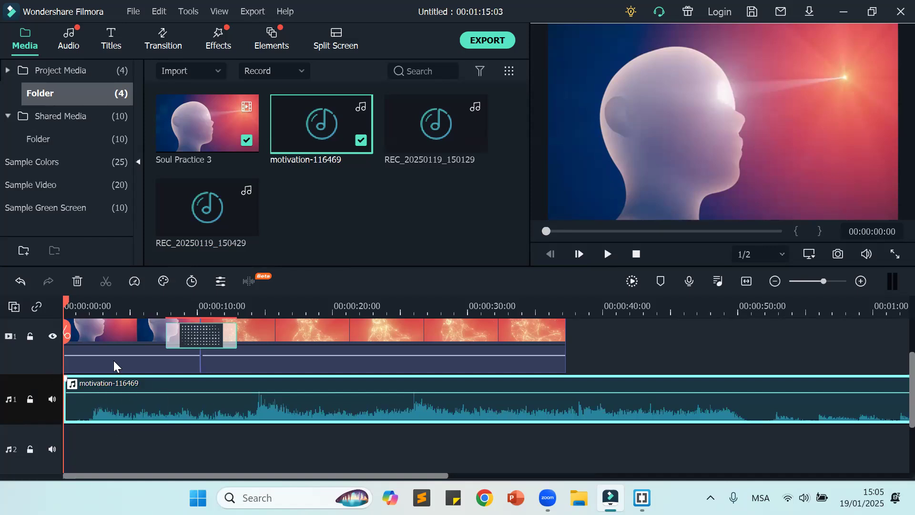
drag(68, 299, 567, 368)
click(564, 336)
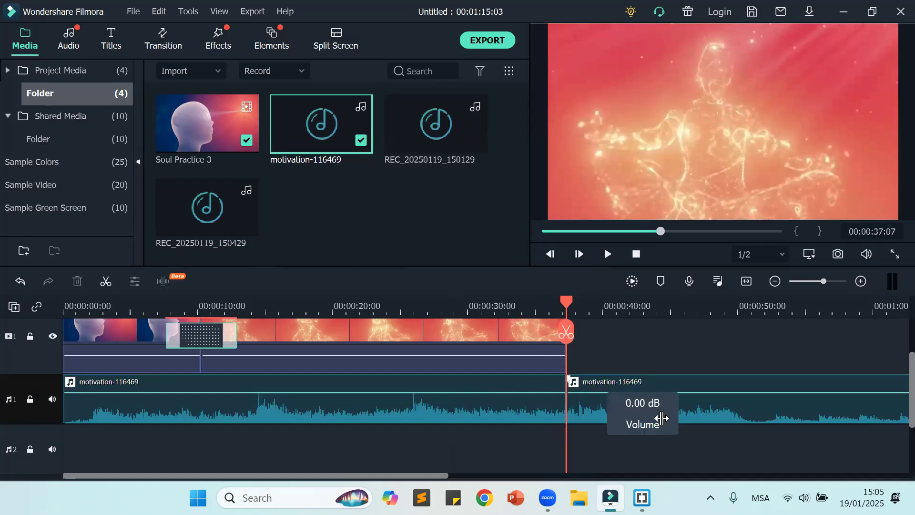
click(748, 418)
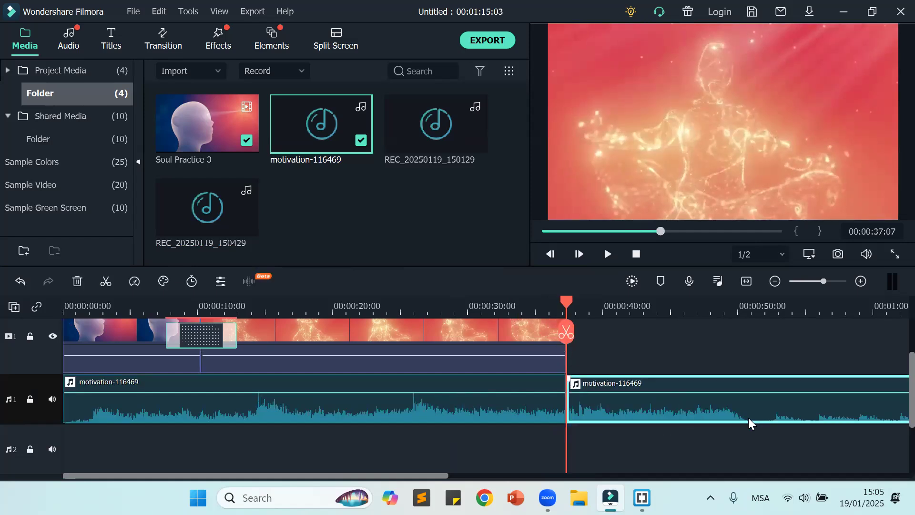
key(Delete)
Step: Play the project from the start through the transition to check the background music
drag(553, 309, 62, 357)
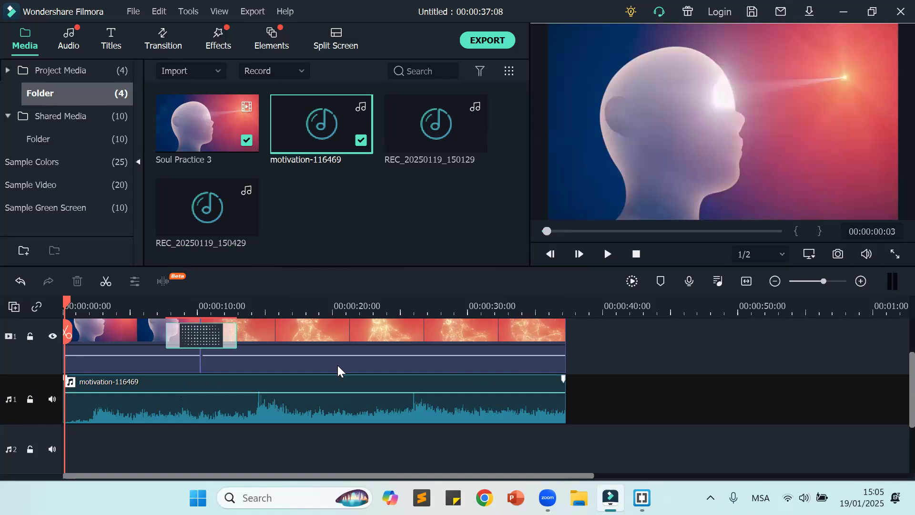
click(609, 253)
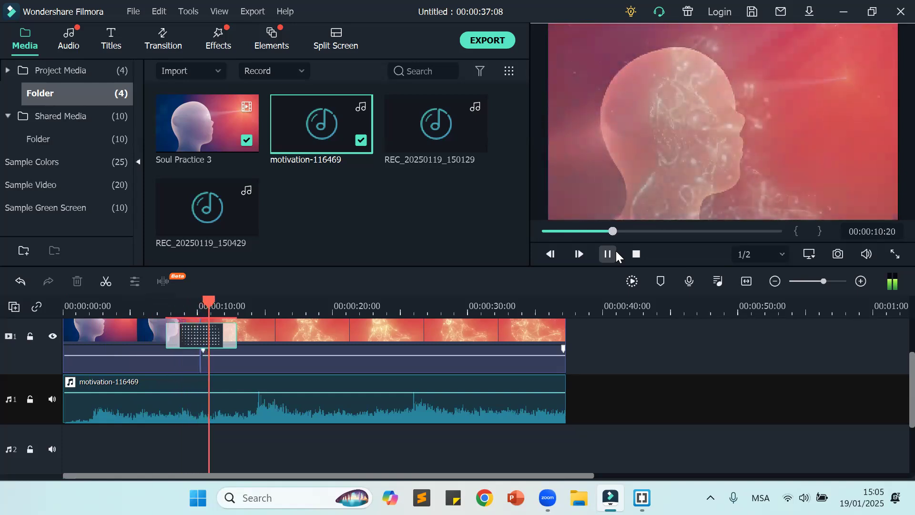
click(614, 250)
Step: Place REC_20250119_150429 at the start of audio track 2, play it together with the music, and remove it again
drag(241, 220, 31, 453)
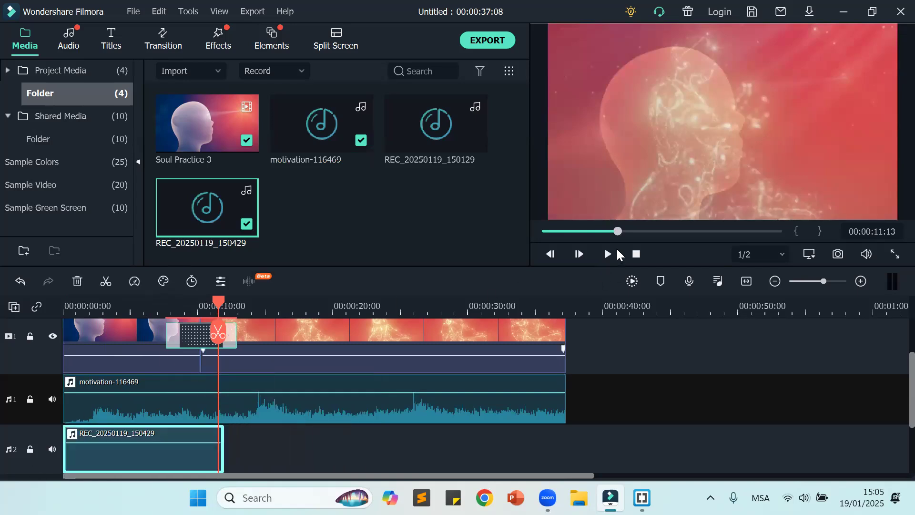
click(636, 253)
click(613, 252)
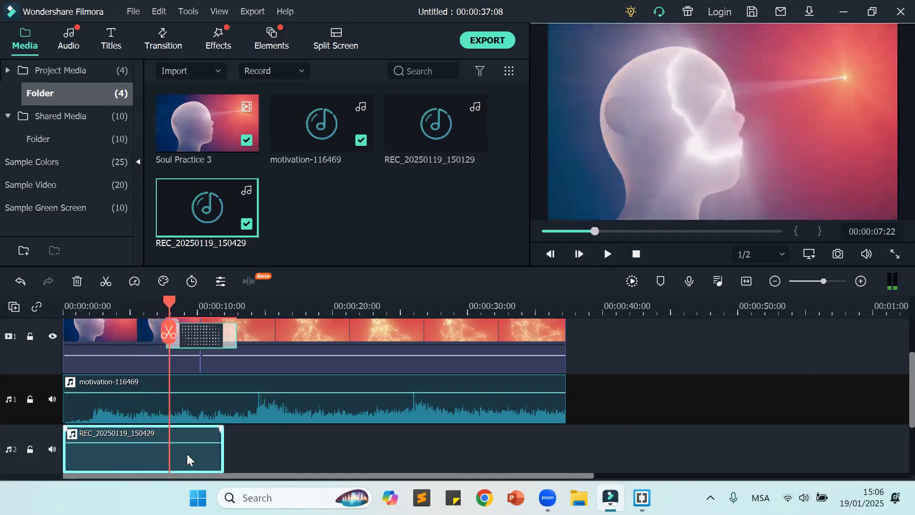
key(Delete)
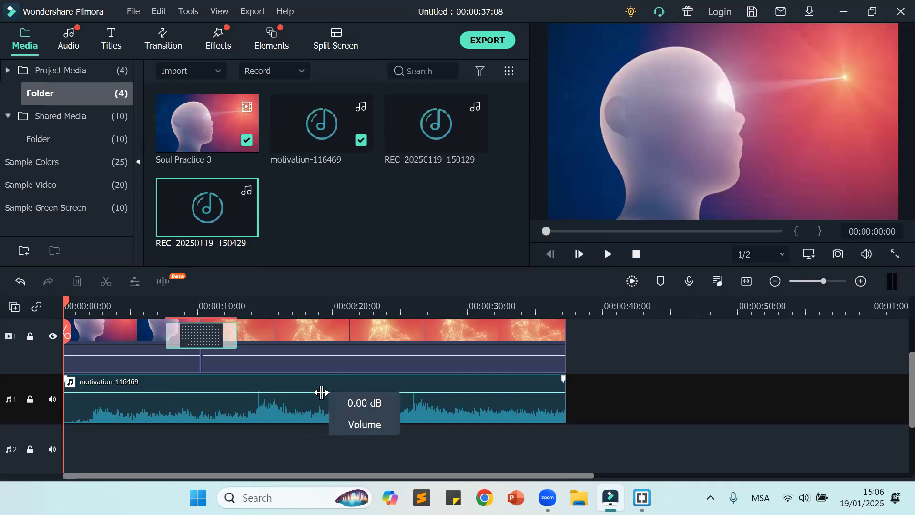
Step: Try lower and higher volumes for the motivation-116469 clip, set it slightly below 0 dB, and play the project
drag(317, 390, 338, 395)
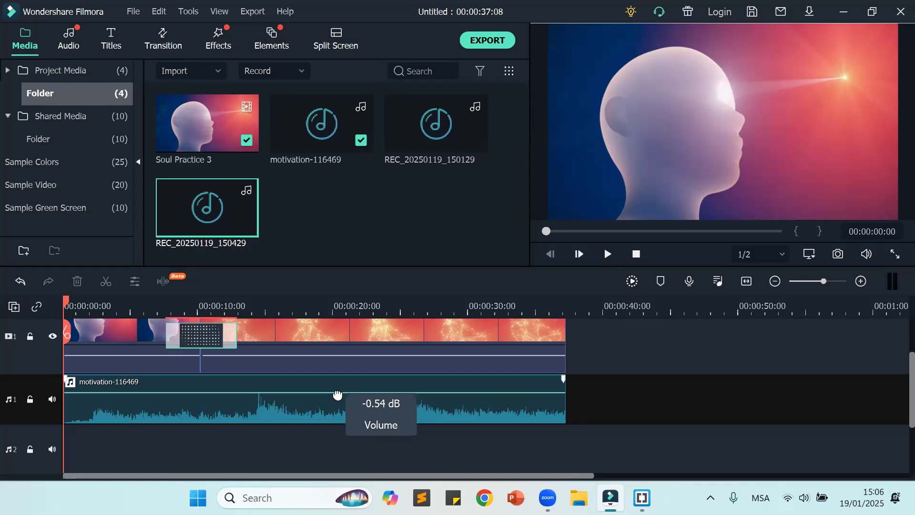
drag(338, 395, 337, 389)
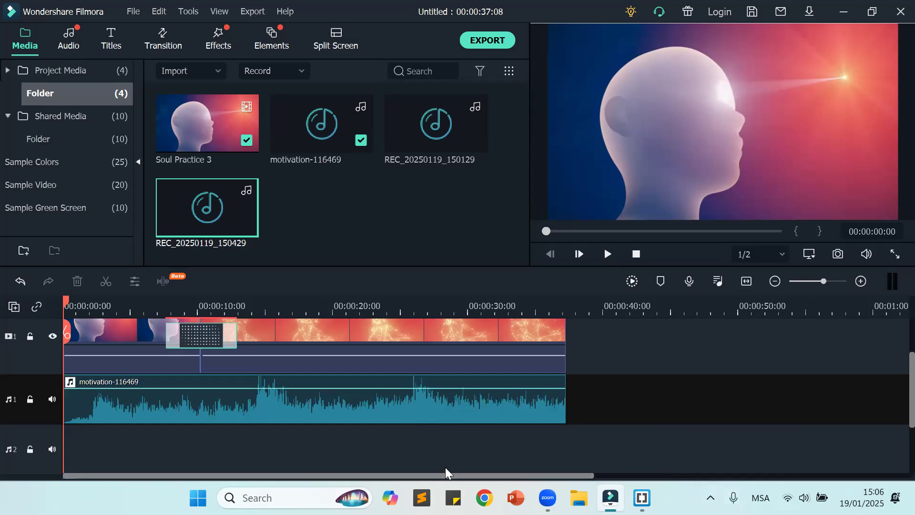
mouse_move(369, 391)
drag(369, 391, 366, 396)
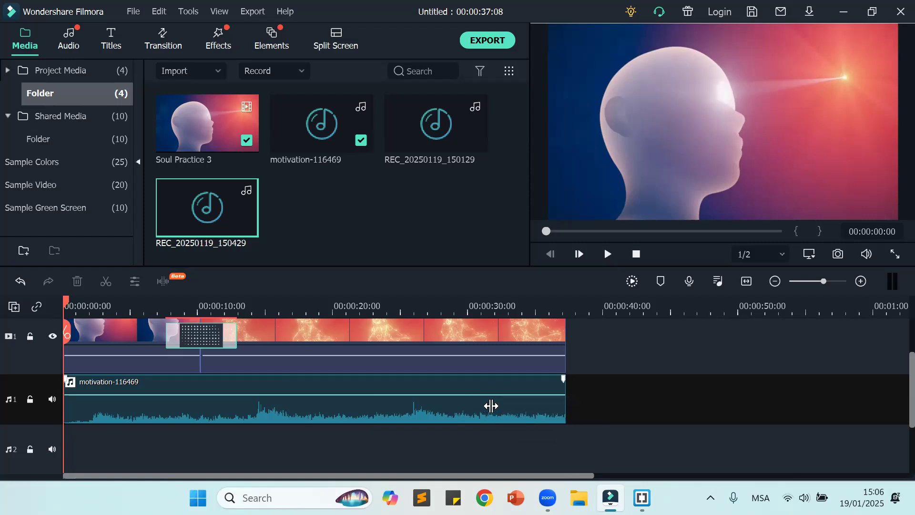
click(607, 253)
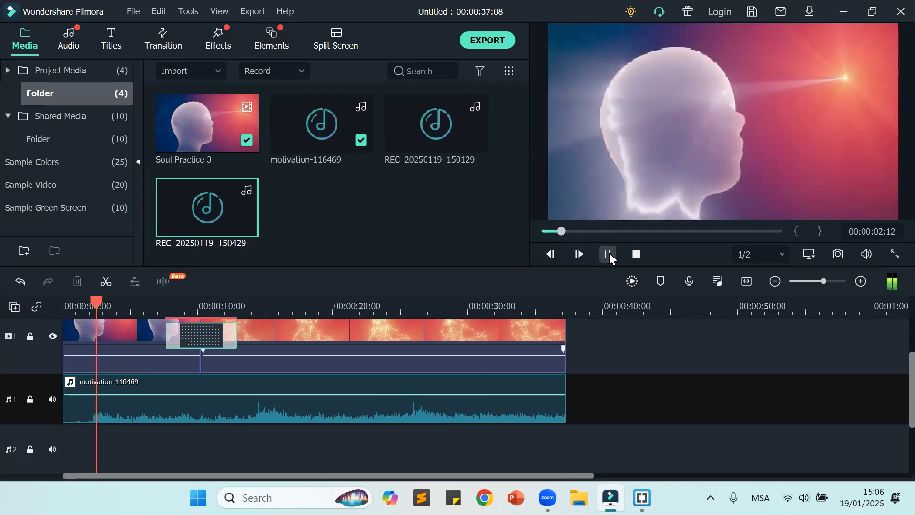
Step: Pause the playback, open the PC screen recorder, and minimize the Brackets window covering the project
click(609, 255)
click(294, 67)
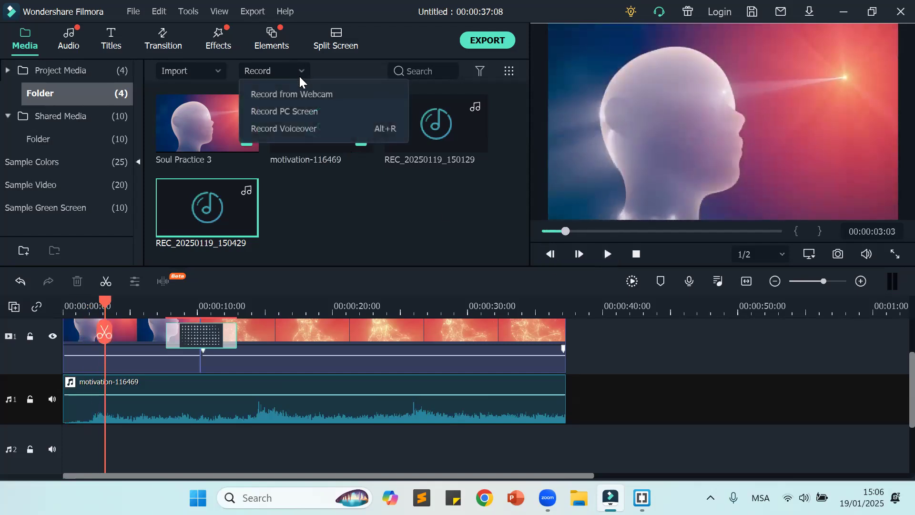
click(299, 113)
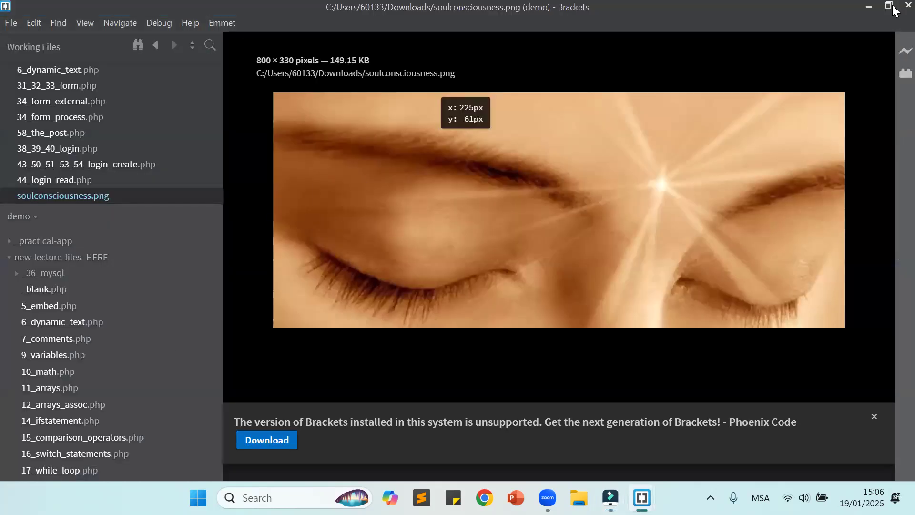
click(893, 8)
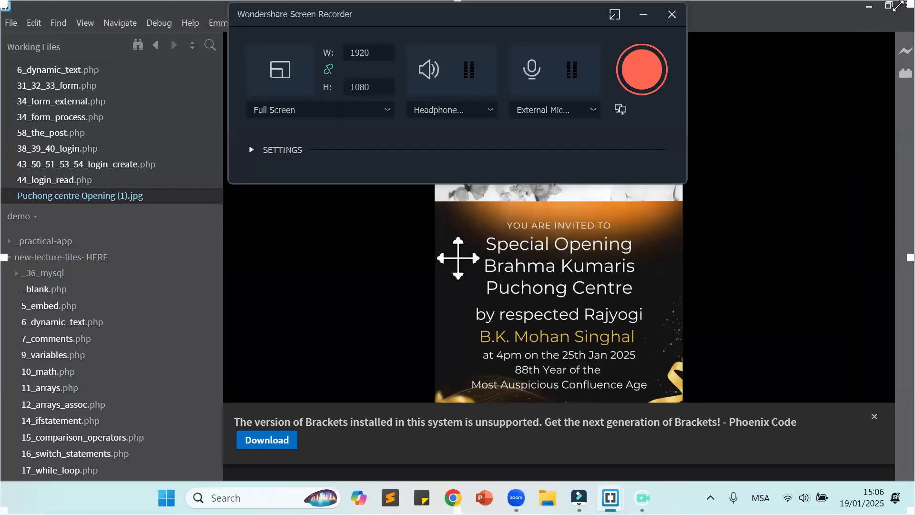
click(897, 6)
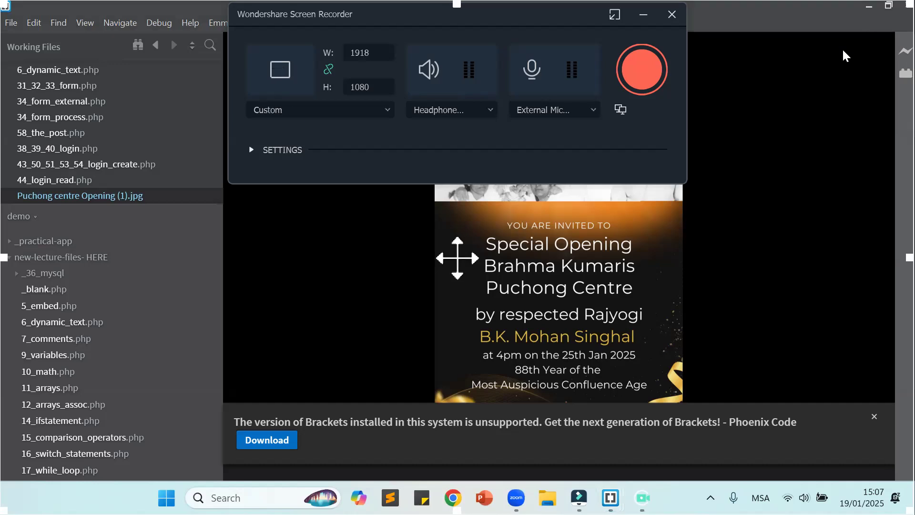
click(872, 5)
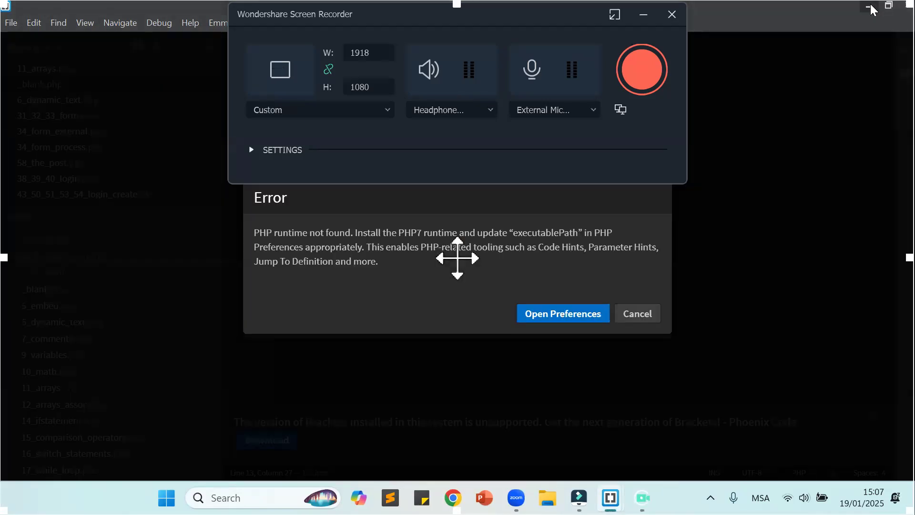
click(870, 8)
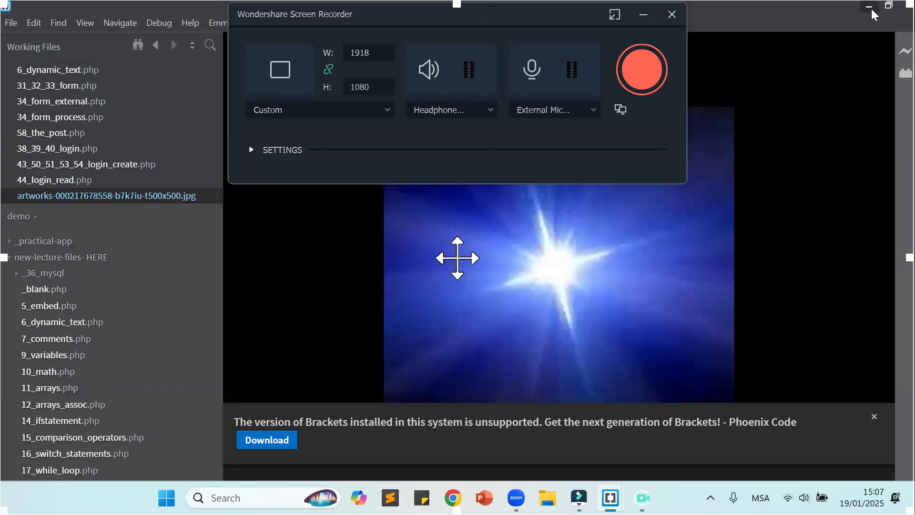
click(871, 8)
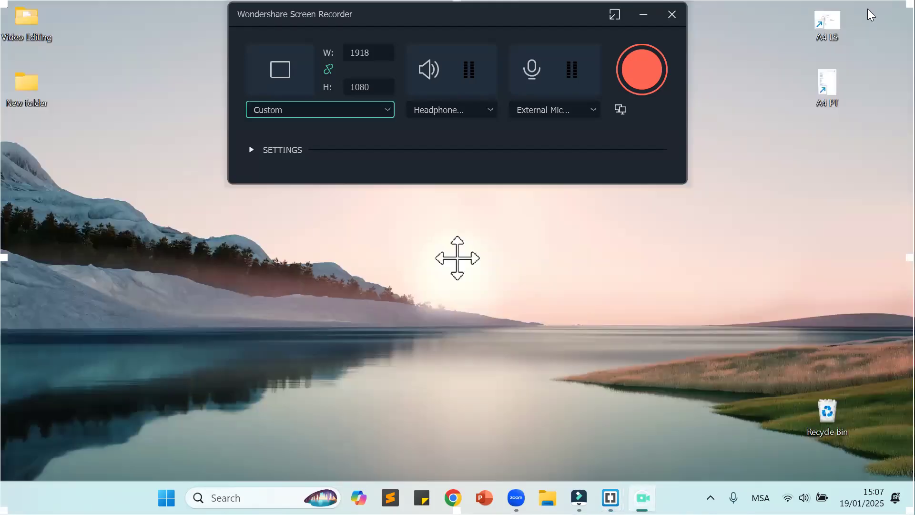
Step: Switch to Filmora behind the recorder, return the playhead to the project's start, and start the screen recording
click(579, 497)
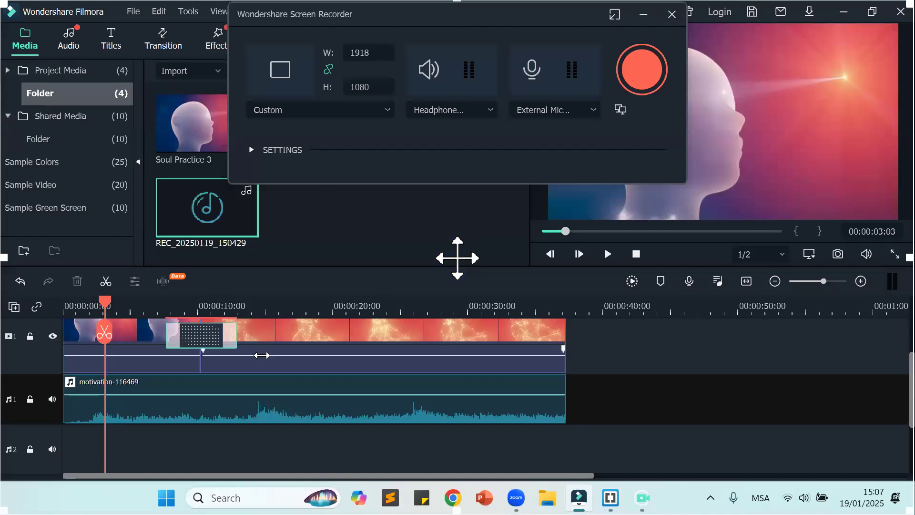
drag(105, 303, 40, 321)
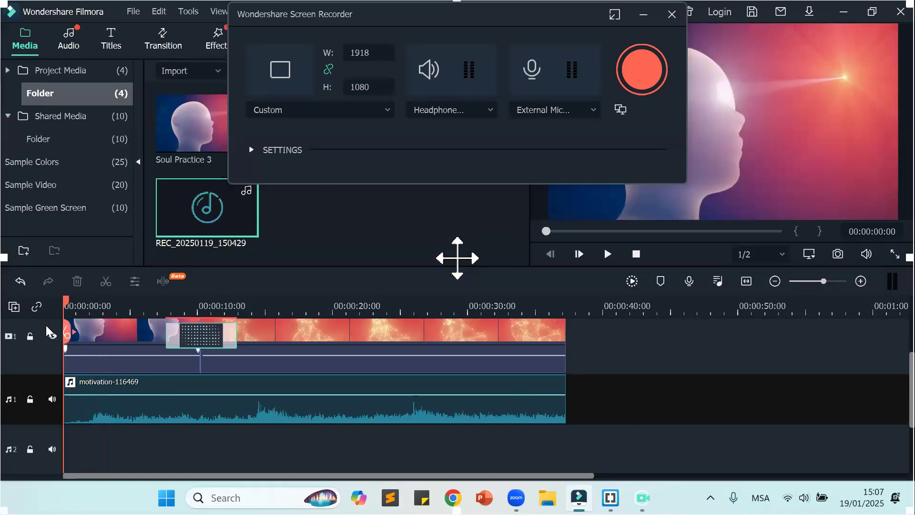
click(644, 73)
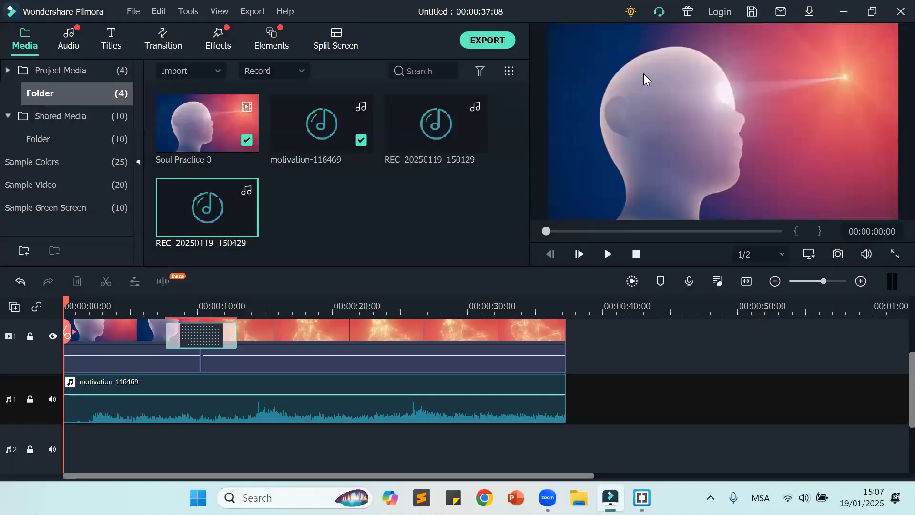
Step: Play the project while lowering the motivation-116469 clip to -11.14 dB, stop playback, and raise the clip's volume again
click(608, 255)
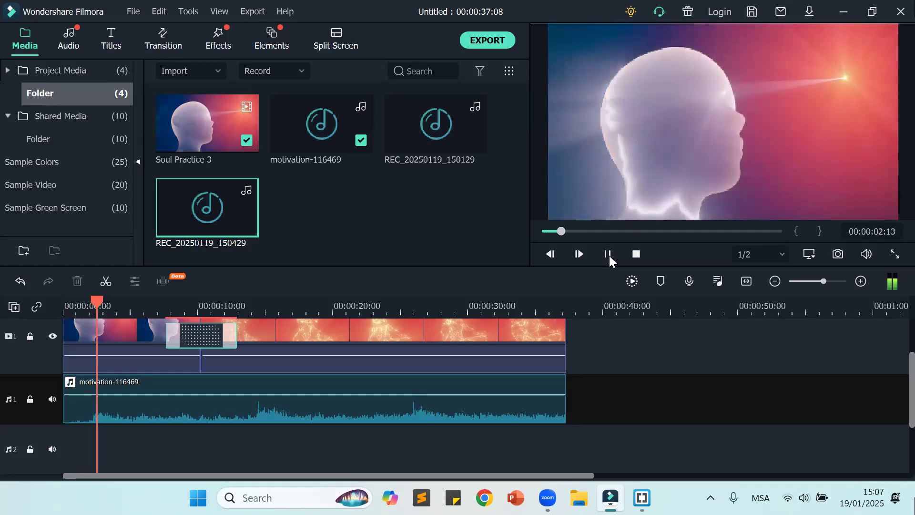
drag(496, 392, 498, 405)
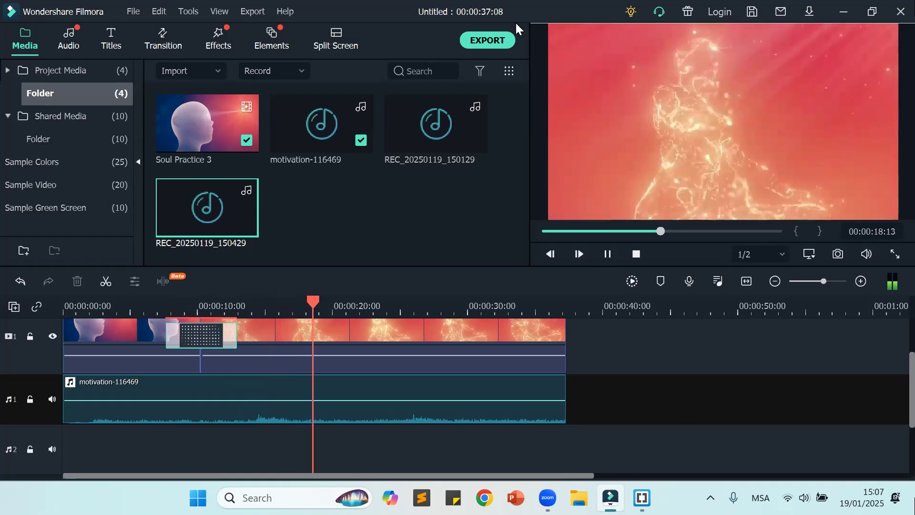
key(super+i)
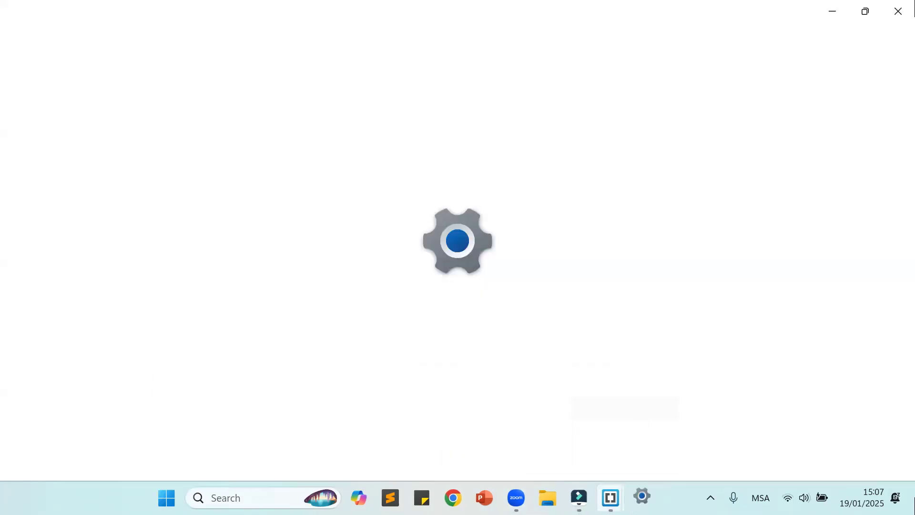
mouse_move(579, 498)
click(570, 439)
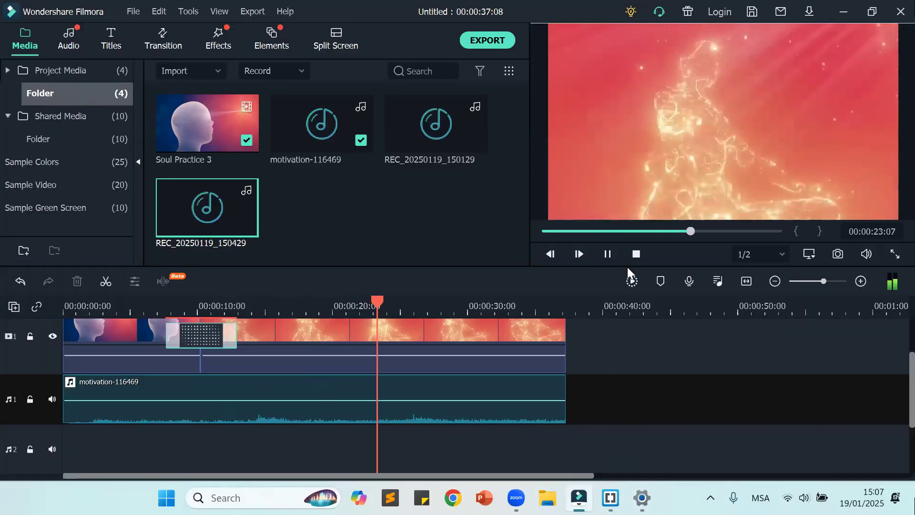
click(641, 252)
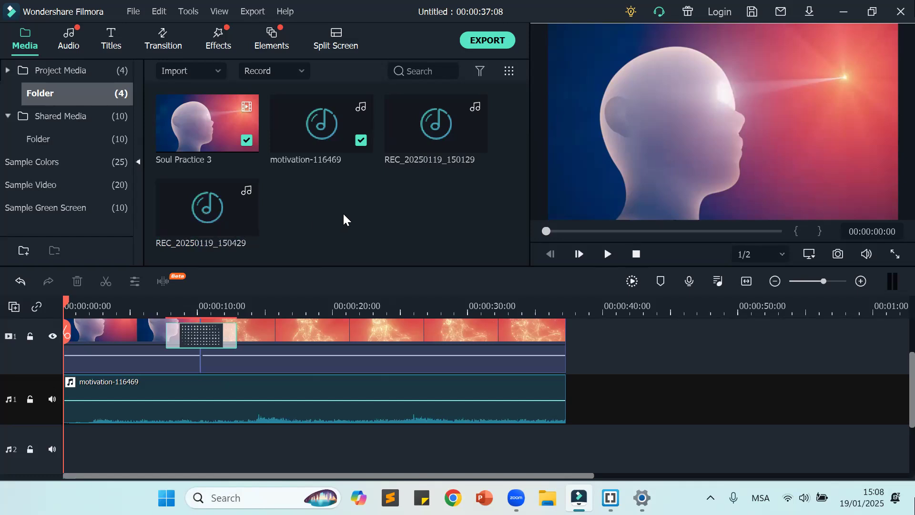
mouse_move(435, 397)
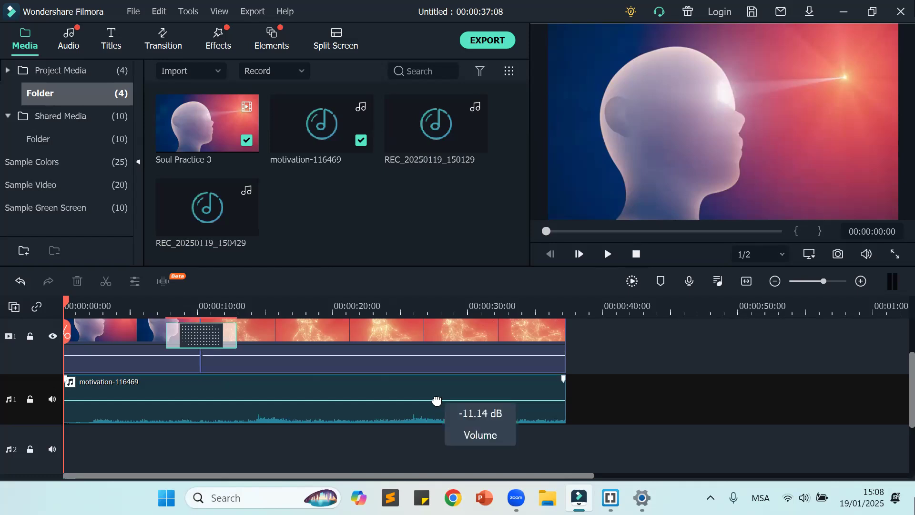
drag(437, 396, 437, 392)
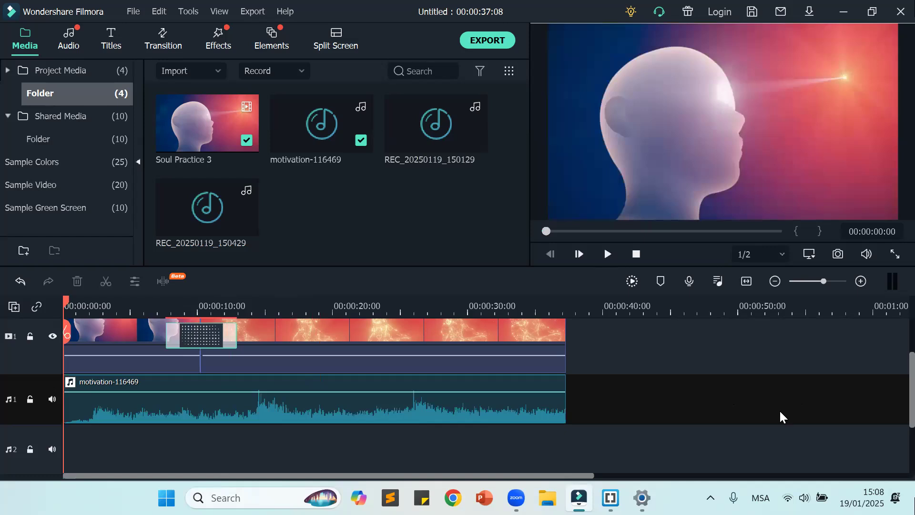
Step: Place the favorite title Basic 6 at the start of the timeline, above the first Soul Practice 3 segment
scroll(780, 417, up, 1)
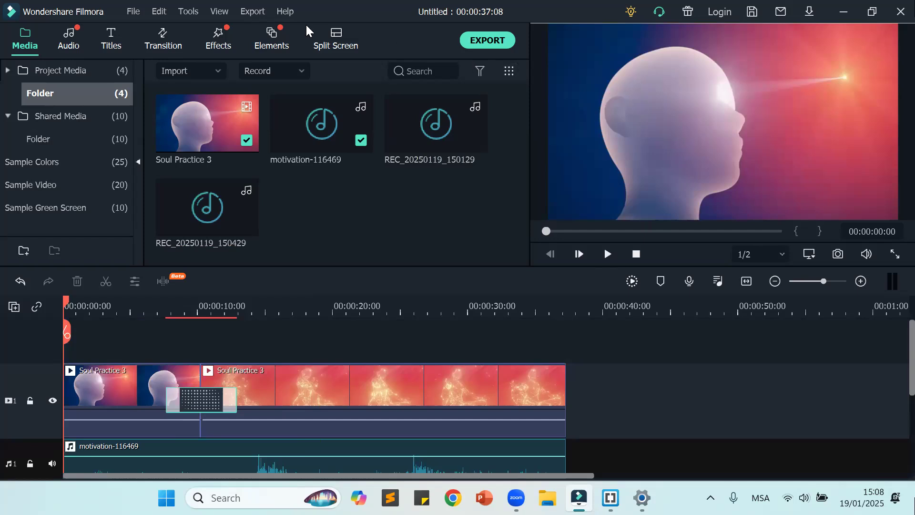
click(112, 45)
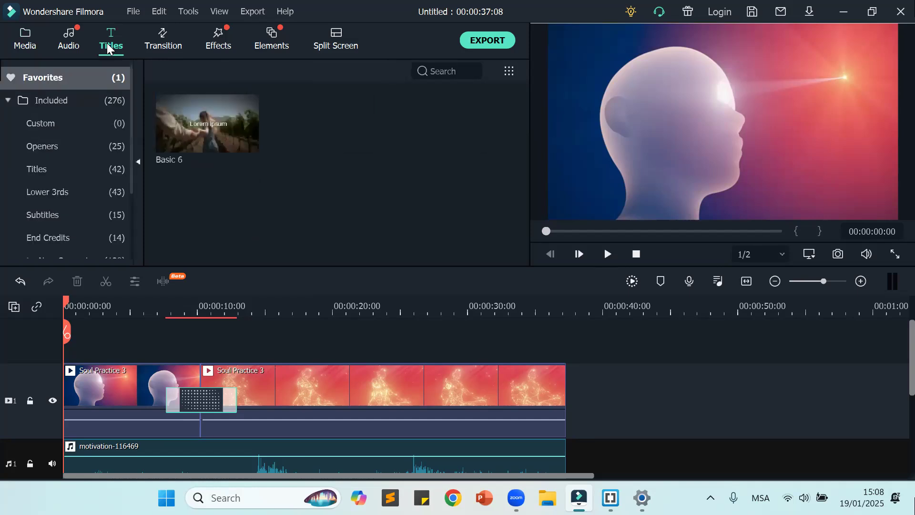
mouse_move(204, 142)
click(195, 125)
drag(199, 130, 72, 348)
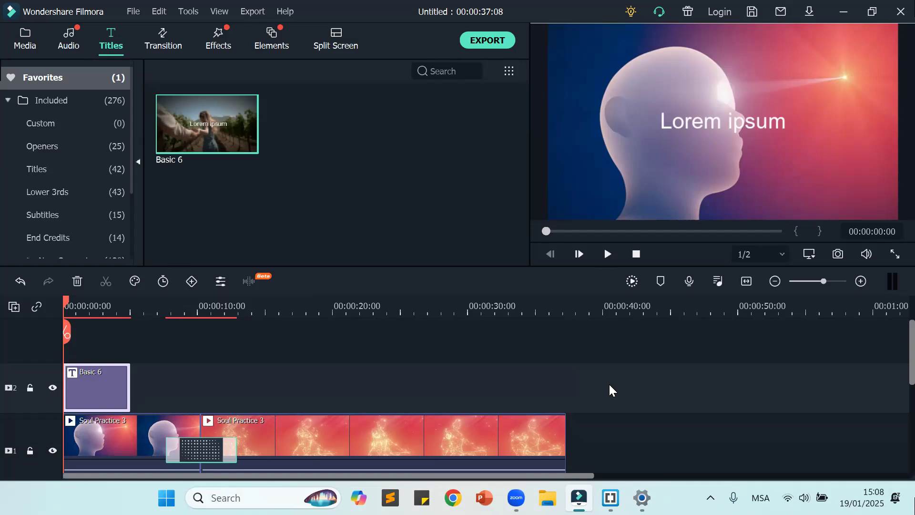
Step: Preview the REC_20250119_150429 recording and delete it from the project media
click(15, 40)
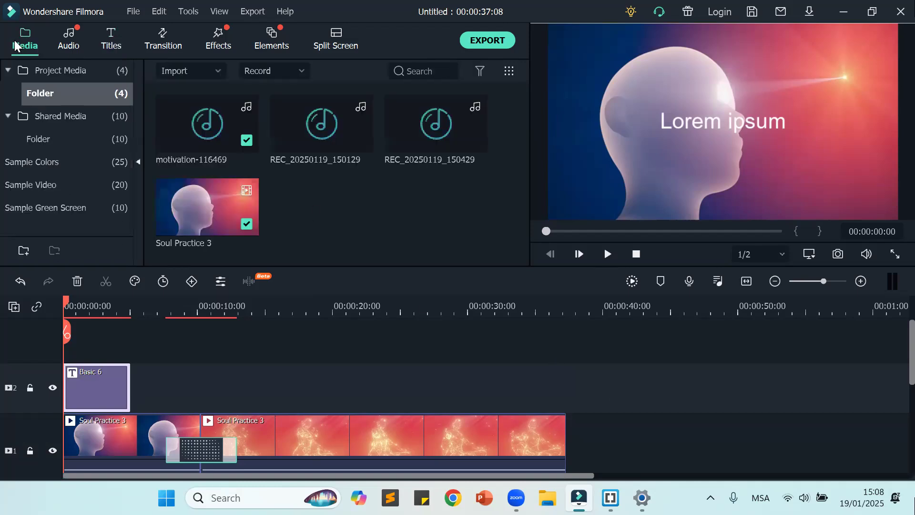
double_click(427, 138)
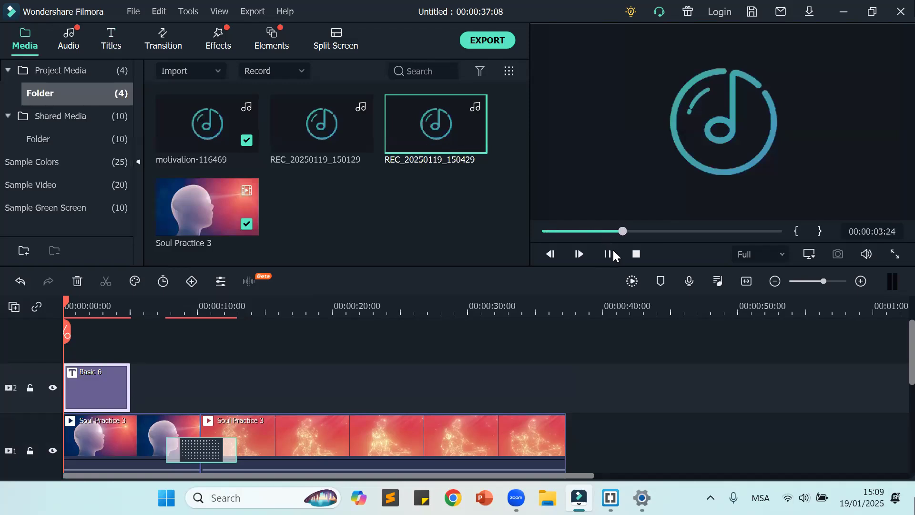
click(634, 254)
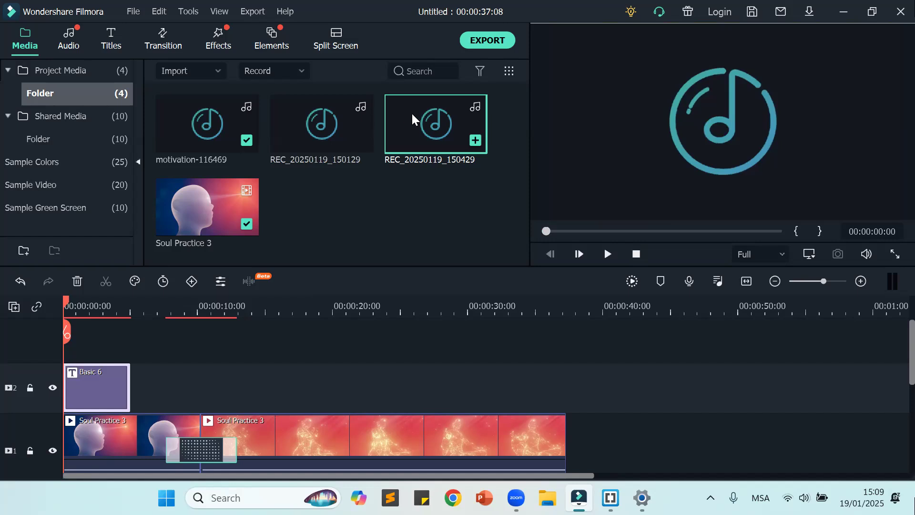
key(Delete)
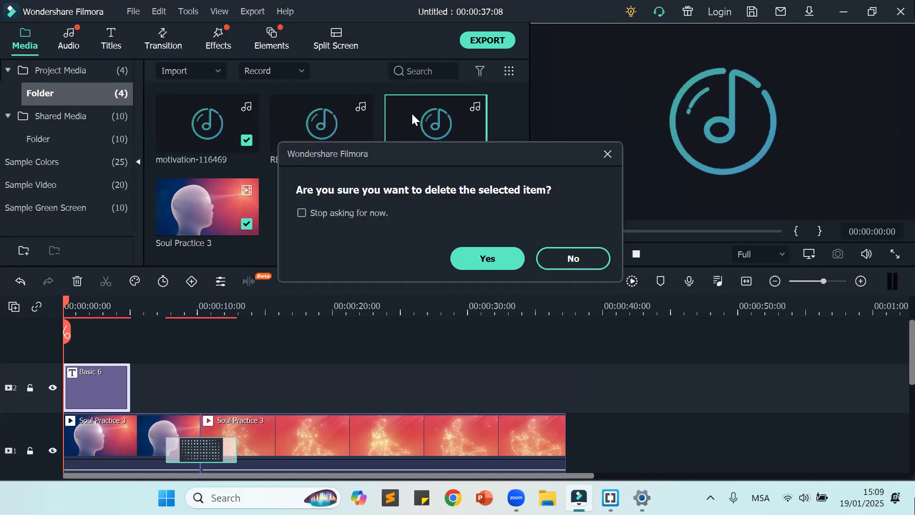
click(482, 258)
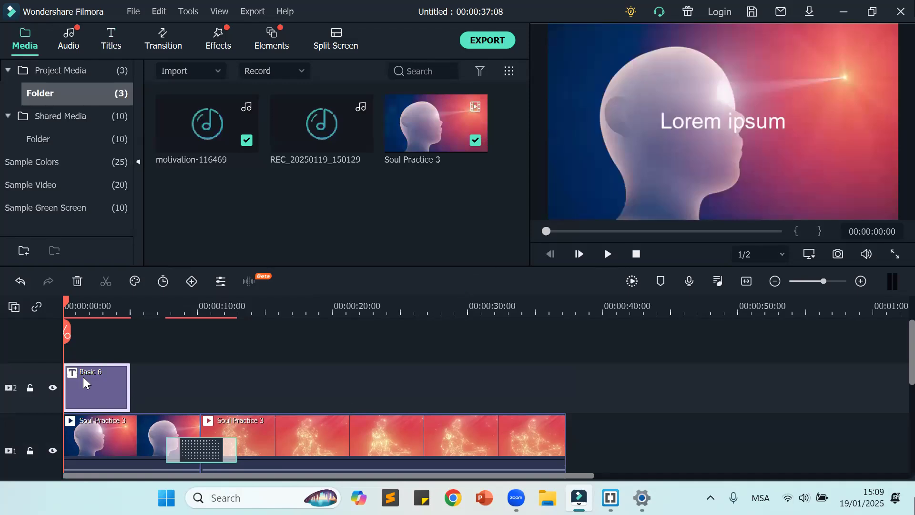
Step: Move the Lorem ipsum title to the lower-right corner of the video frame, then delete the title clip from video track 2
click(731, 125)
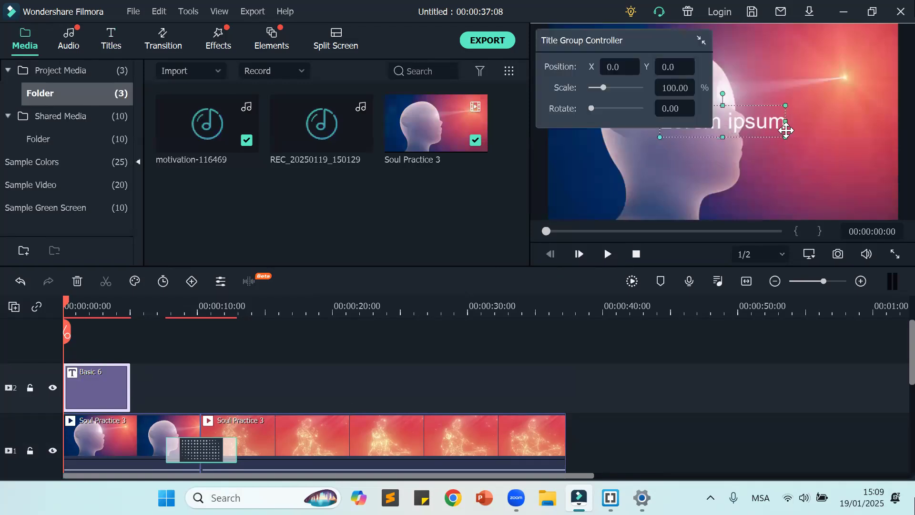
click(698, 43)
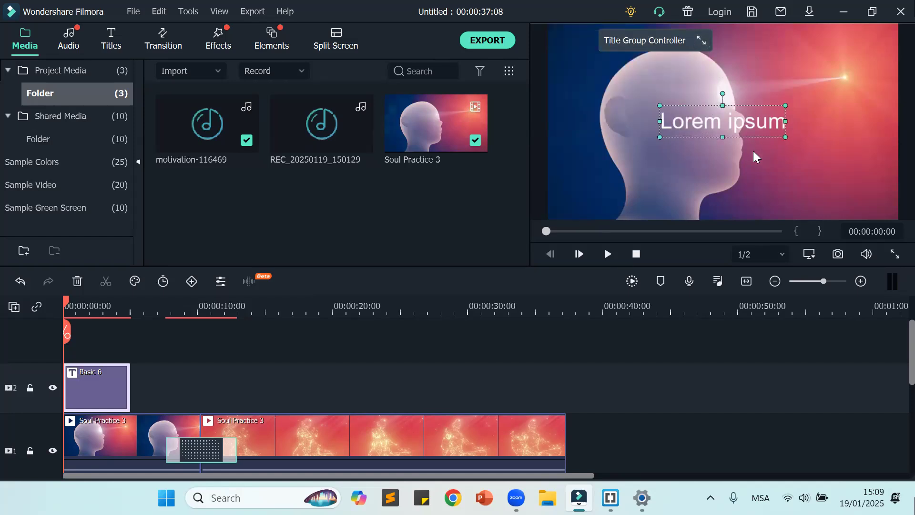
click(737, 142)
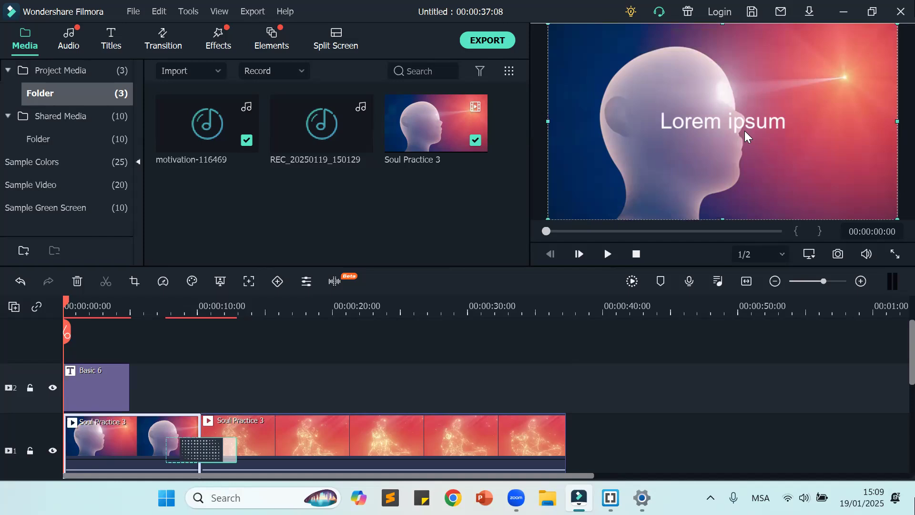
click(745, 125)
drag(718, 153, 836, 192)
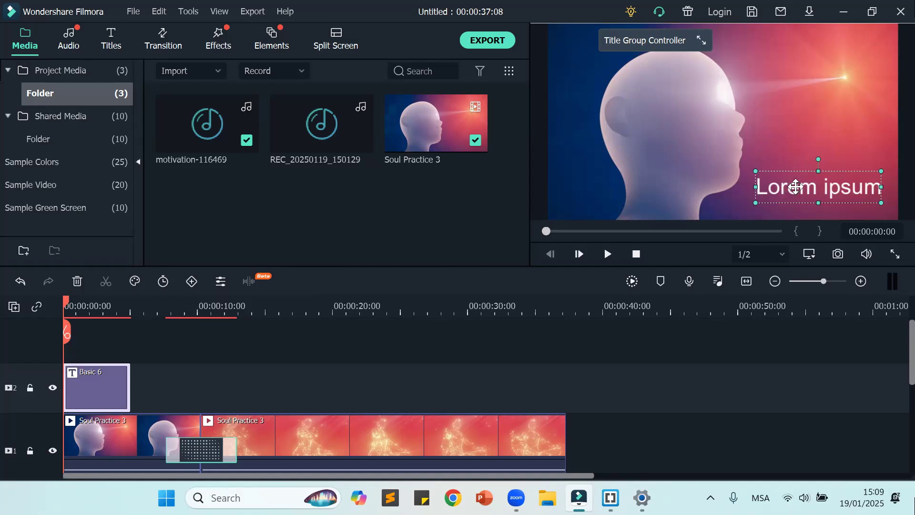
click(453, 350)
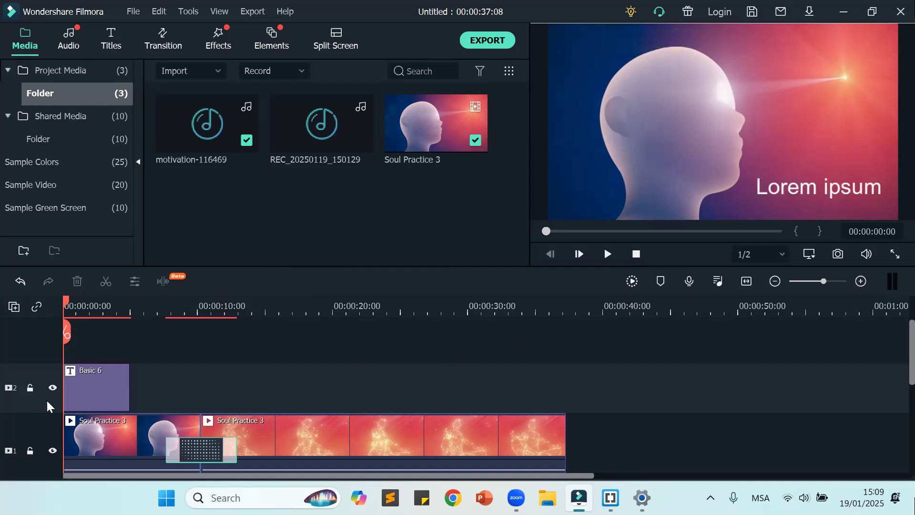
click(115, 392)
key(Delete)
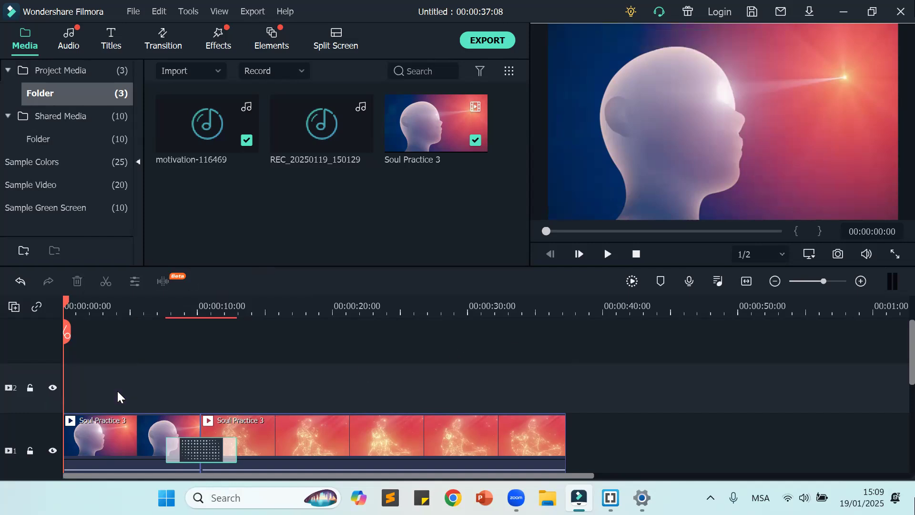
Step: Add the Basic 6 title again at the start of video track 2
click(115, 47)
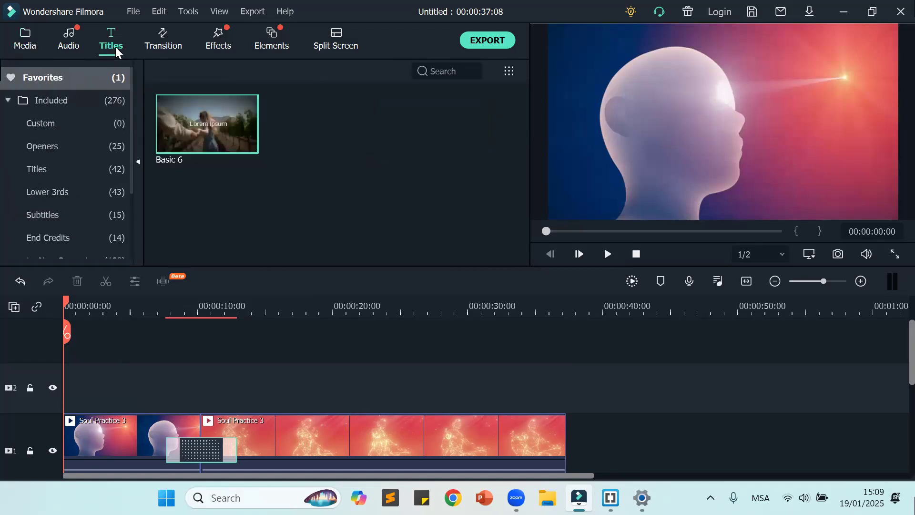
drag(193, 127, 55, 403)
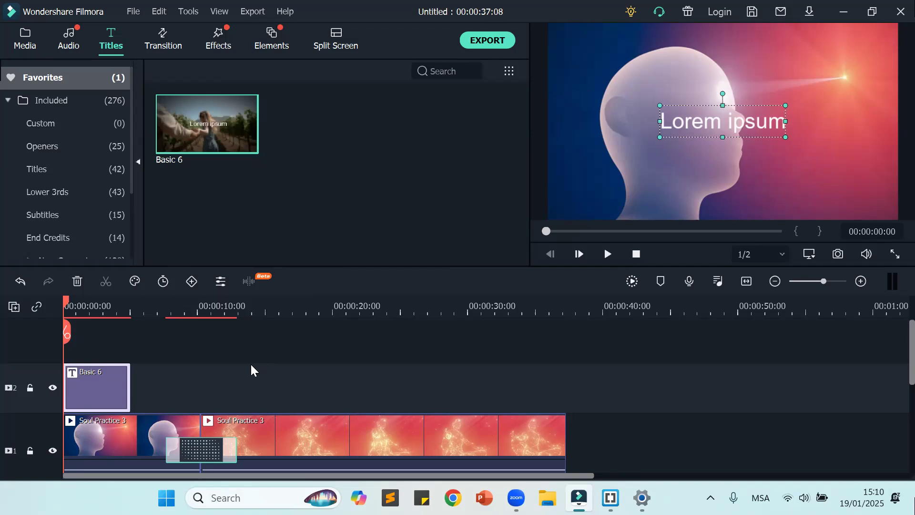
scroll(245, 371, down, 2)
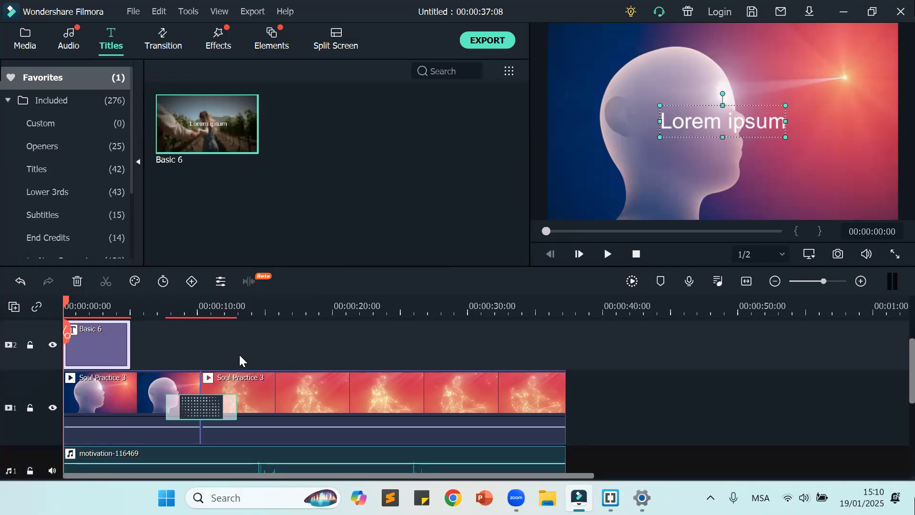
scroll(243, 357, up, 1)
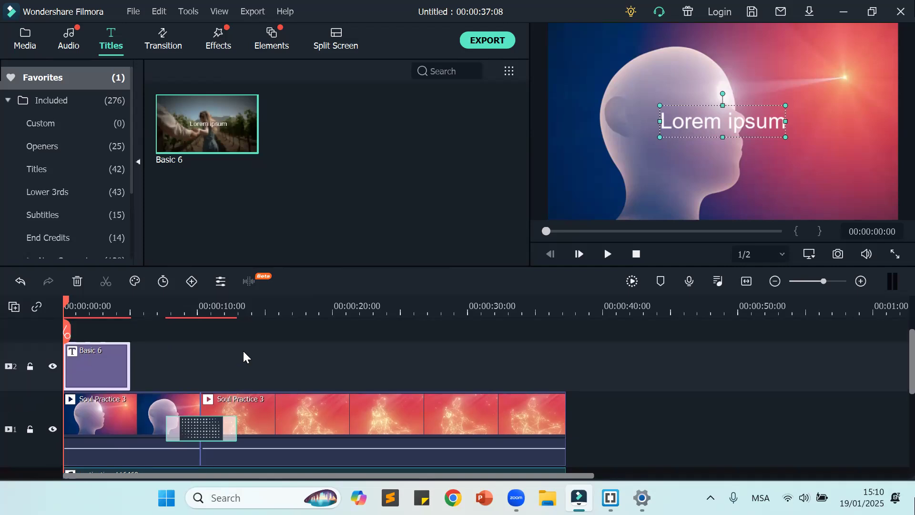
Step: Move the Lorem ipsum title to the lower-right corner of the video frame
drag(685, 137, 785, 205)
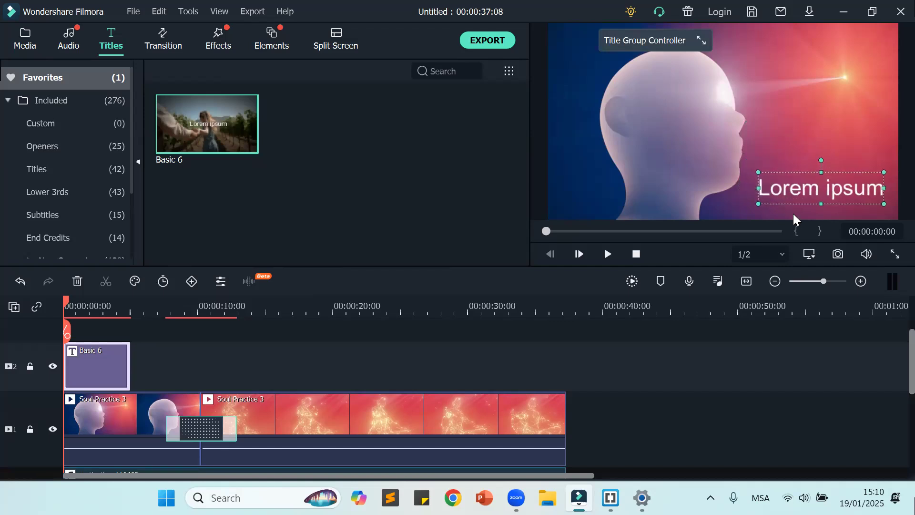
double_click(801, 186)
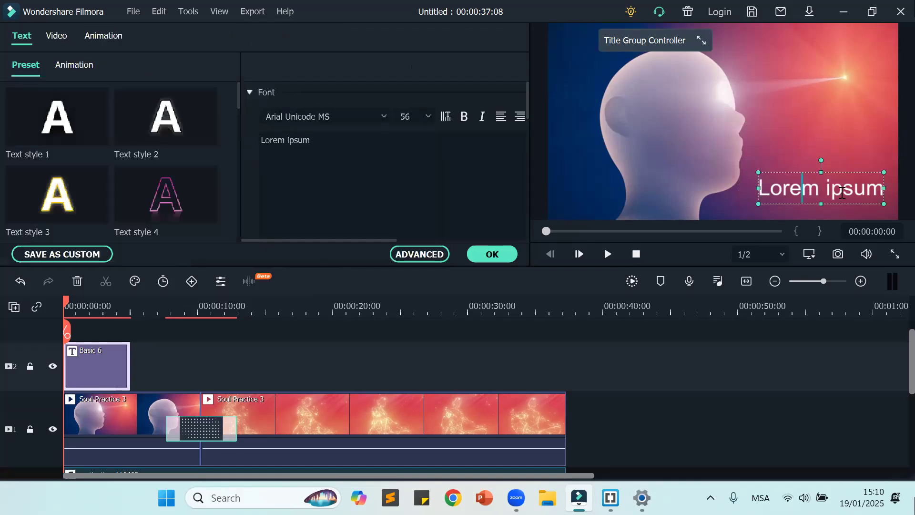
click(500, 254)
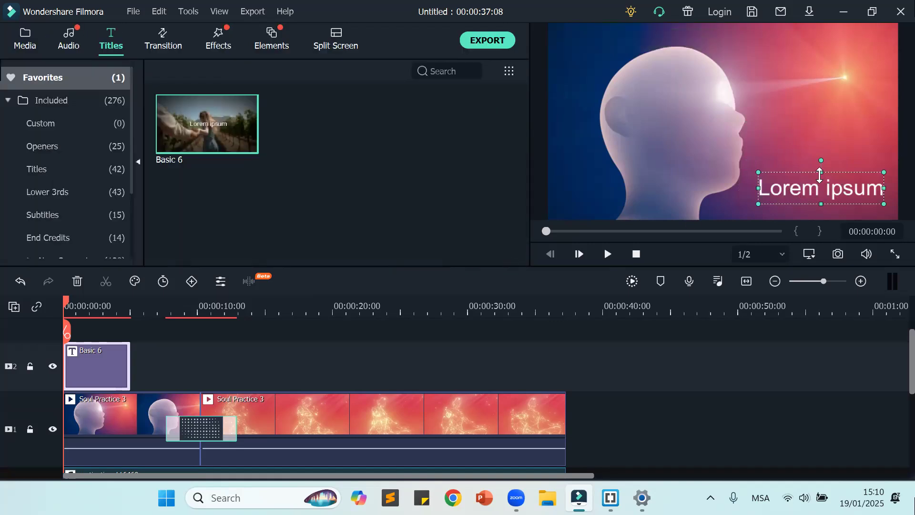
Step: Replace the title's Lorem ipsum text with "I am a soul"
double_click(817, 189)
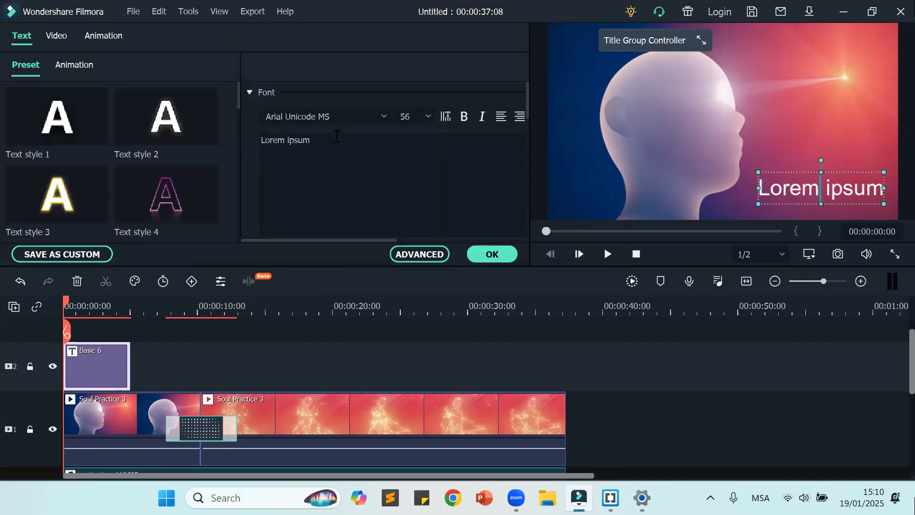
drag(334, 142, 262, 138)
key(ctrl+a)
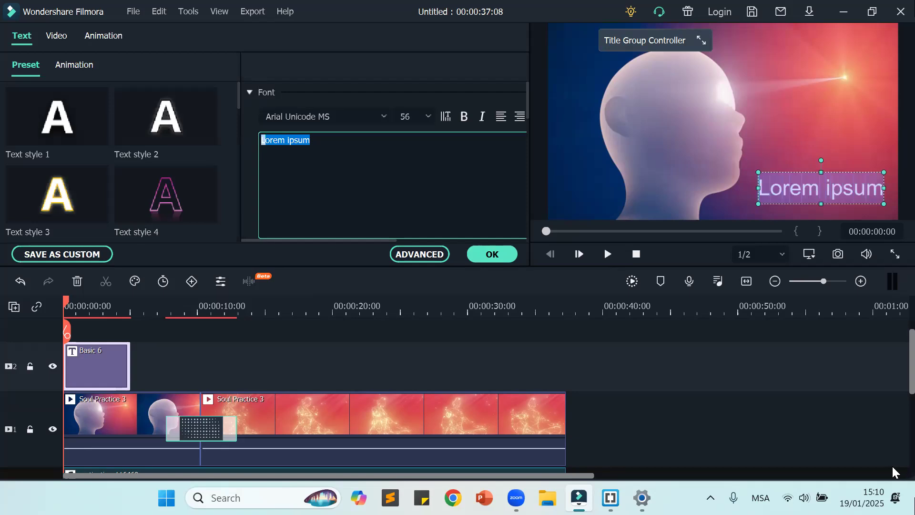
text(I am a )
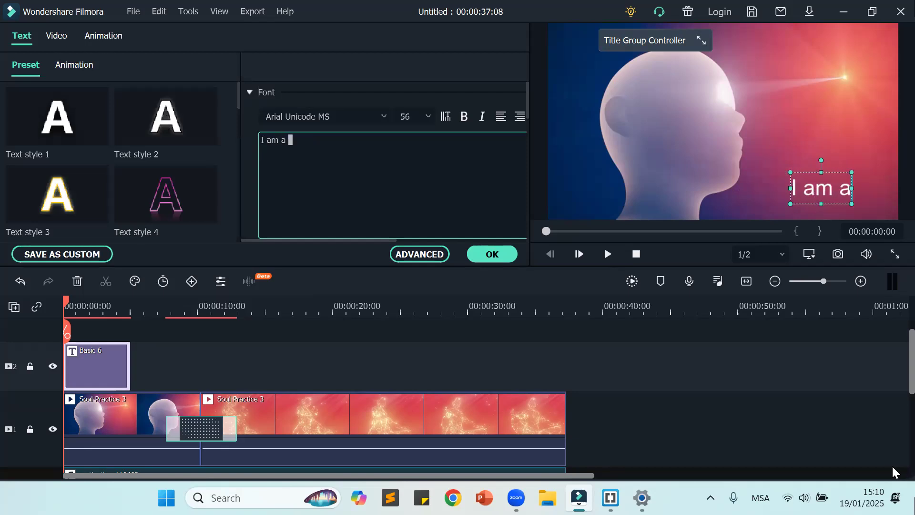
text(soul)
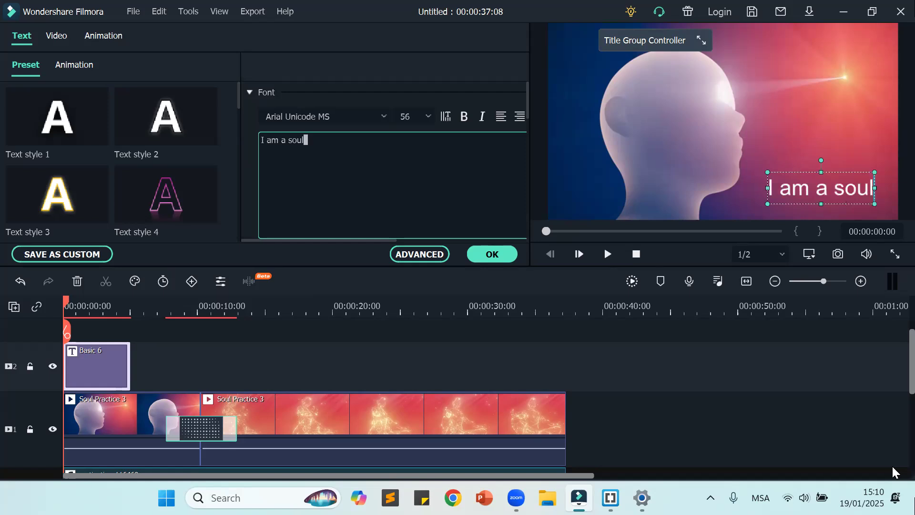
click(758, 434)
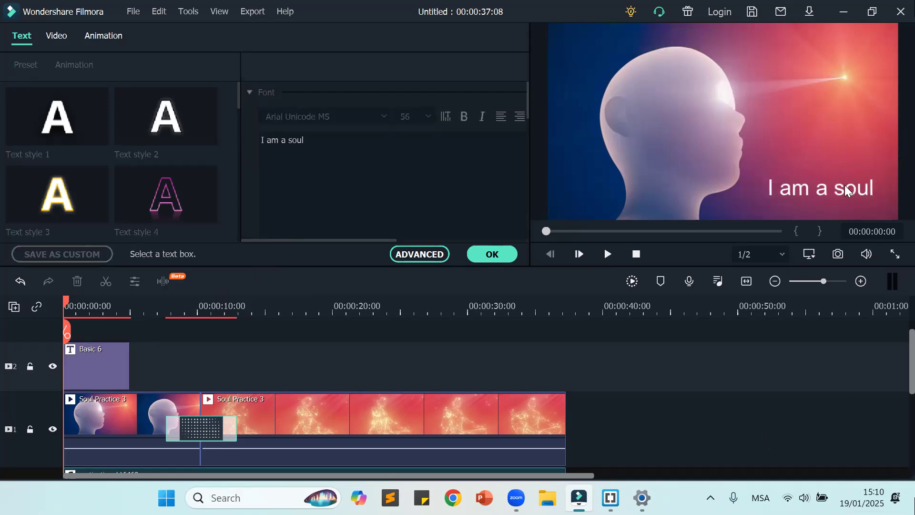
Step: Try several preset text styles, including Text style 4, 3 and 12, on the "I am a soul" title and settle on Text style 1
click(829, 196)
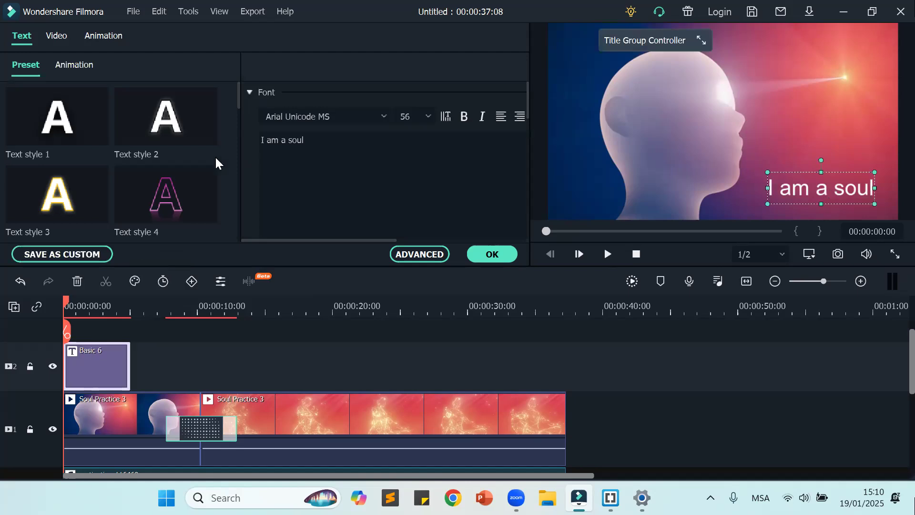
scroll(146, 160, down, 3)
mouse_move(62, 214)
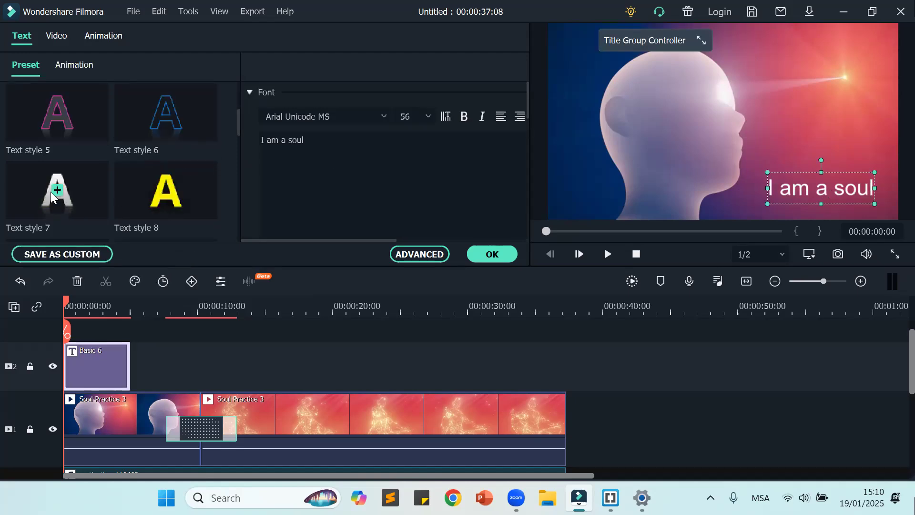
scroll(59, 141, down, 10)
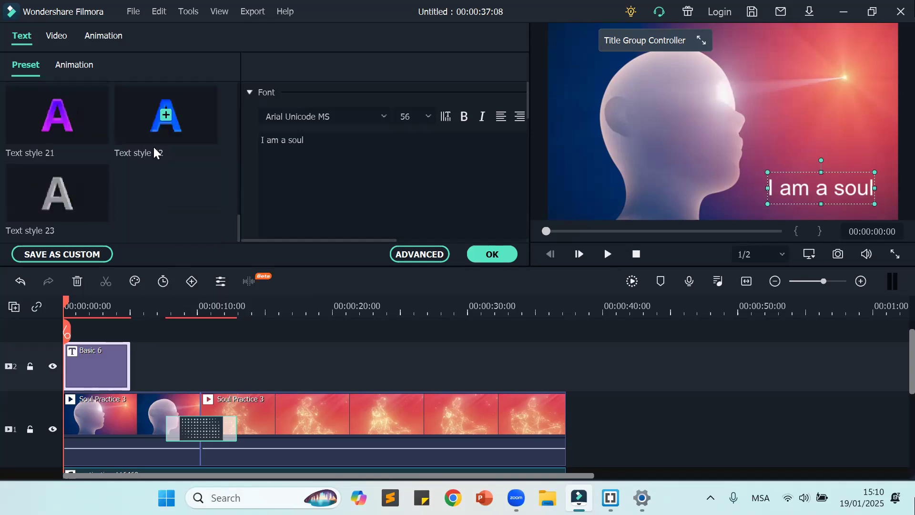
scroll(151, 143, up, 10)
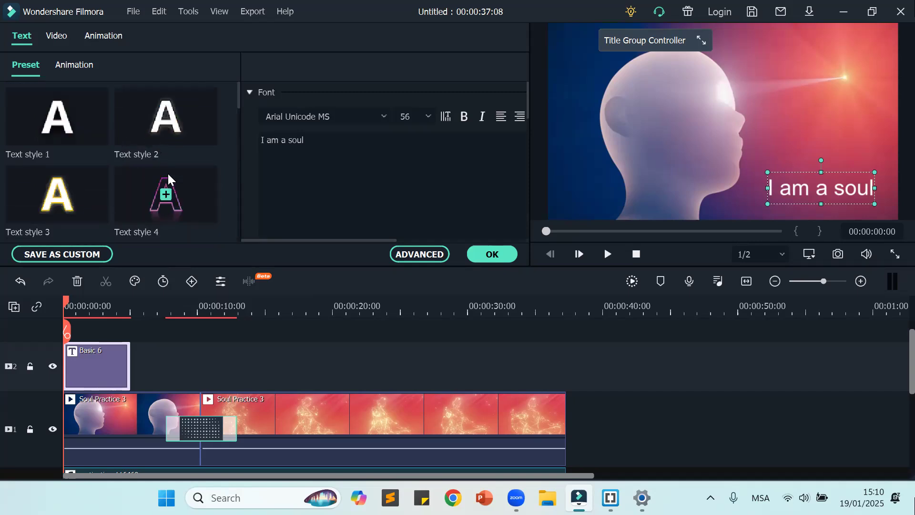
click(180, 205)
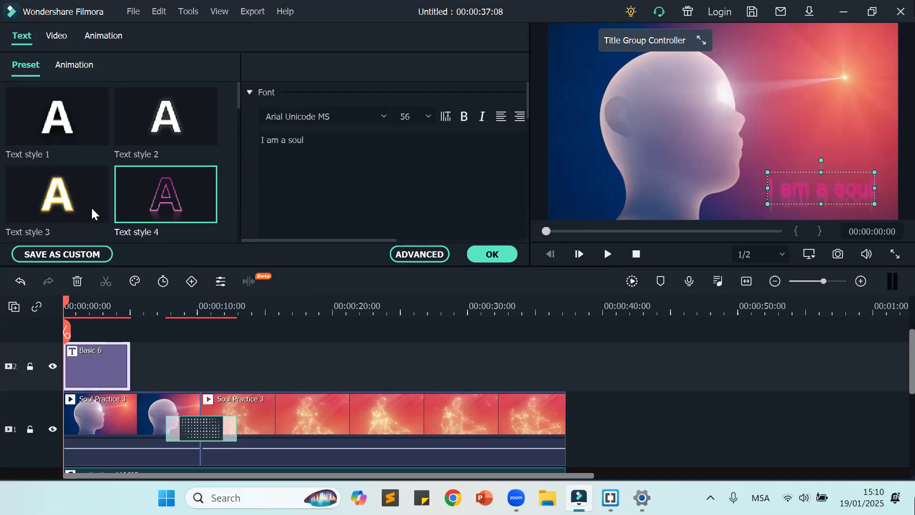
click(72, 198)
scroll(73, 198, down, 4)
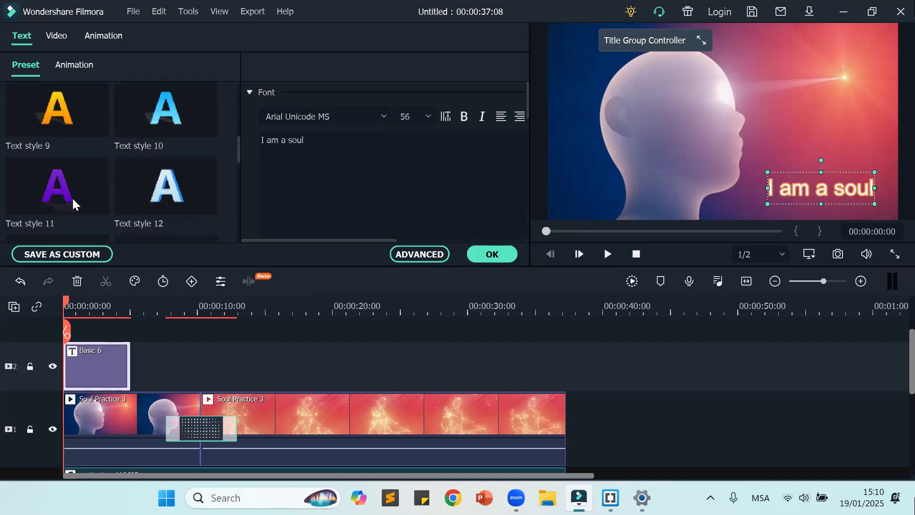
click(73, 198)
click(148, 199)
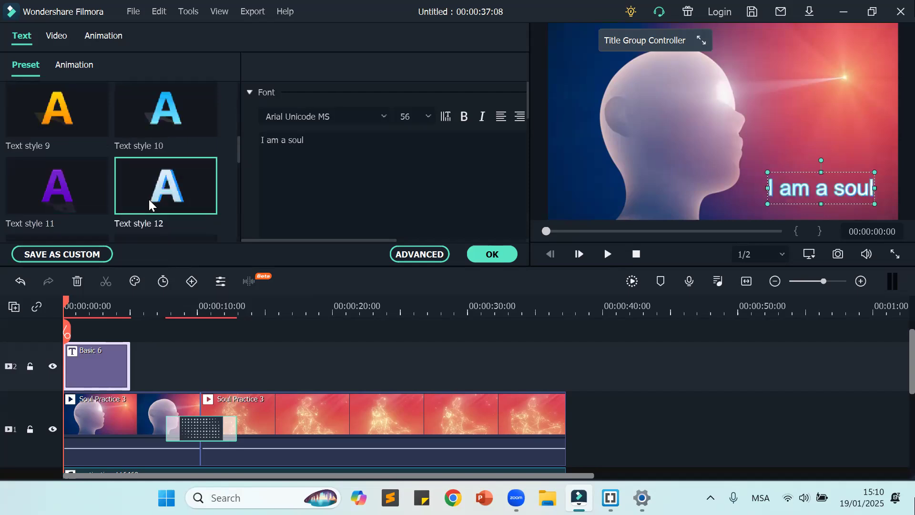
scroll(148, 199, up, 4)
click(45, 129)
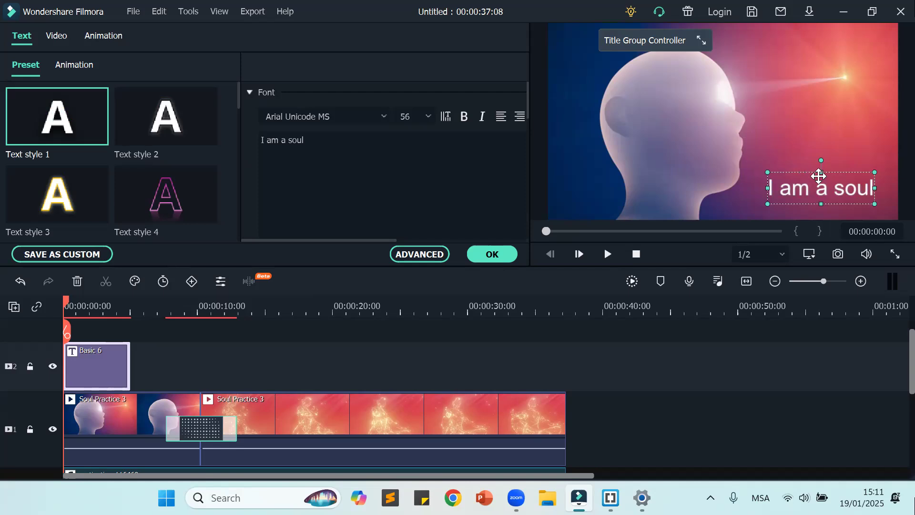
Step: Shrink the height of the "I am a soul" title in the frame and shorten its clip on video track 2 to about 3 seconds
mouse_move(821, 172)
mouse_down()
mouse_move(823, 190)
mouse_move(822, 170)
mouse_move(824, 183)
mouse_up()
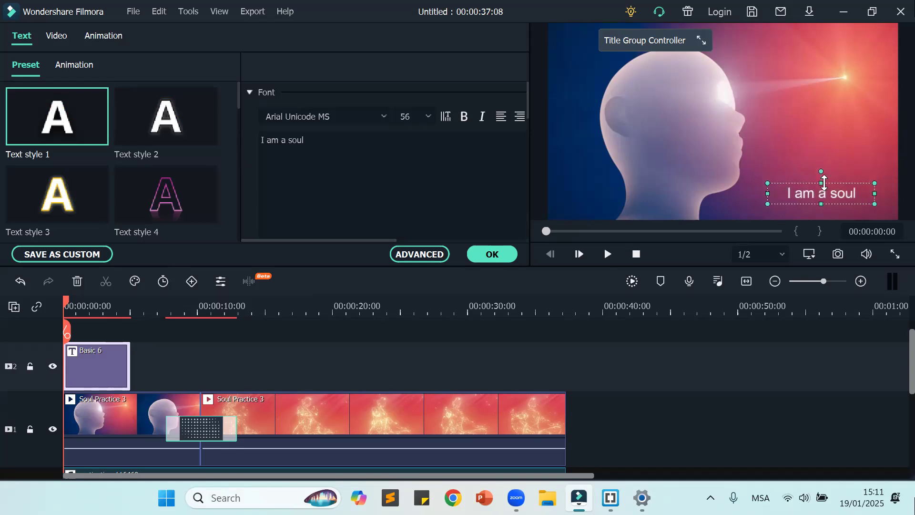
click(797, 373)
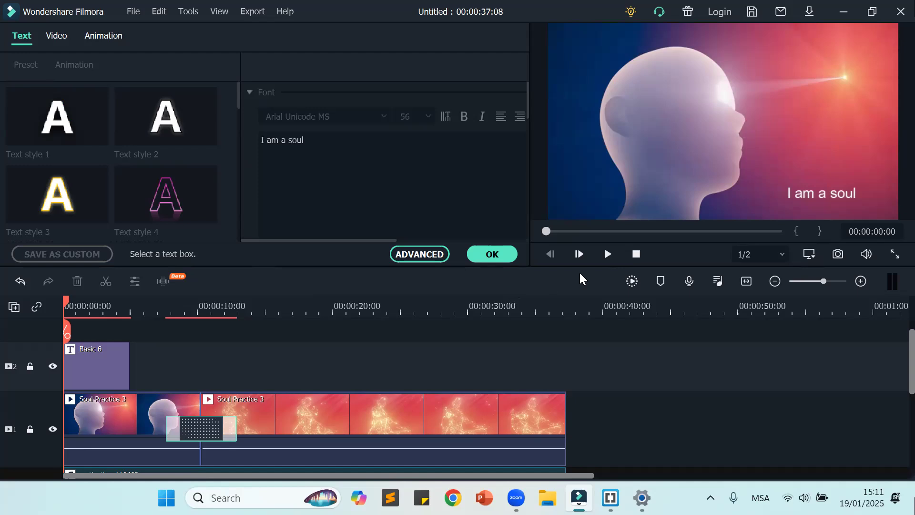
click(125, 367)
drag(129, 366, 102, 362)
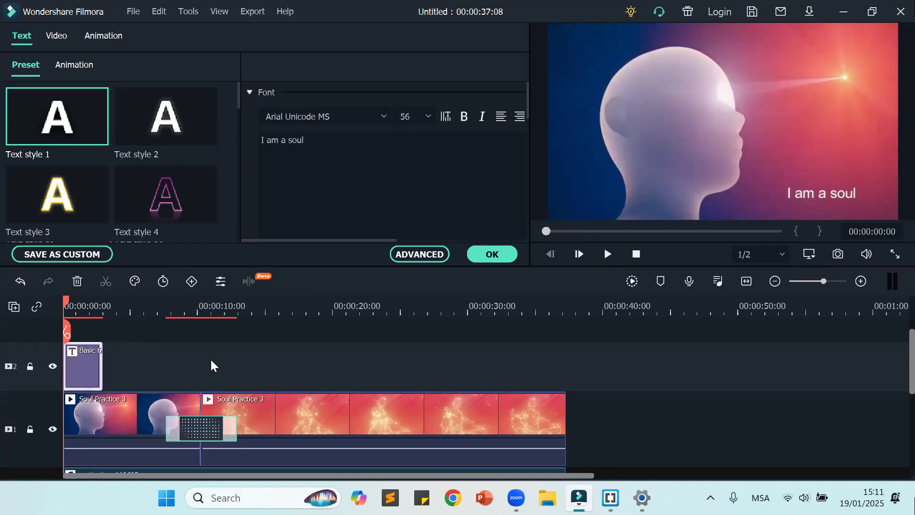
click(210, 358)
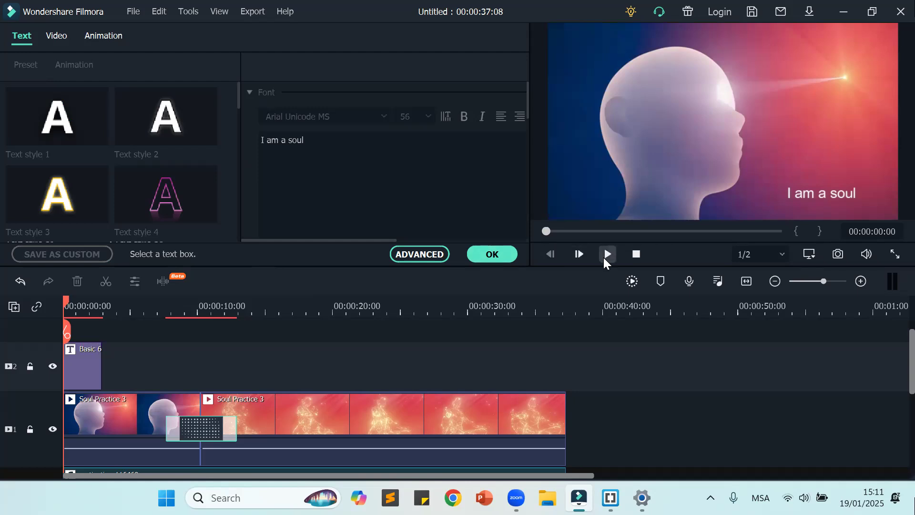
click(482, 259)
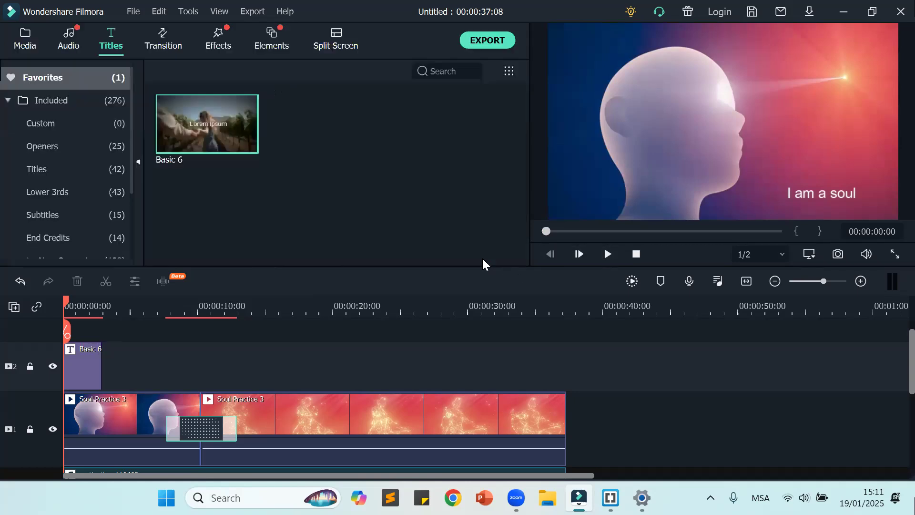
Step: Play the opening of the video to check the title's timing, and return the playhead to the start
click(606, 255)
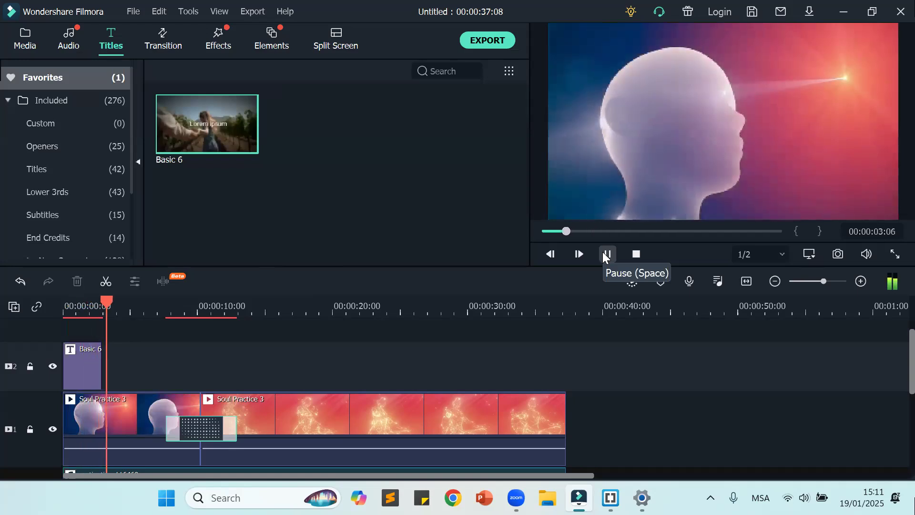
click(606, 254)
drag(121, 303, 33, 327)
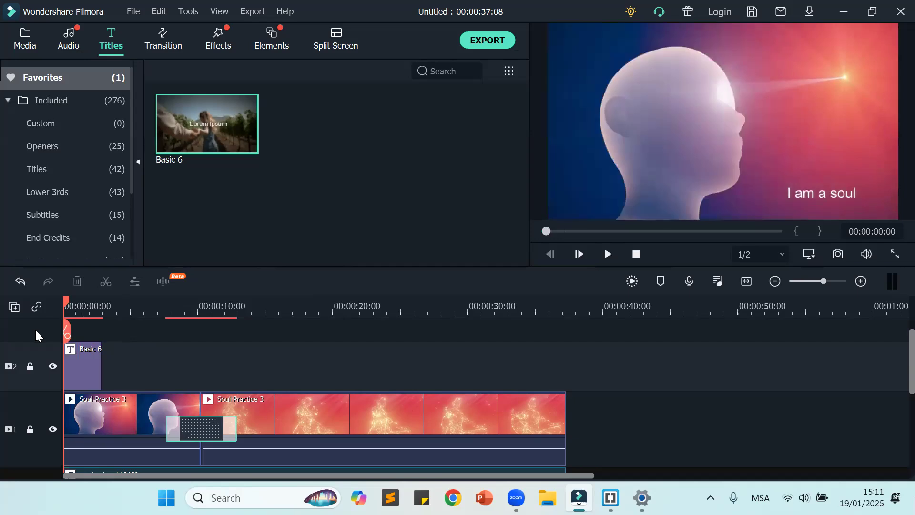
mouse_move(215, 109)
drag(214, 107, 104, 383)
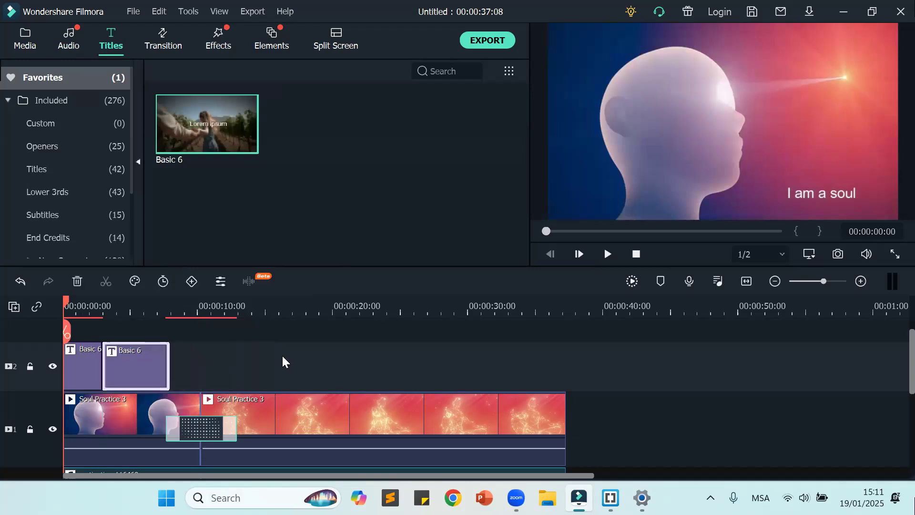
click(265, 356)
click(141, 363)
key(Delete)
Step: Duplicate the "I am a soul" title clip directly after the original on video track 2
click(90, 368)
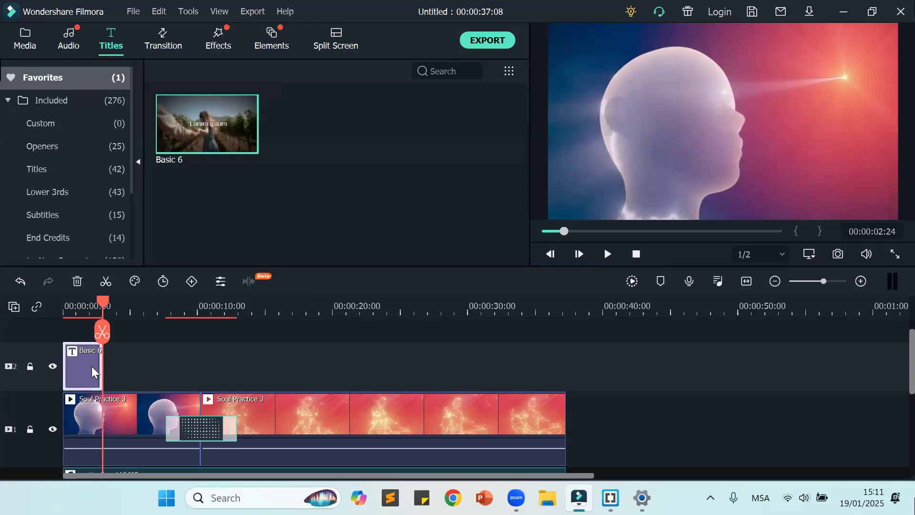
click(161, 370)
click(90, 374)
click(150, 367)
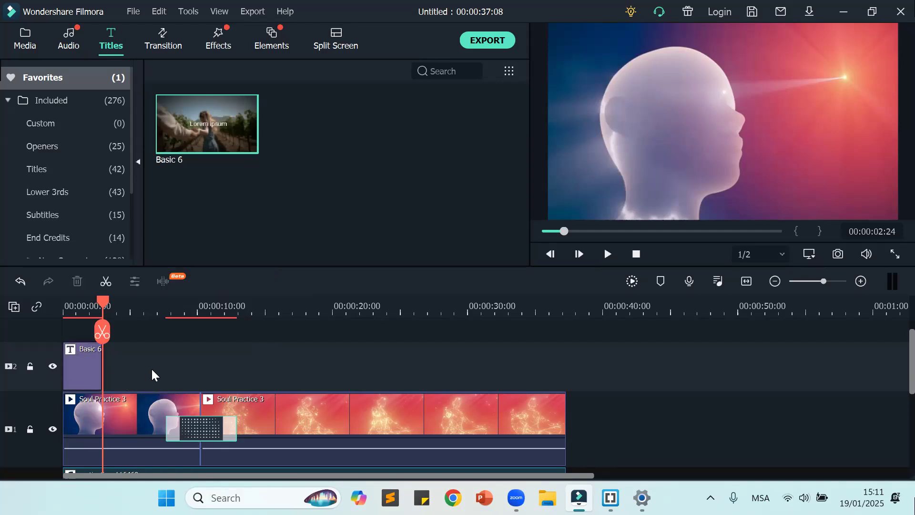
key(ctrl+v)
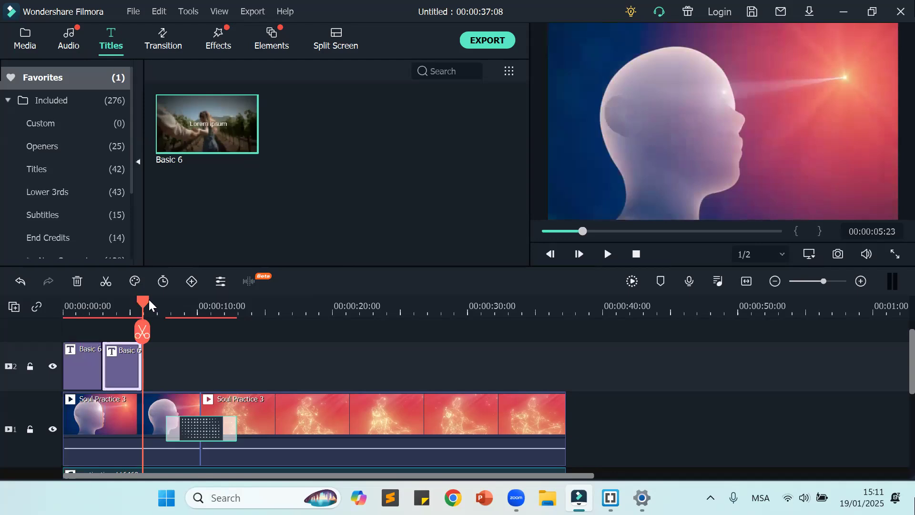
Step: Change the duplicated title's text to "I am a child of God" and return the playhead to the start of the timeline
drag(145, 303, 116, 303)
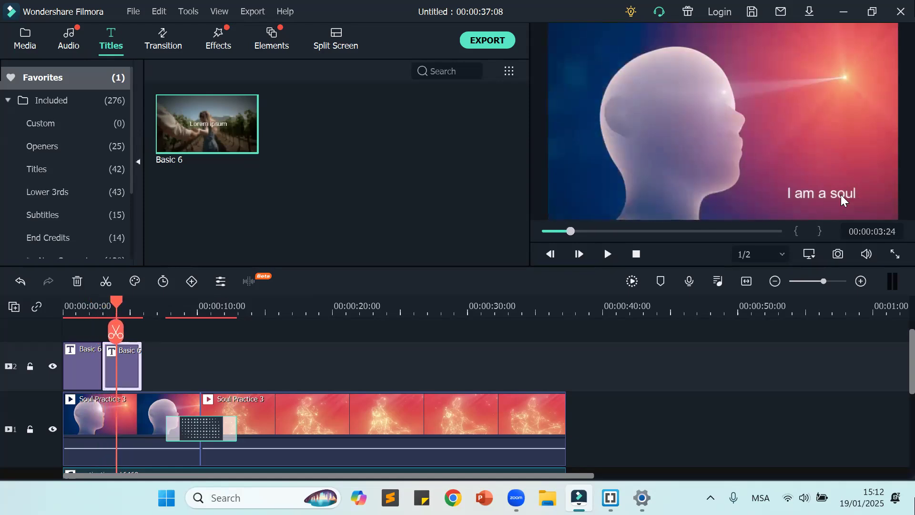
double_click(821, 193)
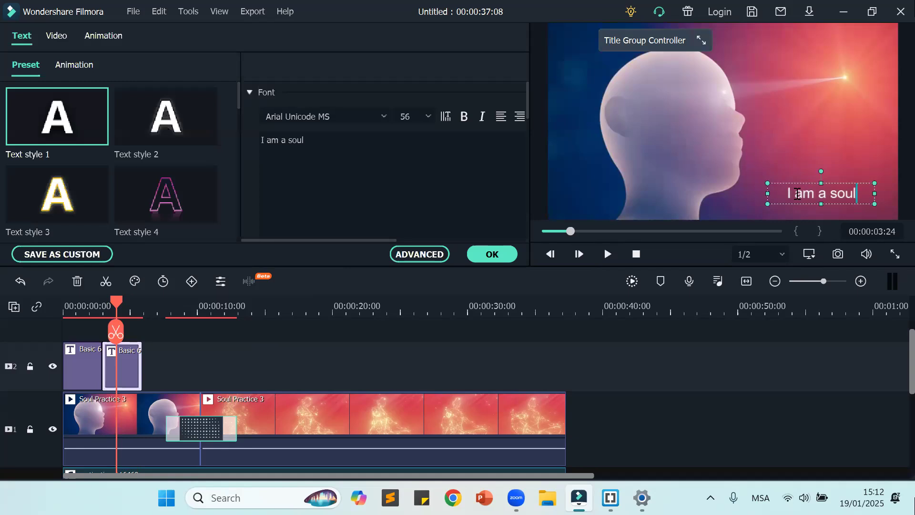
drag(788, 191, 858, 193)
drag(307, 139, 252, 142)
text(I a)
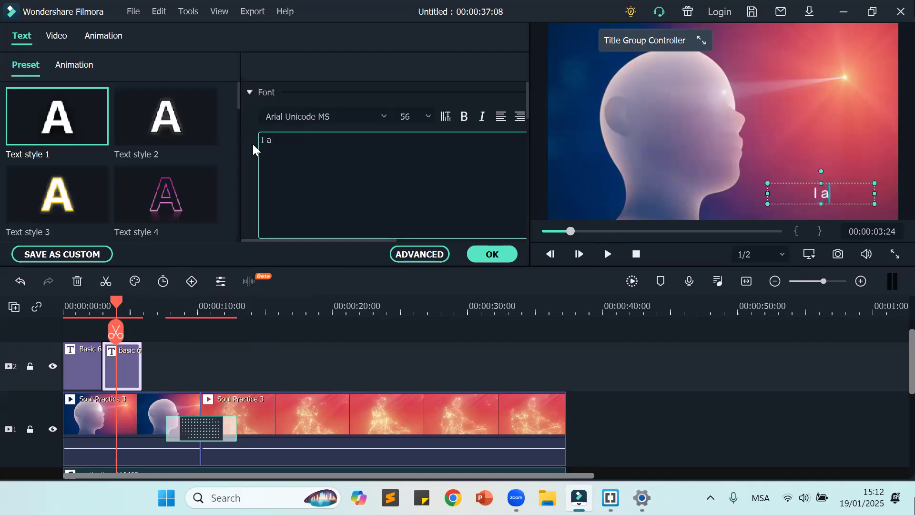
text(m a child)
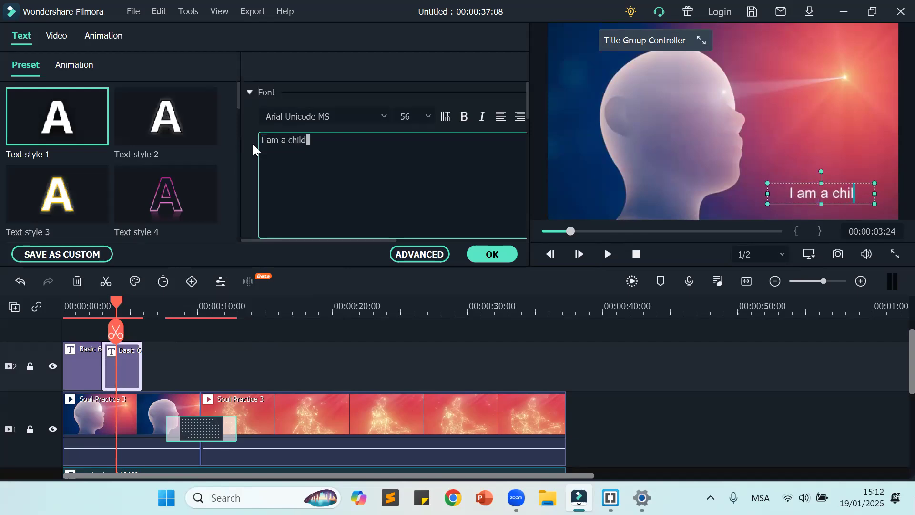
text( of God)
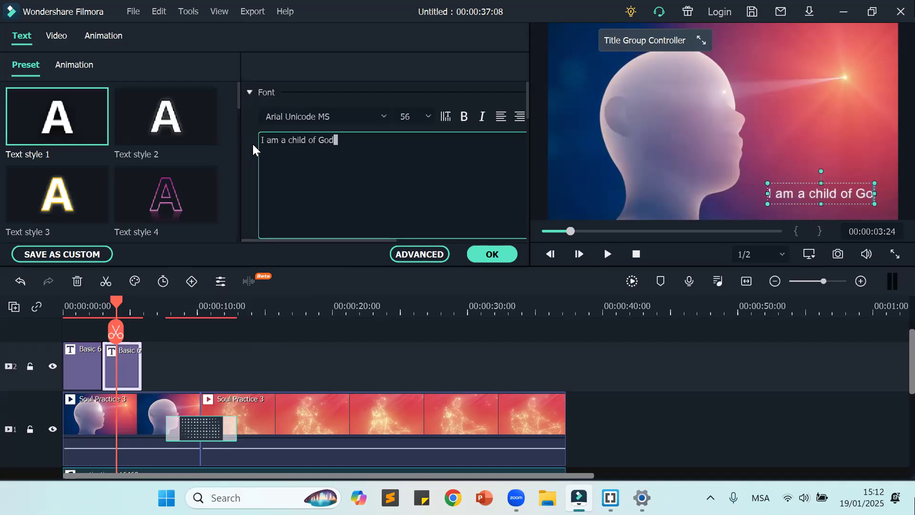
click(493, 255)
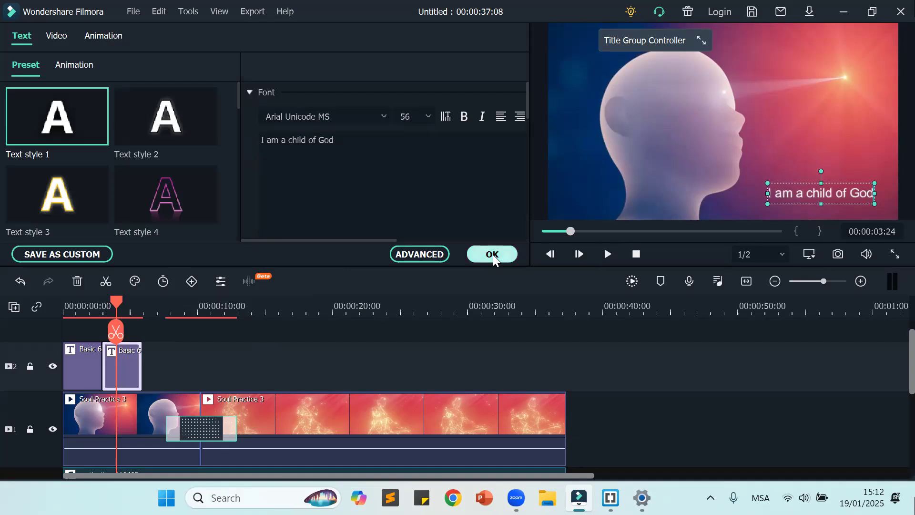
click(667, 390)
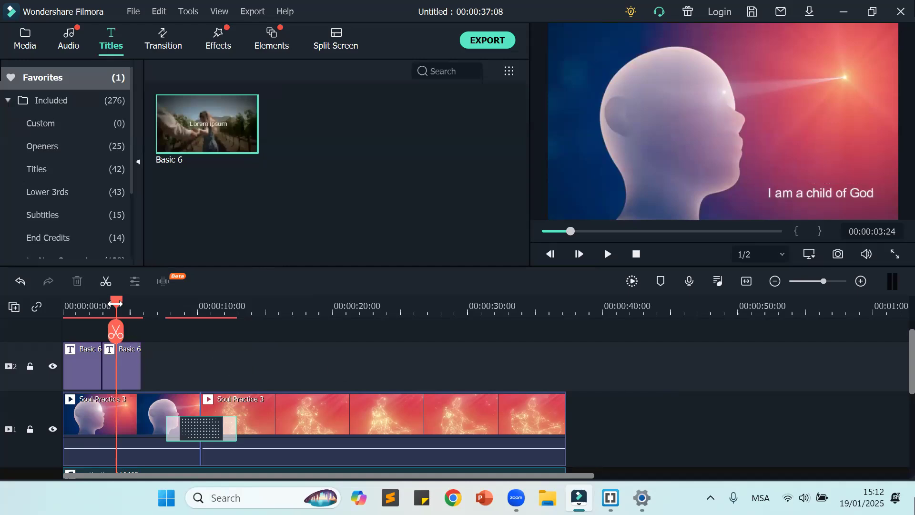
drag(114, 303, 31, 305)
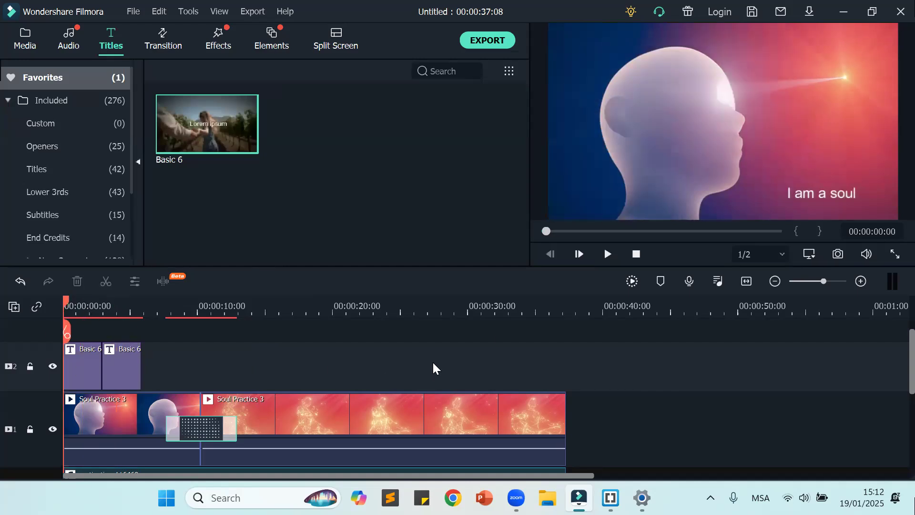
Step: Play the opening of the video to check the switch from the first title to the second
click(607, 255)
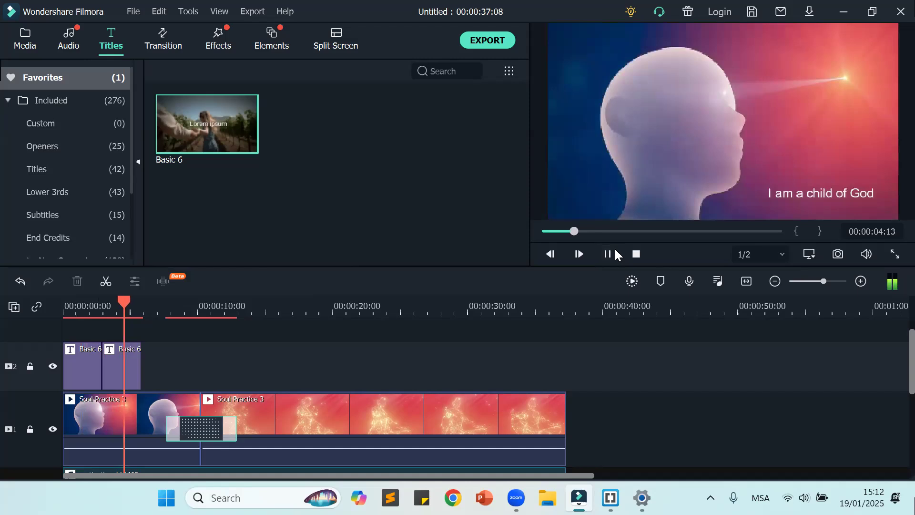
click(607, 255)
drag(137, 312, 285, 314)
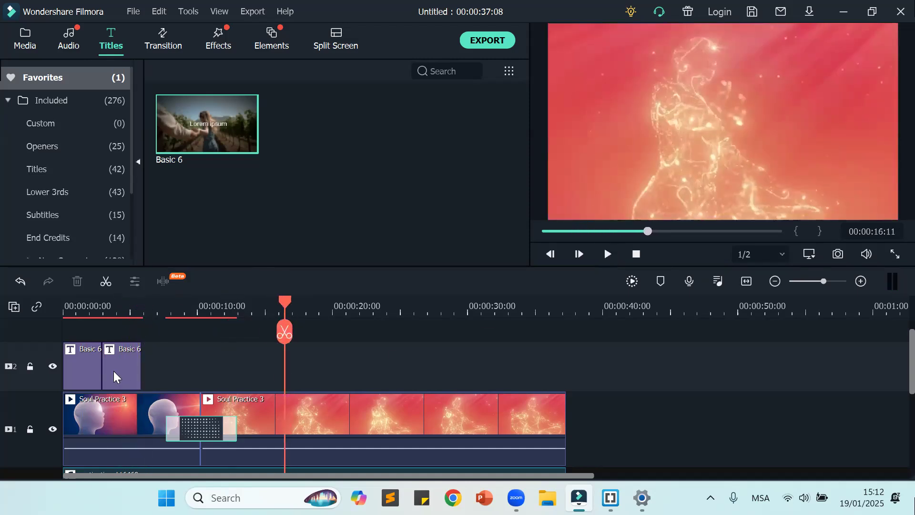
Step: Add a Dissolve transition between the two titles on video track 2 and shorten it to about 1 second
click(113, 377)
click(91, 371)
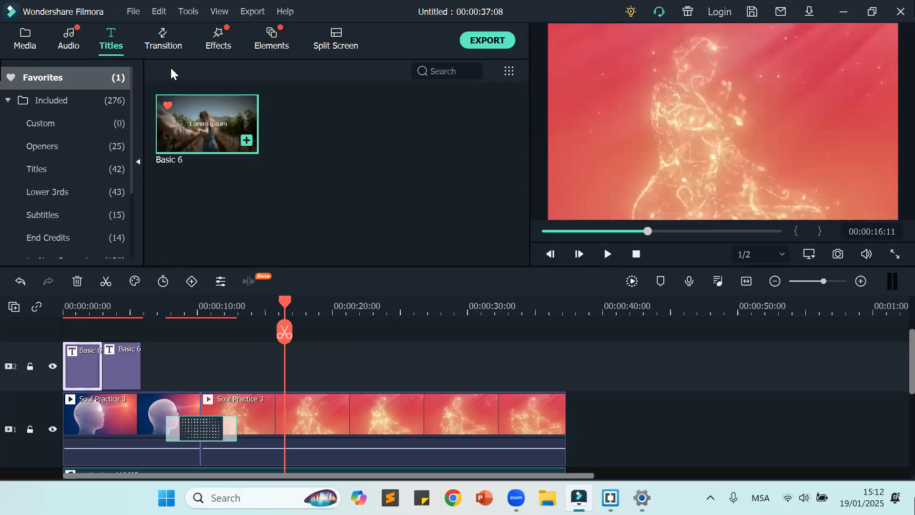
click(161, 45)
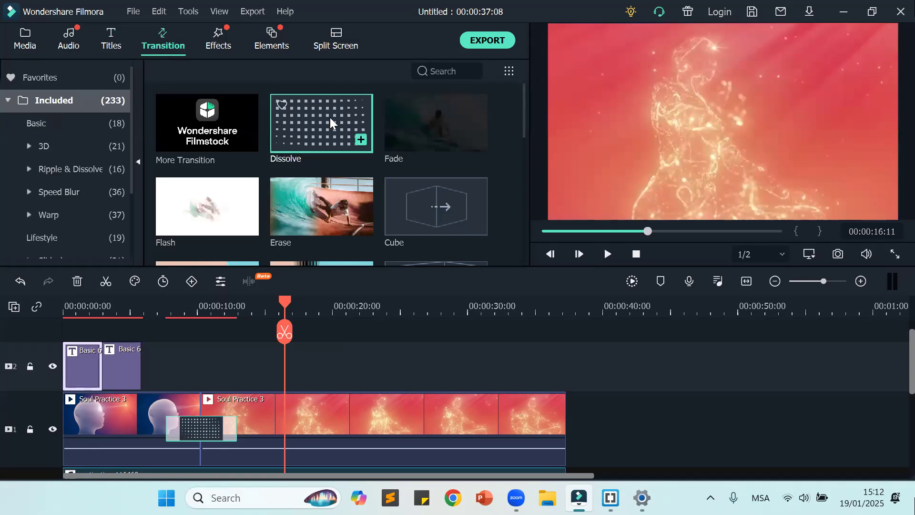
drag(326, 117, 113, 363)
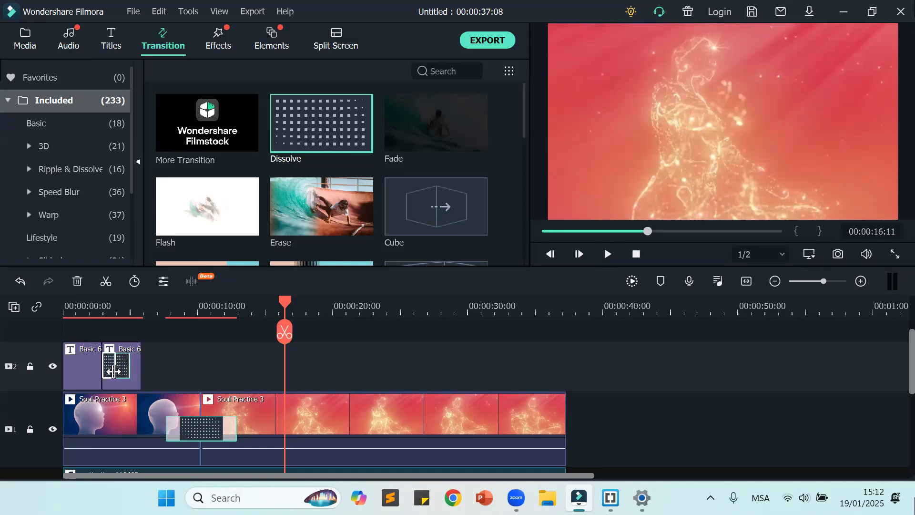
drag(114, 371, 113, 372)
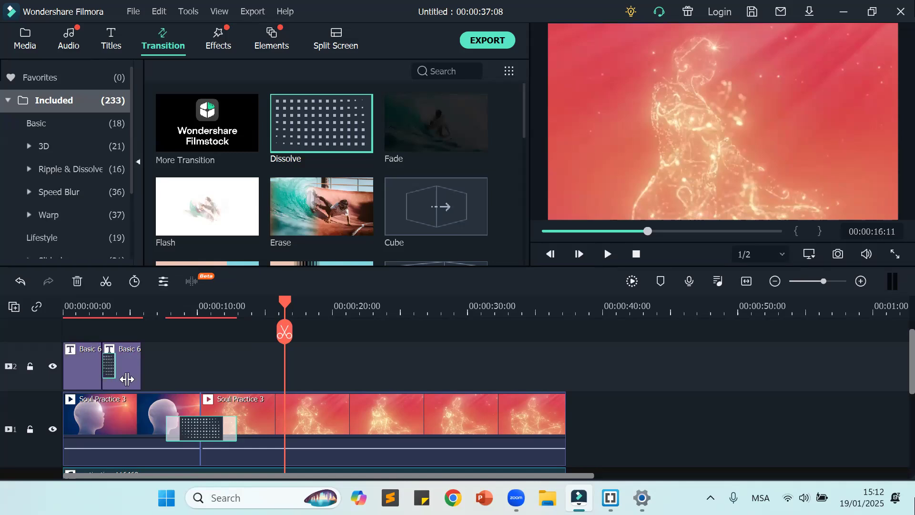
Step: Play the video from the start to check the Dissolve between the two titles
drag(286, 309, 10, 336)
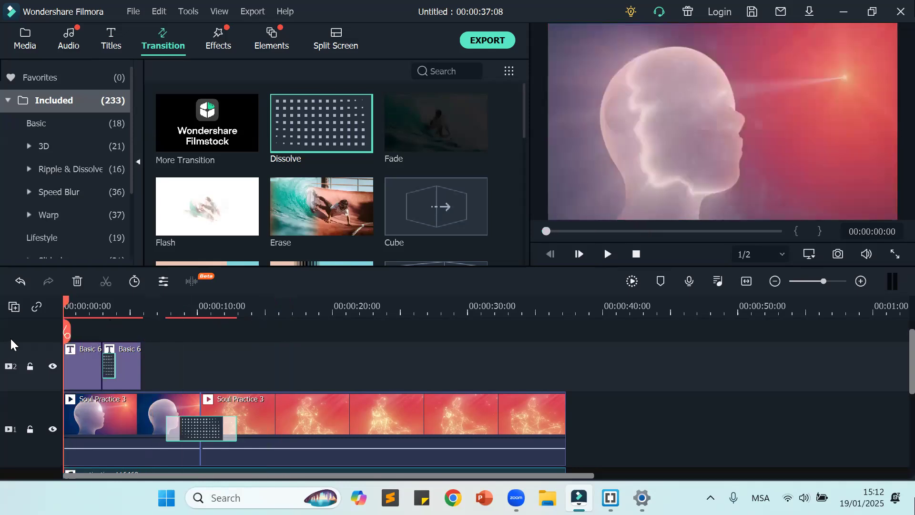
click(609, 257)
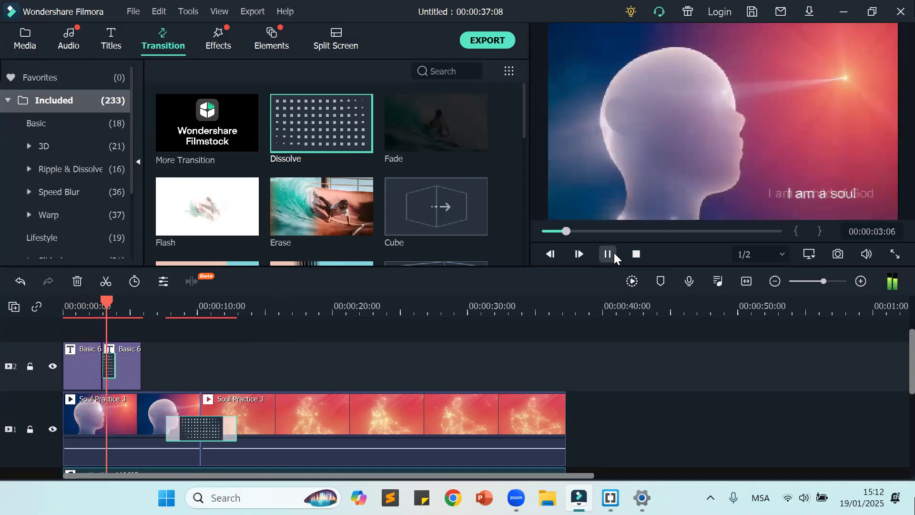
click(608, 255)
click(452, 315)
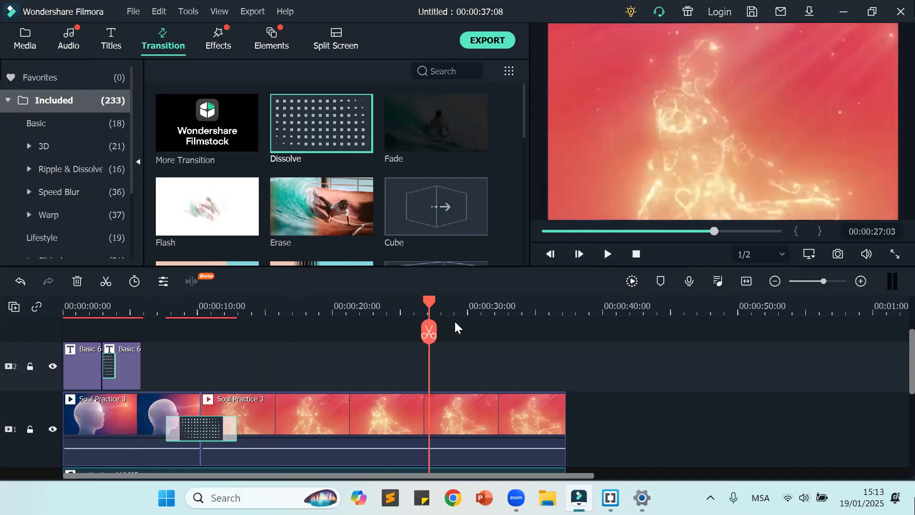
Step: Lengthen the first title to about 6 seconds and the second title to about 9 seconds on video track 2
drag(122, 366, 382, 369)
click(88, 370)
drag(102, 371, 146, 377)
drag(310, 369, 153, 373)
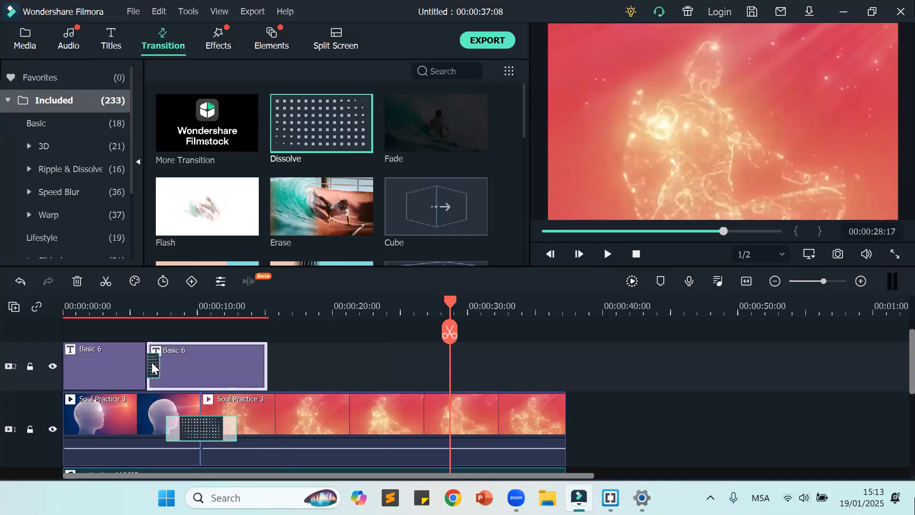
Step: Lengthen the Dissolve between the titles to about 3 seconds and play the video from the start to check it
click(153, 363)
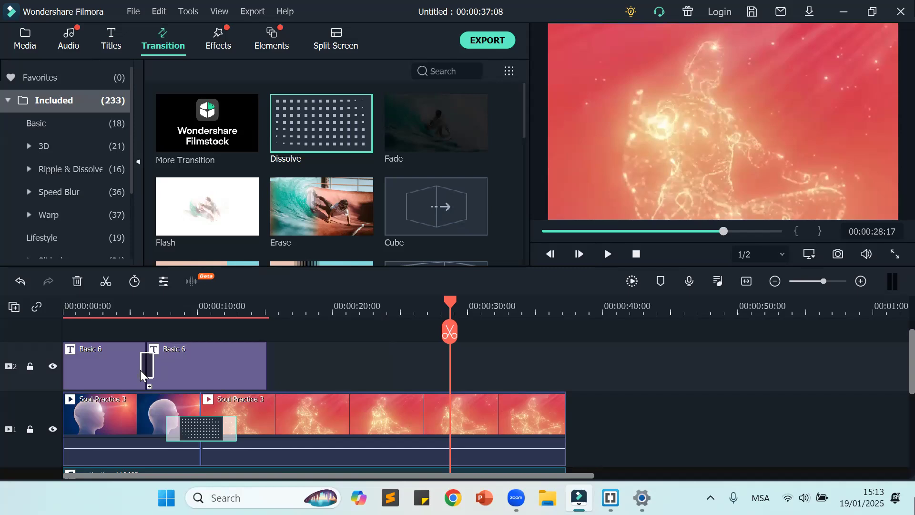
drag(137, 368, 126, 374)
drag(246, 352, 252, 354)
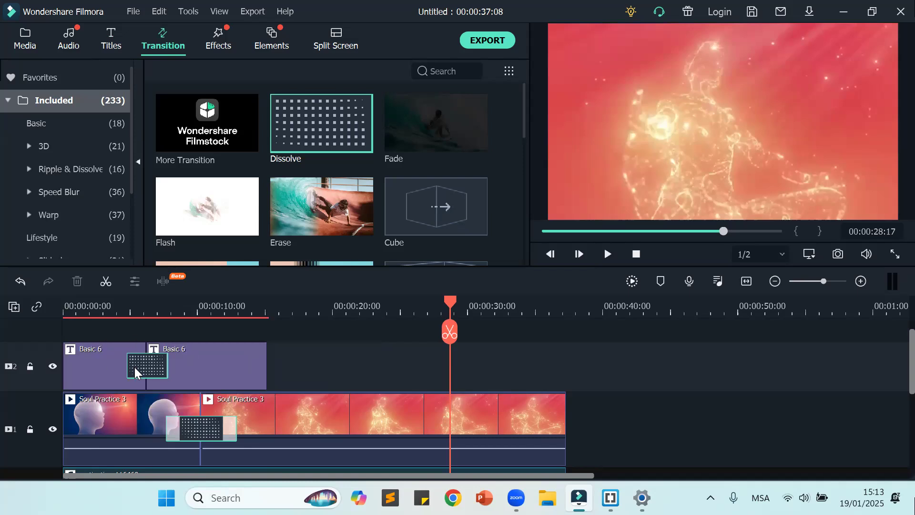
drag(453, 306, 41, 322)
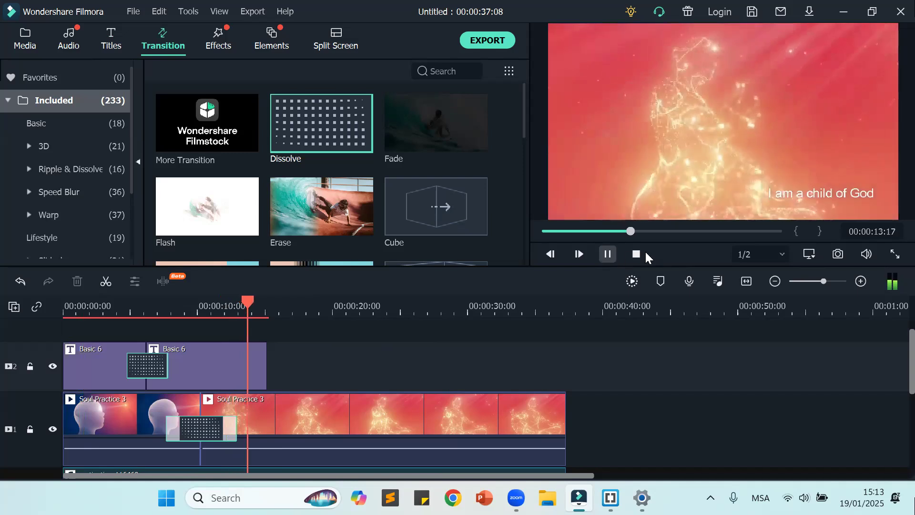
click(608, 254)
Step: Shorten the "I am a child of God" title so it ends at about 12 seconds, and play that section
click(218, 365)
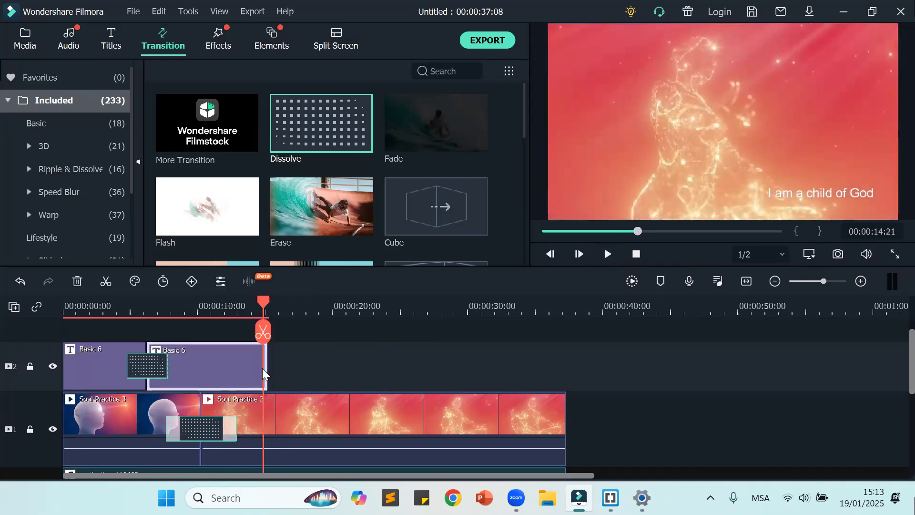
drag(264, 366, 224, 365)
drag(252, 307, 215, 306)
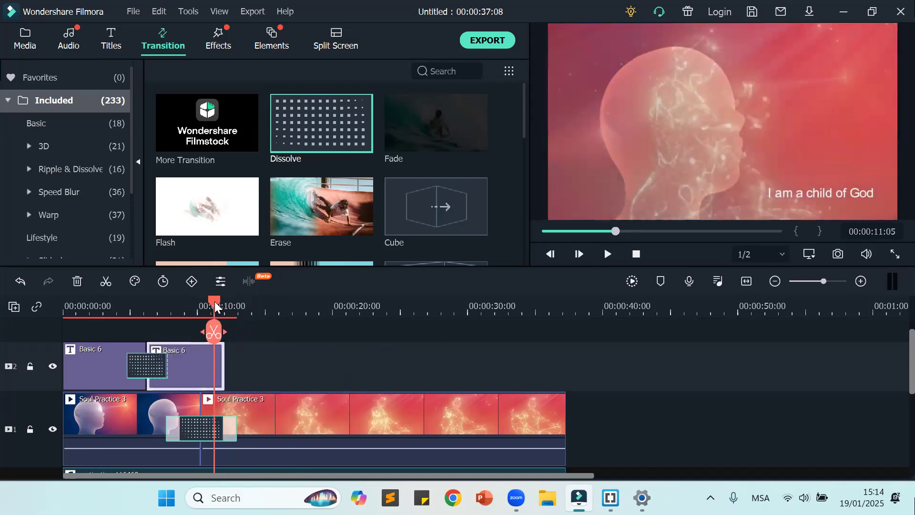
click(607, 254)
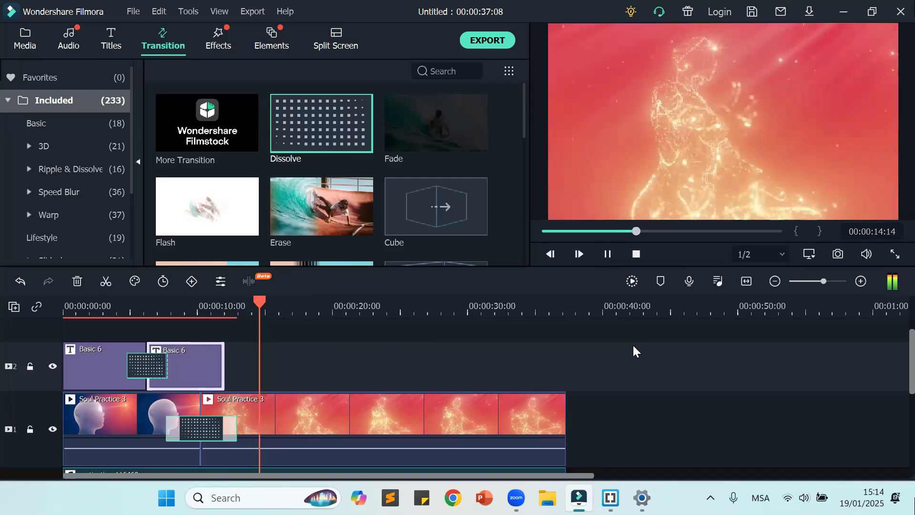
click(607, 253)
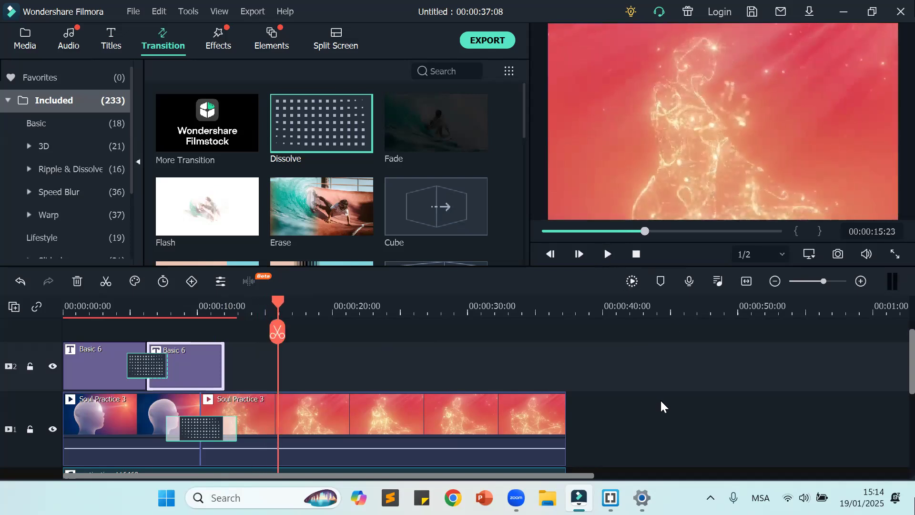
click(117, 41)
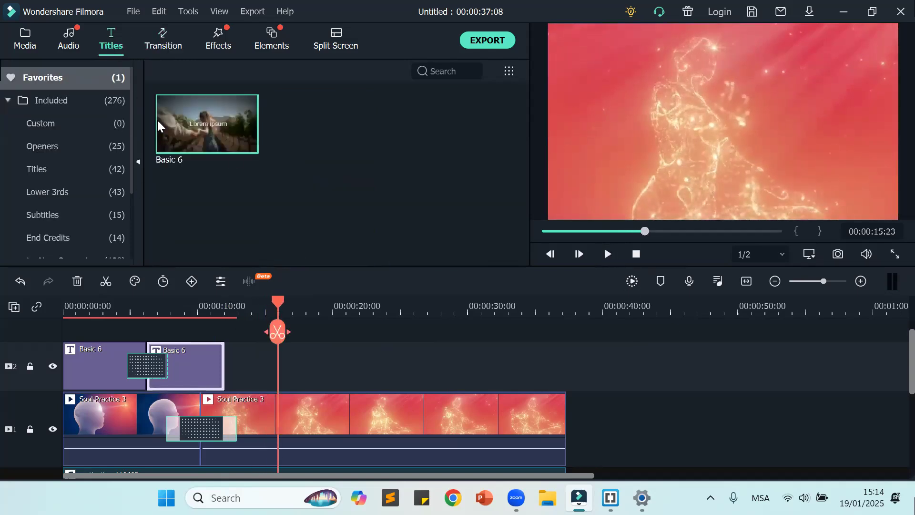
drag(222, 138, 225, 372)
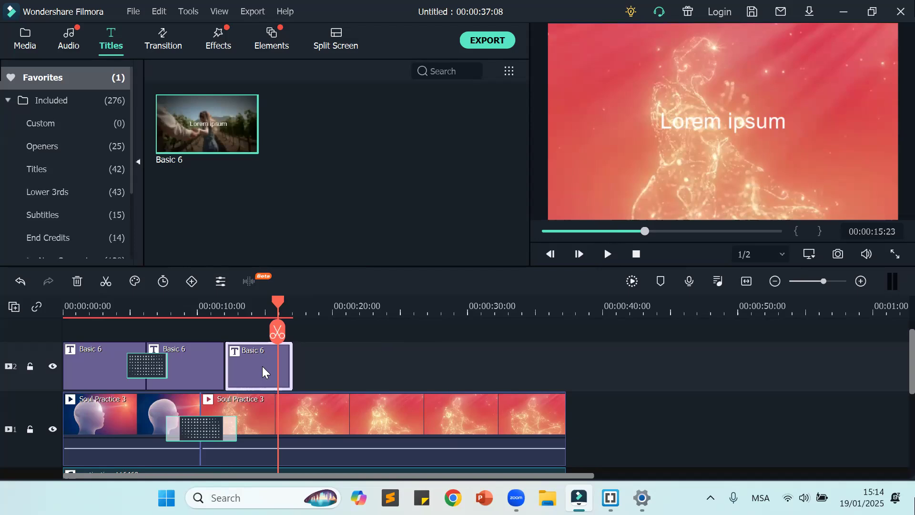
key(Delete)
Step: Copy the "I am a child of God" title and paste four copies one after another behind it on video track 2
click(194, 375)
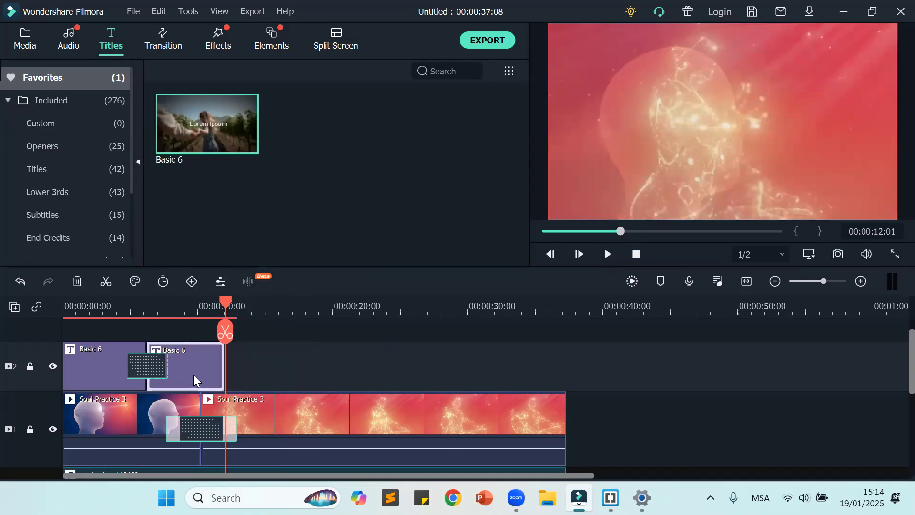
key(ctrl+v)
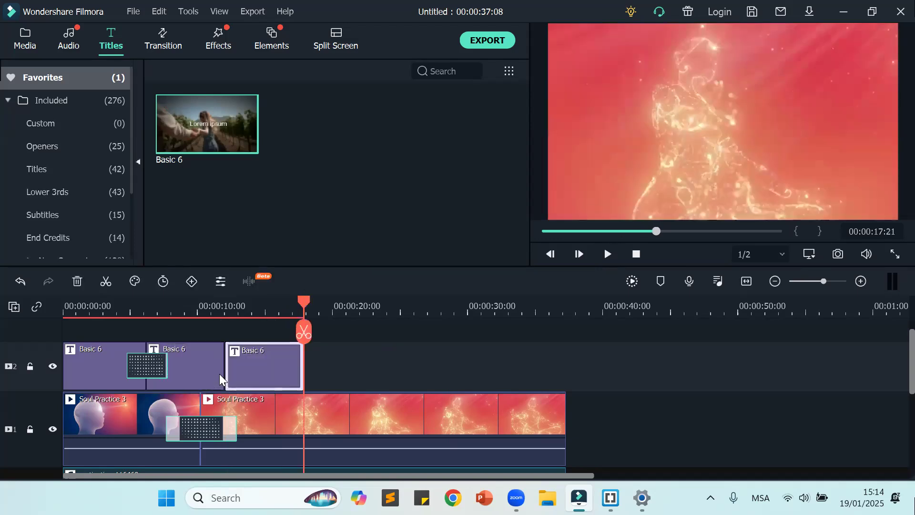
key(ctrl+v)
key(ctrl+v)
key(ctrl+v)
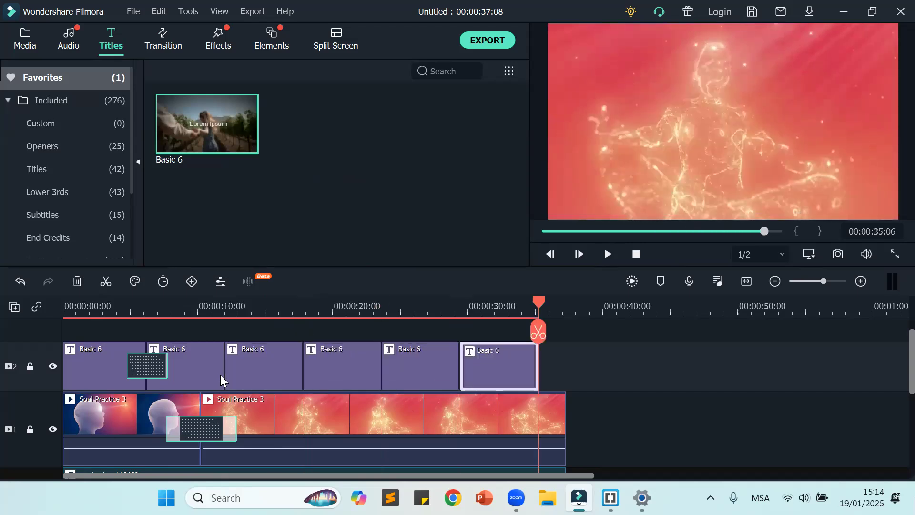
click(614, 352)
Step: Change the second title's text on video track 2 to "I am a deity soul"
drag(540, 304, 210, 367)
click(257, 370)
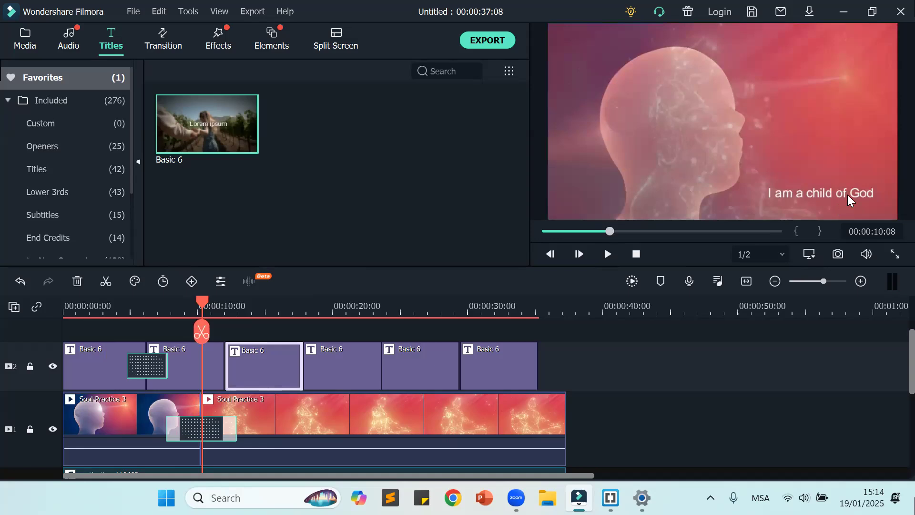
double_click(805, 191)
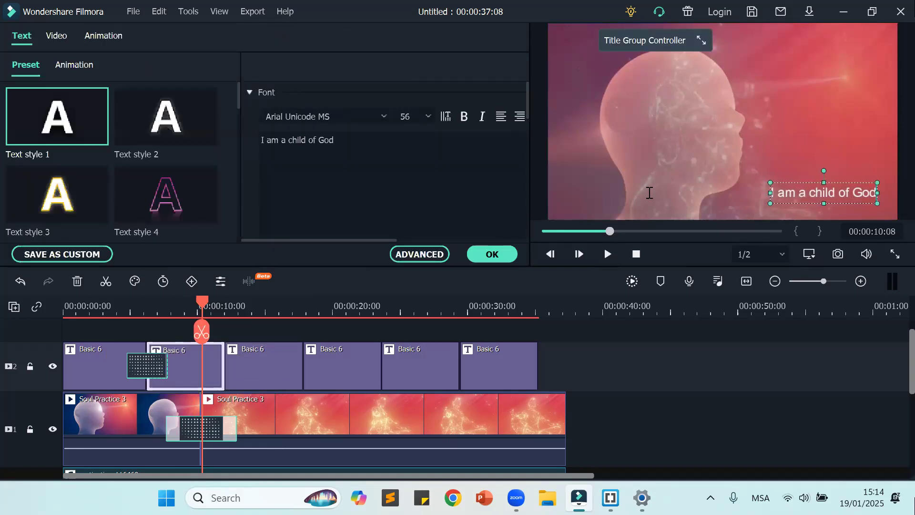
drag(334, 140, 242, 140)
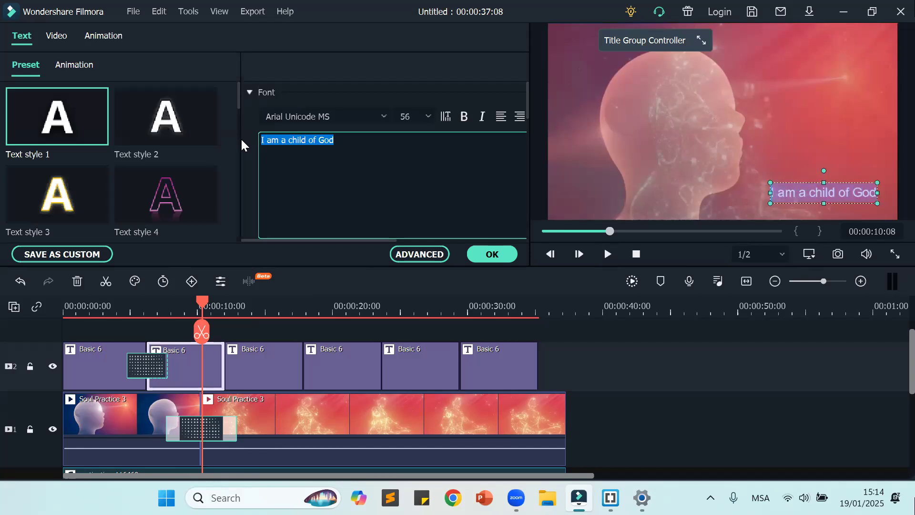
text(I am a de)
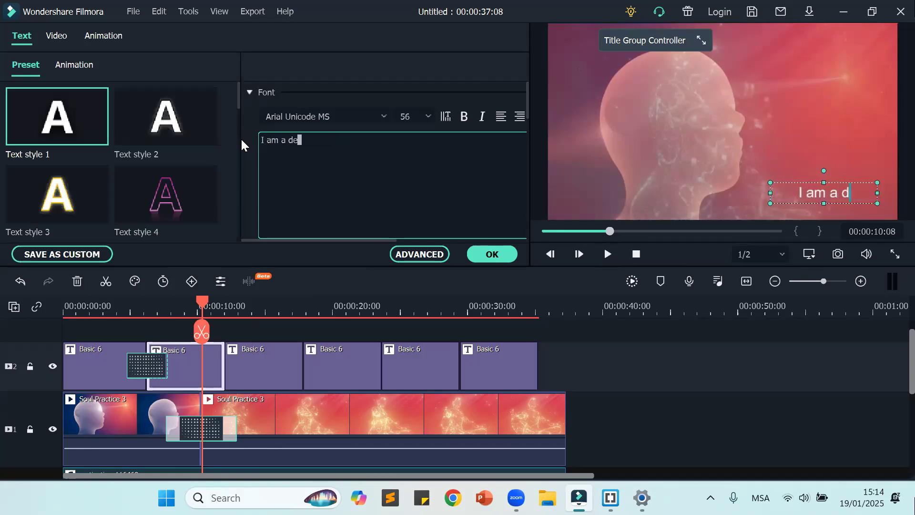
text(ity soul)
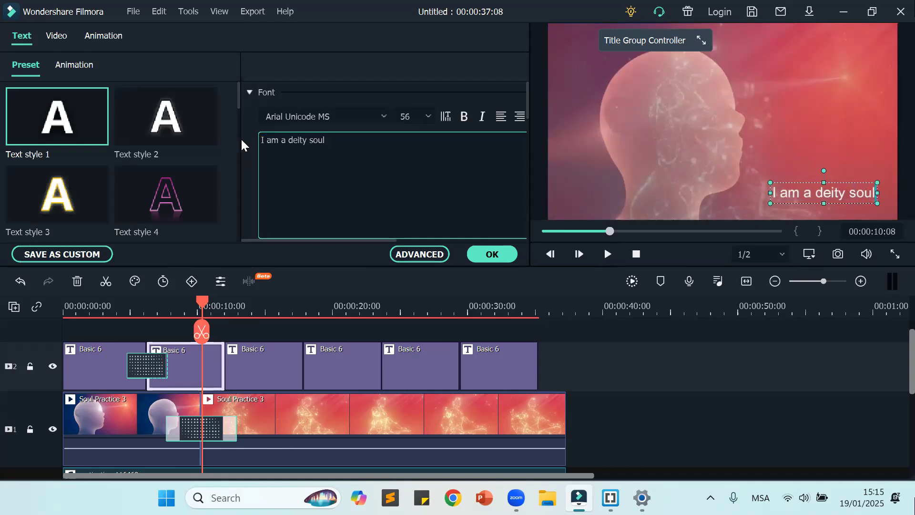
click(490, 255)
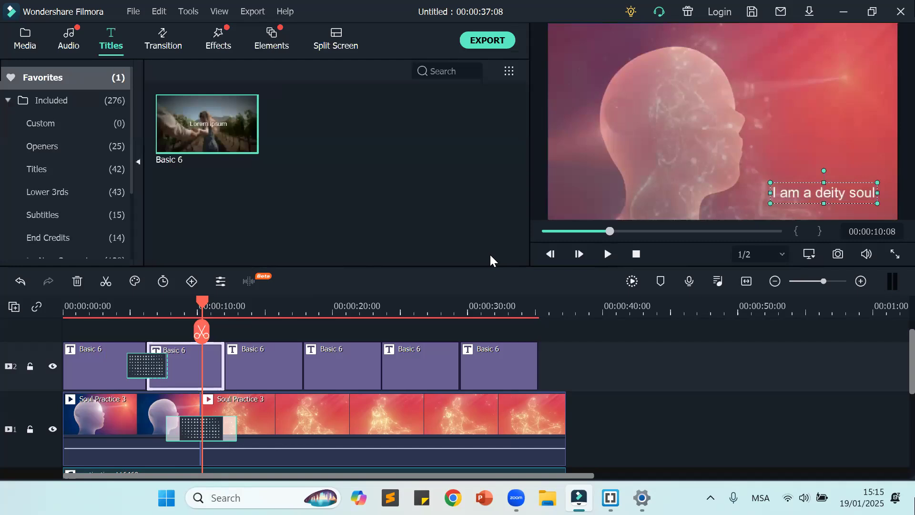
Step: Change the fourth title's text on video track 2 to "I am a Master Bestower"
drag(368, 367, 371, 366)
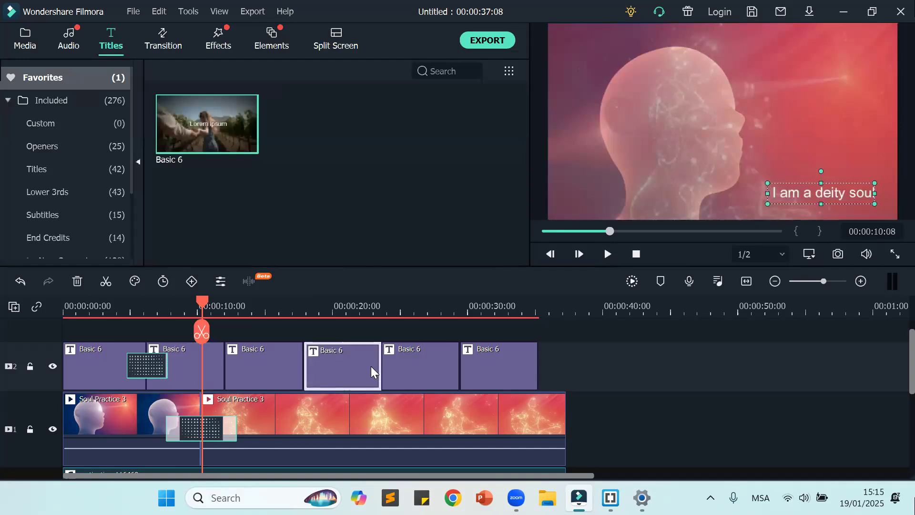
double_click(371, 366)
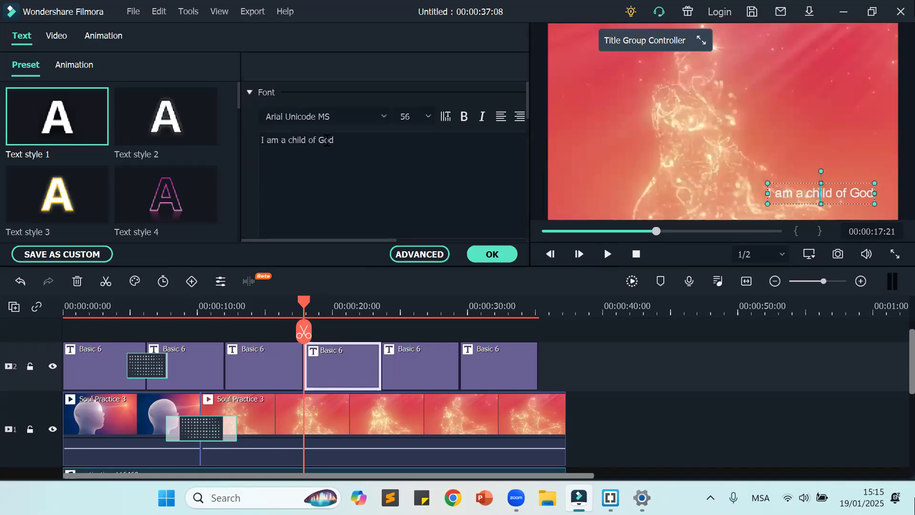
click(342, 140)
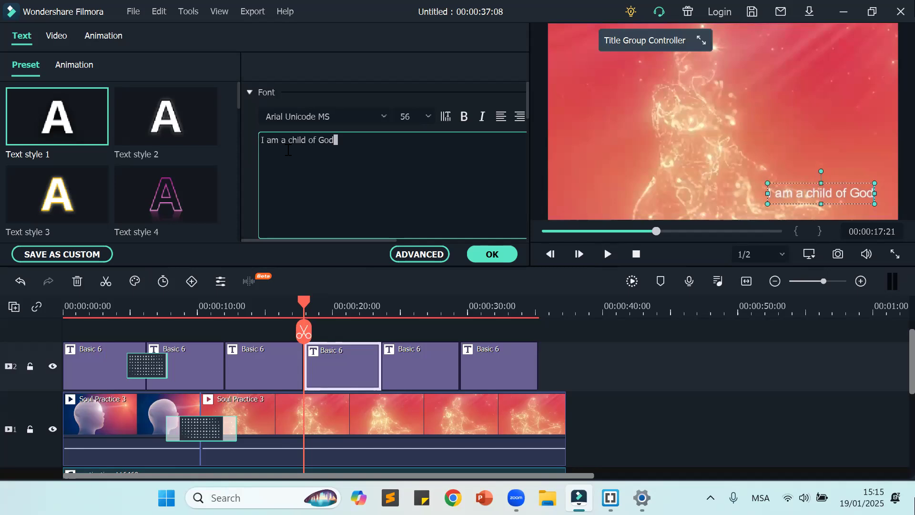
key(ctrl+a)
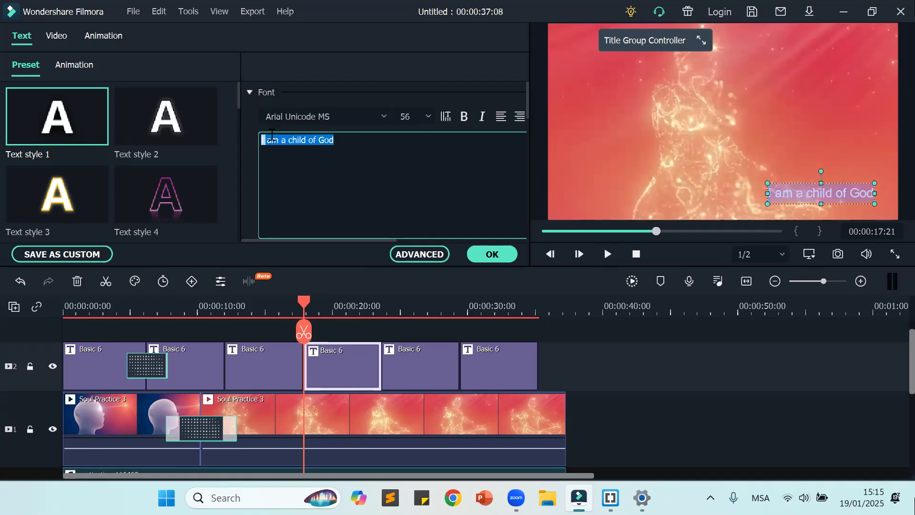
key(BackSpace)
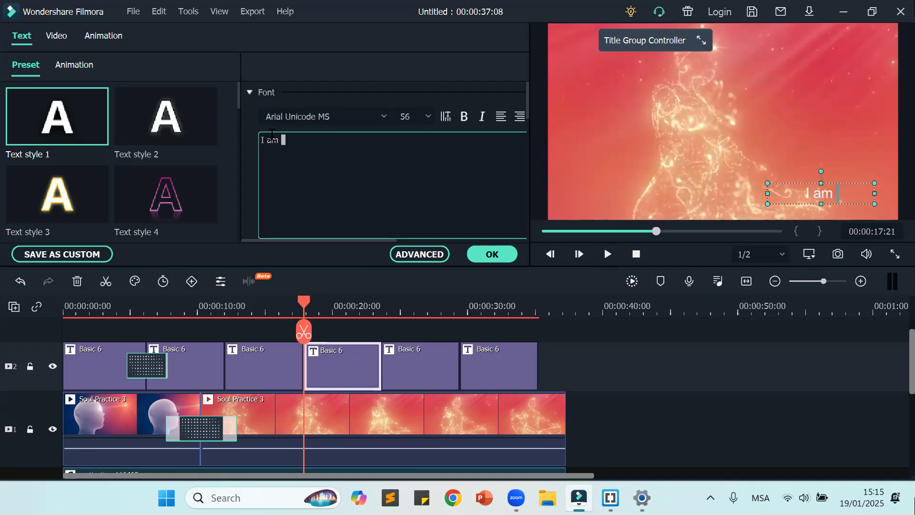
text(Aster)
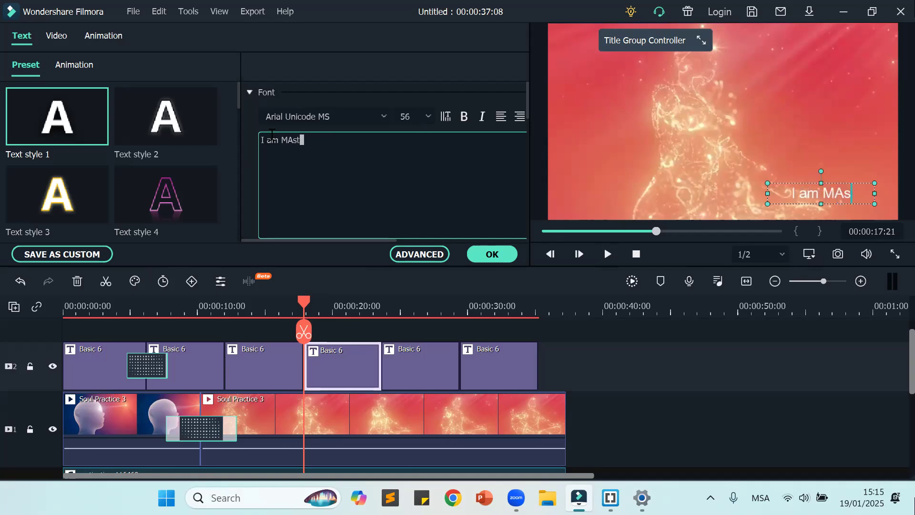
key(BackSpace)
key(BackSpace)
key(BackSpace)
key(BackSpace)
key(BackSpace)
key(BackSpace)
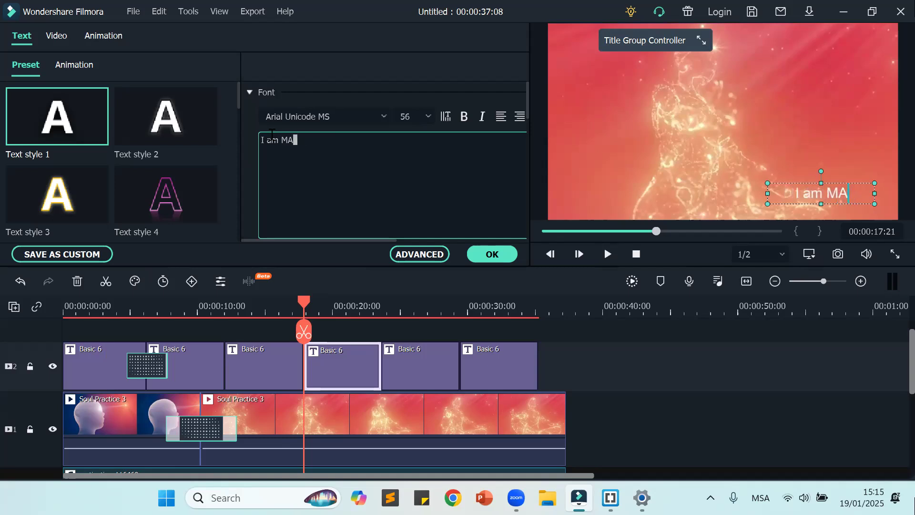
text(a Master)
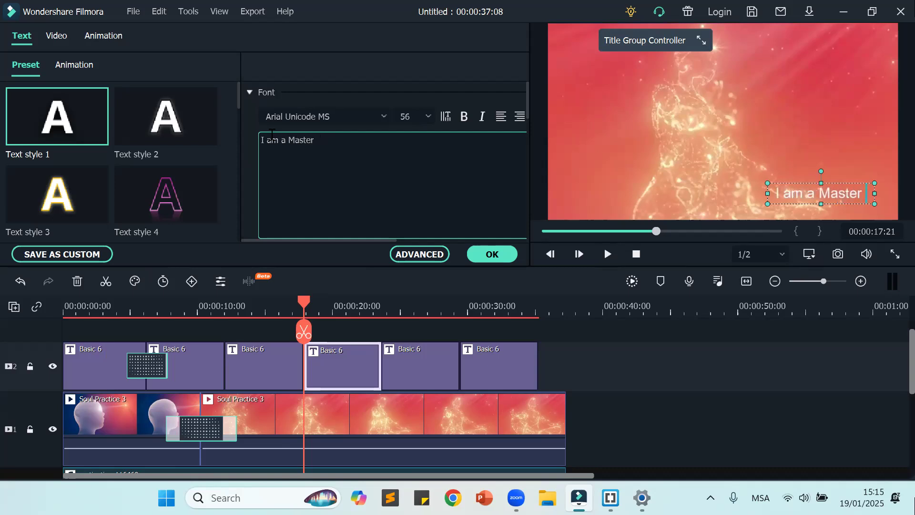
text( Bestower)
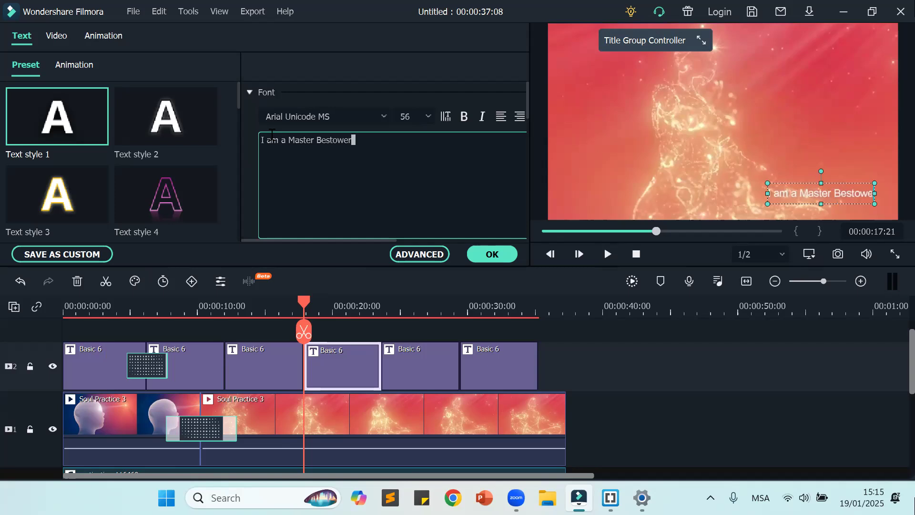
click(500, 255)
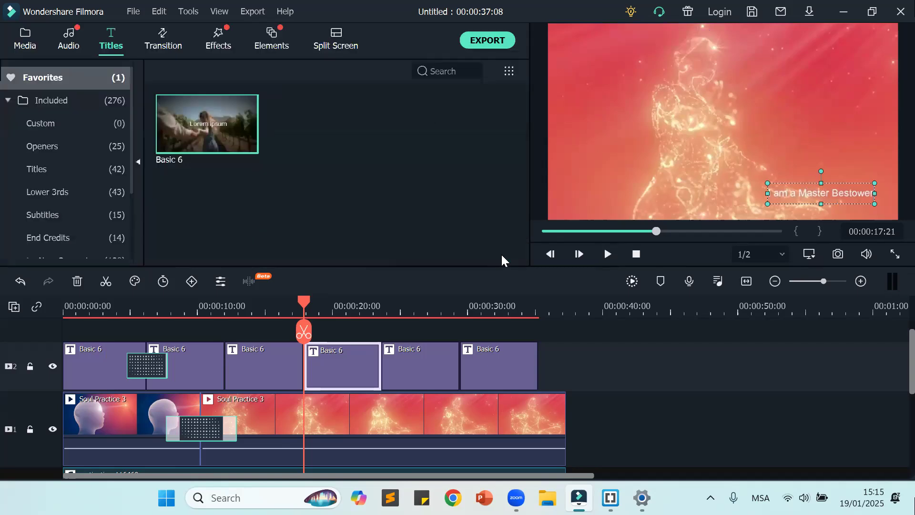
Step: Play the video through the "I am a Master Bestower" title and enlarge that title's text box in the preview
click(637, 256)
click(609, 255)
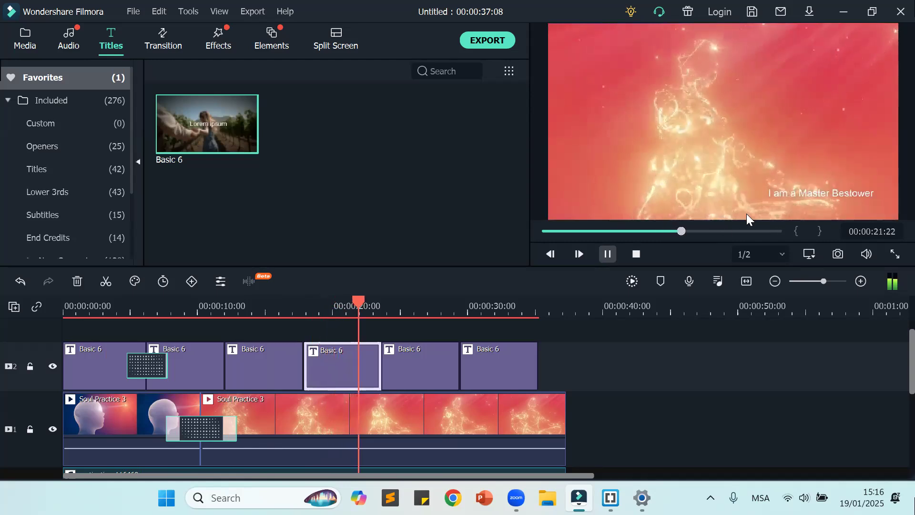
click(608, 254)
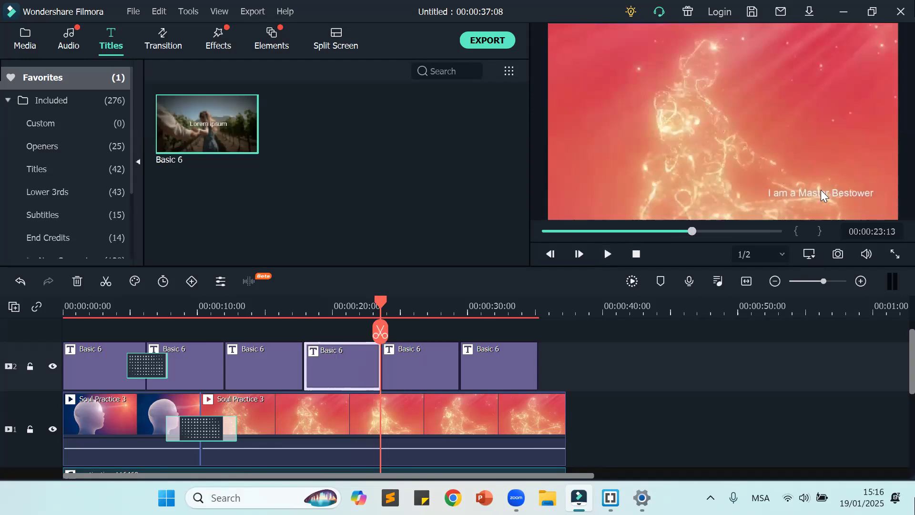
click(821, 190)
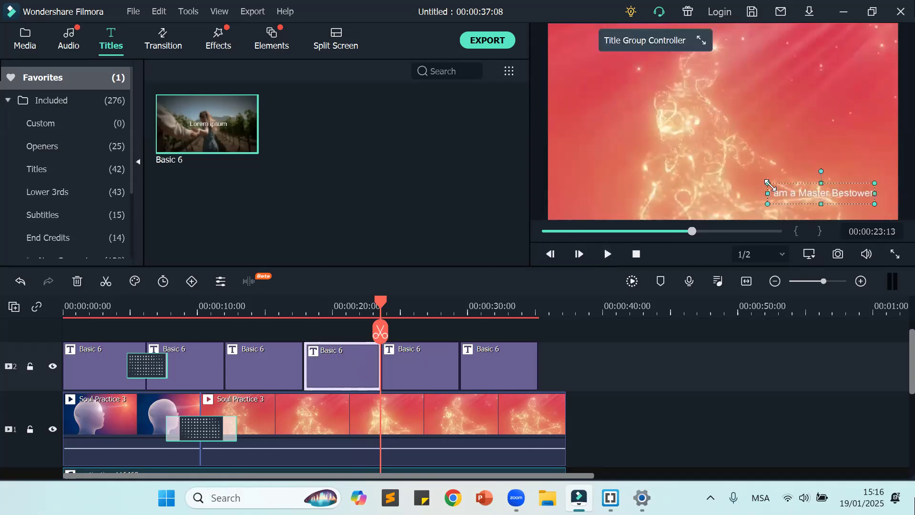
drag(768, 184, 745, 195)
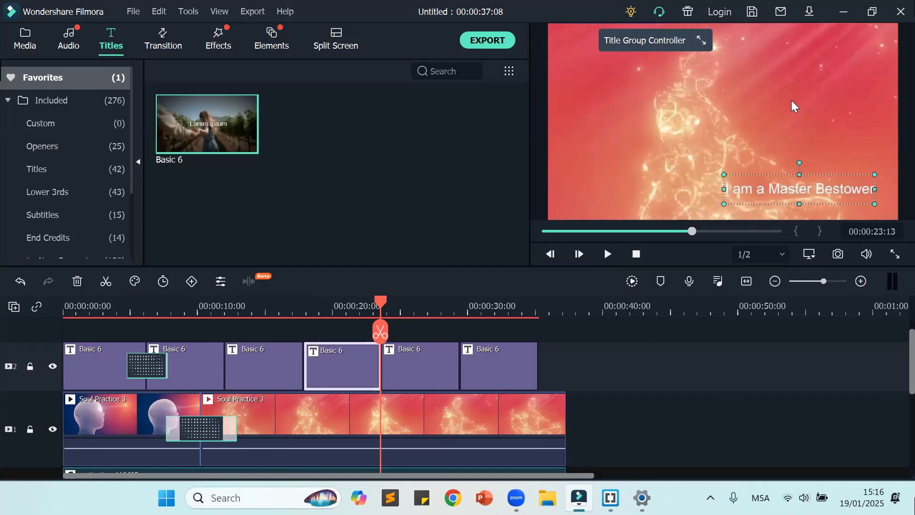
Step: Examine the preset, customize and animation options for the "I am a Master Bestower" title in Advanced Text Edit, and close it without applying anything
double_click(783, 185)
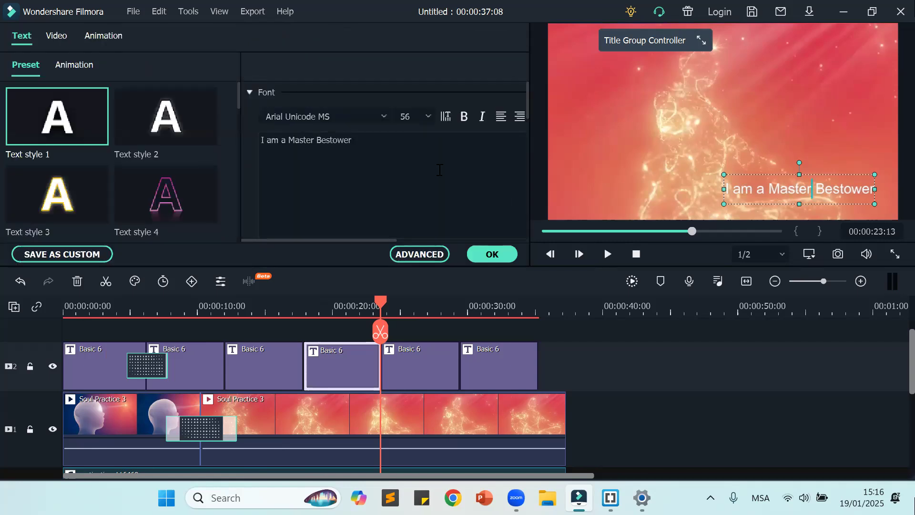
click(464, 117)
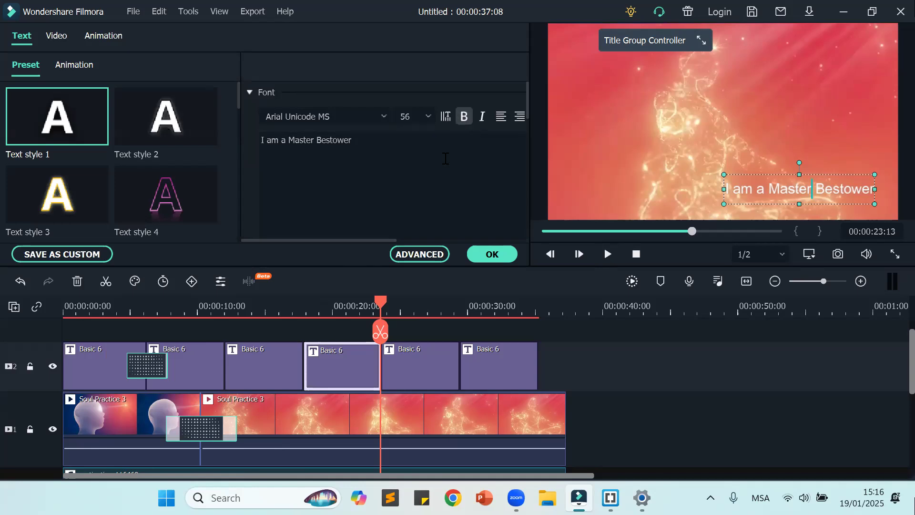
click(436, 256)
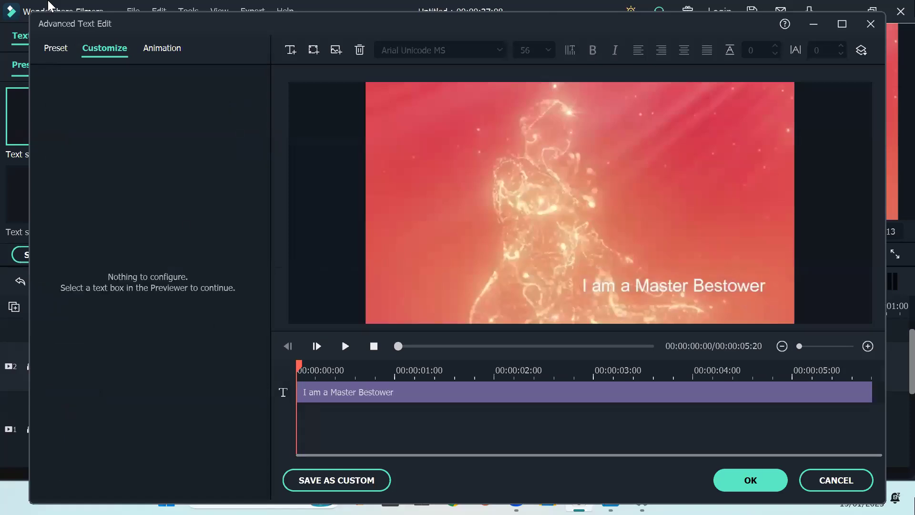
click(69, 53)
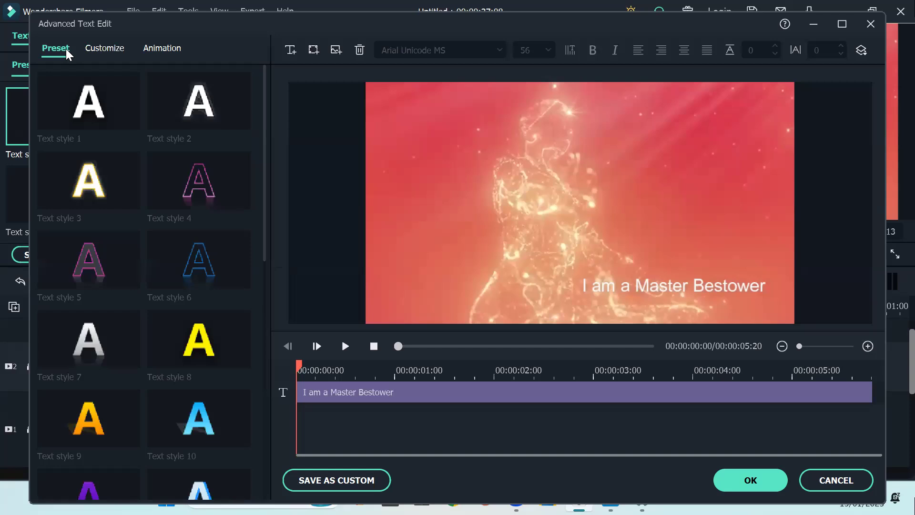
click(107, 52)
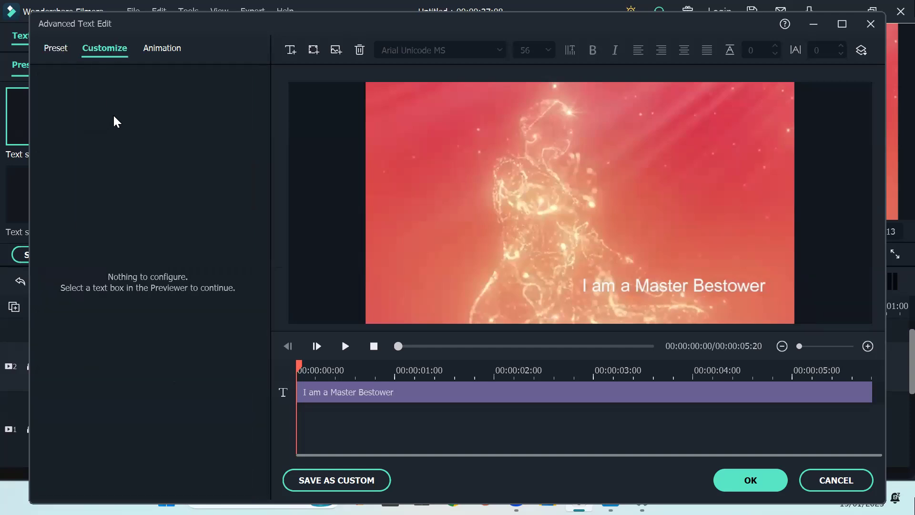
click(163, 49)
click(64, 55)
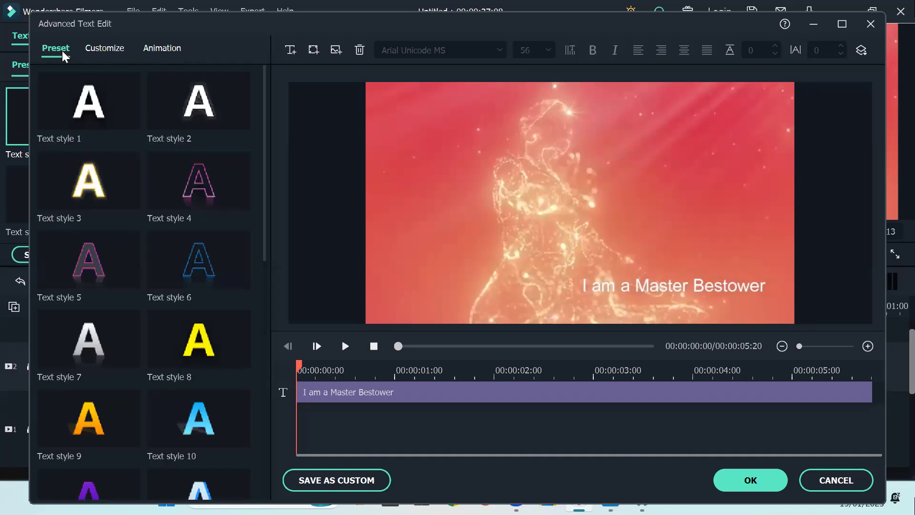
click(99, 54)
click(163, 53)
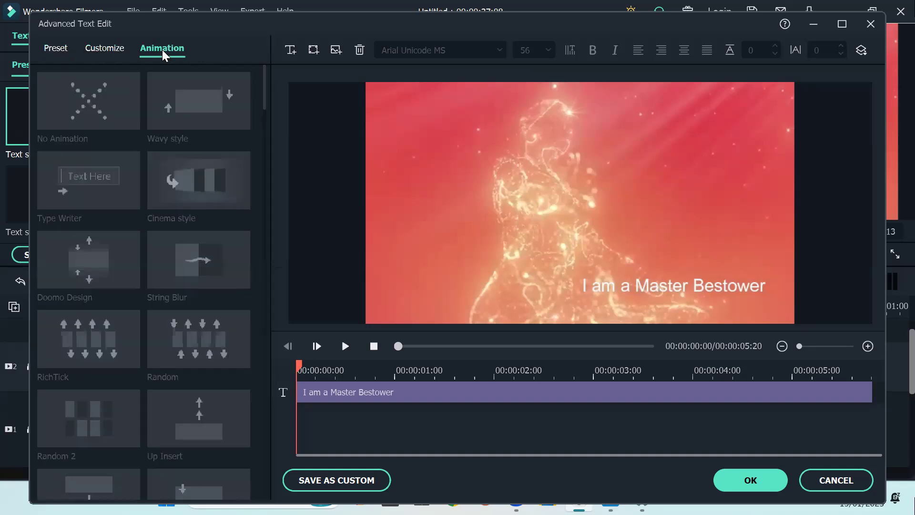
click(57, 52)
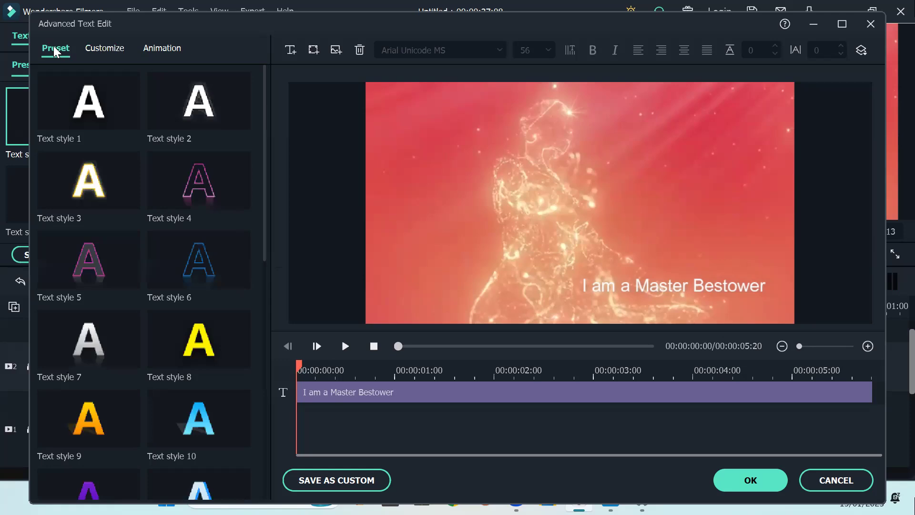
scroll(121, 146, down, 10)
scroll(121, 144, up, 10)
scroll(123, 142, down, 5)
scroll(120, 141, down, 3)
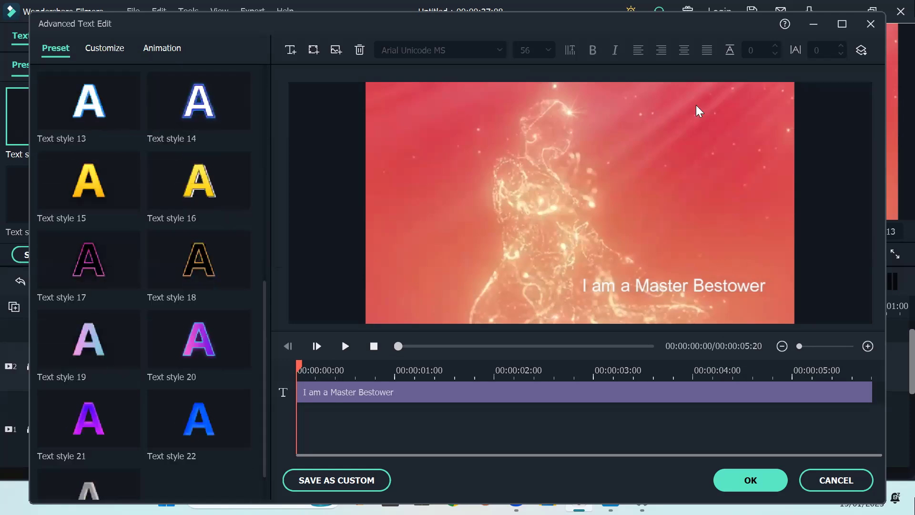
click(869, 24)
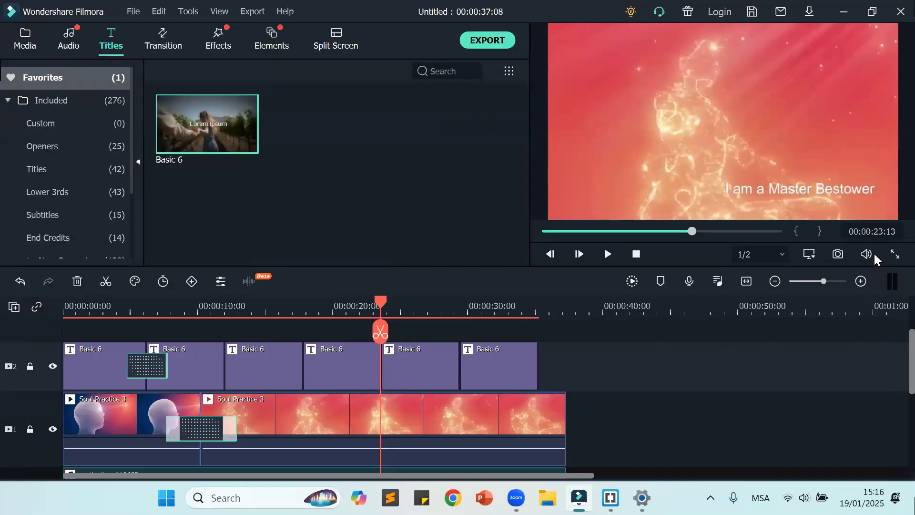
Step: Set the font of the "I am a Master Bestower" title to Arial Black Normal
double_click(834, 191)
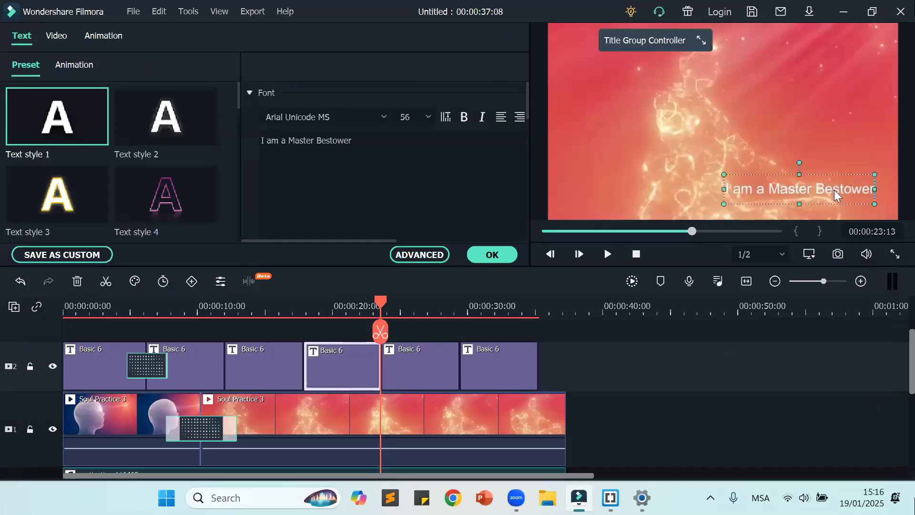
scroll(89, 101, down, 10)
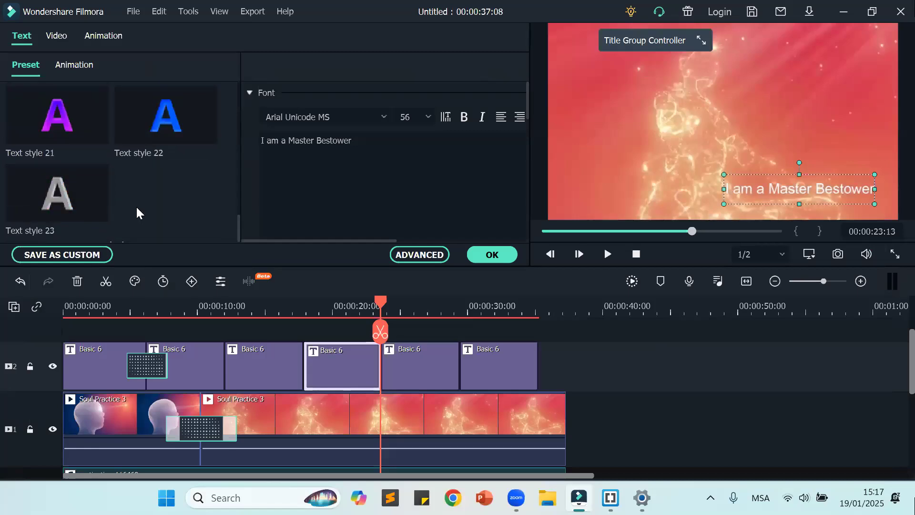
scroll(136, 205, up, 10)
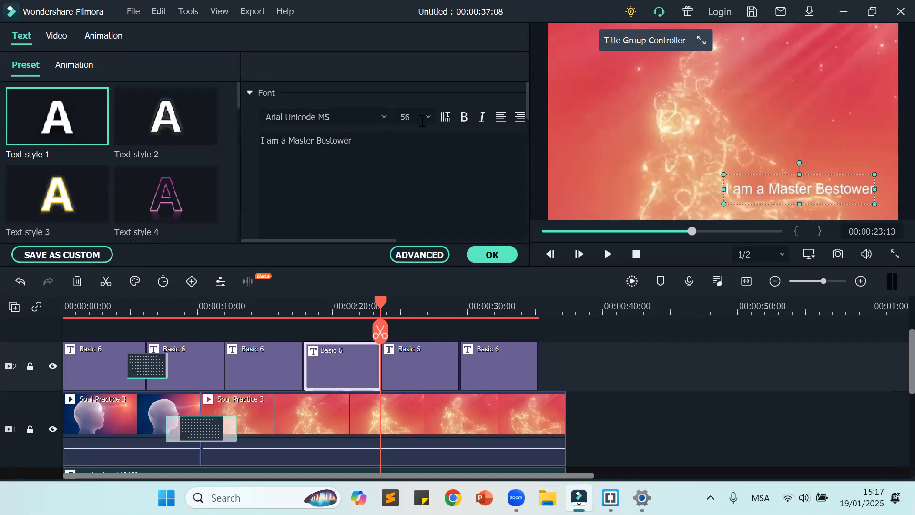
click(383, 116)
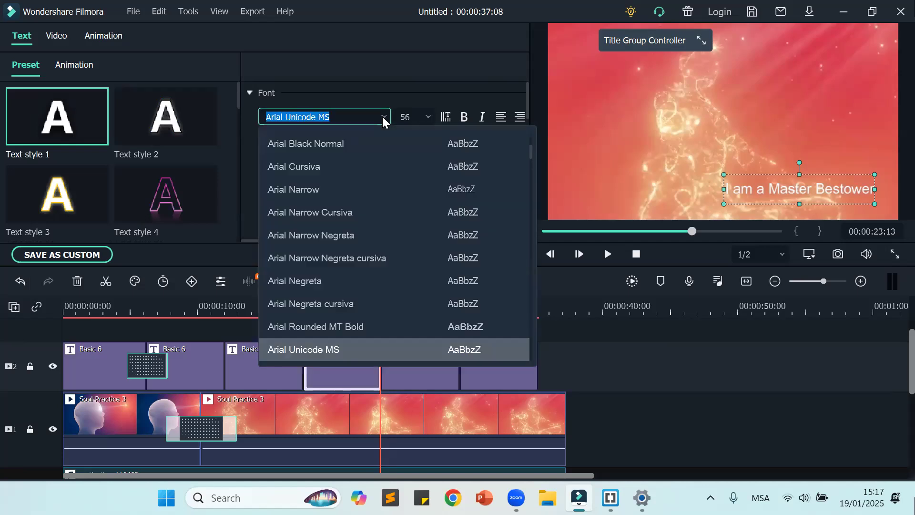
click(315, 148)
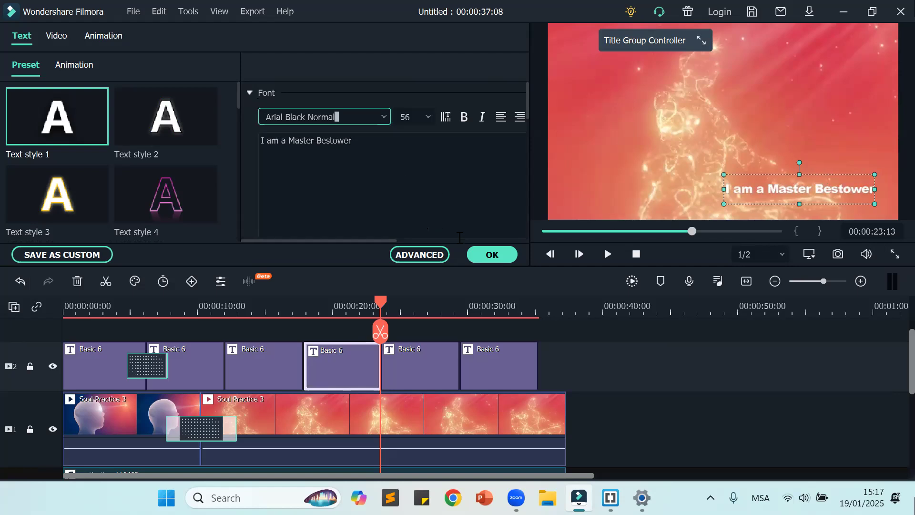
drag(372, 241, 360, 221)
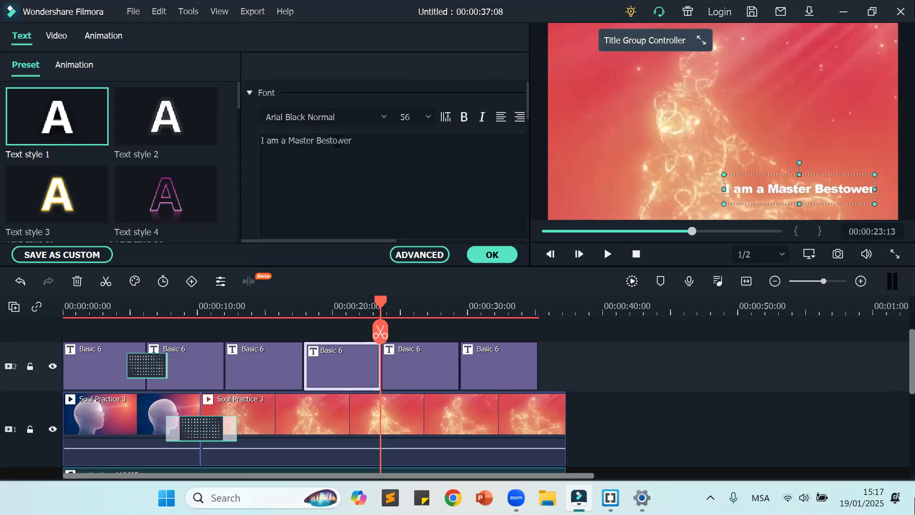
Step: Look through the text style presets, video settings and text animations available for the "I am a Master Bestower" title
scroll(172, 183, down, 3)
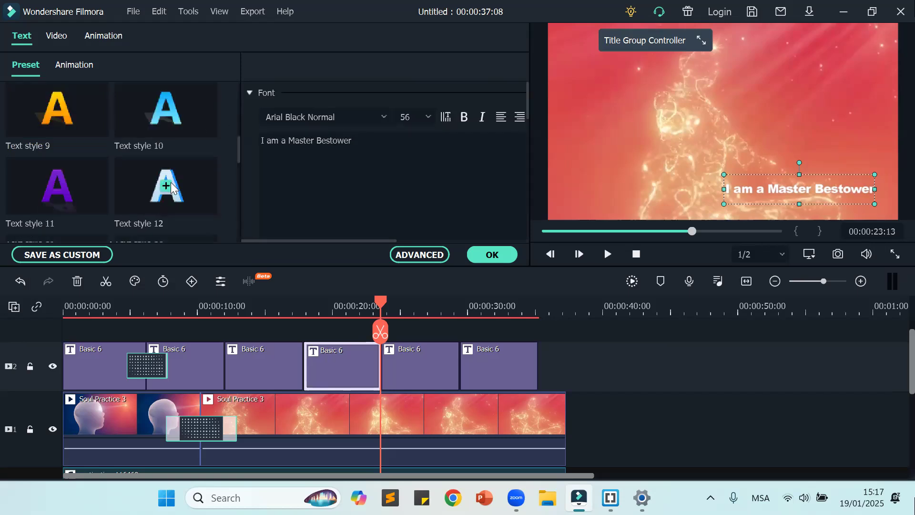
click(75, 65)
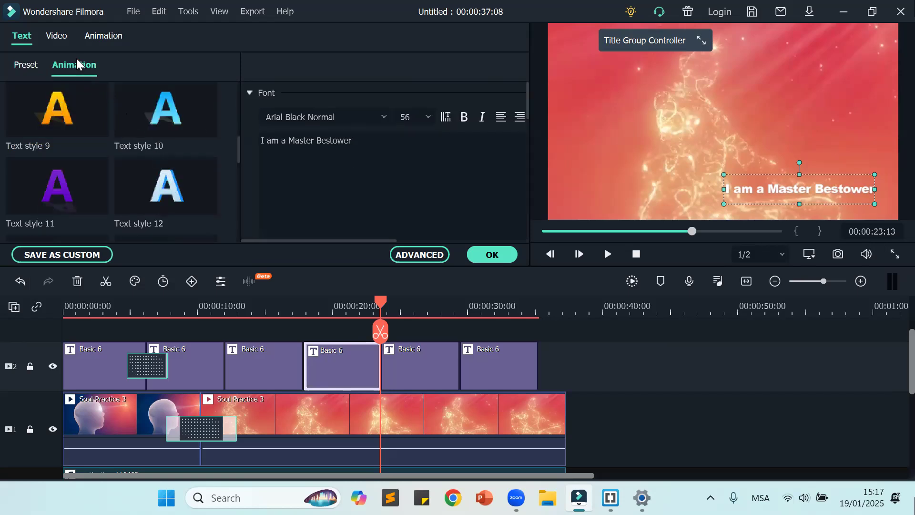
click(59, 37)
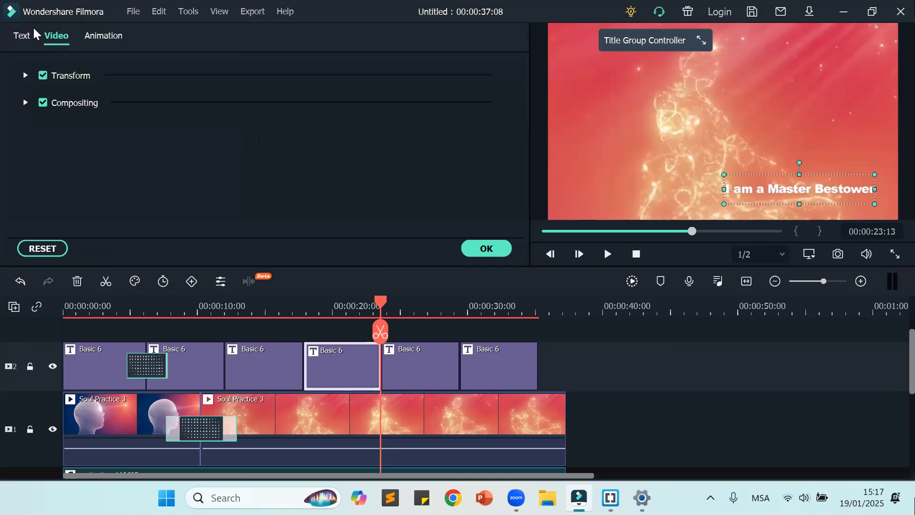
click(27, 38)
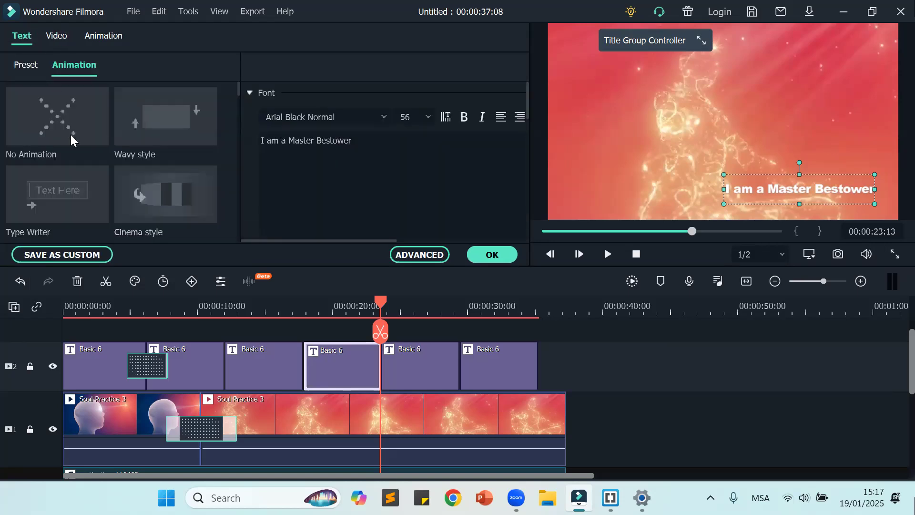
scroll(70, 138, down, 8)
scroll(74, 137, down, 15)
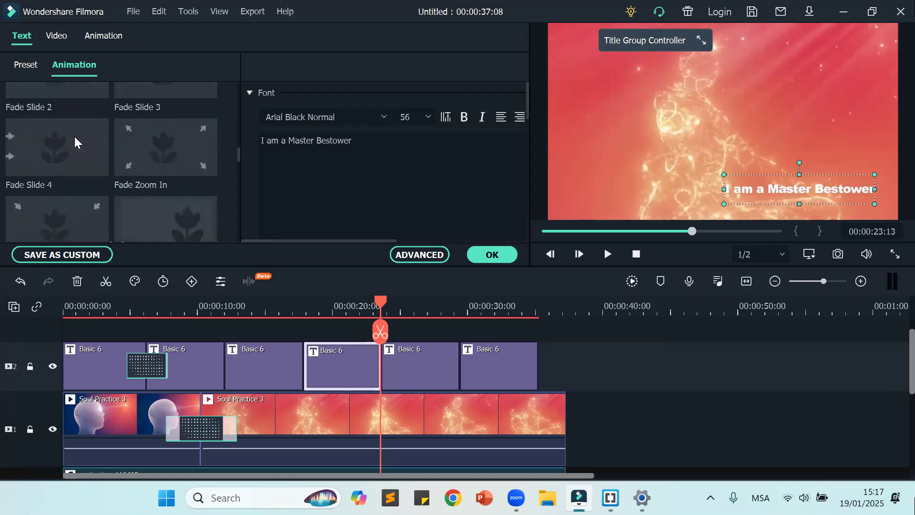
scroll(76, 138, down, 10)
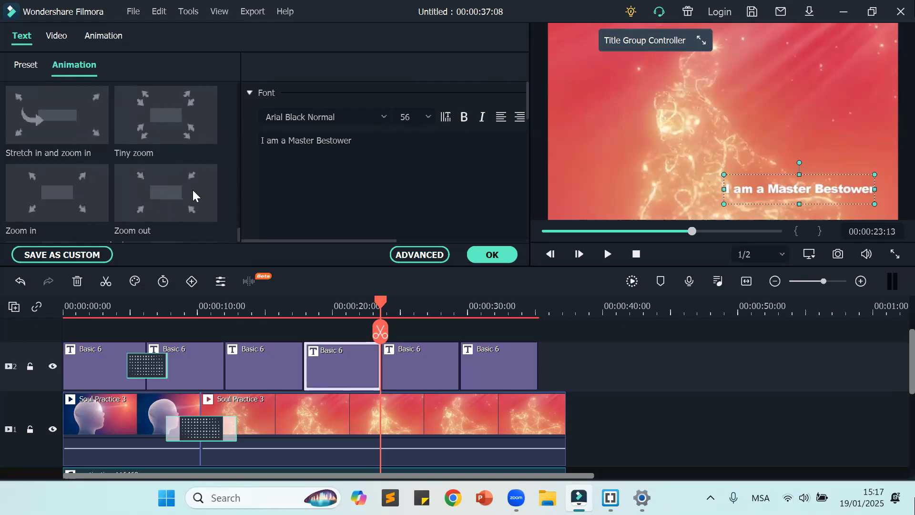
Step: Apply the Zoom out text animation to the "I am a Master Bestower" title and play the timeline through that title
click(159, 193)
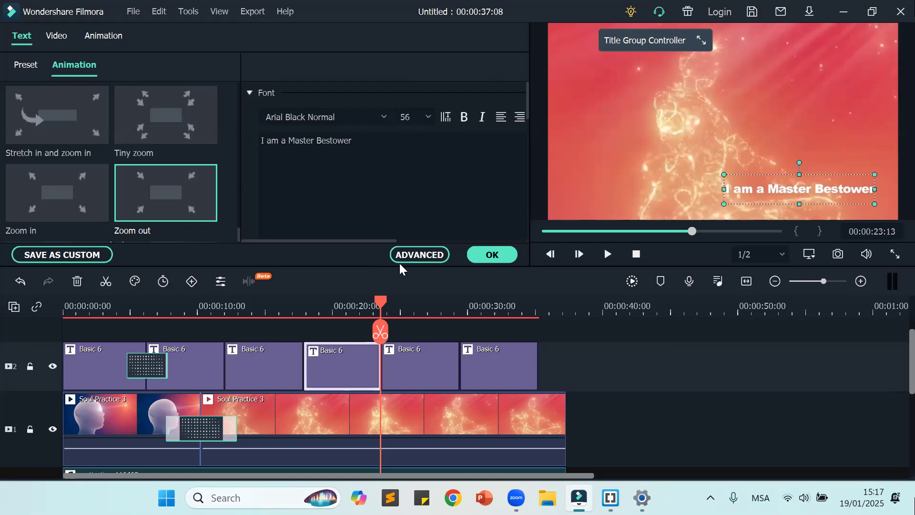
click(493, 256)
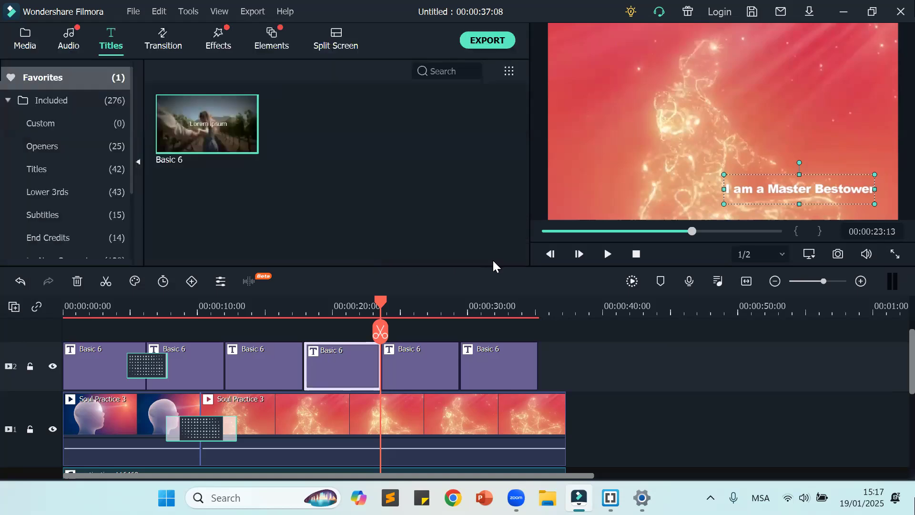
drag(380, 305, 286, 333)
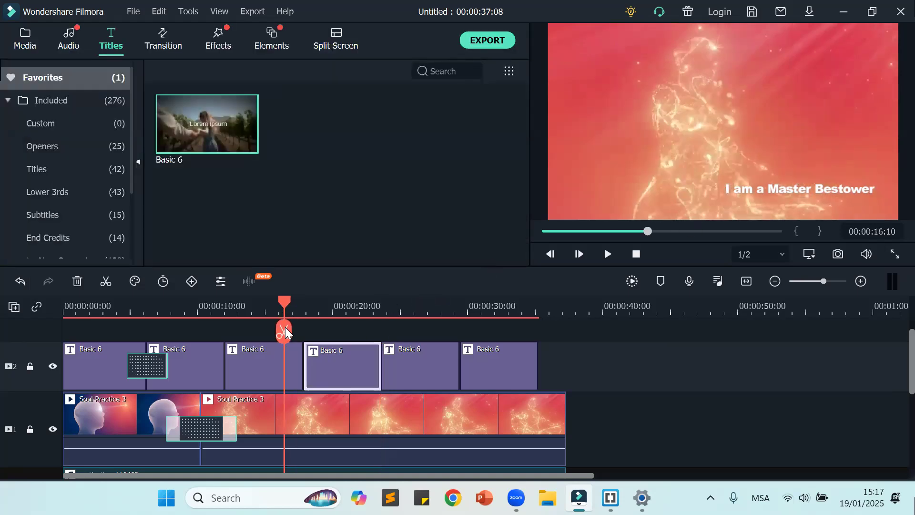
click(606, 255)
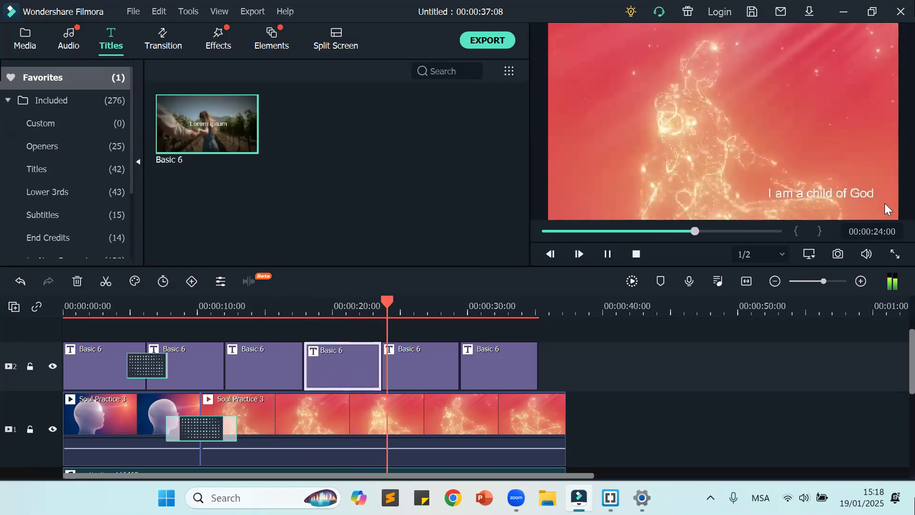
click(608, 254)
Step: Return the playhead to the start of the timeline and look over the title, video and music tracks
drag(419, 310, 326, 310)
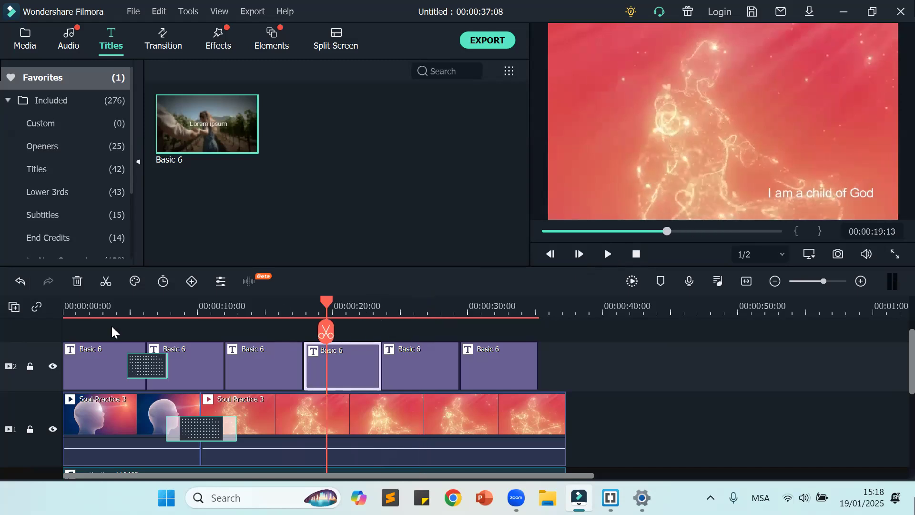
drag(225, 310, 7, 356)
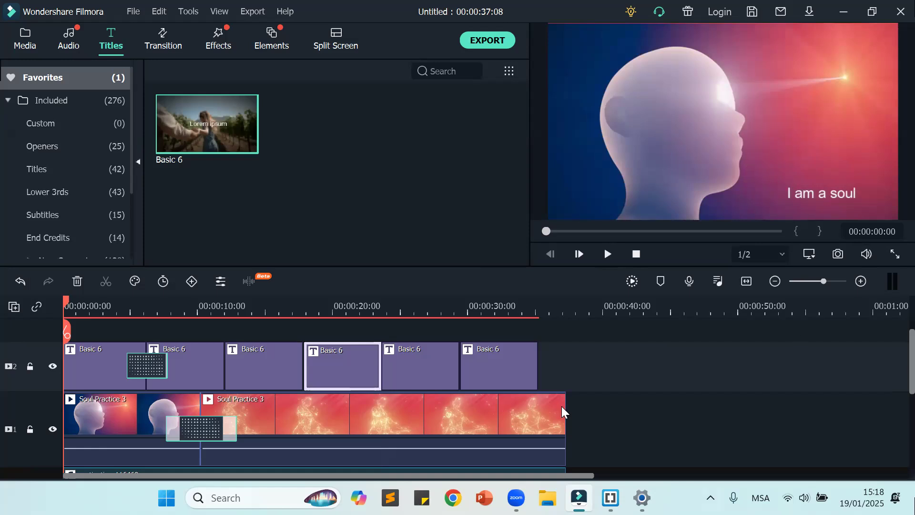
scroll(351, 387, down, 1)
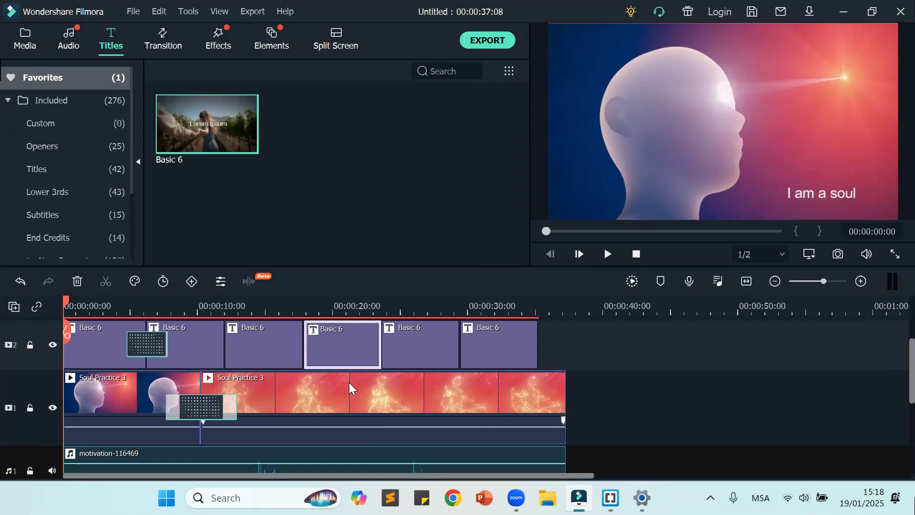
scroll(348, 382, down, 1)
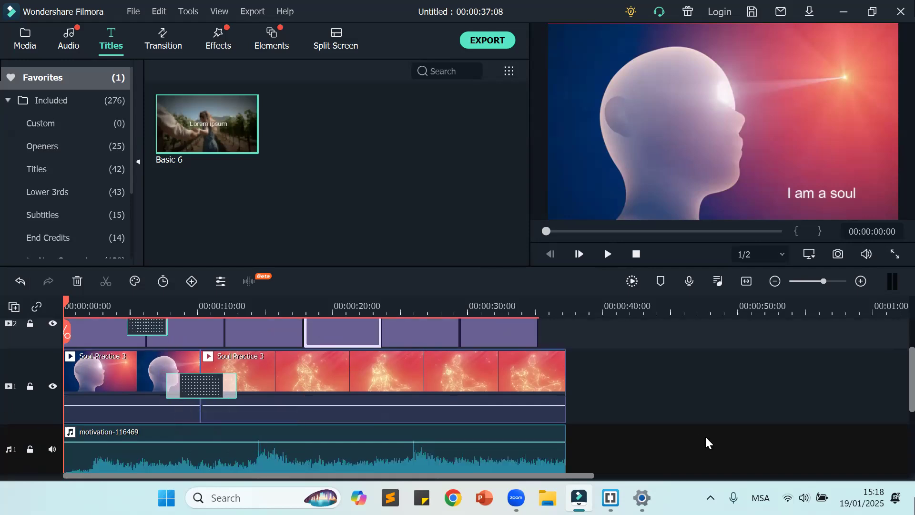
click(534, 411)
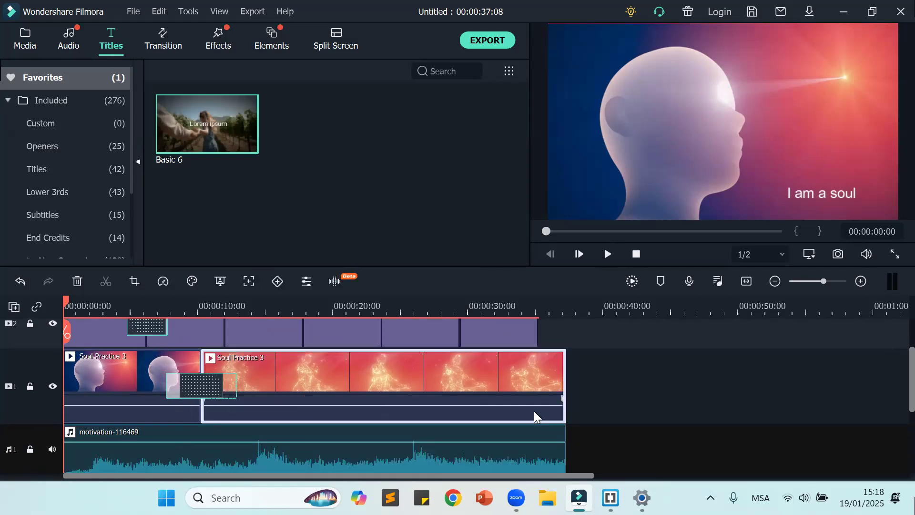
click(671, 402)
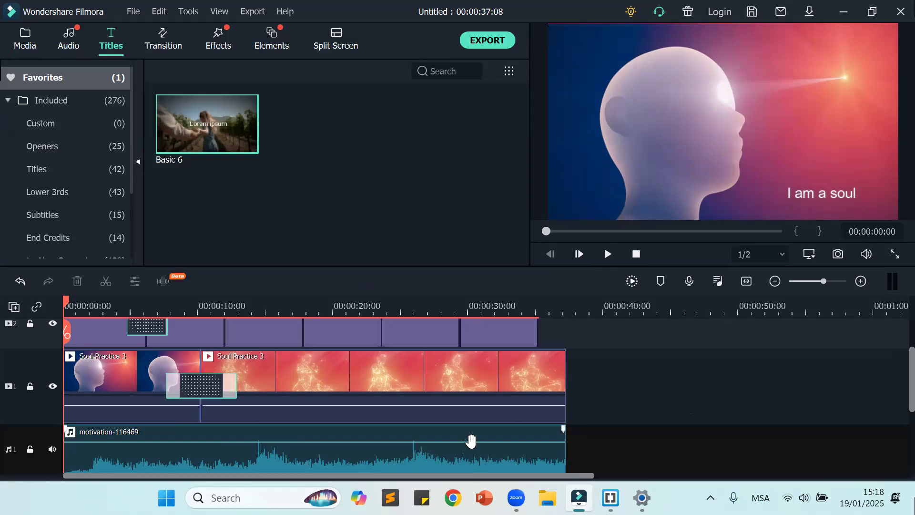
scroll(470, 444, up, 2)
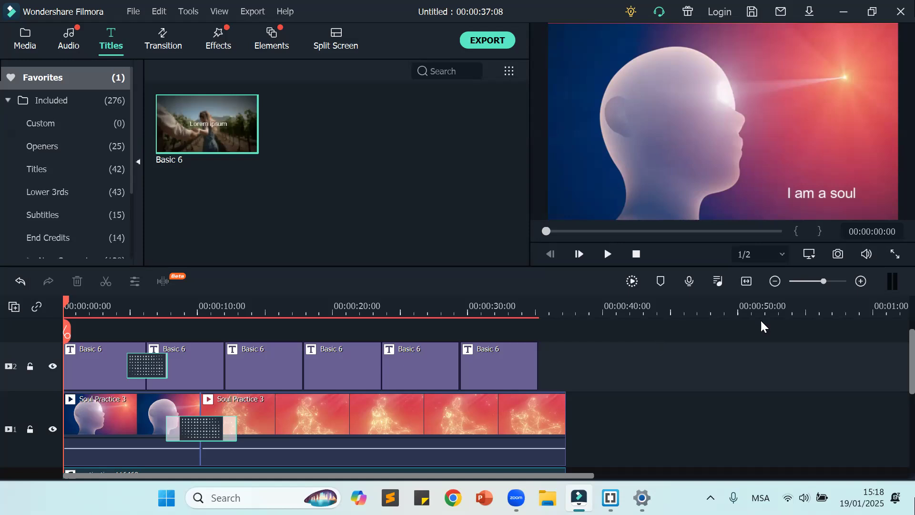
scroll(697, 348, down, 2)
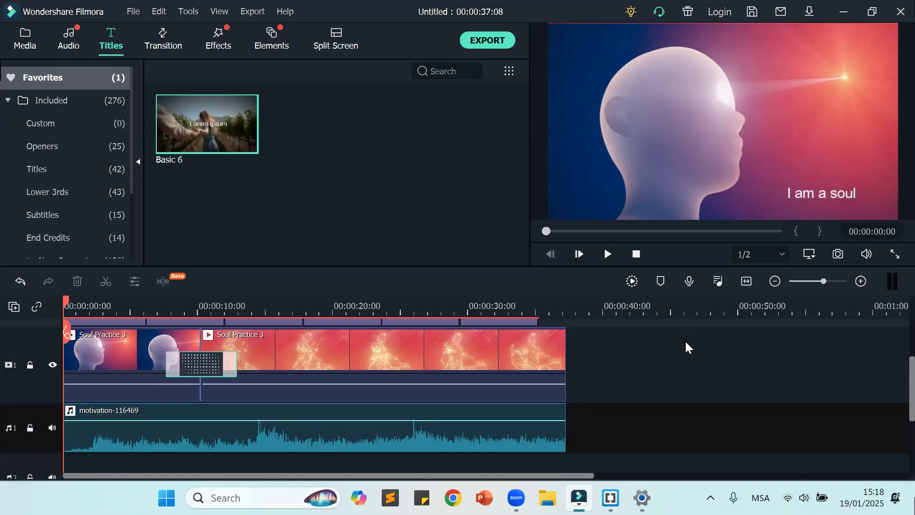
scroll(685, 345, up, 2)
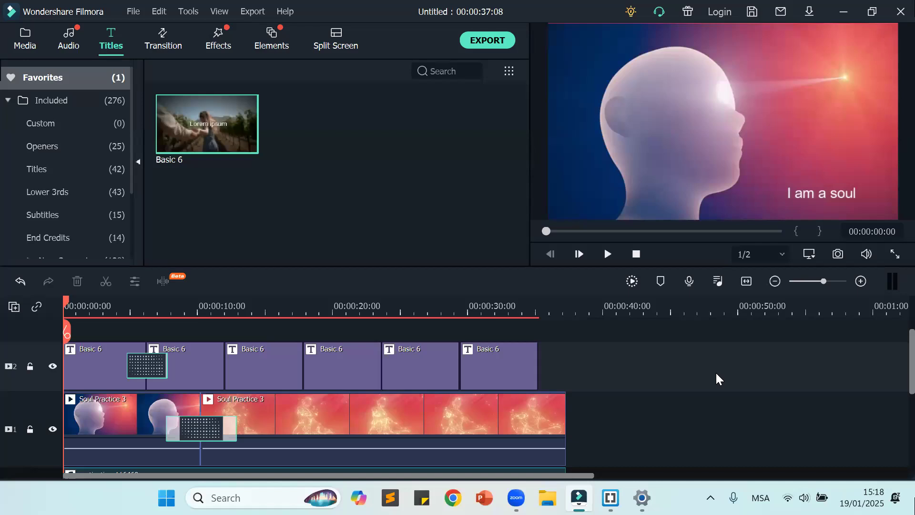
key(XF86AudioRaiseVolume)
key(XF86AudioRaiseVolume)
key(XF86AudioRaiseVolume)
Step: Import the Supreme-Charger-2 image from the Downloads folder into the project media
click(27, 37)
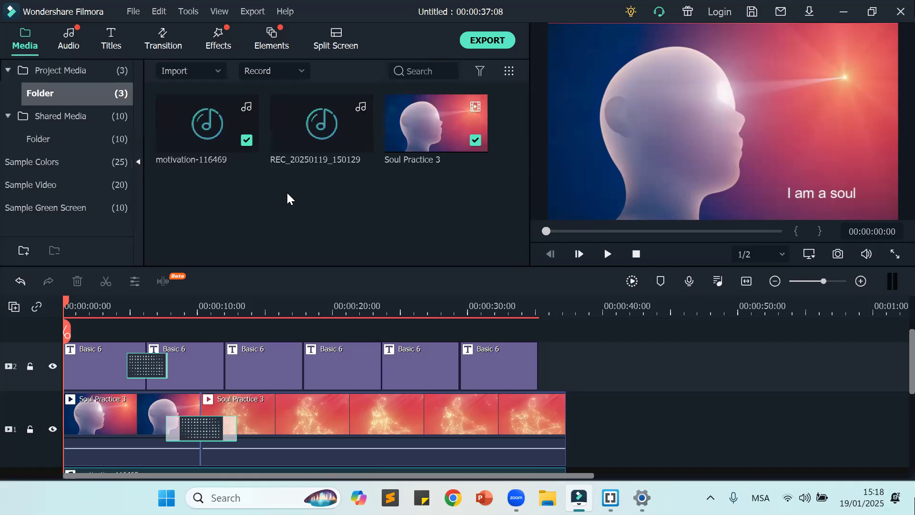
click(215, 69)
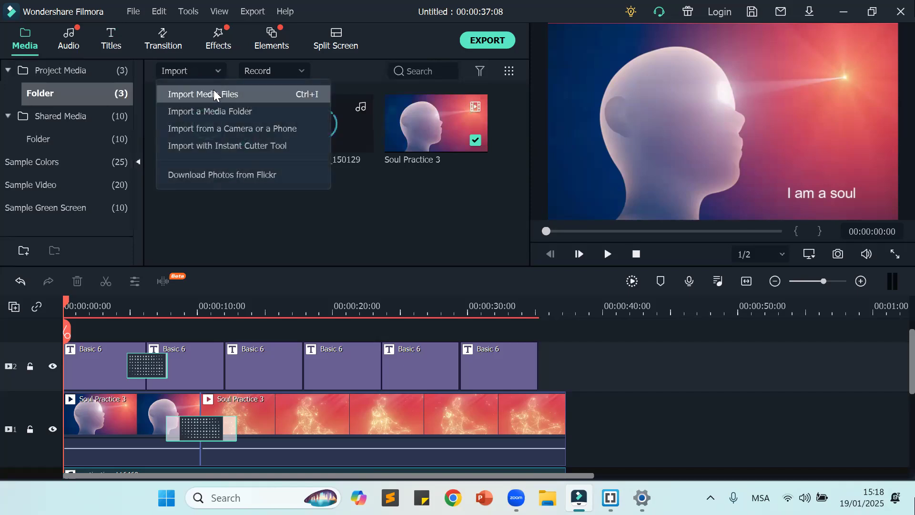
click(214, 94)
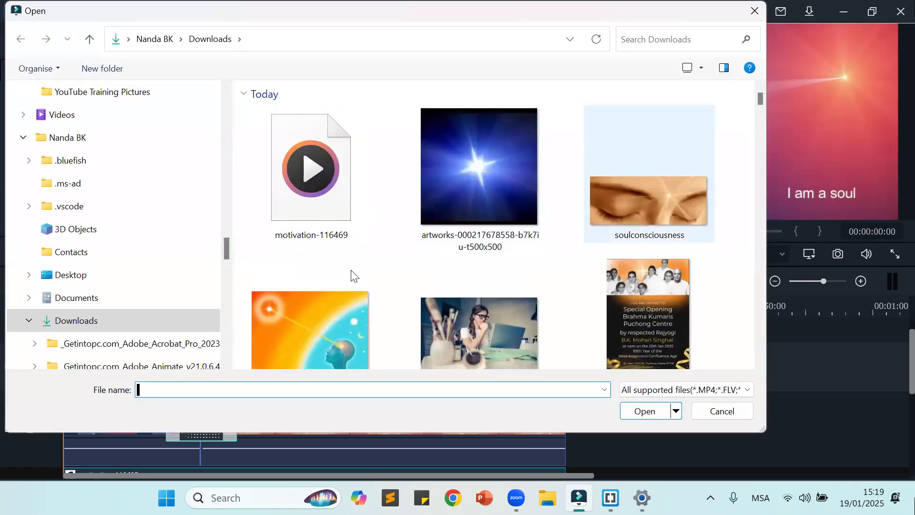
scroll(290, 262, down, 1)
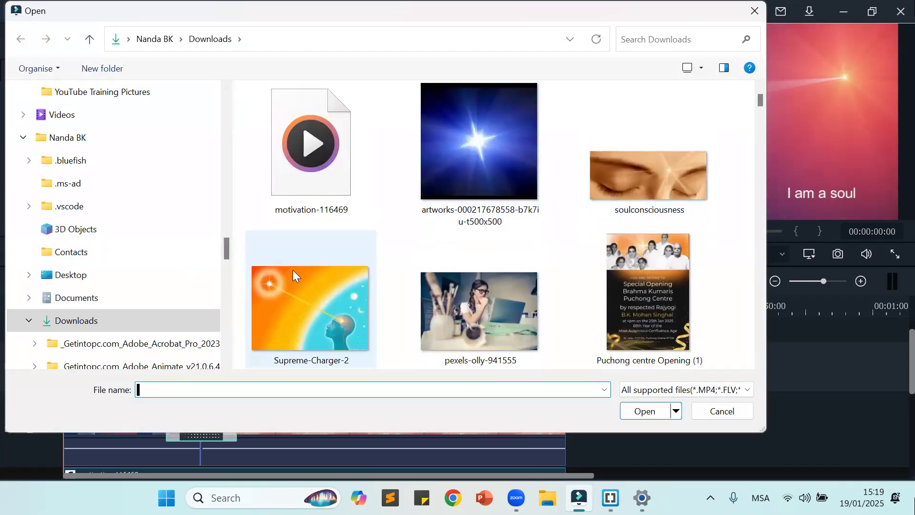
click(319, 320)
click(639, 413)
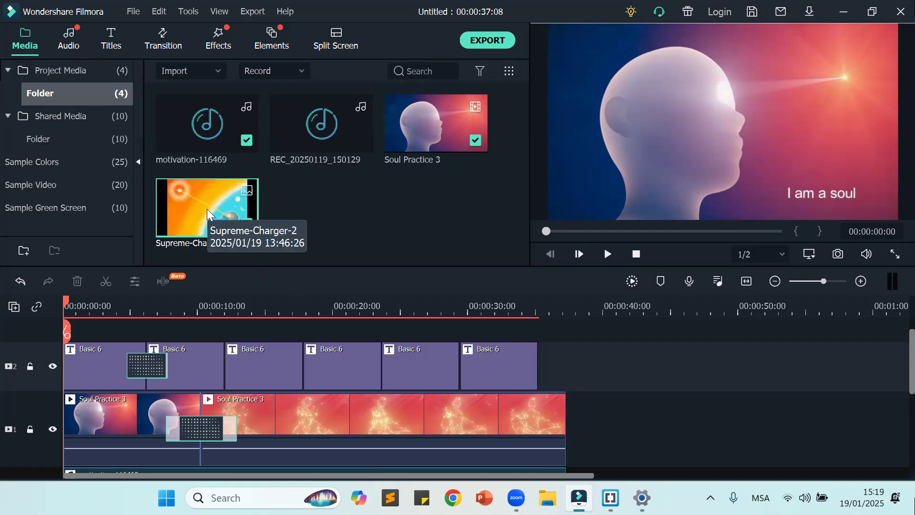
Step: Preview the imported Supreme-Charger-2 image in the player and check the existing timeline tracks
drag(207, 208, 692, 141)
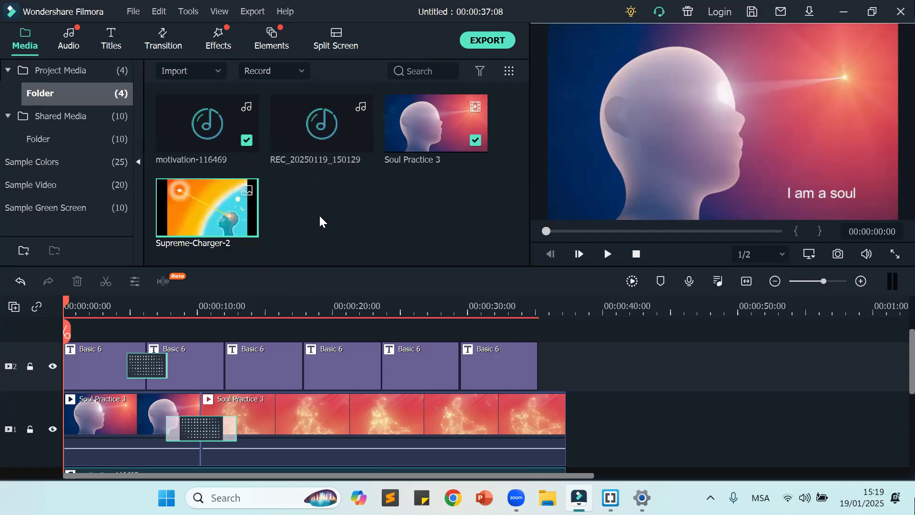
double_click(190, 193)
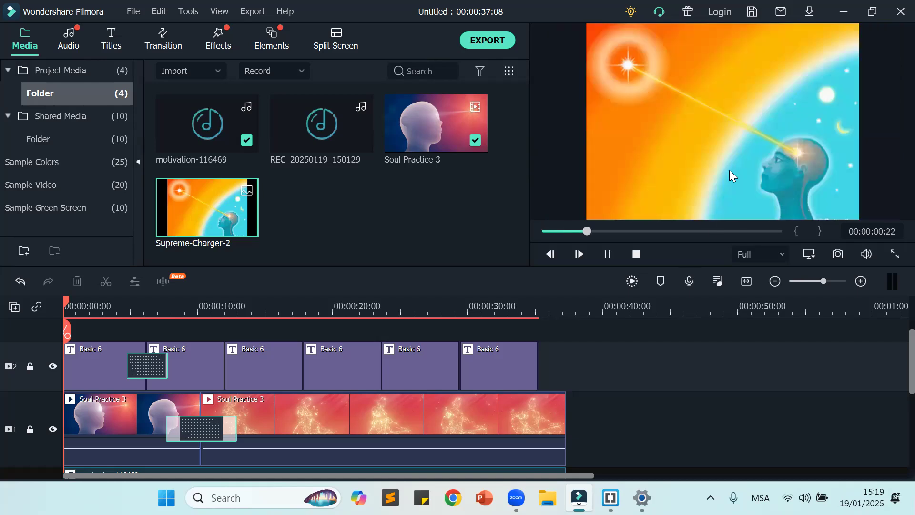
scroll(501, 373, down, 3)
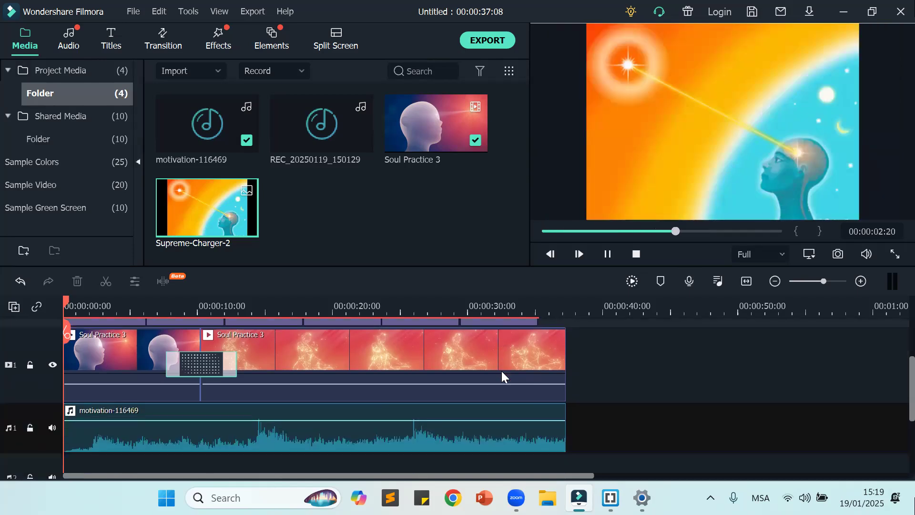
scroll(501, 366, up, 3)
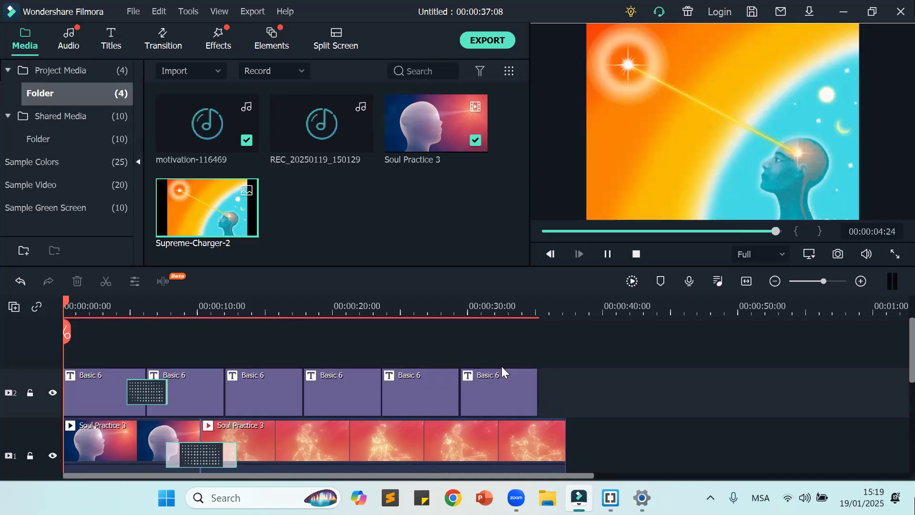
double_click(204, 217)
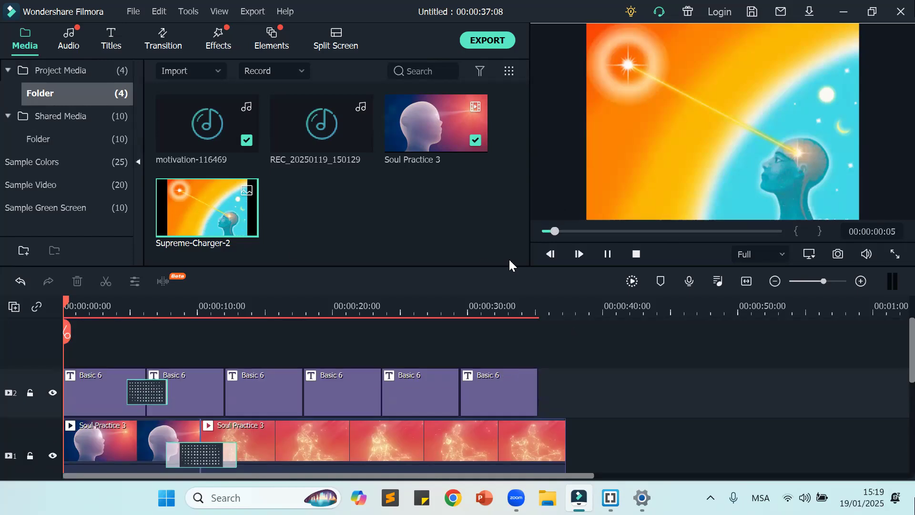
click(635, 253)
scroll(331, 313, down, 2)
scroll(332, 313, up, 1)
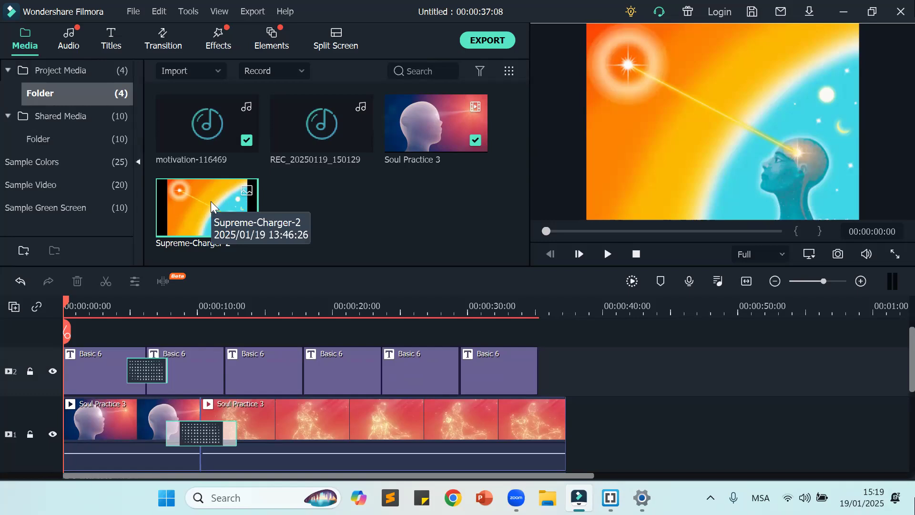
drag(211, 201, 80, 355)
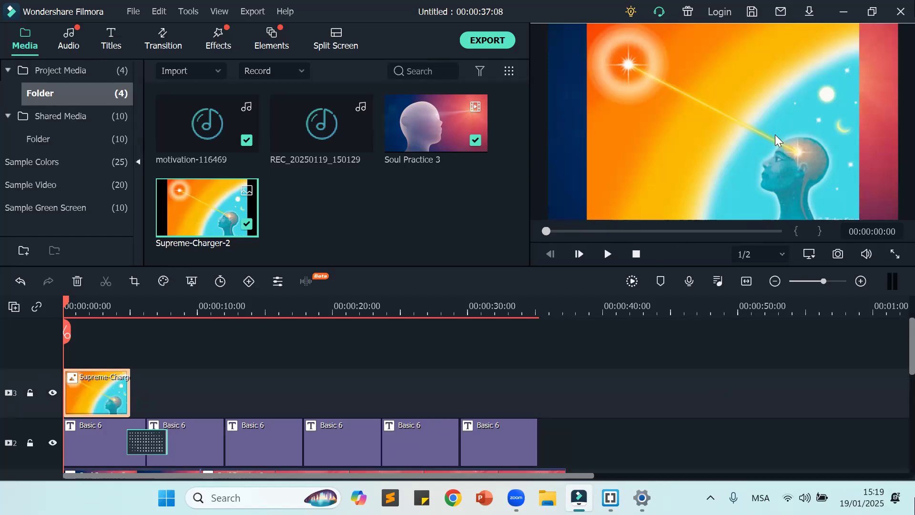
click(242, 377)
key(ctrl+z)
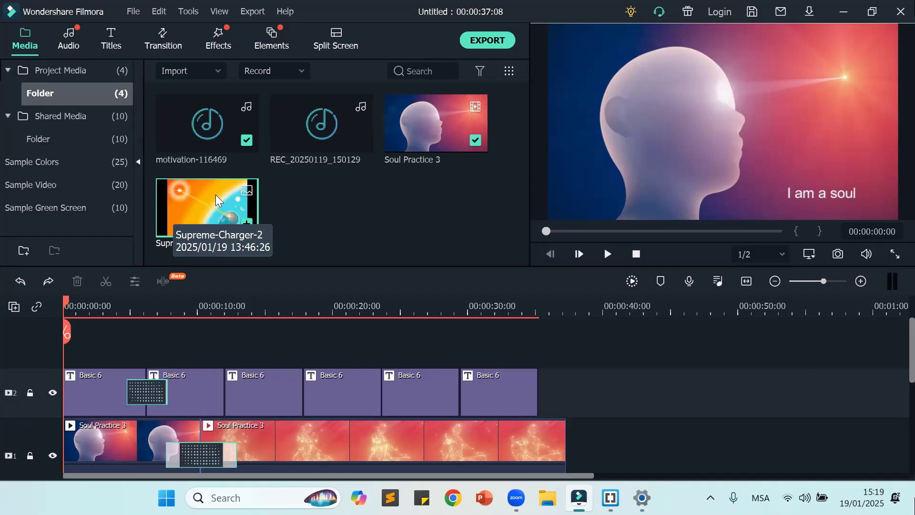
Step: Place the Supreme-Charger-2 image at the start of the timeline on a new track above the titles
drag(216, 194, 70, 367)
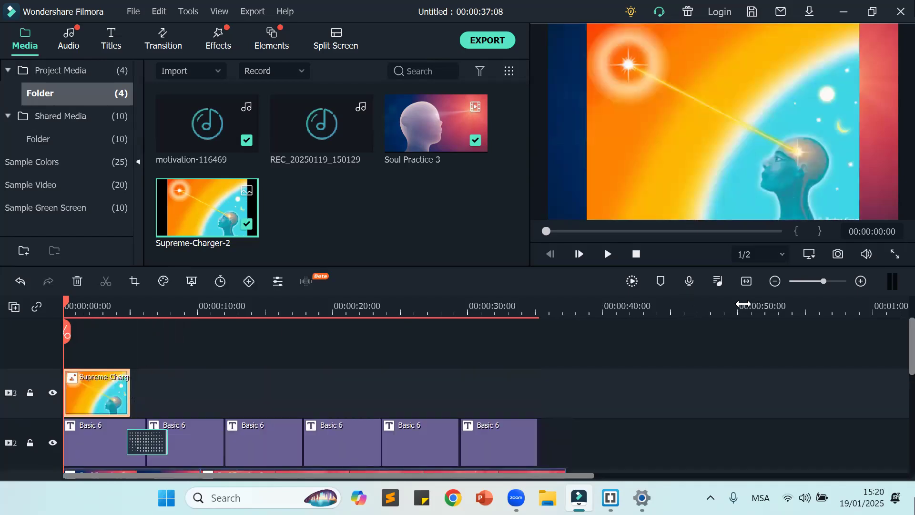
scroll(695, 316, down, 1)
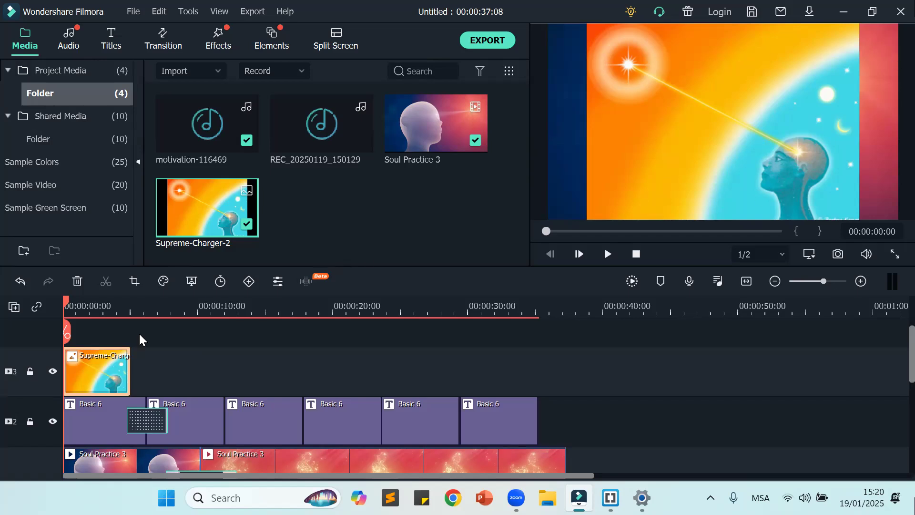
scroll(84, 376, down, 2)
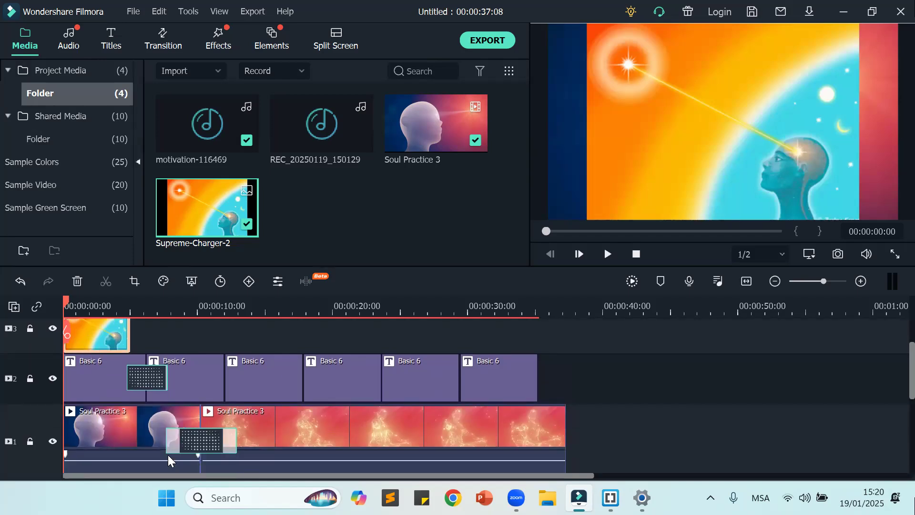
Step: Shrink the Supreme-Charger-2 image in the preview to a small inset over the lower-right area of the video frame
click(719, 155)
scroll(698, 373, up, 1)
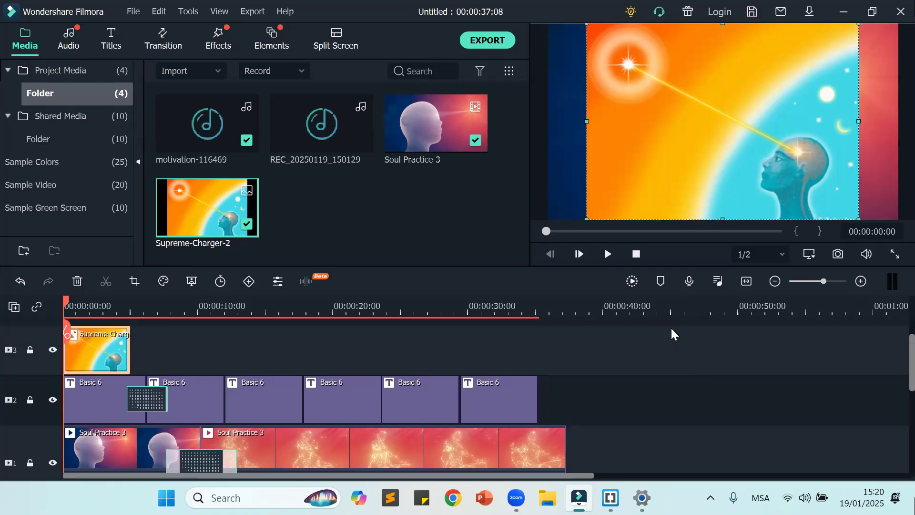
double_click(698, 102)
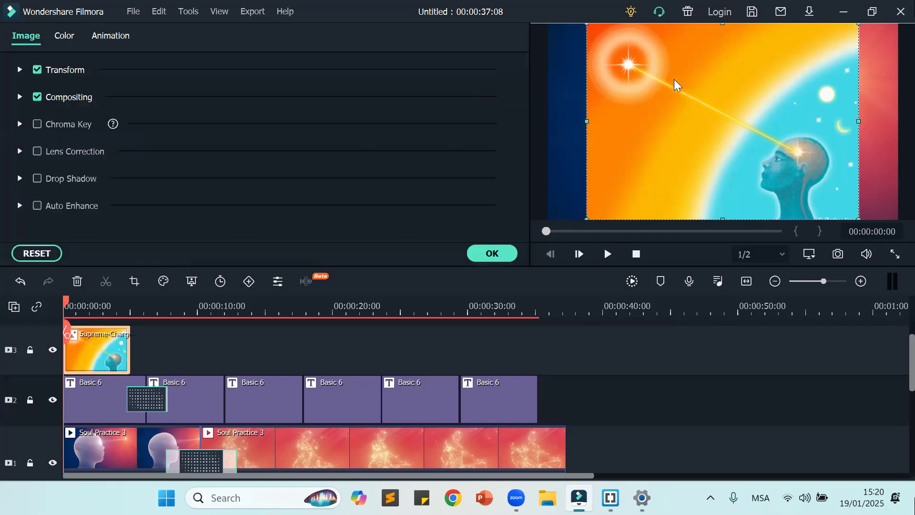
click(491, 251)
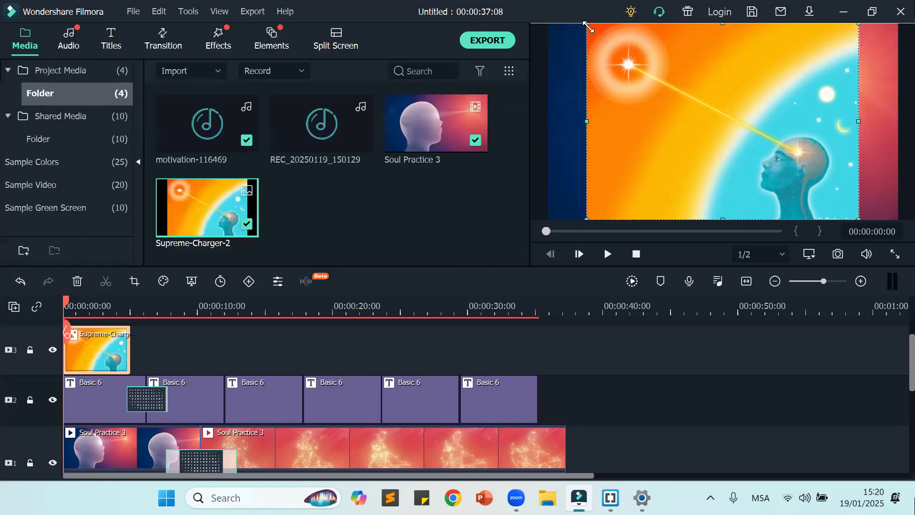
drag(586, 22, 596, 29)
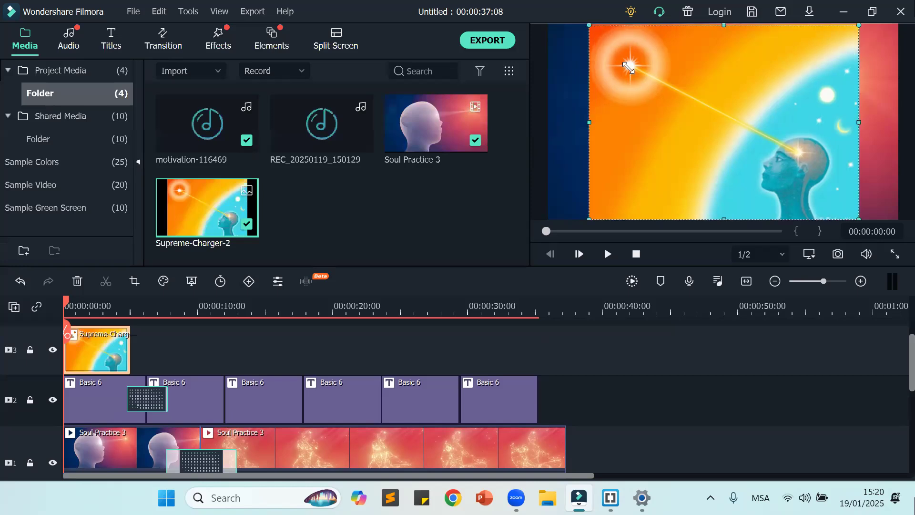
drag(812, 159, 746, 177)
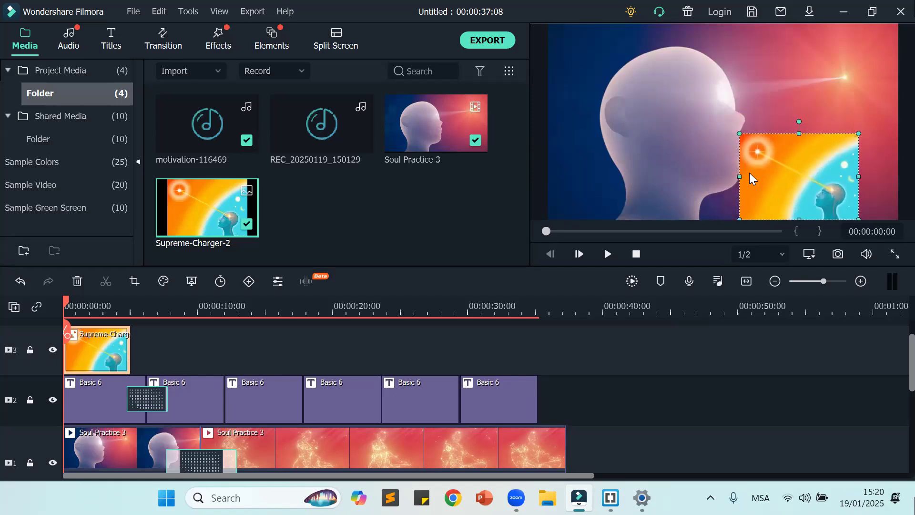
Step: Move the Supreme-Charger-2 inset fully inside the lower-right area of the video frame and shrink it slightly
drag(805, 178, 826, 166)
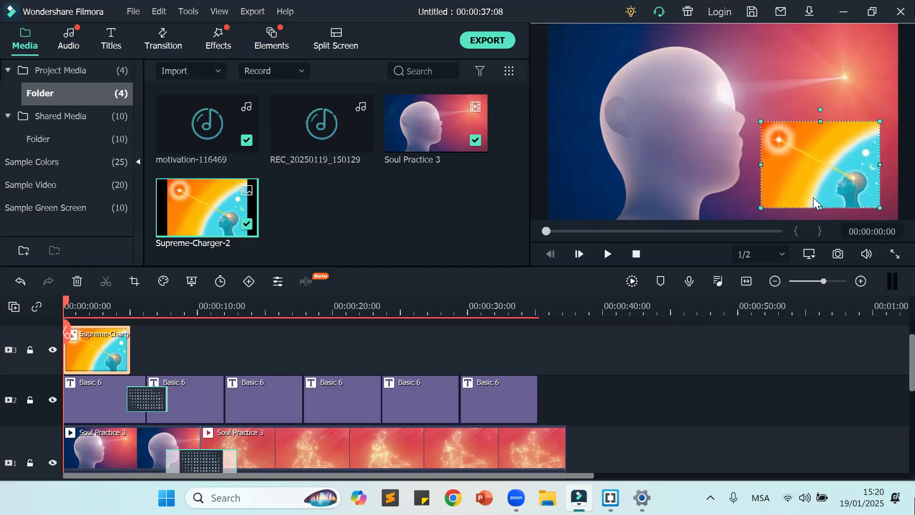
click(776, 397)
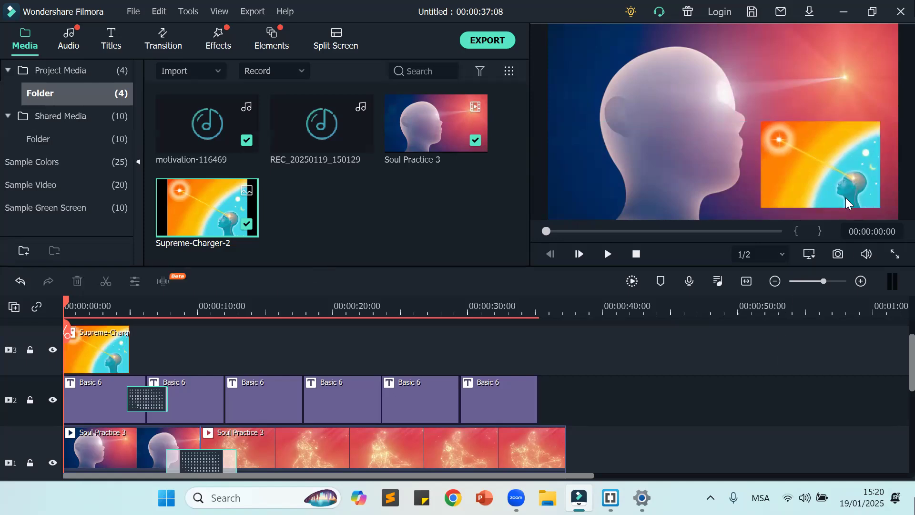
click(788, 130)
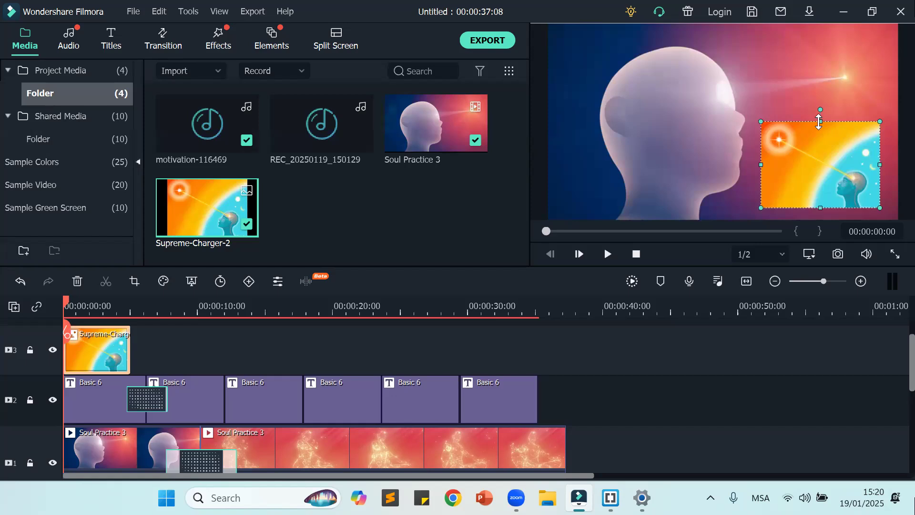
drag(761, 122, 771, 141)
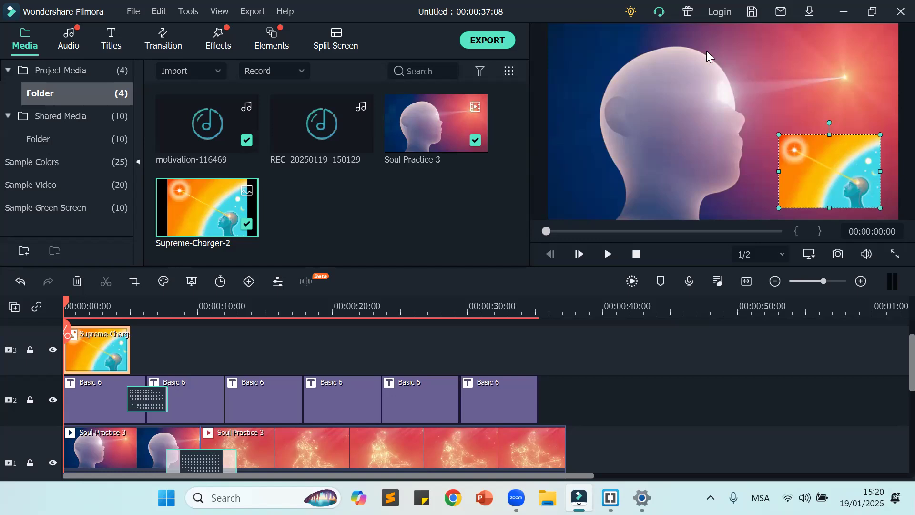
click(737, 366)
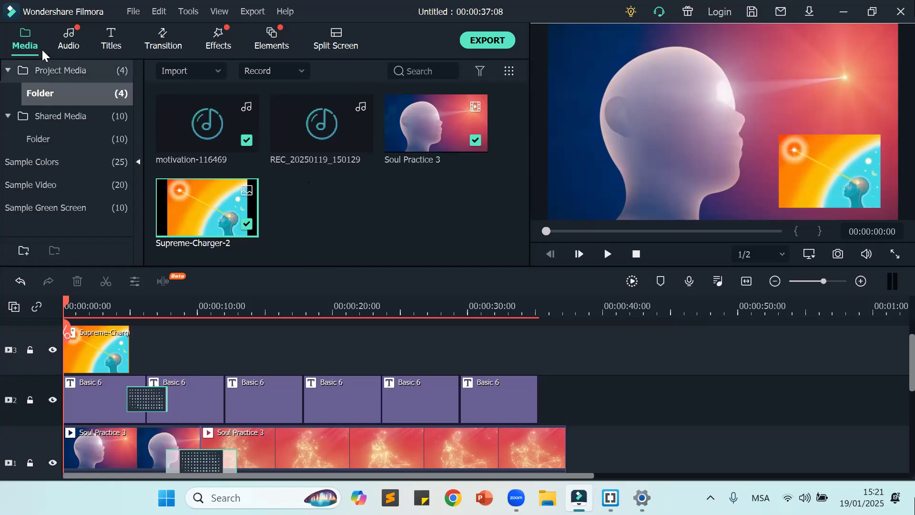
Step: Import the video "invideo-ai-480 Deep Relaxation Meditation_ Journey to I 2025-01-19" from the Downloads folder into the project media
click(219, 70)
click(224, 91)
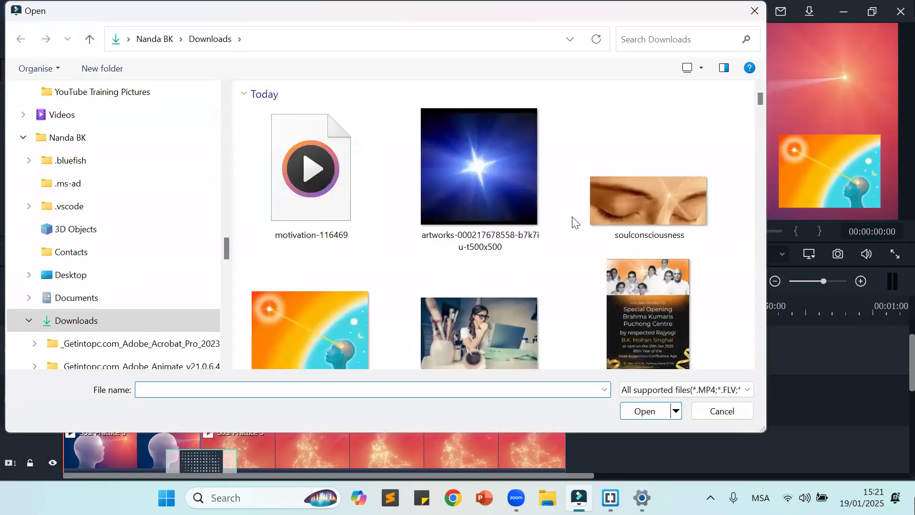
scroll(576, 222, down, 1)
scroll(574, 222, down, 3)
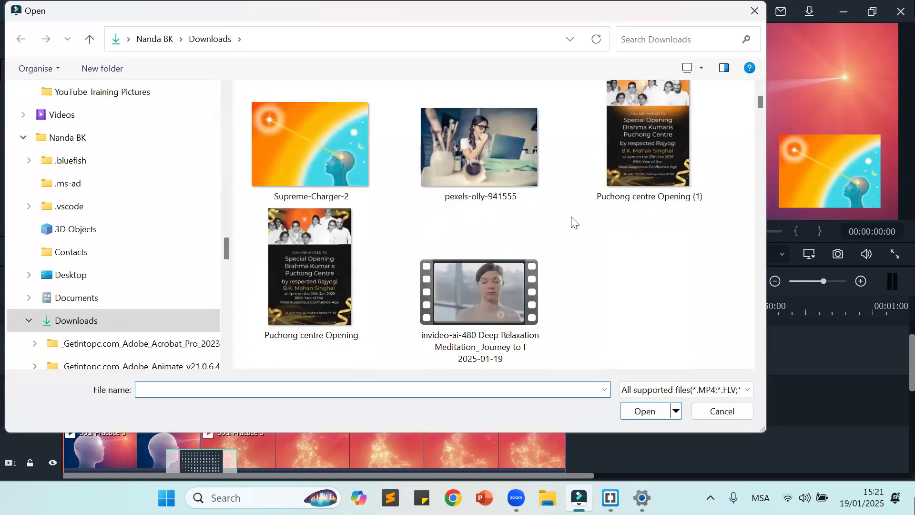
scroll(581, 218, up, 1)
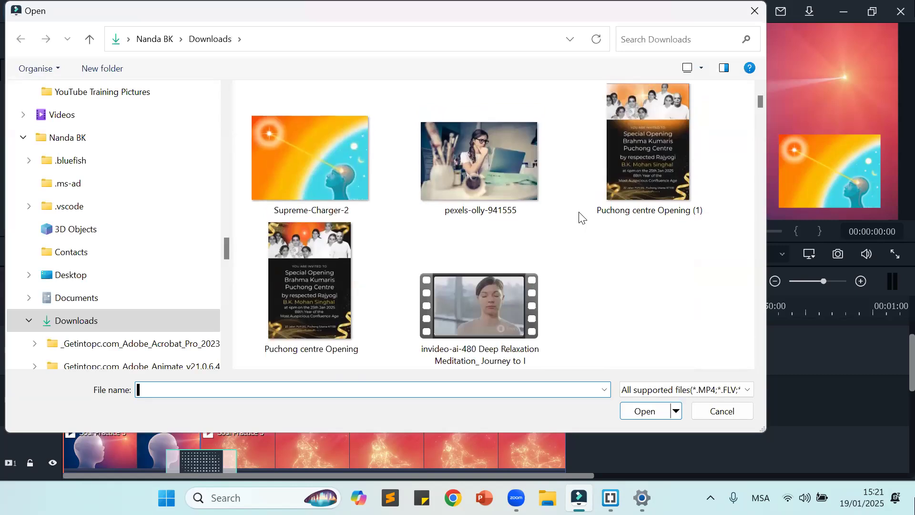
click(466, 314)
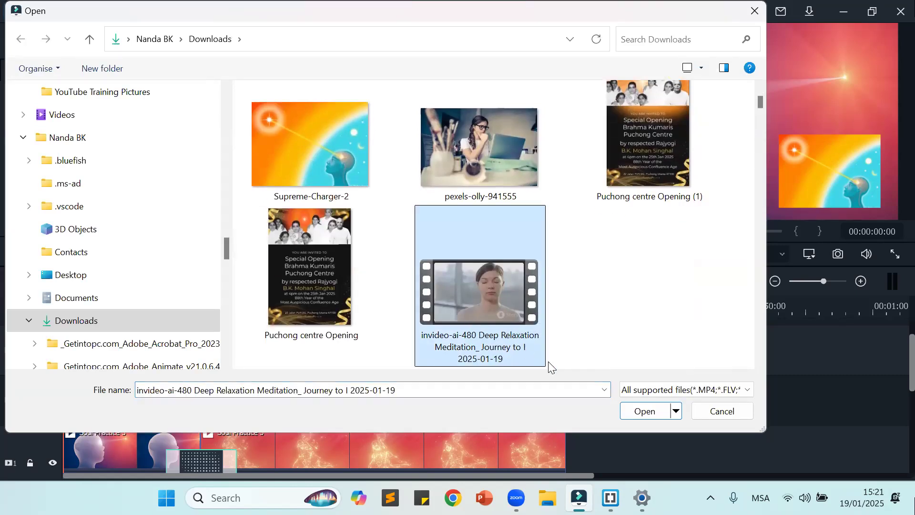
click(644, 411)
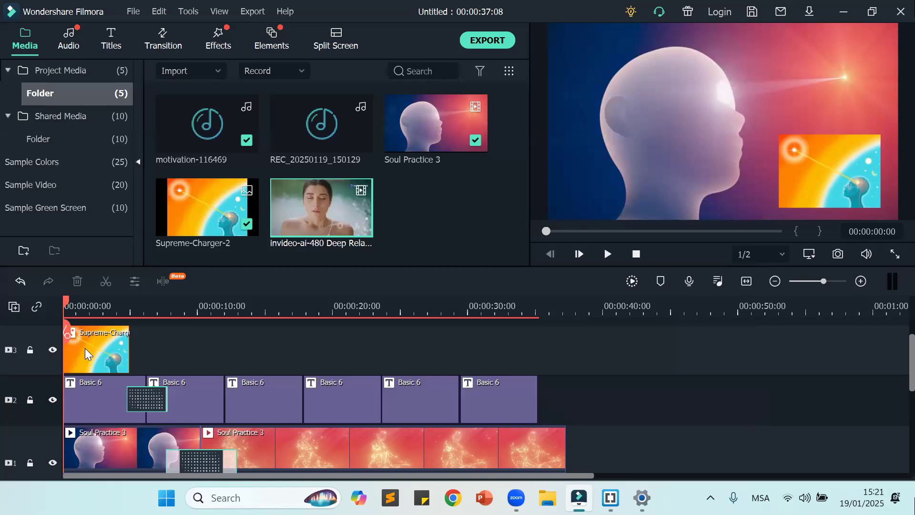
Step: Replace the Supreme-Charger-2 image on track 3 with the invideo-ai-480 Deep Relaxation video, starting at the beginning of the timeline
click(72, 355)
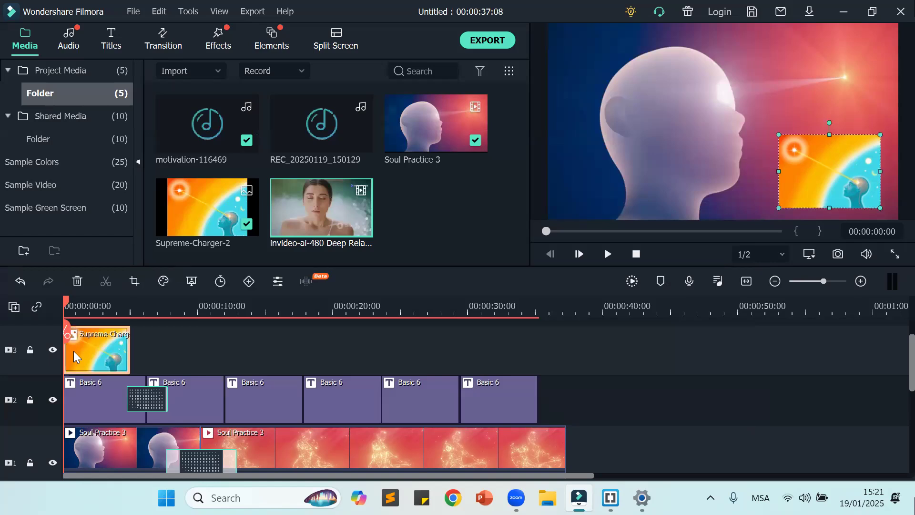
key(Delete)
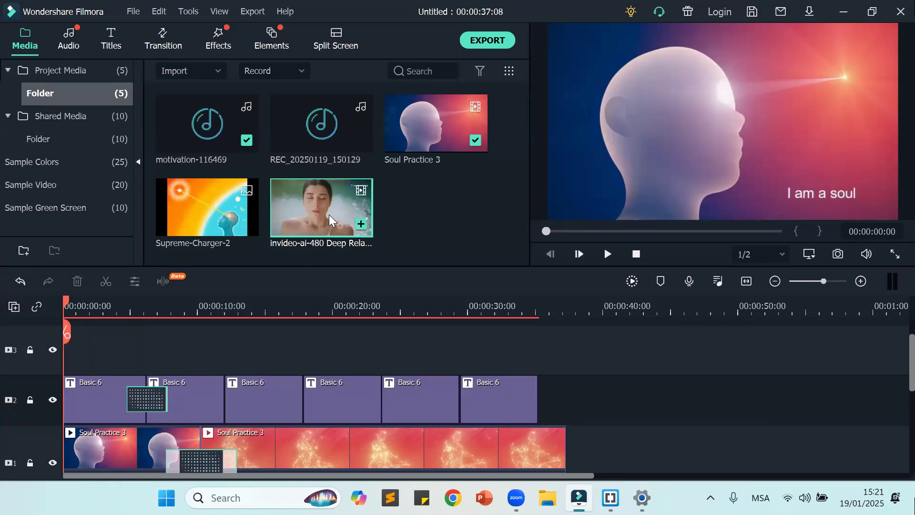
drag(327, 208, 68, 350)
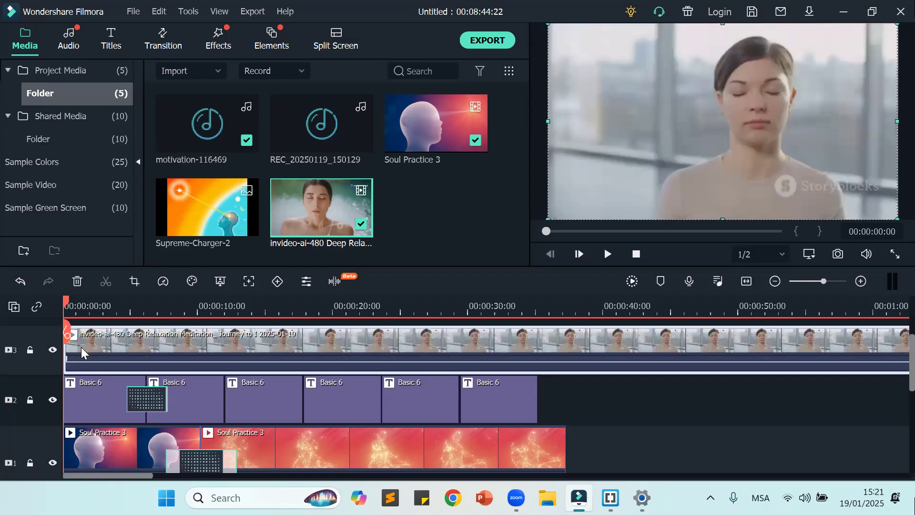
Step: Split the invideo-ai-480 clip at 00:00:38:22, delete the part after the cut, and return the playhead to the start
drag(147, 300, 588, 396)
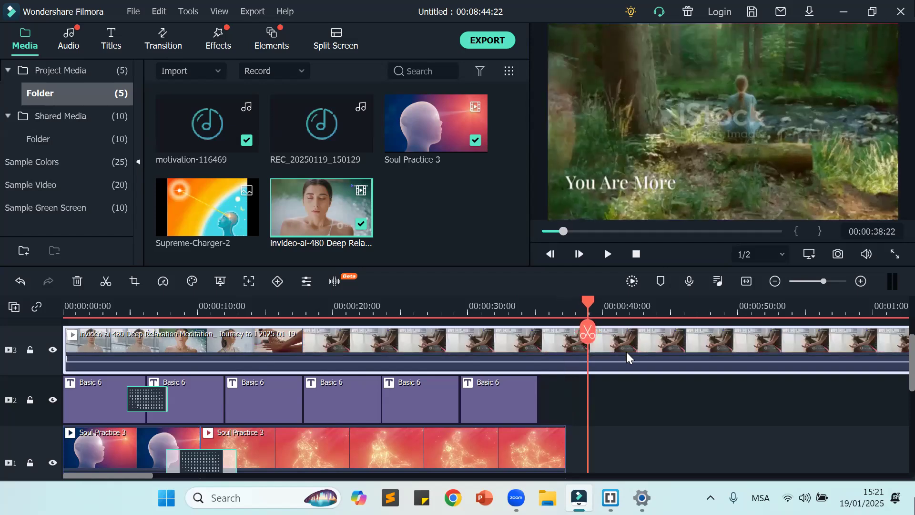
click(579, 337)
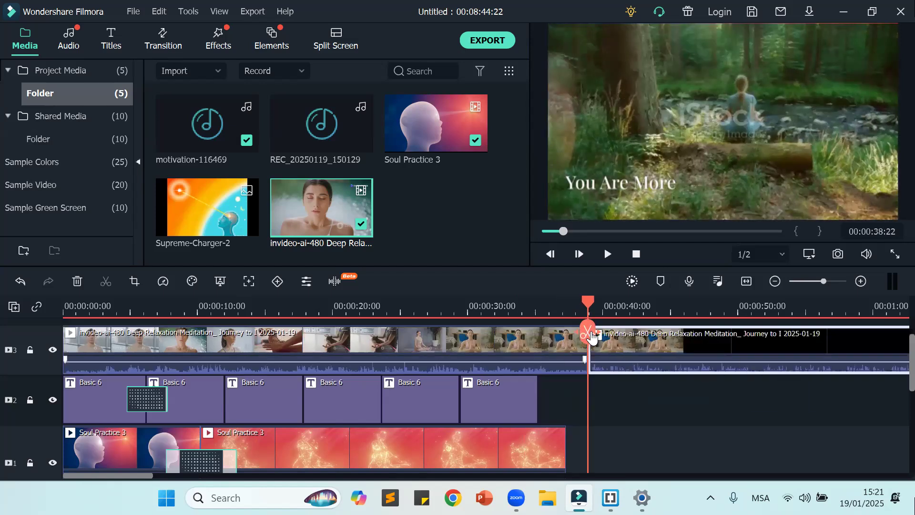
click(673, 336)
key(Delete)
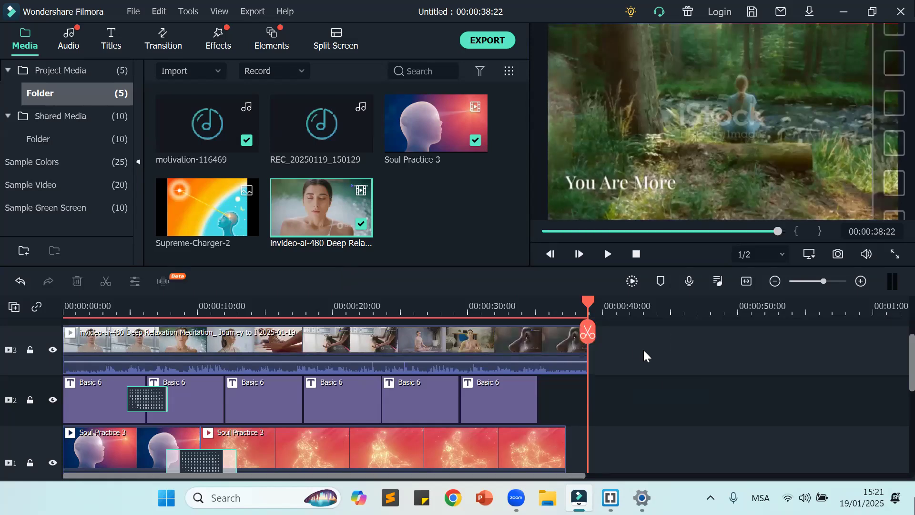
drag(592, 301, 46, 338)
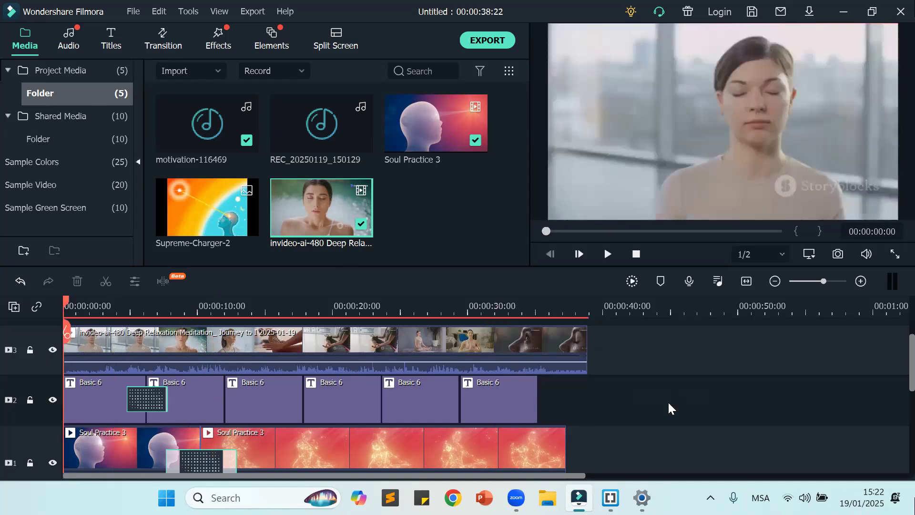
mouse_move(611, 497)
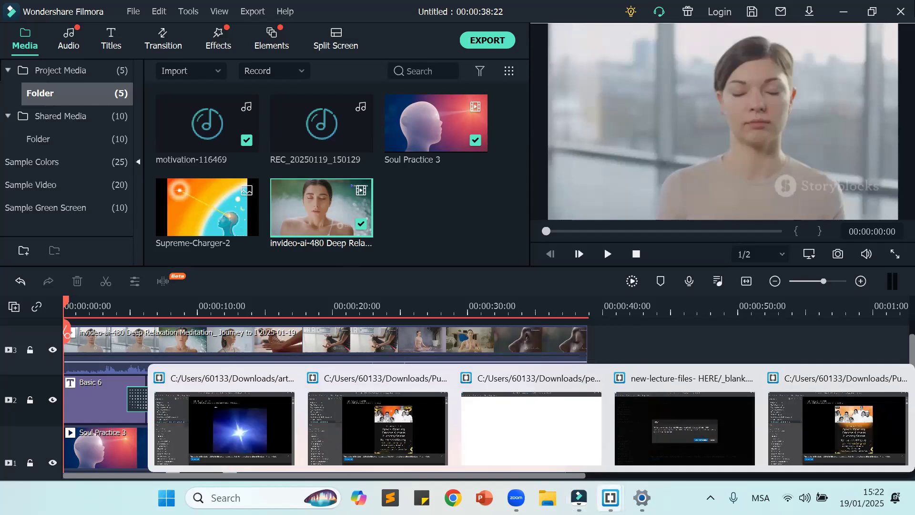
click(894, 384)
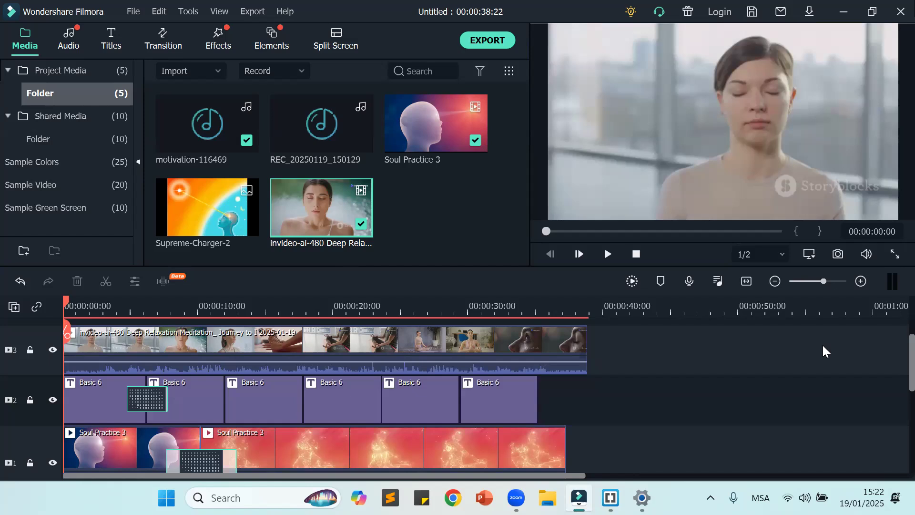
Step: Shrink the invideo-ai-480 clip in the preview and position it as a small inset in the lower-right area of the video frame
click(671, 85)
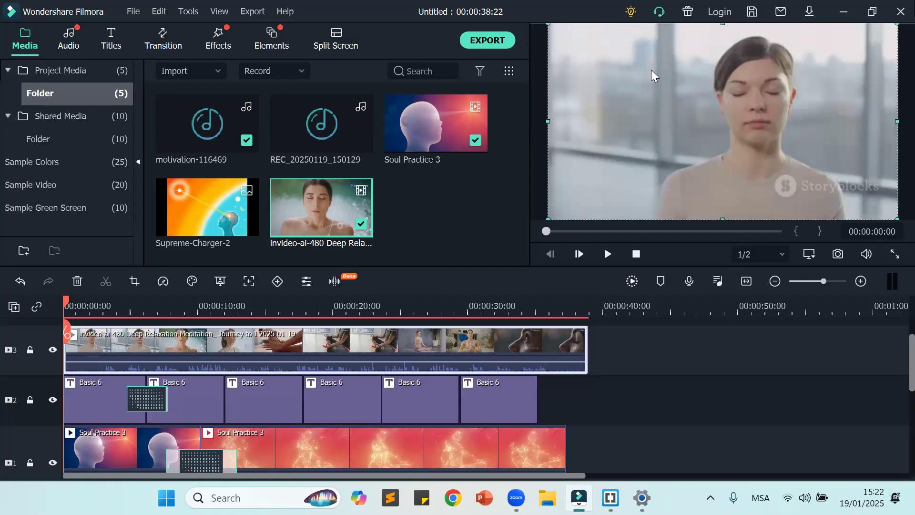
drag(549, 22, 770, 148)
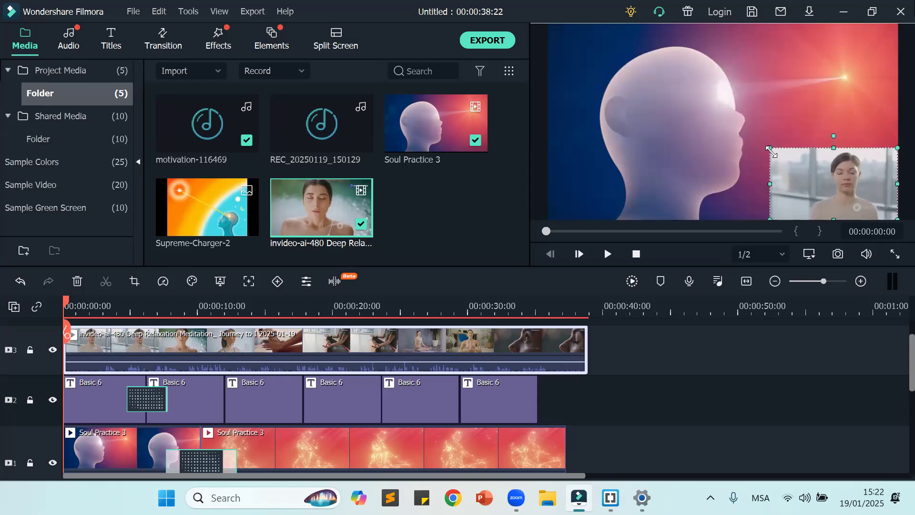
mouse_move(813, 182)
mouse_down()
mouse_move(805, 175)
mouse_move(806, 190)
mouse_move(810, 152)
mouse_move(808, 168)
mouse_up()
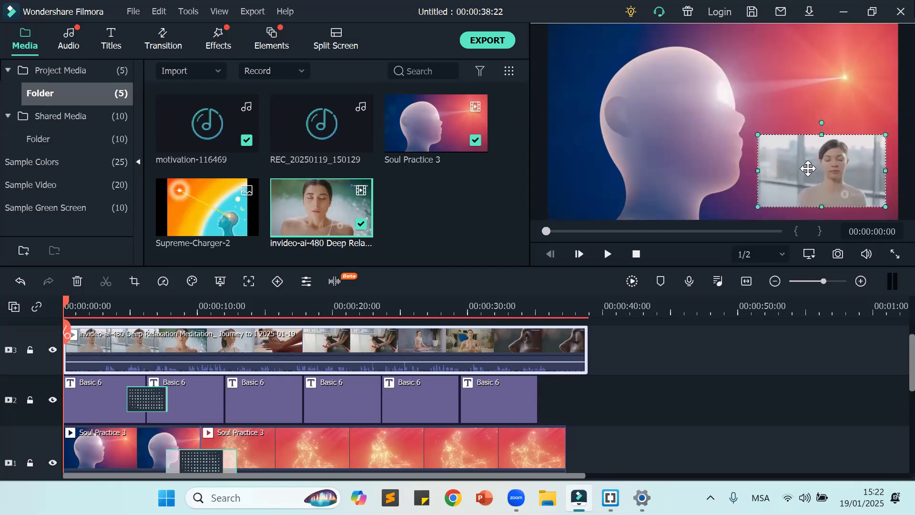
click(767, 342)
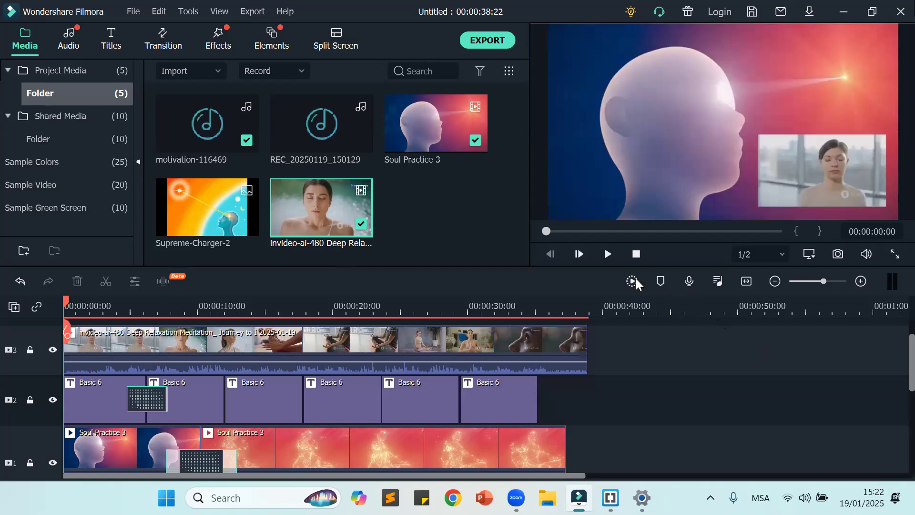
Step: Play the project to check the video inset, and mute the motivation-116469 audio track
click(608, 257)
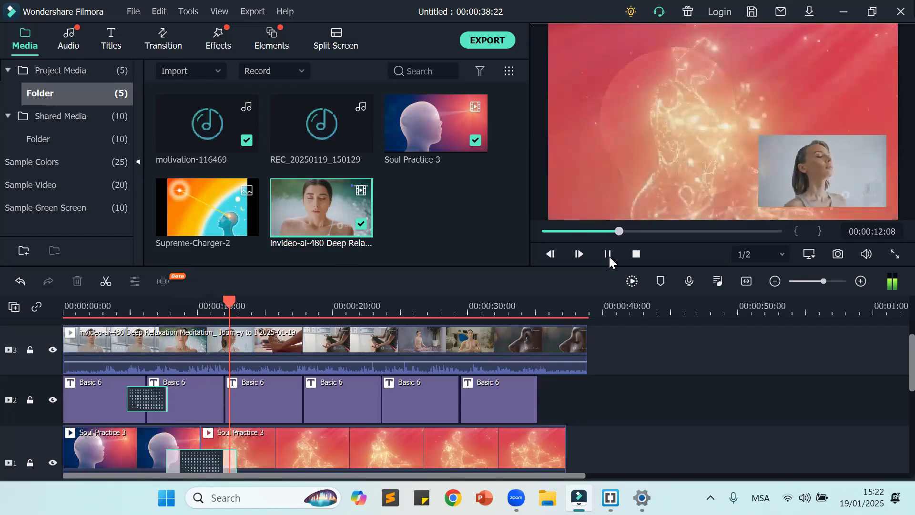
click(608, 255)
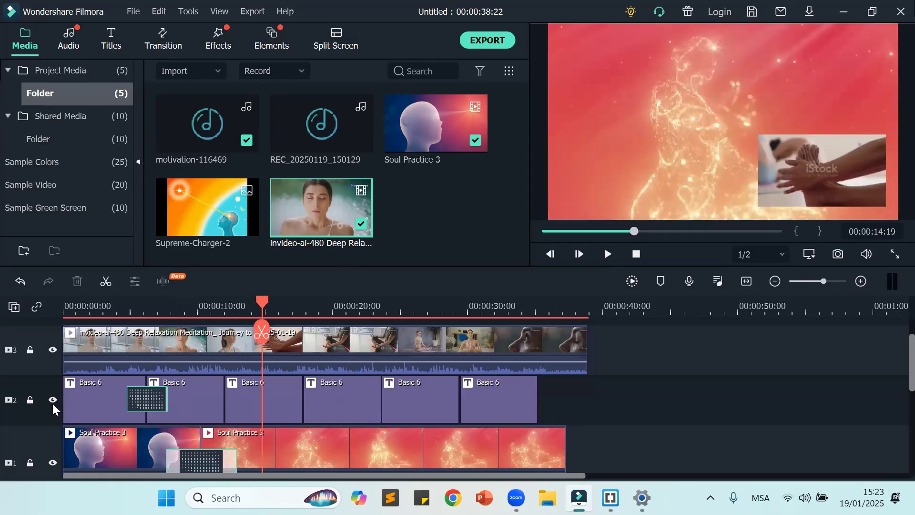
scroll(46, 393, down, 2)
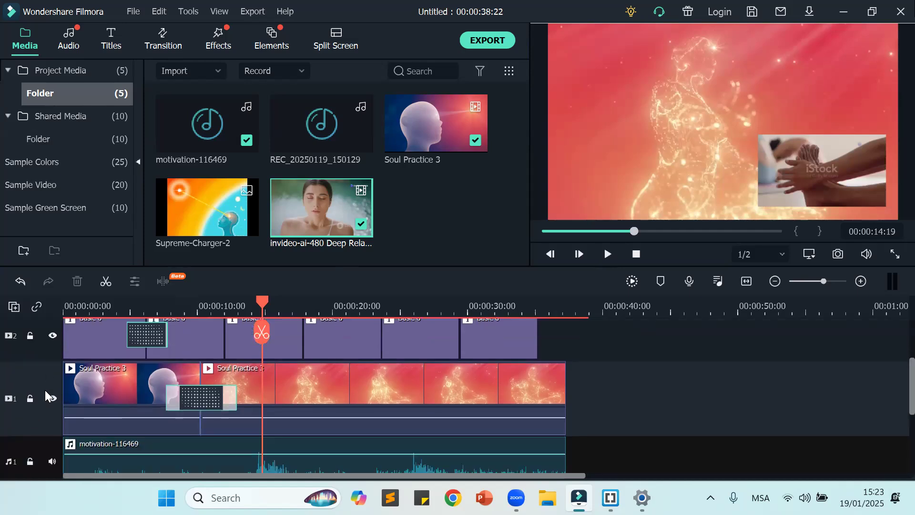
scroll(45, 390, down, 1)
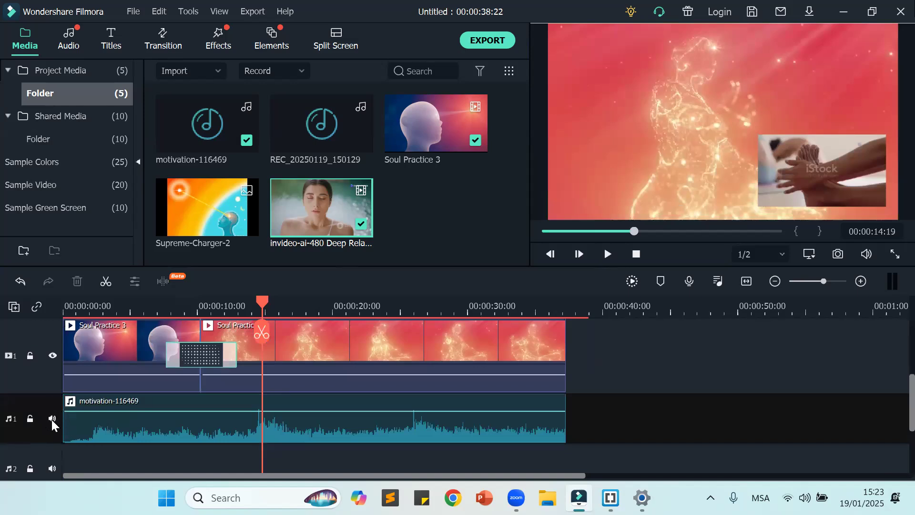
click(52, 419)
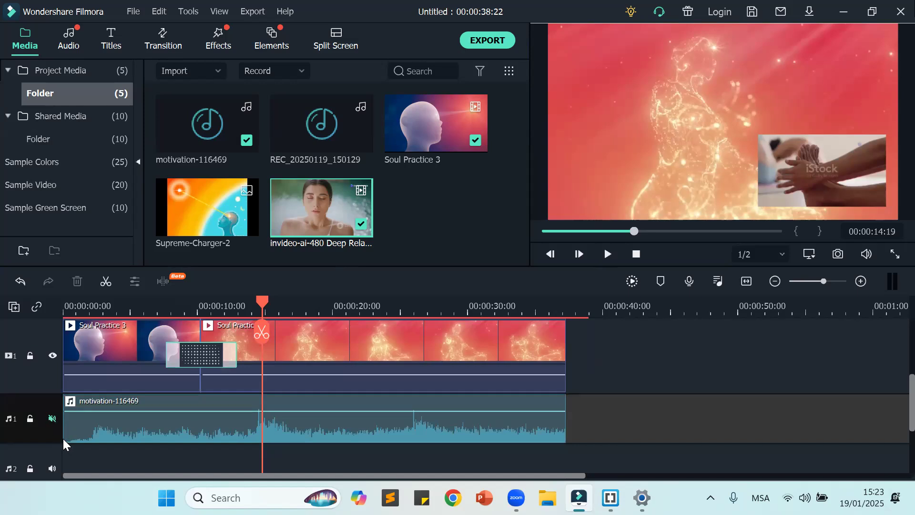
Step: Replay the project from the beginning to check its sound with the music track muted
scroll(673, 354, up, 2)
drag(262, 309, 66, 309)
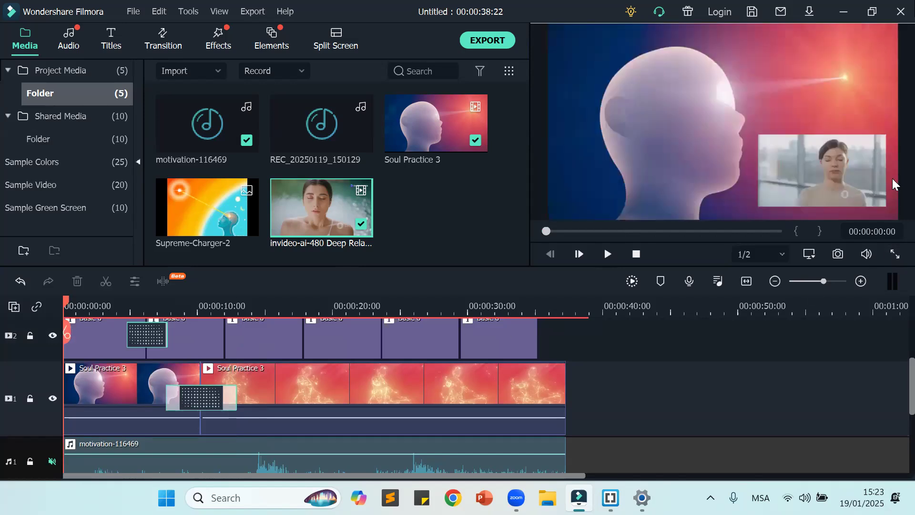
click(606, 257)
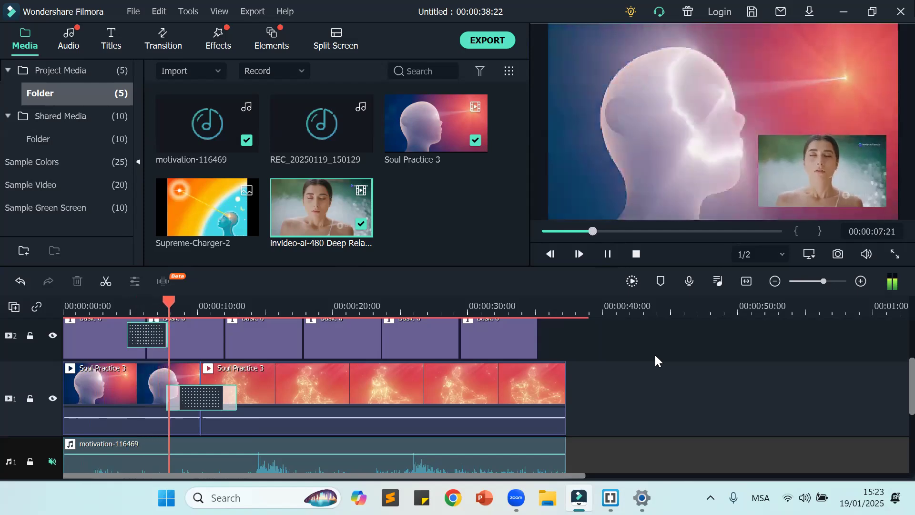
Step: Lower the volume of the motivation-116469 clip to about -8.25 dB while the project plays
scroll(457, 417, down, 1)
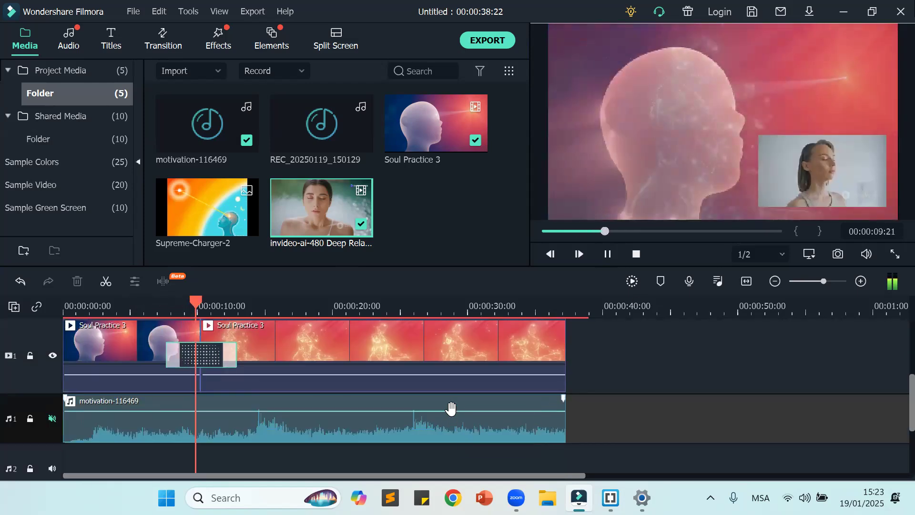
drag(450, 408, 448, 417)
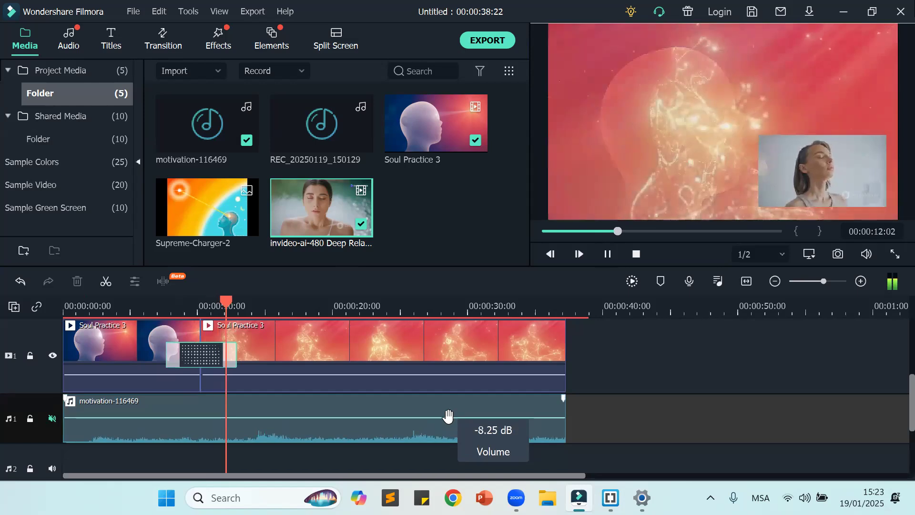
scroll(738, 410, up, 1)
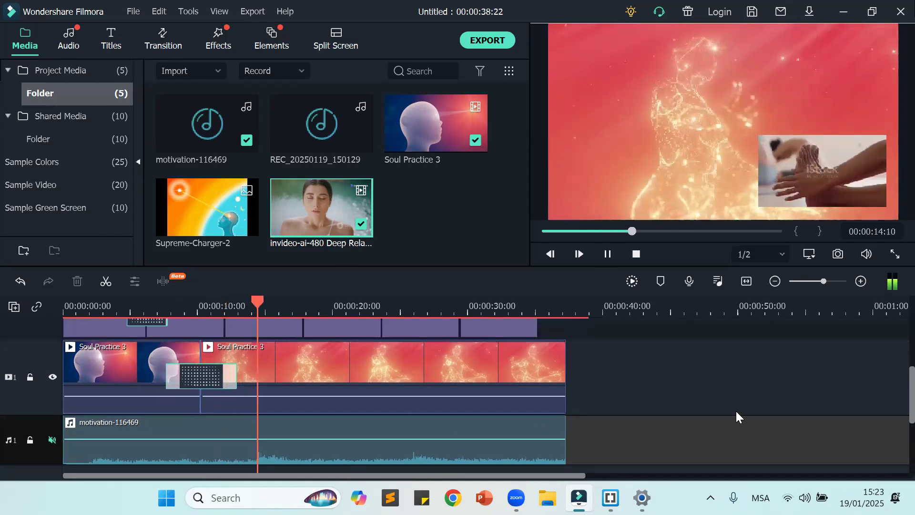
scroll(729, 407, up, 1)
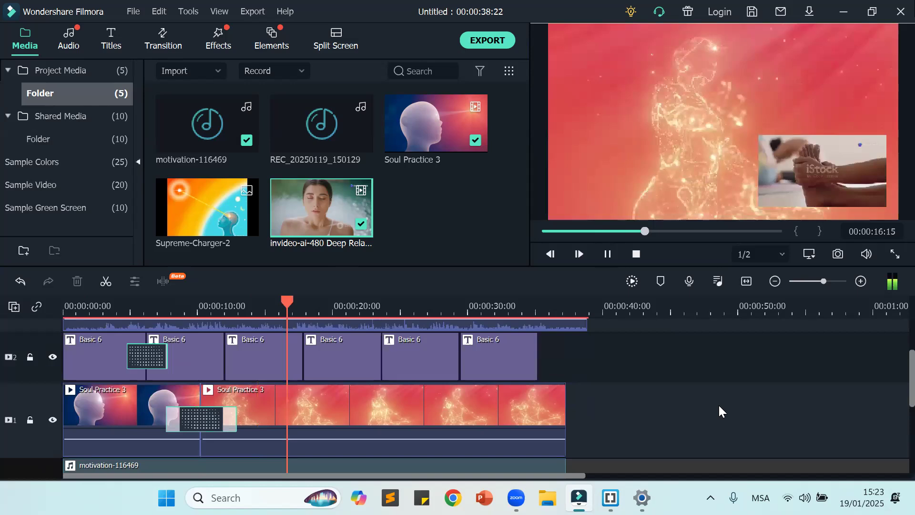
scroll(719, 411, up, 1)
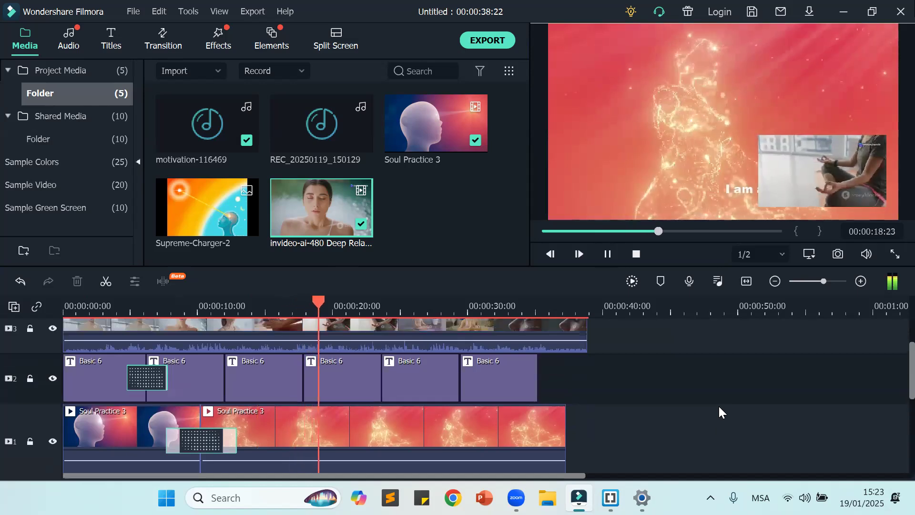
Step: Pause playback, shrink the video inset further, place it just above the title text, and return the playhead to the start
click(608, 254)
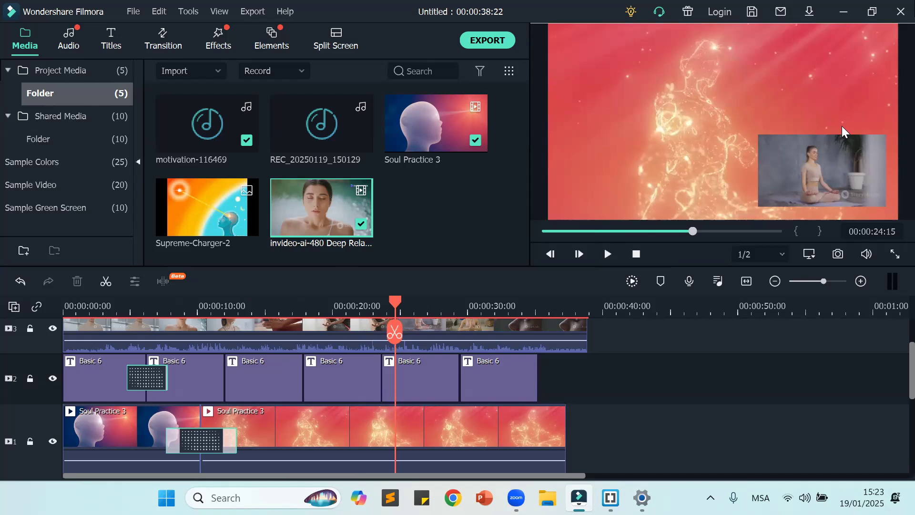
click(818, 162)
drag(757, 135, 793, 156)
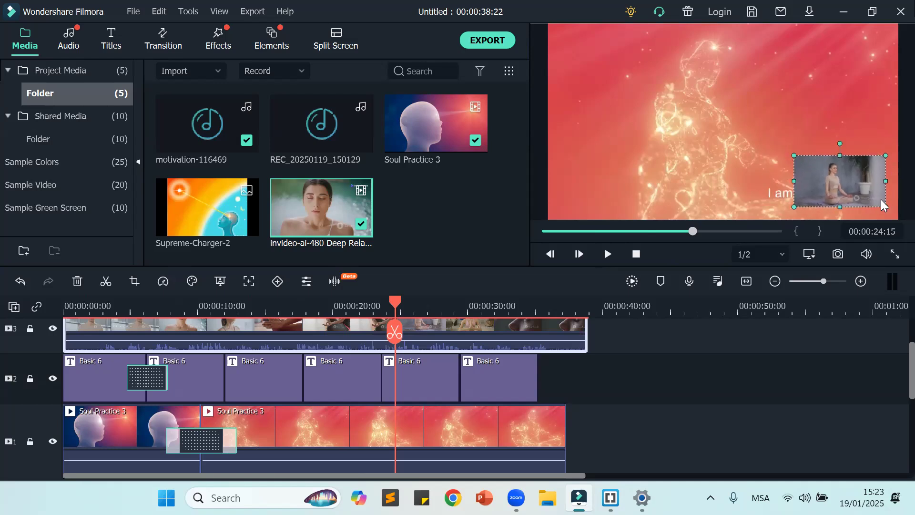
drag(837, 195, 819, 172)
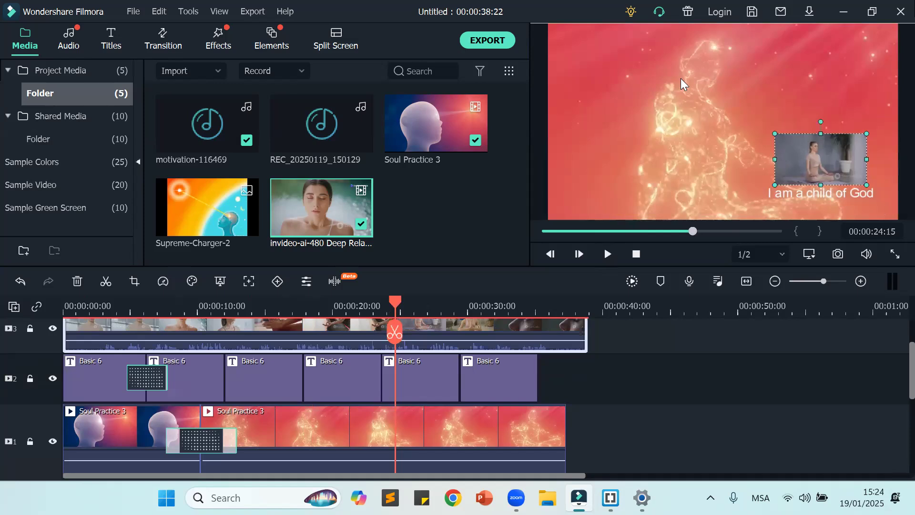
scroll(768, 416, up, 1)
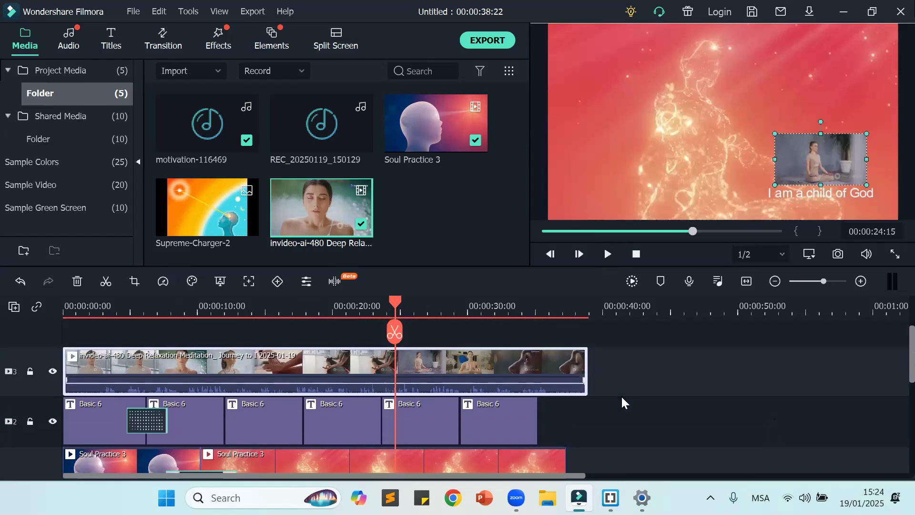
drag(393, 300, 428, 327)
key(Home)
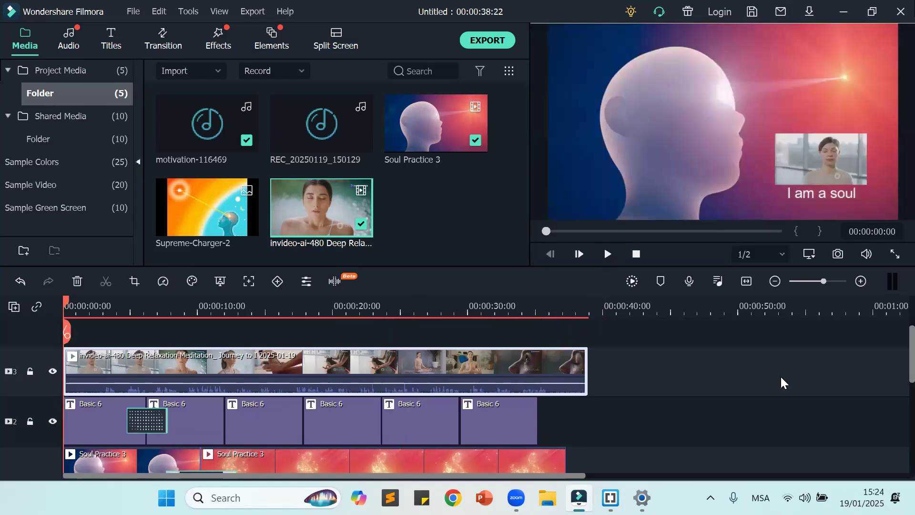
Step: Unmute the motivation-116469 audio track and raise the clip's volume slightly
scroll(776, 373, down, 3)
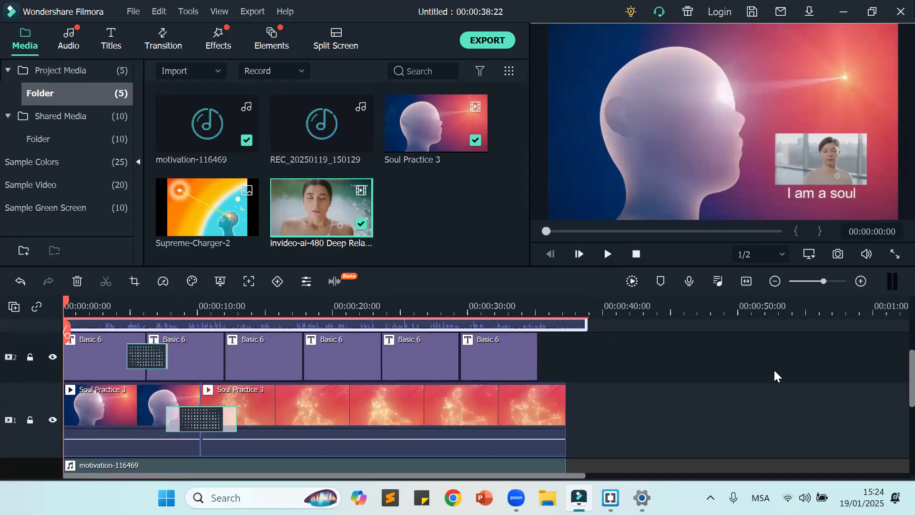
scroll(769, 370, down, 3)
scroll(767, 371, up, 3)
scroll(764, 371, down, 3)
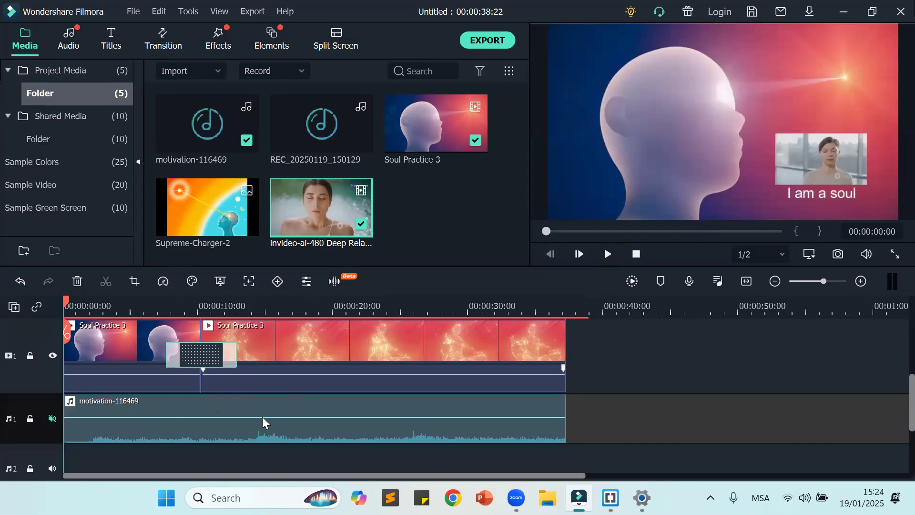
mouse_move(259, 418)
click(52, 418)
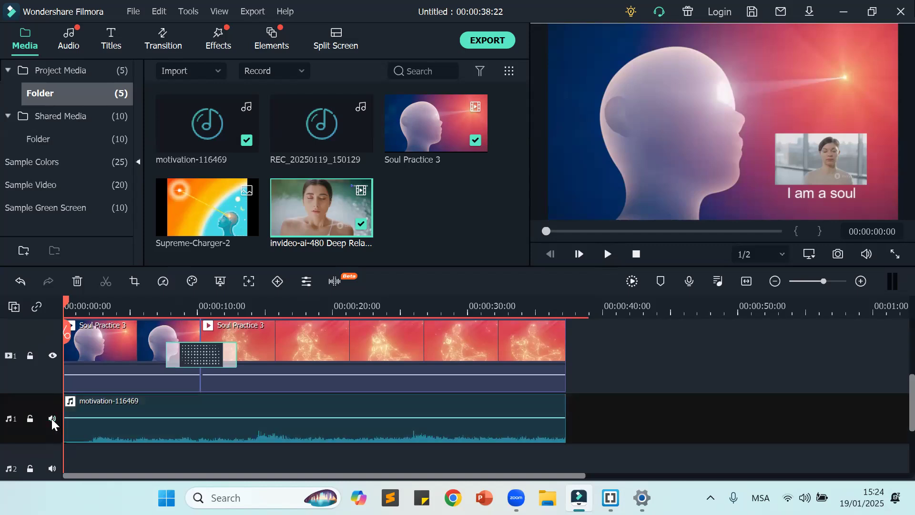
mouse_move(214, 418)
drag(214, 418, 217, 414)
scroll(645, 388, up, 3)
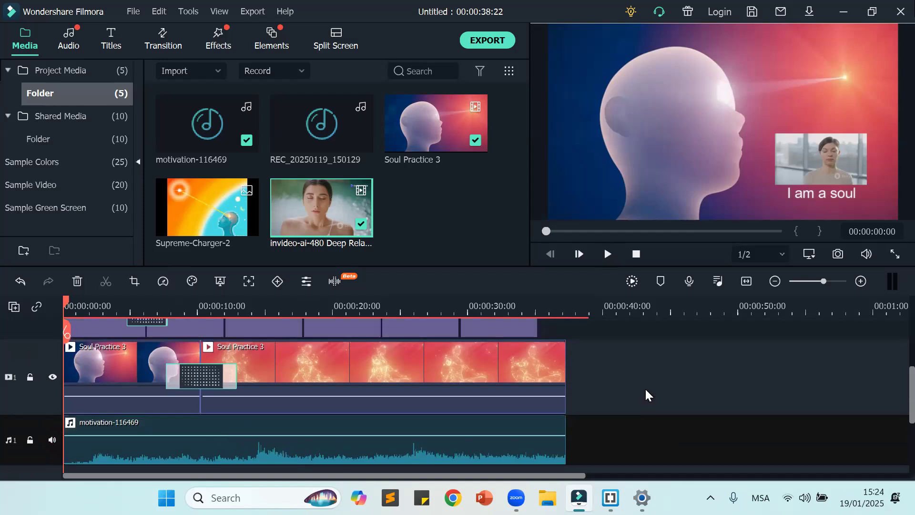
scroll(647, 389, up, 1)
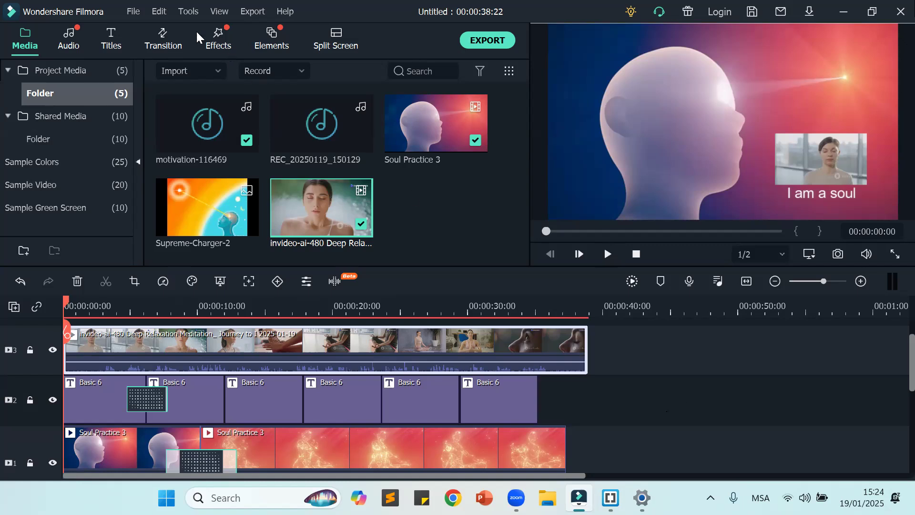
Step: Save the project under the file name "project 2" in the Video Editing folder
click(134, 12)
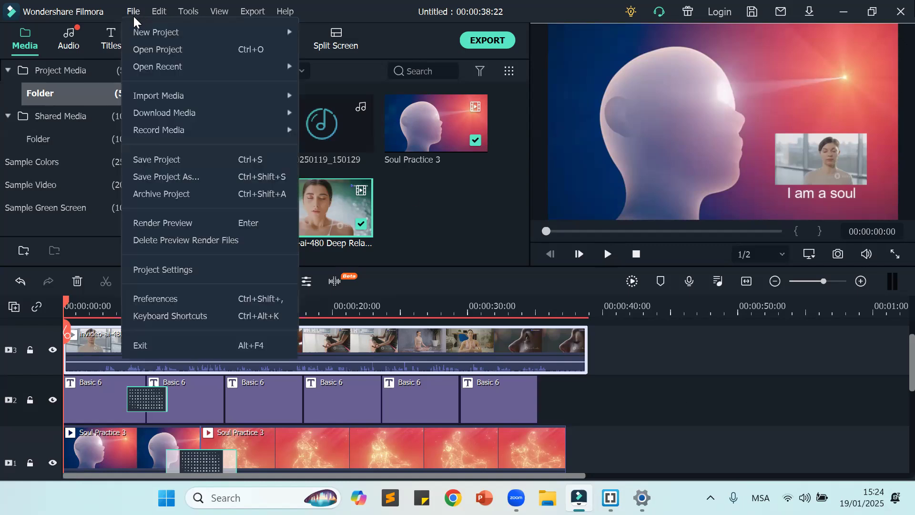
click(166, 181)
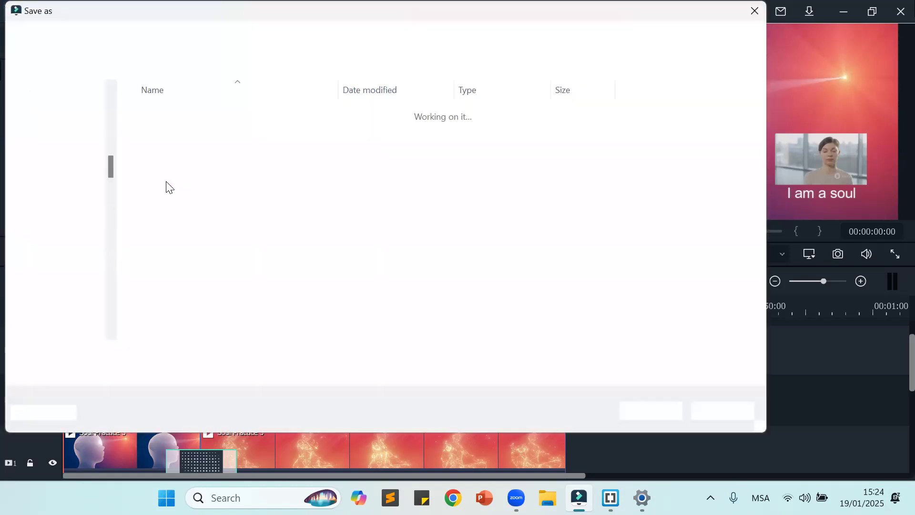
click(197, 352)
key(BackSpace)
key(ctrl+a)
text(project 2)
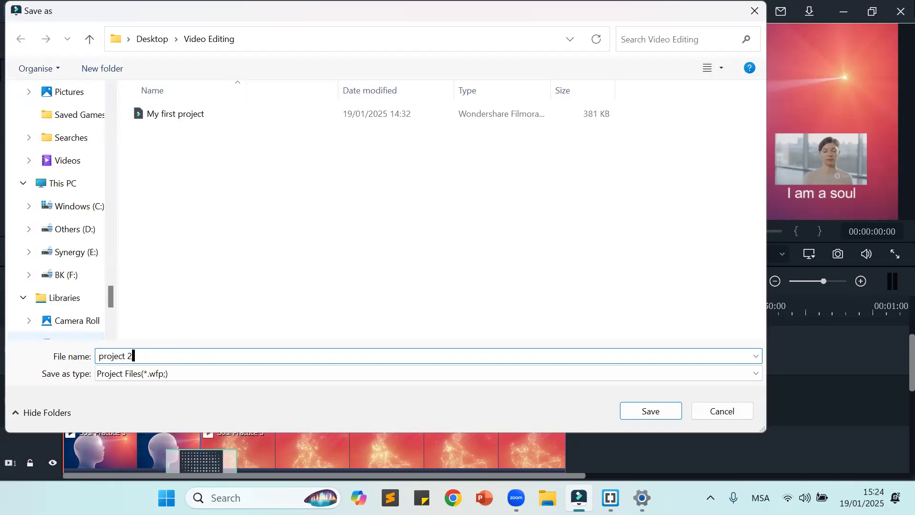
click(645, 415)
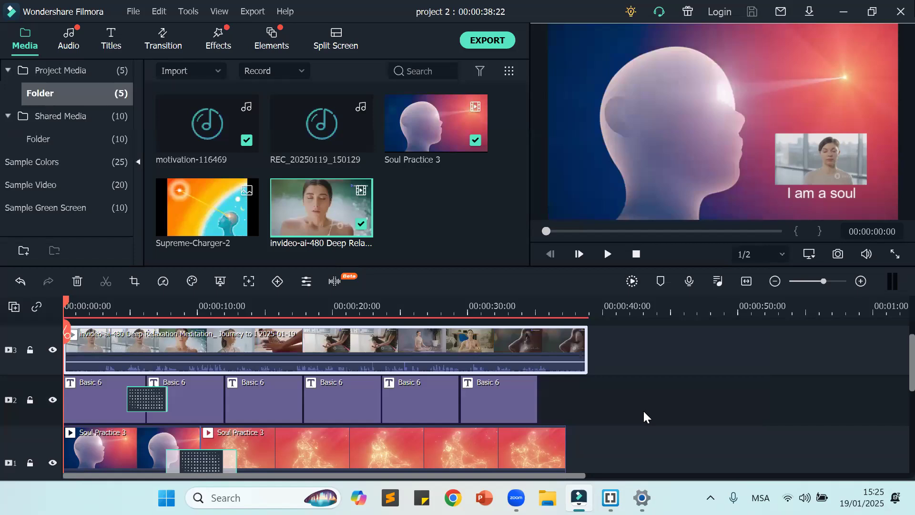
Step: Clear the timeline by deleting the Soul Practice 3 segments, titles, music and the invideo-ai-480 overlay clip
scroll(635, 402, down, 2)
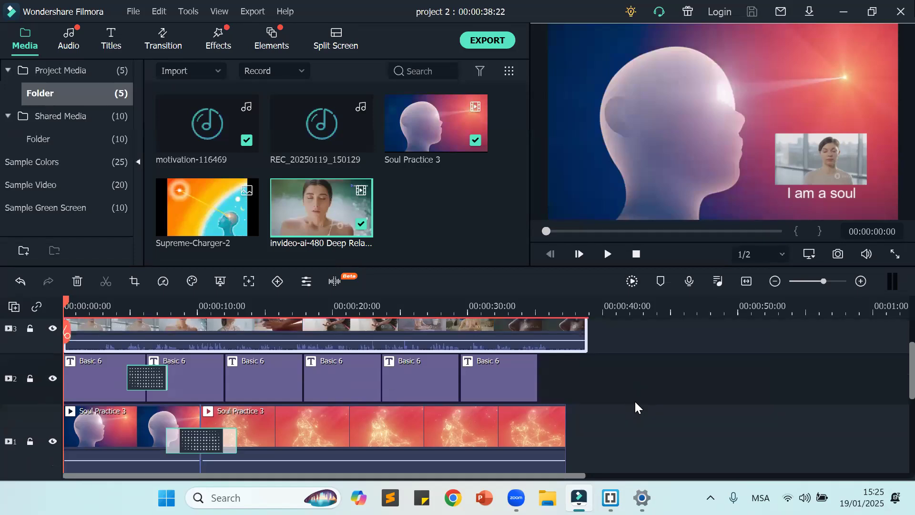
scroll(635, 400, up, 2)
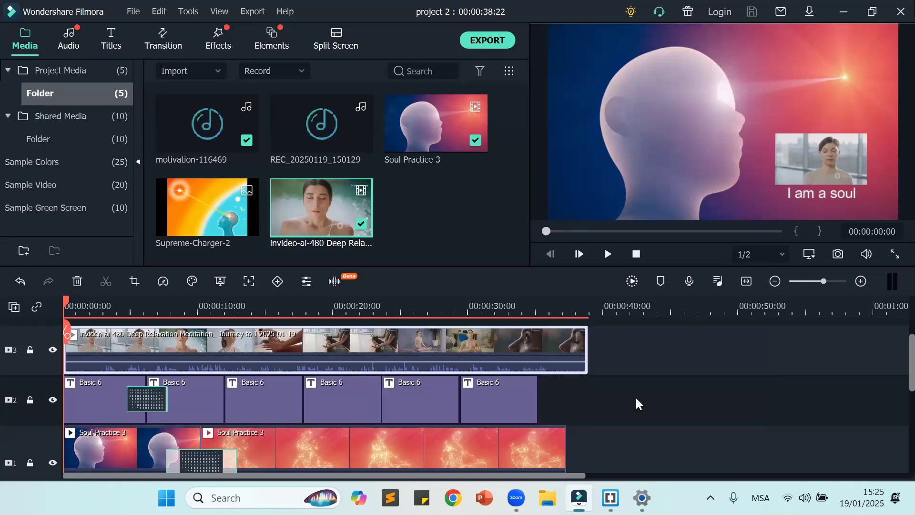
drag(628, 405, 67, 452)
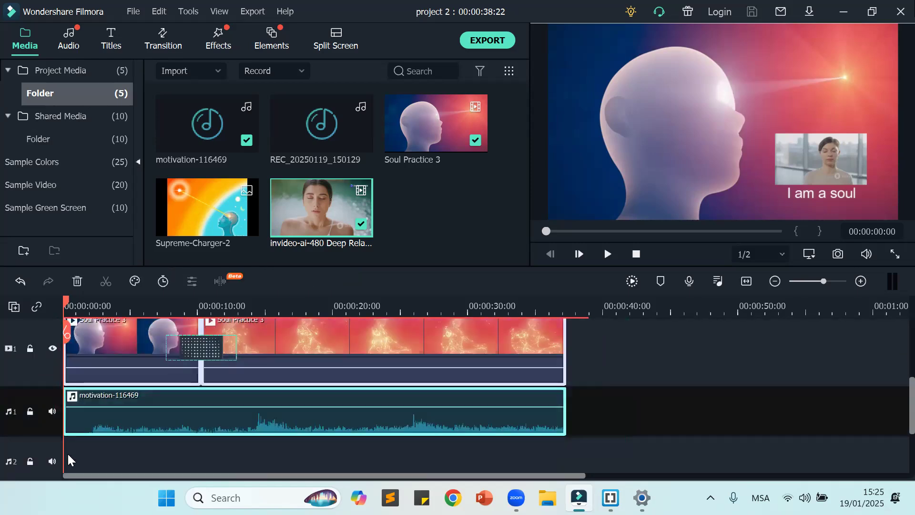
key(Delete)
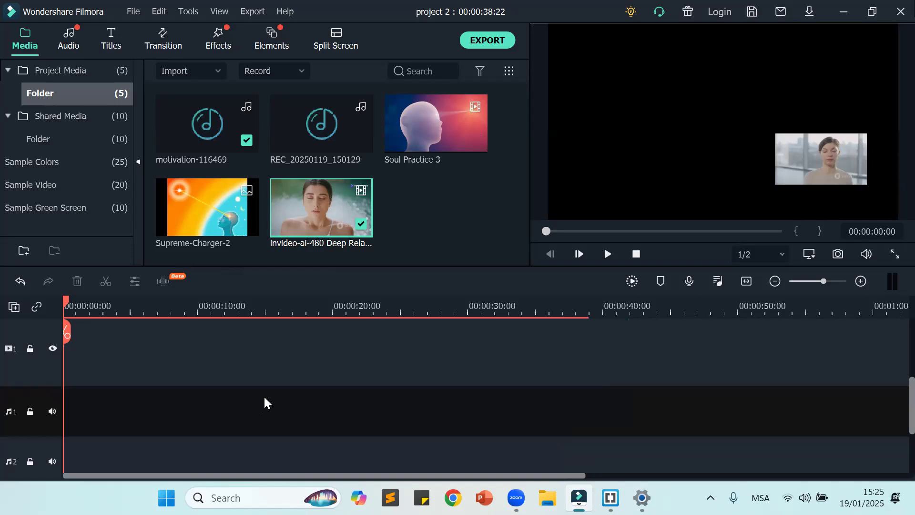
key(ctrl+z)
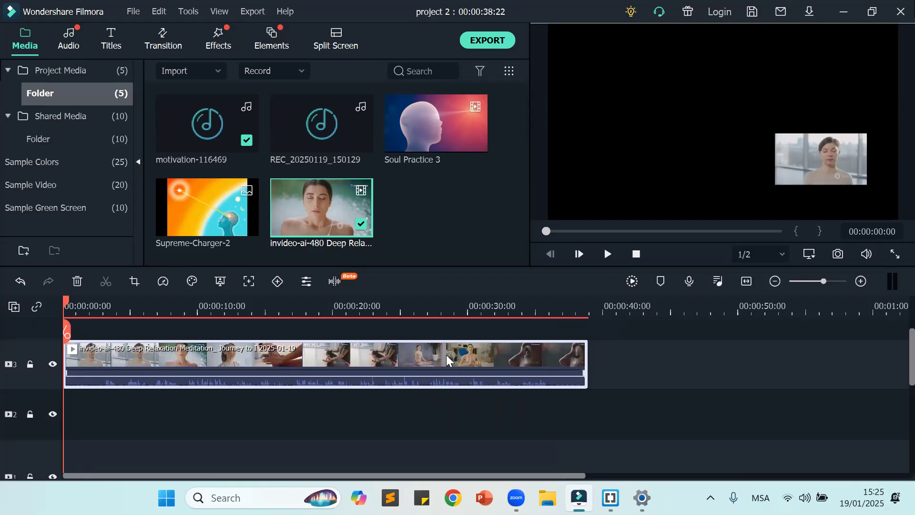
key(Delete)
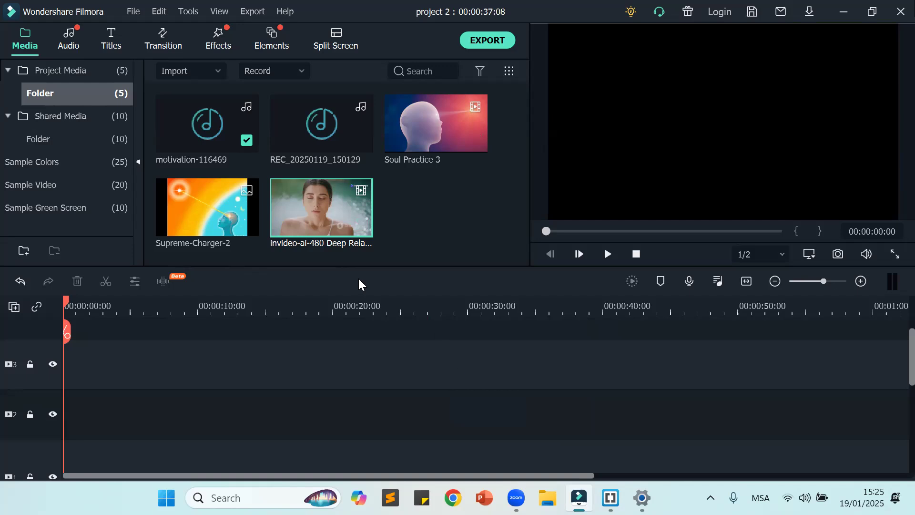
Step: Add the full invideo-ai-480 clip to video track 3, matching the project to 854 x 480 30fps, and fit it in the timeline
drag(311, 200, 122, 429)
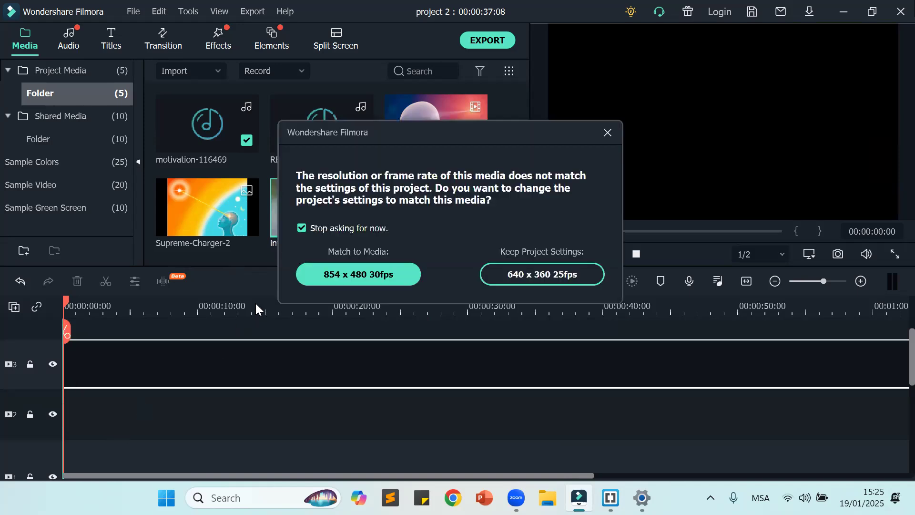
click(380, 274)
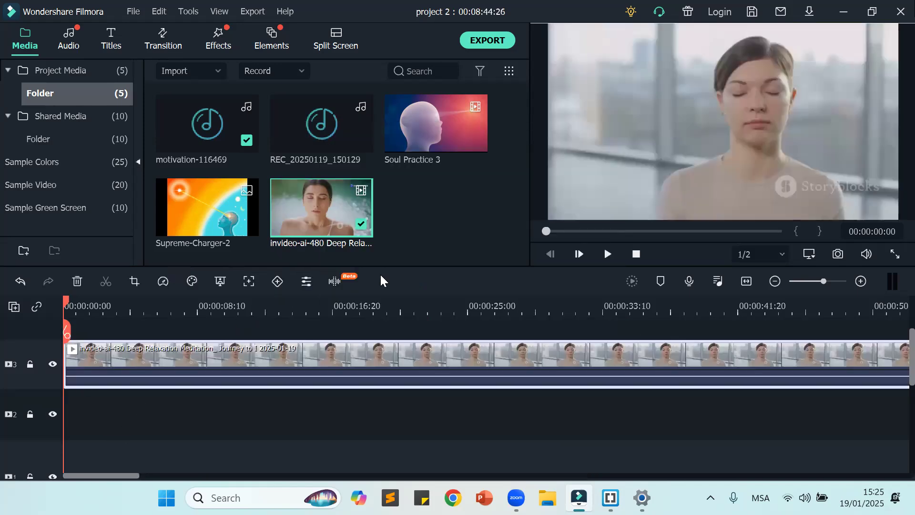
click(747, 282)
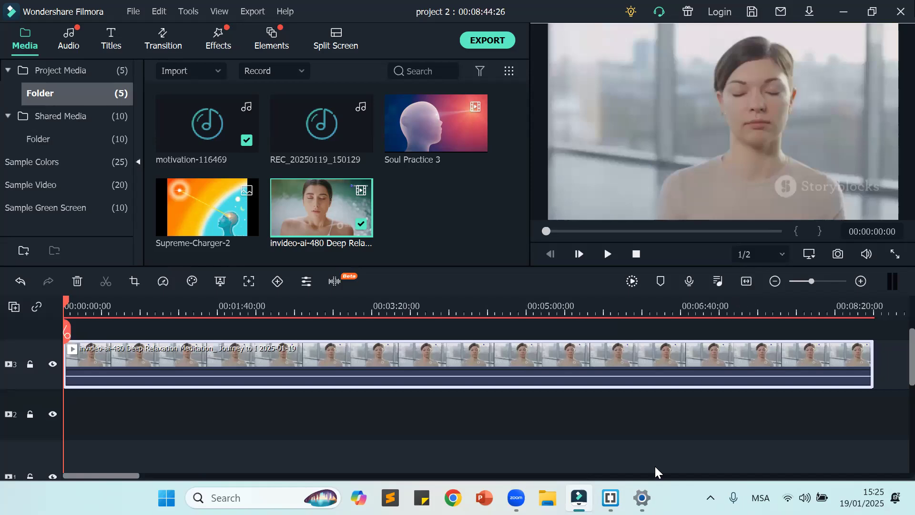
click(617, 409)
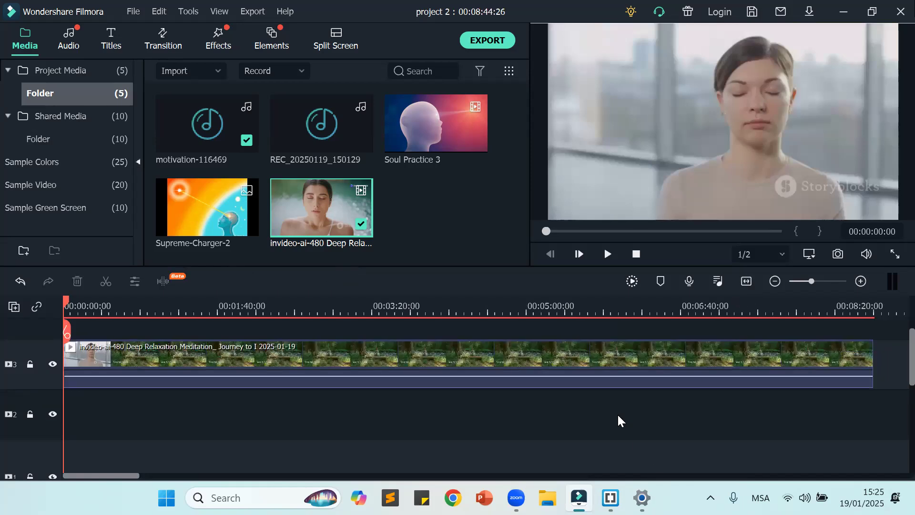
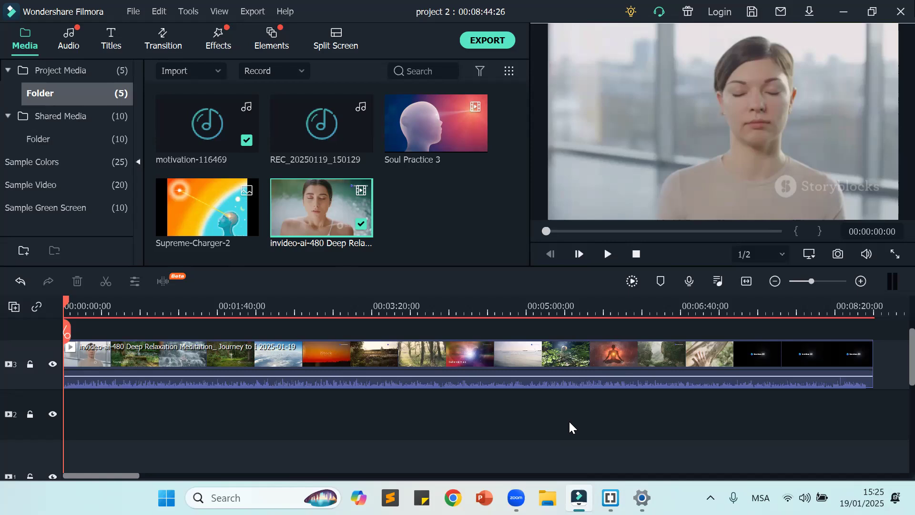
Step: Preview the opening seconds of the invideo-ai meditation clip and detach its audio onto a separate track
click(607, 254)
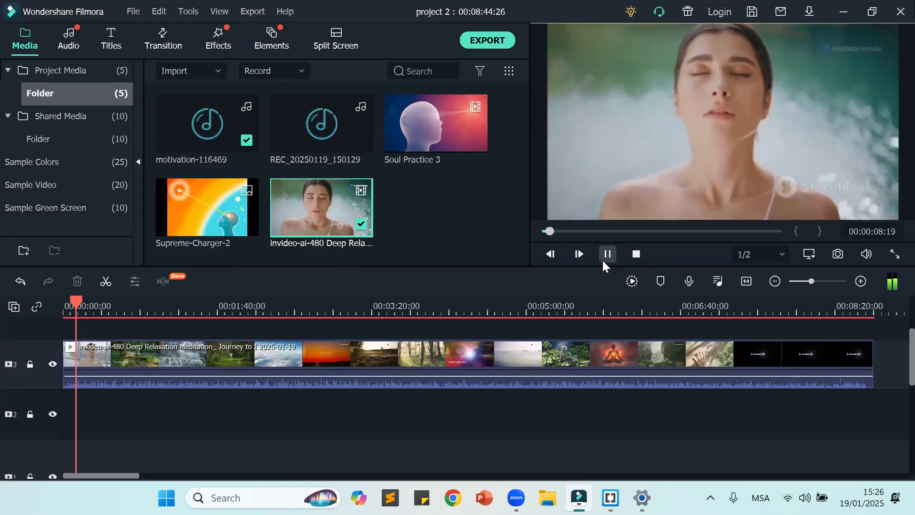
click(603, 262)
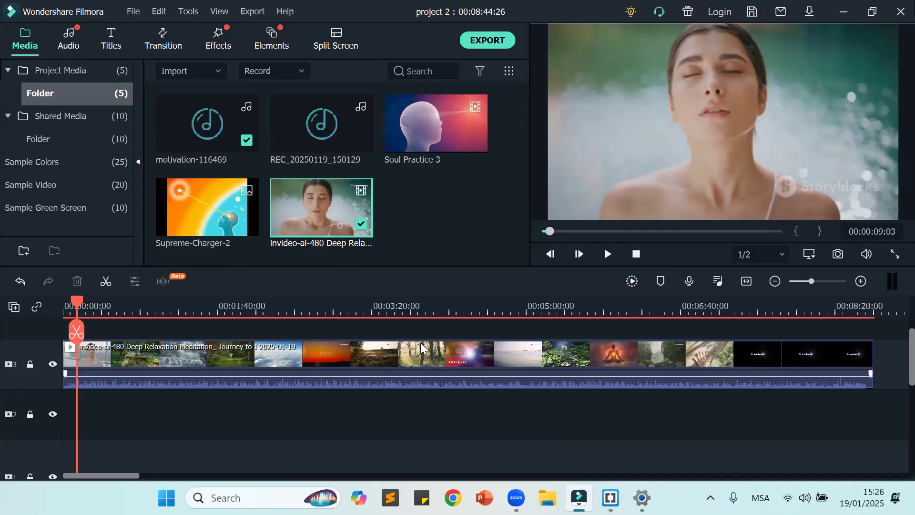
click(397, 356)
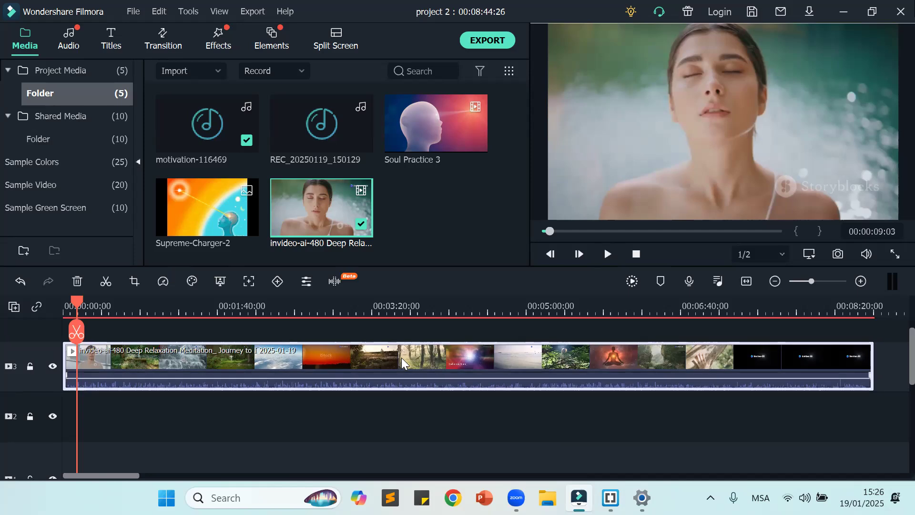
right_click(402, 357)
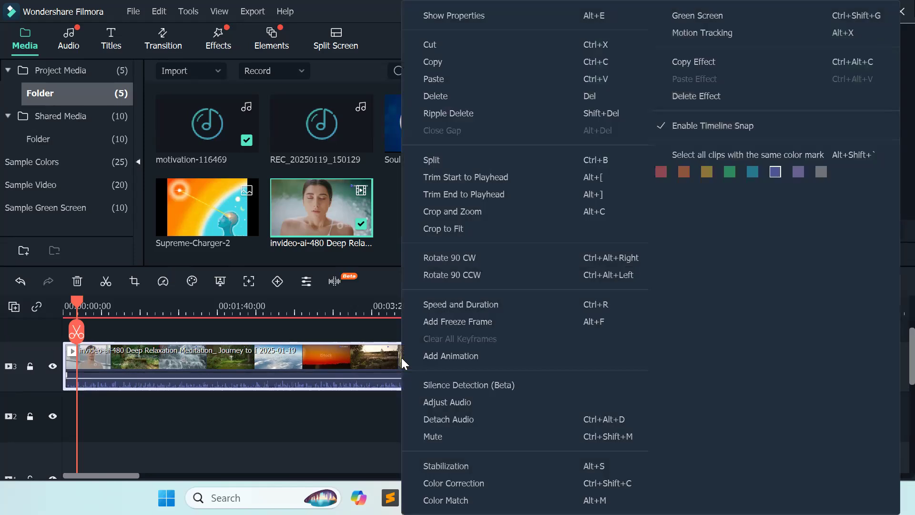
click(375, 426)
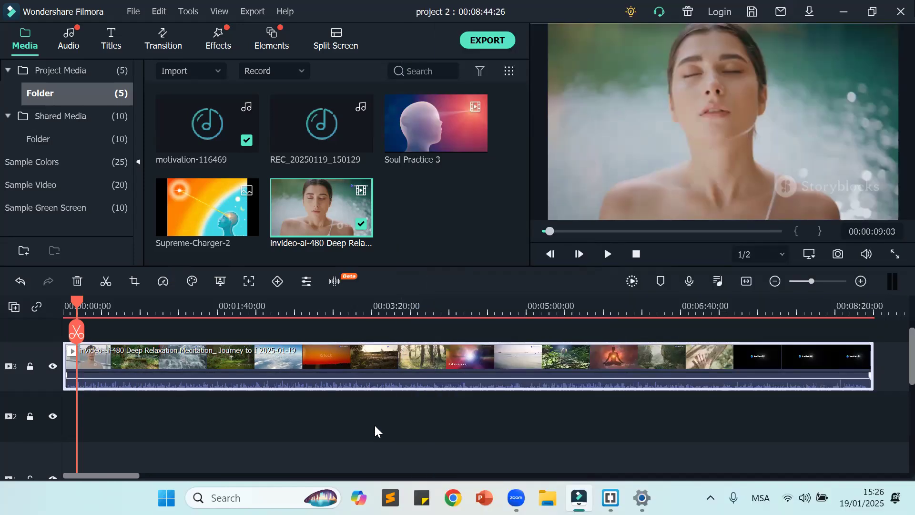
right_click(392, 365)
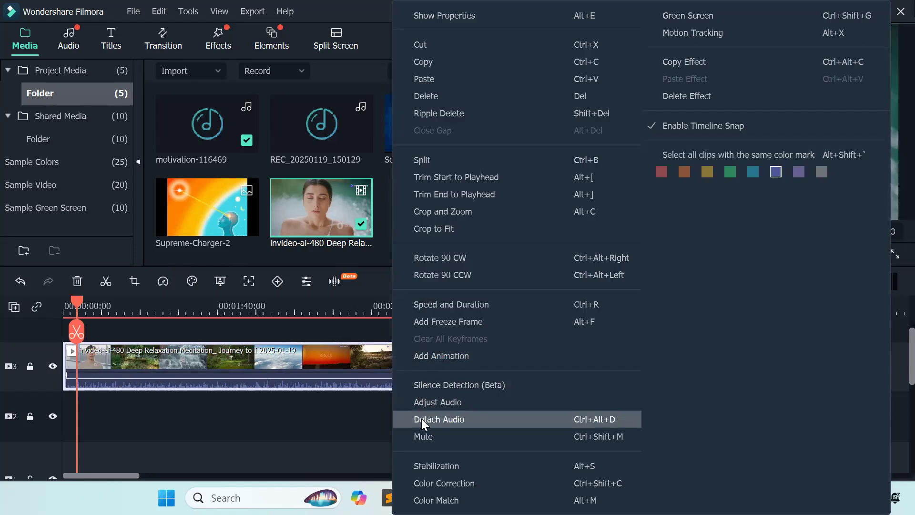
click(450, 419)
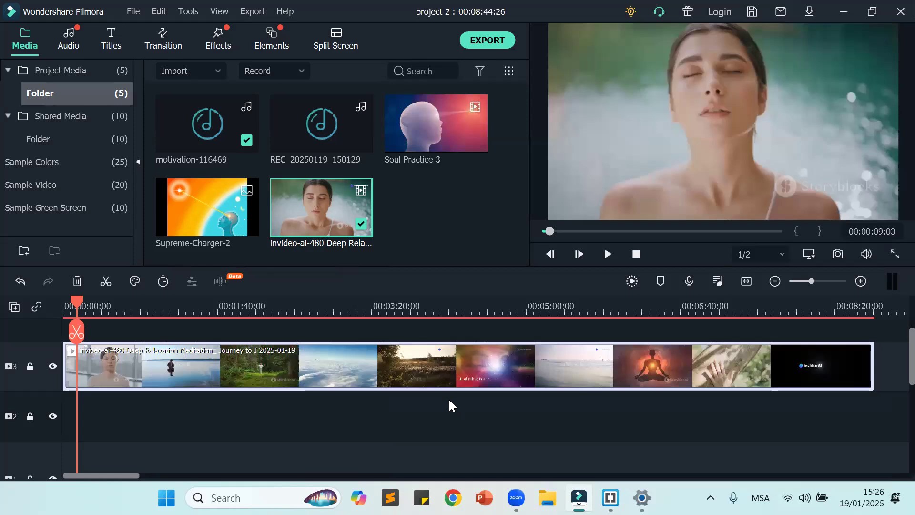
scroll(445, 410, down, 4)
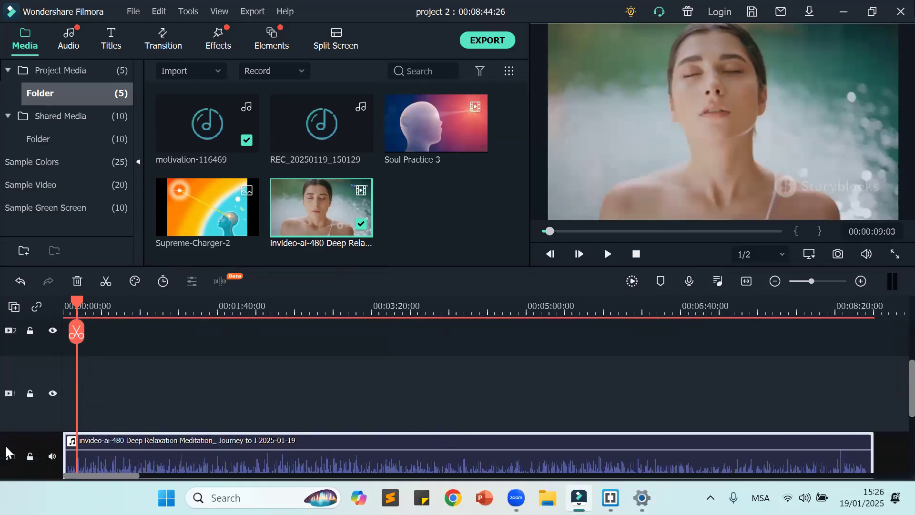
scroll(405, 414, up, 3)
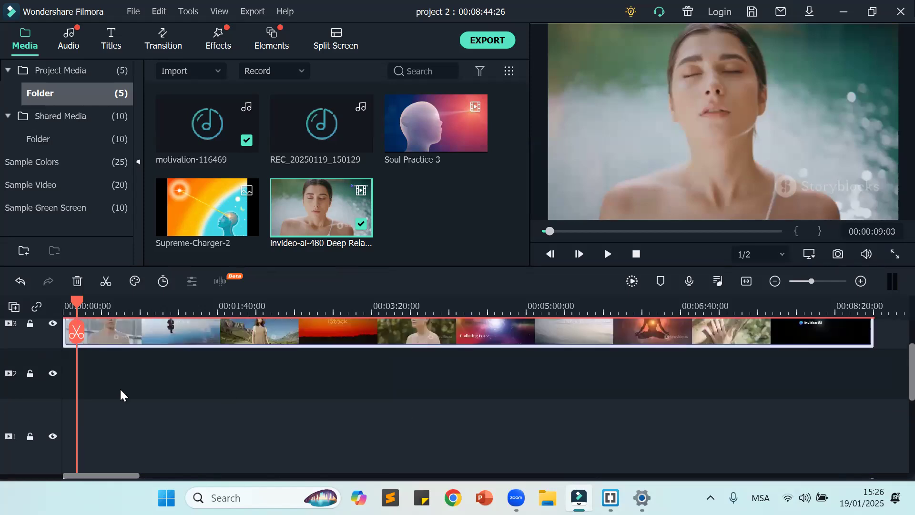
scroll(278, 422, up, 1)
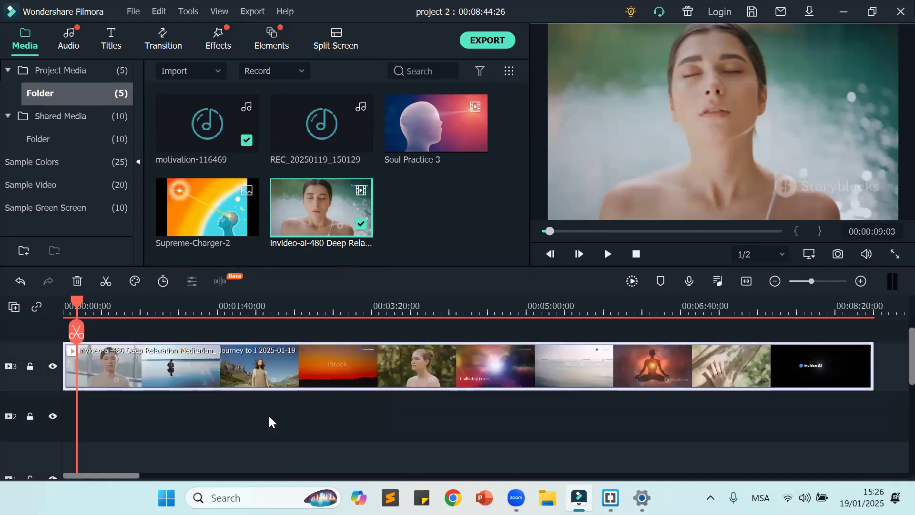
Step: Return the playhead to the start, delete the empty tracks, and delete the motivation-116469 clip from the second audio track
drag(70, 295, 20, 304)
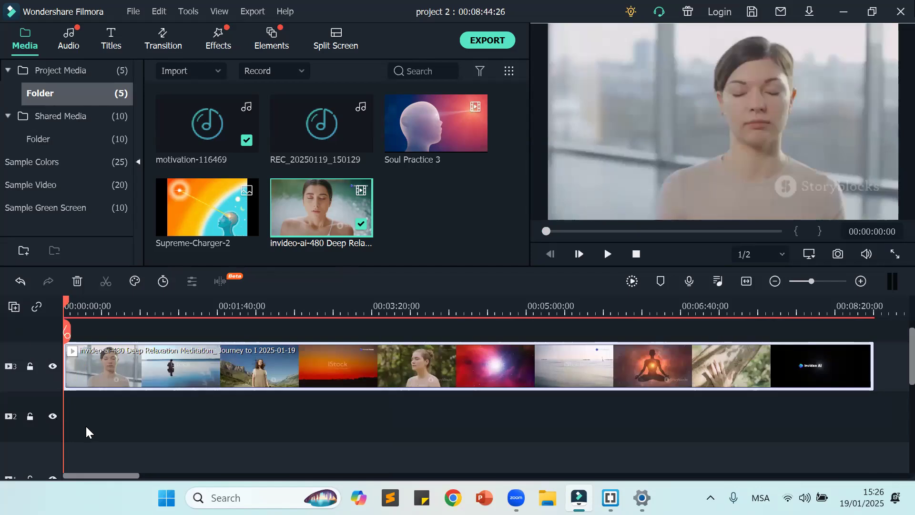
right_click(34, 431)
mouse_move(64, 395)
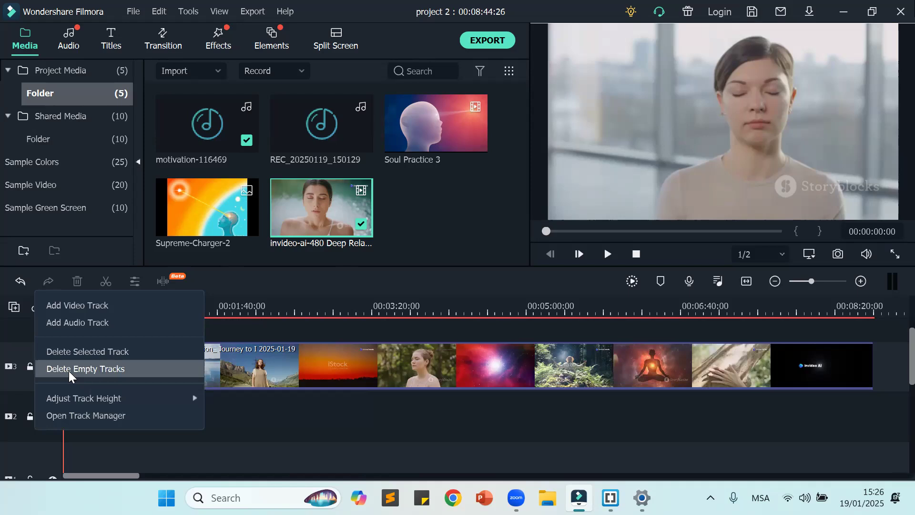
click(69, 370)
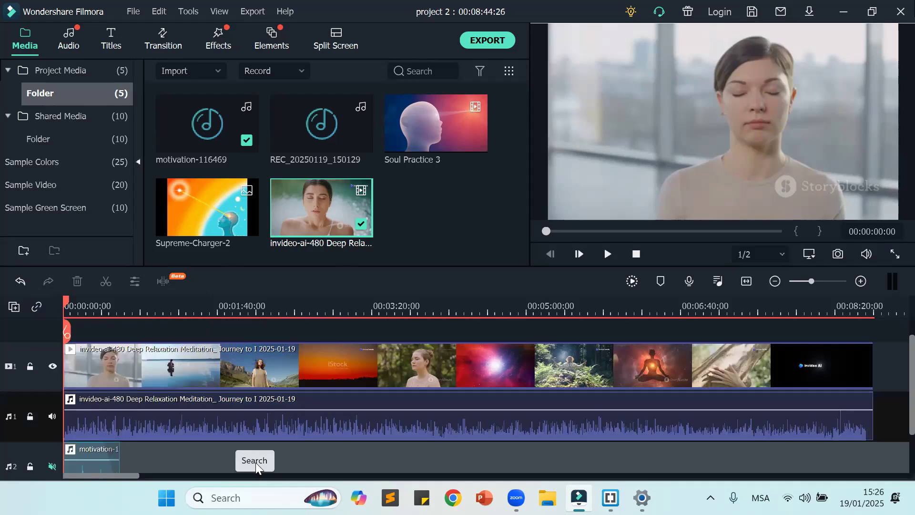
drag(161, 460, 61, 458)
key(Delete)
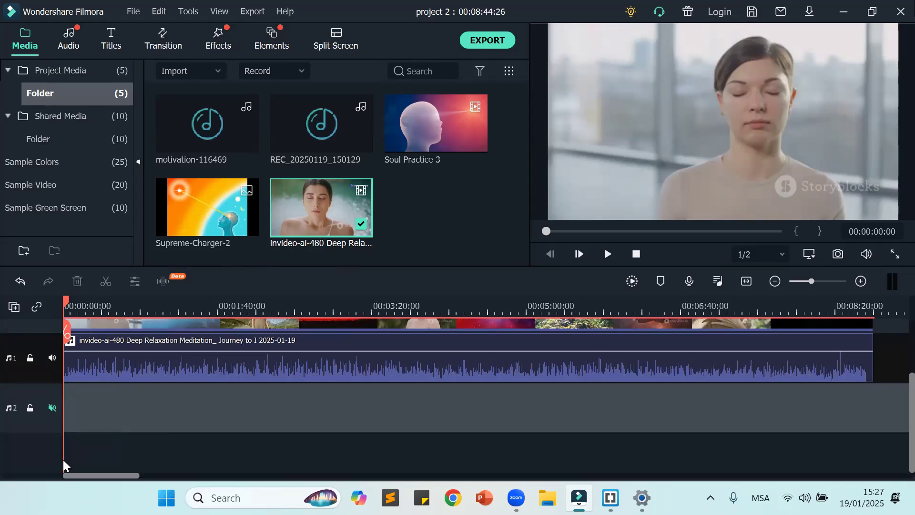
Step: Delete the meditation video clip from the video track while keeping its detached audio
scroll(445, 413, up, 2)
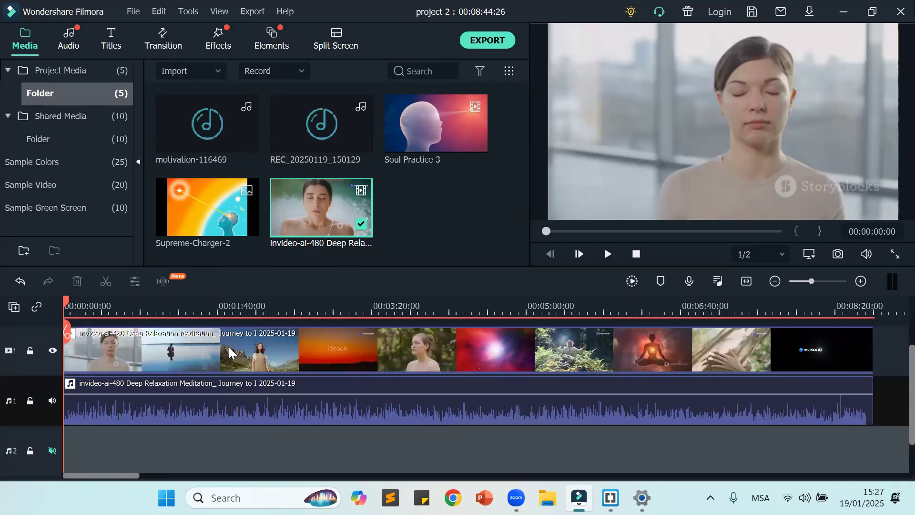
click(385, 349)
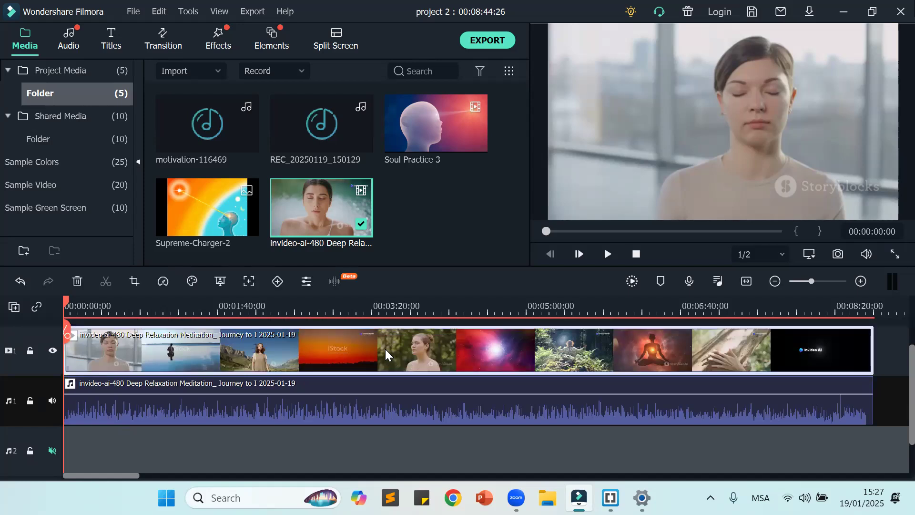
click(380, 413)
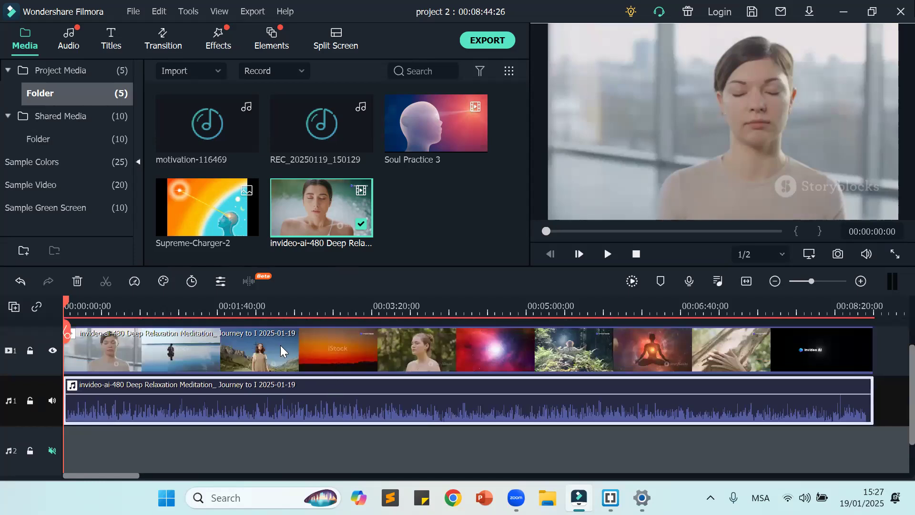
click(313, 350)
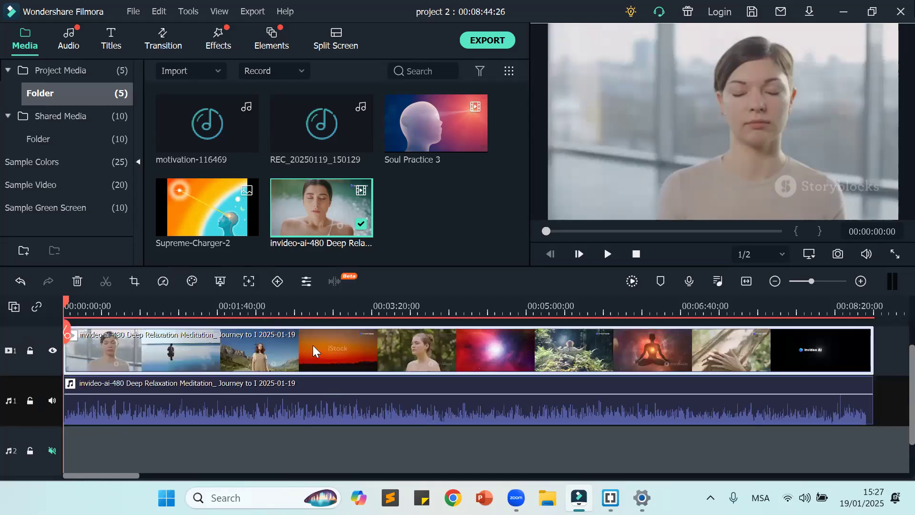
key(Delete)
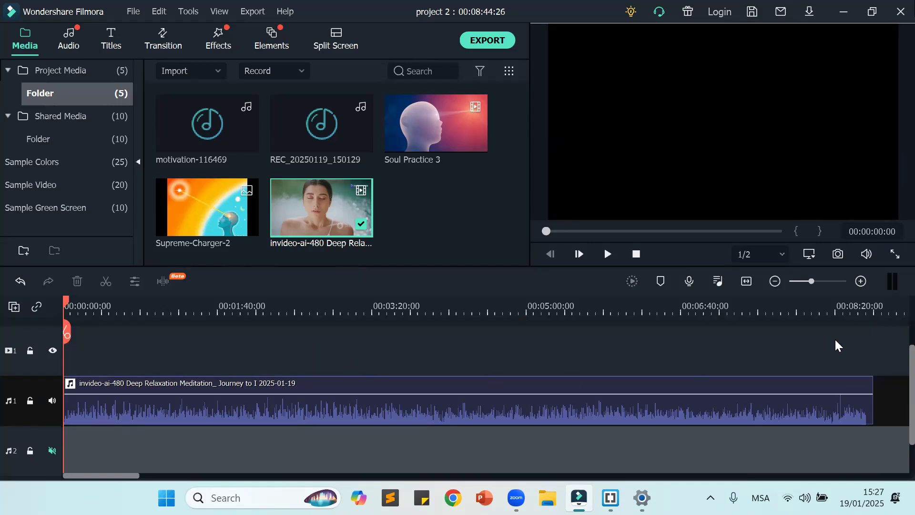
Step: Play the detached audio briefly on its own and undo the video clip's deletion
click(610, 256)
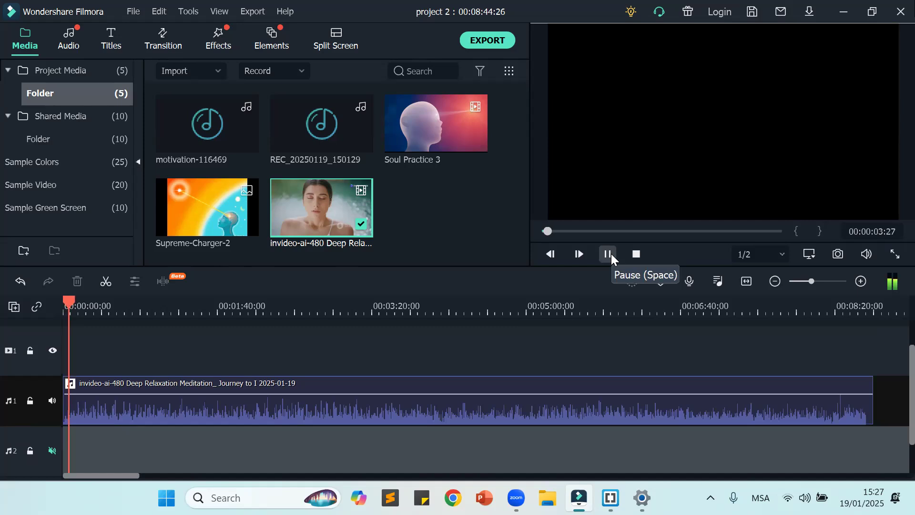
click(608, 254)
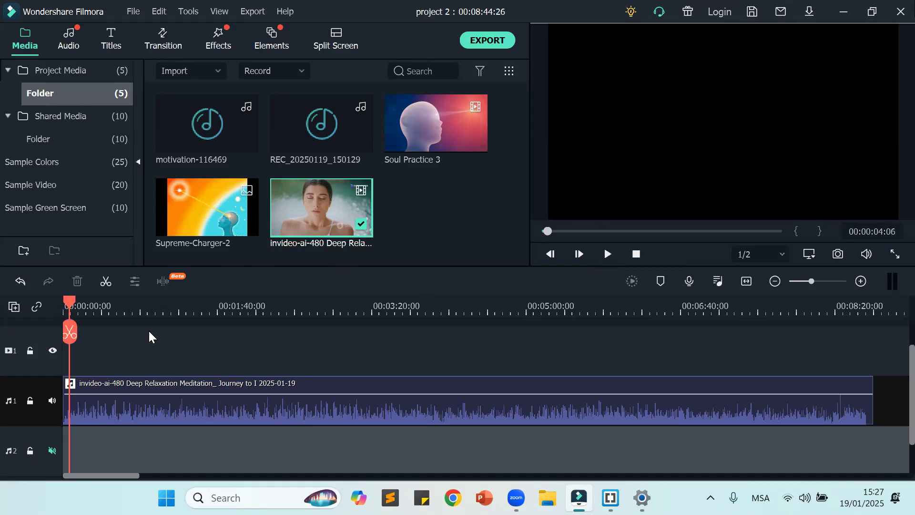
key(ctrl+z)
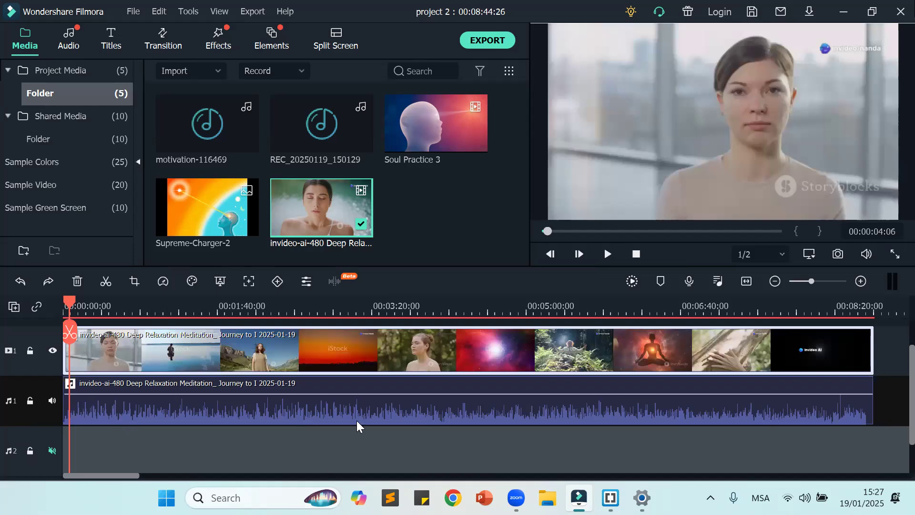
Step: Delete the detached meditation audio and the silent video clip from the timeline
click(495, 406)
key(Delete)
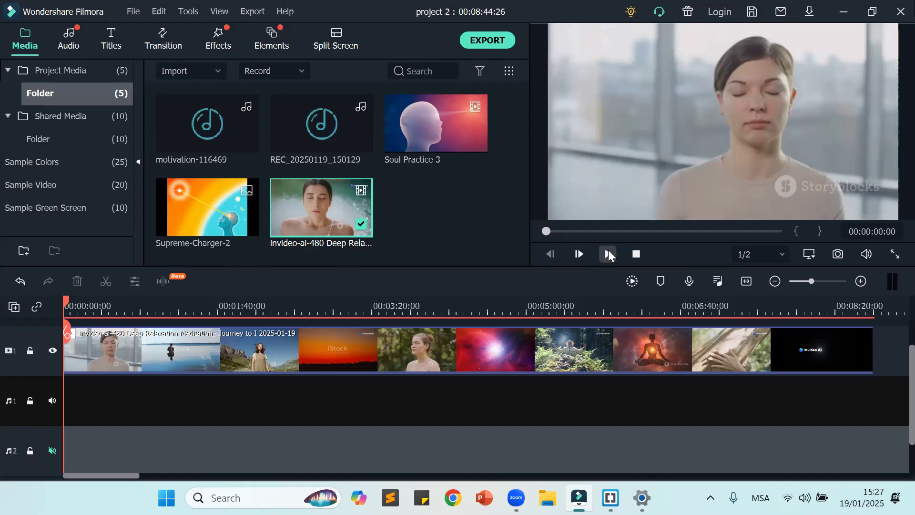
click(488, 363)
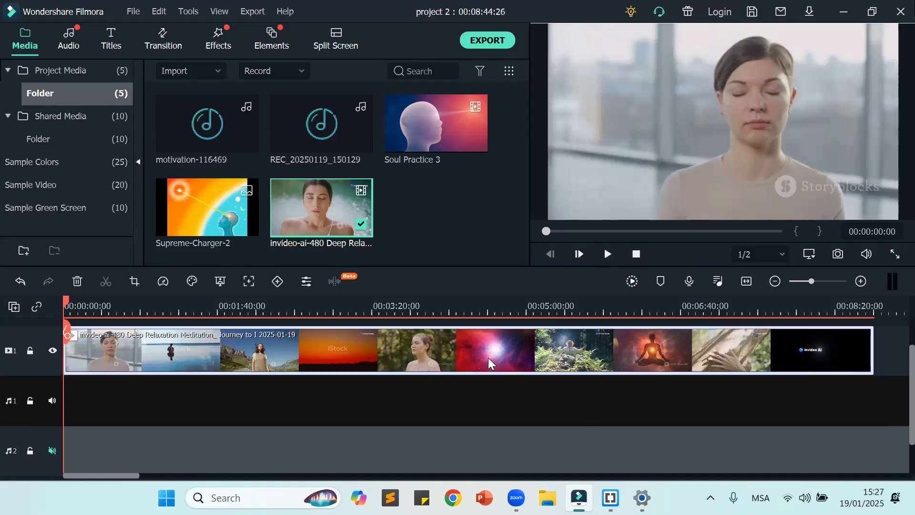
key(Delete)
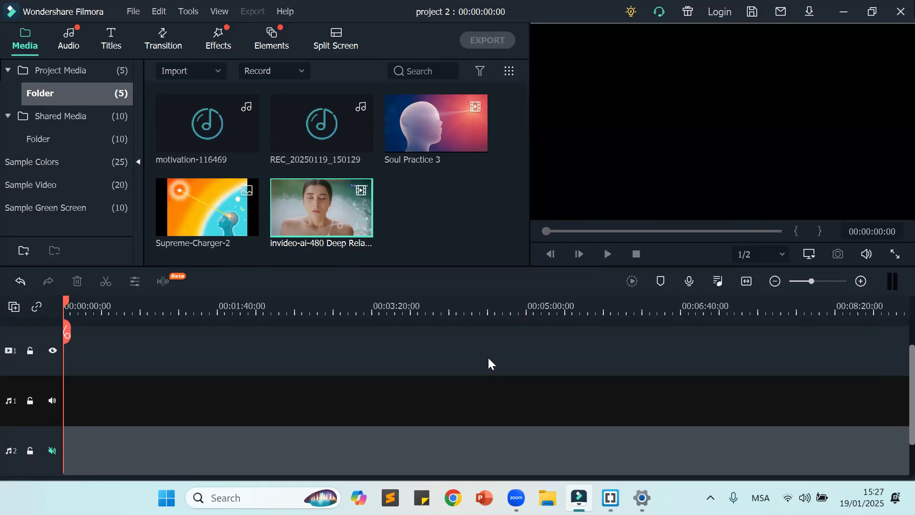
Step: Undo the recent timeline edits back to the version with the Soul Practice 3 clips, titles and overlay video
key(ctrl+z)
key(ctrl+z)
key(ctrl+z)
key(ctrl+z)
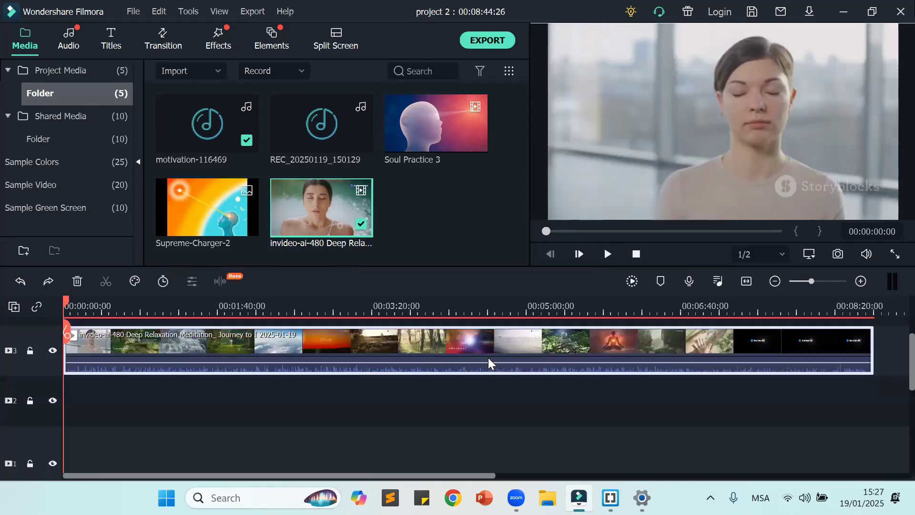
key(ctrl+z)
key(ctrl+z)
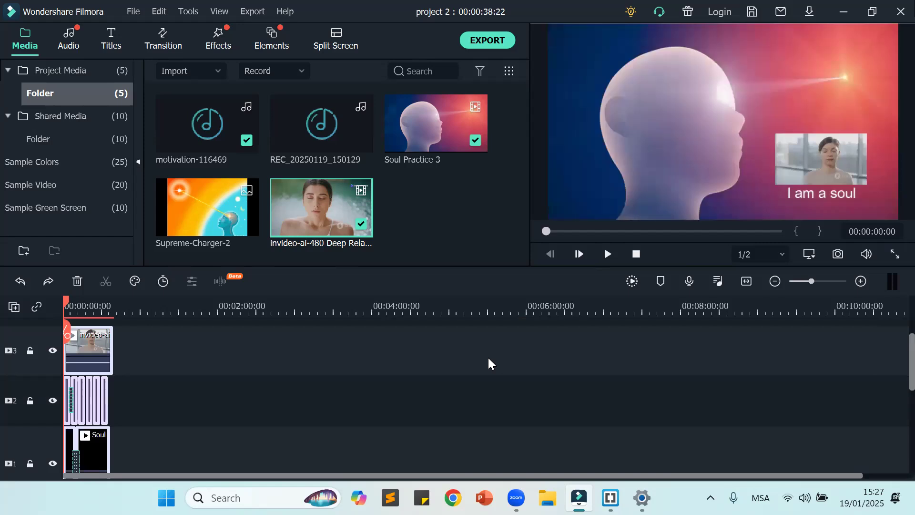
Step: Save project 2 with its restored timeline
click(746, 280)
click(811, 385)
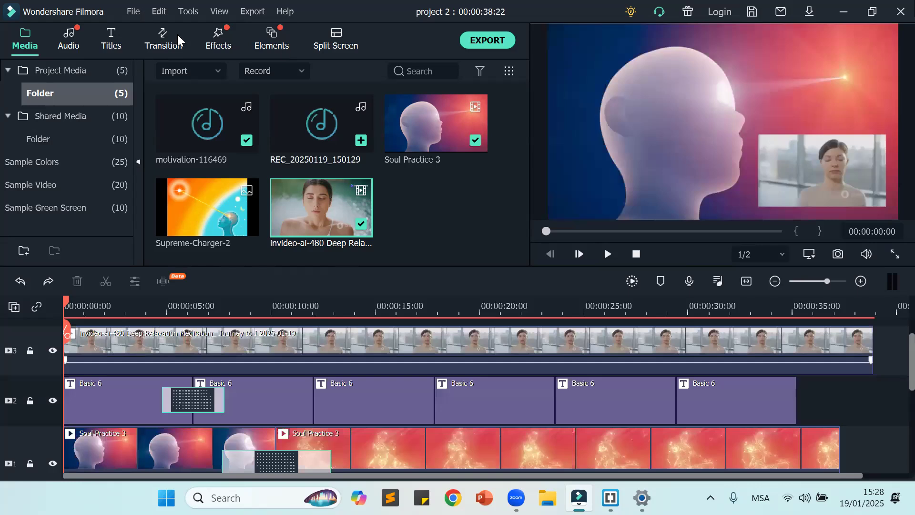
click(133, 11)
click(185, 161)
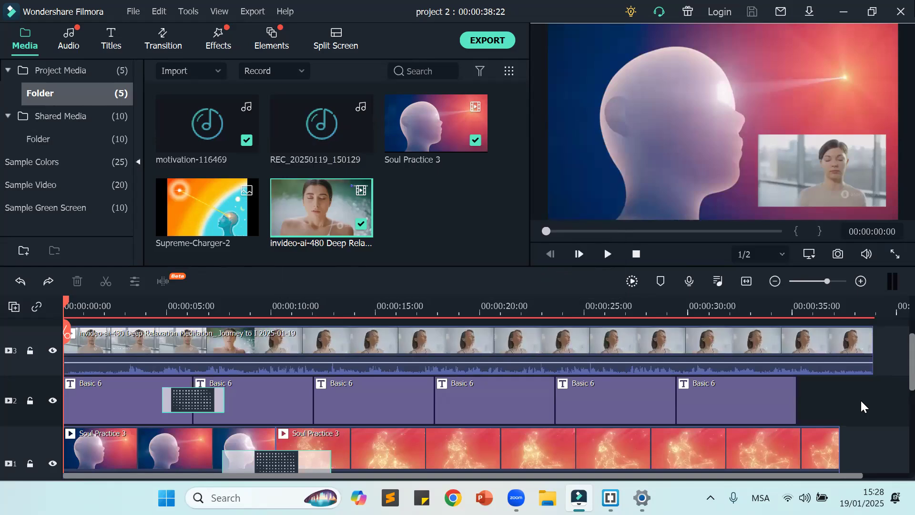
mouse_move(611, 497)
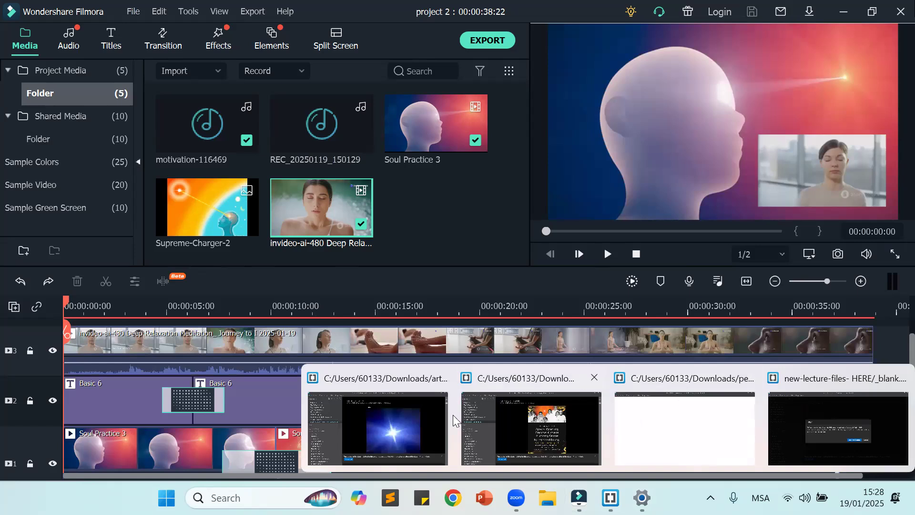
click(369, 415)
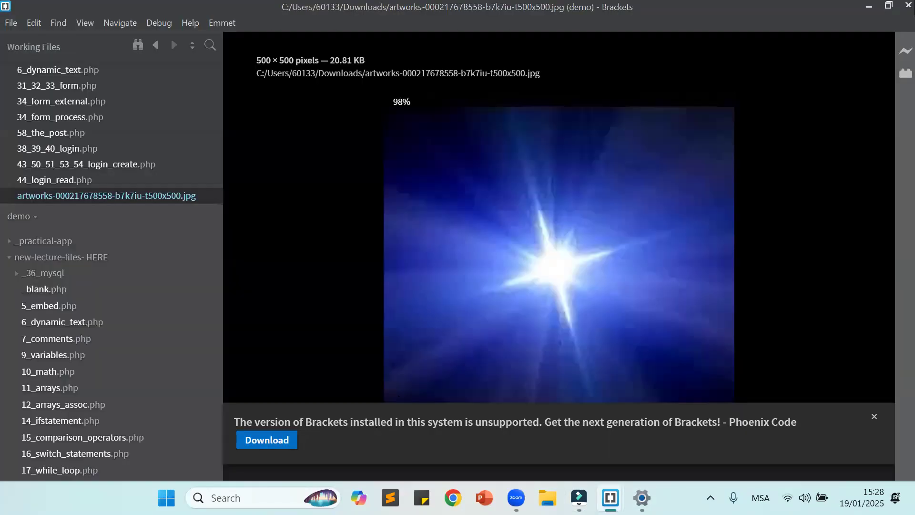
click(901, 4)
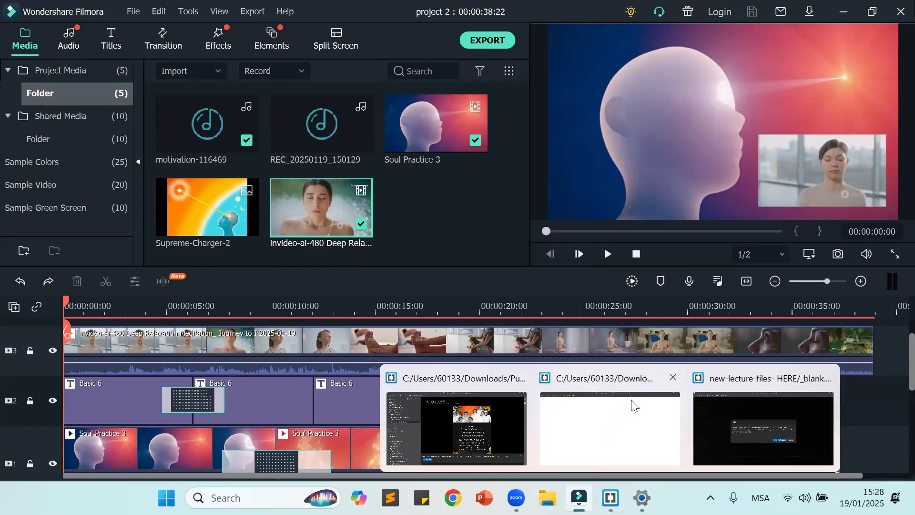
click(633, 407)
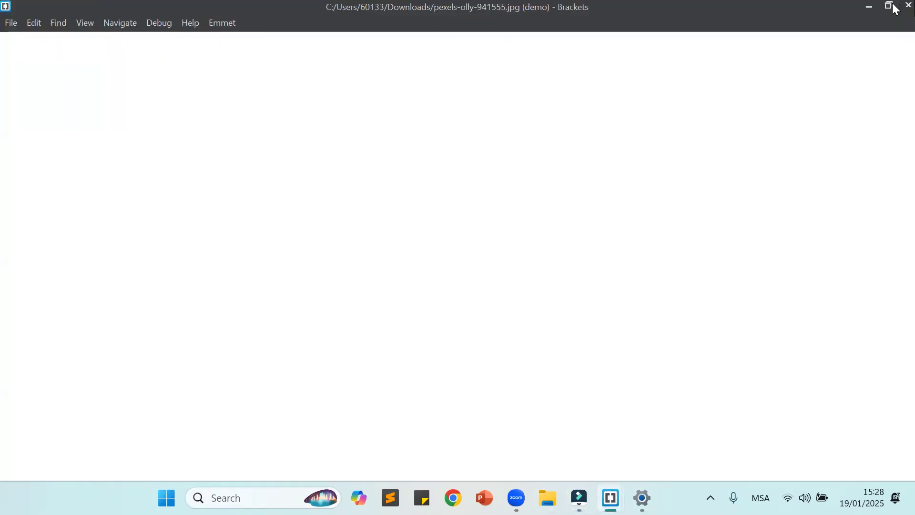